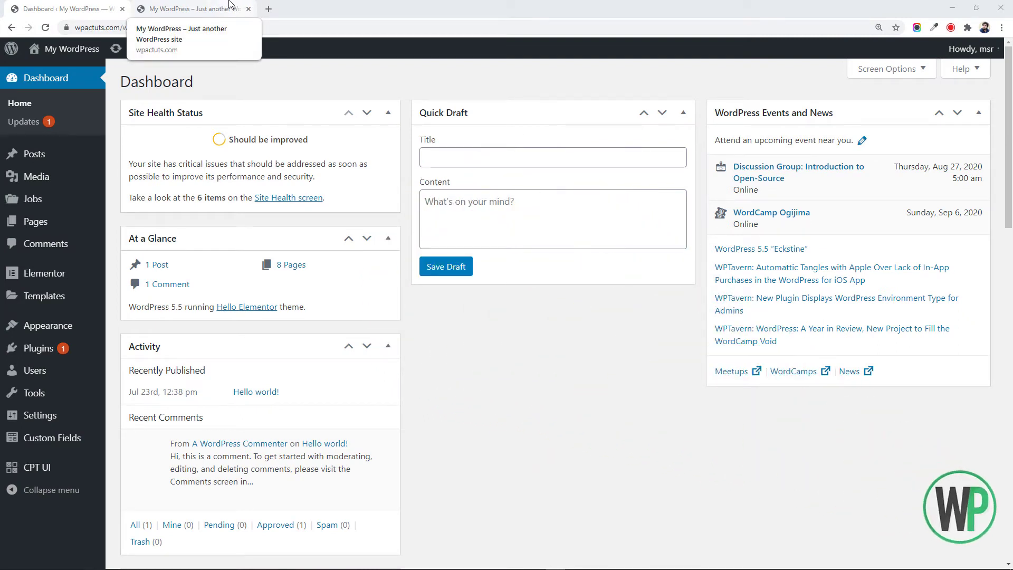
Step: Look over the live site's home page and Jobs page, and the list of job posts in the WordPress dashboard
click(231, 4)
mouse_move(1008, 108)
mouse_down()
mouse_move(1009, 514)
mouse_move(1011, 91)
mouse_up()
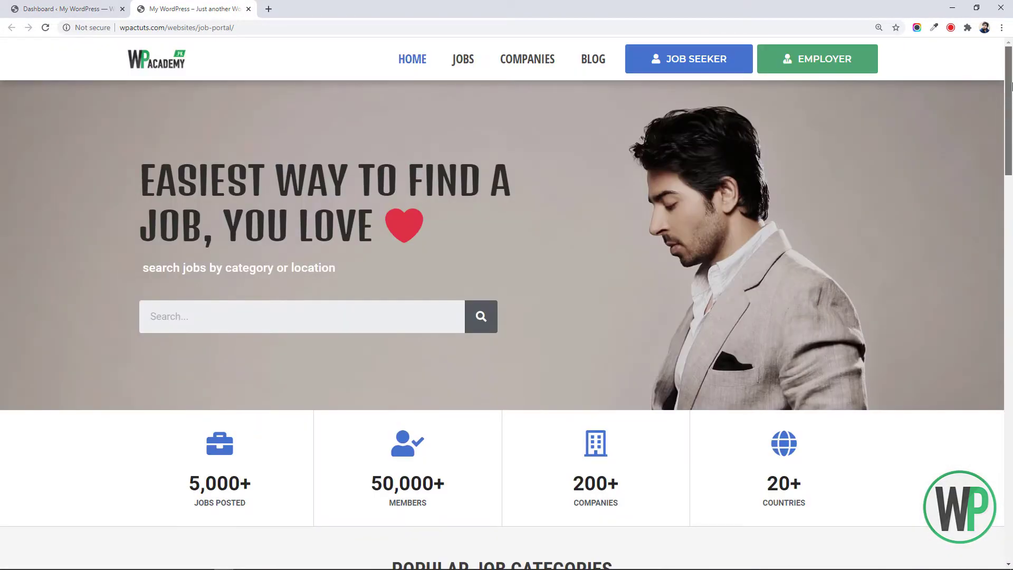
click(460, 63)
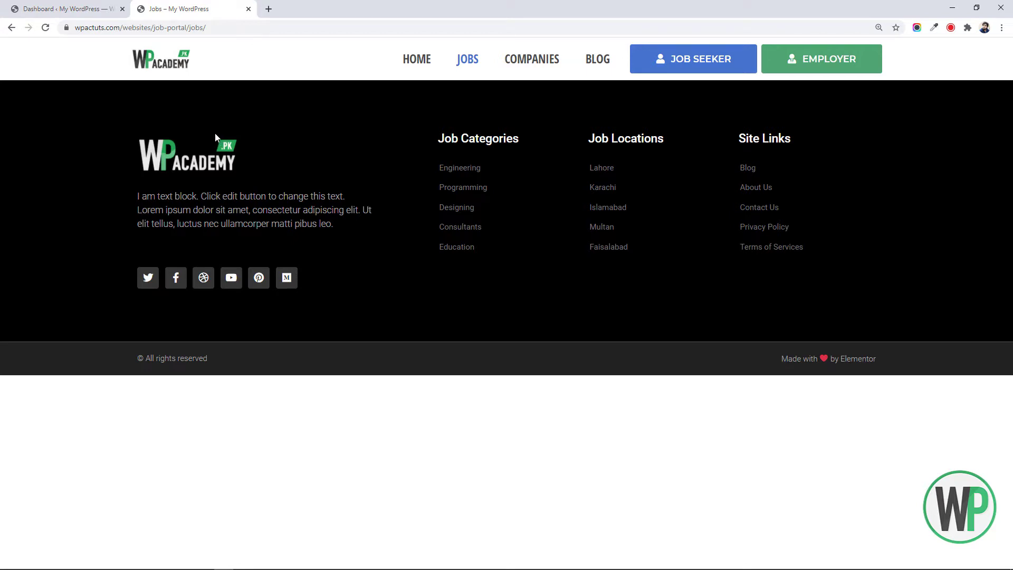
click(76, 10)
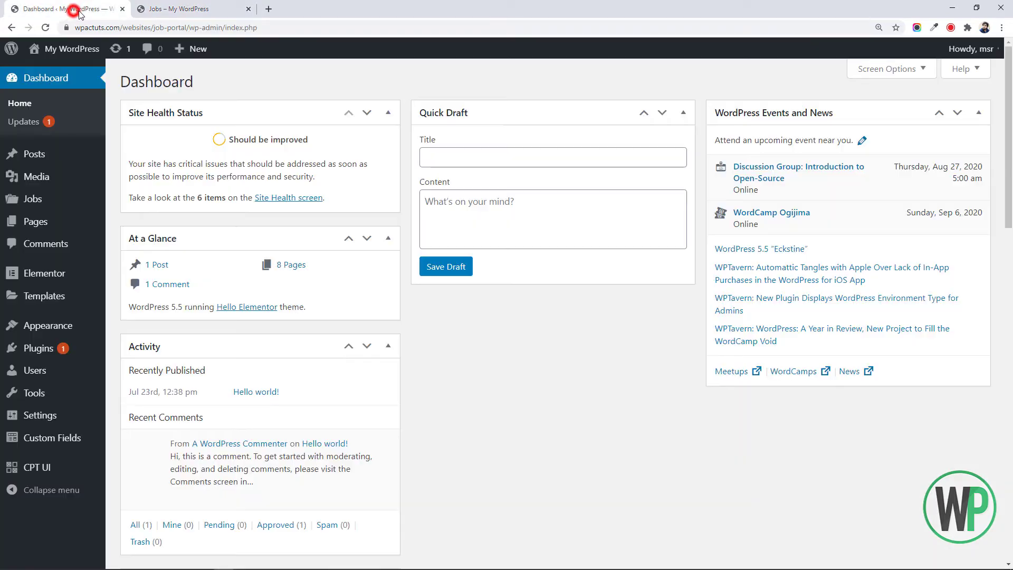
click(55, 203)
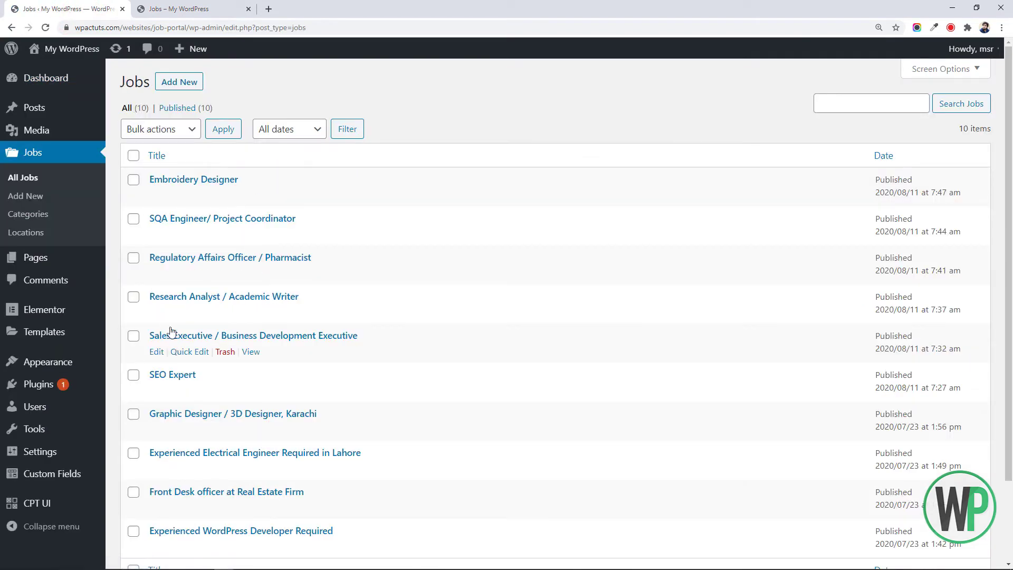
Step: Open the Jobs page from the site's pages in a new tab for editing with Elementor
click(63, 257)
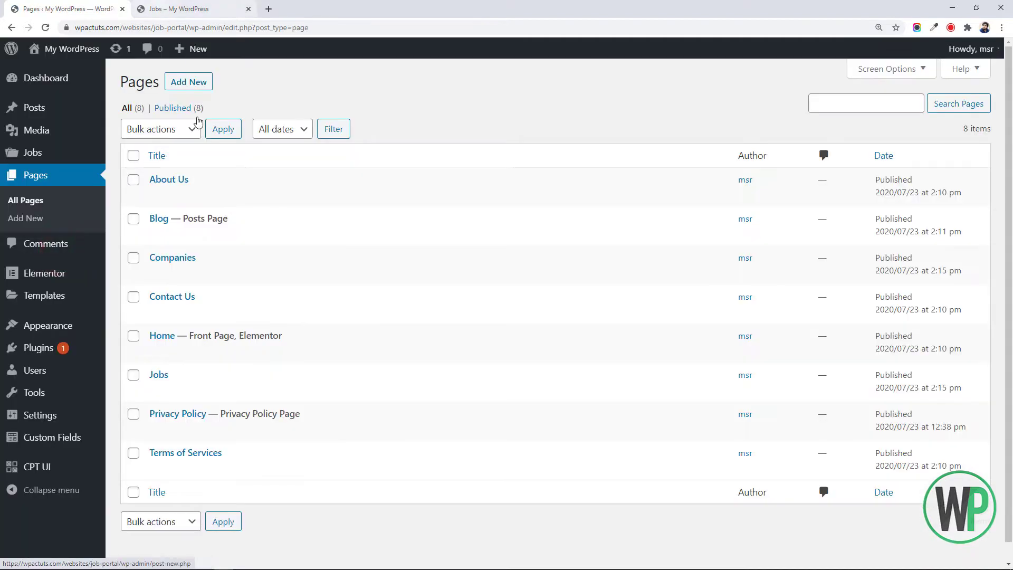
mouse_move(177, 378)
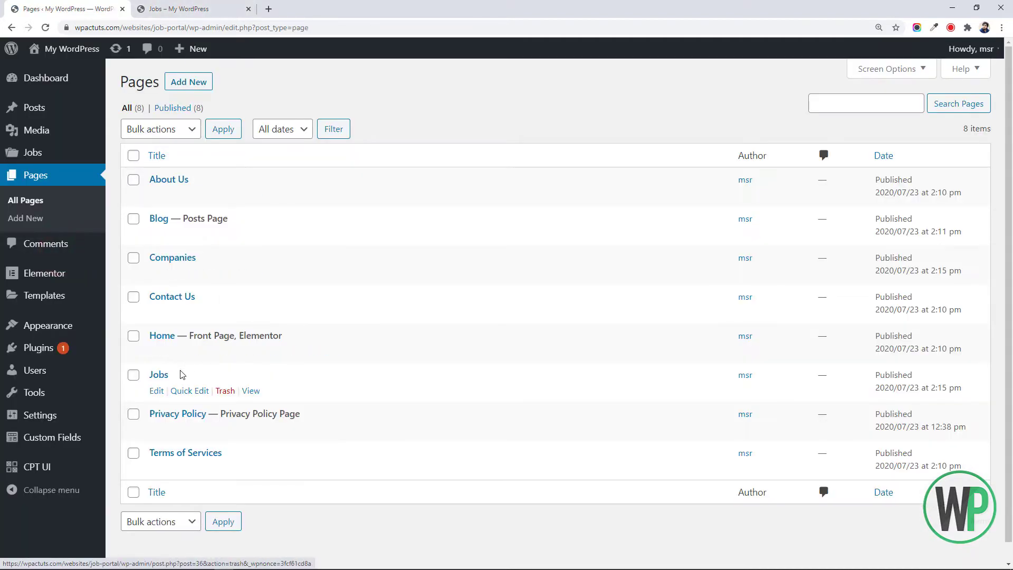
middle_click(158, 391)
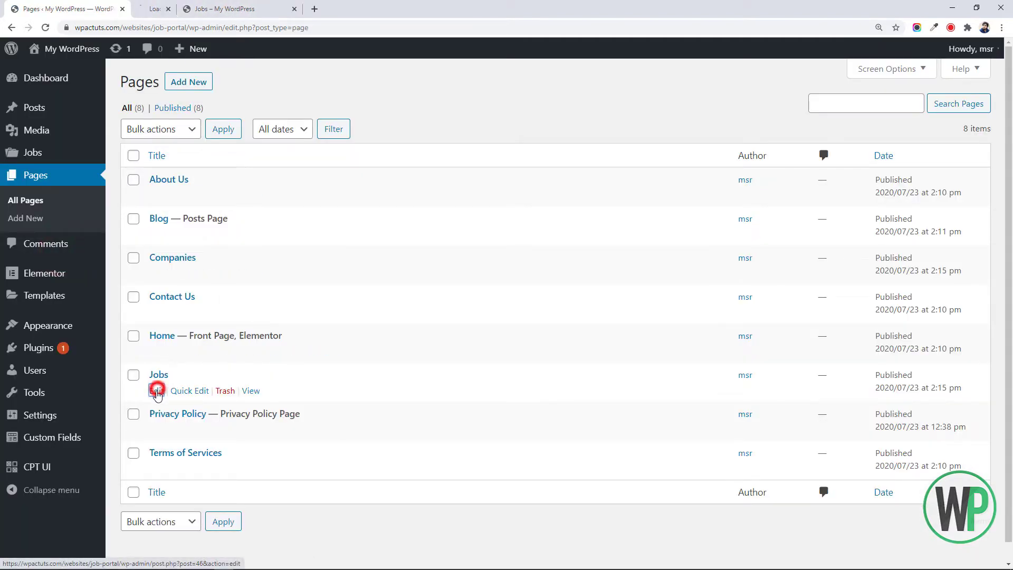
click(207, 8)
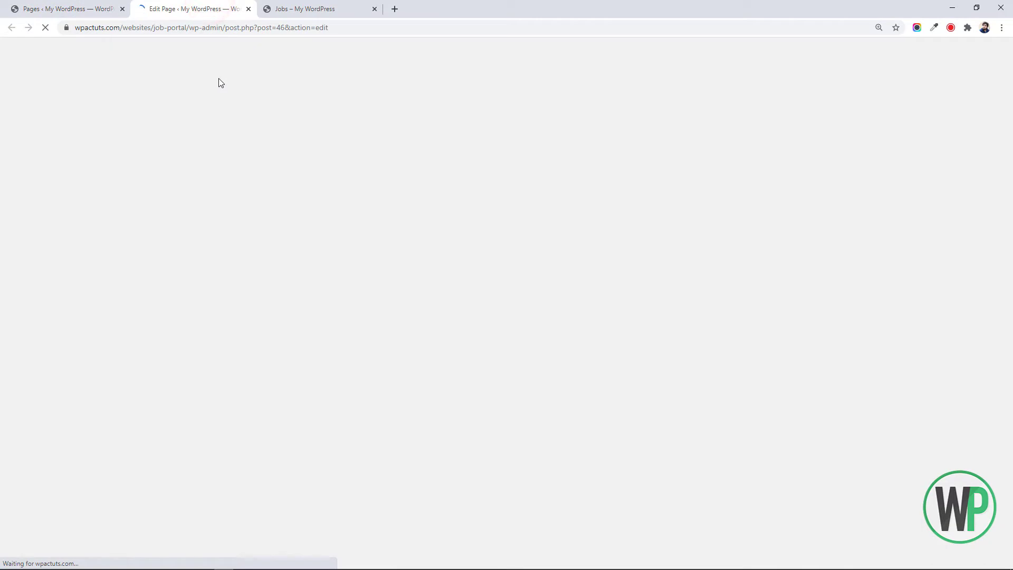
click(195, 169)
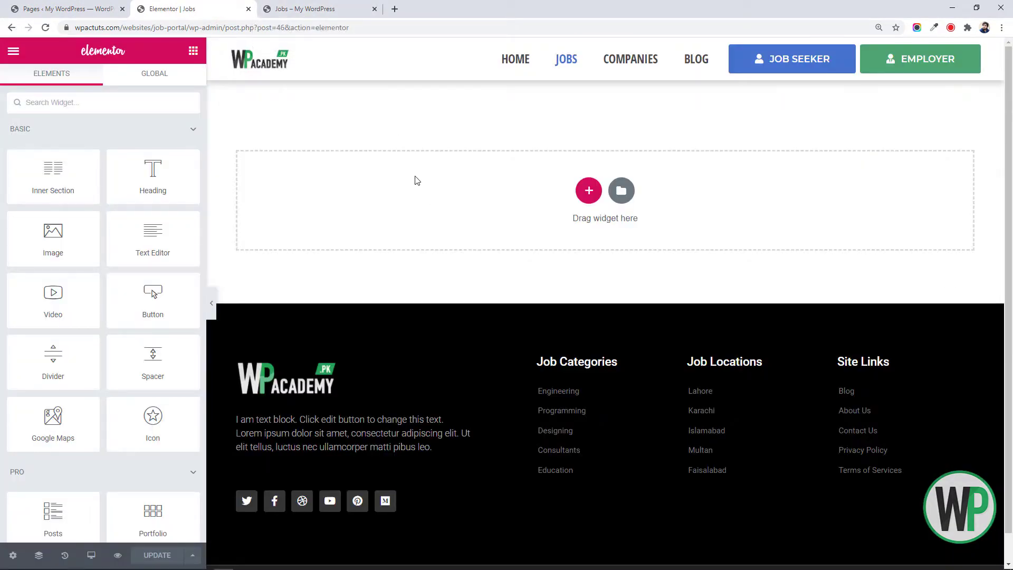
Step: Add a single-column section to the Jobs page and set its height type to Min Height
click(580, 192)
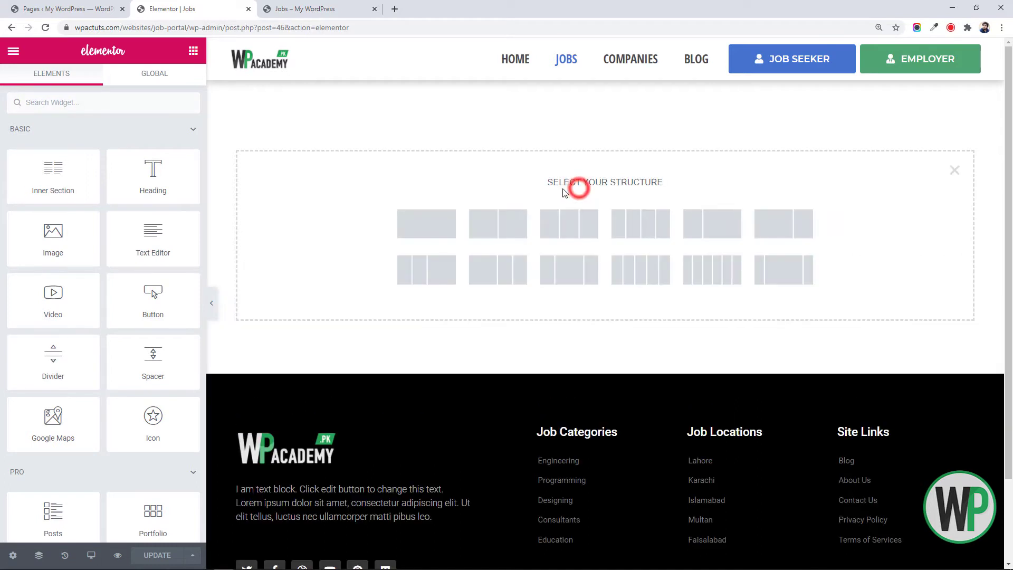
click(452, 227)
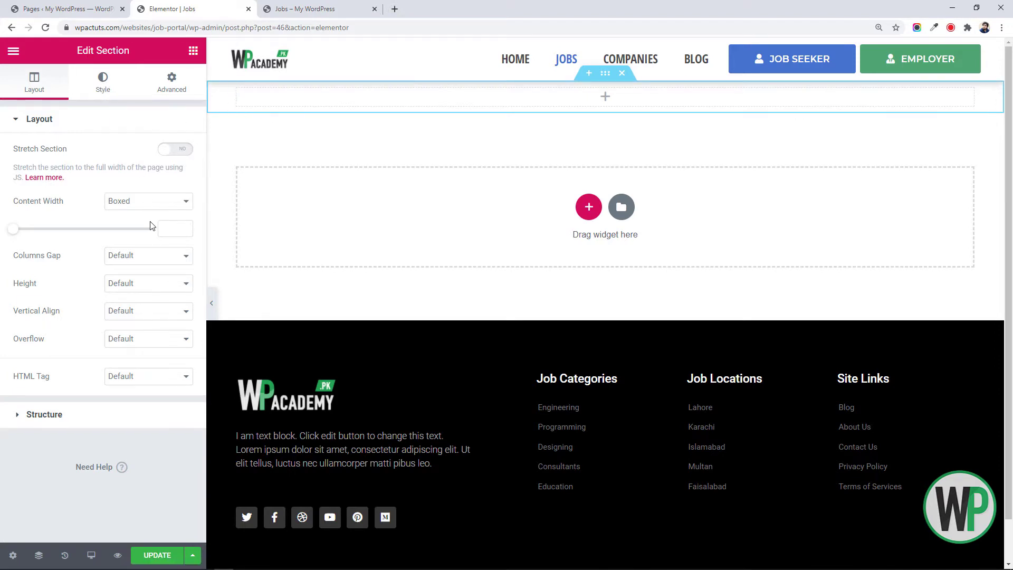
click(141, 284)
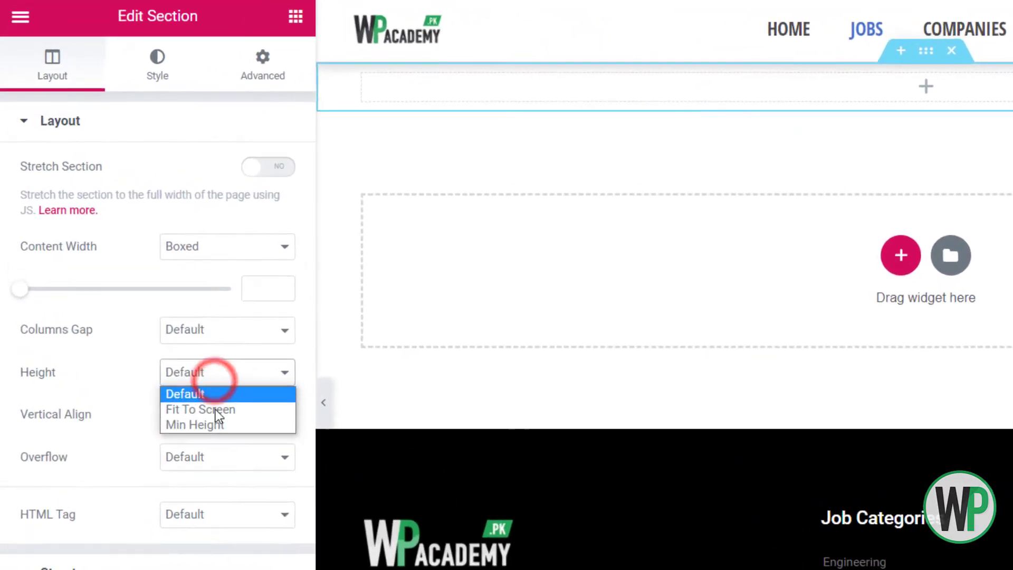
click(218, 424)
click(248, 289)
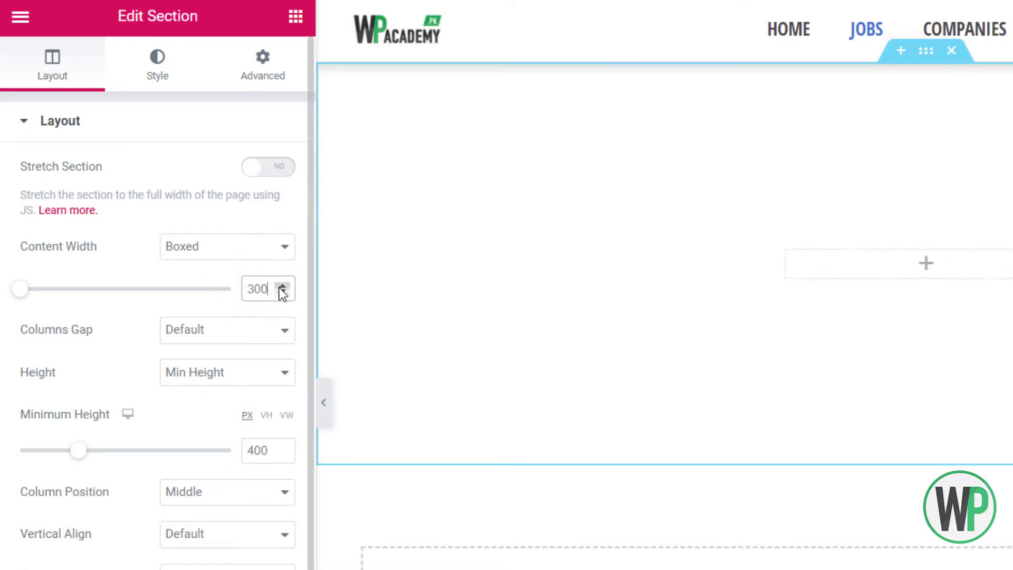
drag(256, 288, 249, 274)
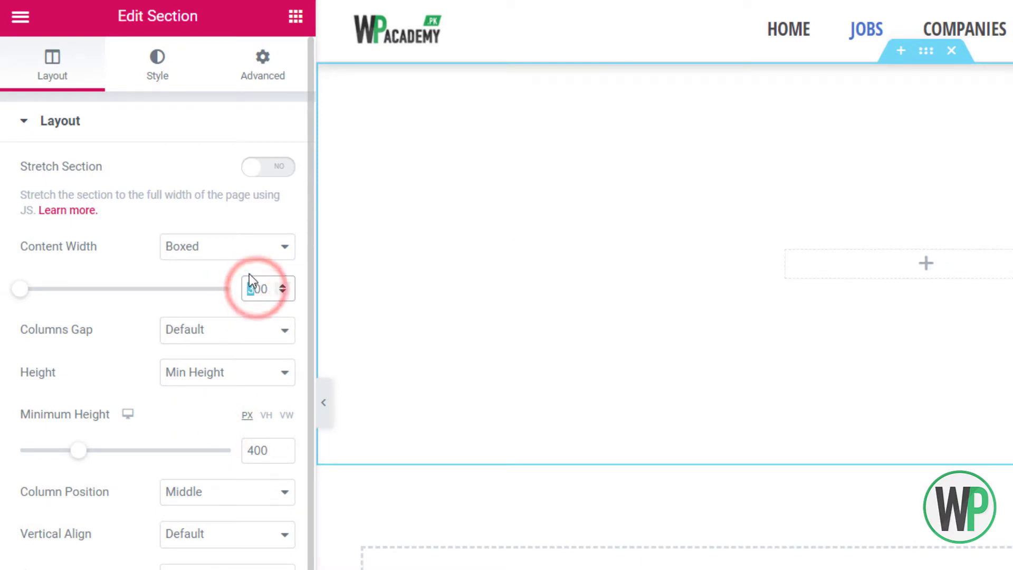
text(2)
click(343, 307)
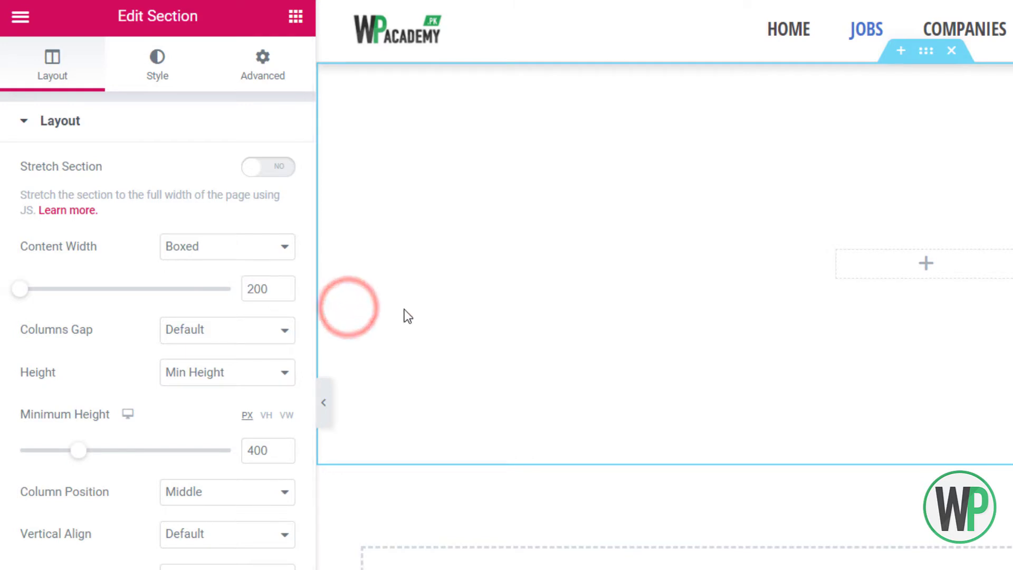
double_click(261, 289)
key(BackSpace)
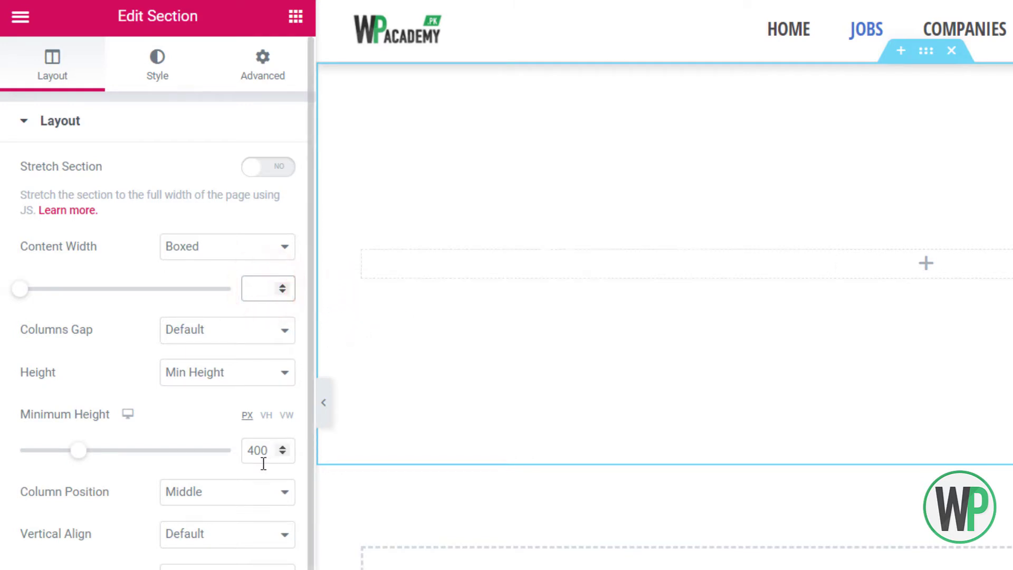
Step: Set the section's minimum height to 200 px
drag(256, 452, 250, 451)
text(2)
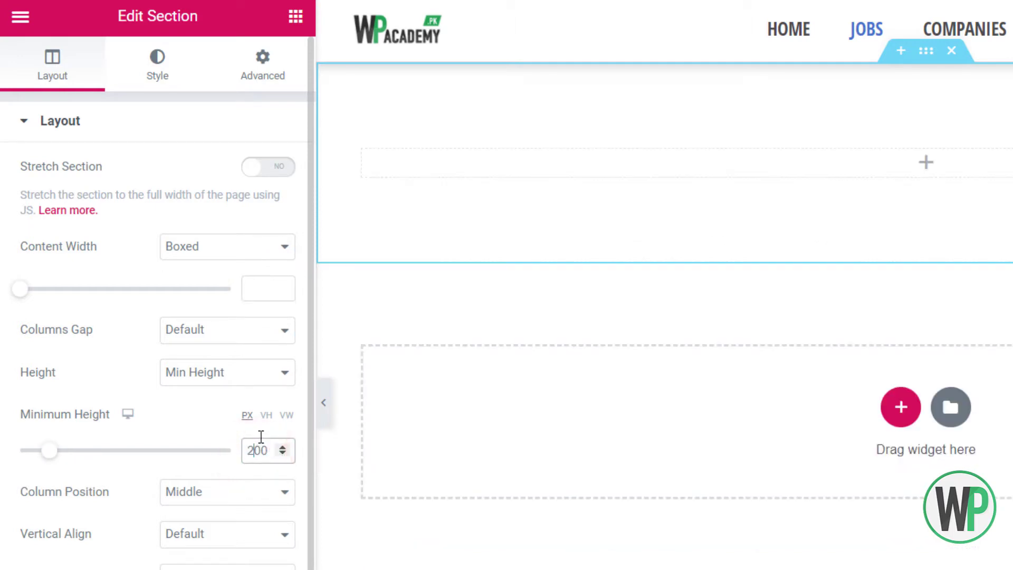
Step: Give the section a classic background using an uploaded photo of a desk with computers and a red mug
click(149, 60)
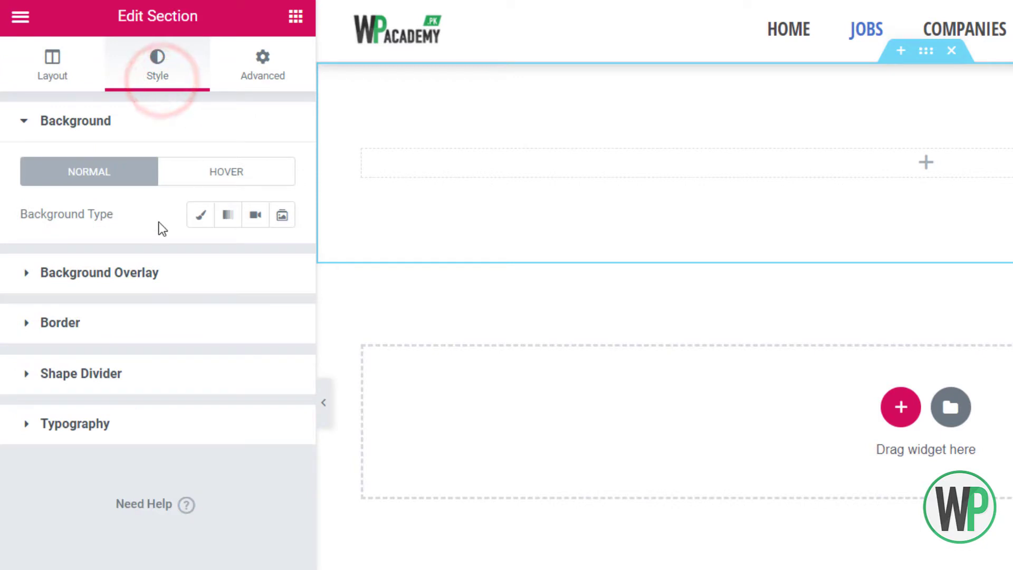
click(194, 219)
click(251, 370)
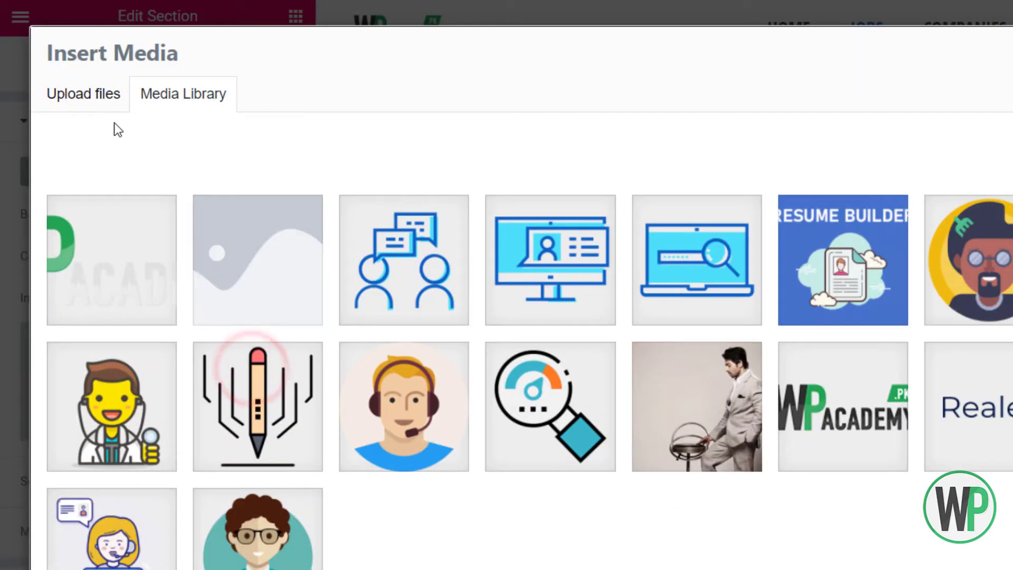
click(108, 100)
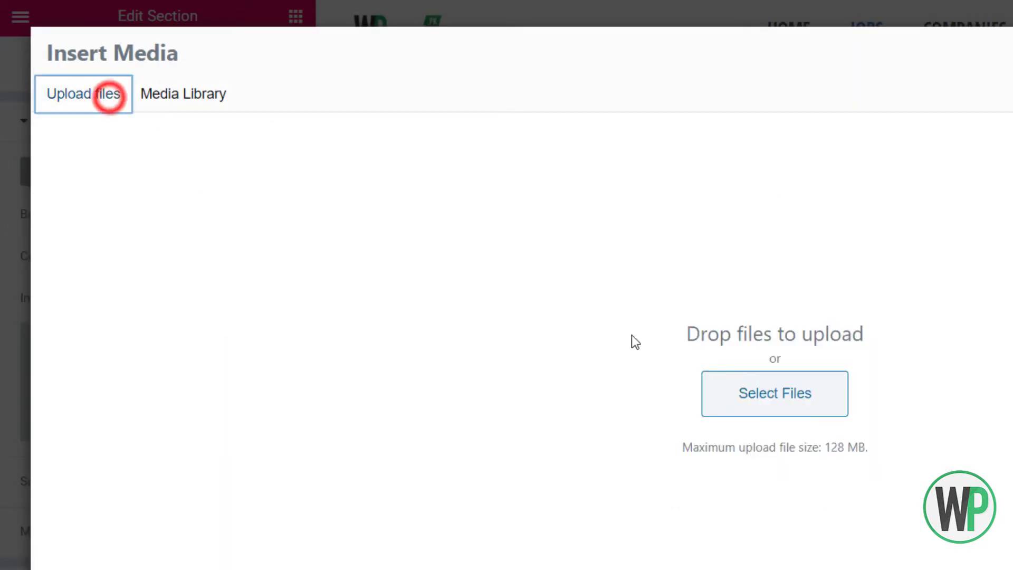
click(715, 387)
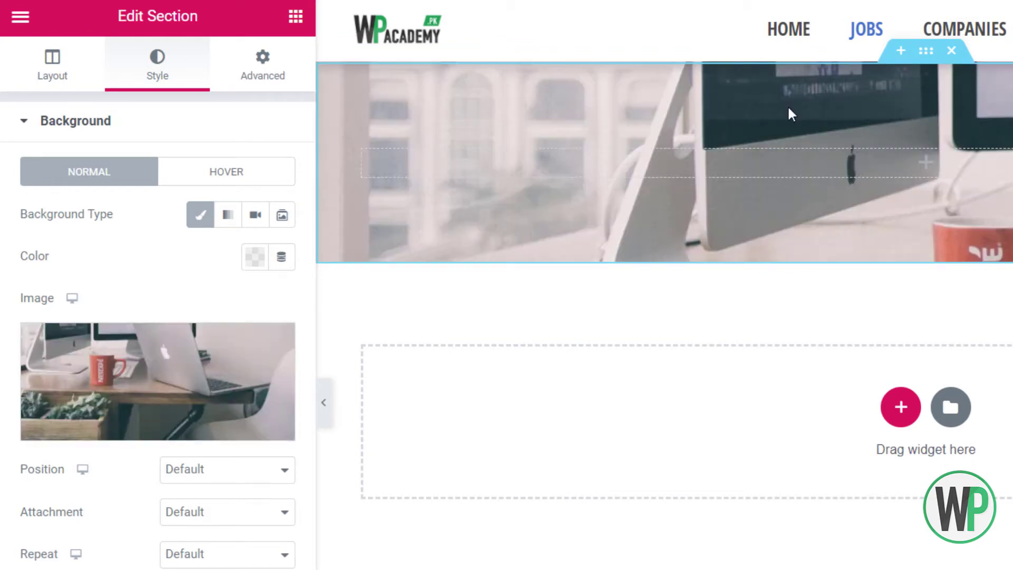
Step: Set the section's background image position to Center Center and scale the image to fill the section
click(236, 468)
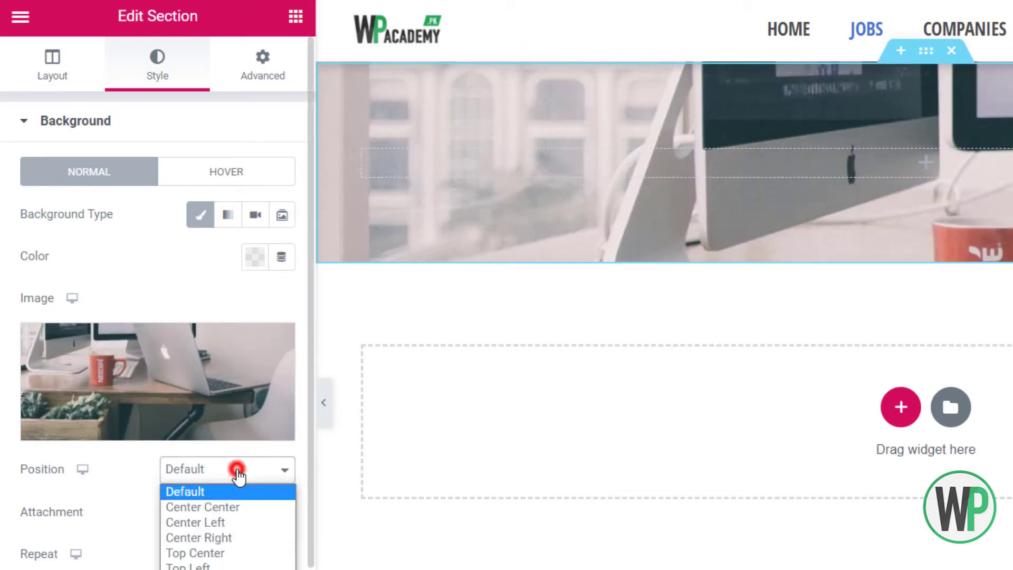
click(246, 515)
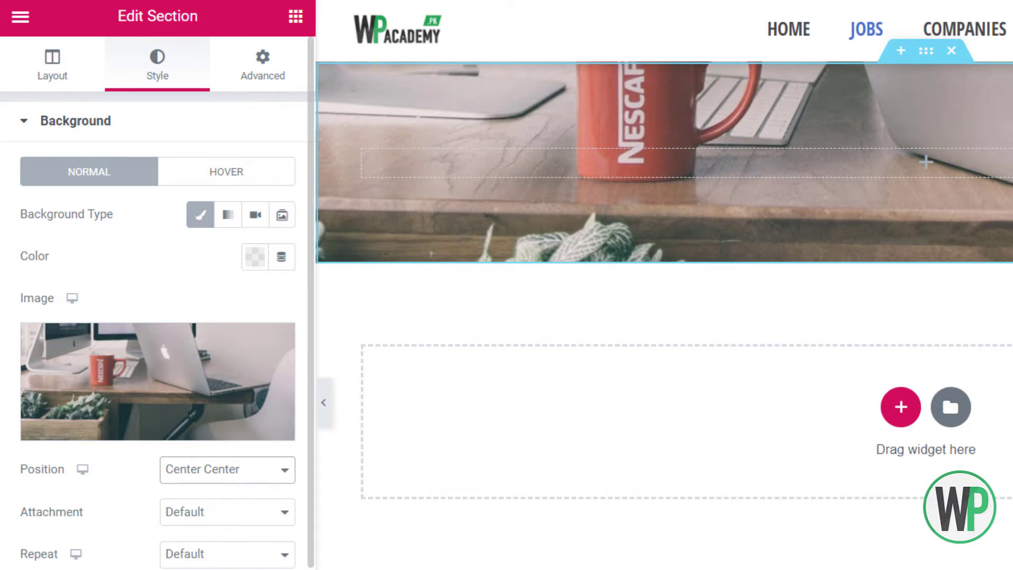
click(223, 569)
click(221, 569)
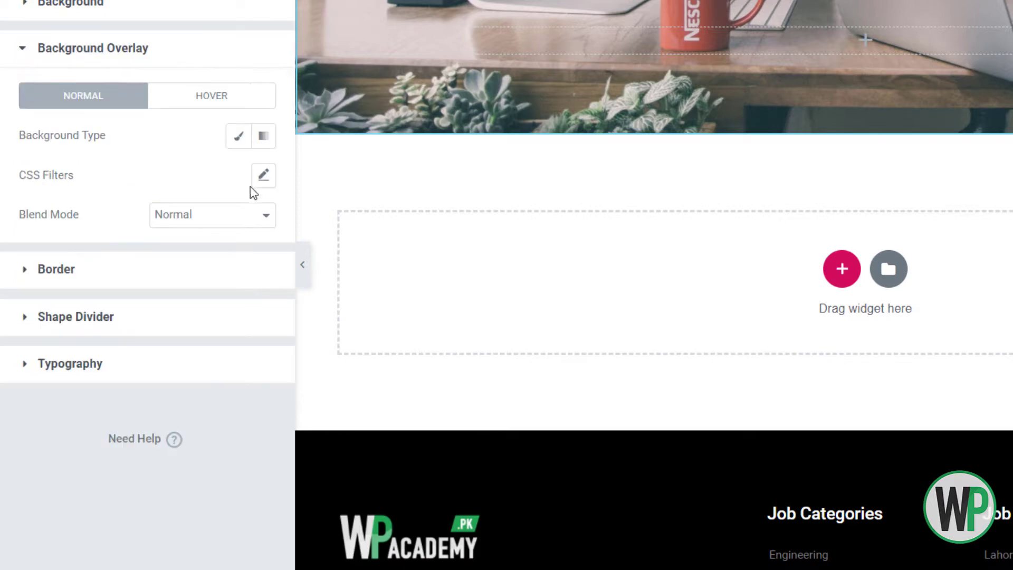
Step: Add a classic black (#000000) background overlay to the section with an opacity of 0.6
click(239, 137)
click(238, 176)
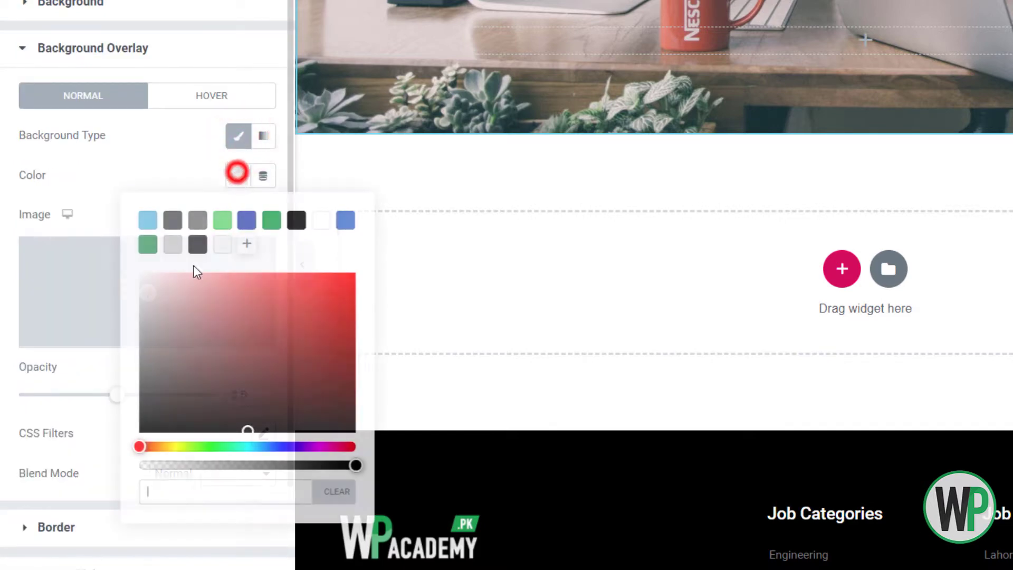
click(295, 226)
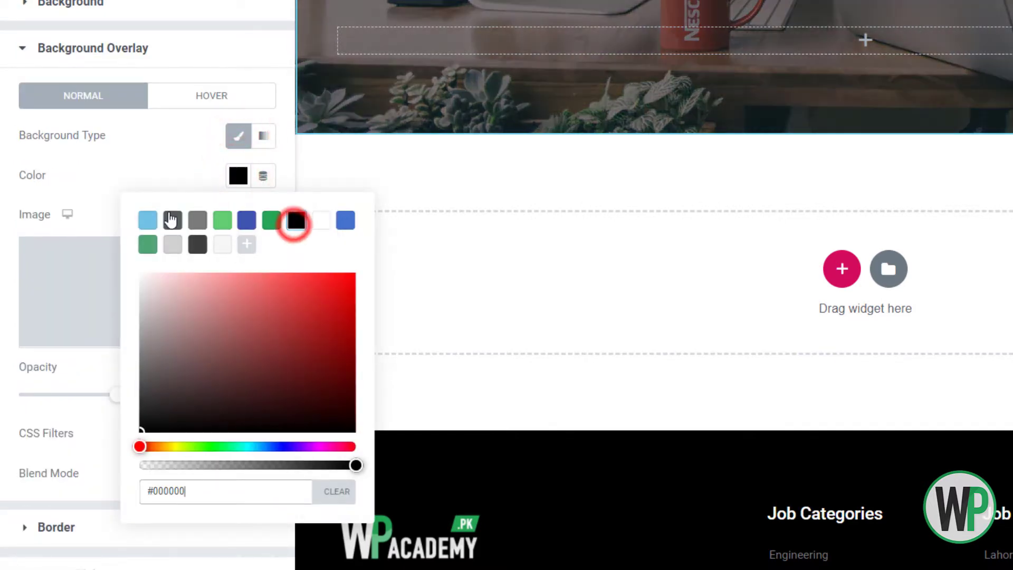
click(141, 171)
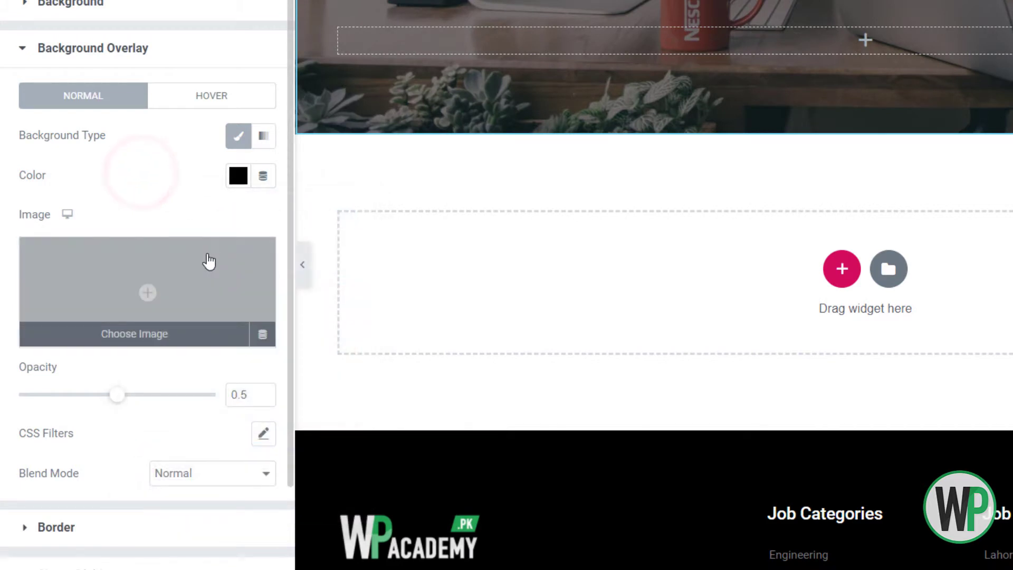
click(264, 390)
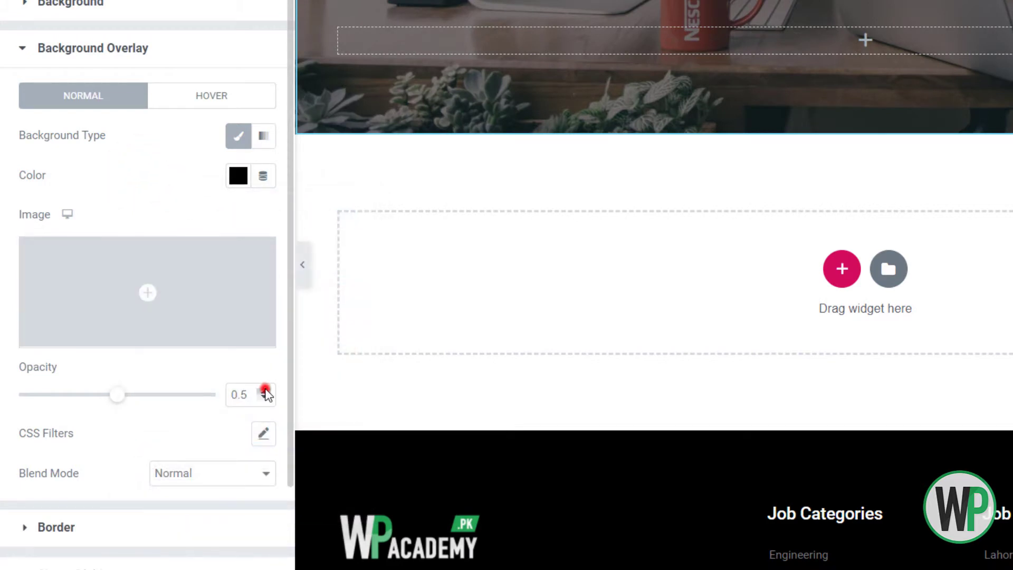
click(266, 390)
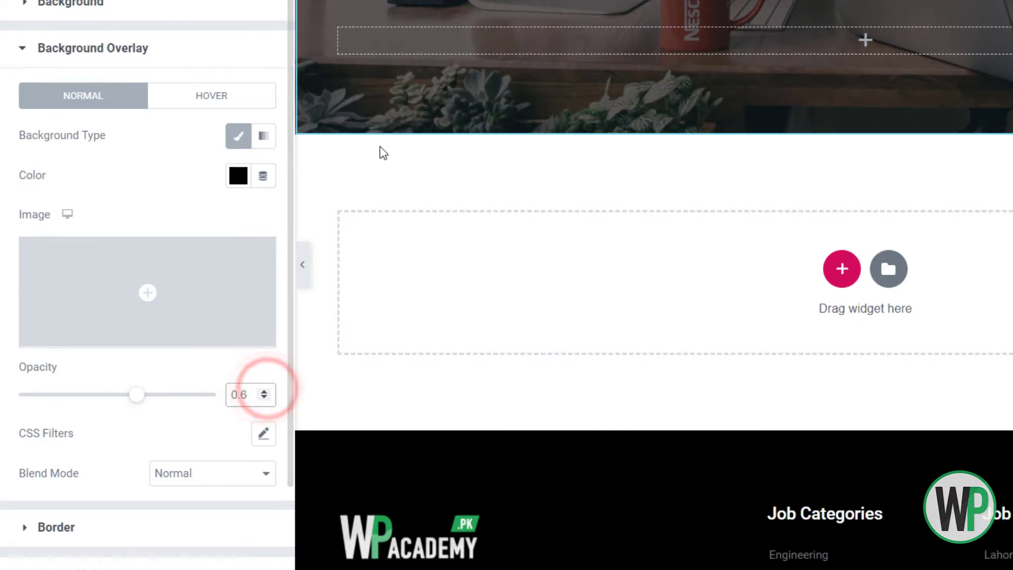
Step: Insert a centred heading widget in the section with the title "Jobs Listing"
click(193, 50)
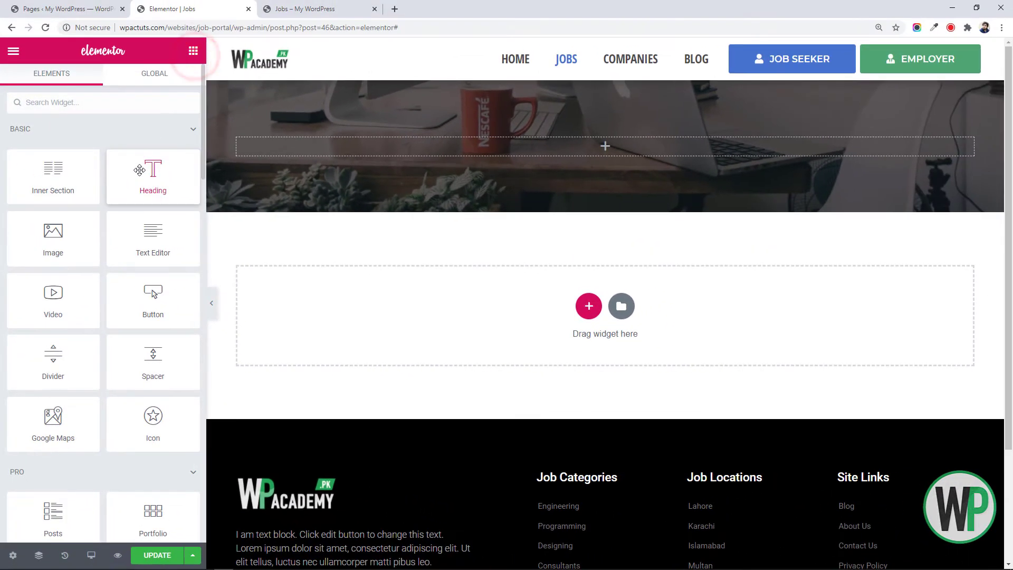
drag(139, 169, 369, 146)
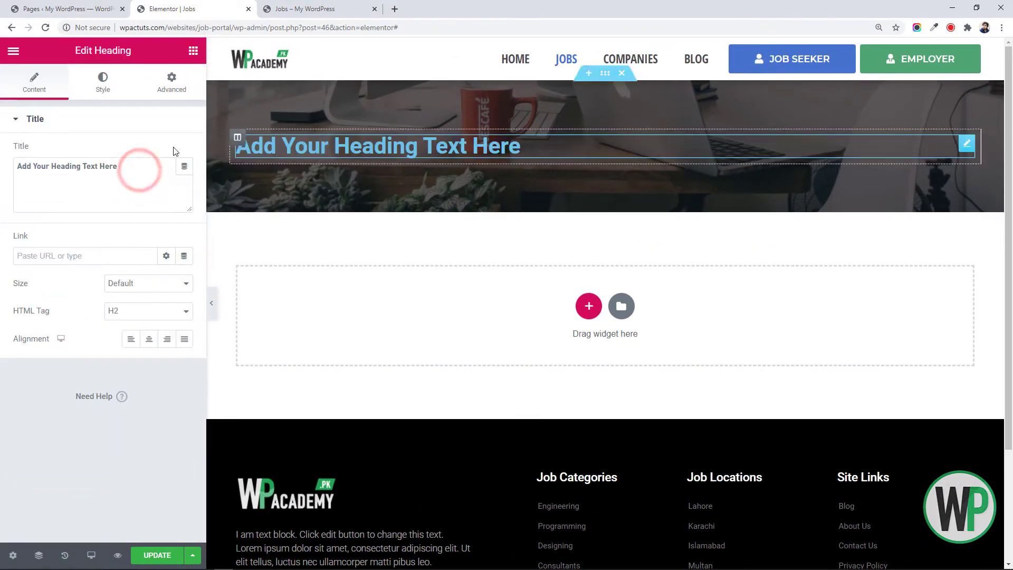
click(148, 339)
drag(132, 179, 3, 168)
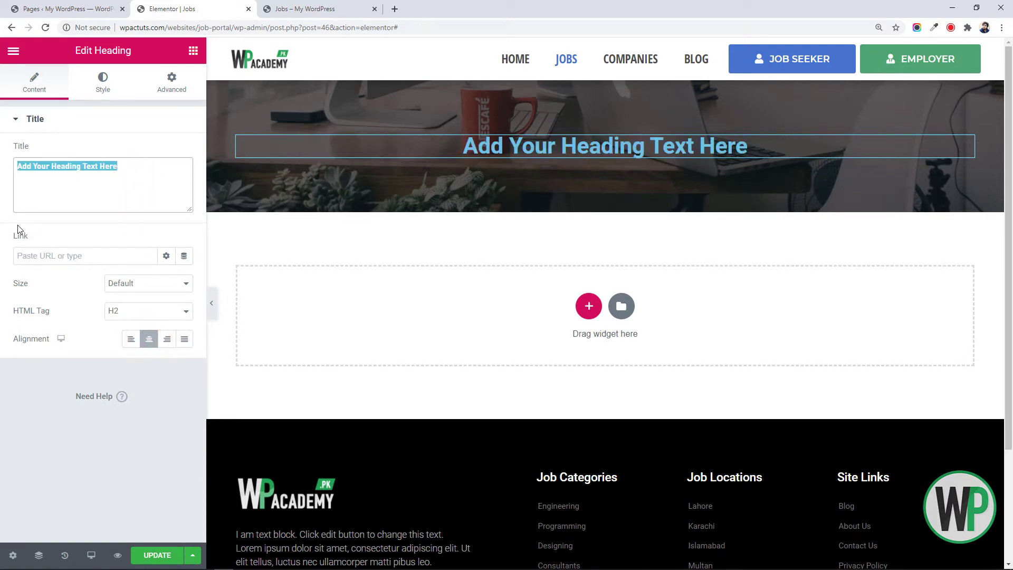
text(Jobs Listing)
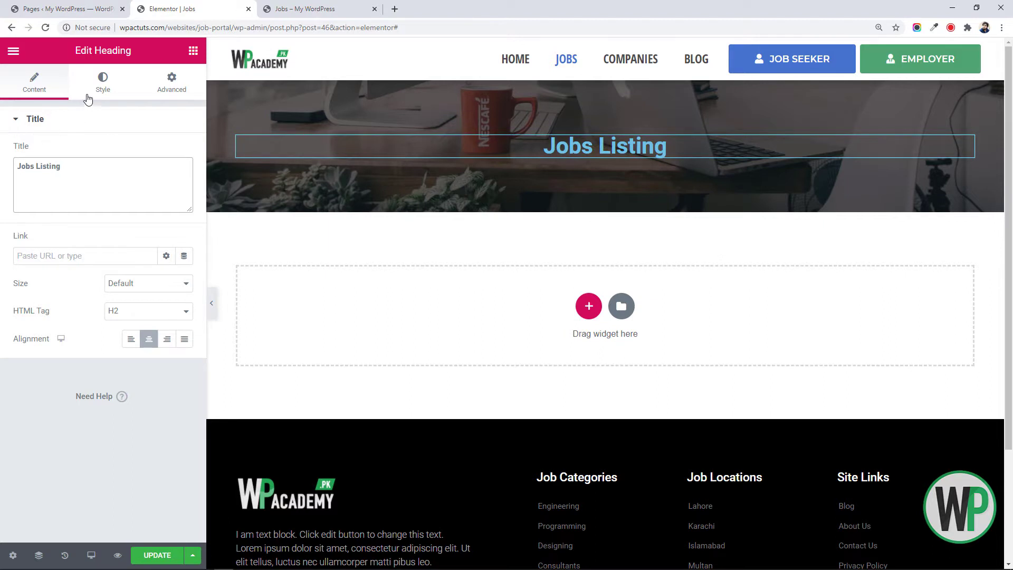
Step: Set the heading's text color to white (#FFFFFF)
click(107, 92)
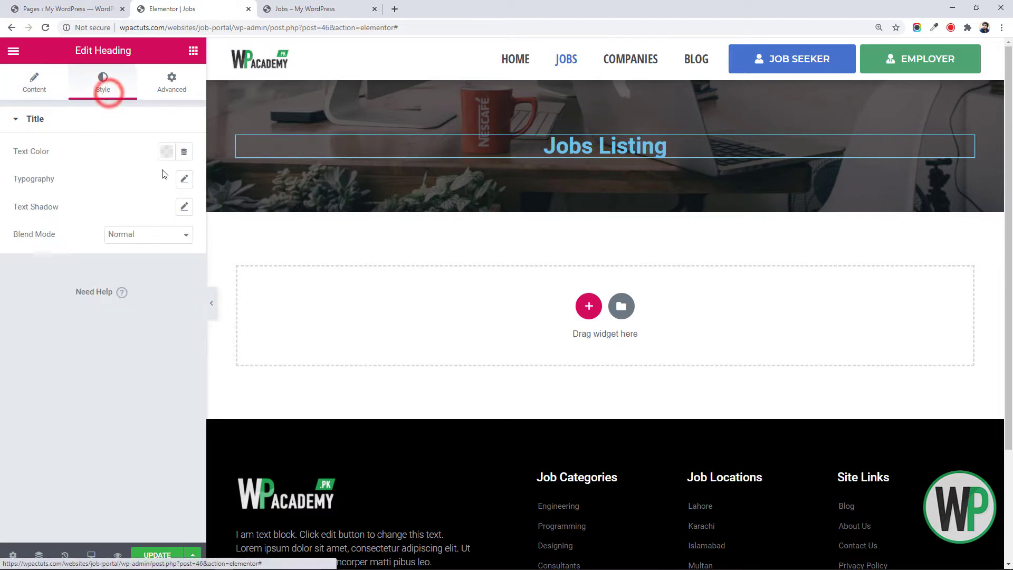
click(167, 155)
drag(172, 242, 47, 183)
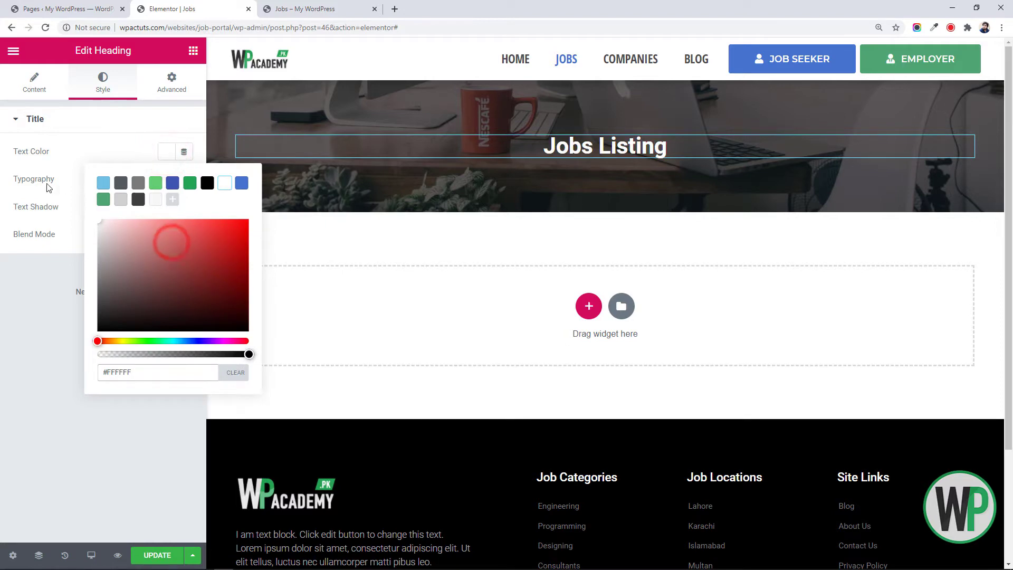
Step: Set the heading's typography to Uppercase with a size of 3 EM
click(38, 182)
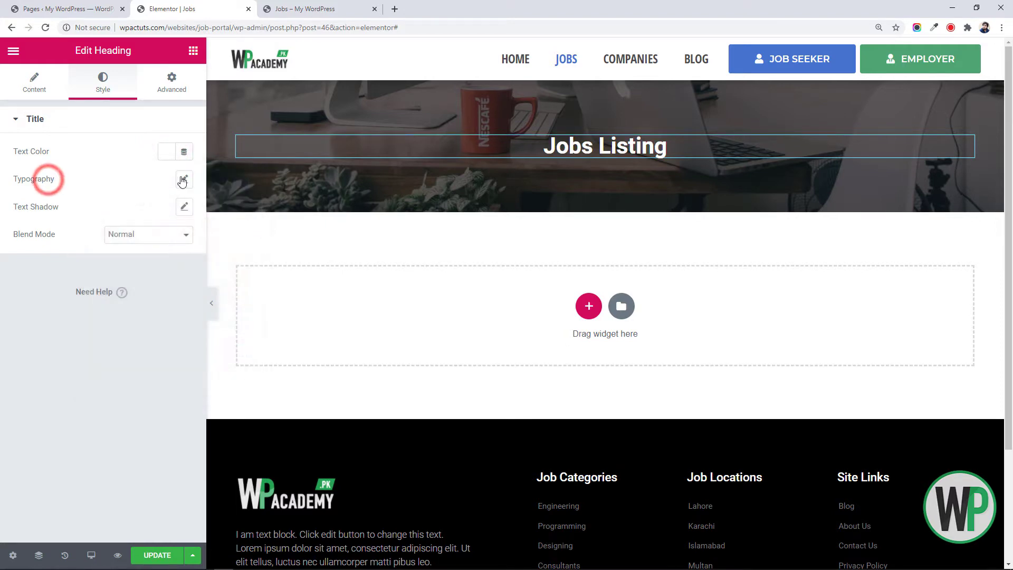
click(184, 179)
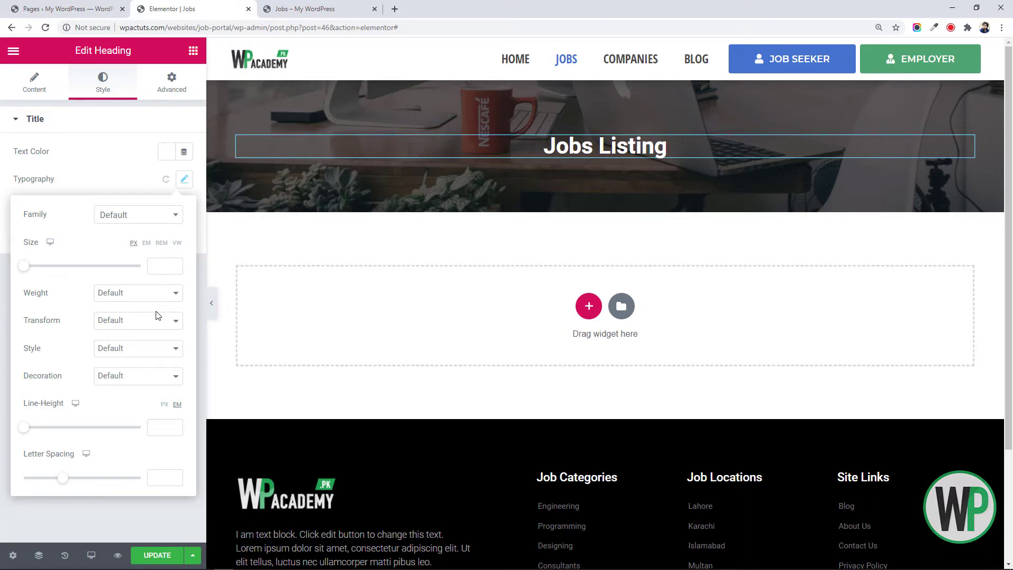
click(141, 324)
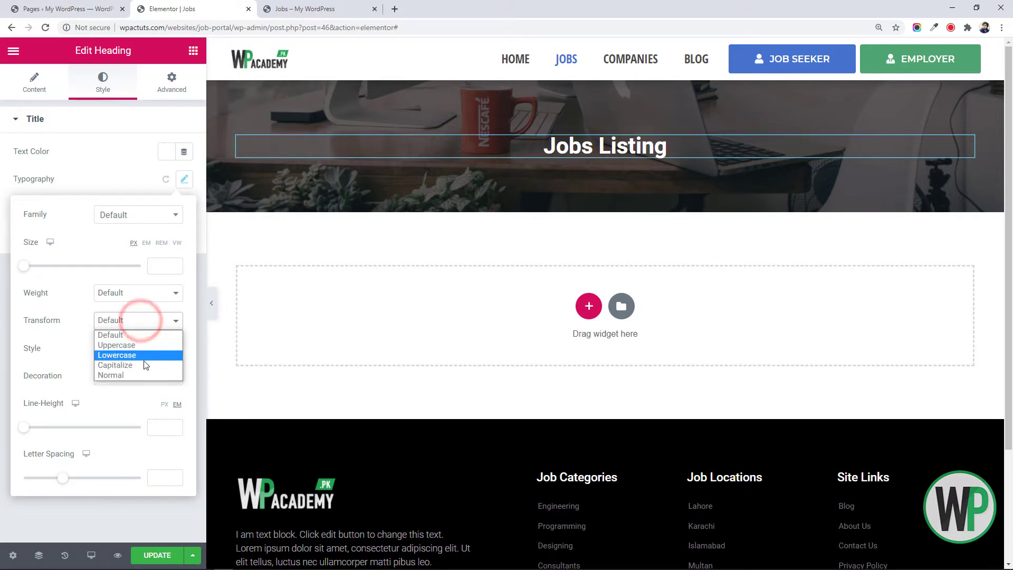
click(146, 346)
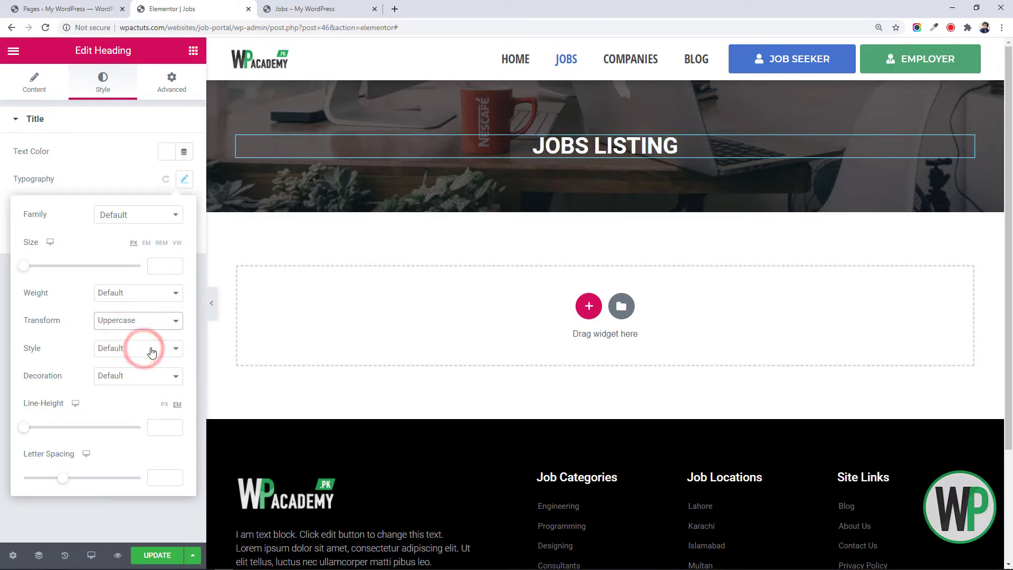
click(146, 243)
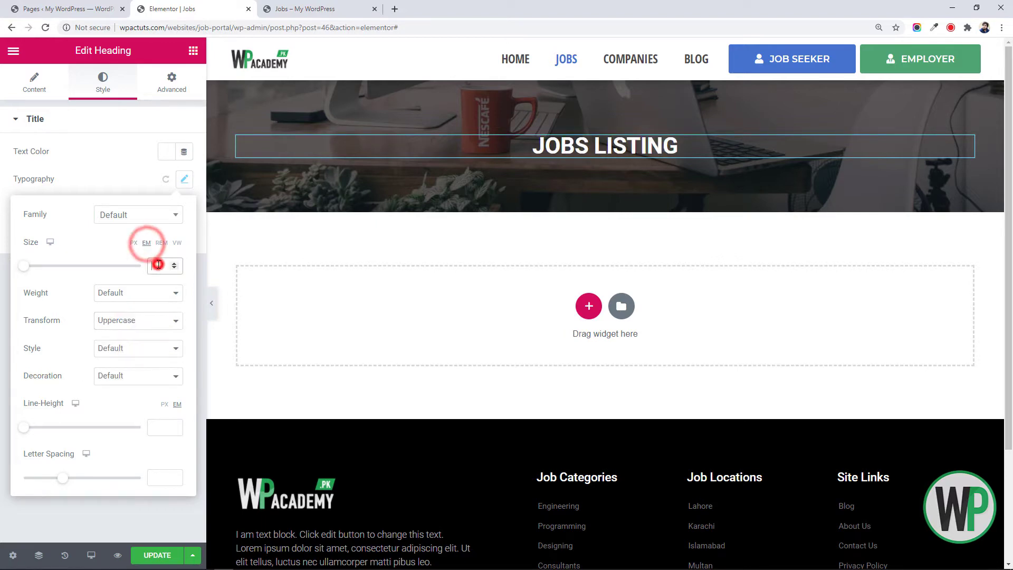
click(157, 264)
text(3)
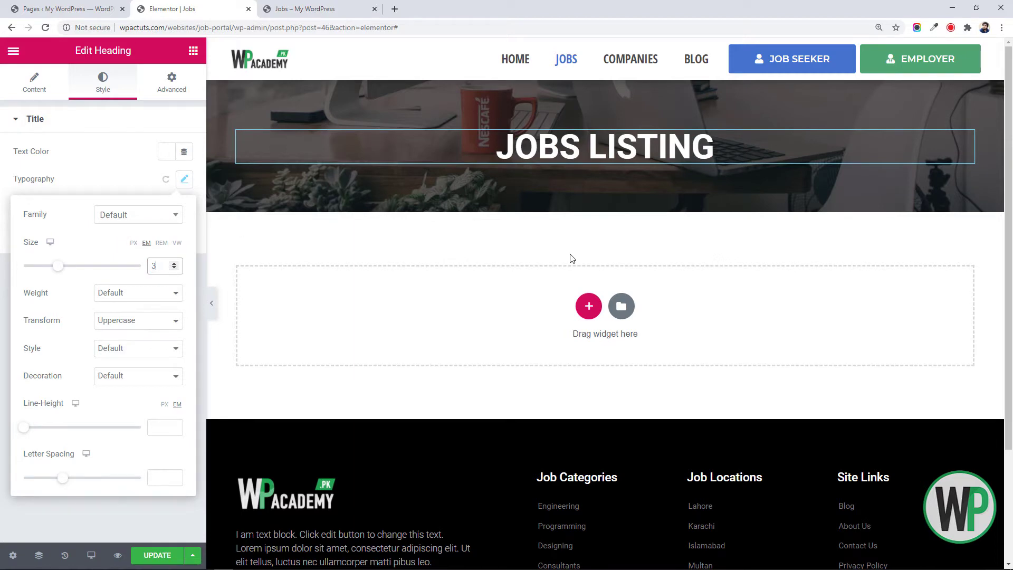
Step: Add a two-column section with a narrow first column below the banner and set the first column's width to 25%
click(589, 305)
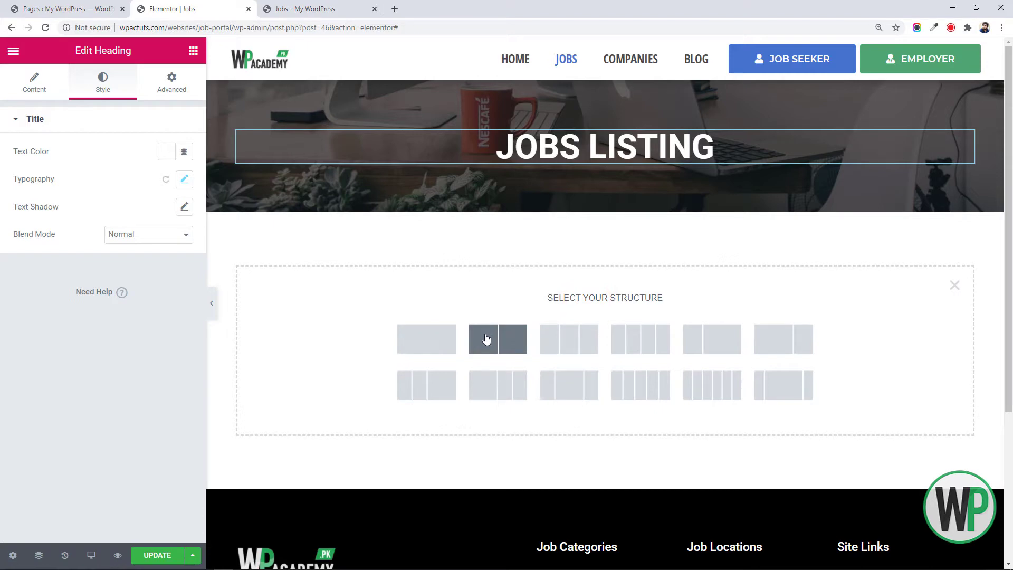
click(707, 340)
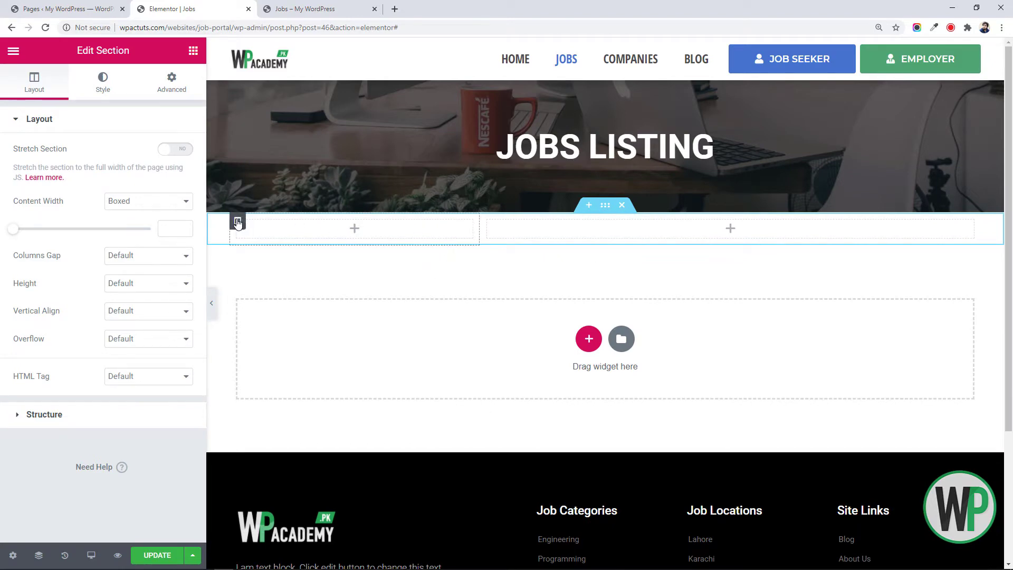
right_click(238, 224)
click(251, 228)
click(179, 153)
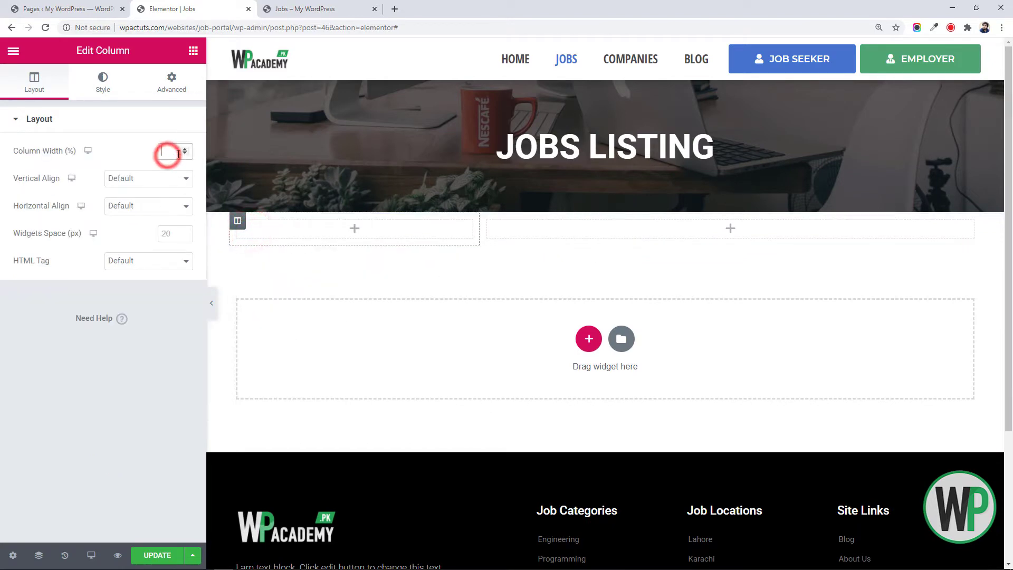
text(25)
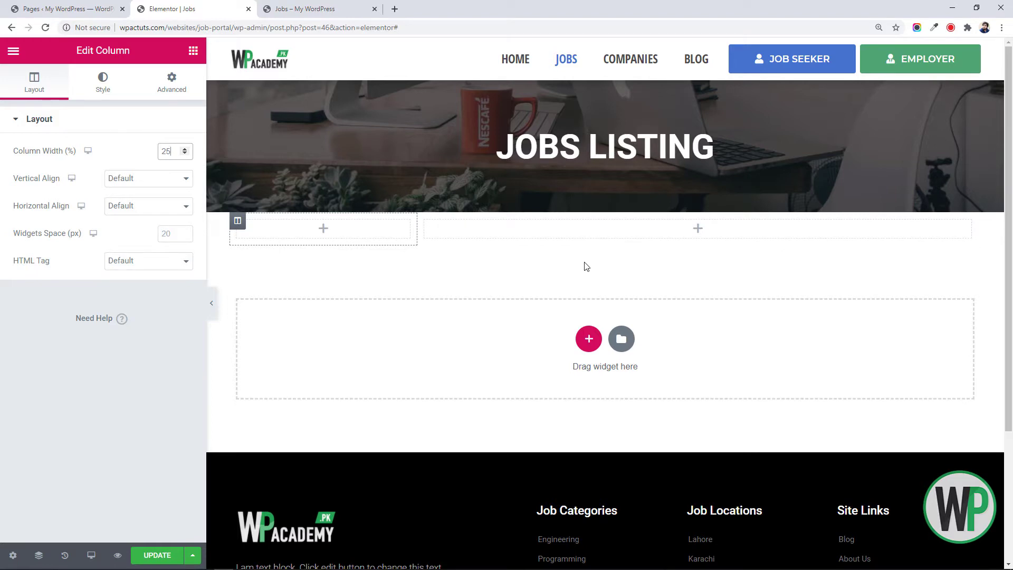
Step: Set the two-column section's top and bottom margins to 30 px
right_click(601, 207)
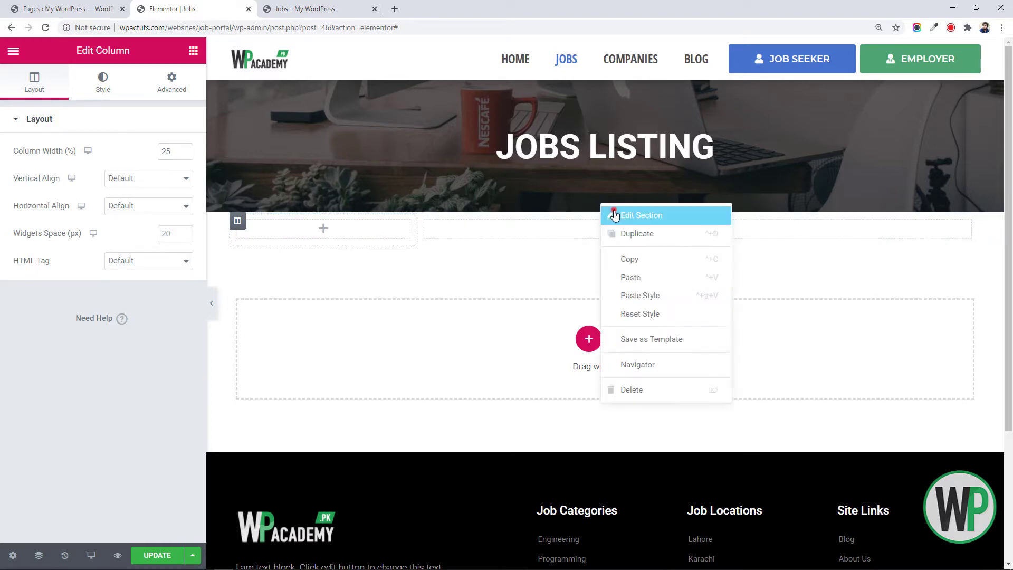
click(613, 211)
click(171, 80)
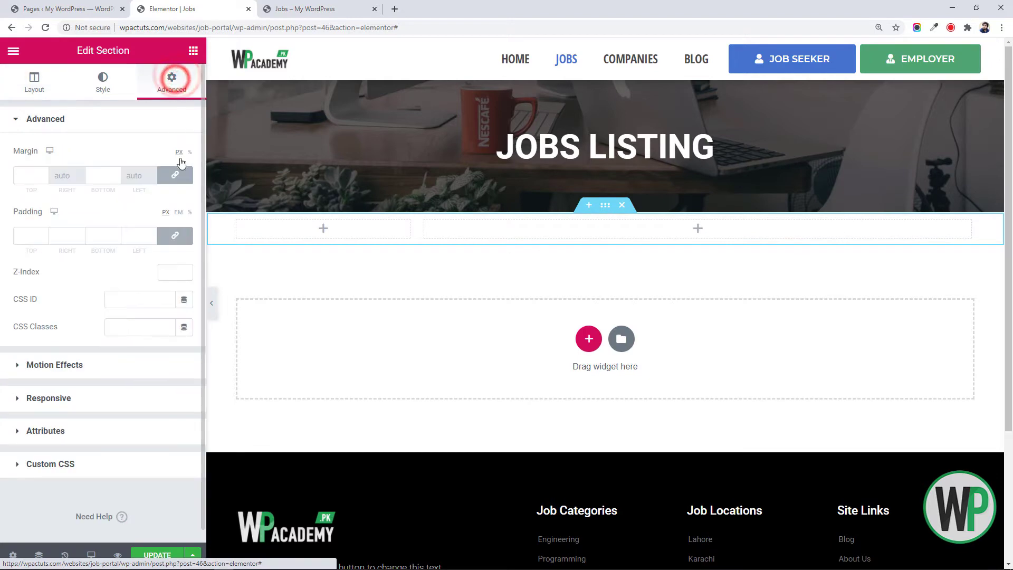
click(30, 177)
text(30)
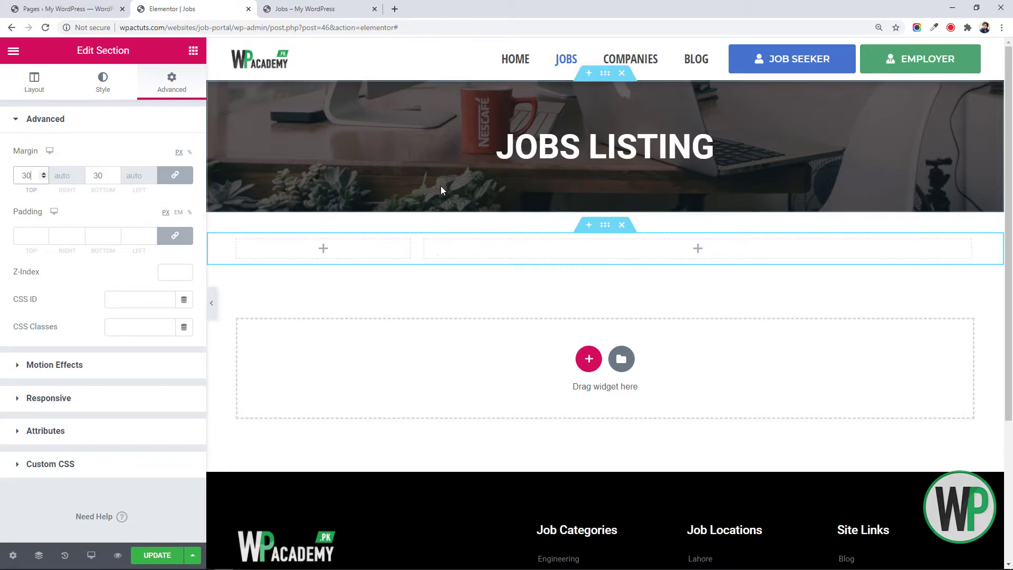
Step: Insert a Posts widget into the wide second column of the new section
click(437, 249)
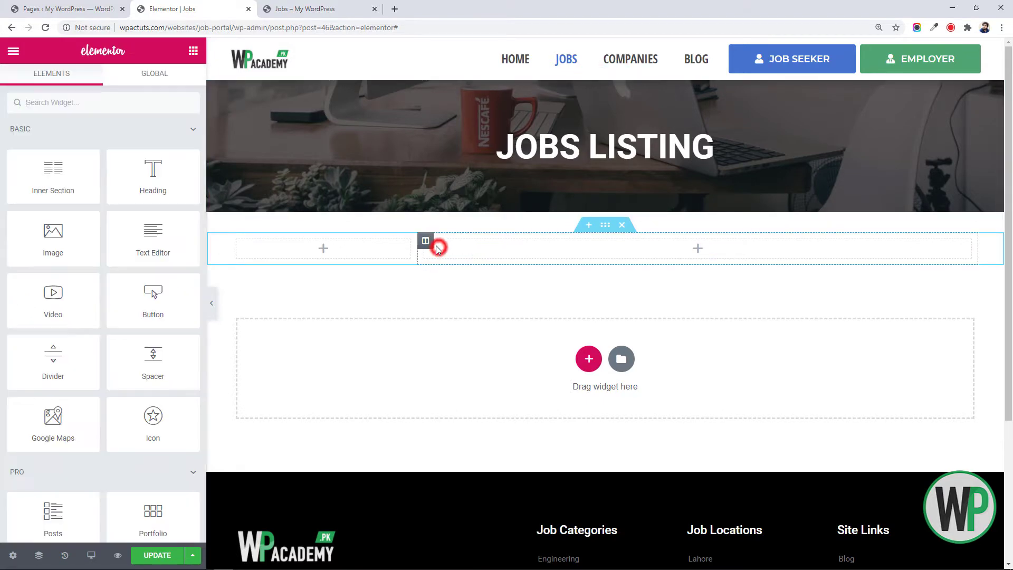
click(152, 108)
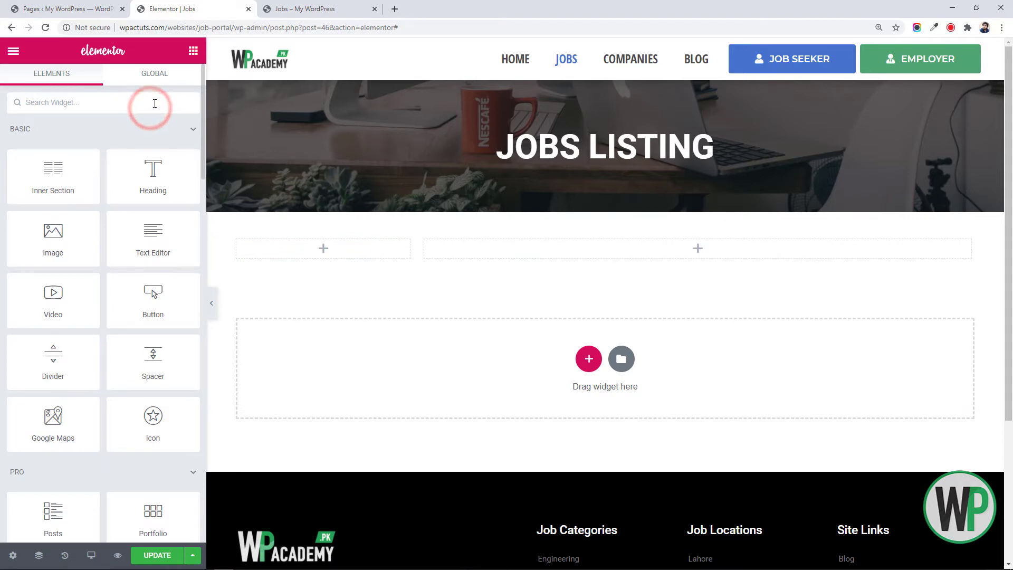
text(el)
double_click(162, 103)
key(BackSpace)
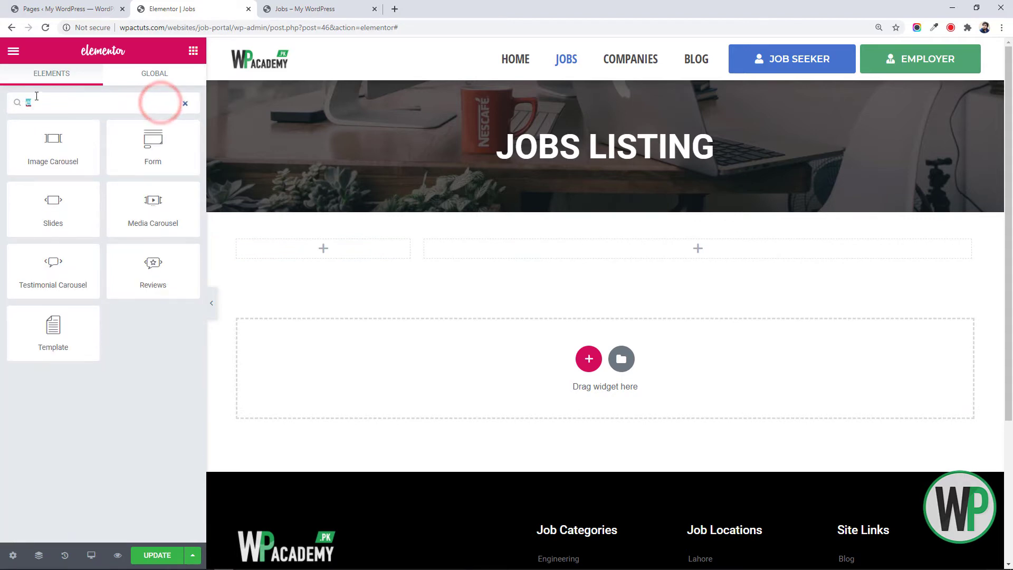
click(201, 134)
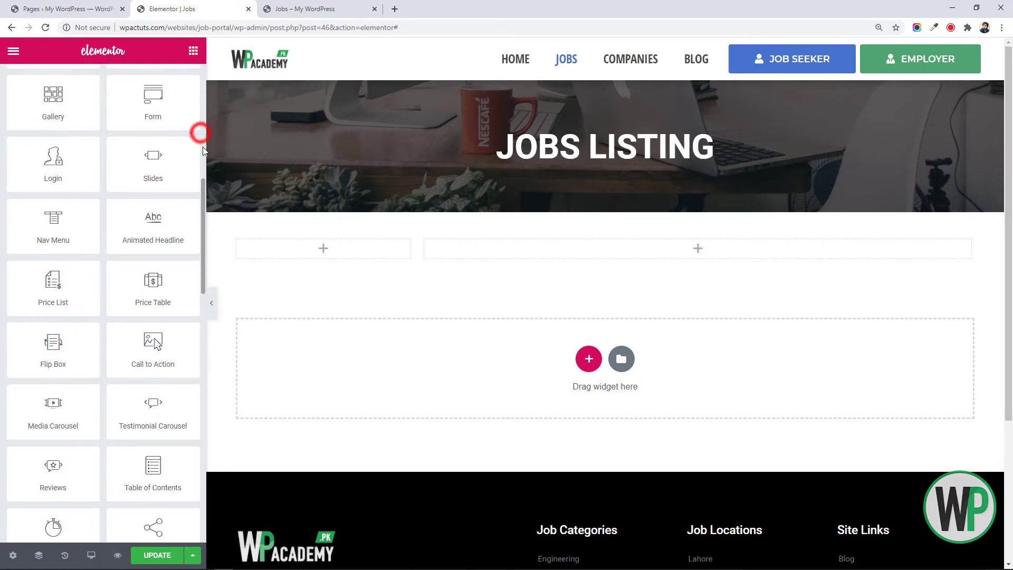
click(200, 183)
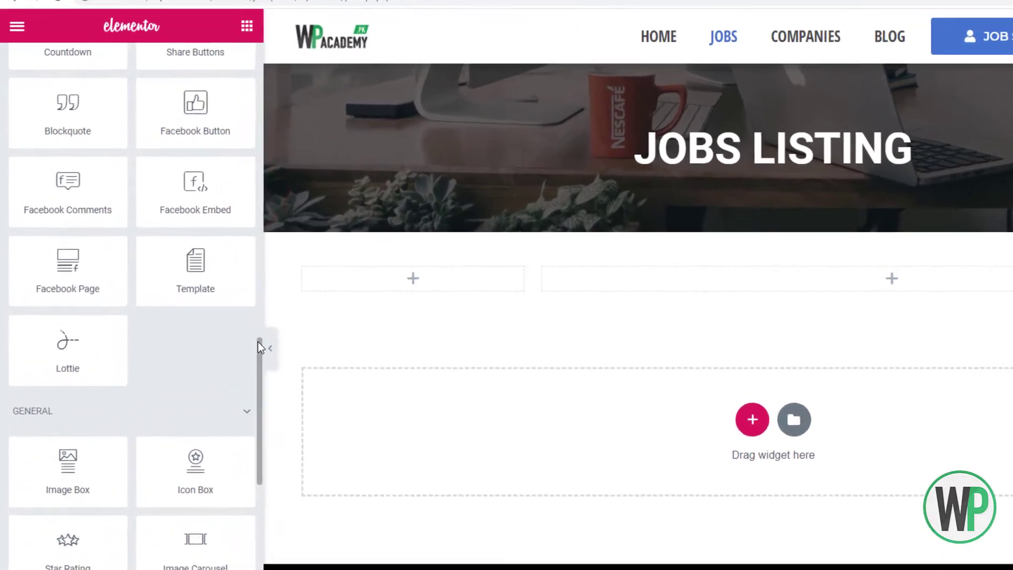
drag(204, 299, 209, 213)
drag(285, 240, 278, 156)
drag(115, 198, 641, 283)
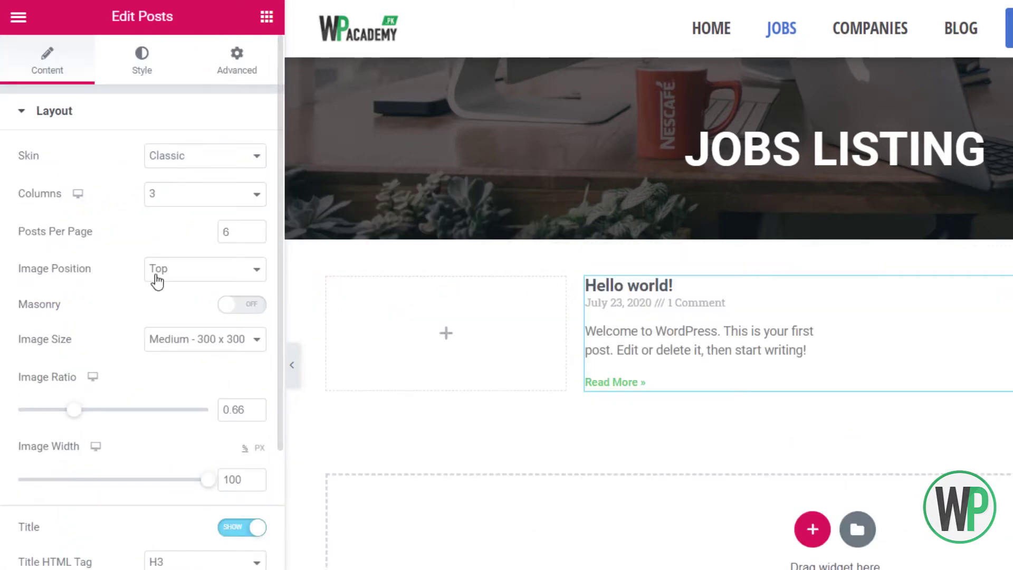
Step: Set the Posts widget's query source to Jobs and look over the listed entries
scroll(137, 517, down, 7)
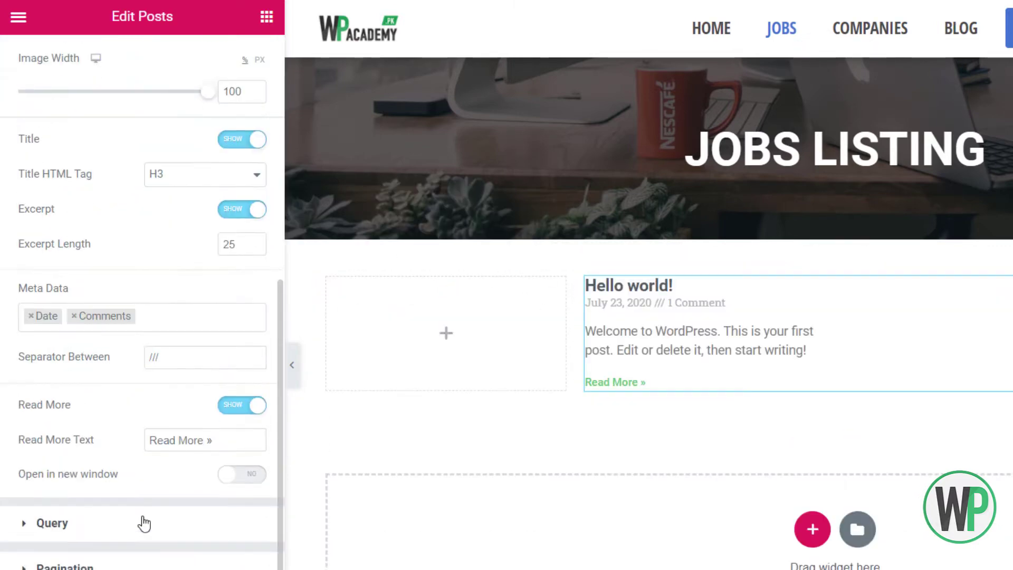
click(118, 528)
click(203, 208)
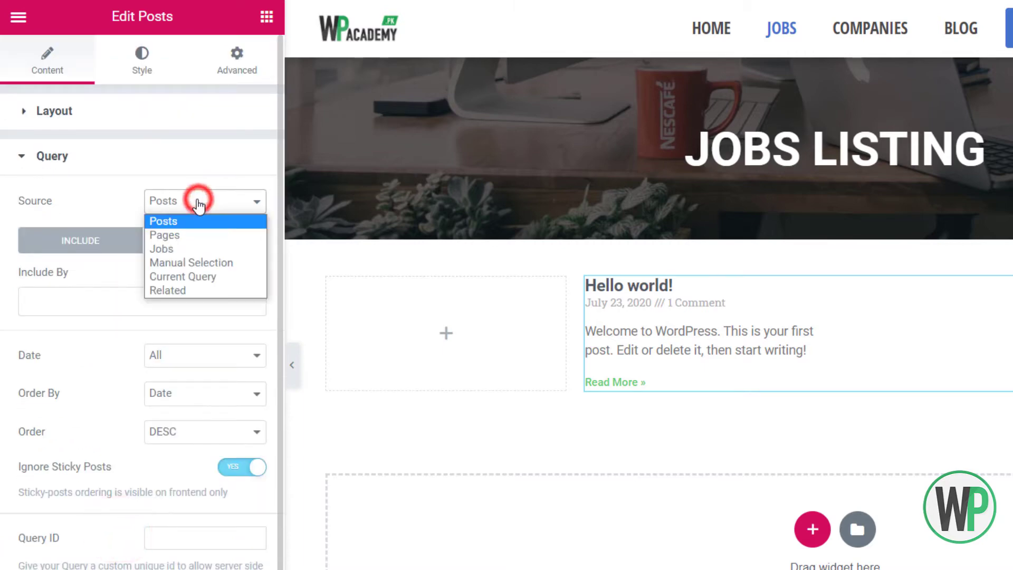
click(202, 251)
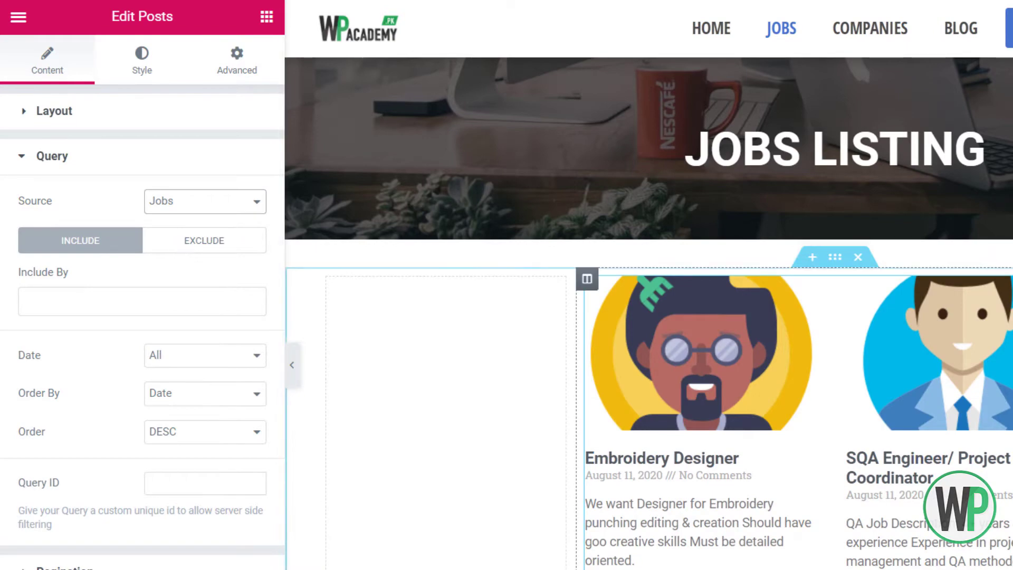
scroll(649, 285, down, 3)
scroll(649, 285, up, 3)
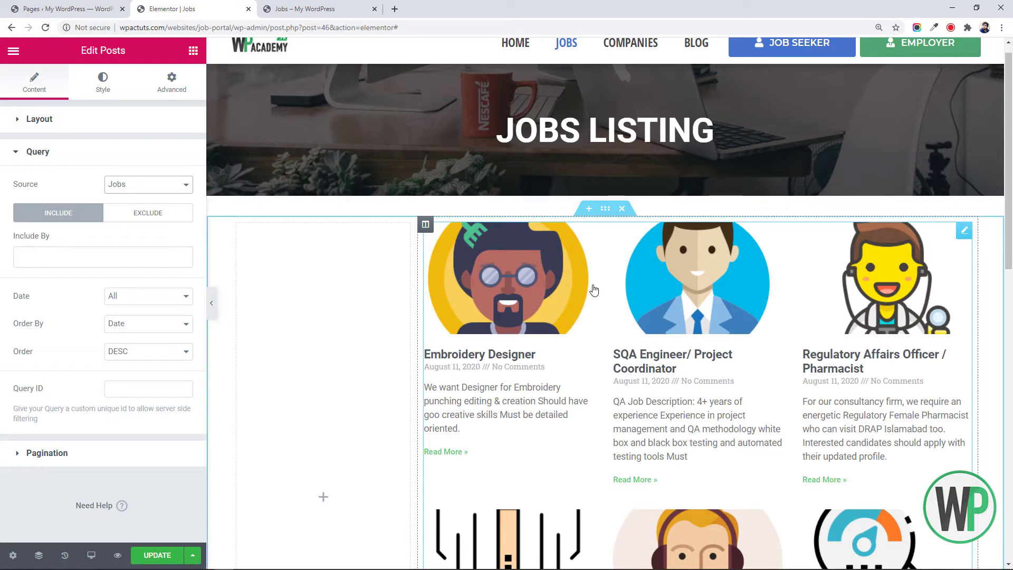
Step: Try the Cards skin on the Posts widget and return it to Classic
click(136, 121)
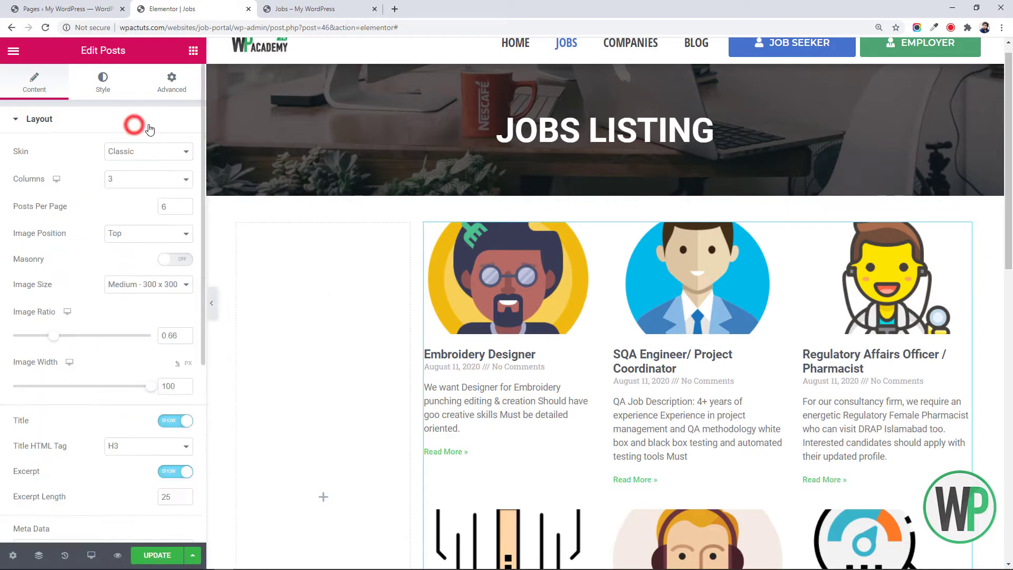
click(159, 151)
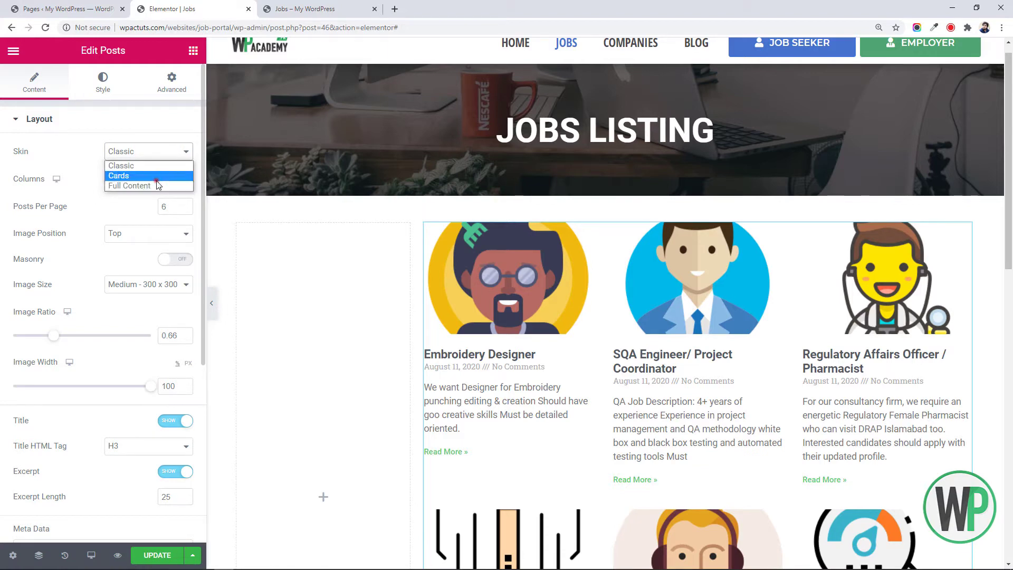
click(156, 178)
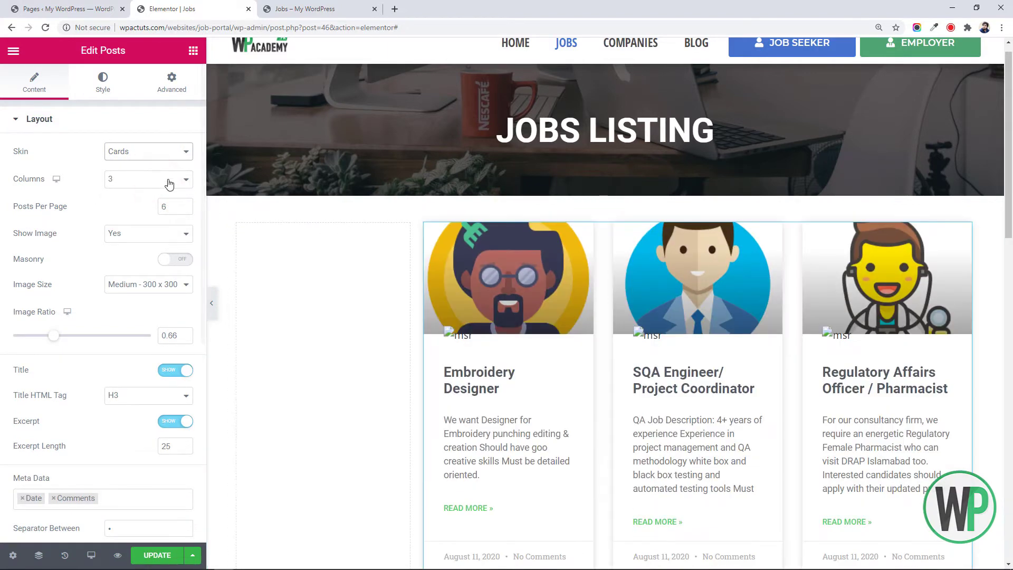
click(152, 159)
click(149, 162)
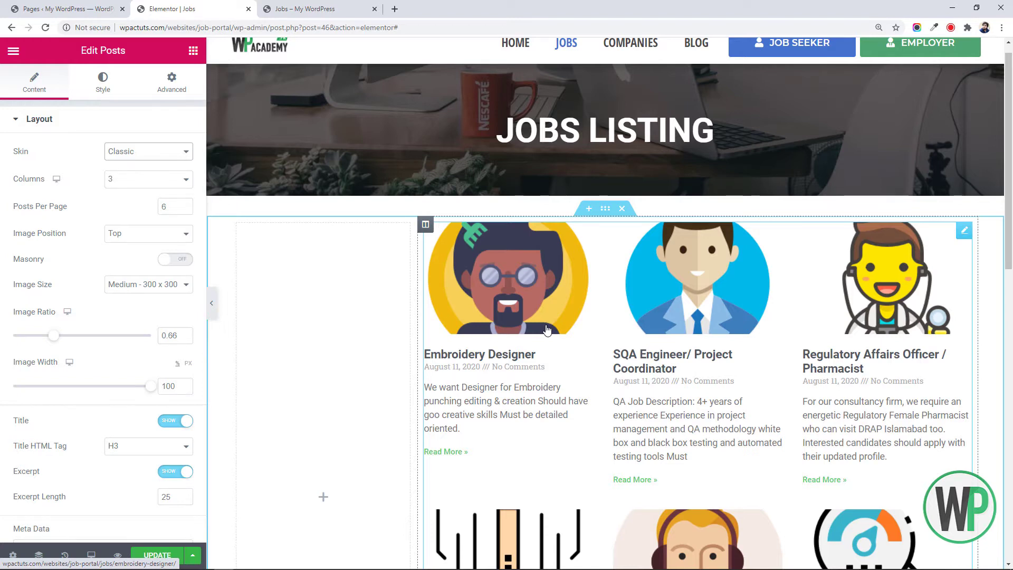
Step: Switch to the WordPress admin, search new plugins for "custom skin", and install and activate Elementor Custom Skin
click(40, 4)
mouse_move(100, 348)
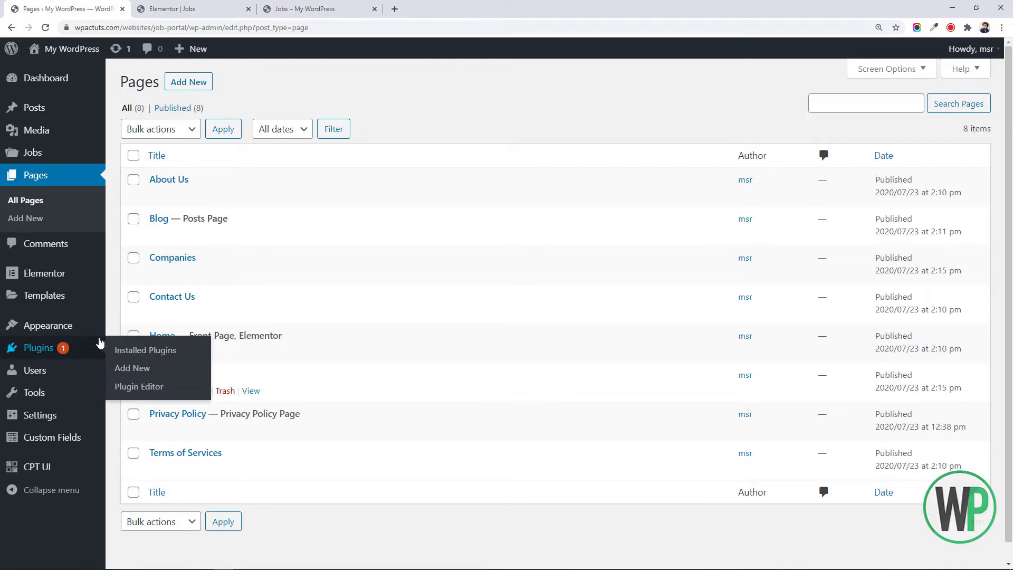
click(131, 368)
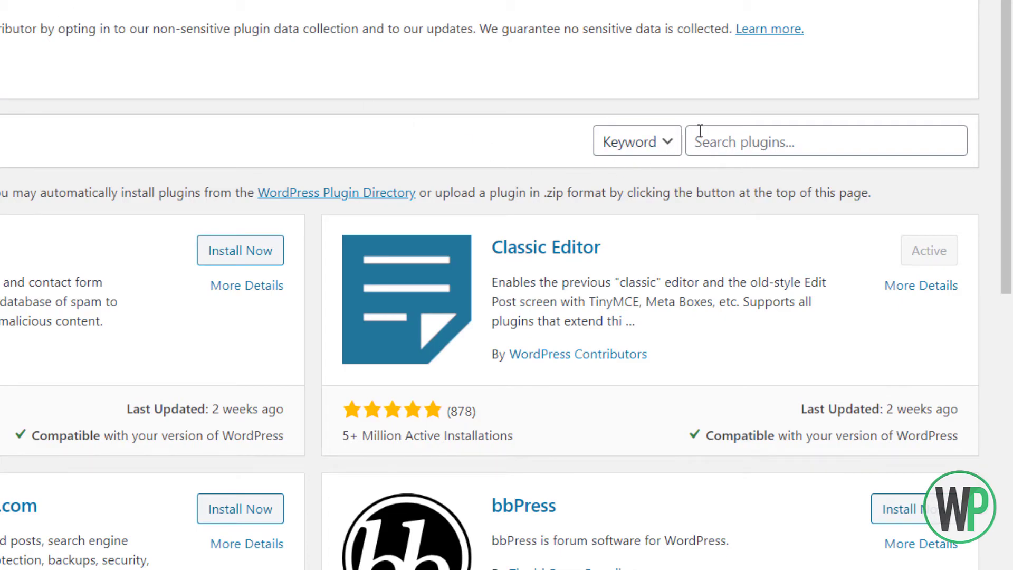
scroll(707, 127, down, 2)
click(716, 36)
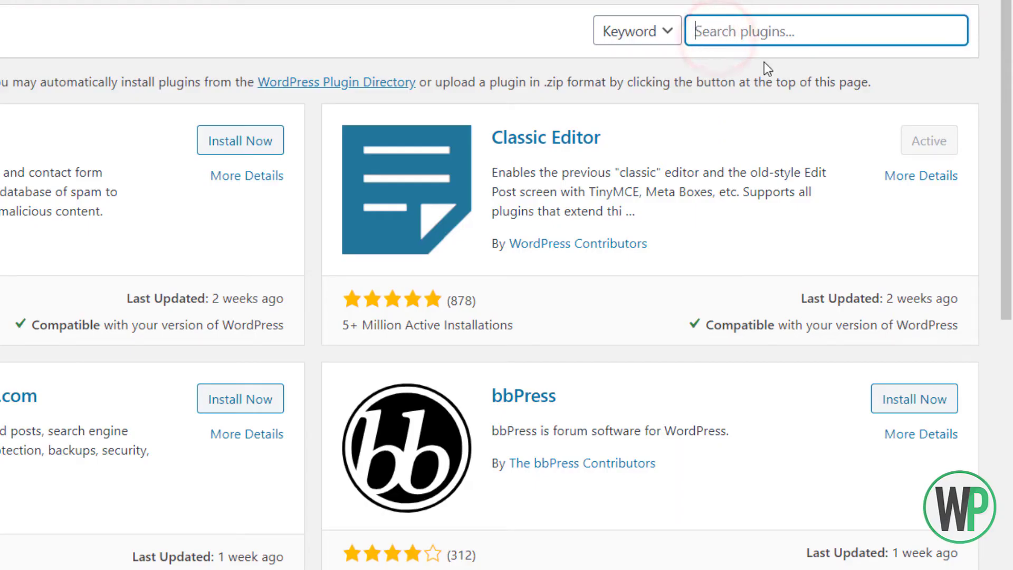
text(custi)
key(BackSpace)
key(BackSpace)
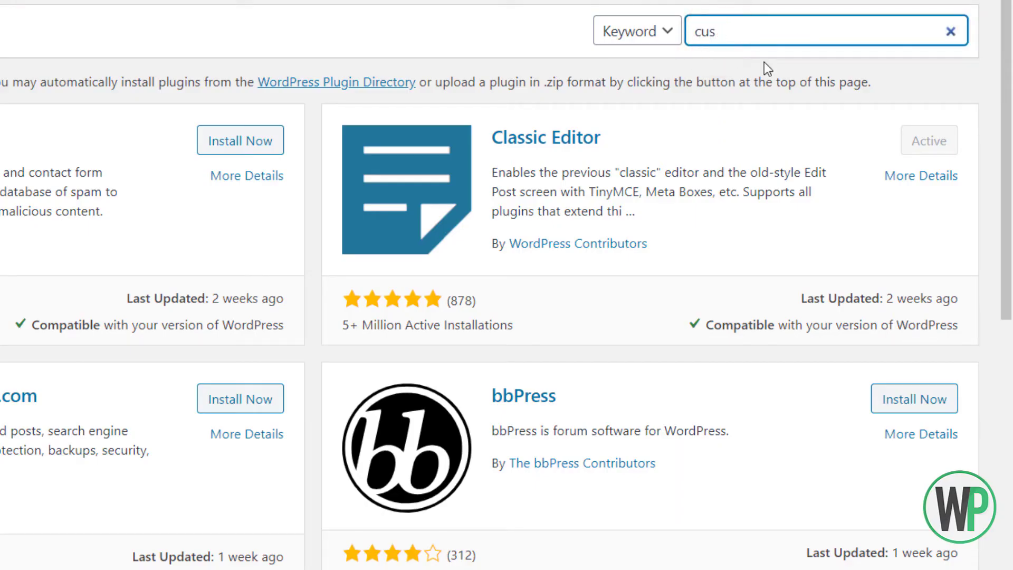
text(tom skin)
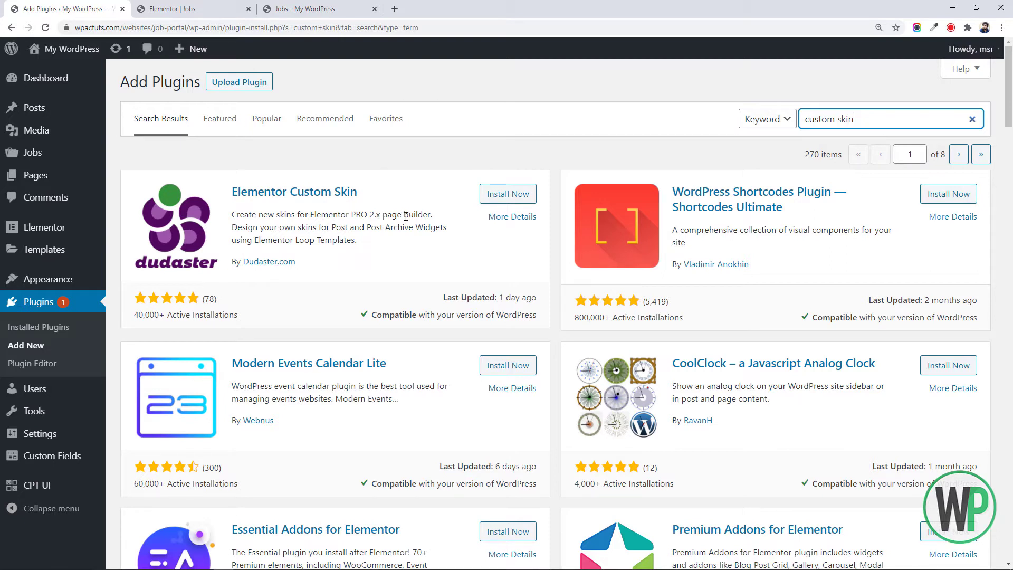
click(490, 196)
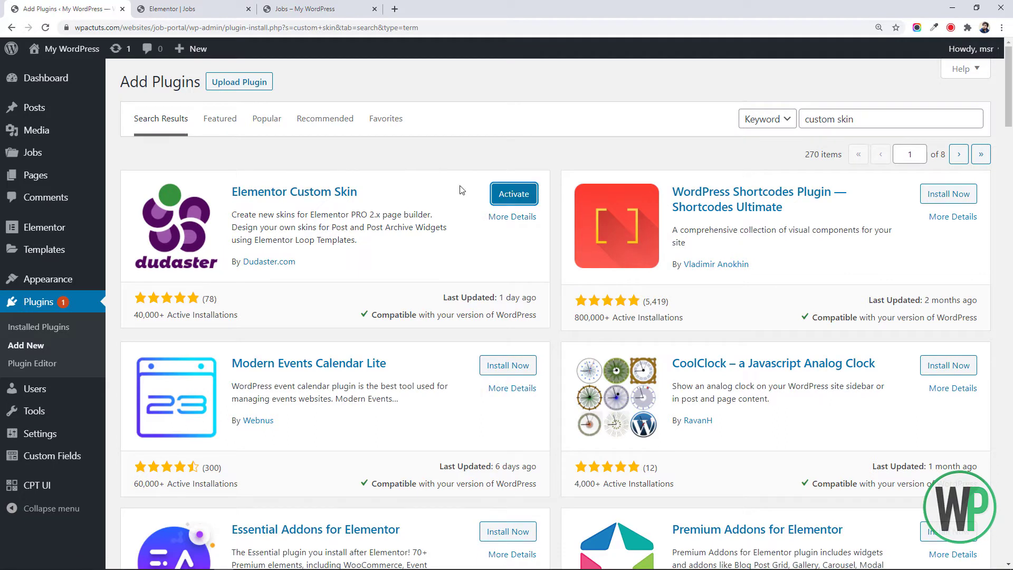
click(501, 195)
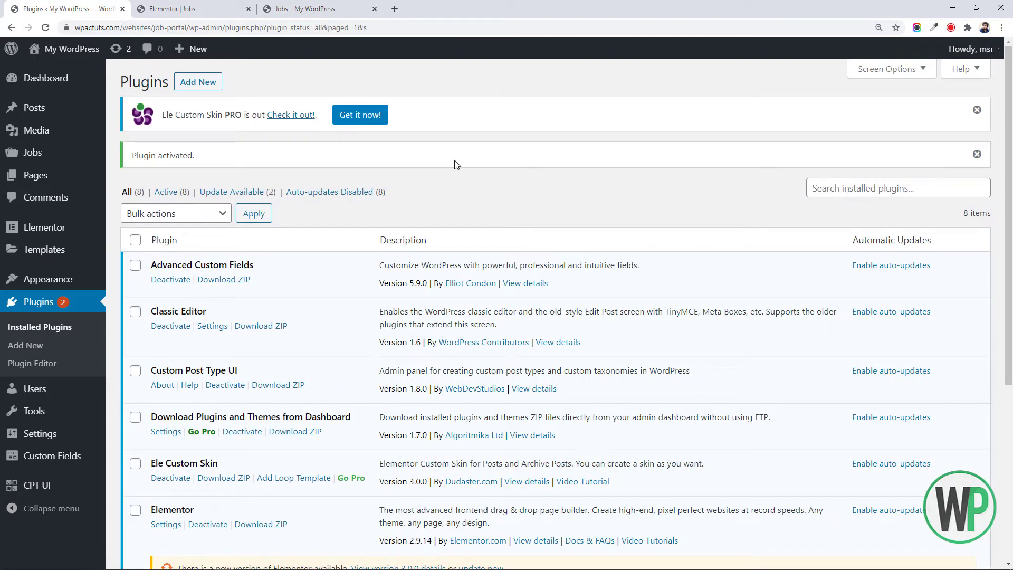
Step: From the Theme Builder templates, create a Loop template named "Jobs Listing" and dismiss the block library that opens with it
click(90, 253)
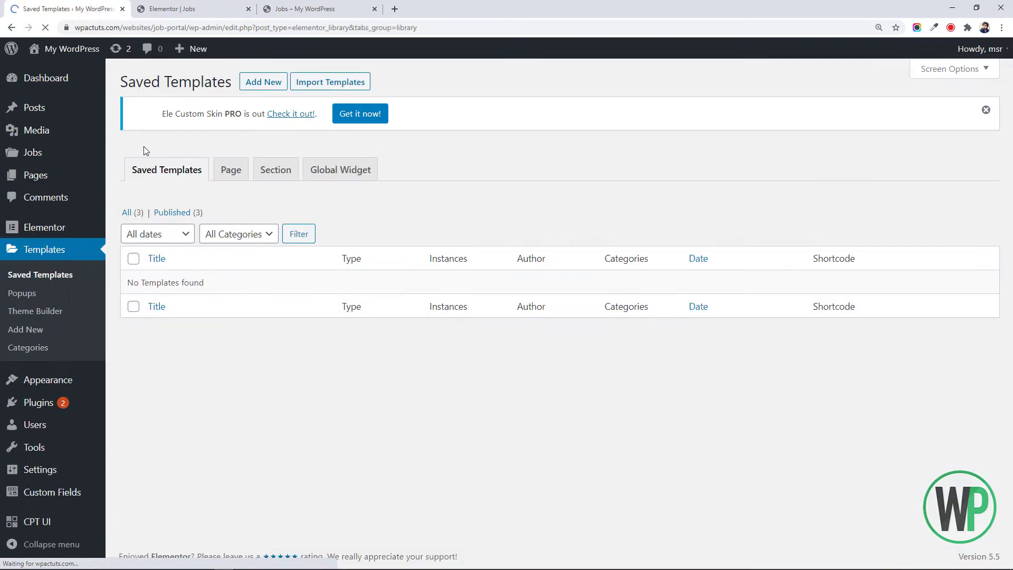
click(55, 311)
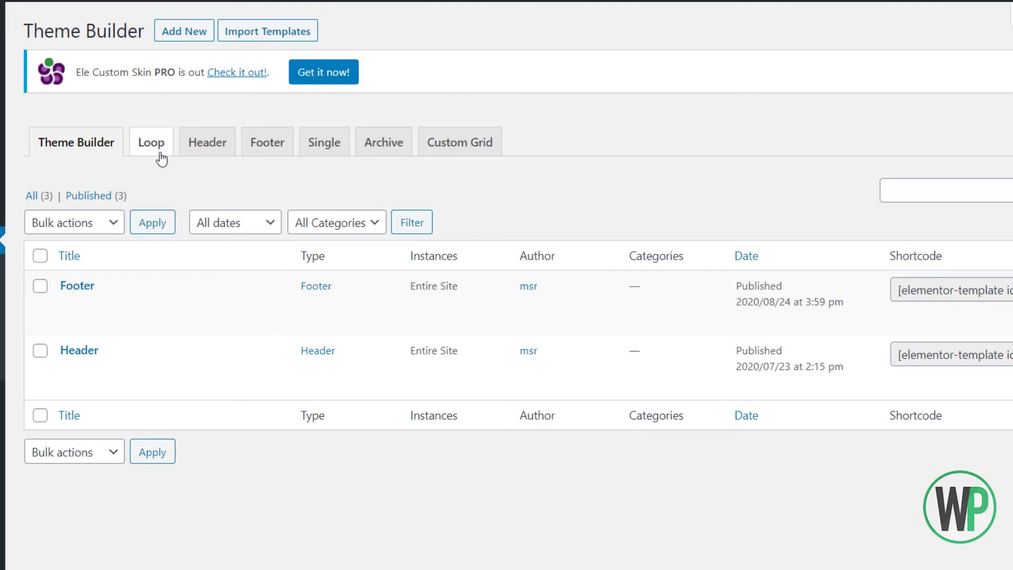
click(163, 147)
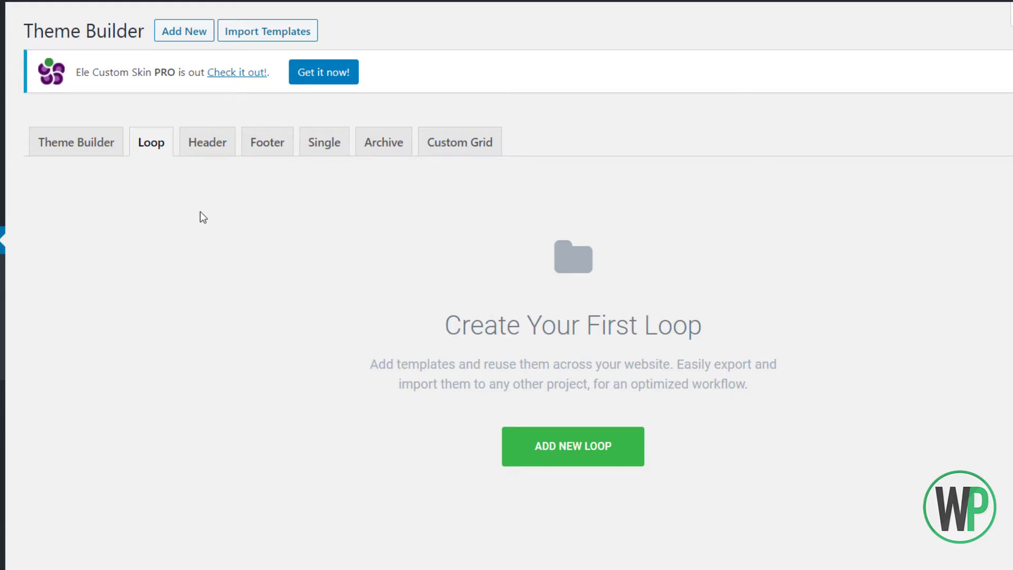
click(579, 462)
click(587, 380)
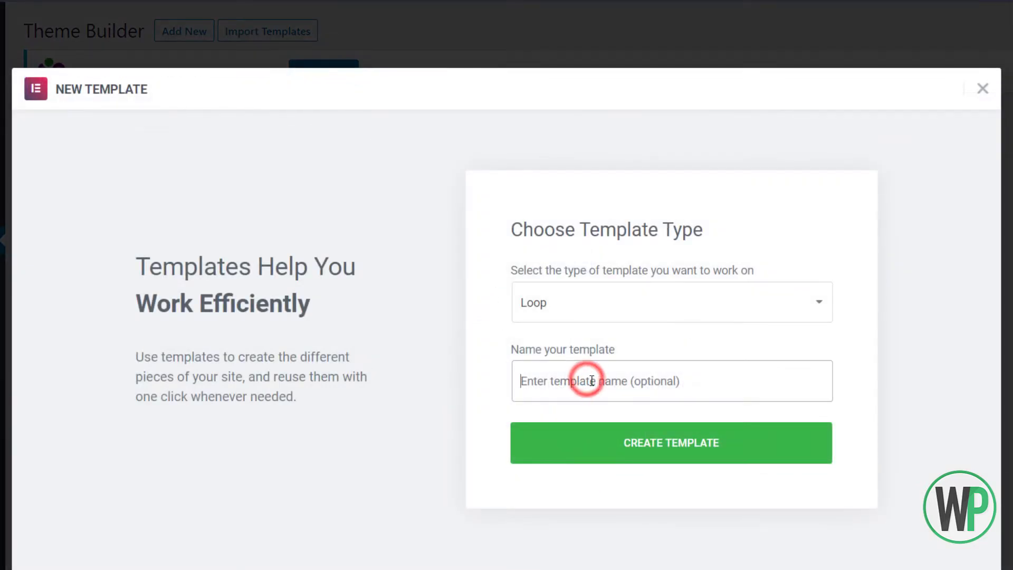
text(Jo)
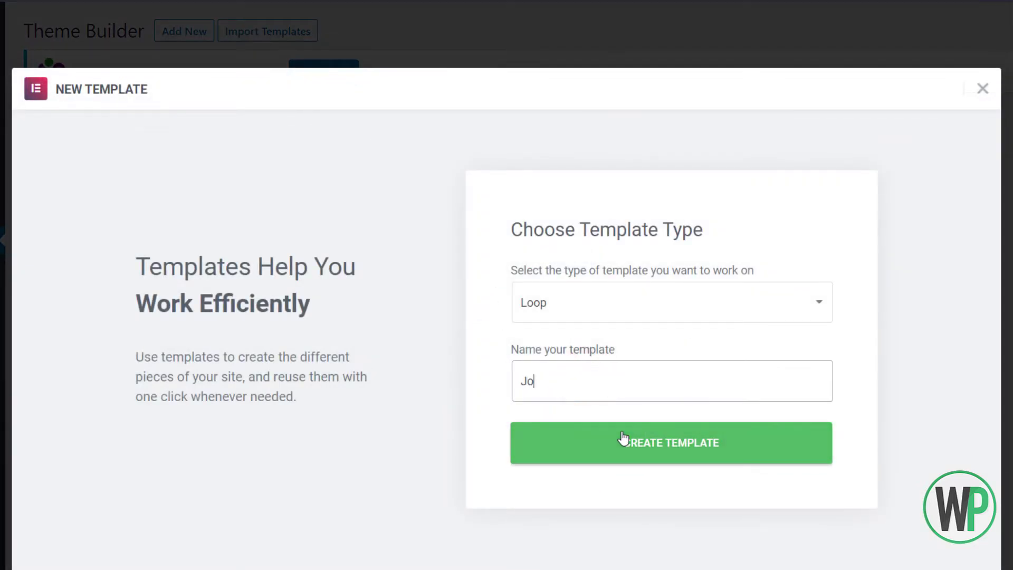
text(bs Listing)
click(697, 450)
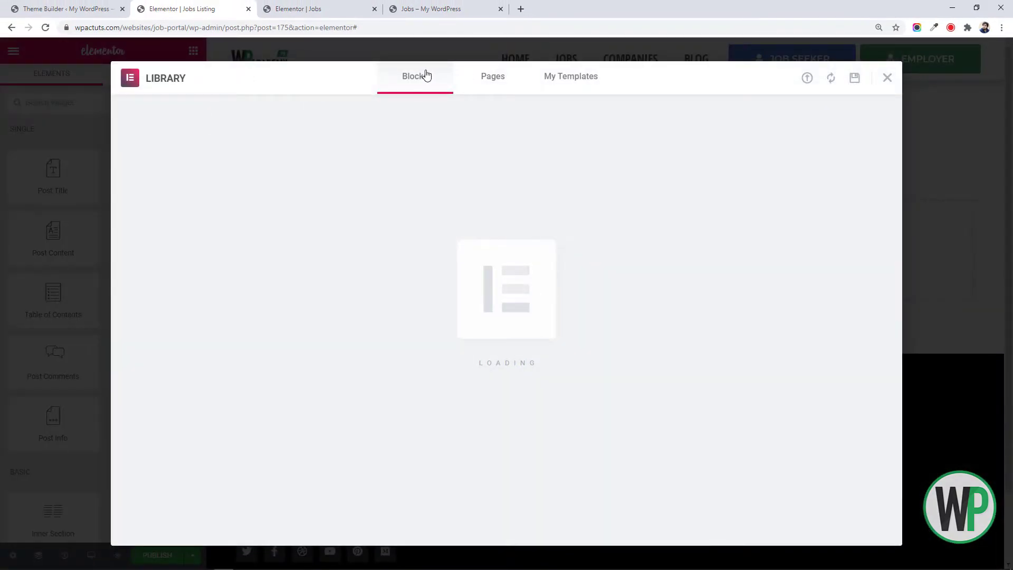
click(886, 78)
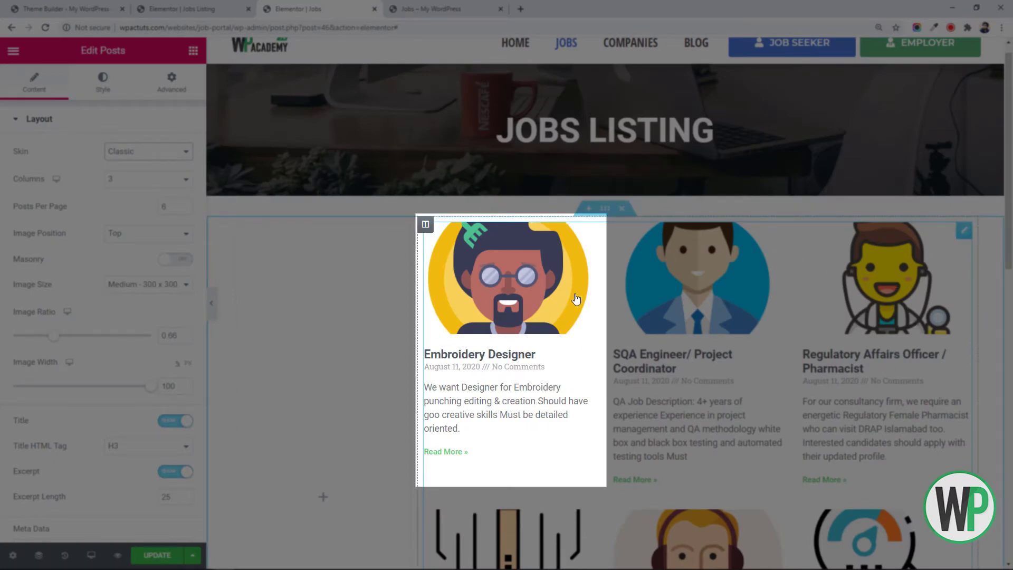
Step: Compare the Posts widget layout on the Jobs page with the empty loop template and the Latest Jobs list on the site's home page
scroll(451, 294, down, 1)
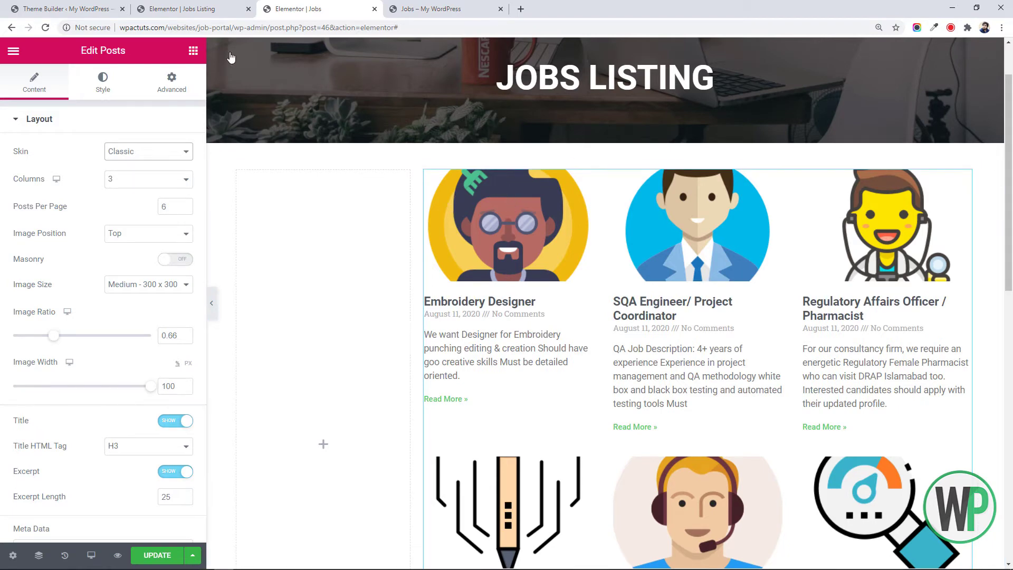
click(203, 9)
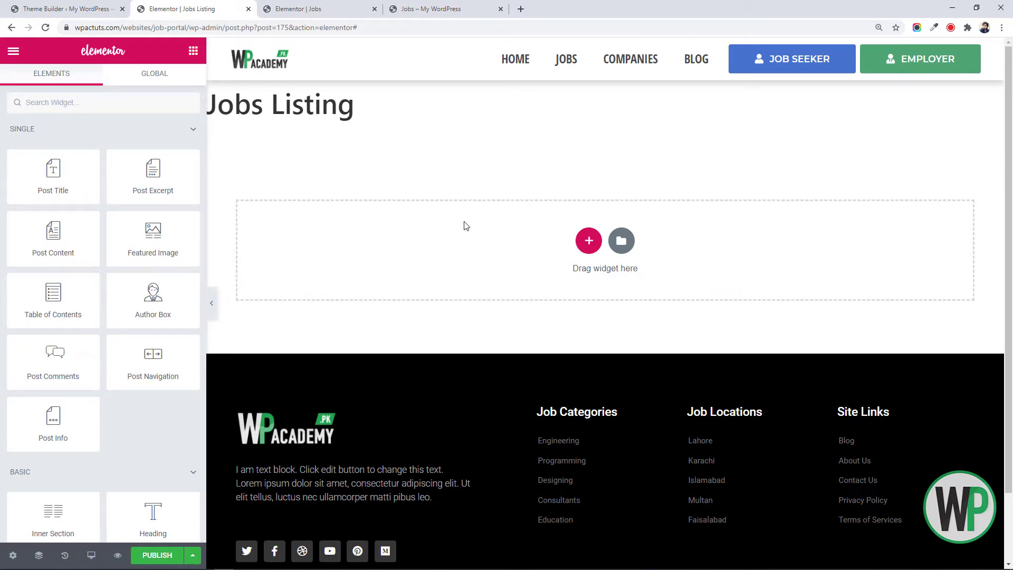
click(349, 8)
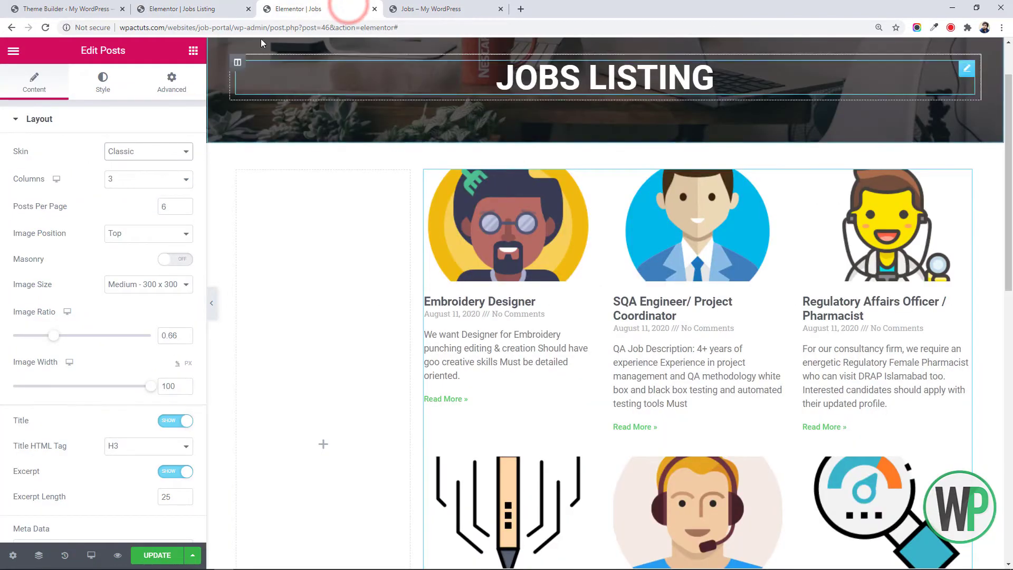
click(227, 9)
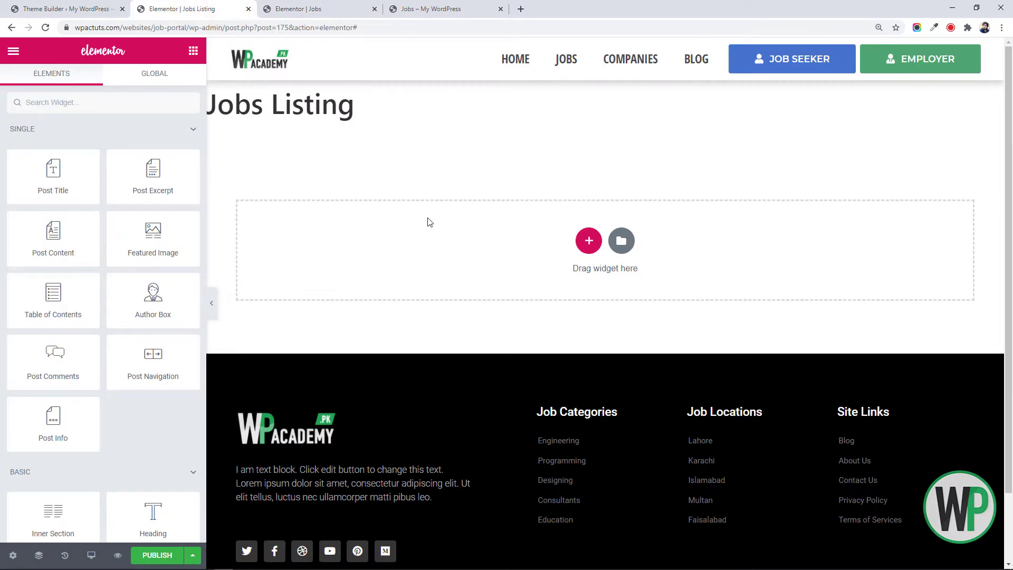
click(322, 10)
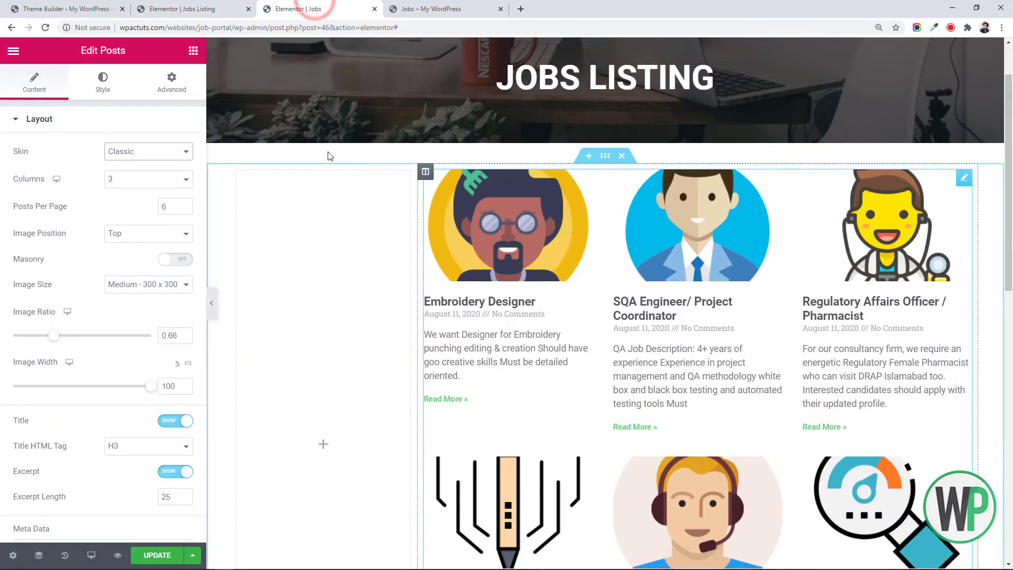
click(178, 9)
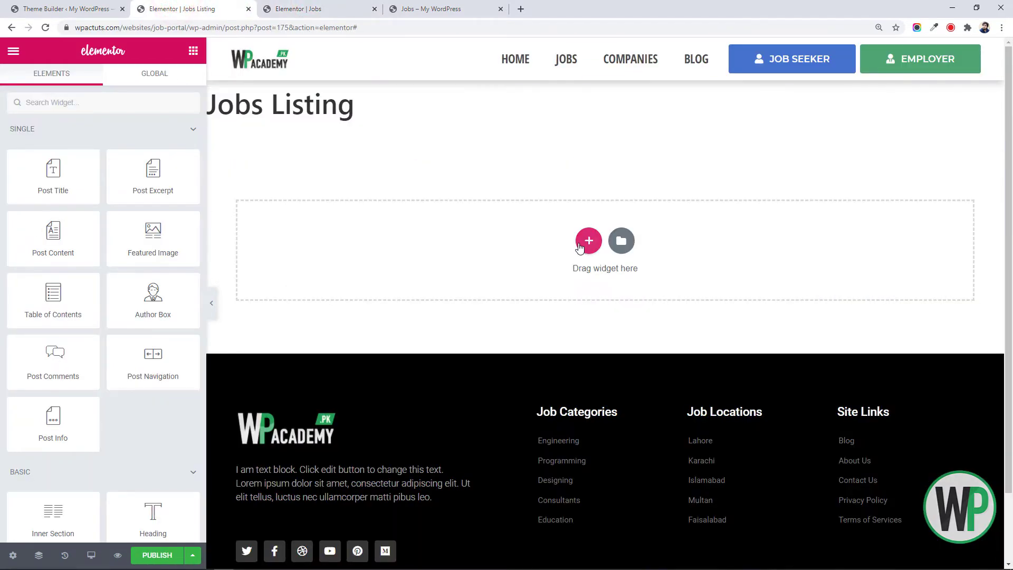
click(311, 8)
click(446, 8)
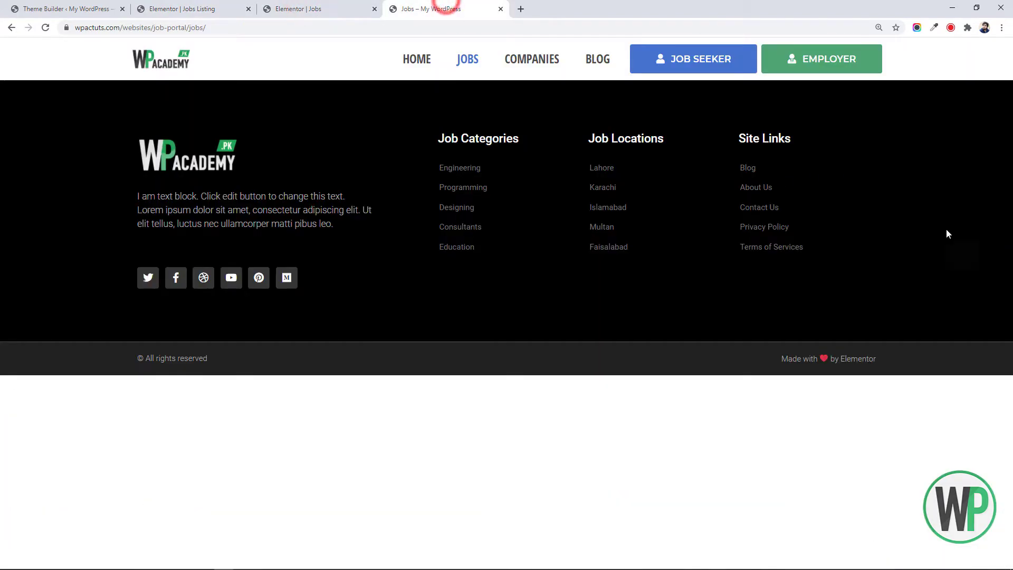
click(416, 53)
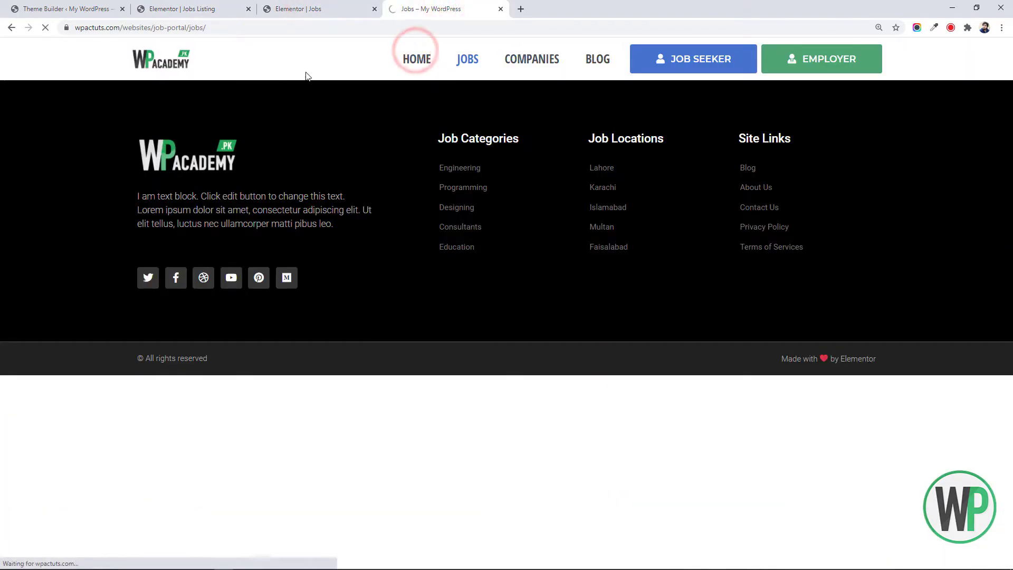
scroll(529, 335, down, 15)
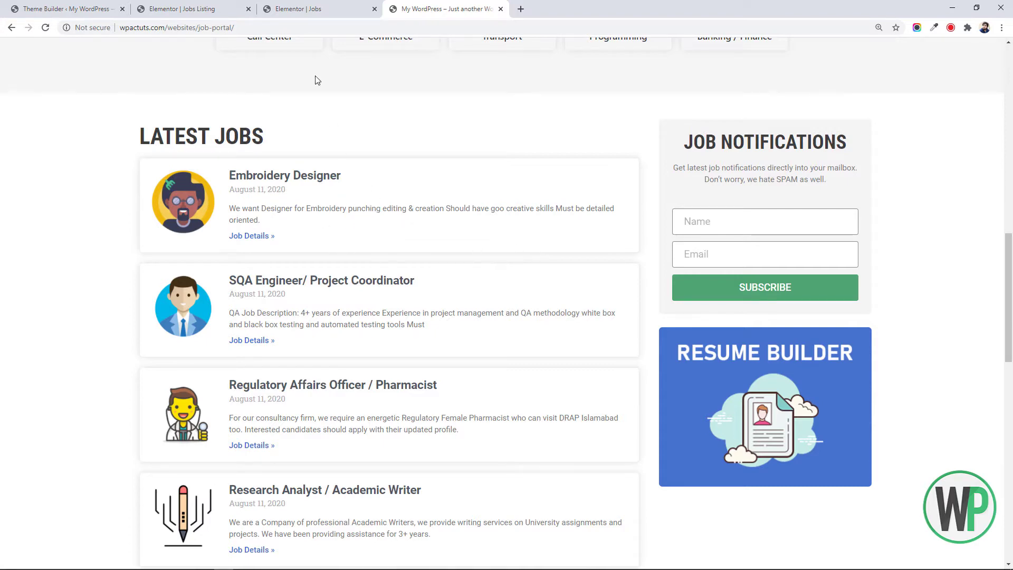
click(306, 7)
click(253, 7)
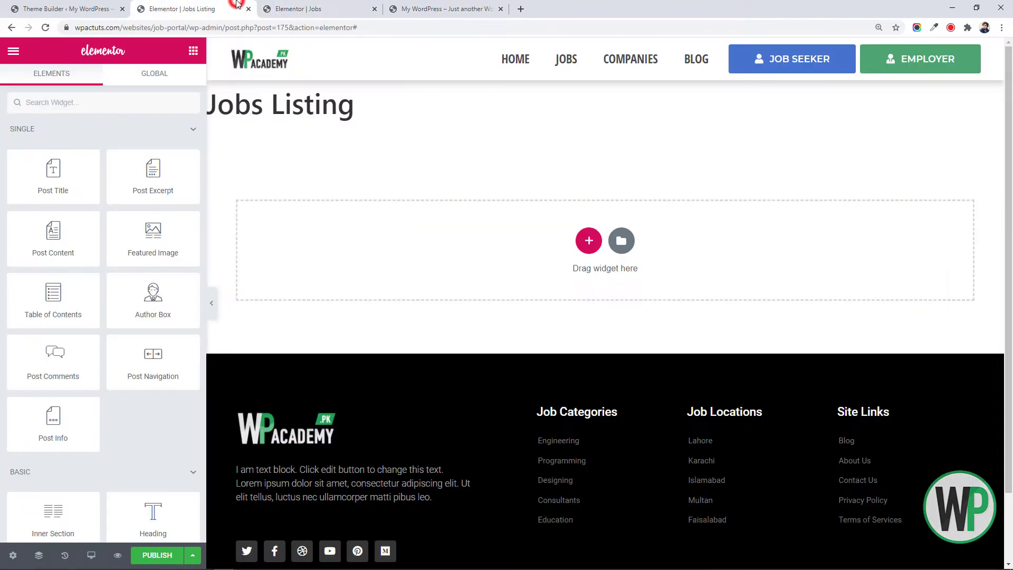
Step: Add a single-column section to the Jobs Listing template and give it a second column
click(585, 237)
click(446, 278)
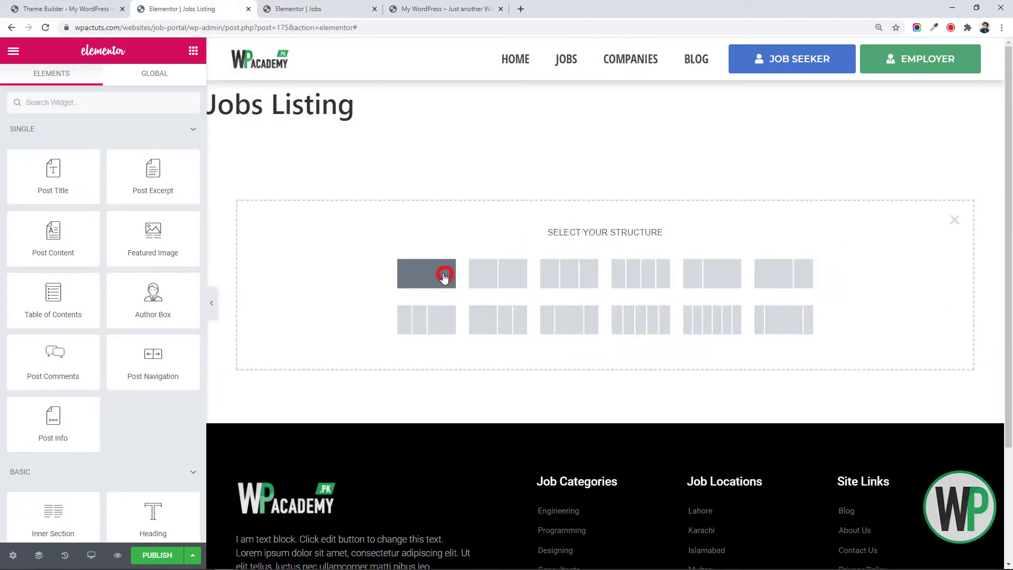
right_click(237, 140)
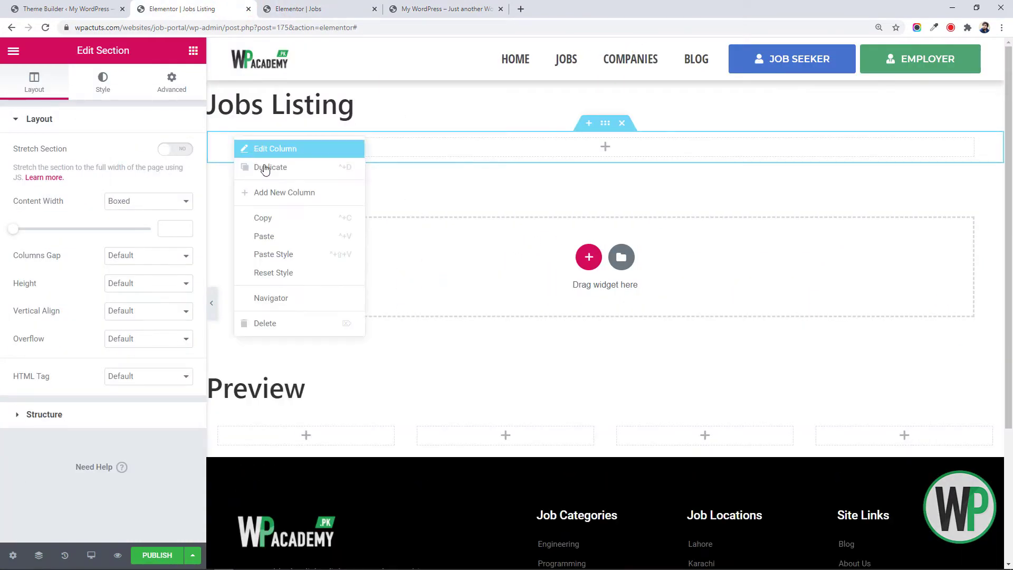
click(274, 191)
Step: Set the first column's width to 20%
right_click(237, 140)
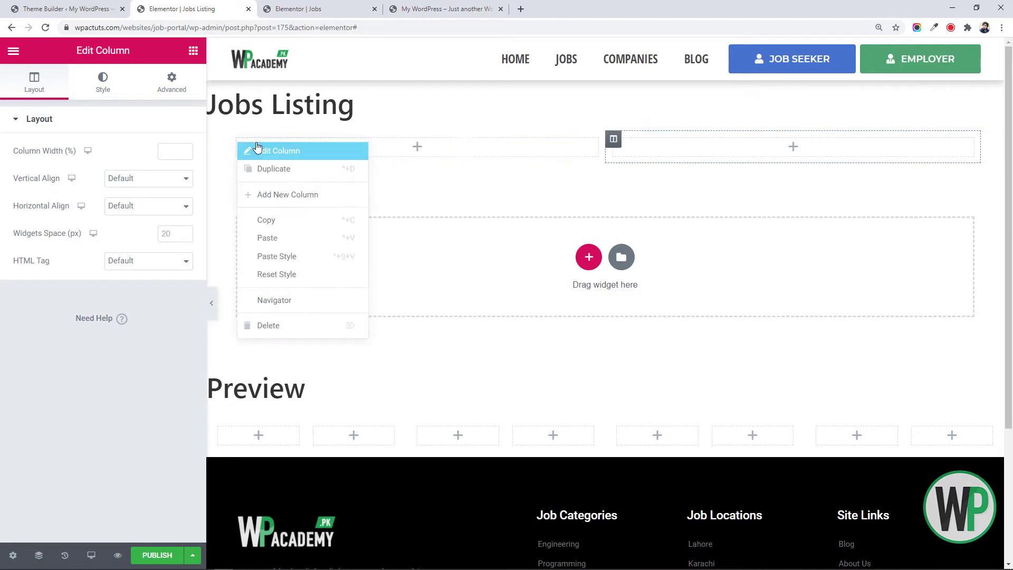
click(268, 150)
click(175, 150)
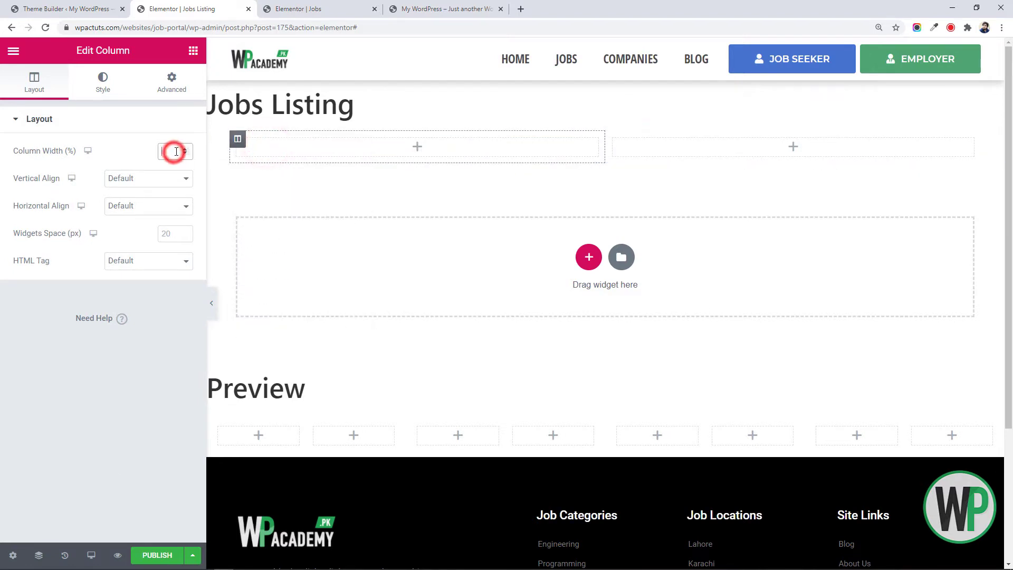
text(20)
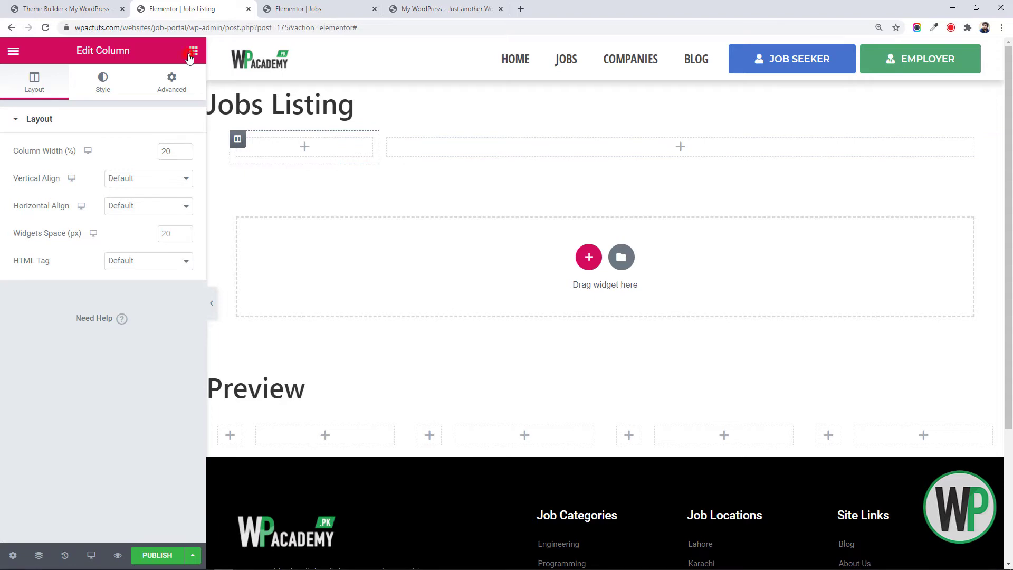
Step: Insert a Featured Image widget in the narrow first column, with image size Medium - 300 x 300 and left alignment
click(193, 51)
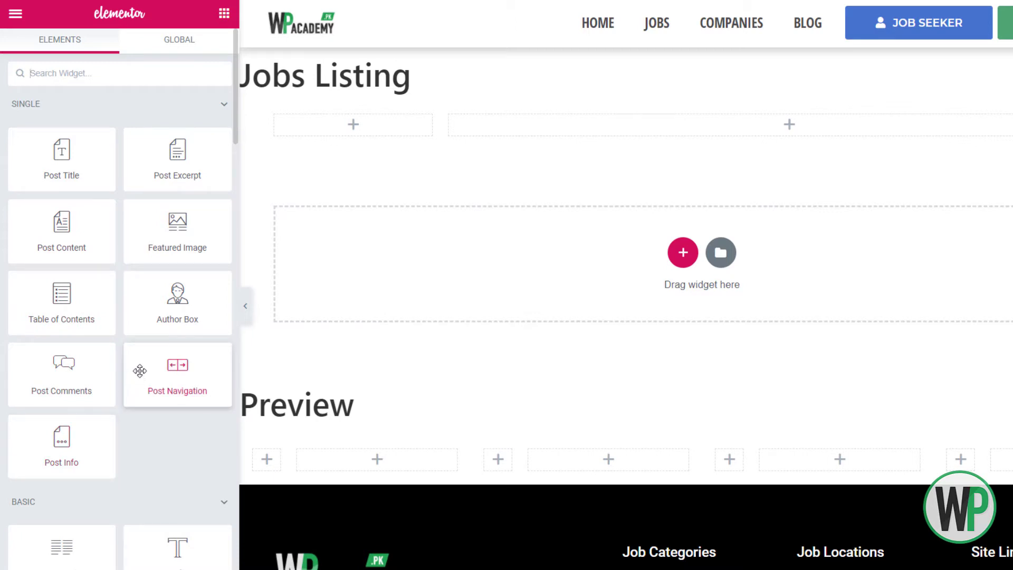
drag(160, 244, 320, 131)
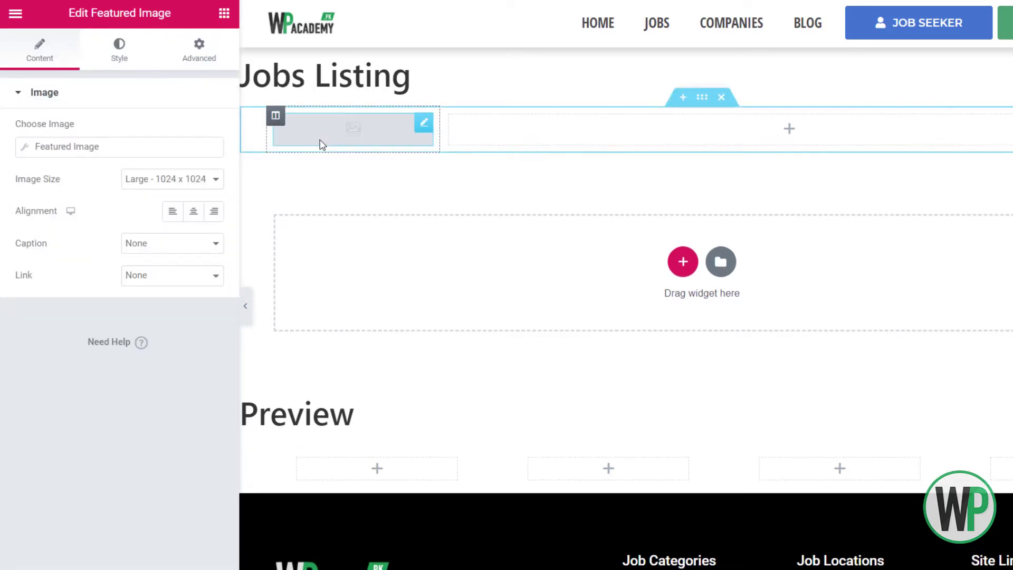
click(195, 181)
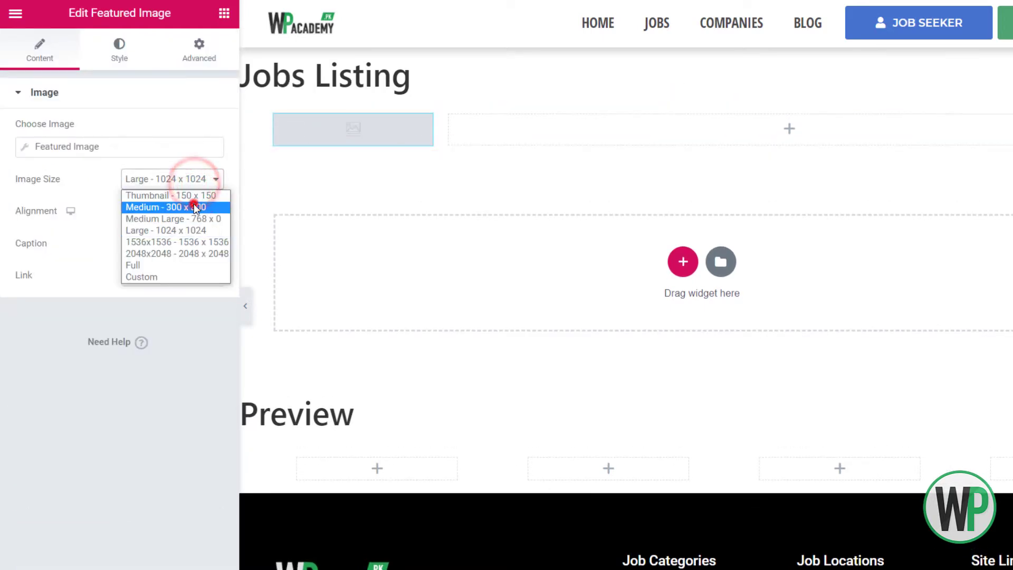
click(192, 206)
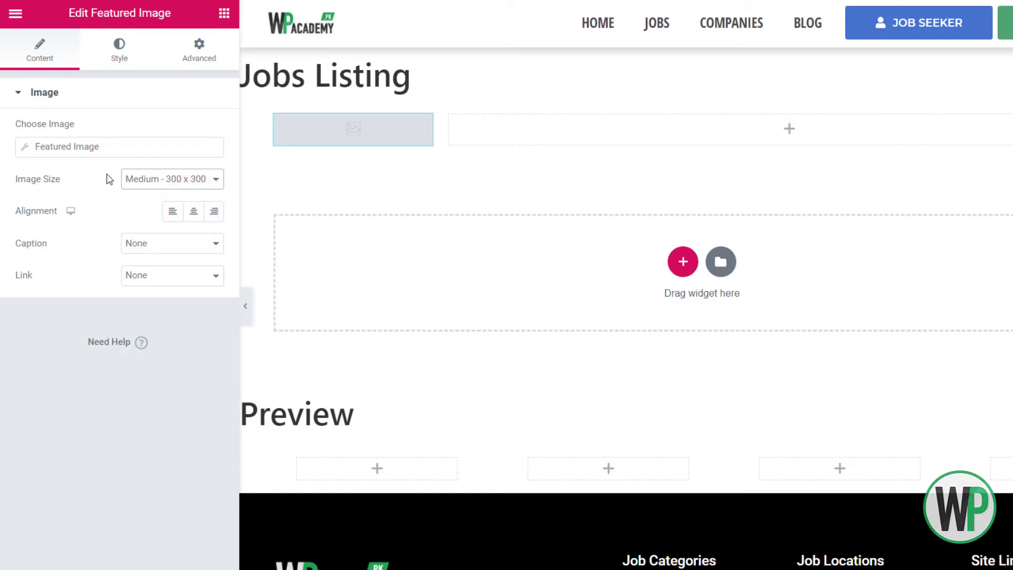
click(175, 223)
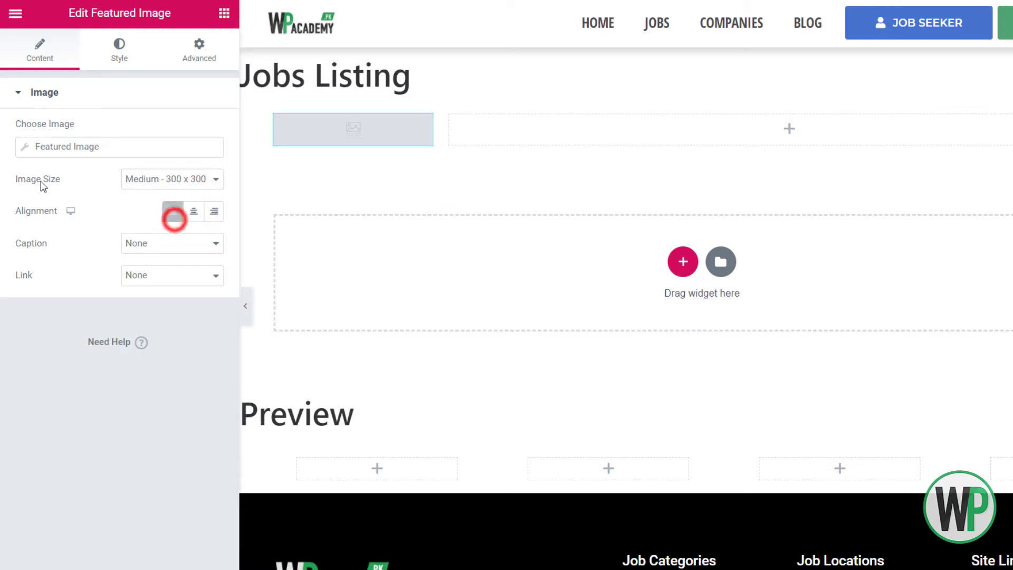
Step: Link the featured image to a custom URL that uses the dynamic Post URL tag
click(162, 280)
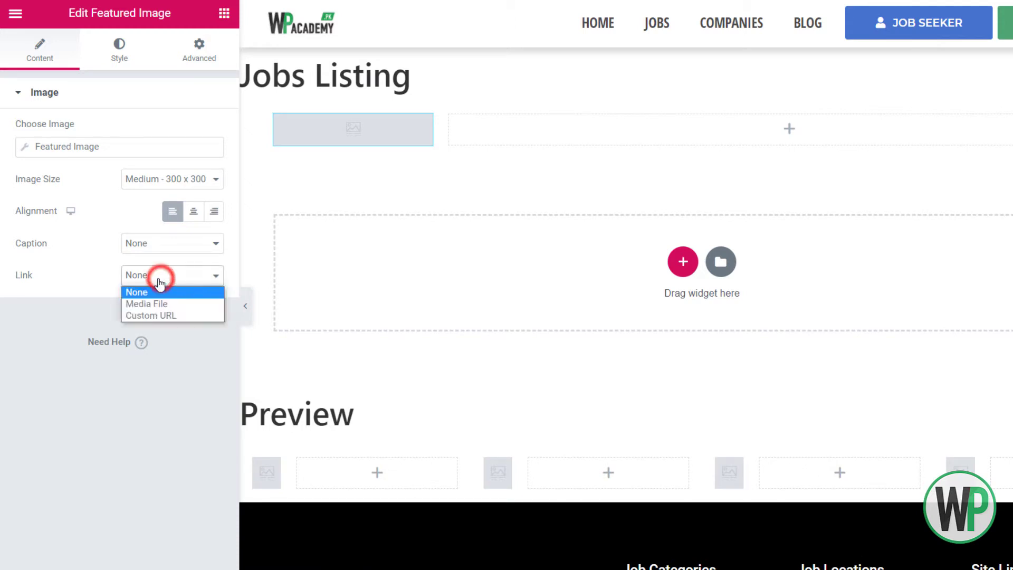
click(171, 313)
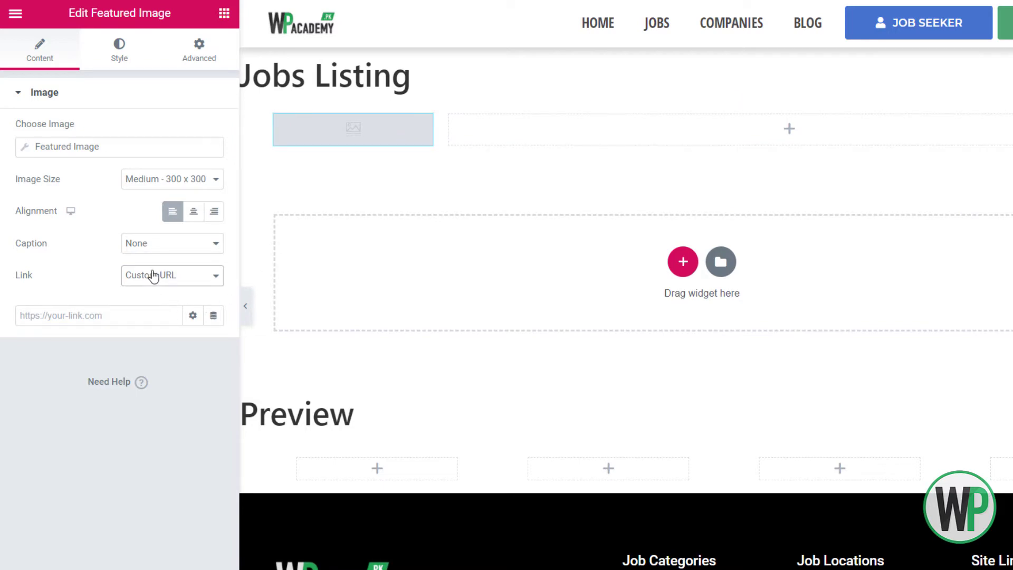
click(213, 316)
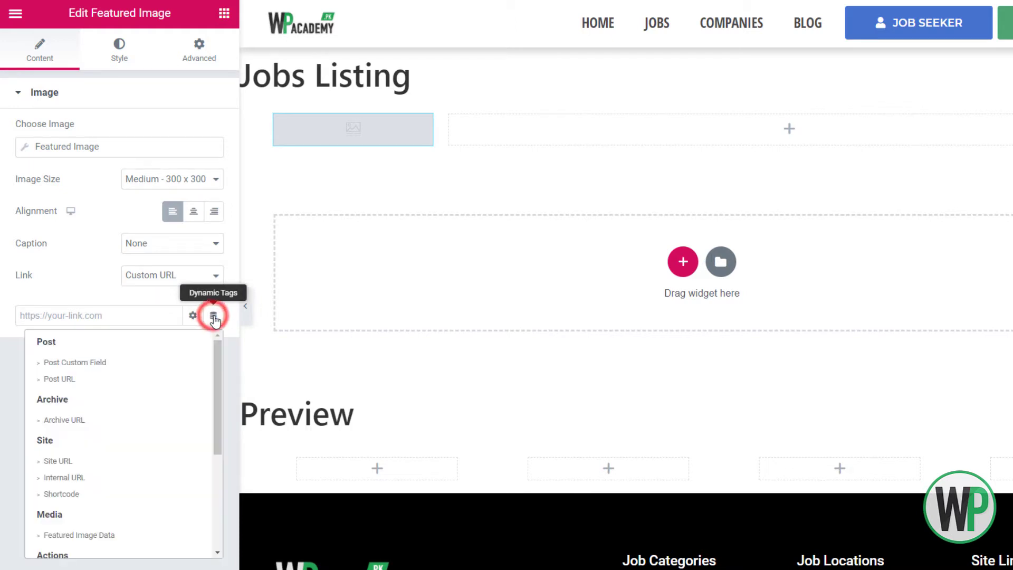
click(69, 379)
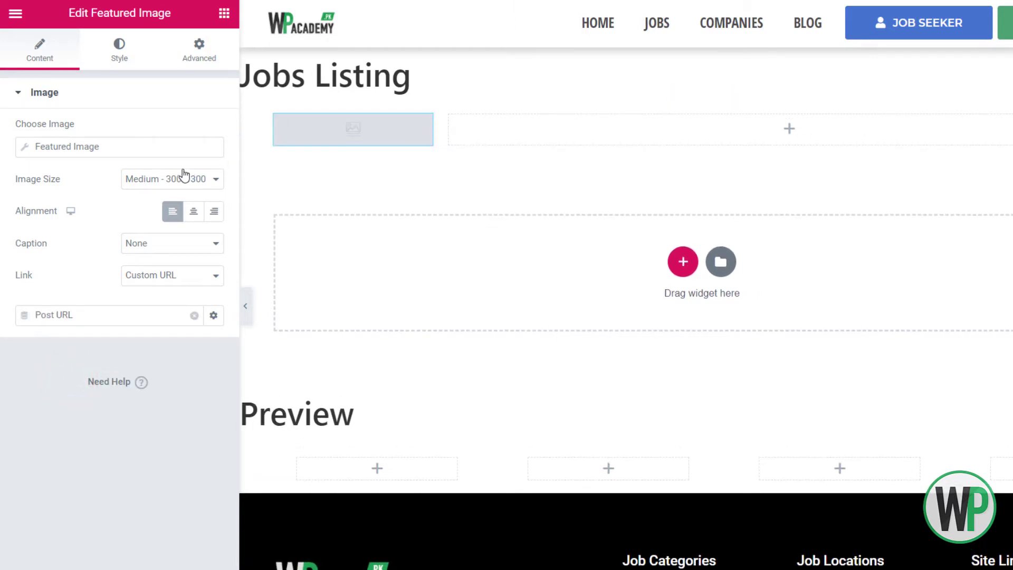
Step: Insert an Inner Section into the wide second column beside the featured image
click(509, 128)
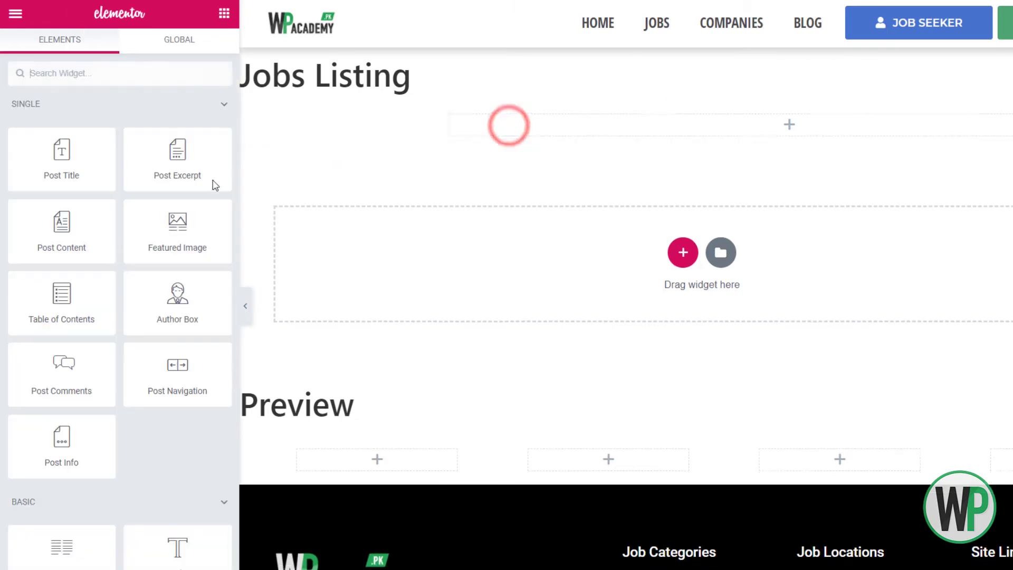
mouse_move(109, 169)
mouse_down()
mouse_move(208, 163)
mouse_move(104, 162)
mouse_up()
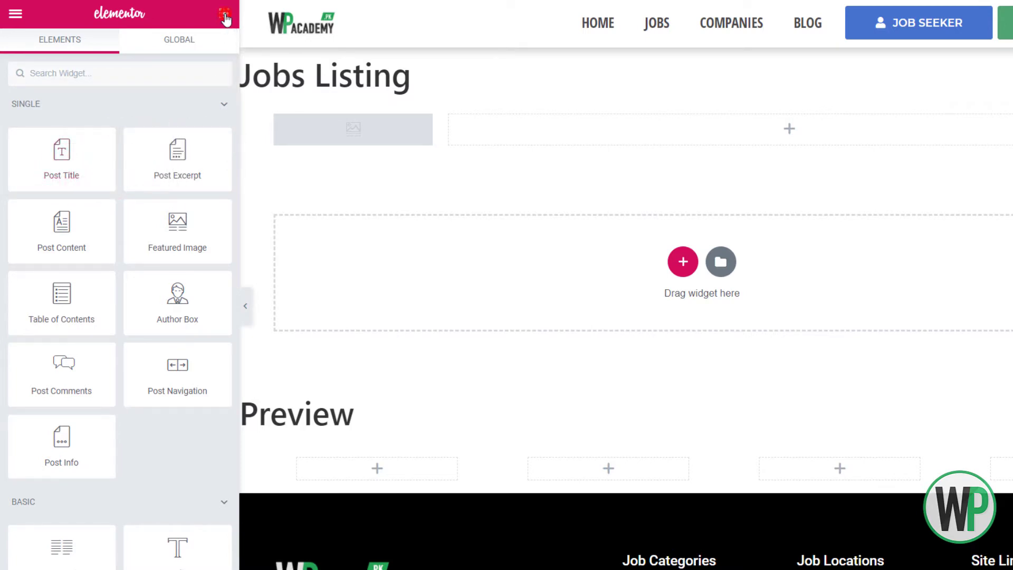
scroll(98, 390, down, 1)
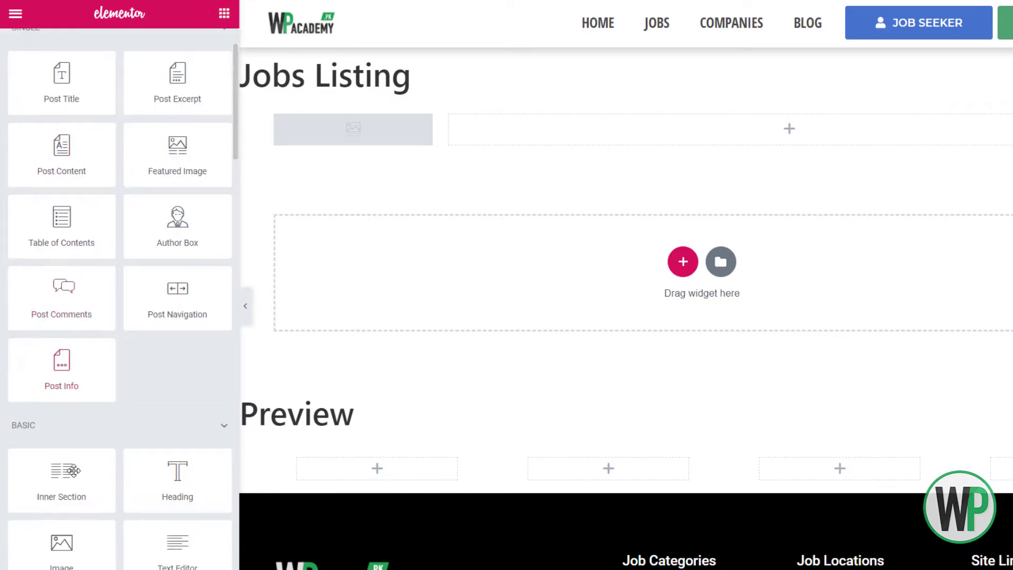
drag(74, 473, 482, 119)
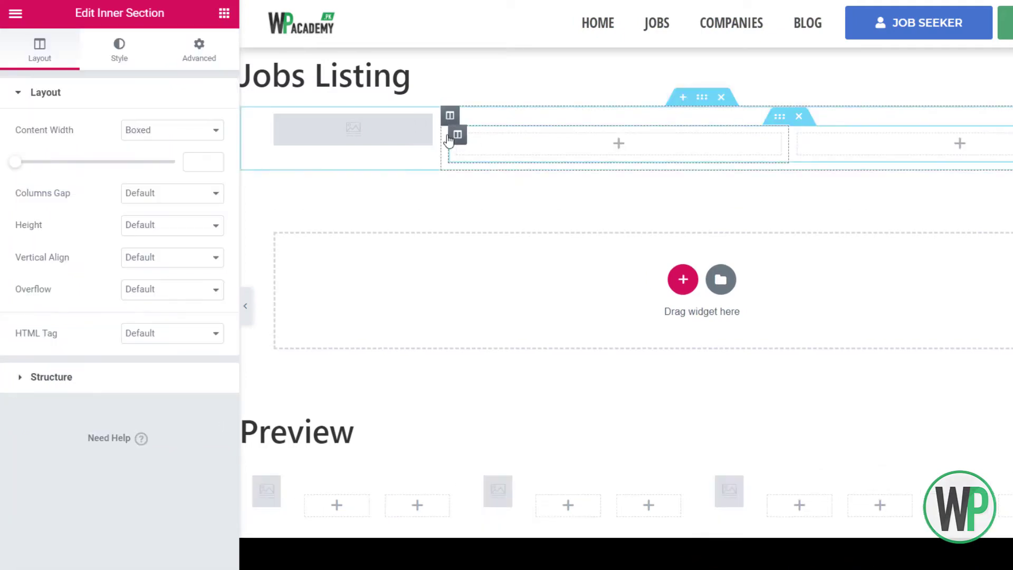
Step: Unlink the inner section's margin values, keeping top and bottom at 0, and delete its first column
click(199, 47)
click(204, 158)
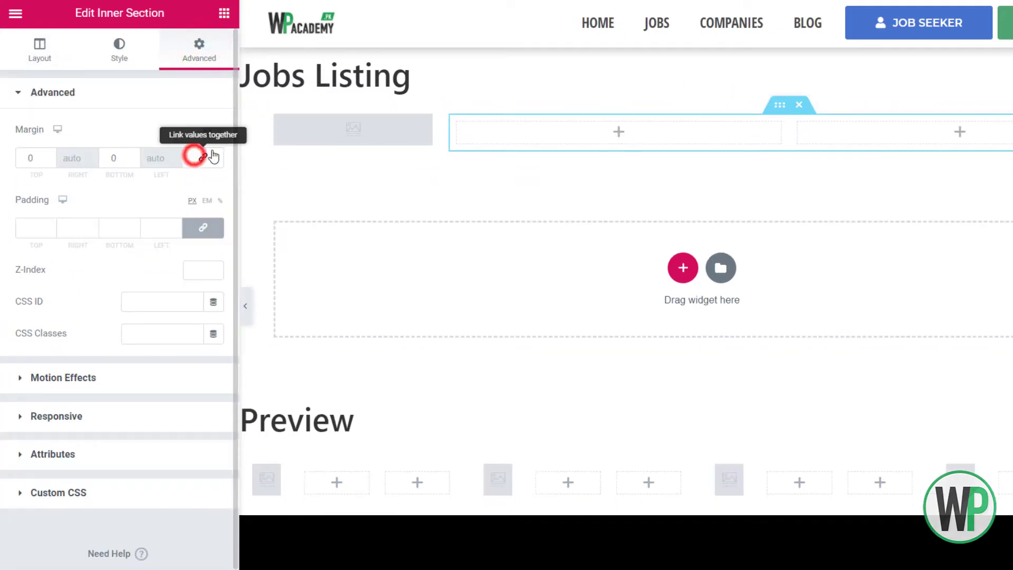
right_click(462, 133)
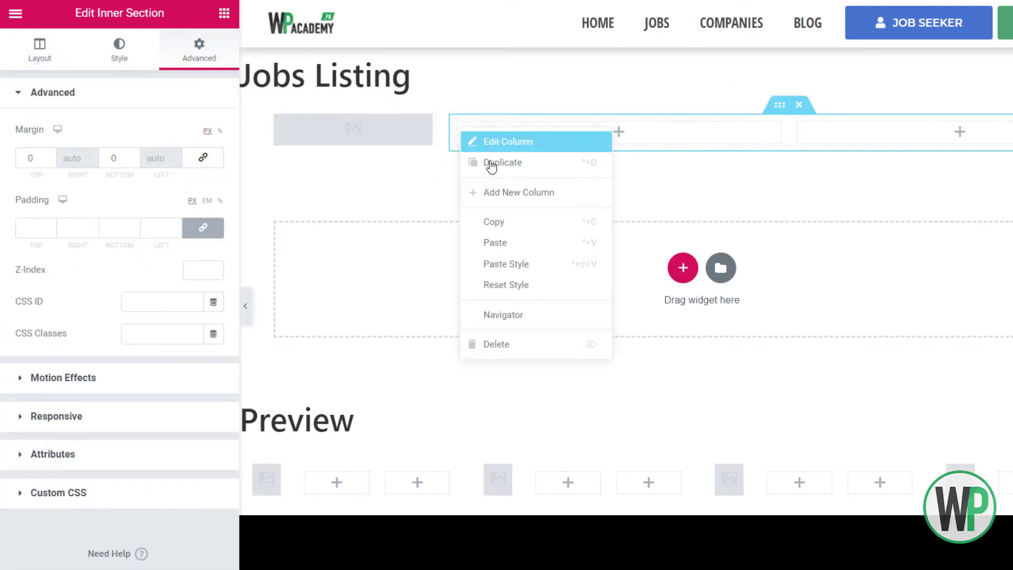
click(534, 346)
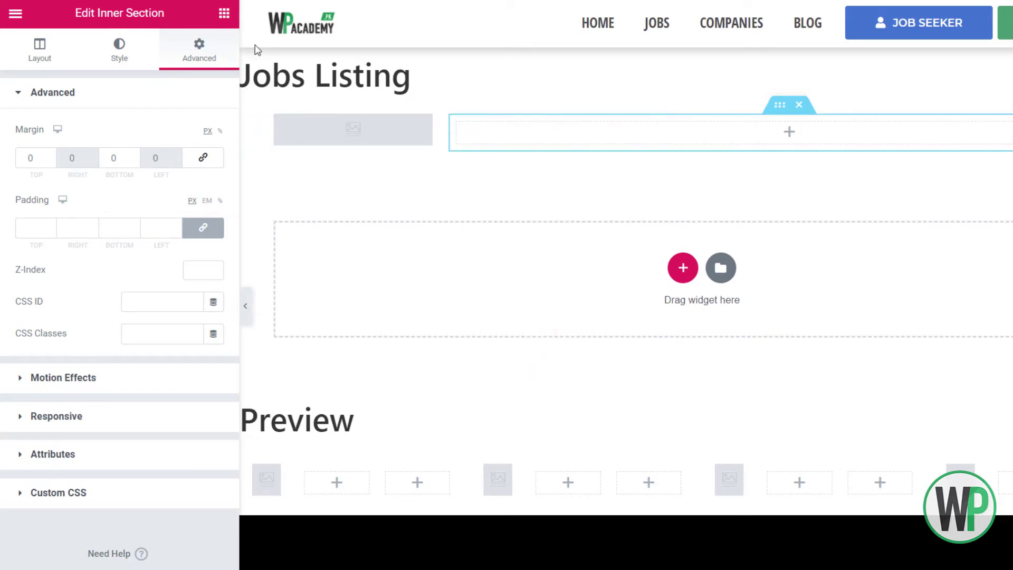
Step: Insert a Post Title widget in the inner section's remaining column and set its HTML tag to H3
click(224, 12)
drag(87, 175, 520, 135)
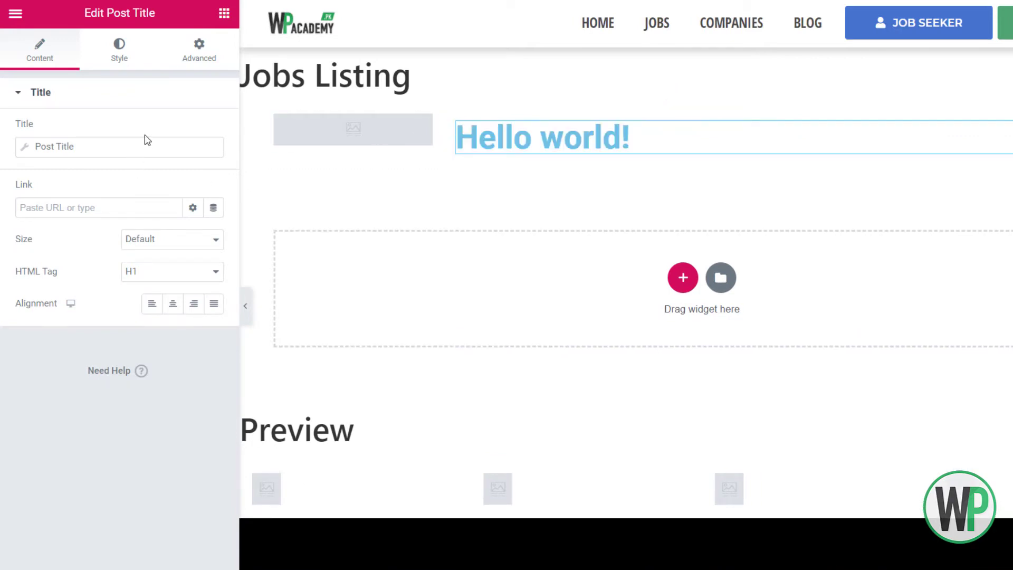
click(161, 275)
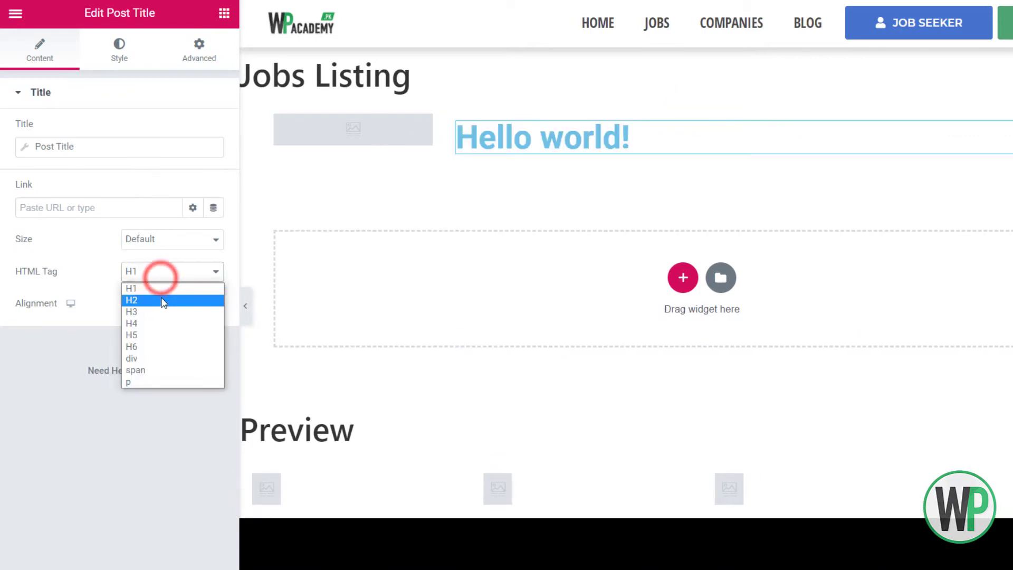
click(162, 309)
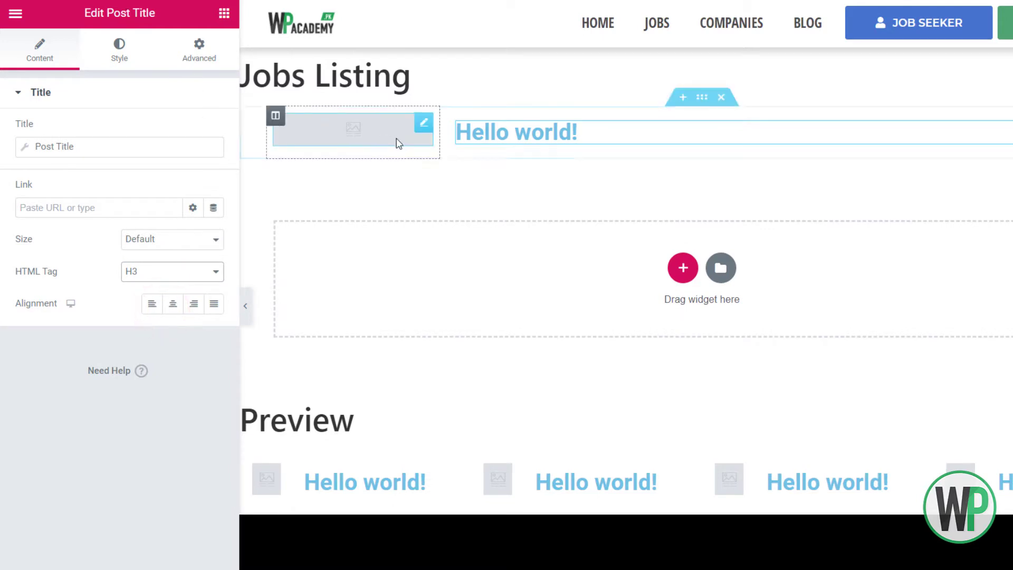
Step: Set the post title's text color to dark grey #3A3A3A
click(118, 46)
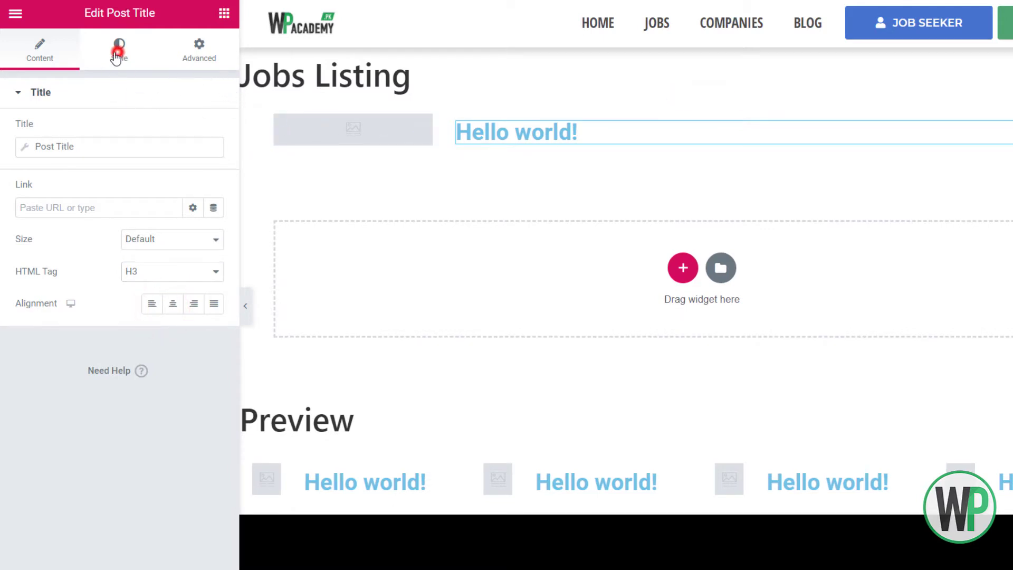
click(185, 122)
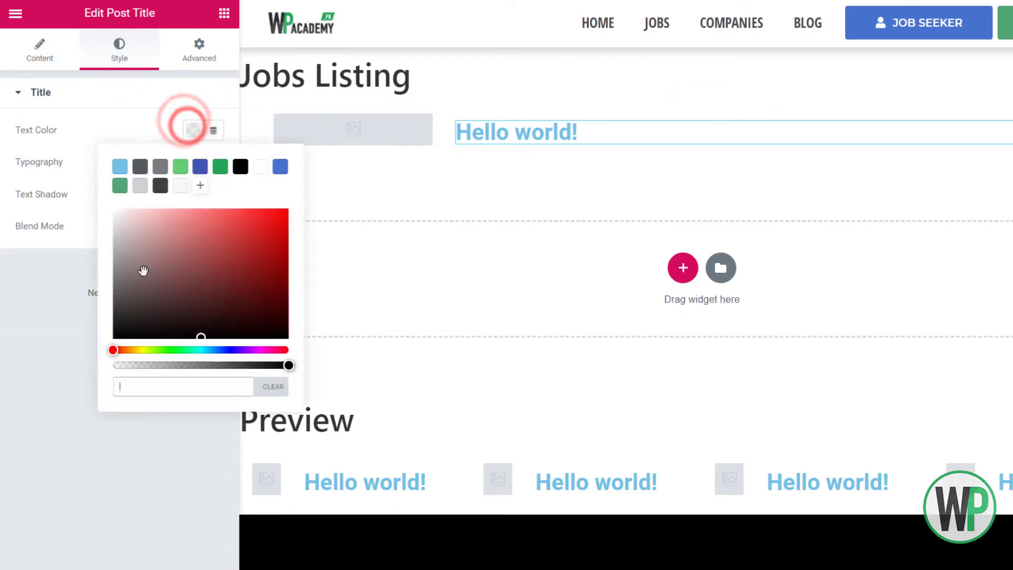
drag(143, 271, 102, 315)
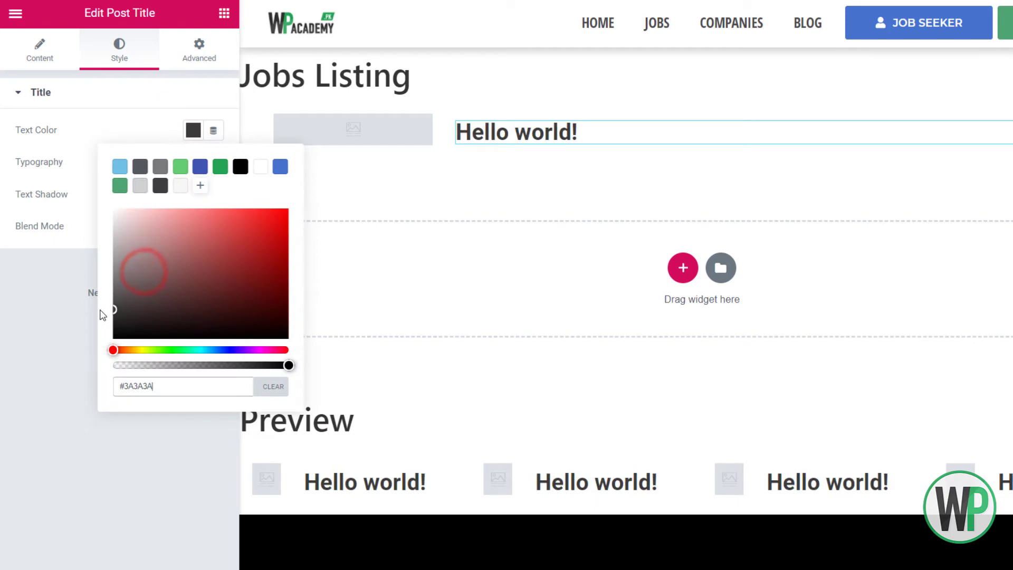
click(44, 309)
Step: Set the post title's typography size to 1.5 em
click(214, 162)
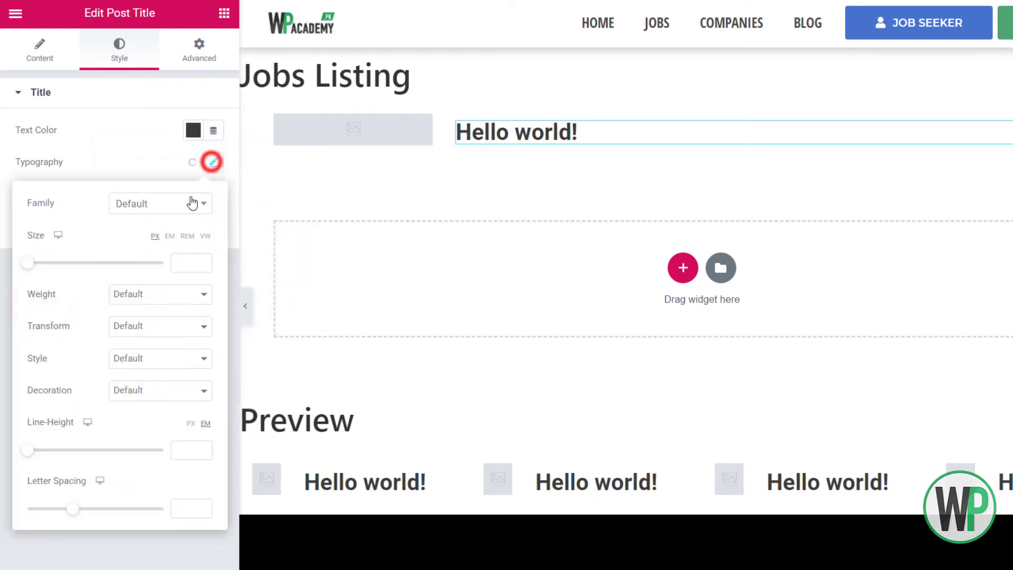
click(169, 235)
click(178, 263)
text(2)
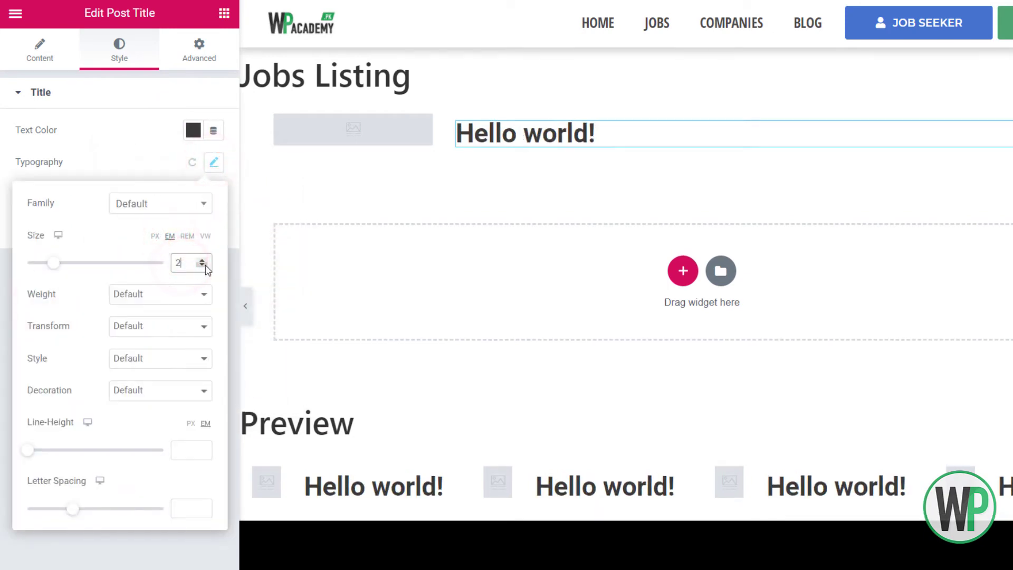
click(203, 266)
click(203, 266)
click(203, 266)
click(202, 265)
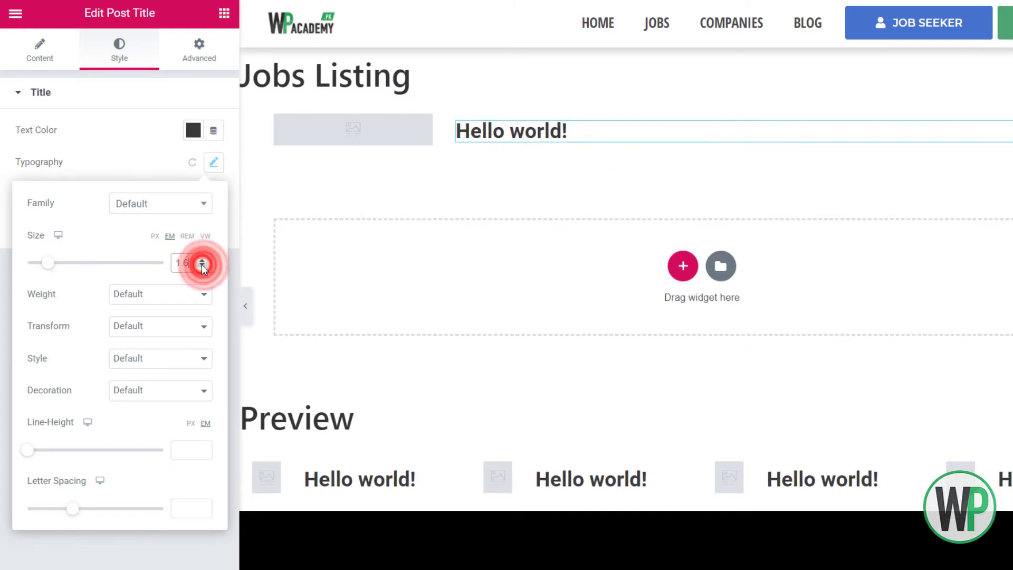
click(202, 265)
click(201, 265)
click(202, 260)
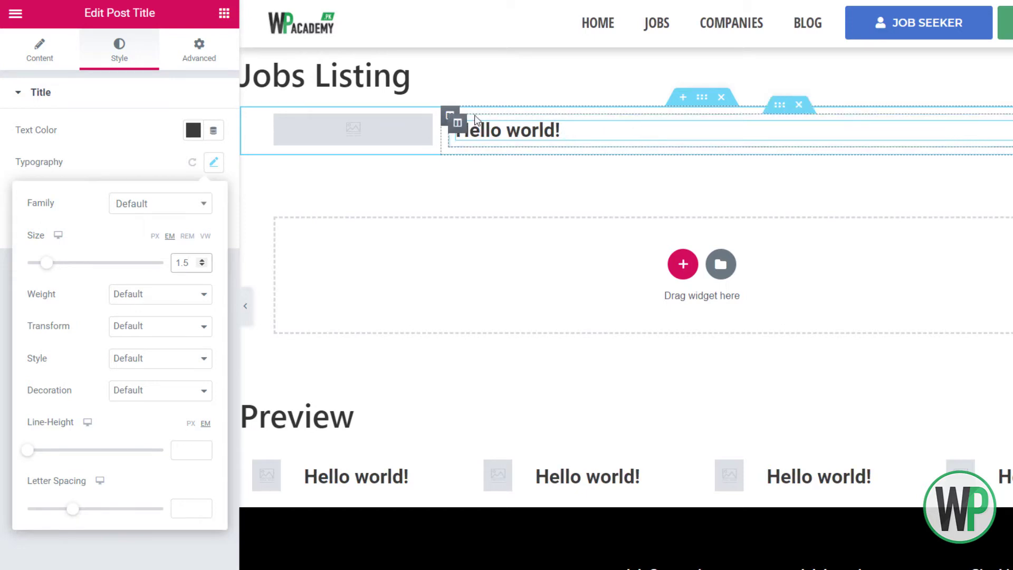
Step: Set the wide outer column's padding to 0 px on all sides
right_click(451, 119)
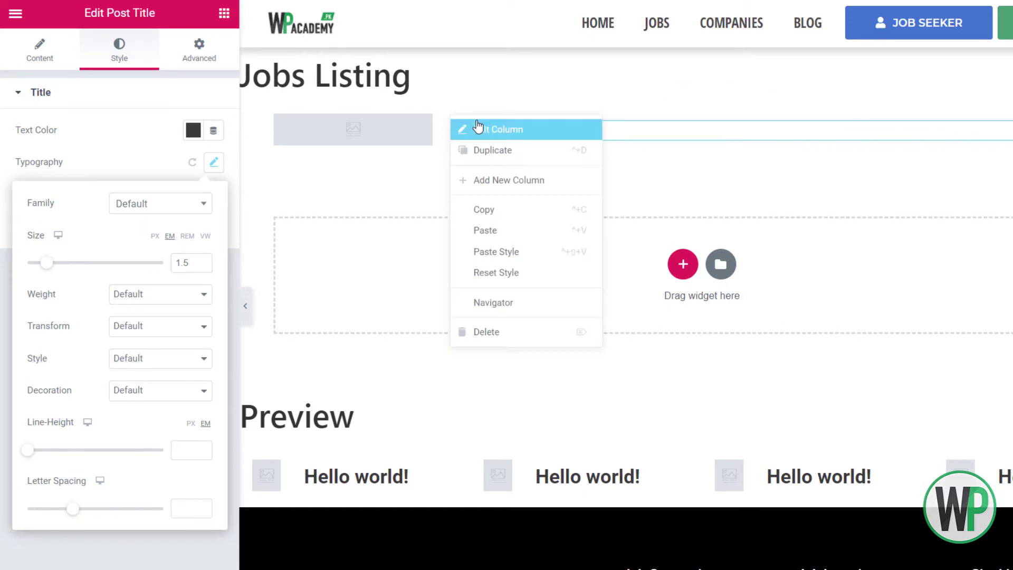
click(478, 127)
click(198, 53)
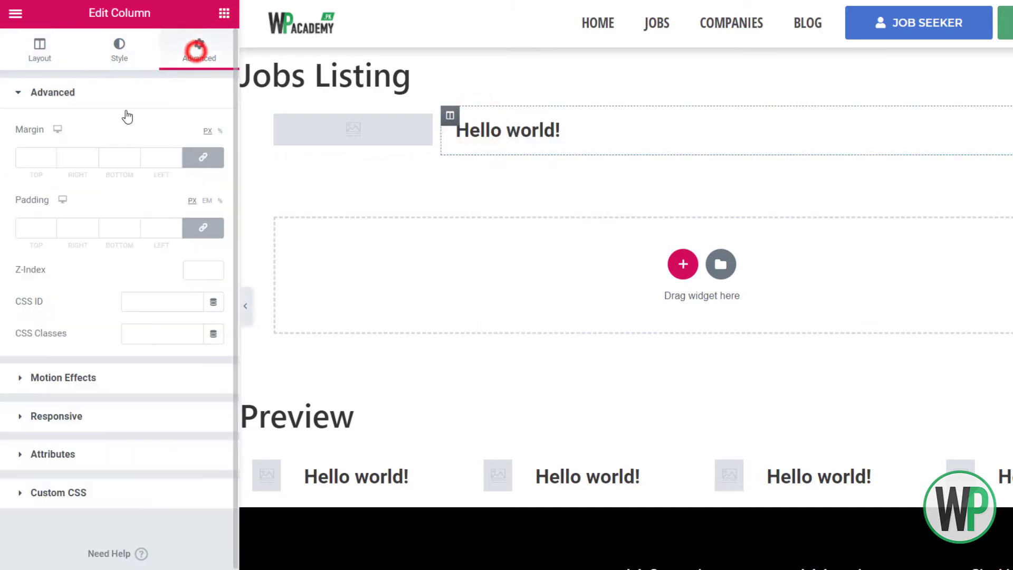
click(31, 229)
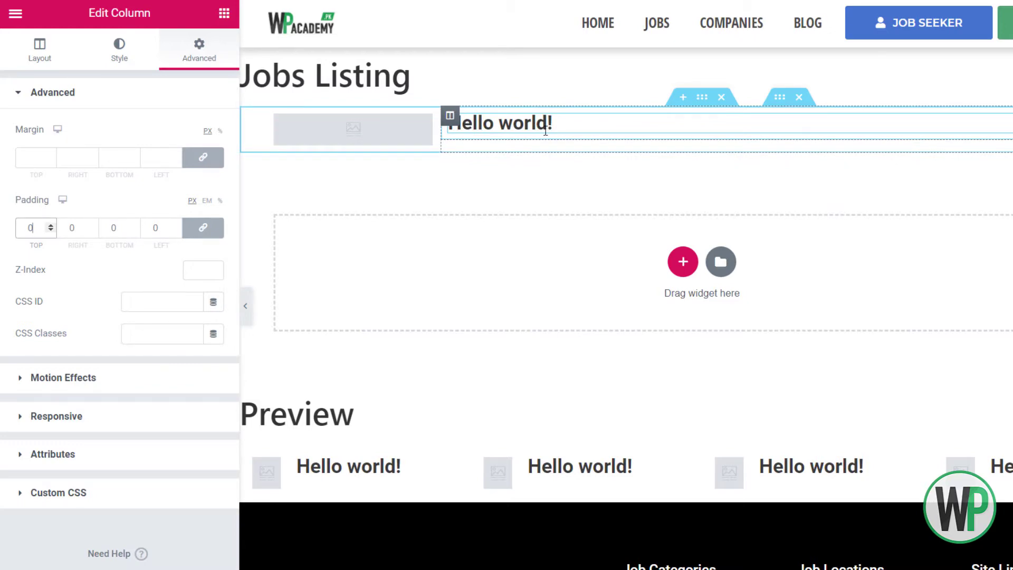
Step: Insert a Post Info widget below the post title and remove its Comments and Author items
click(224, 12)
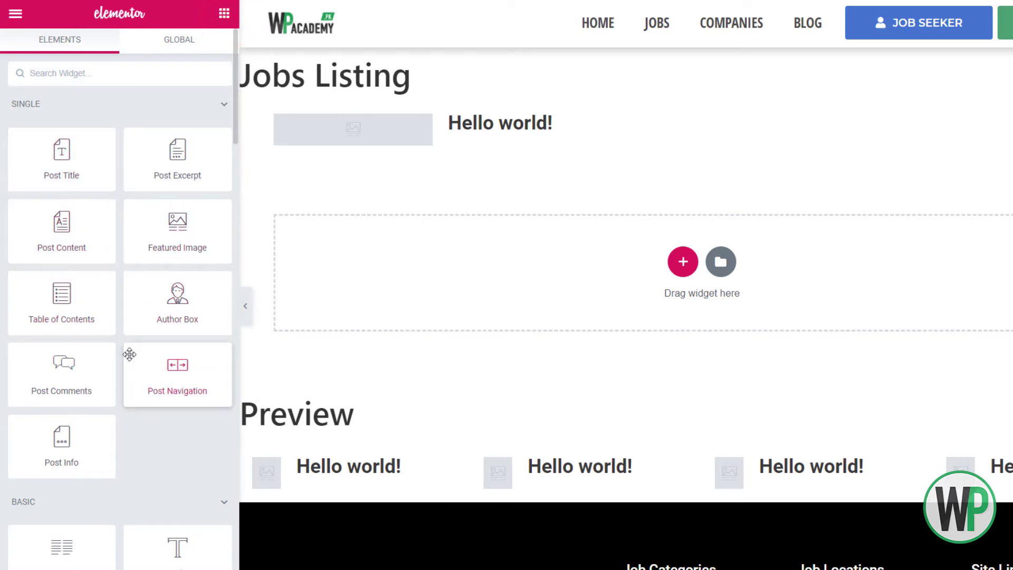
drag(90, 435, 516, 129)
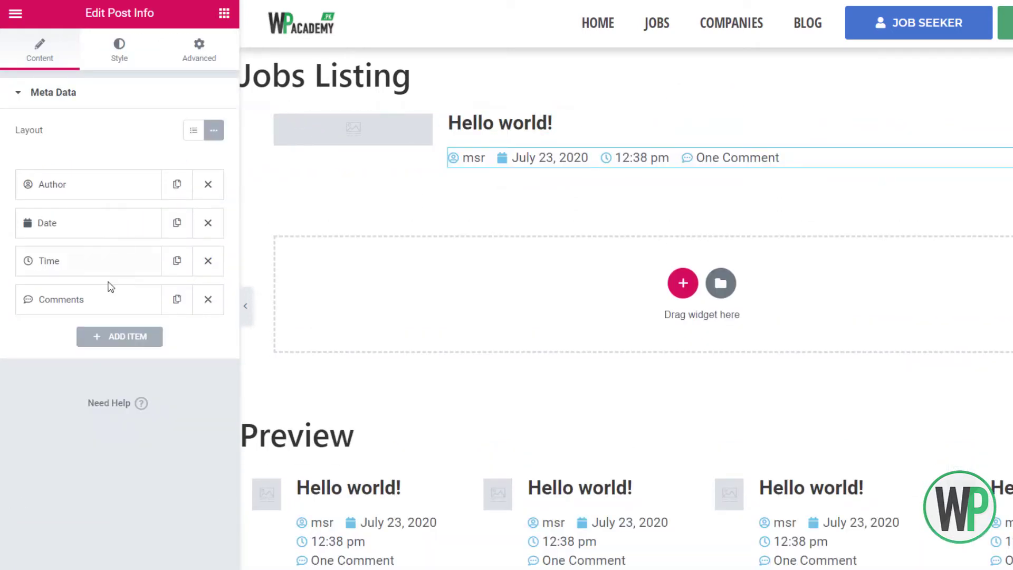
click(208, 300)
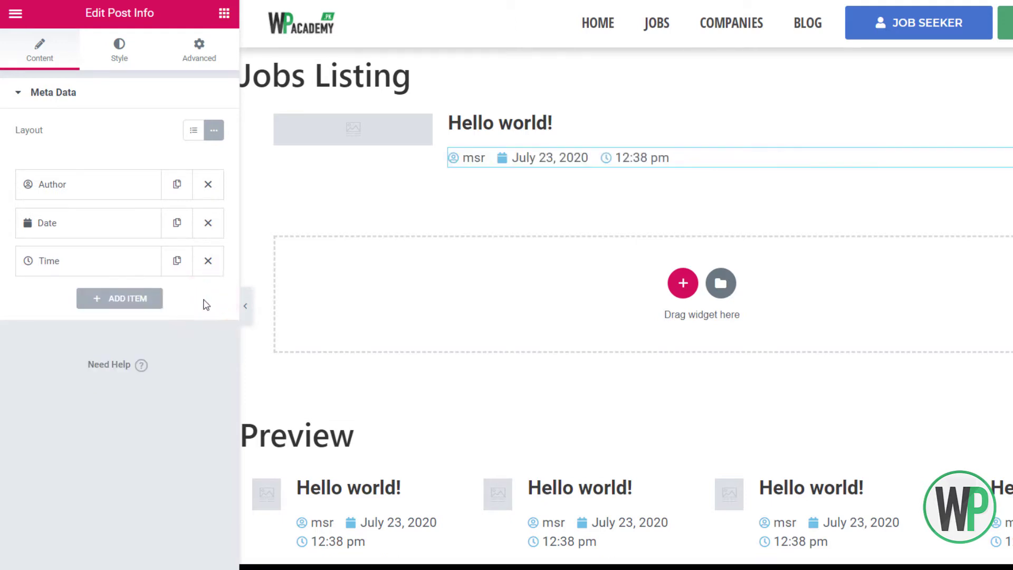
click(208, 184)
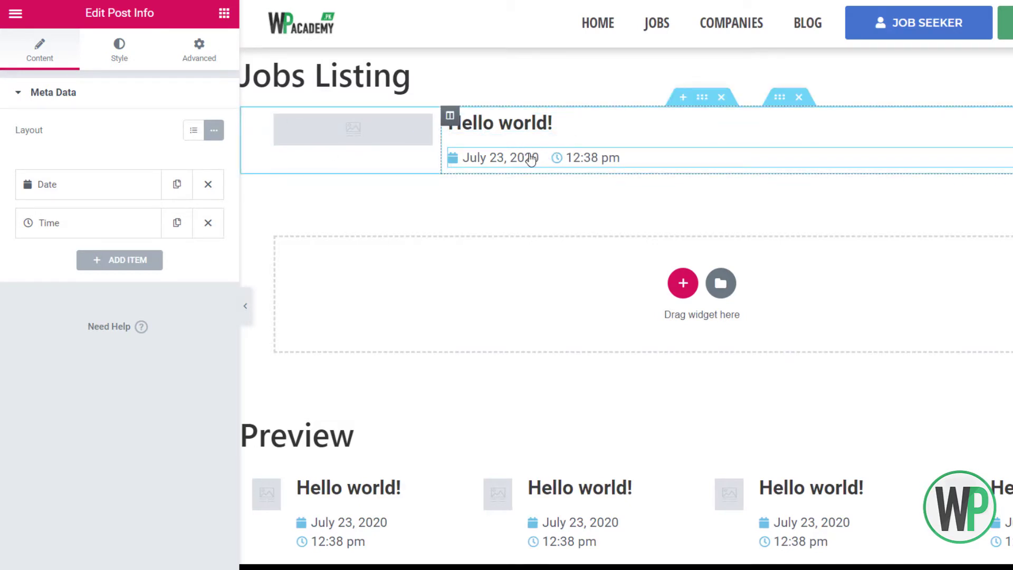
Step: Set the wide outer column's linked padding to 10 px on all sides
right_click(449, 121)
click(687, 116)
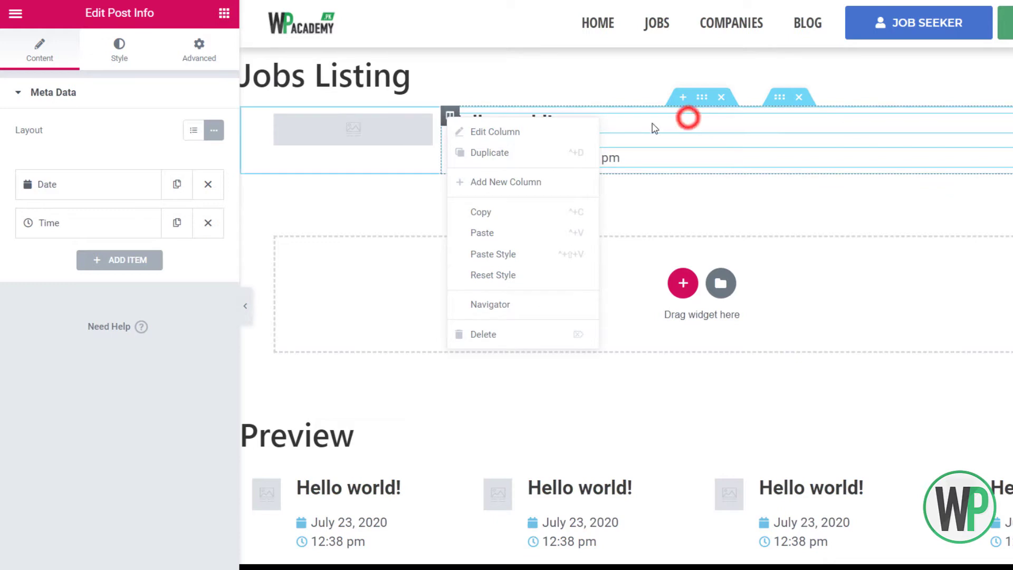
right_click(779, 98)
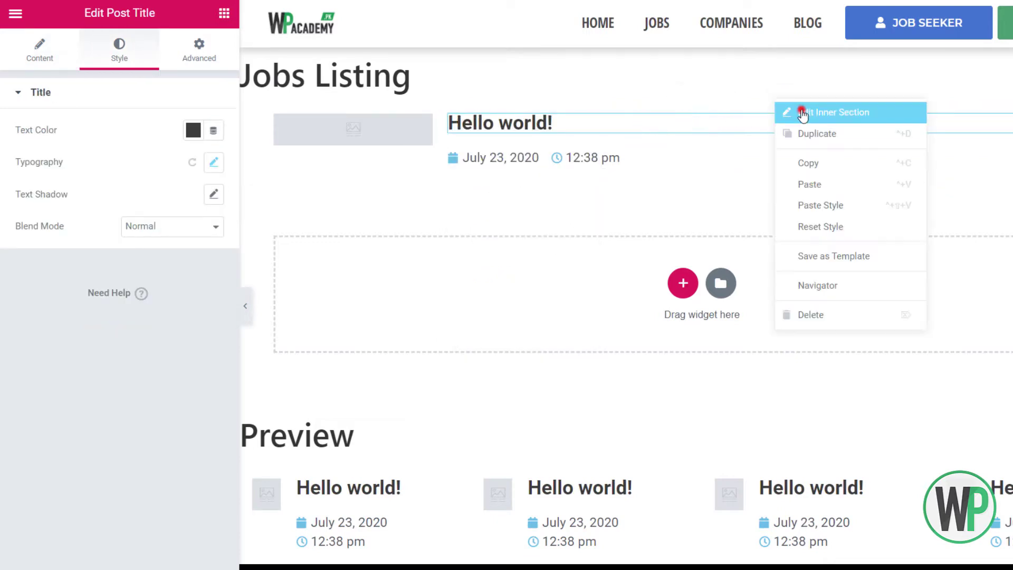
click(801, 109)
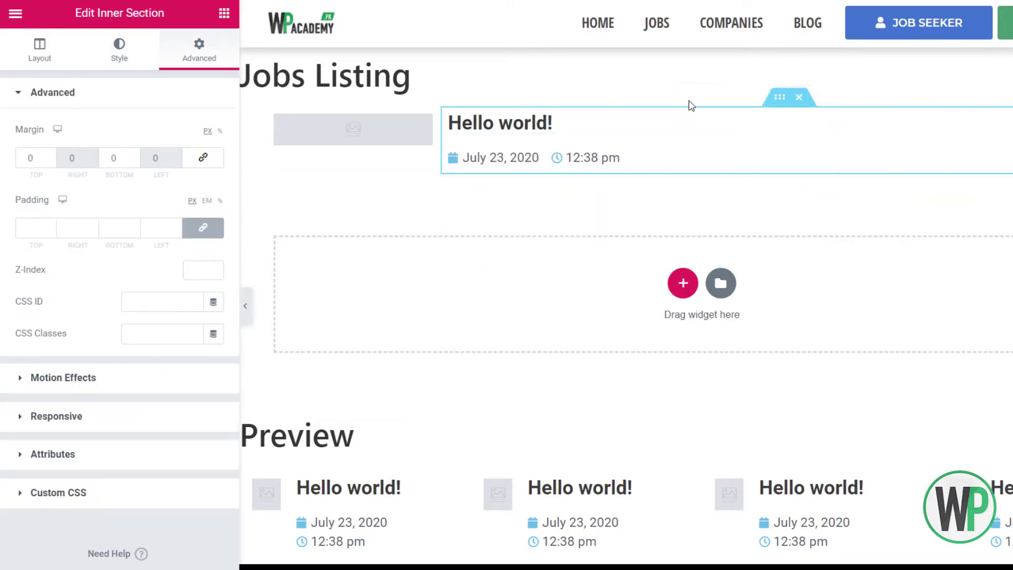
click(449, 116)
click(199, 226)
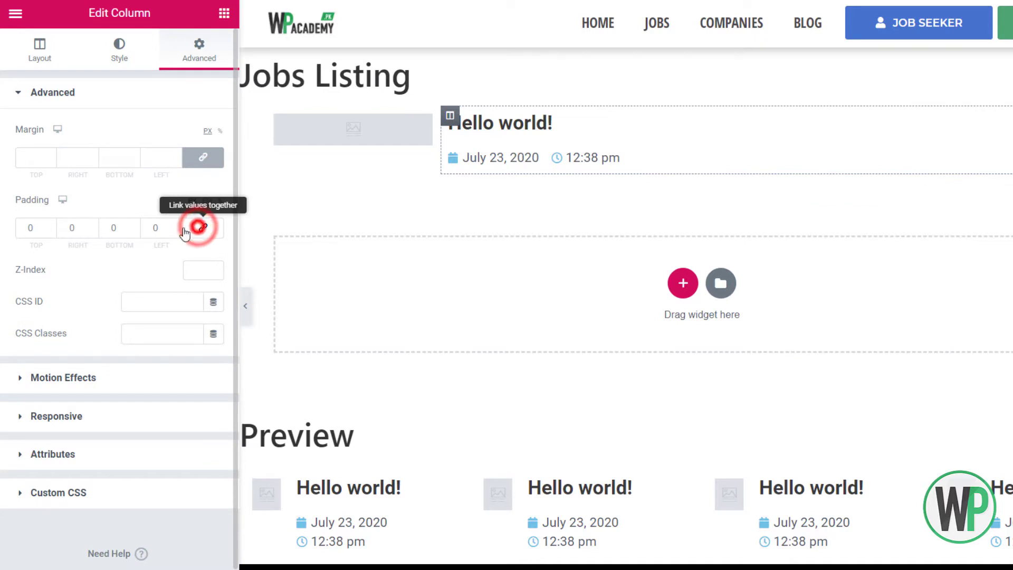
click(28, 227)
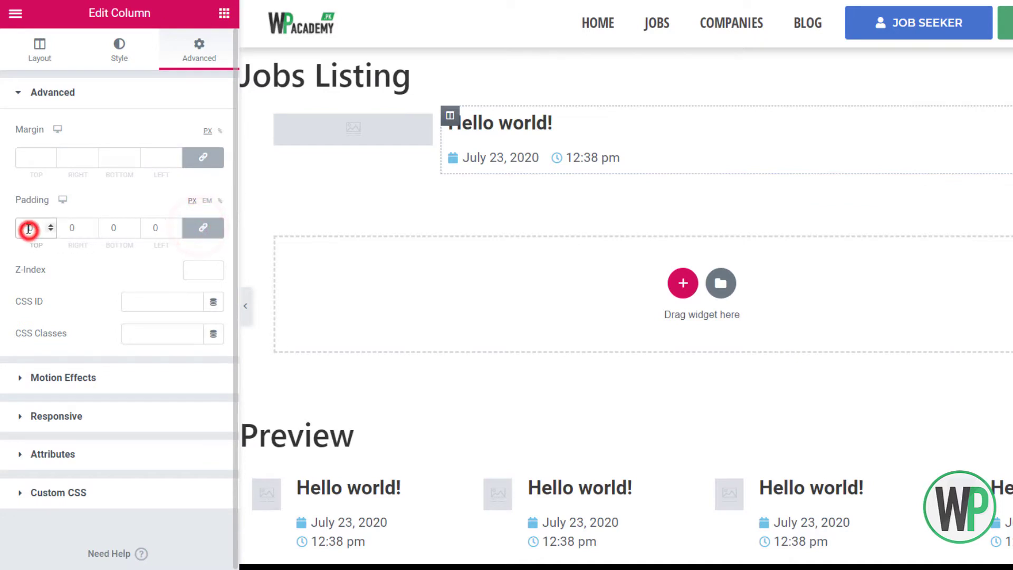
text(10)
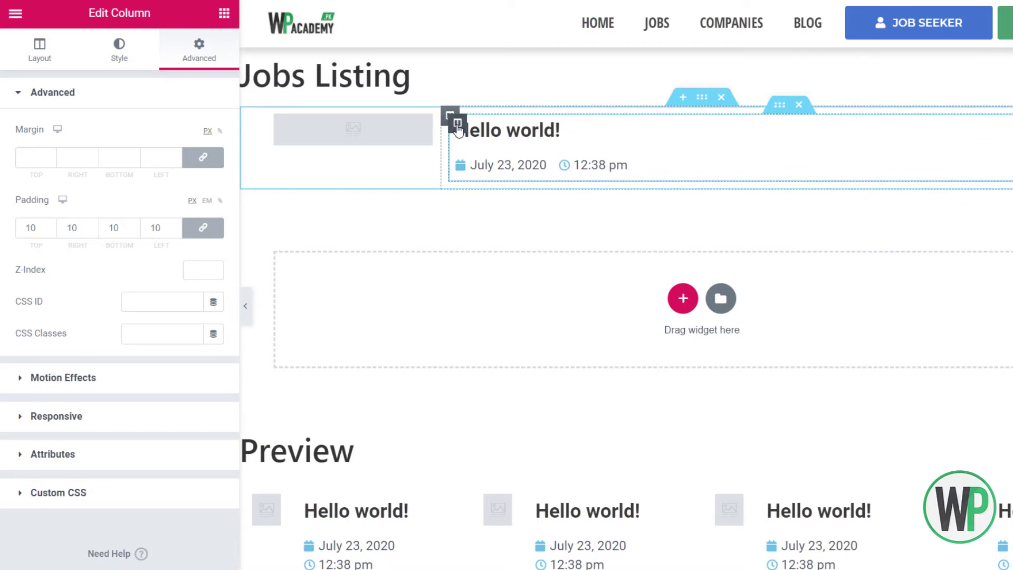
Step: Add a new column to the inner section beside the column holding the post title and info
right_click(457, 130)
click(477, 137)
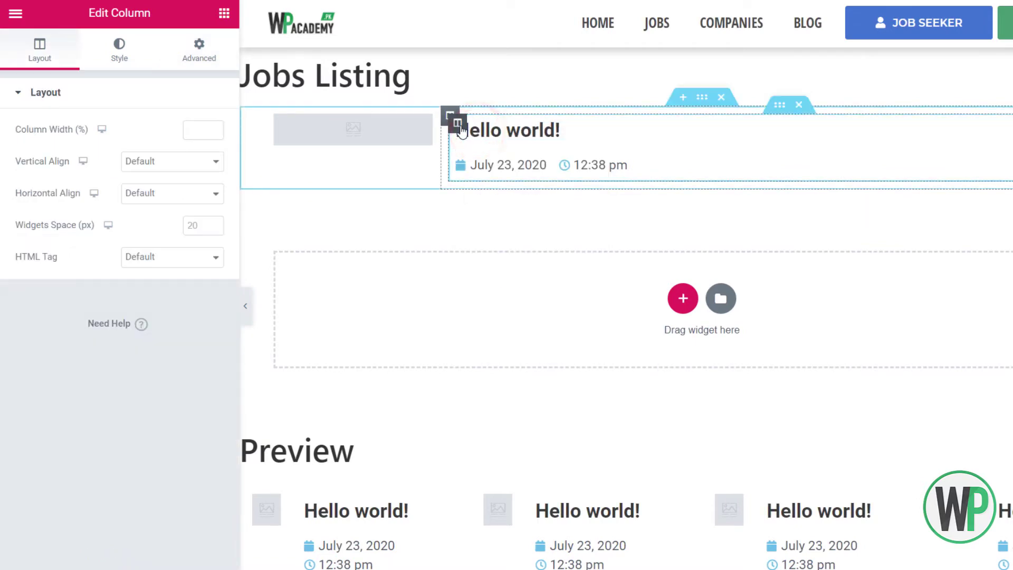
right_click(460, 126)
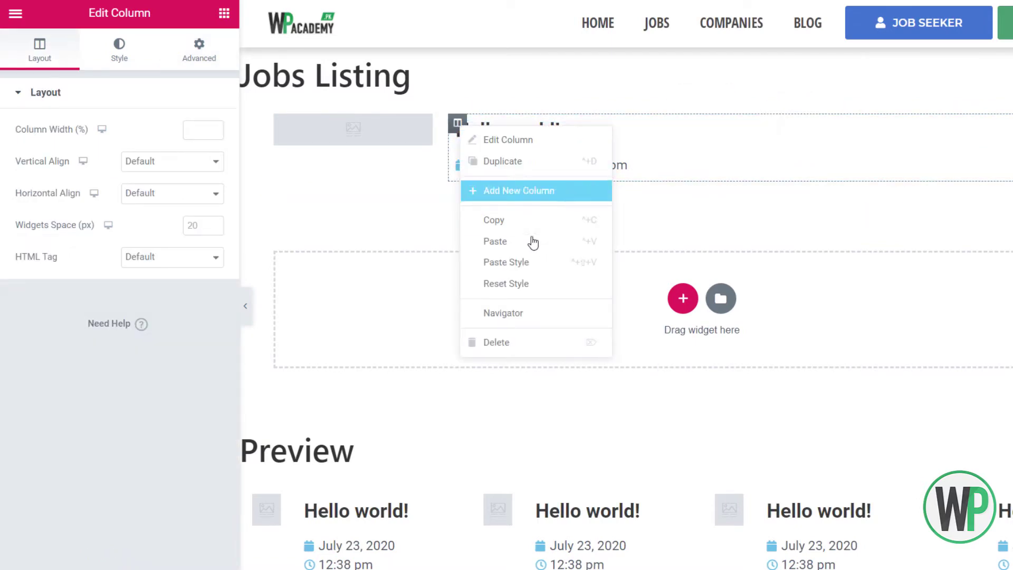
click(536, 198)
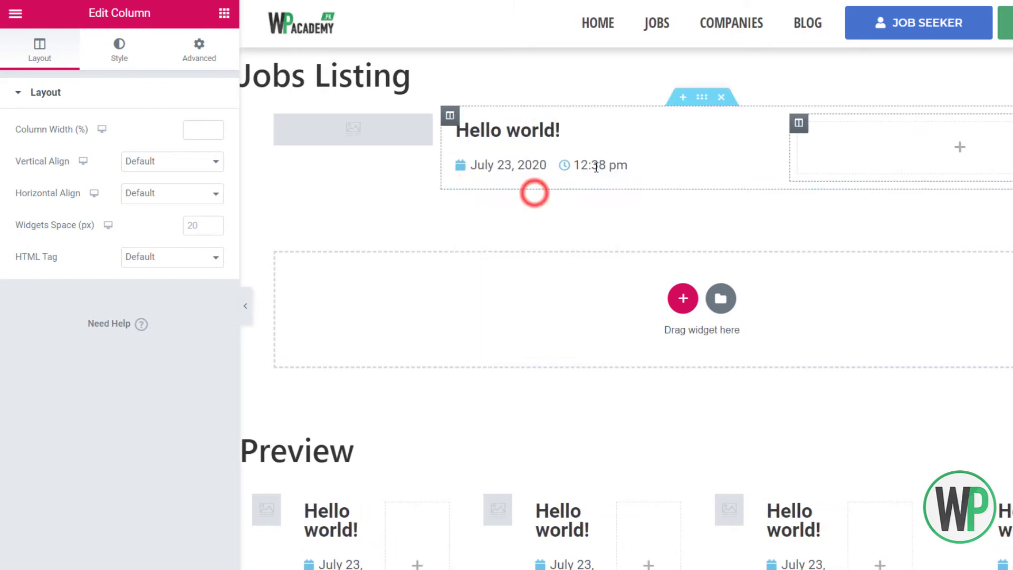
Step: Set the new inner column's width to 20%
right_click(799, 126)
click(816, 135)
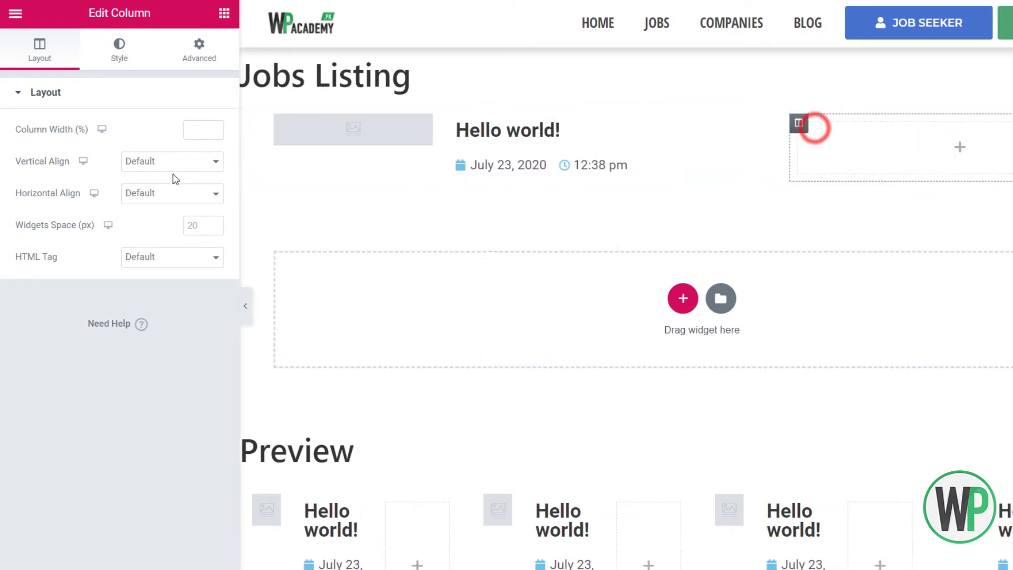
click(199, 135)
text(2)
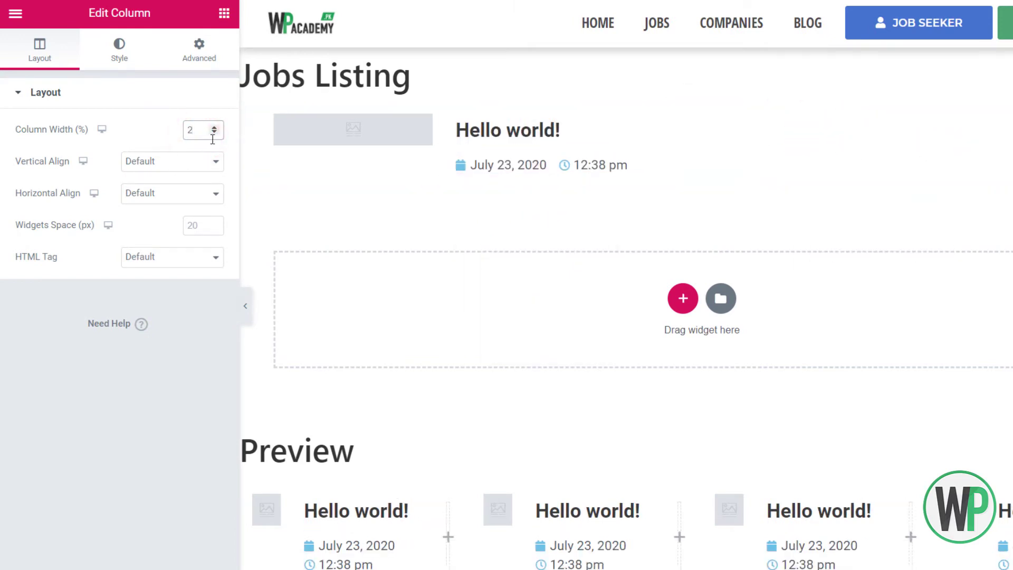
text(0)
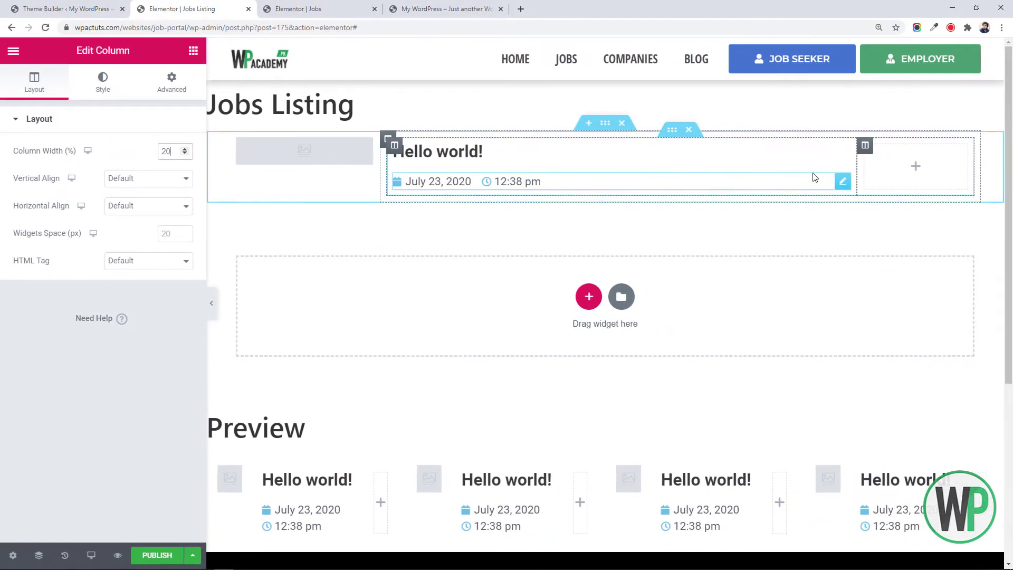
Step: Move the Post Info widget into the empty 20% column and set its text size to 12 px
drag(839, 182, 900, 160)
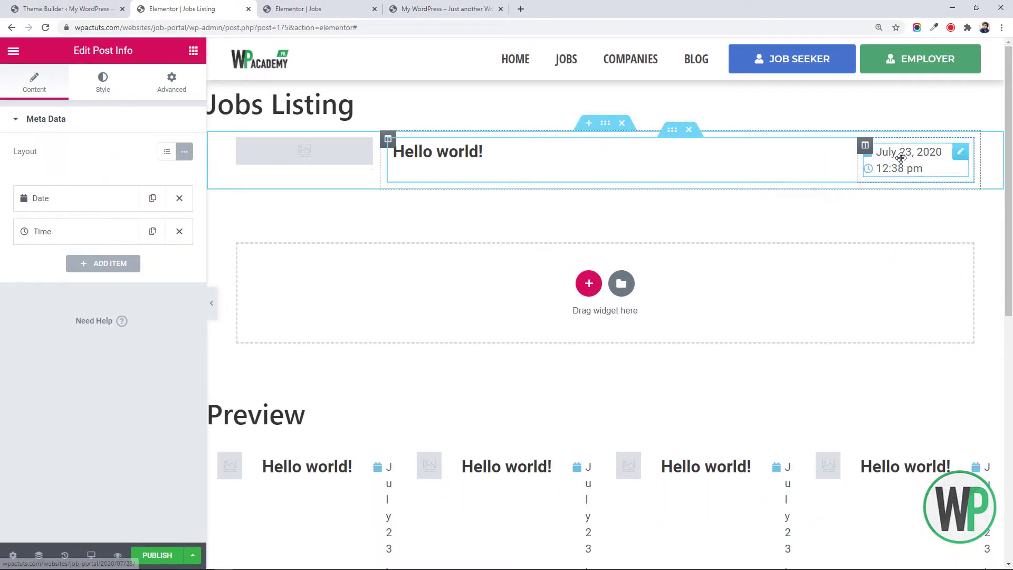
click(101, 82)
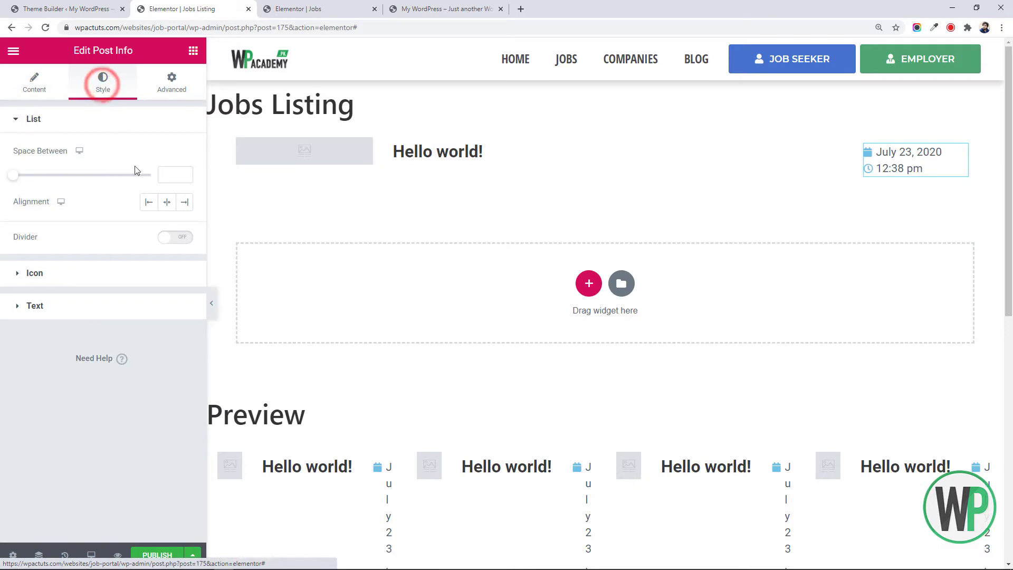
click(133, 307)
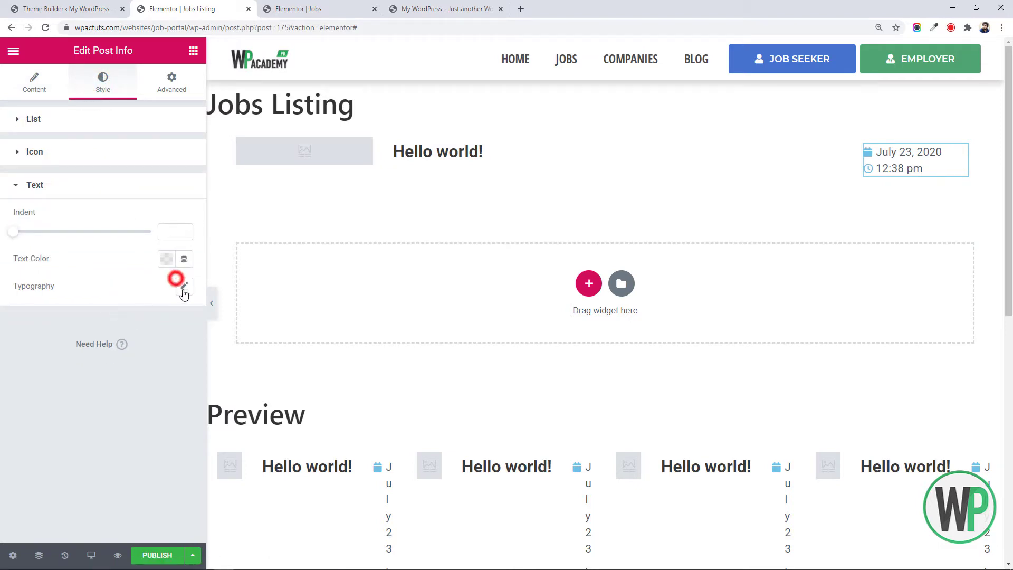
click(184, 289)
click(164, 367)
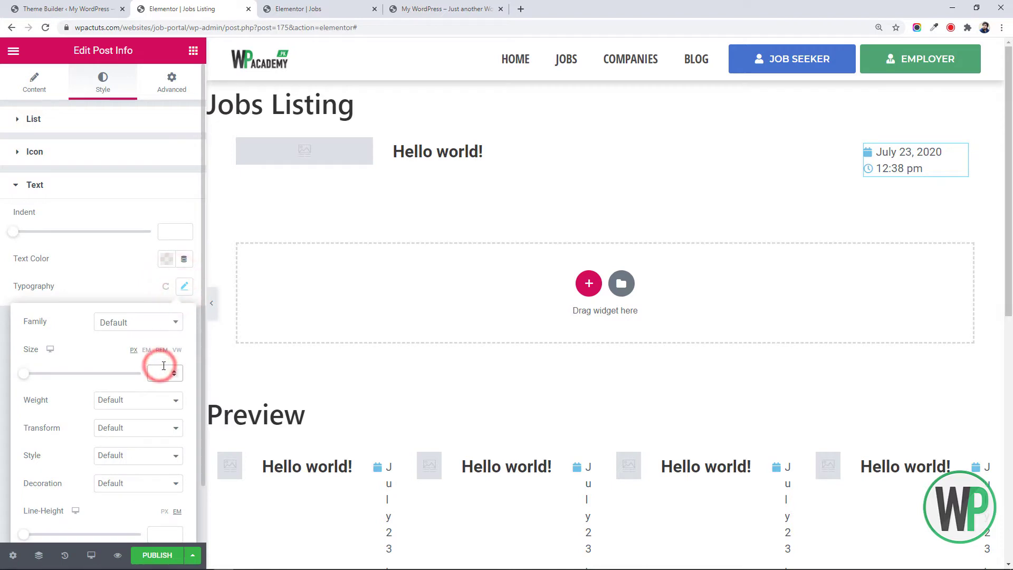
text(12)
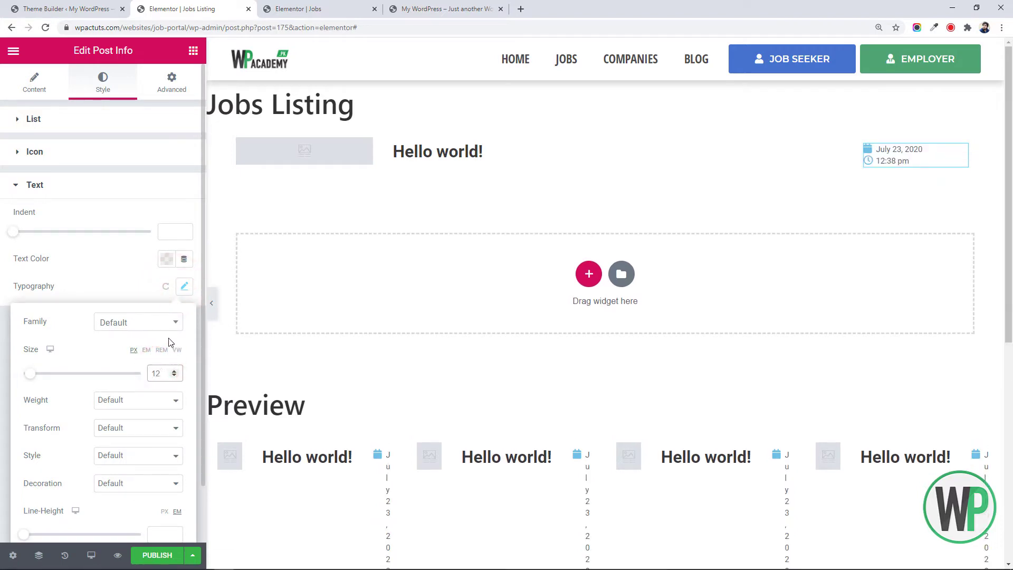
Step: Remove the Time item from the Post Info widget, leaving only the Date item
click(18, 93)
click(179, 231)
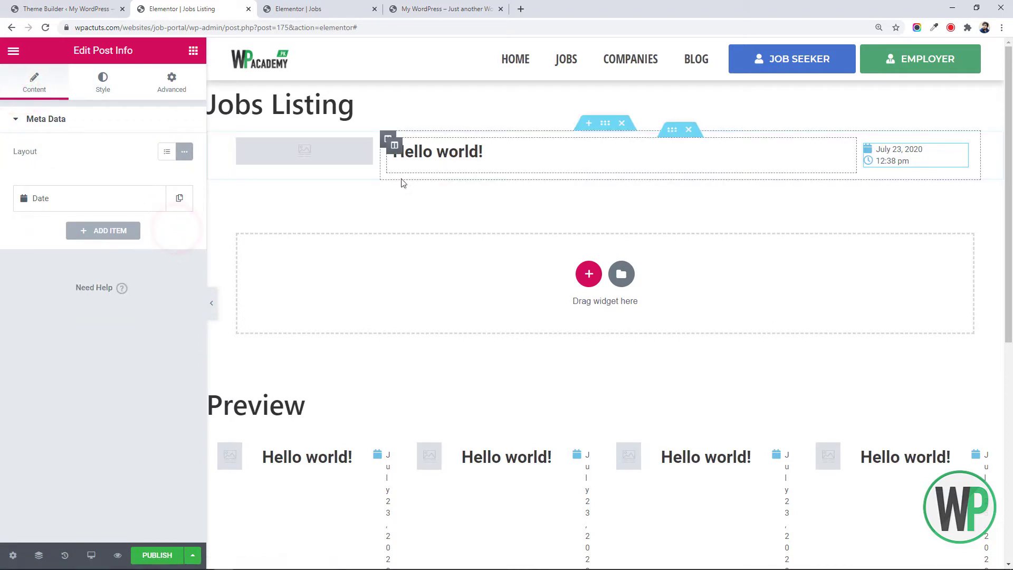
click(146, 179)
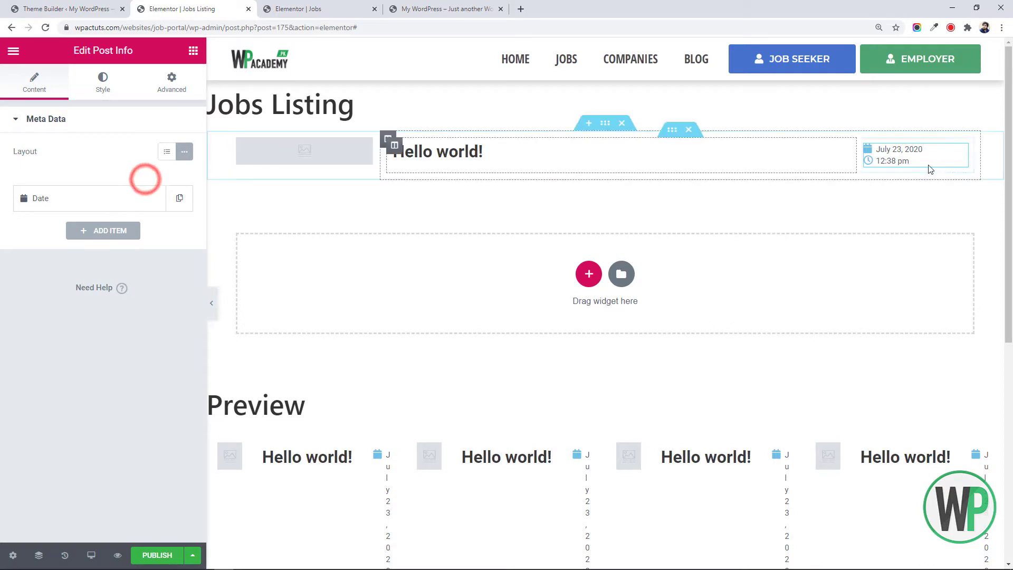
click(949, 158)
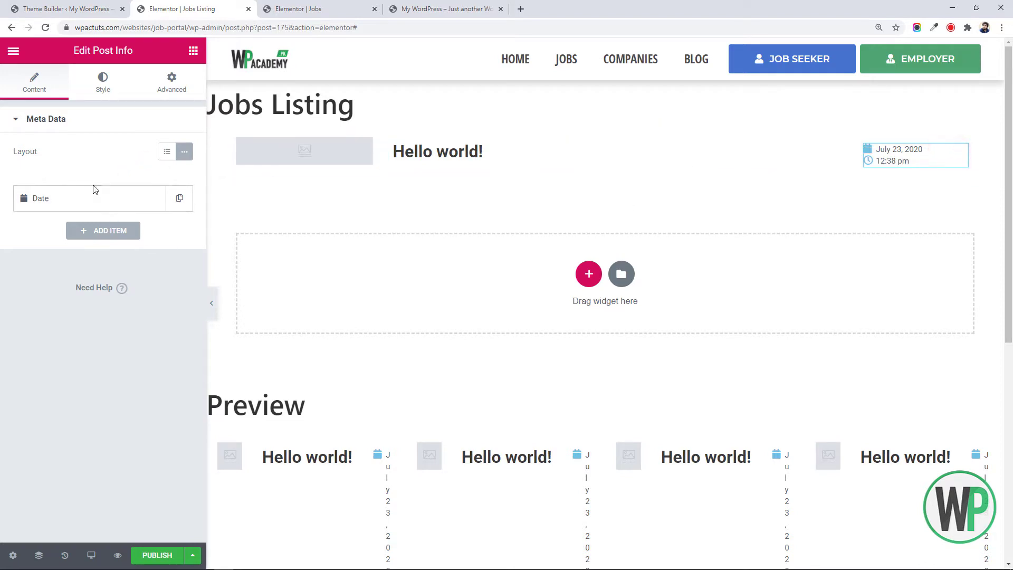
right_click(877, 154)
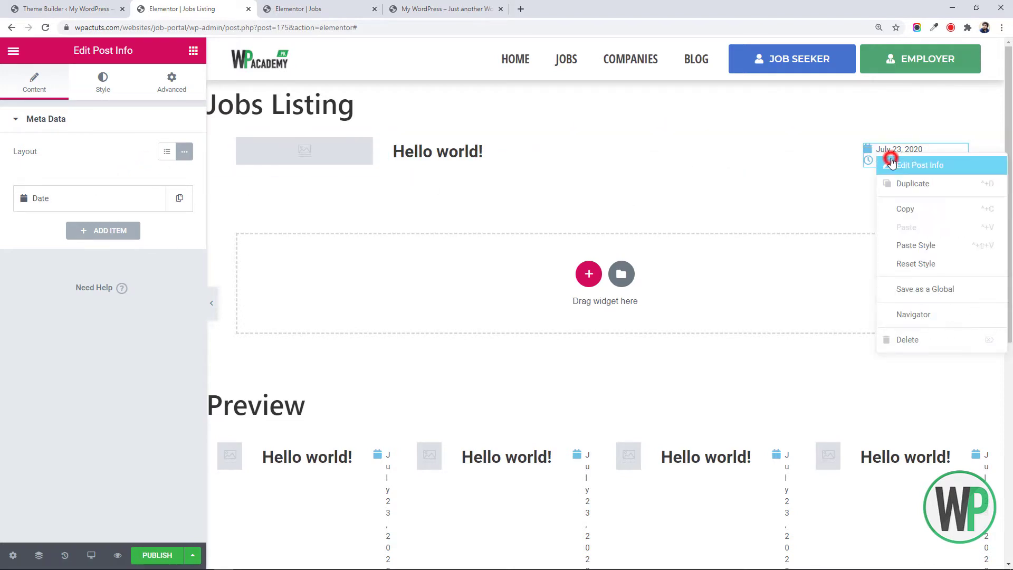
click(891, 164)
click(101, 230)
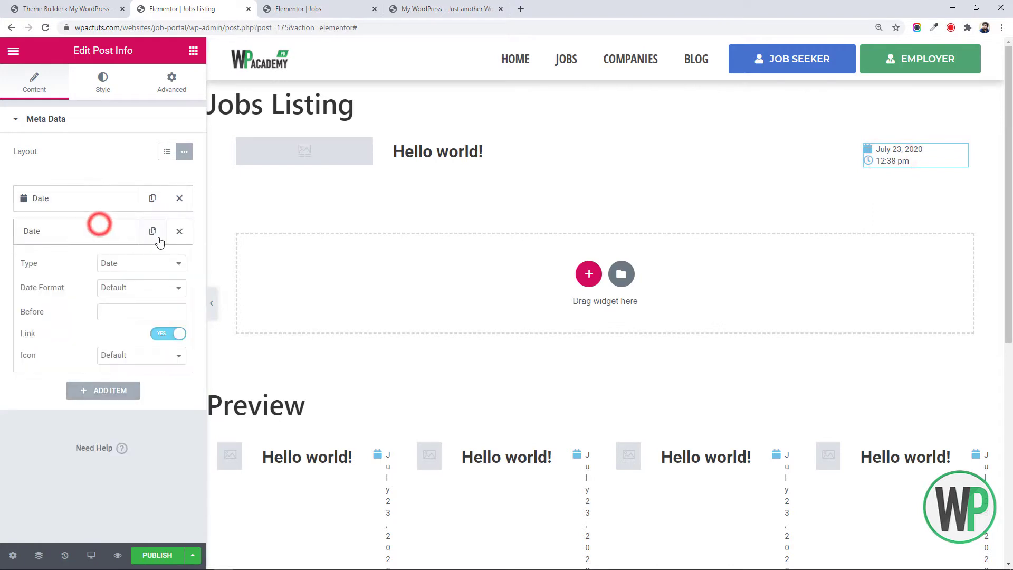
click(179, 232)
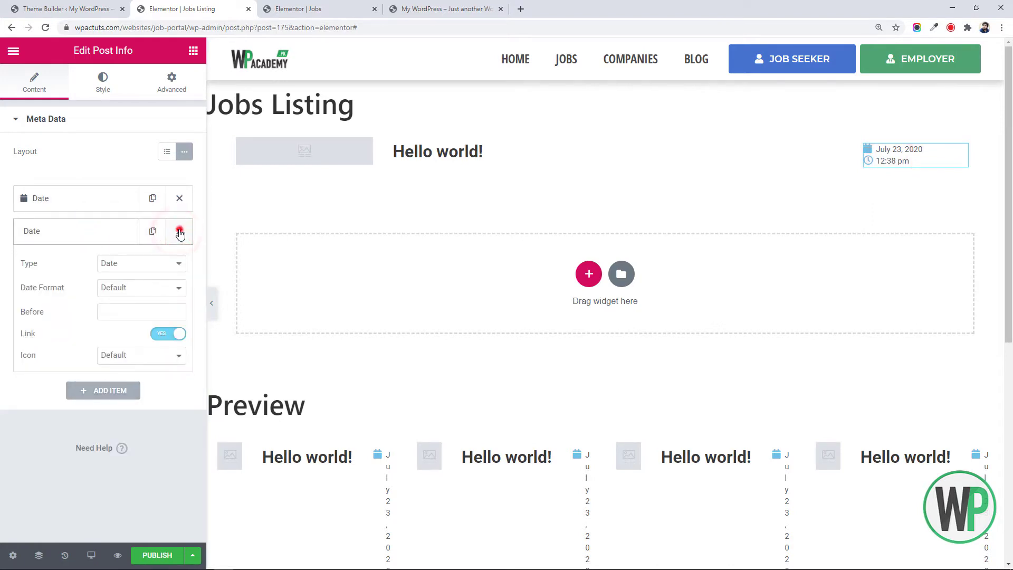
click(180, 232)
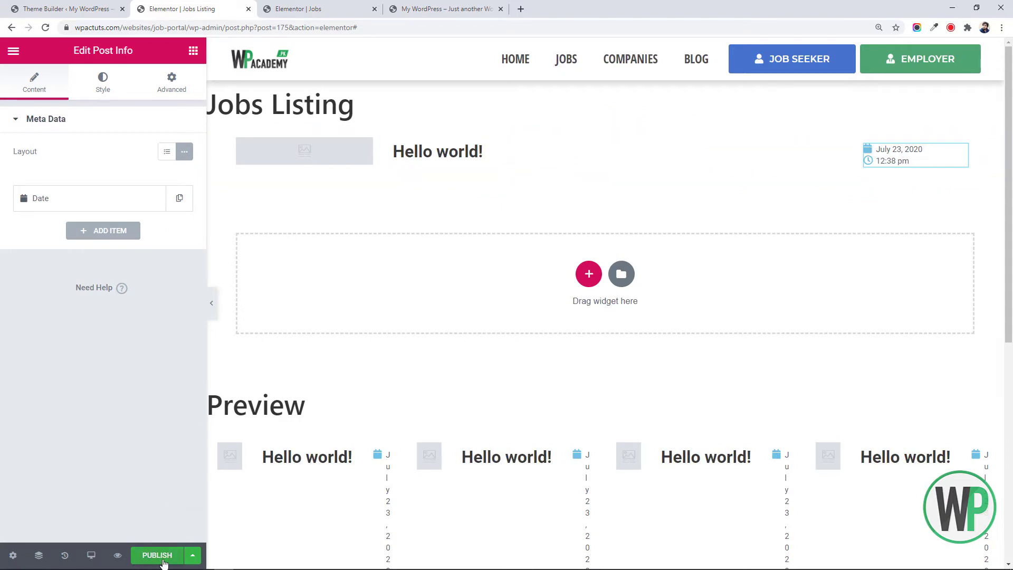
Step: Publish the Jobs Listing template without adding a display condition
click(157, 555)
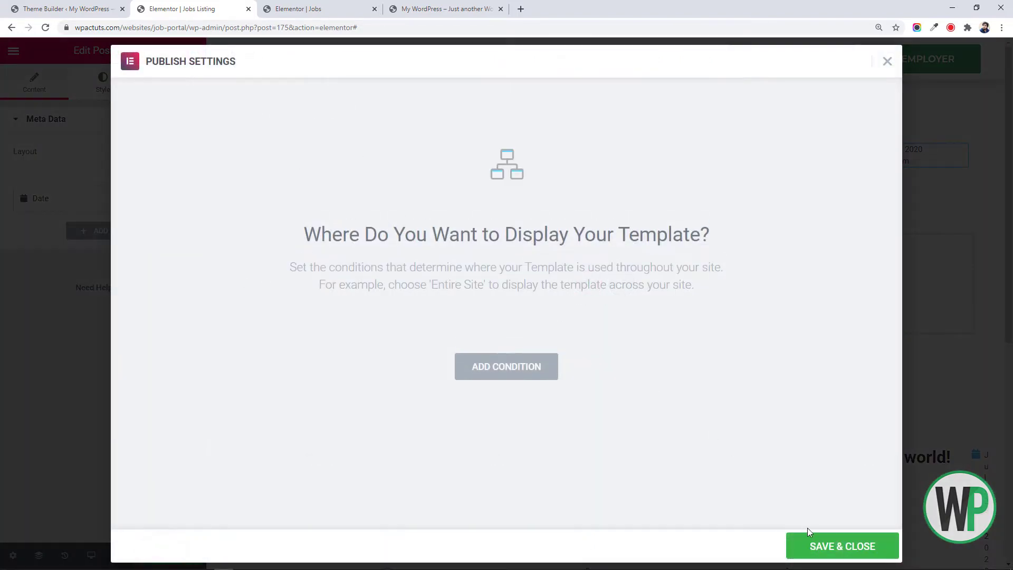
click(815, 543)
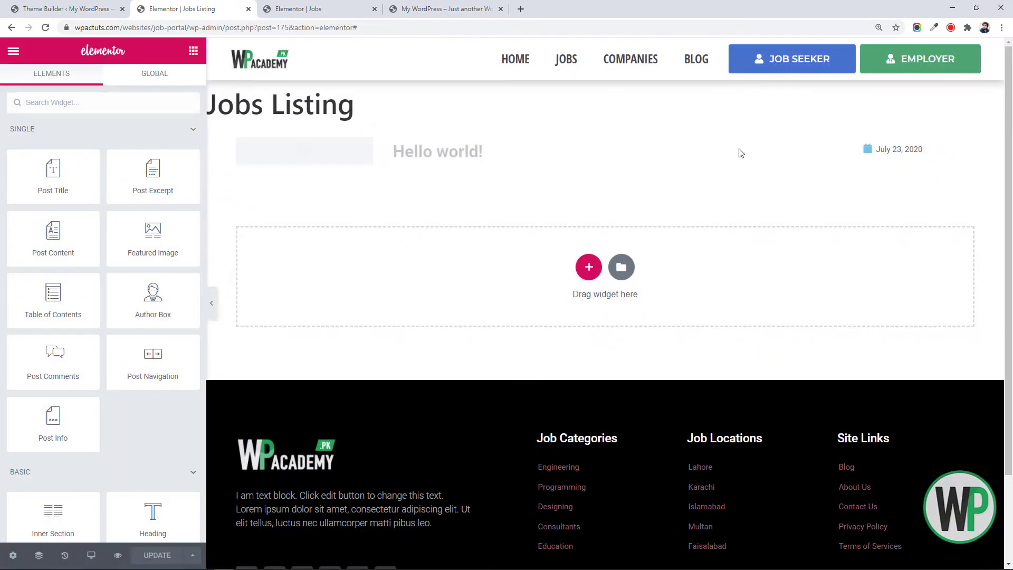
Step: Set the vertical alignment of the inner section holding the post title and date to Middle
right_click(895, 159)
click(895, 160)
right_click(669, 138)
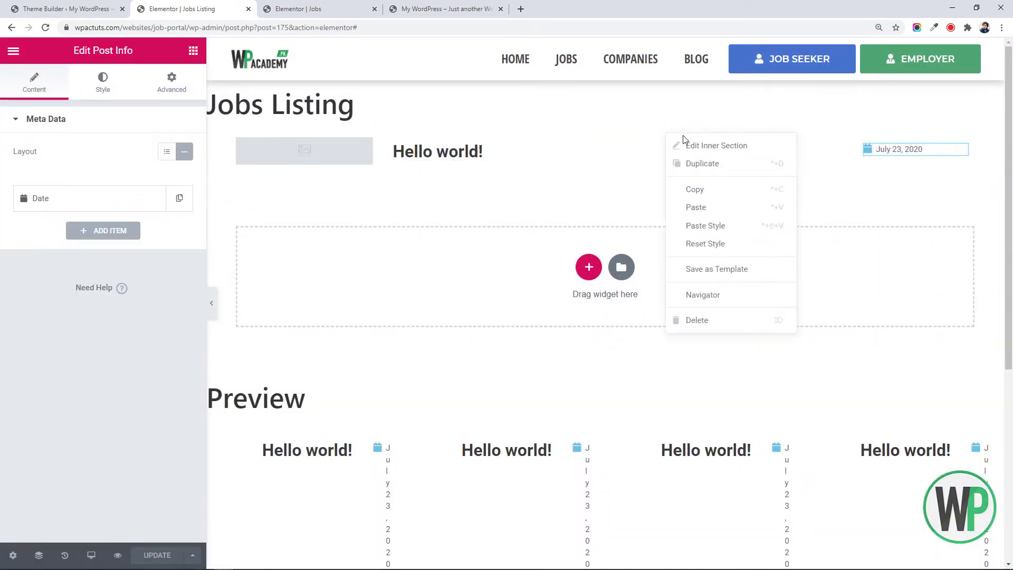
click(691, 145)
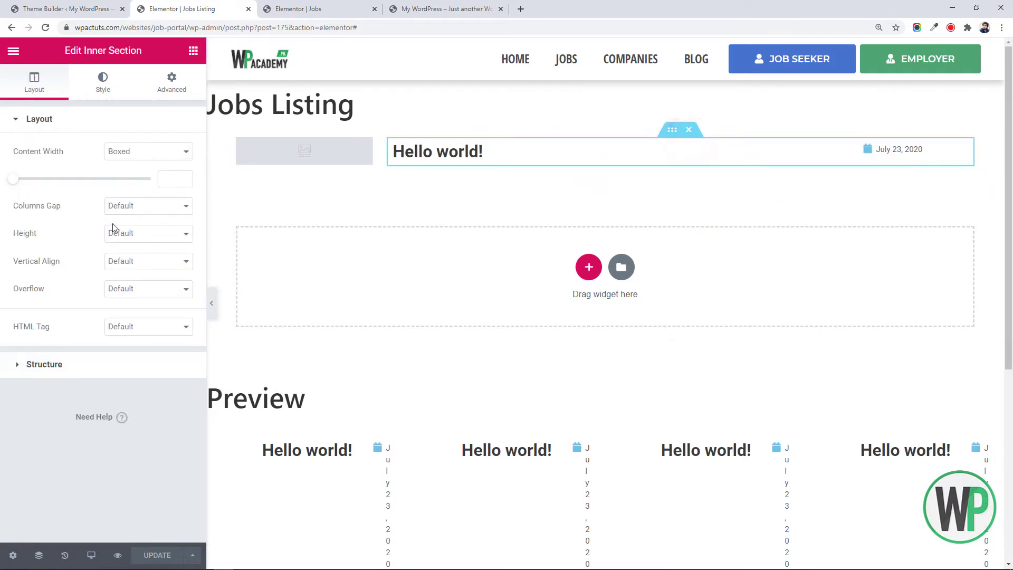
click(130, 261)
click(135, 294)
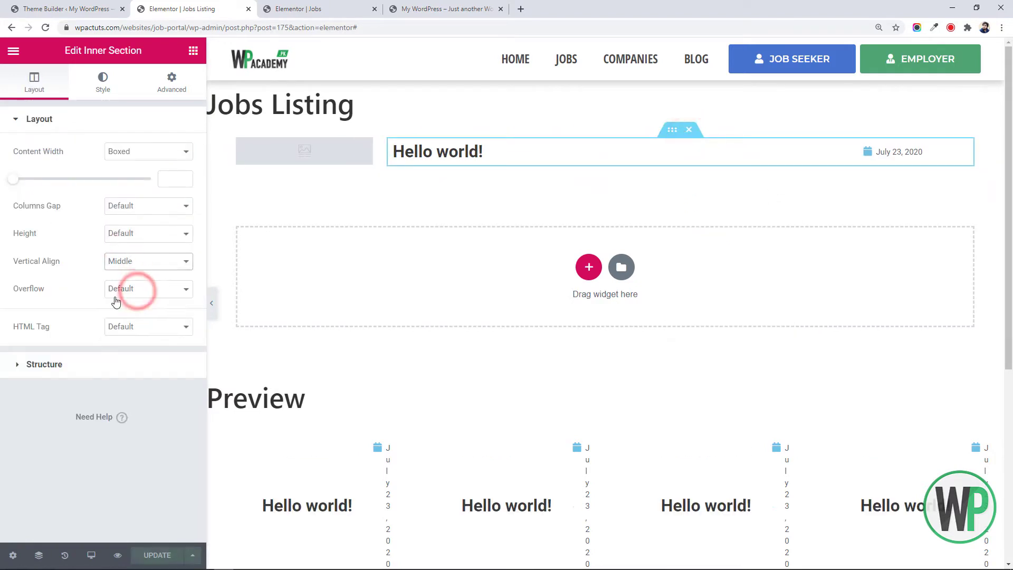
Step: Align the Post Info widget's list to the right within its column
right_click(888, 157)
click(900, 166)
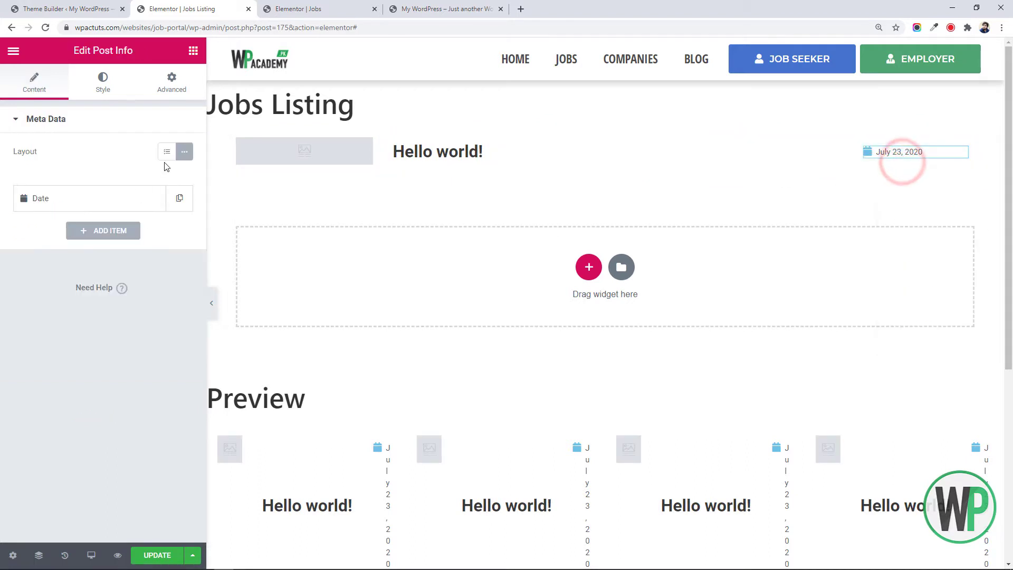
click(108, 87)
click(184, 203)
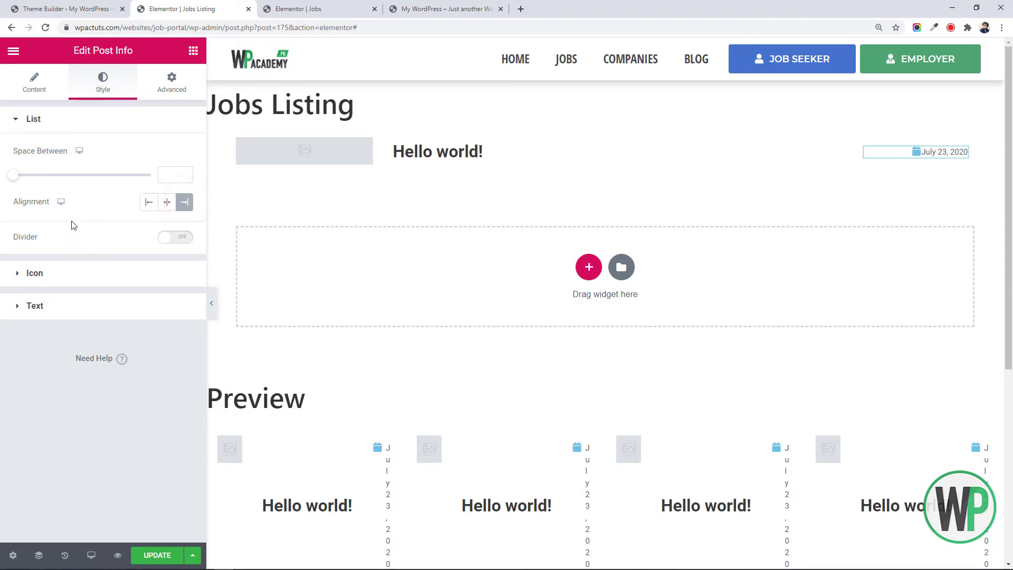
Step: Set the Post Info text indent to 11 to space the date from its icon
click(121, 276)
click(77, 128)
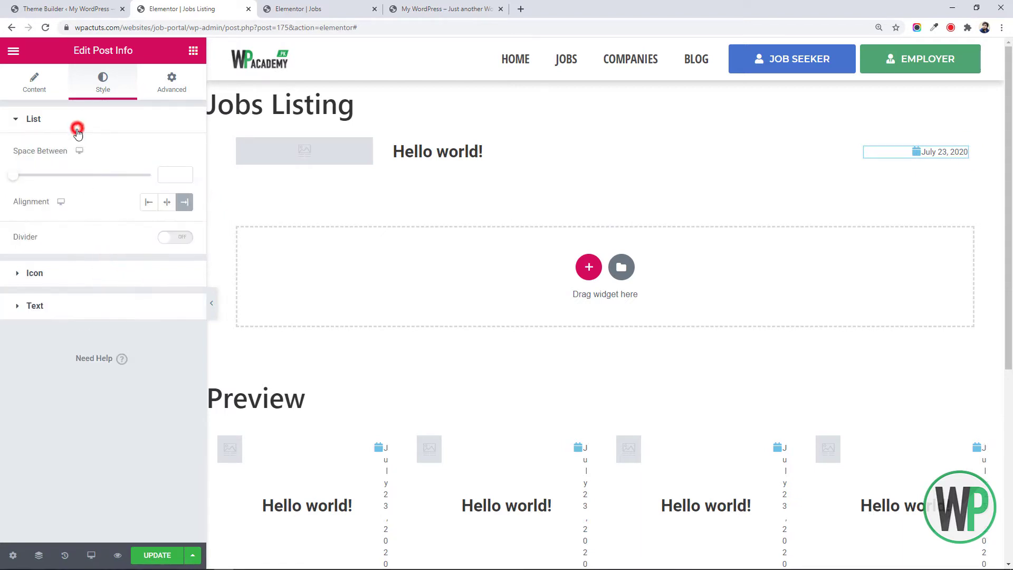
click(13, 177)
click(103, 269)
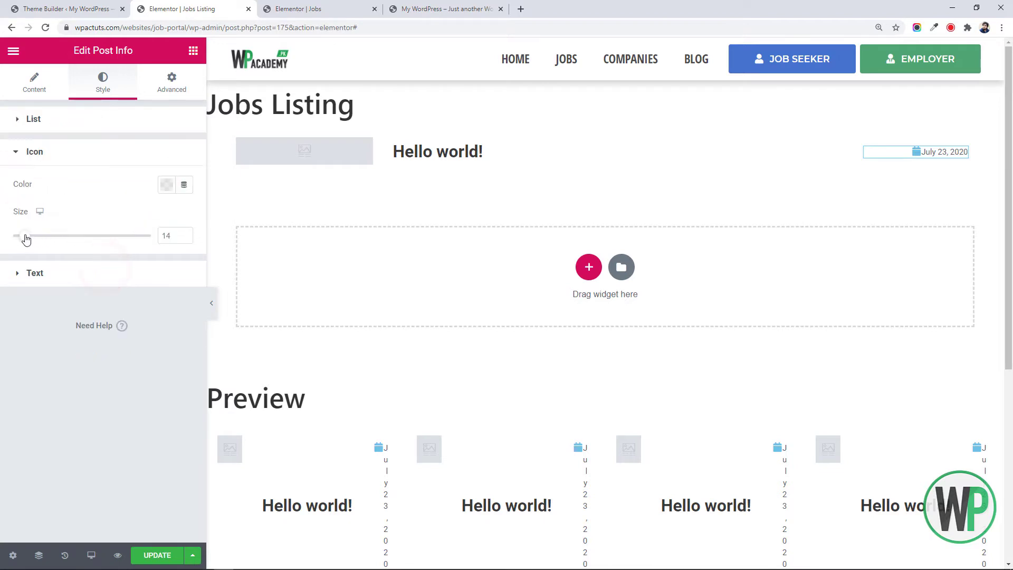
click(55, 273)
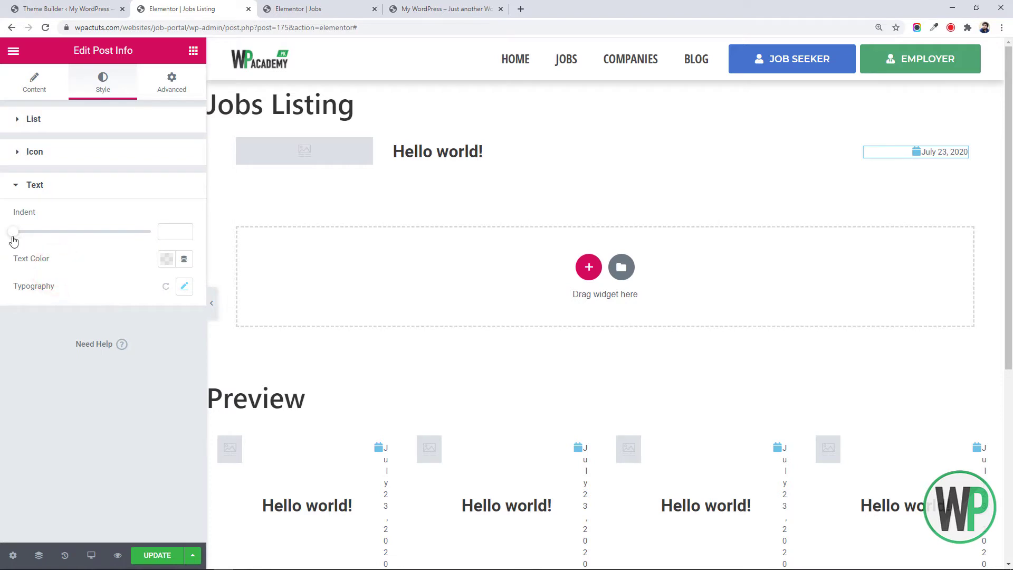
click(9, 235)
drag(10, 234, 42, 248)
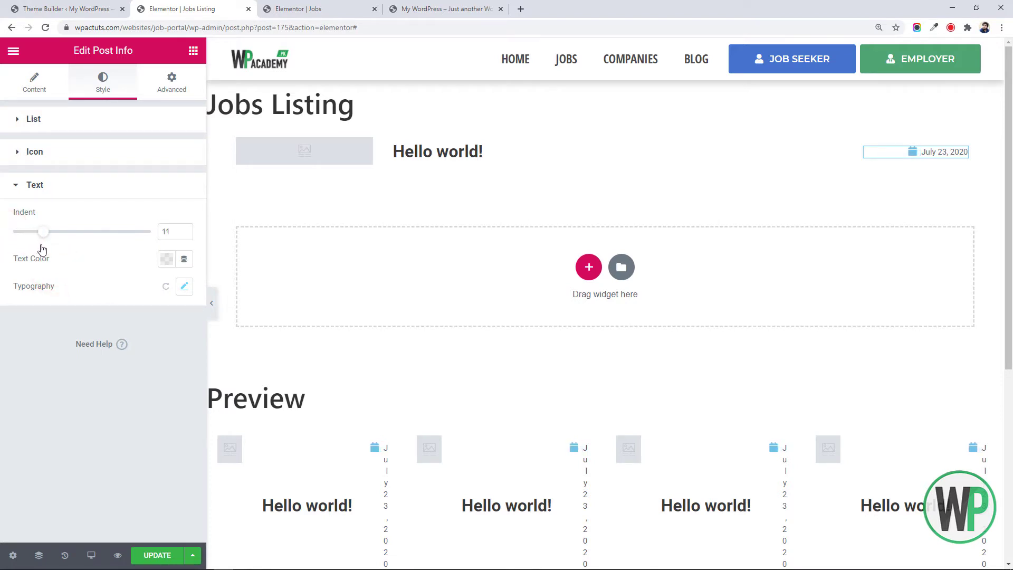
Step: Color the Post Info icon dark gray #5C5C5C and set its size to 12
click(64, 154)
click(166, 185)
drag(114, 302, 90, 328)
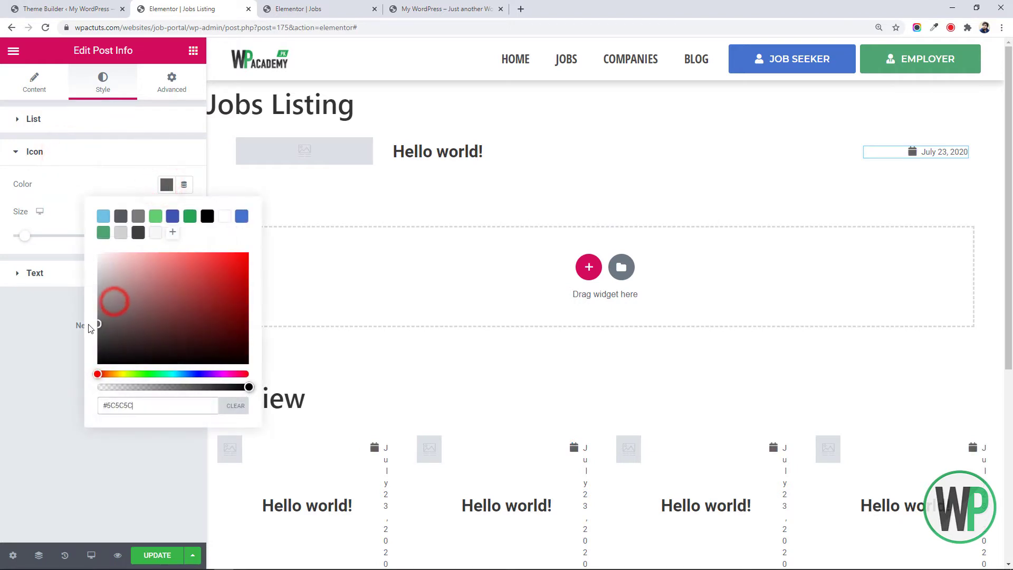
click(13, 338)
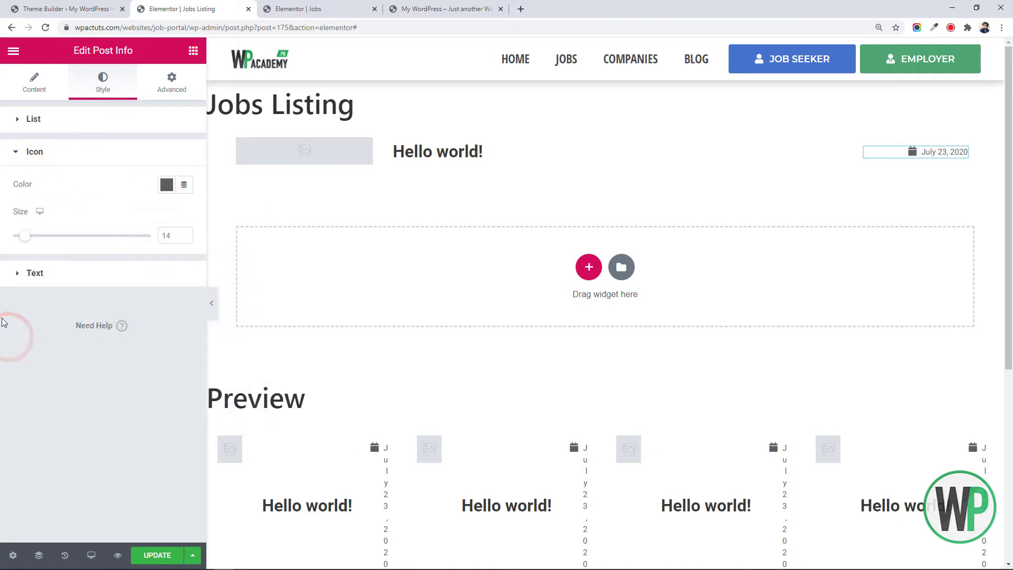
click(184, 238)
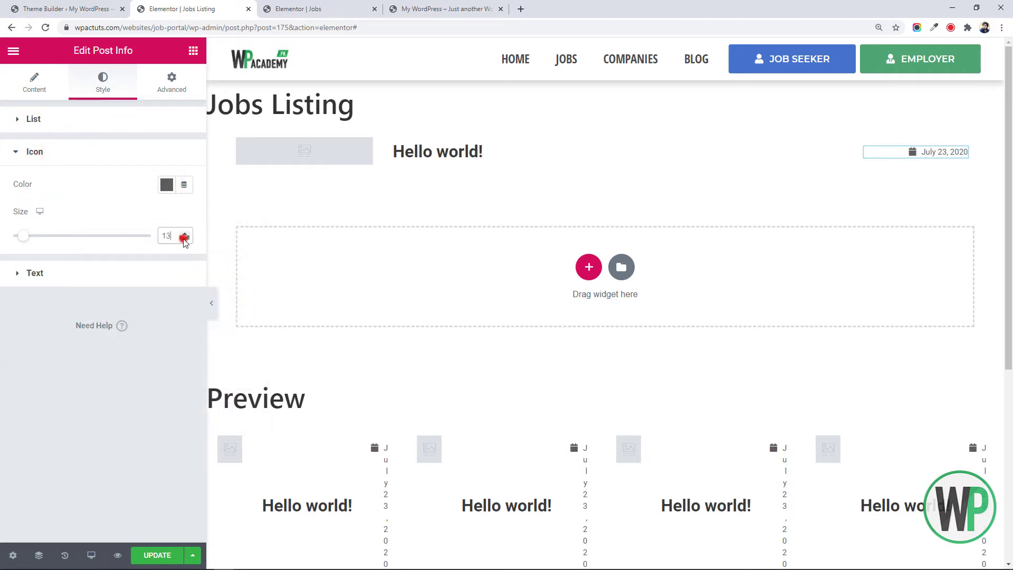
click(184, 238)
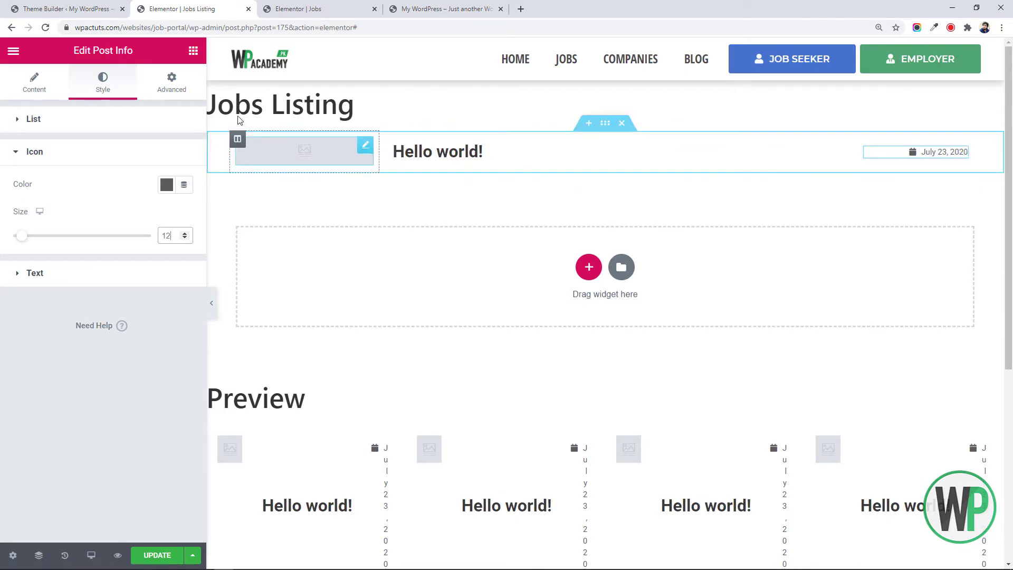
Step: Insert a new inner section below the title and date row and delete one of its two columns
click(195, 52)
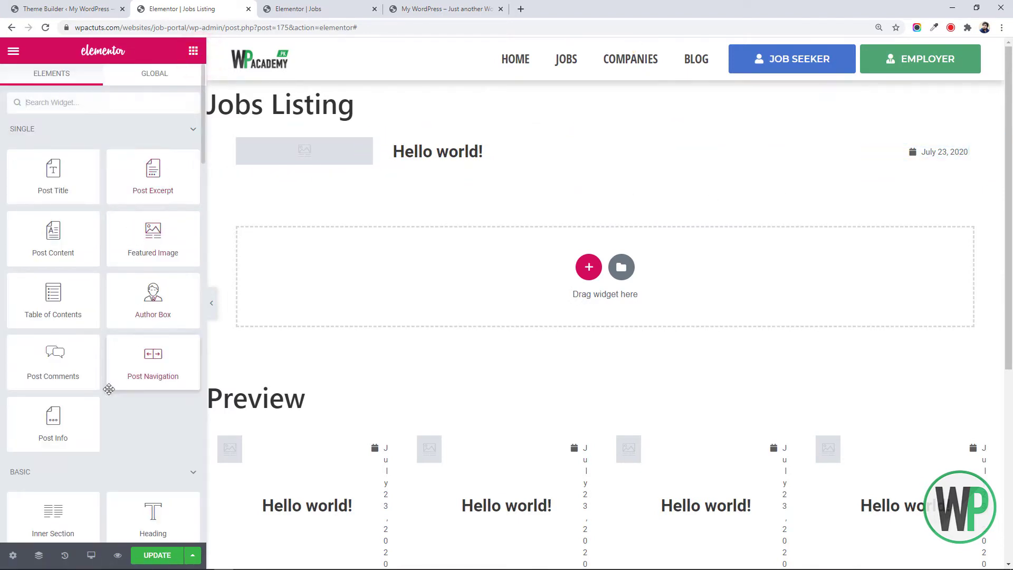
drag(64, 513, 499, 169)
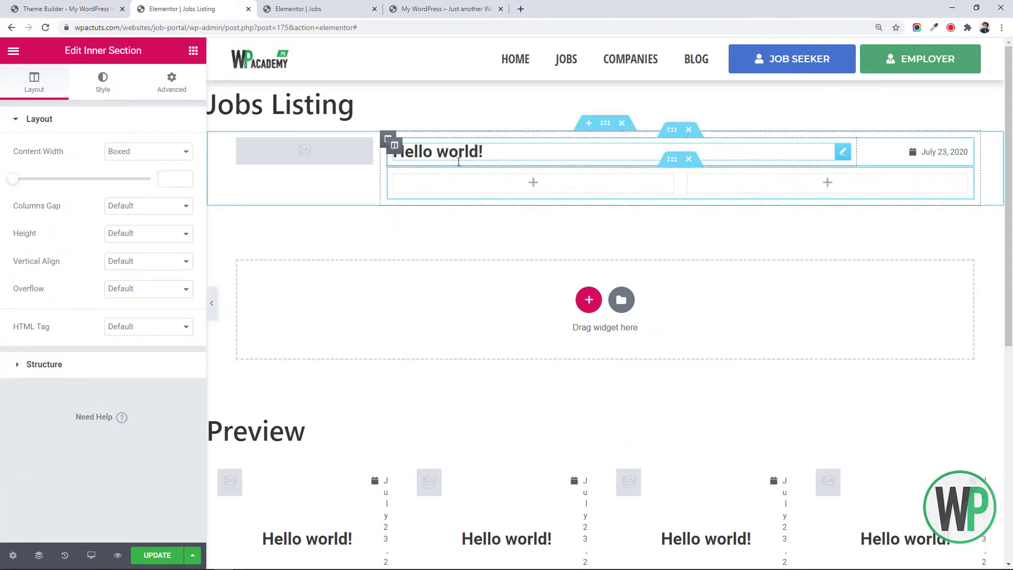
right_click(402, 182)
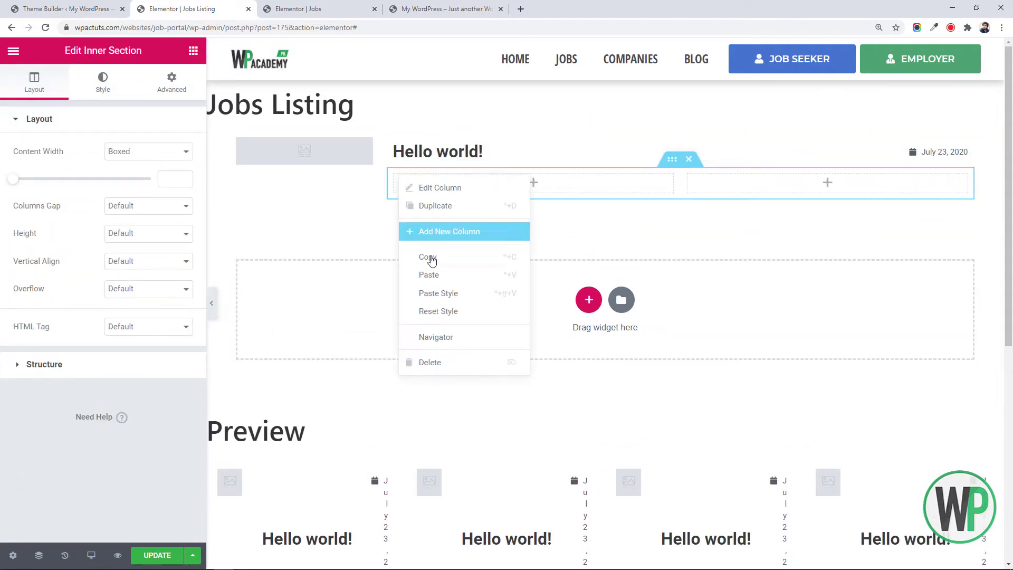
click(447, 364)
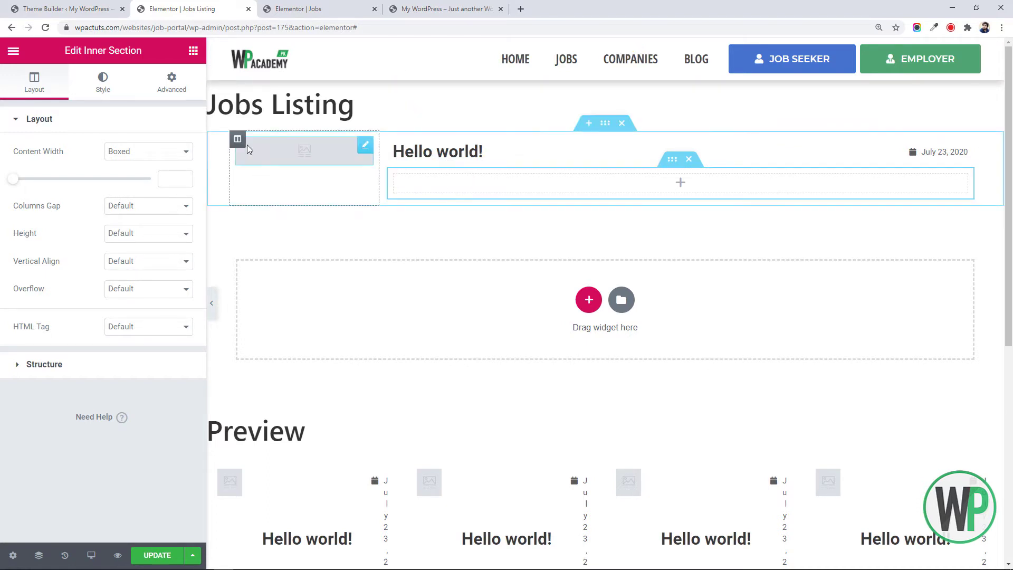
Step: Set the vertical alignment of the featured image column to Middle
right_click(237, 140)
click(257, 152)
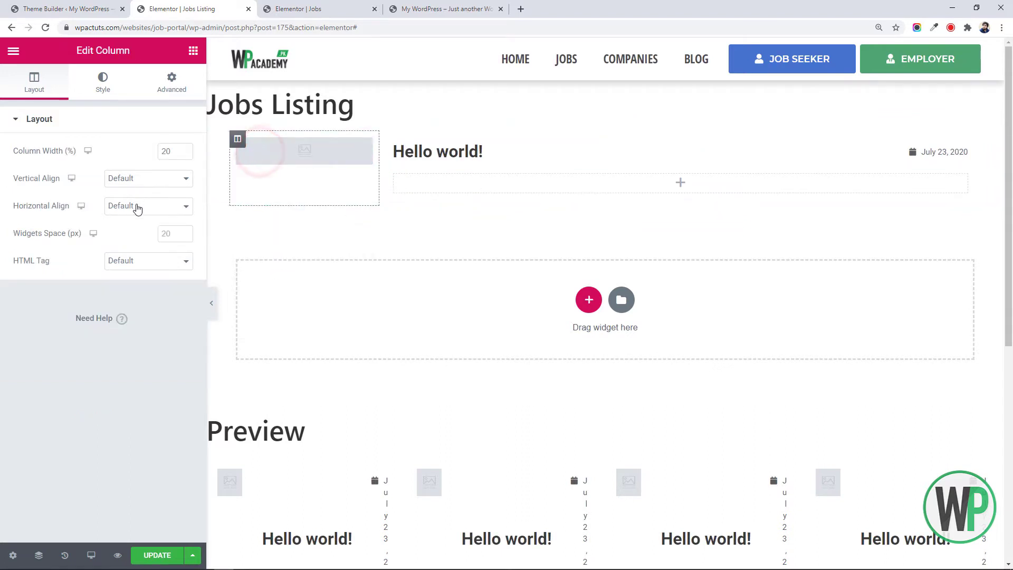
click(134, 205)
click(137, 178)
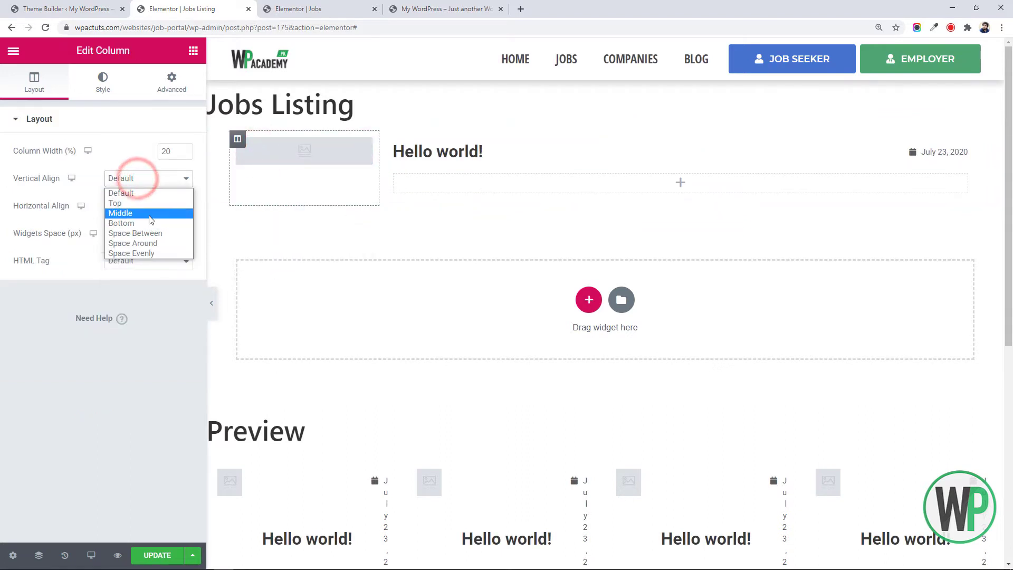
click(143, 213)
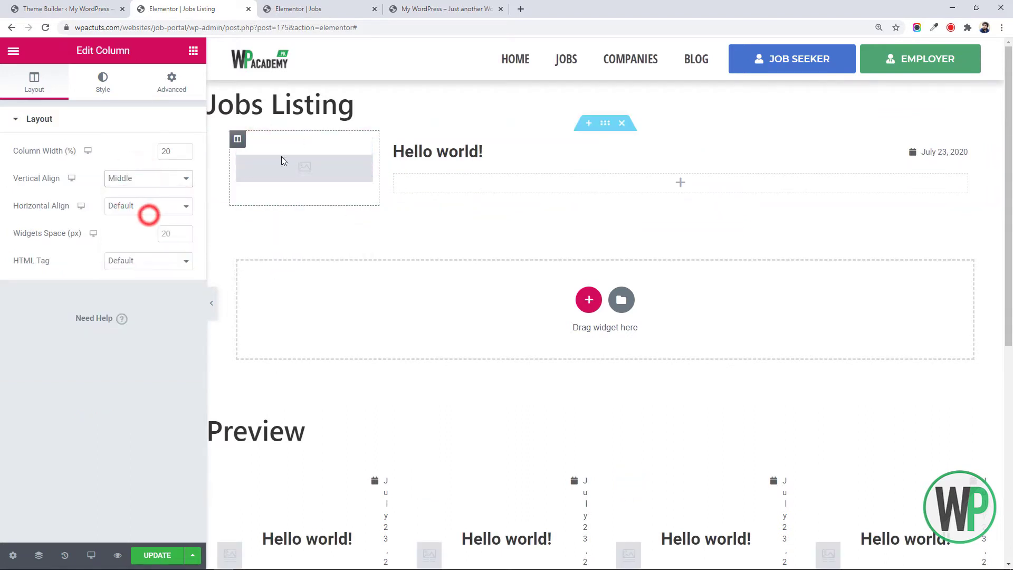
Step: Add a Heading widget to the empty inner section below the title row and set its HTML tag to span
right_click(446, 184)
click(465, 188)
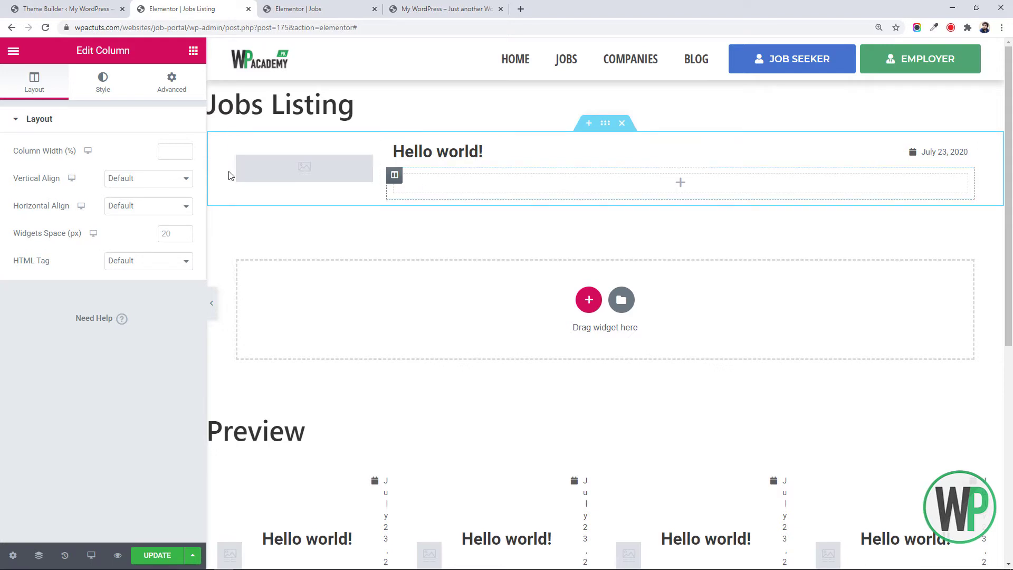
click(193, 51)
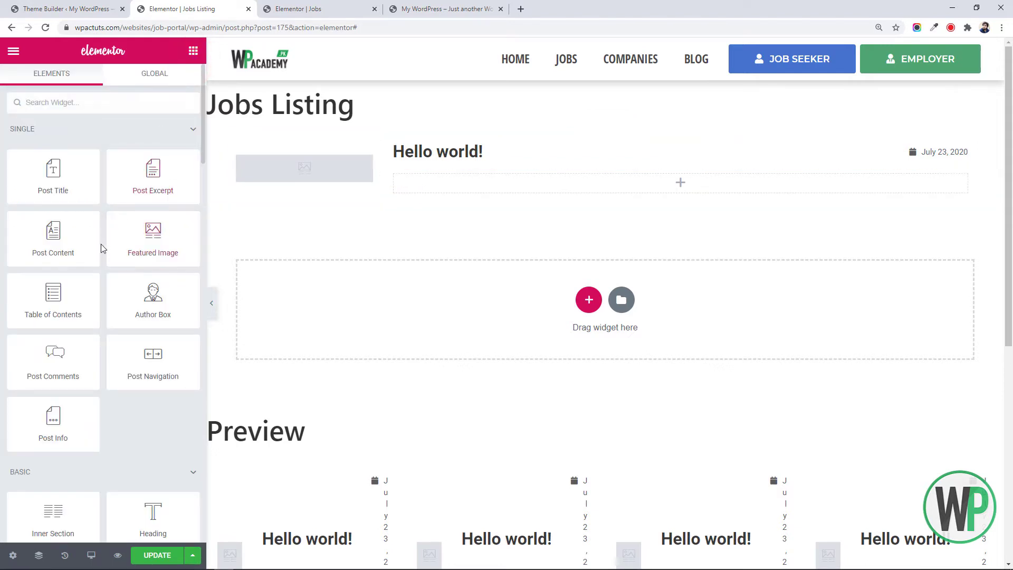
scroll(144, 362, down, 3)
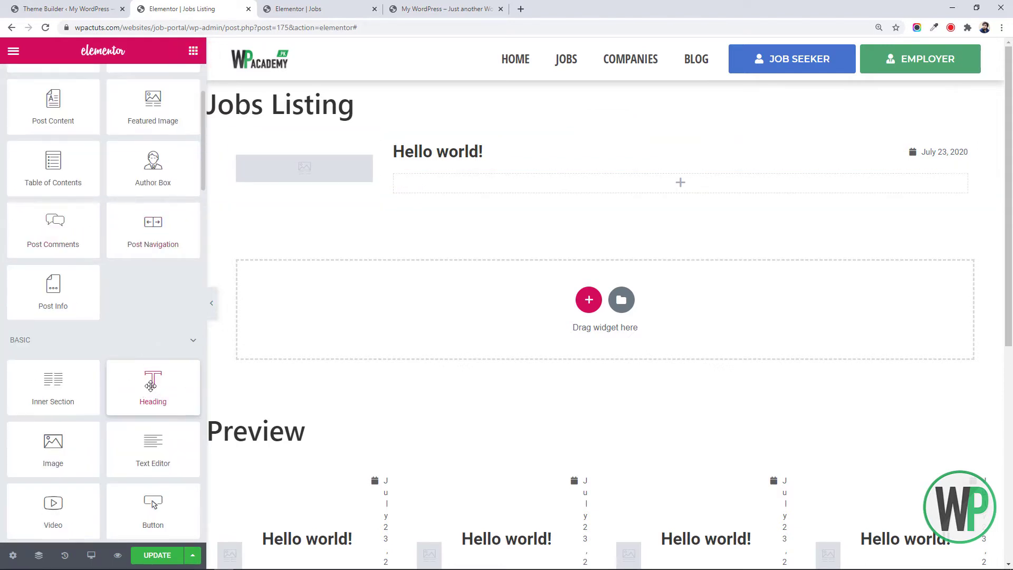
scroll(153, 384, down, 1)
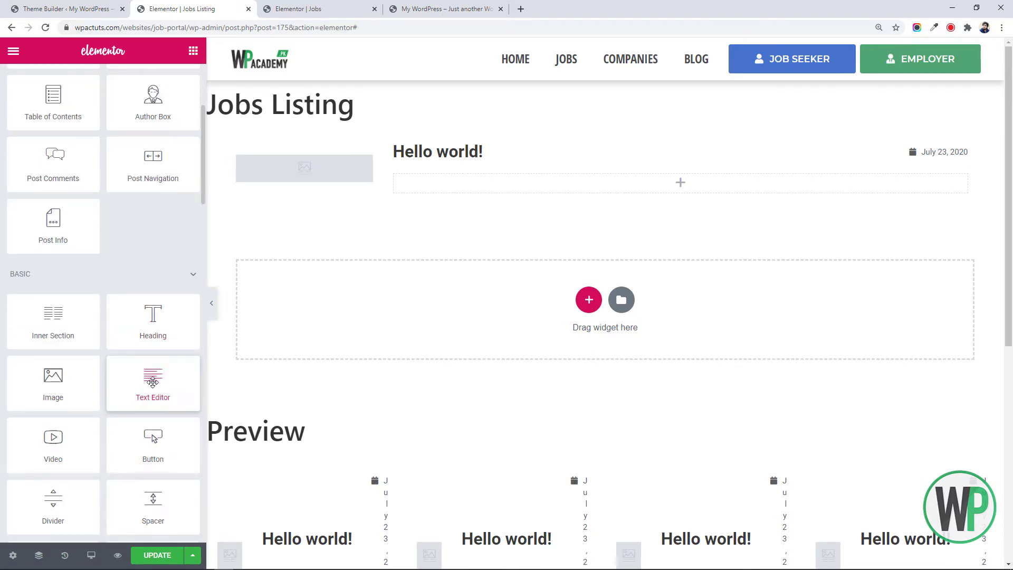
drag(157, 338, 479, 196)
click(129, 312)
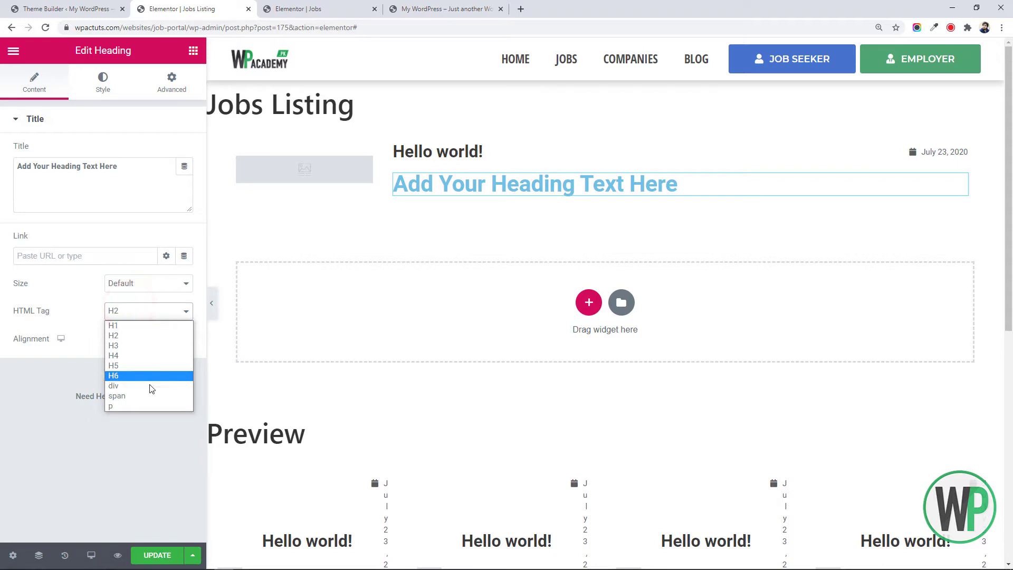
click(156, 400)
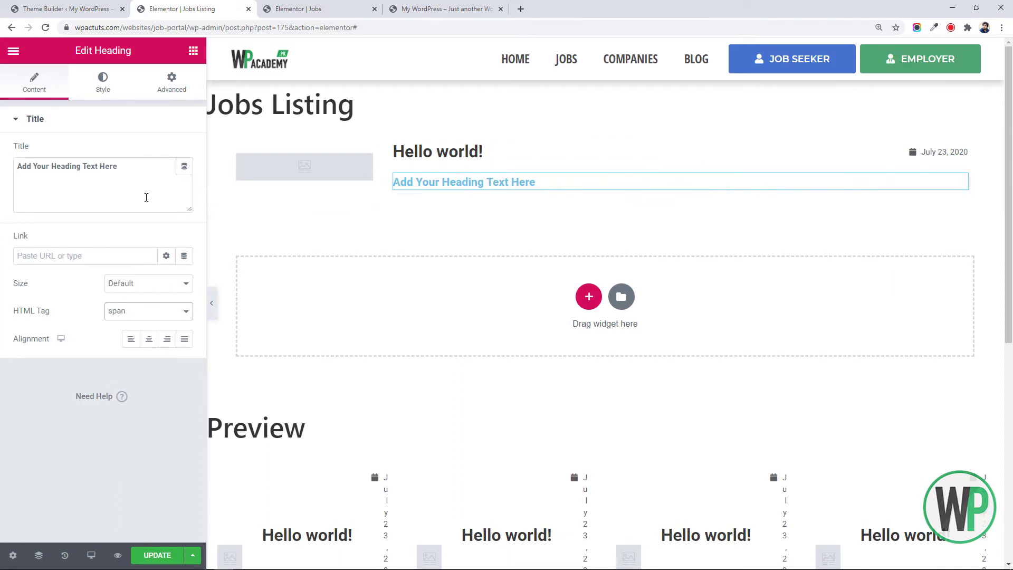
Step: Clear the heading's placeholder text and use the ACF Field dynamic tag as its title
drag(146, 186, 9, 175)
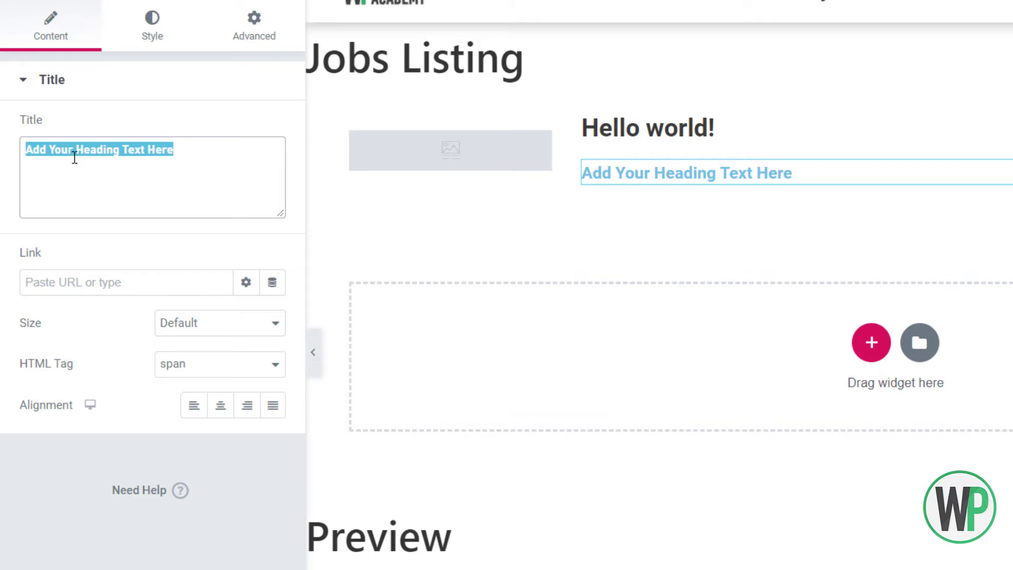
key(BackSpace)
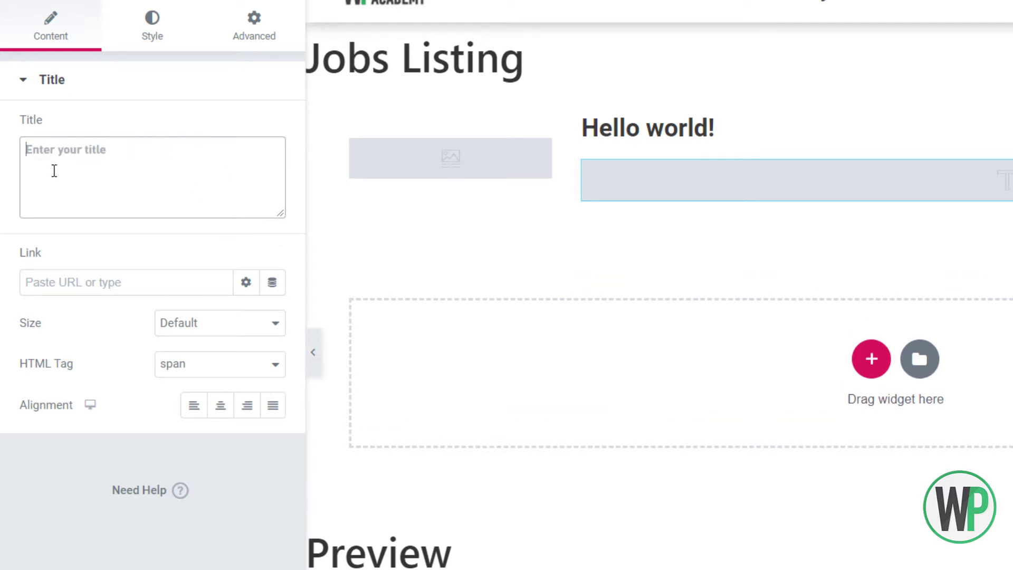
click(5, 199)
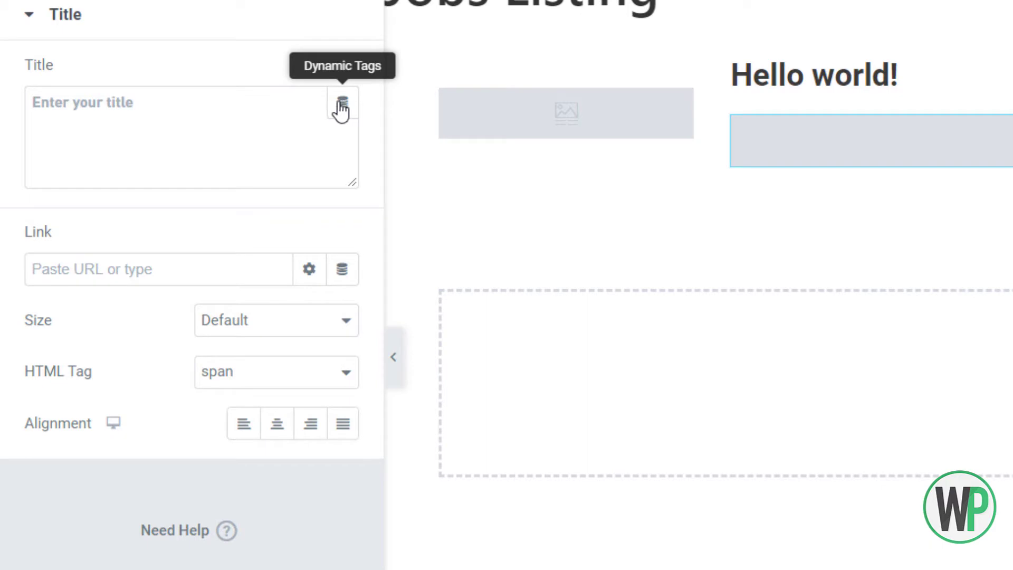
click(343, 106)
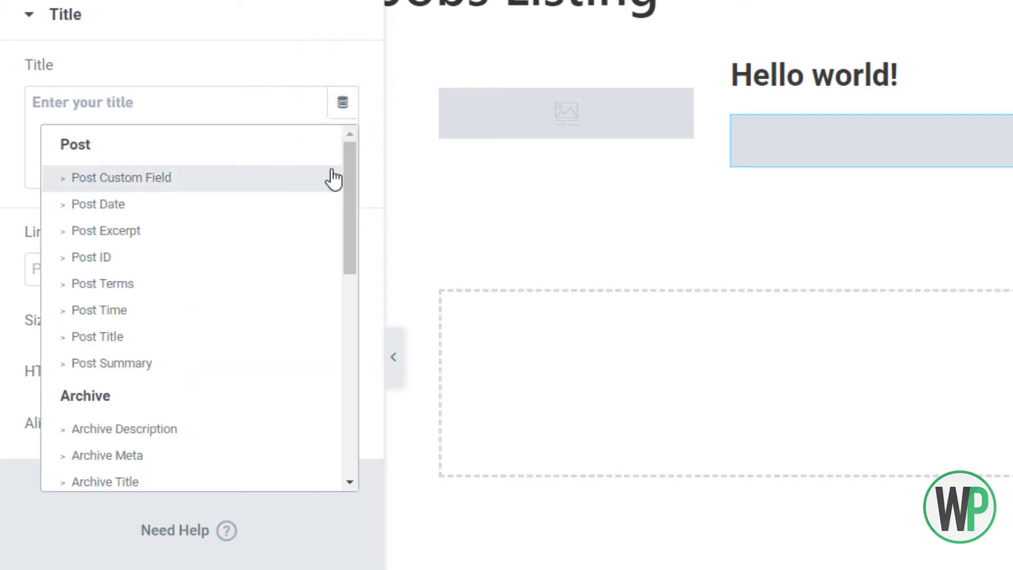
drag(346, 165, 330, 387)
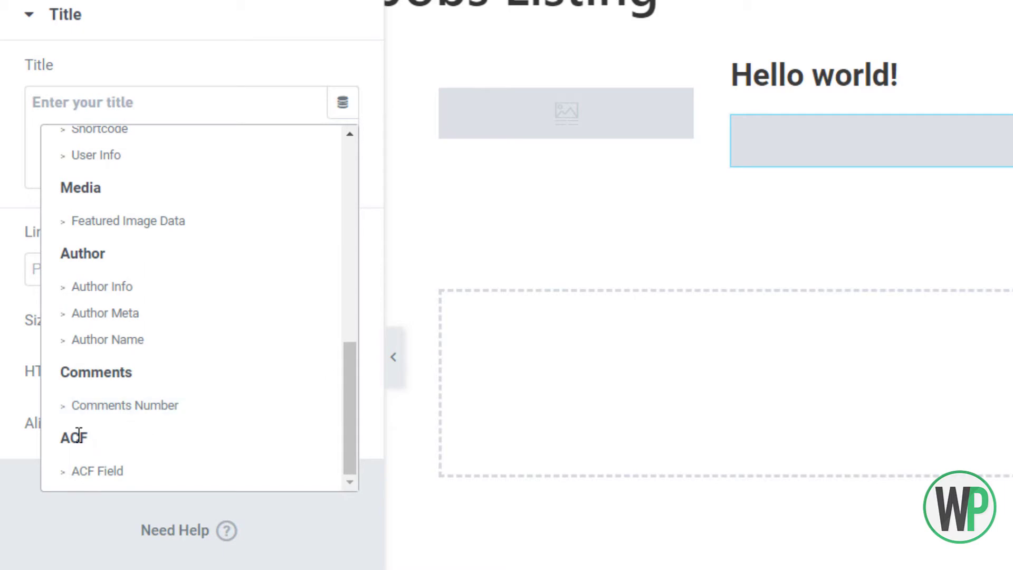
drag(78, 436, 67, 437)
click(118, 472)
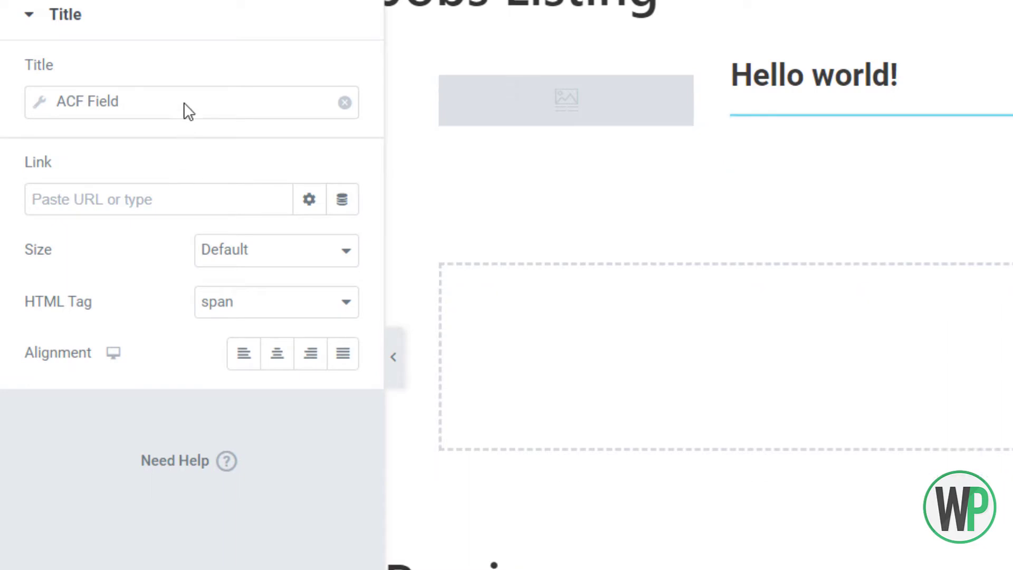
Step: Set the ACF field key of the heading's title to Salary Package
click(38, 105)
click(201, 211)
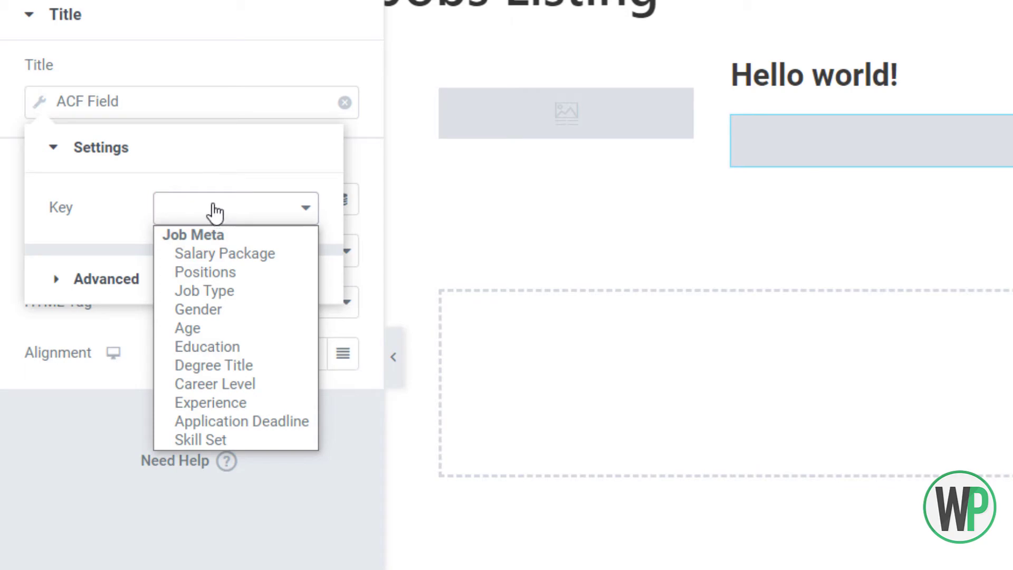
click(252, 254)
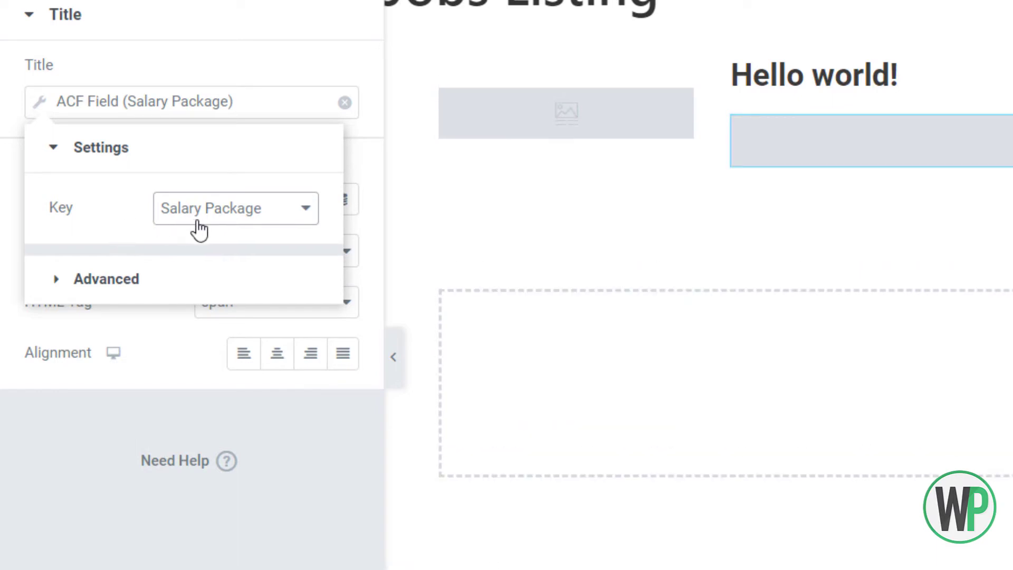
click(120, 284)
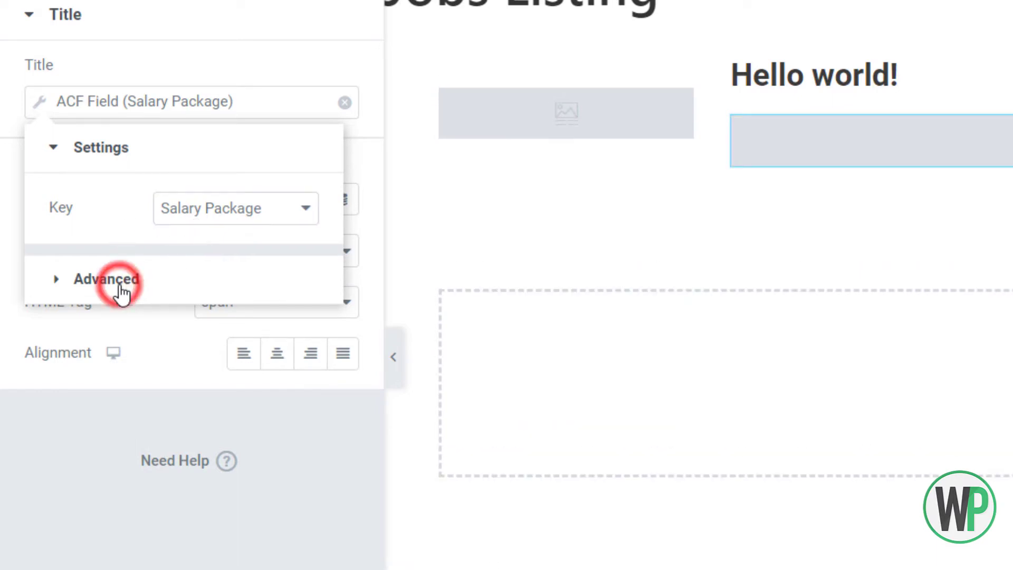
click(175, 271)
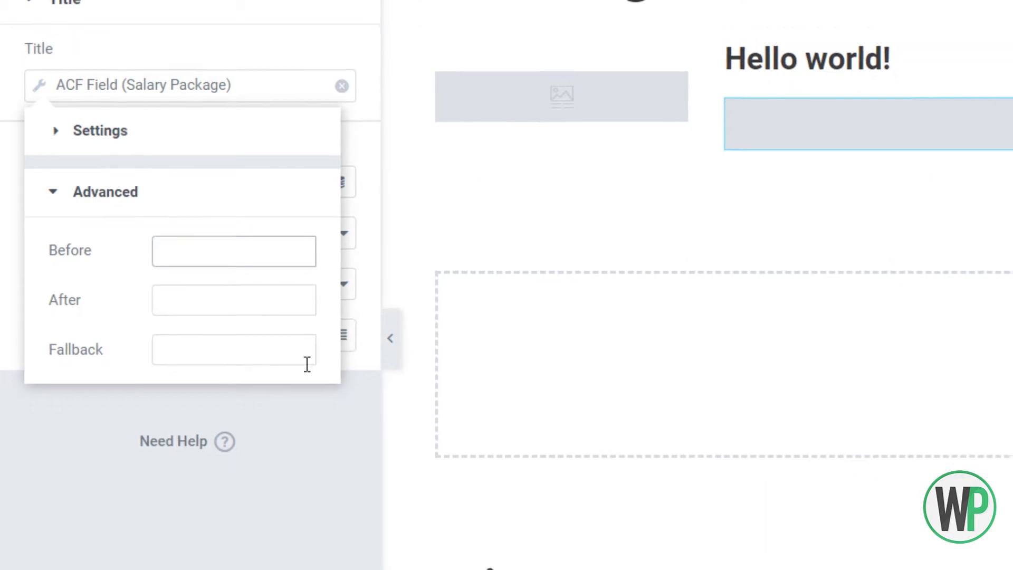
click(199, 410)
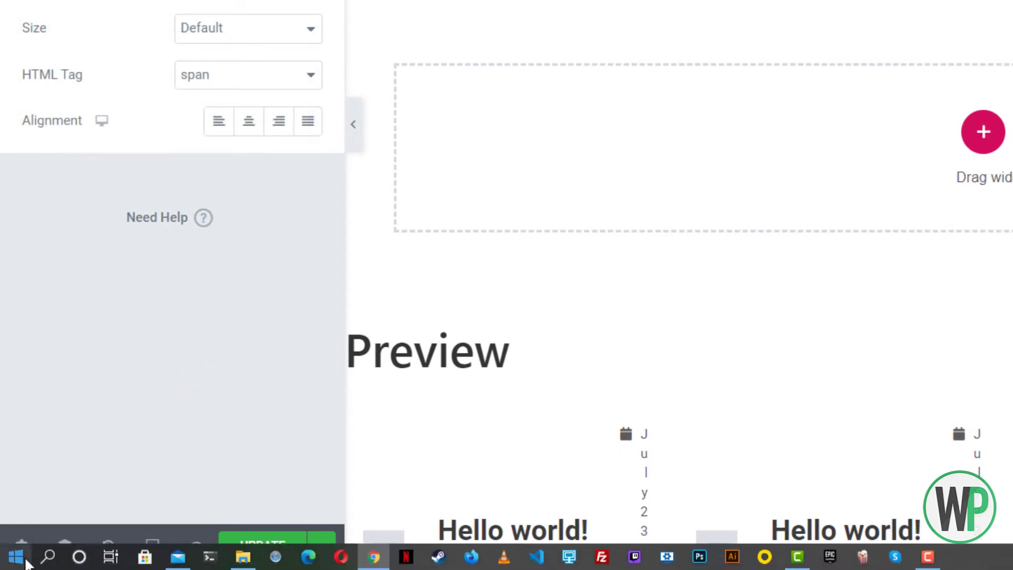
Step: Set the template's preview settings to preview dynamic content as Job
click(21, 545)
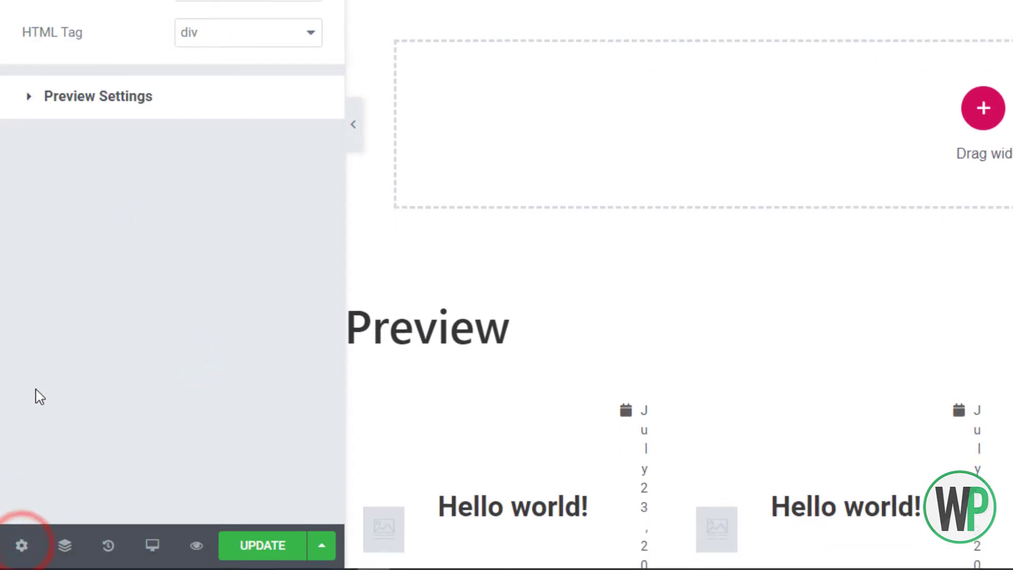
click(115, 90)
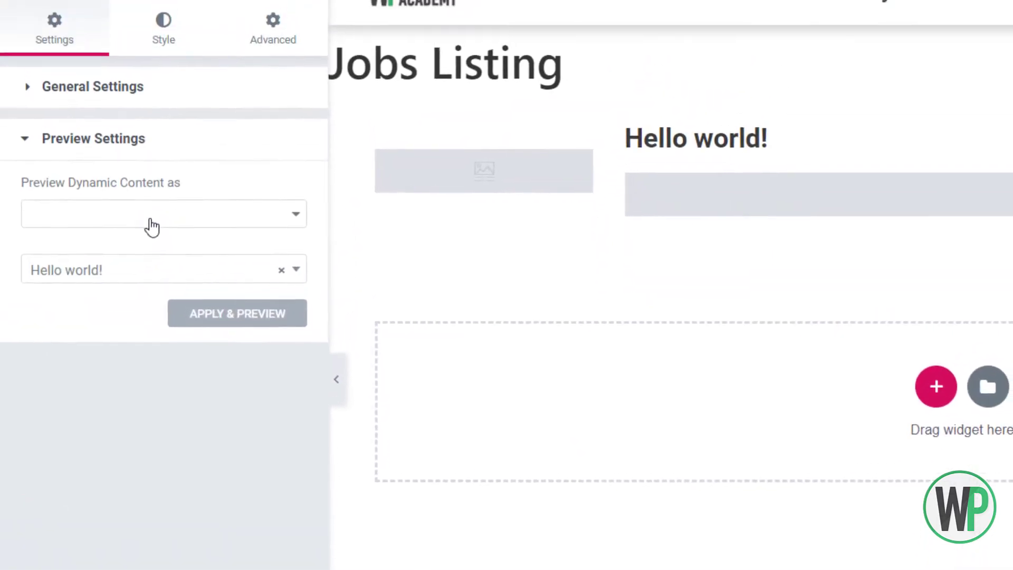
click(176, 10)
click(169, 272)
click(176, 214)
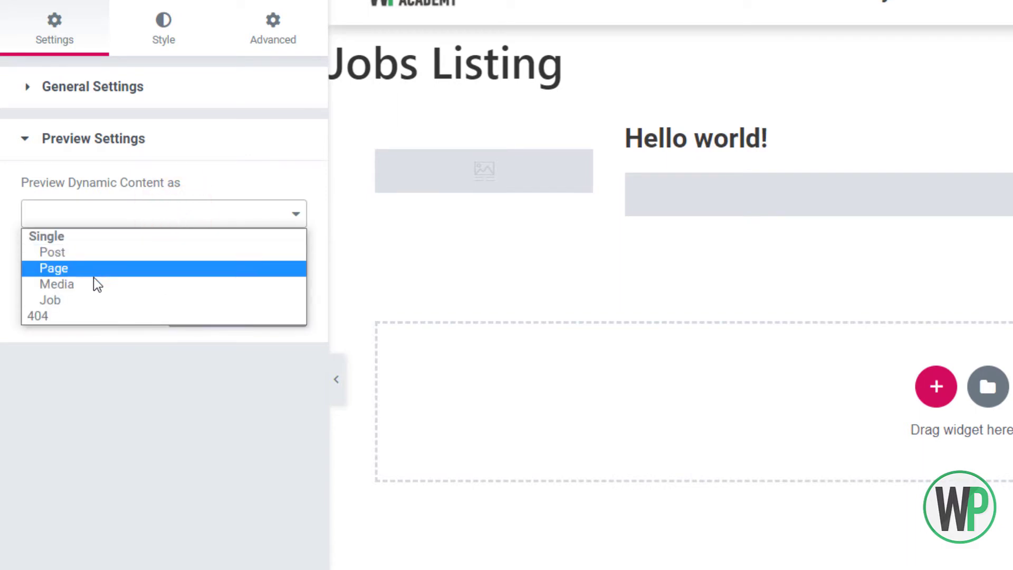
click(95, 295)
click(61, 222)
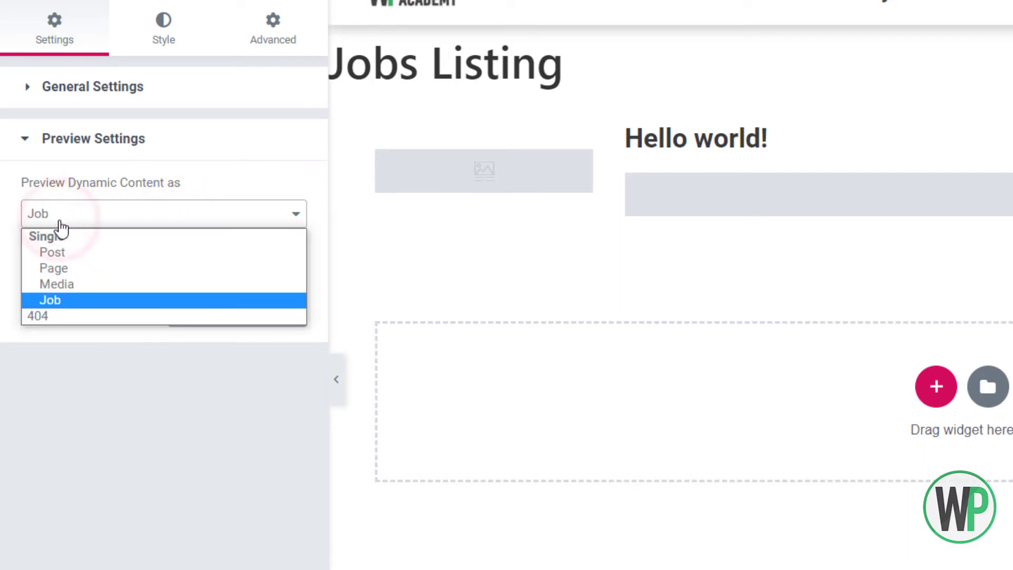
click(76, 305)
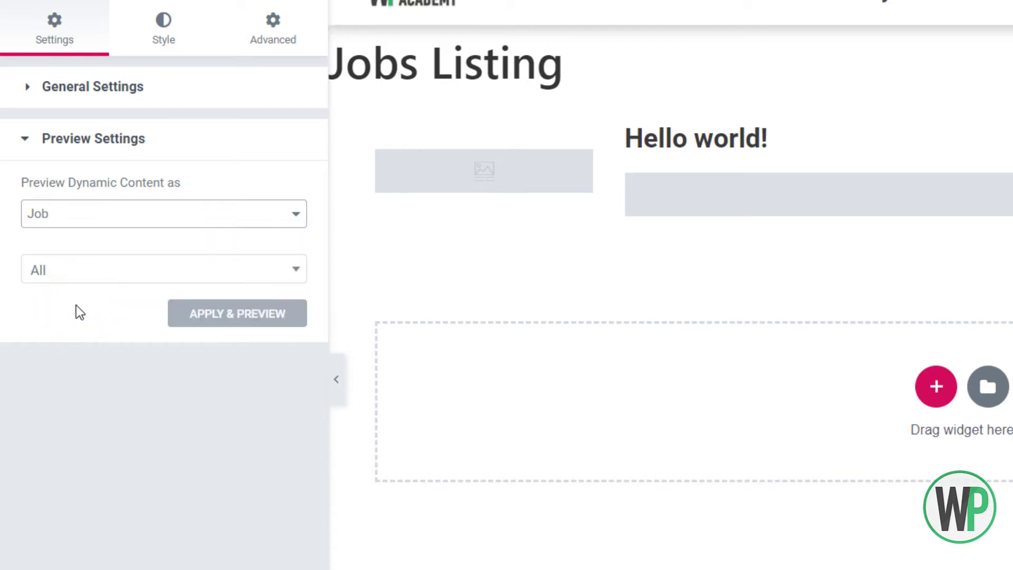
Step: Choose the job "Experienced WordPress Developer Required" as the preview content and apply the preview
click(107, 274)
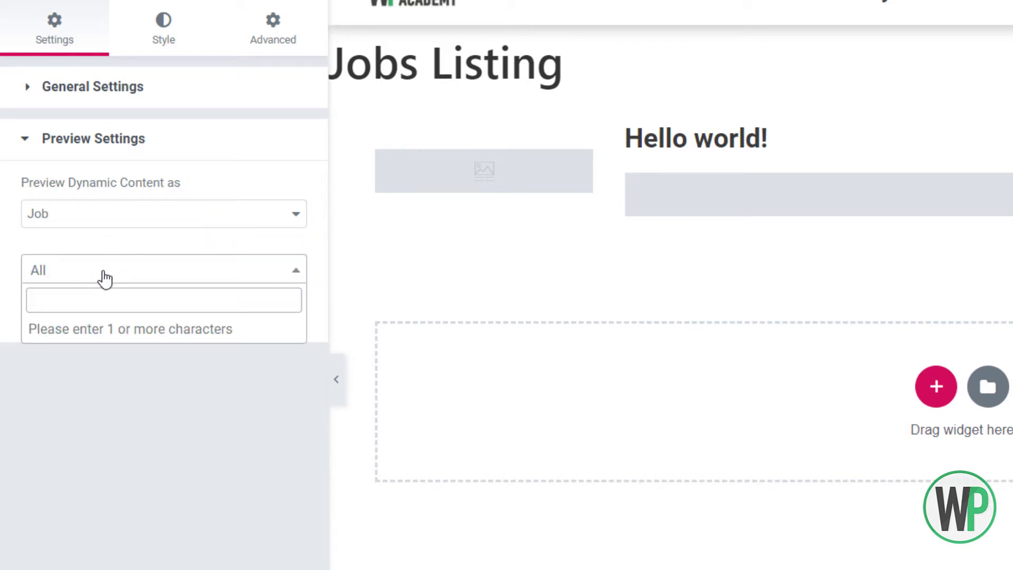
text(word)
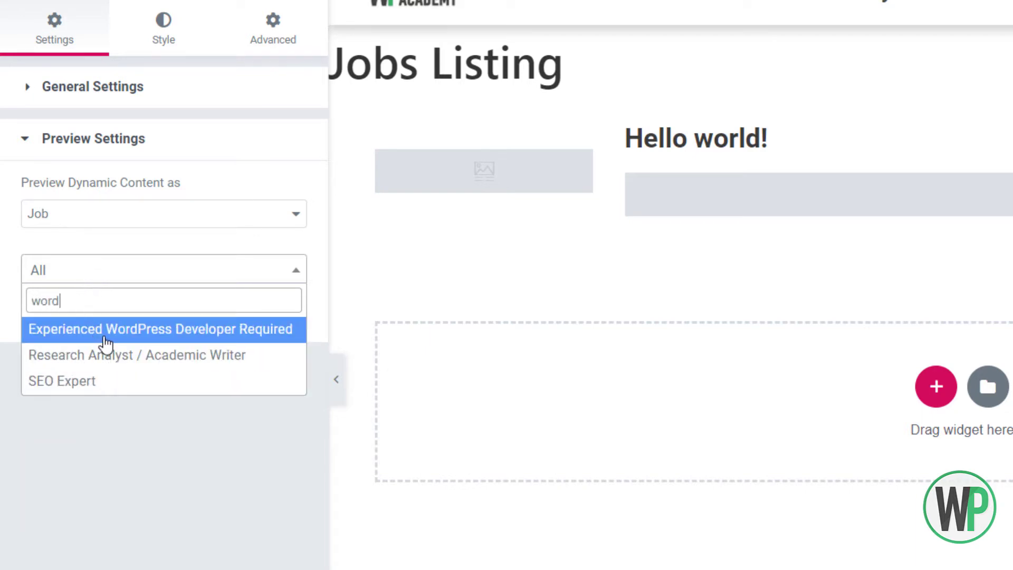
click(101, 336)
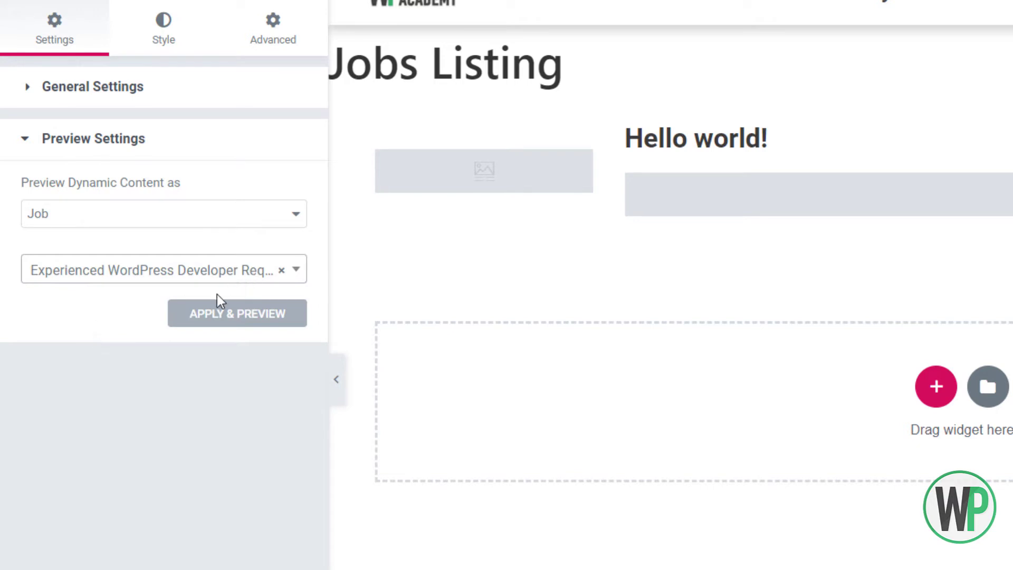
click(238, 314)
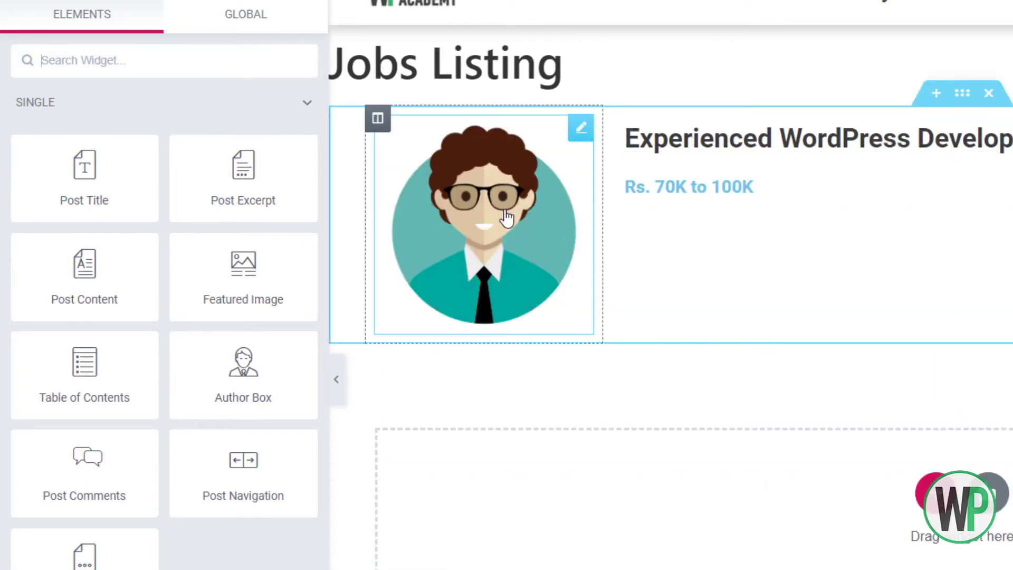
Step: Add the text "Salary" before the Salary Package field in the heading's dynamic title
right_click(774, 188)
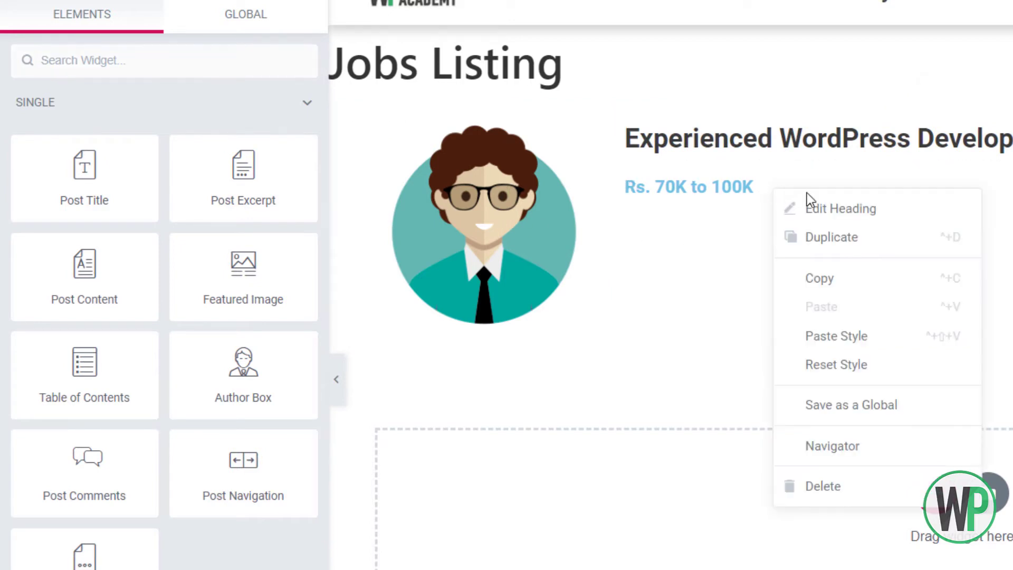
click(814, 207)
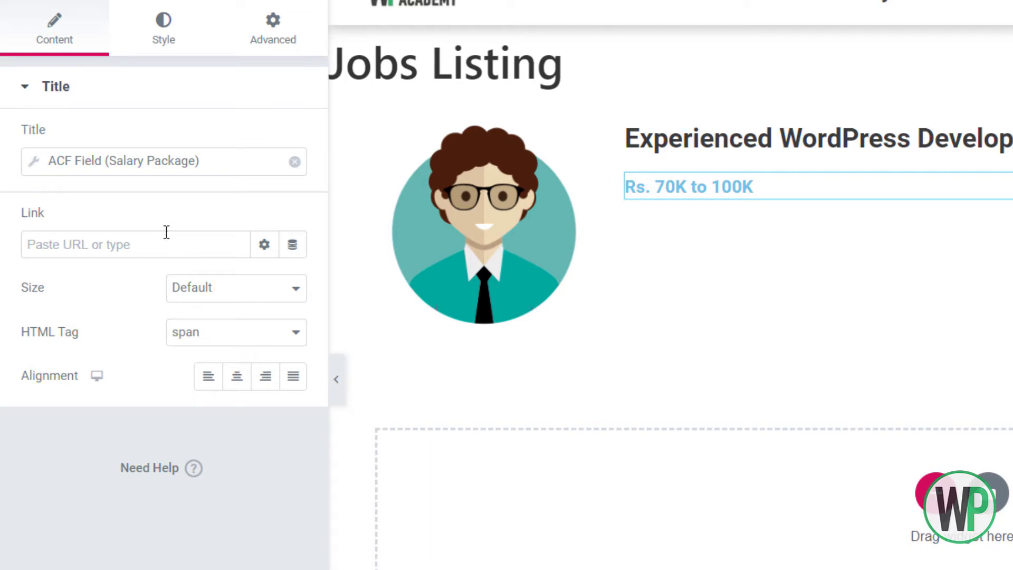
click(46, 162)
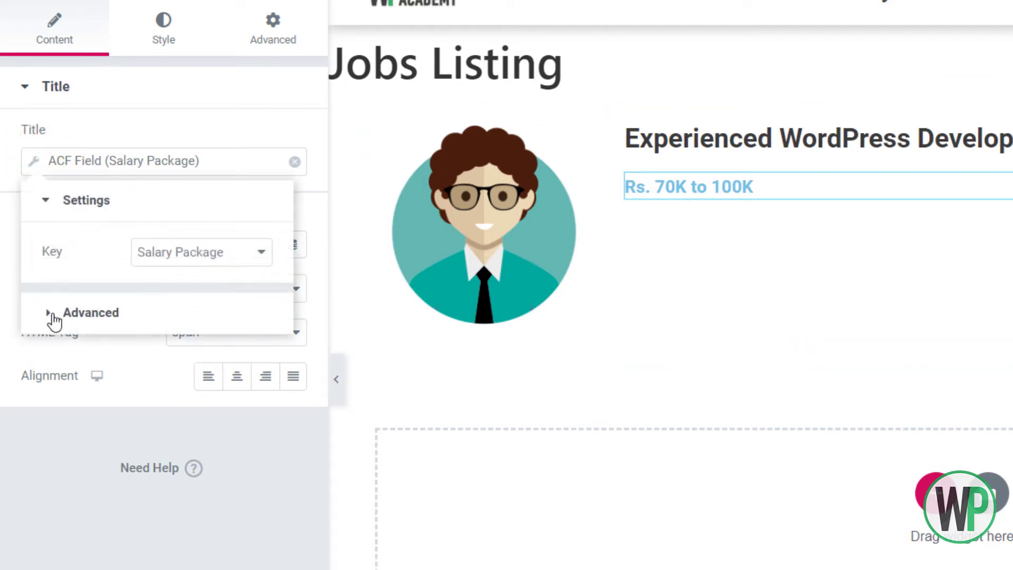
click(49, 316)
click(139, 303)
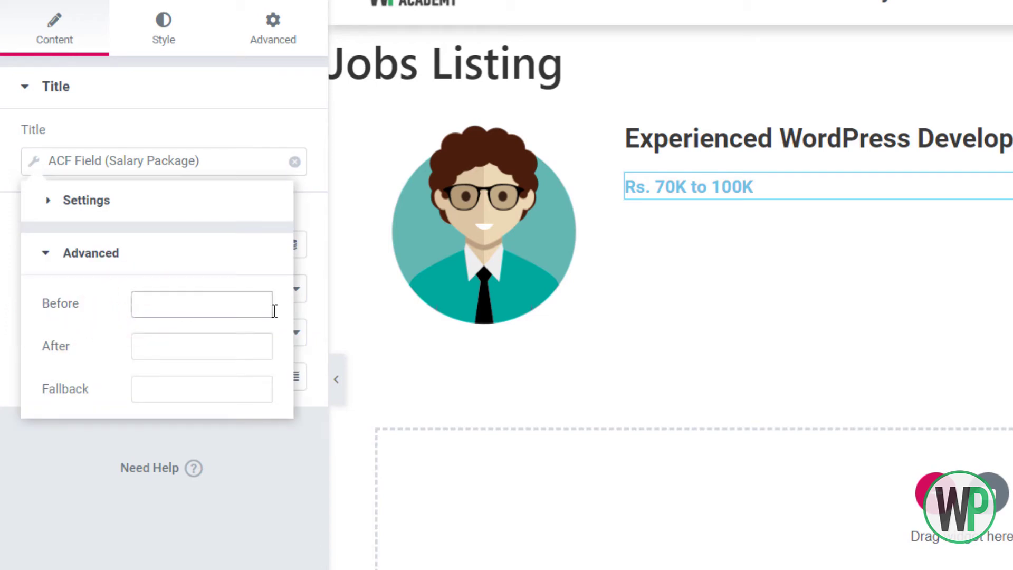
text(Salary)
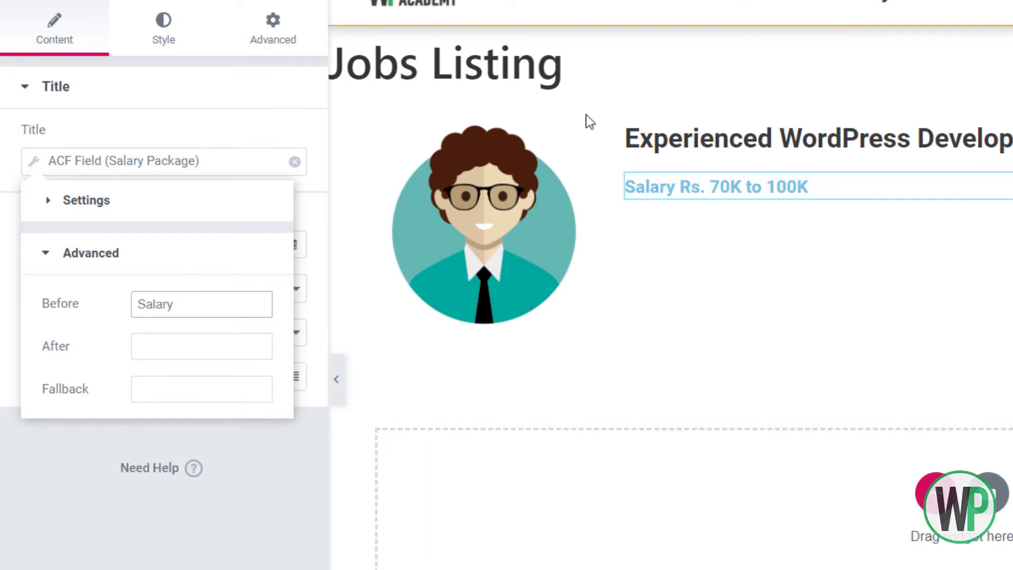
Step: Change the salary heading's text color to a medium gray
click(179, 45)
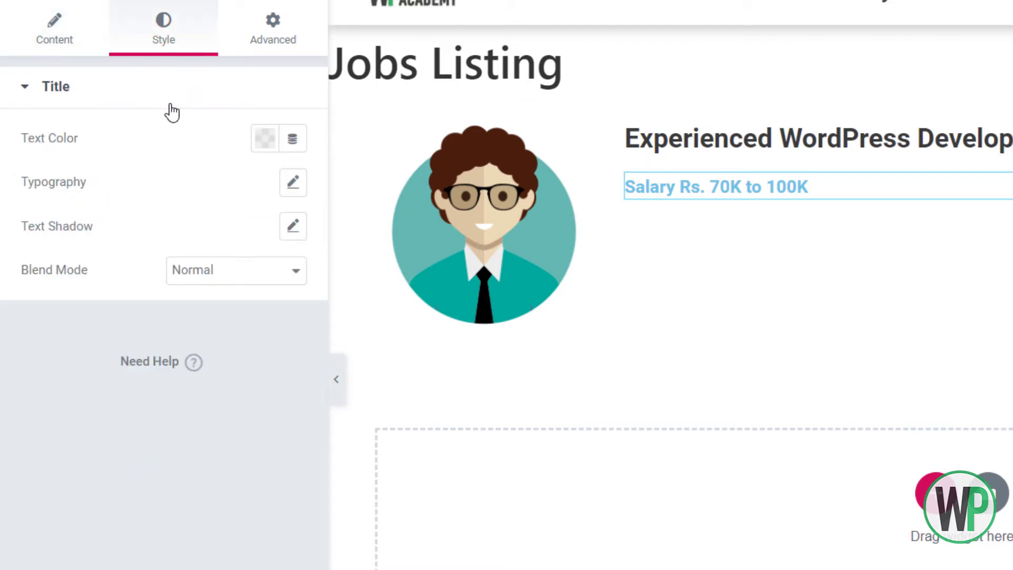
click(259, 139)
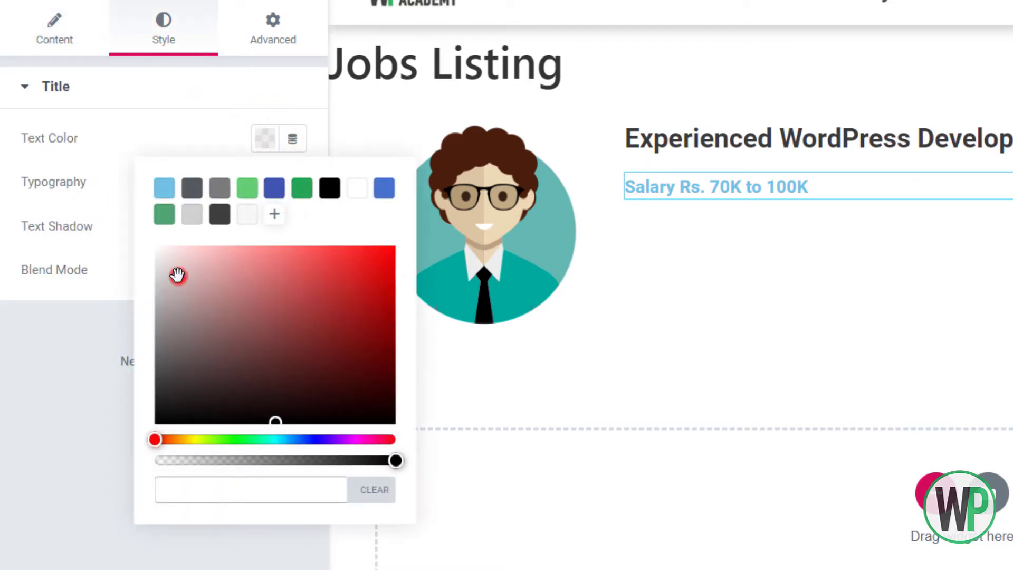
mouse_move(177, 274)
mouse_down()
mouse_move(154, 277)
mouse_move(144, 345)
mouse_move(141, 322)
mouse_move(136, 329)
mouse_up()
click(126, 334)
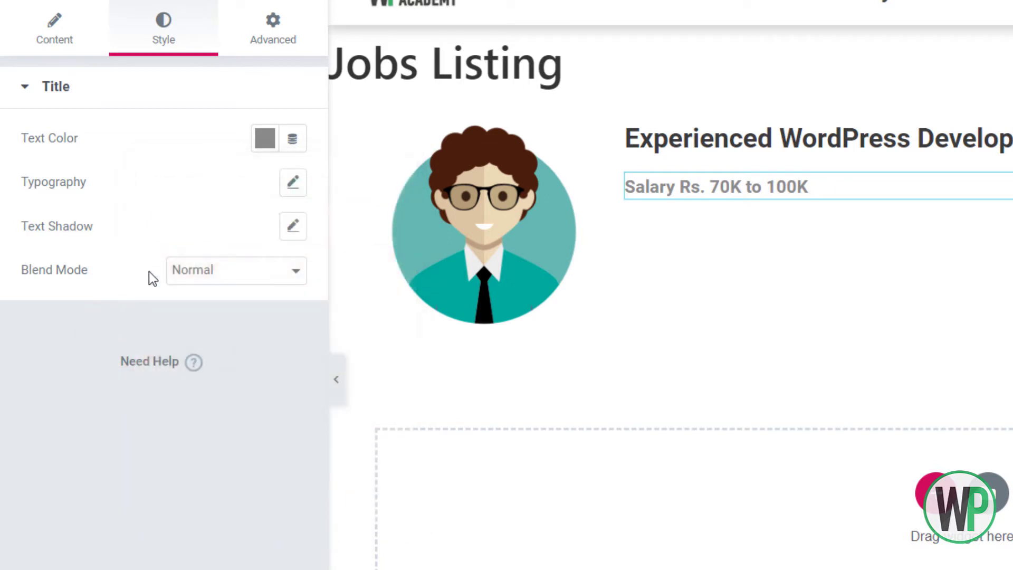
Step: Set the salary heading's typography to the Roboto family, Normal weight and a 13 px size
click(291, 182)
click(256, 252)
text(rob)
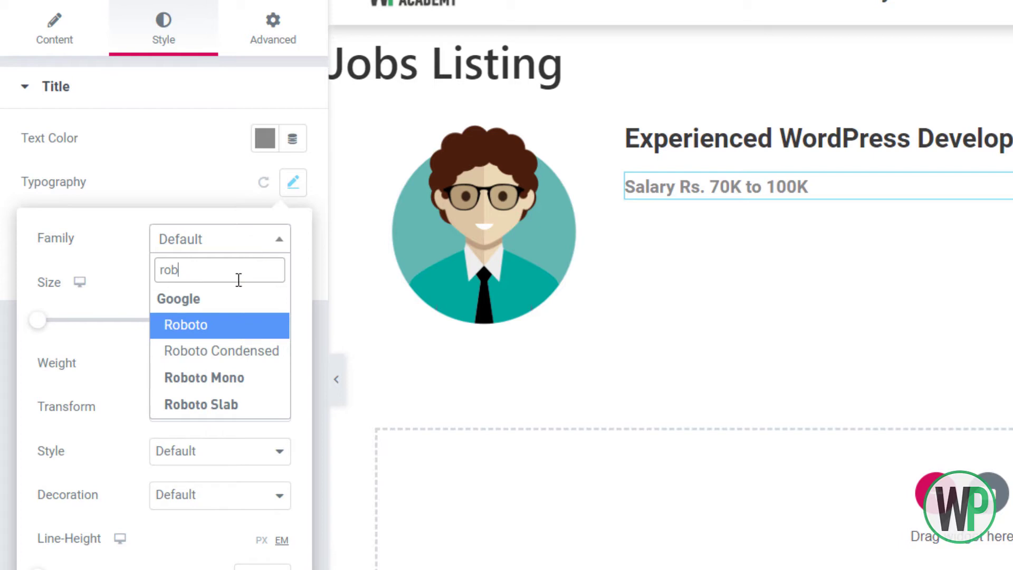
click(233, 326)
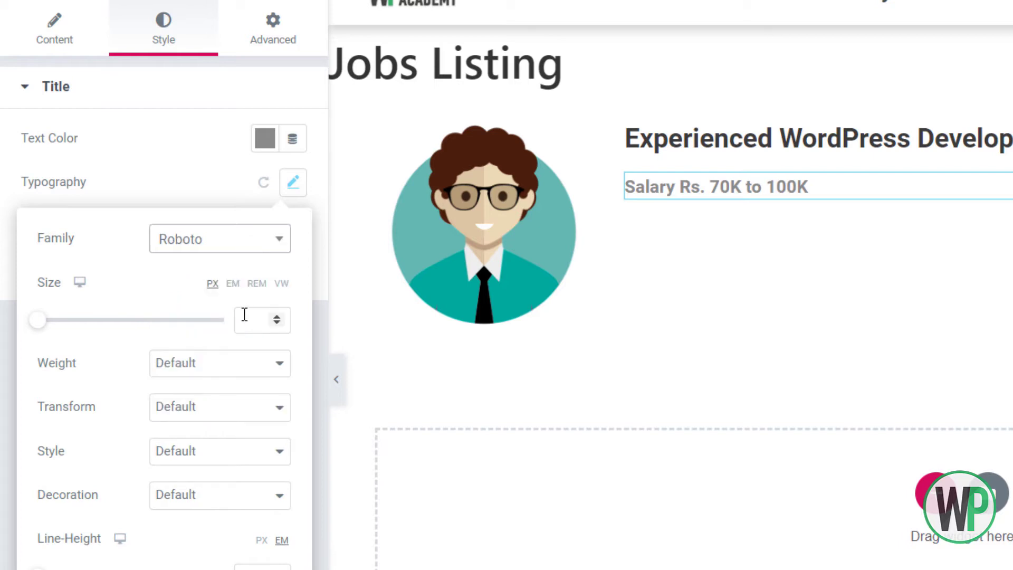
click(248, 361)
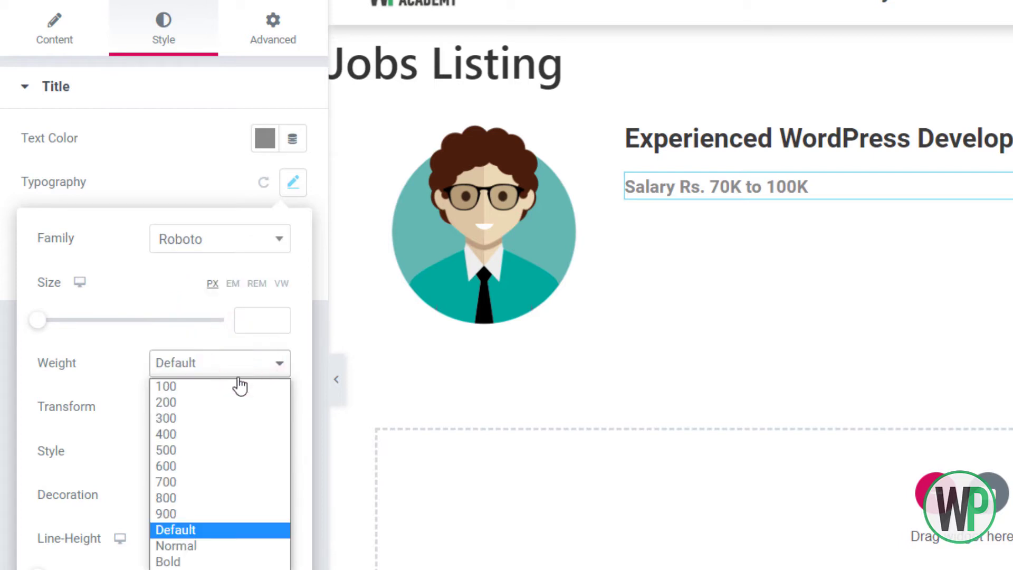
click(221, 542)
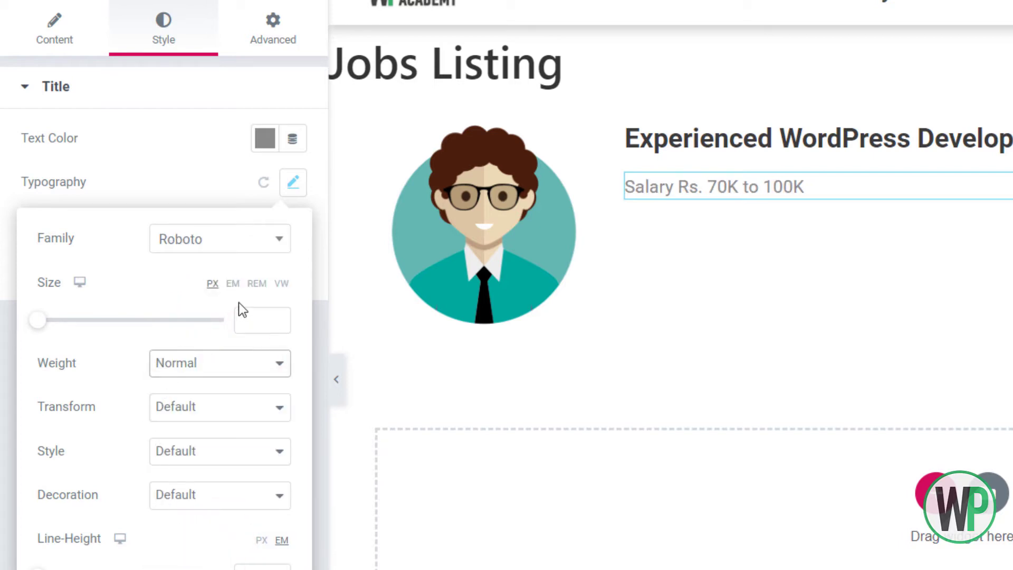
click(249, 312)
text(12)
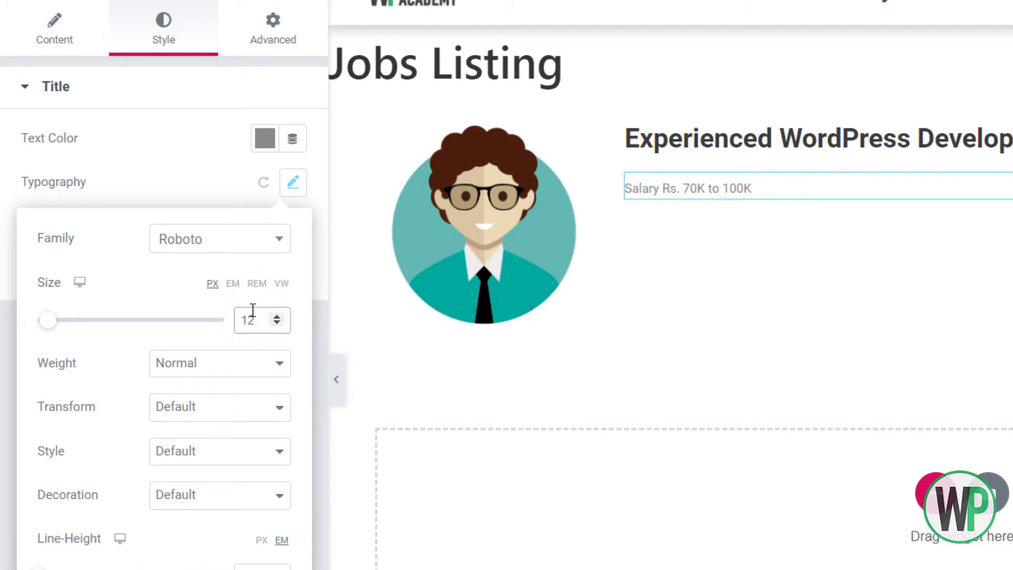
click(277, 316)
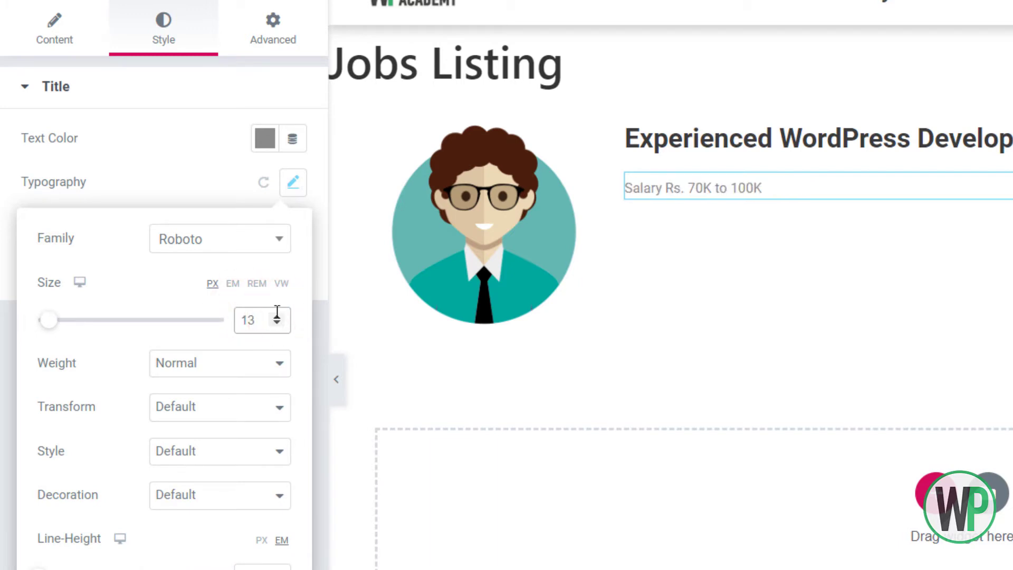
click(132, 163)
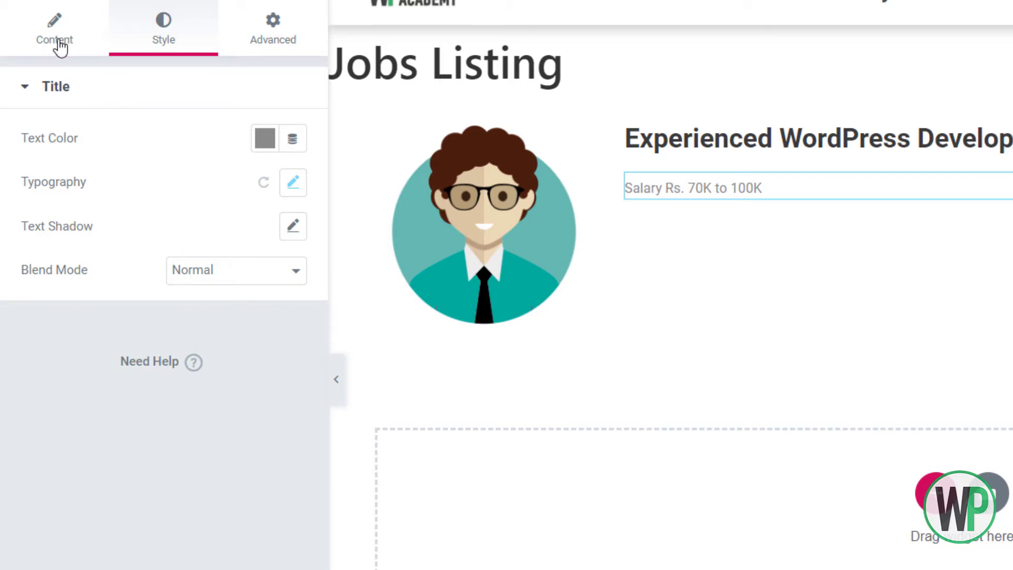
click(56, 43)
click(154, 161)
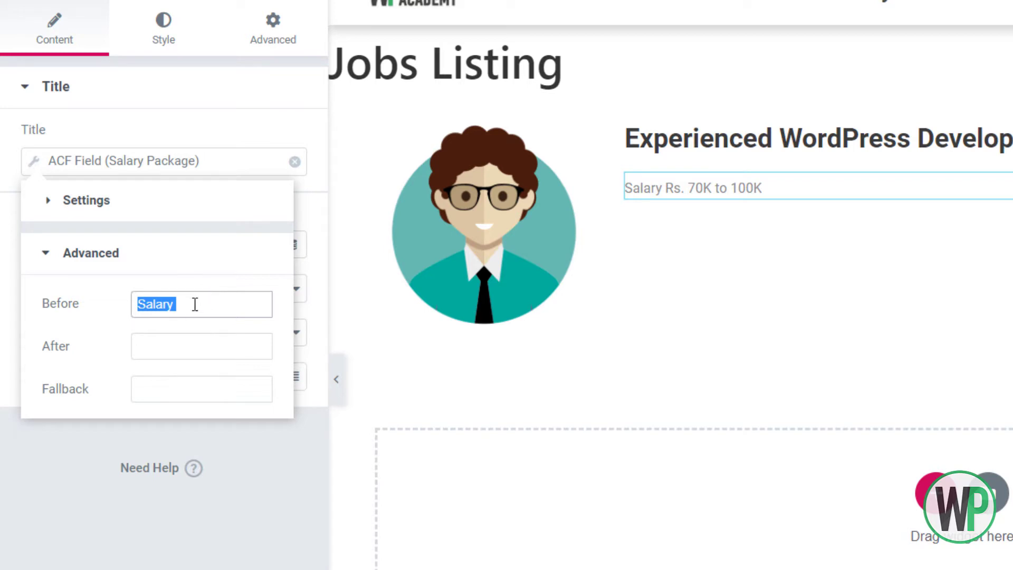
click(153, 49)
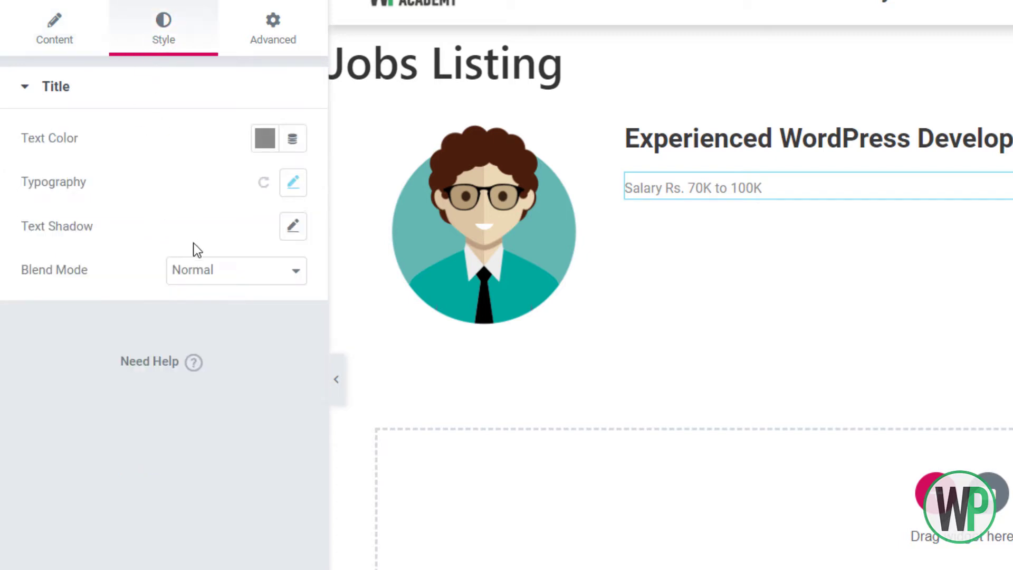
click(293, 185)
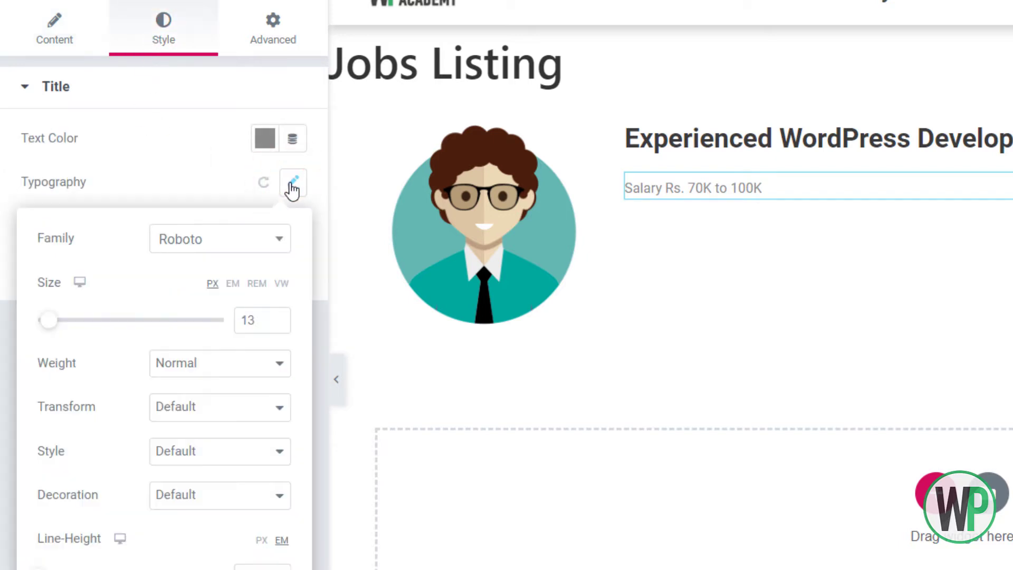
click(146, 167)
Step: Replace the text before the Salary Package field with "<strong>Salary </strong>" to bold only the label
click(79, 47)
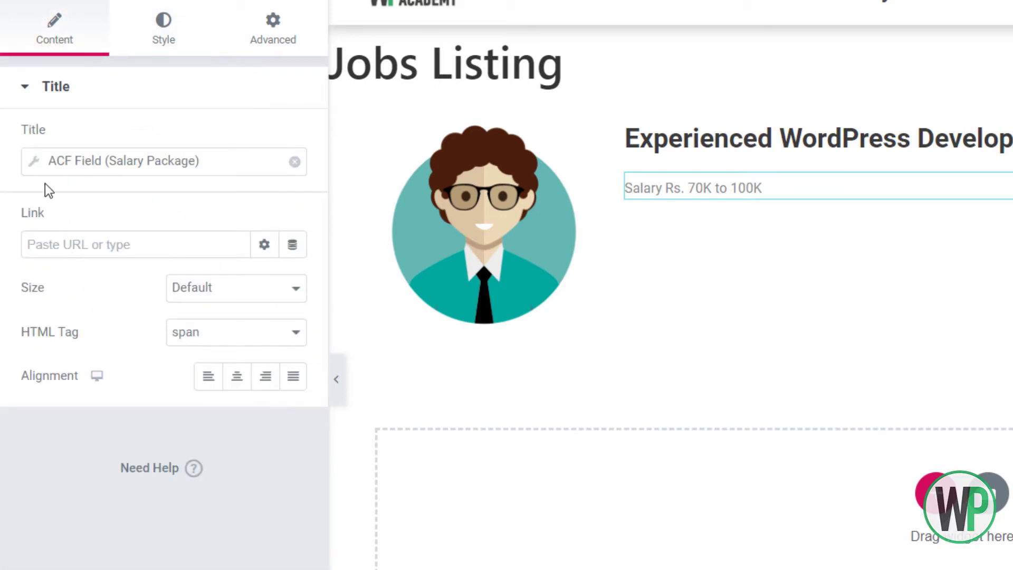
click(33, 162)
click(30, 165)
click(31, 166)
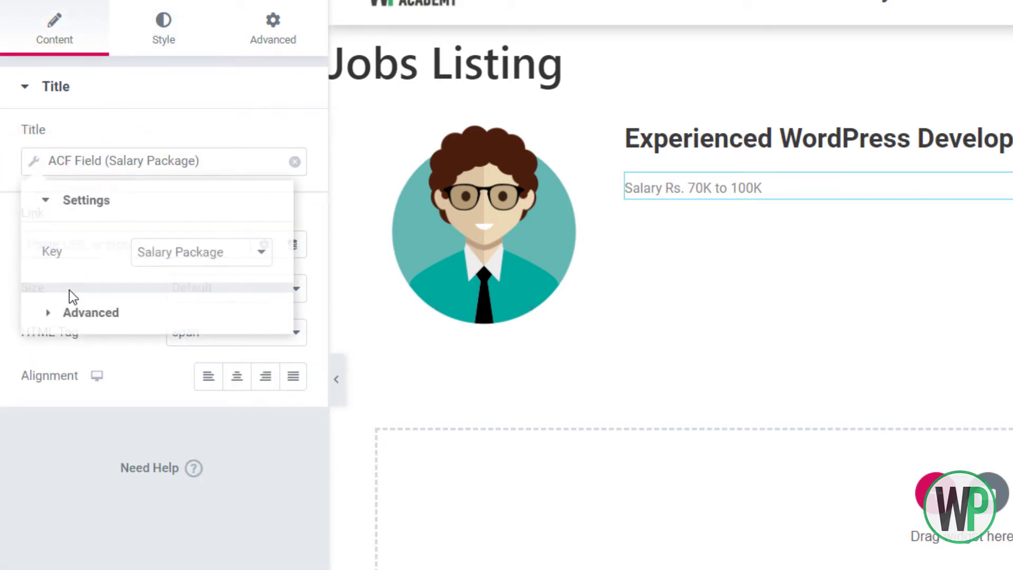
click(79, 311)
drag(175, 311, 133, 310)
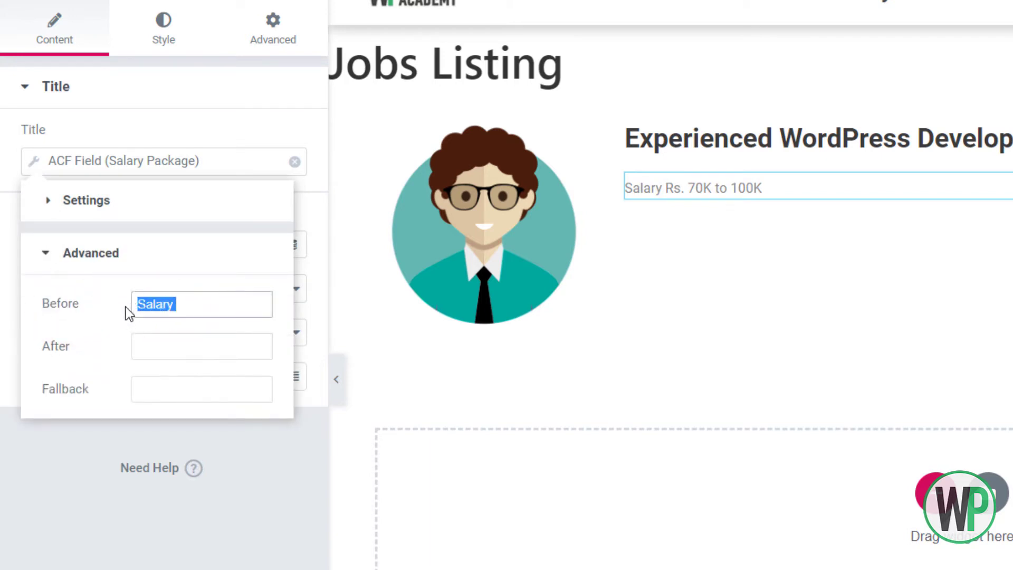
click(160, 303)
drag(179, 303, 114, 304)
key(BackSpace)
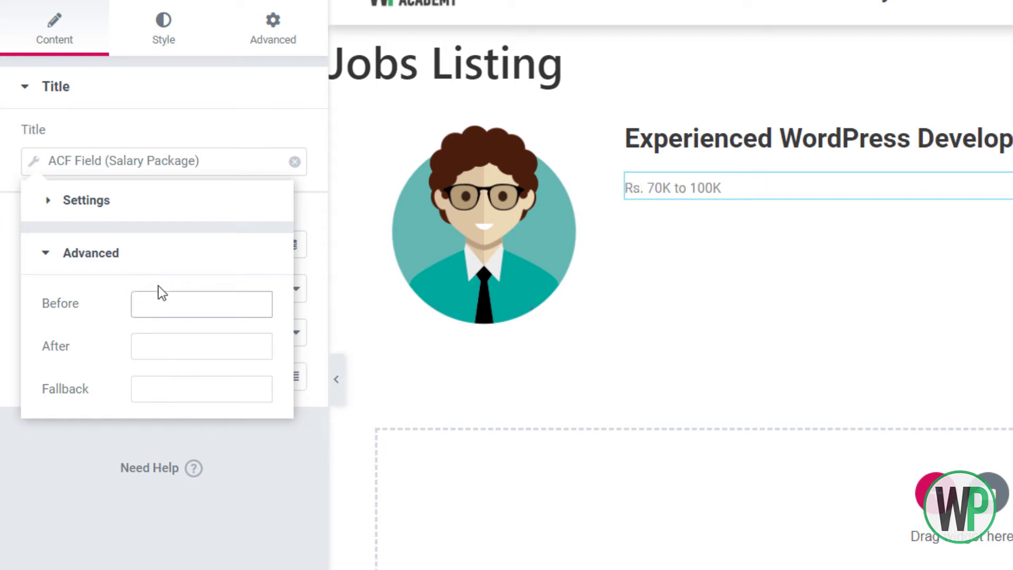
text(<strong>)
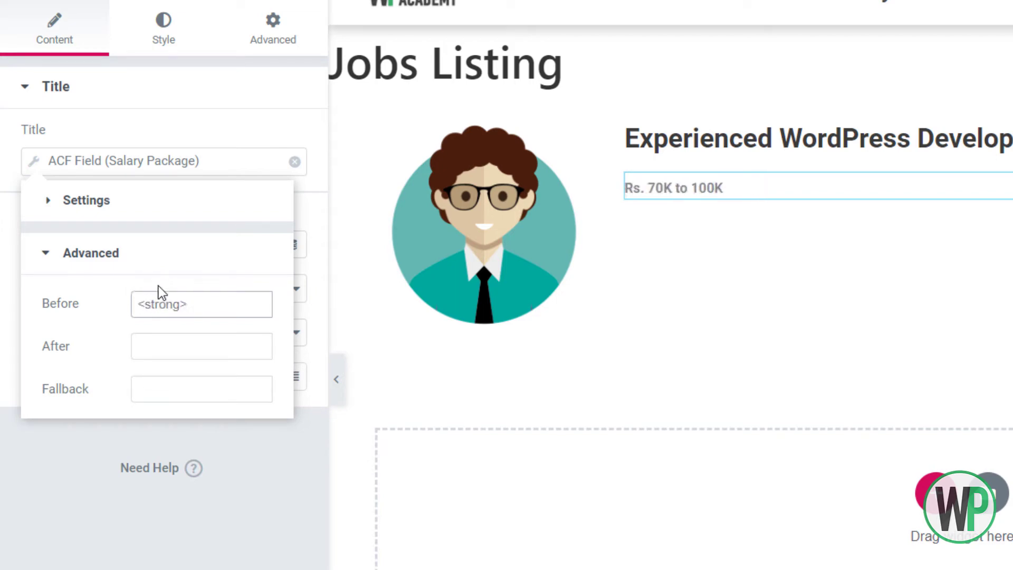
text(Salary M)
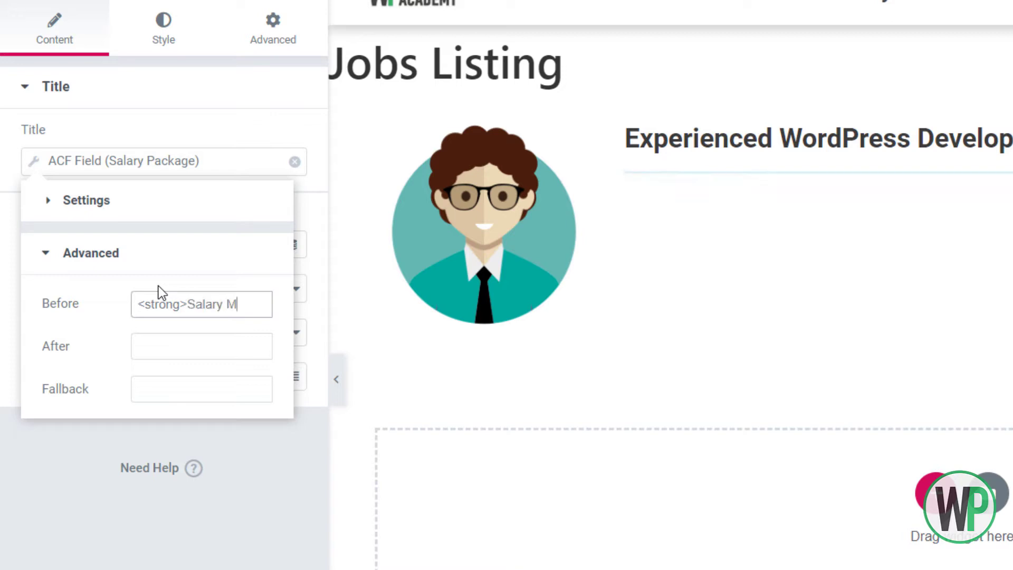
key(BackSpace)
text(<)
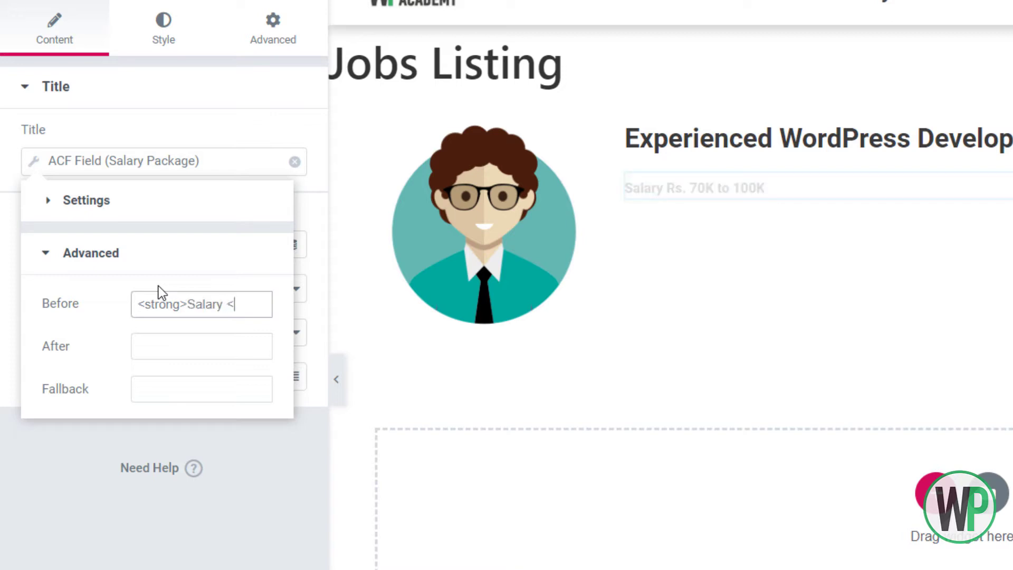
text(/strong>)
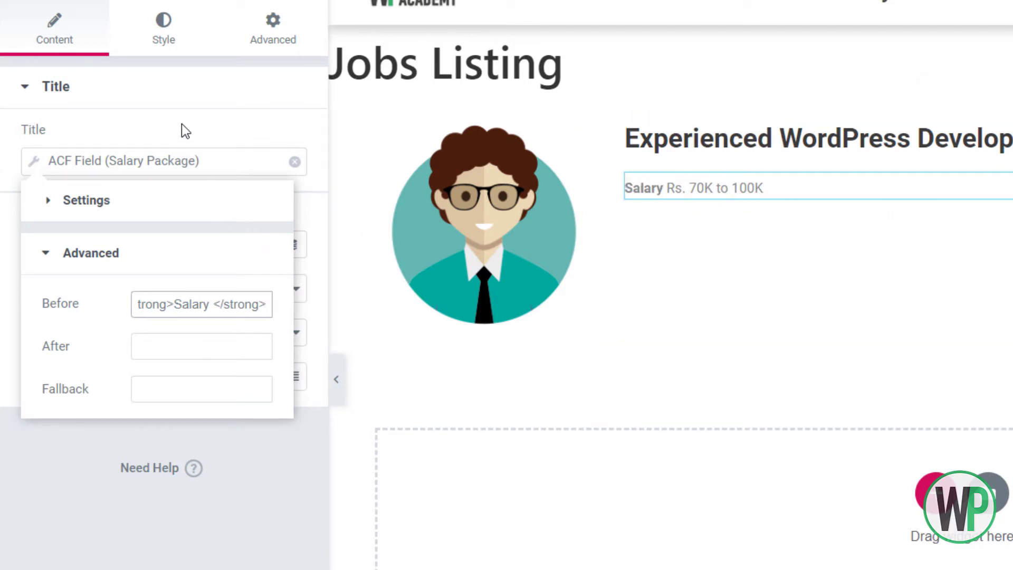
click(179, 94)
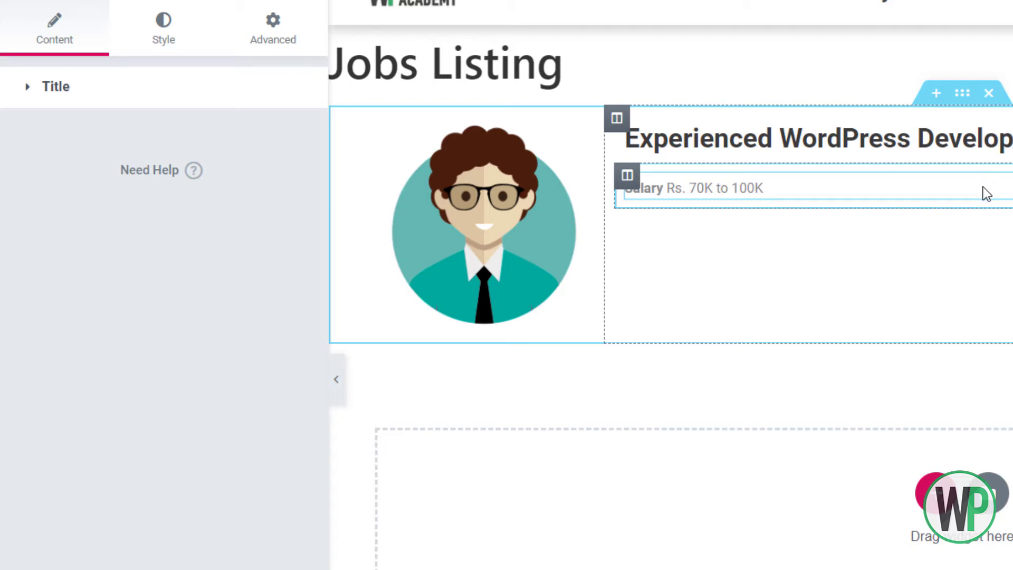
Step: Set the salary heading's positioning width to Inline (auto)
click(994, 204)
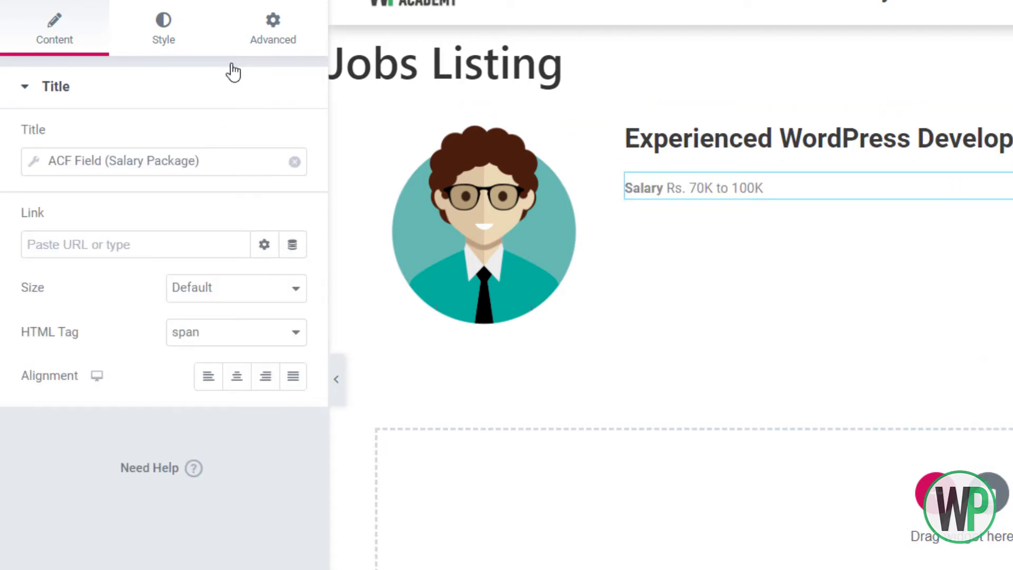
click(260, 40)
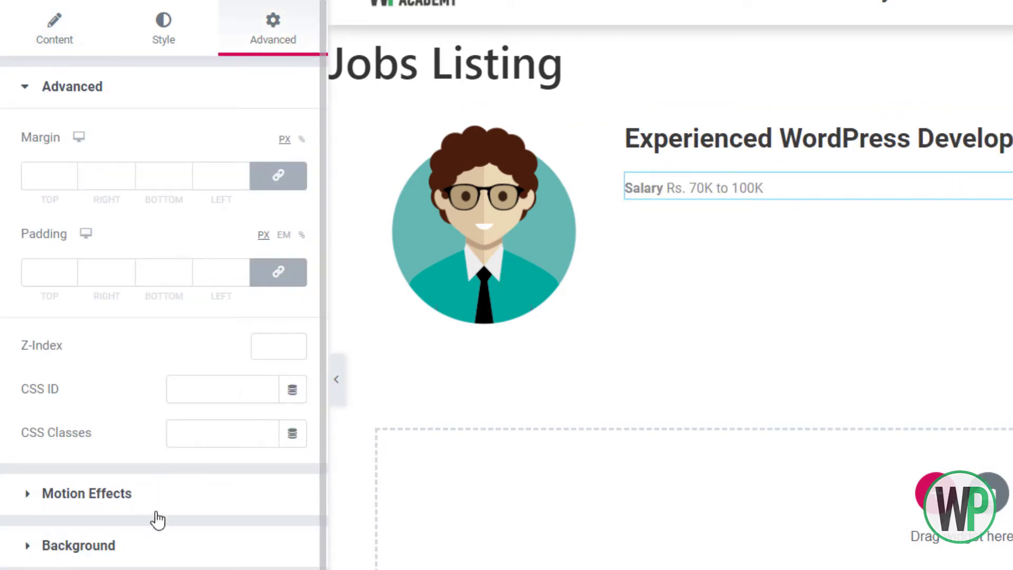
click(190, 569)
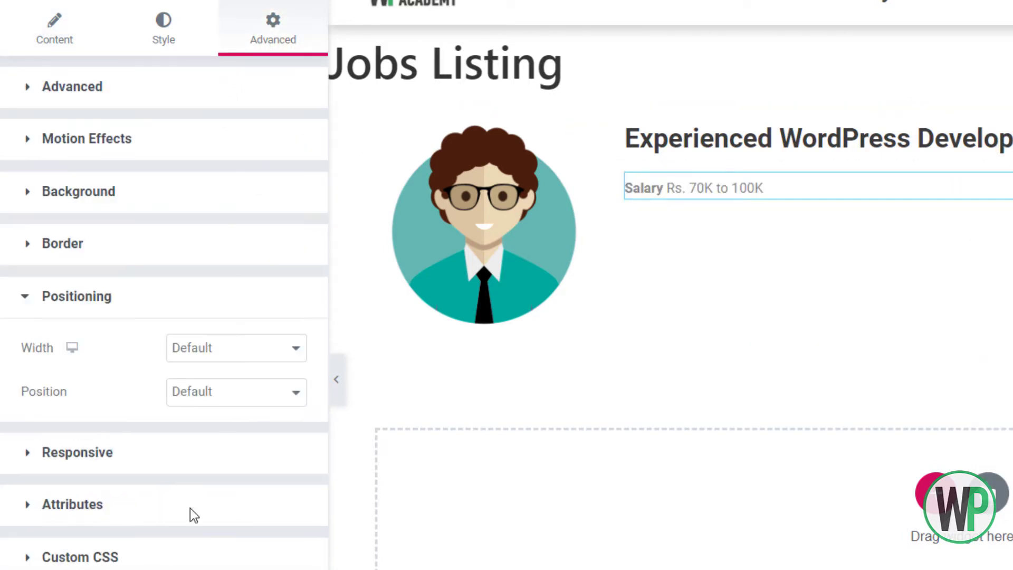
click(233, 350)
click(232, 403)
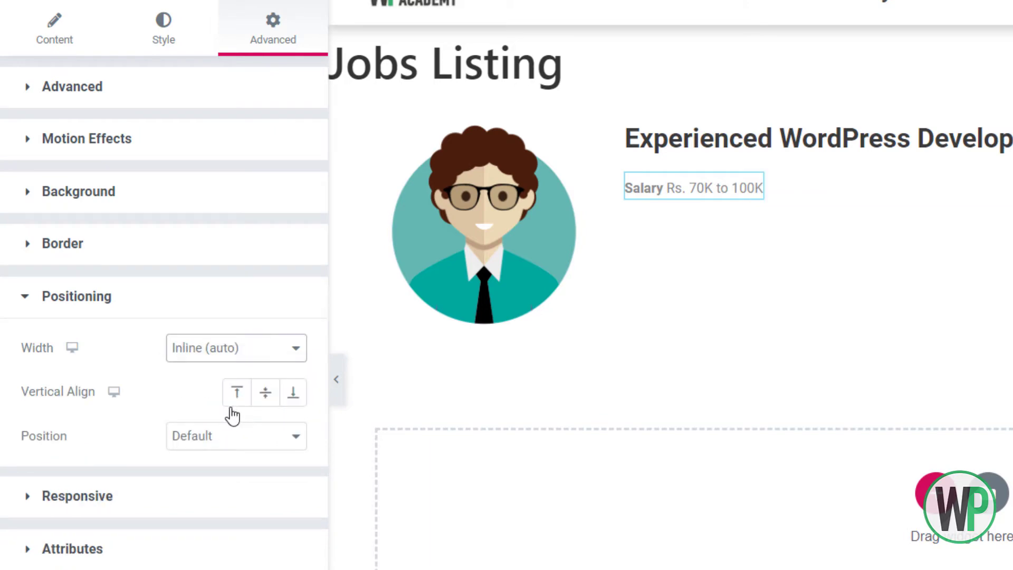
Step: Unlink the salary heading's margins and set only its right margin to 10 px
mouse_move(762, 190)
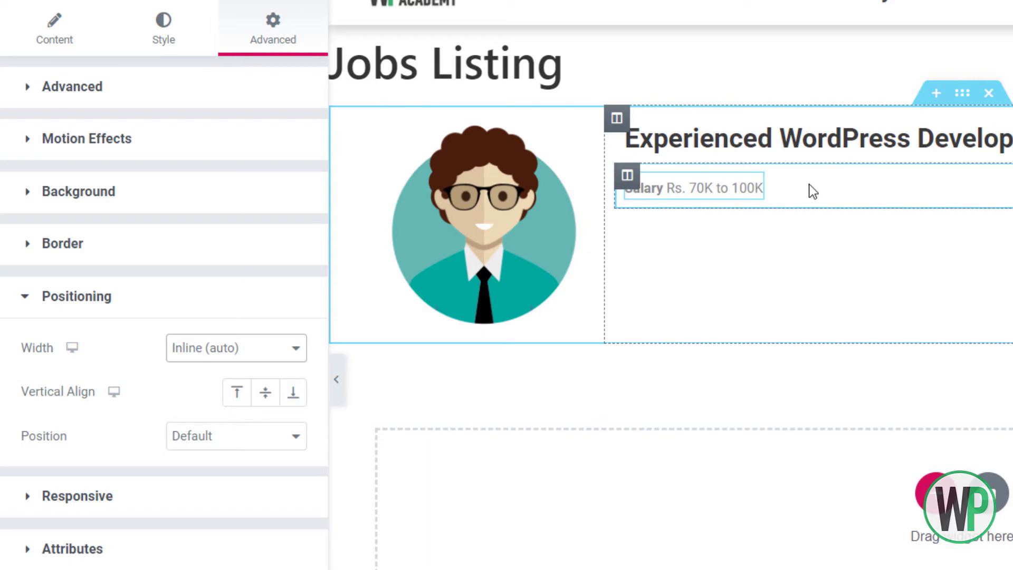
click(217, 95)
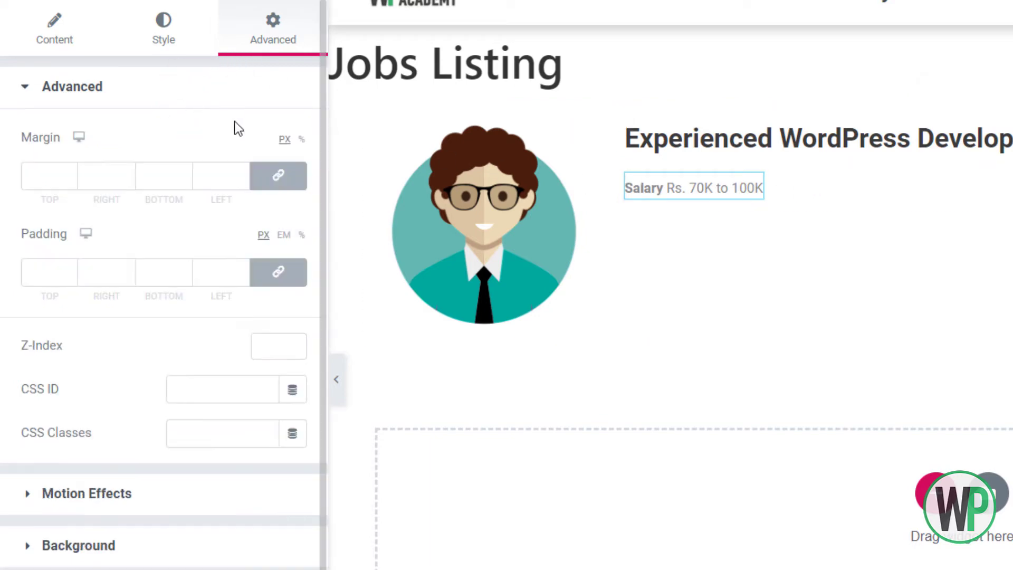
click(277, 178)
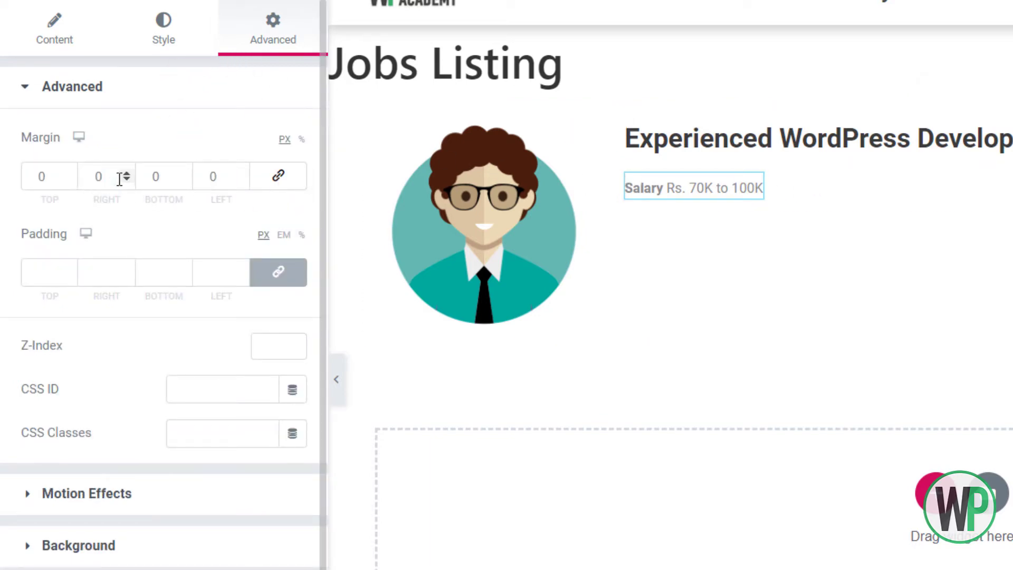
click(85, 177)
text(1)
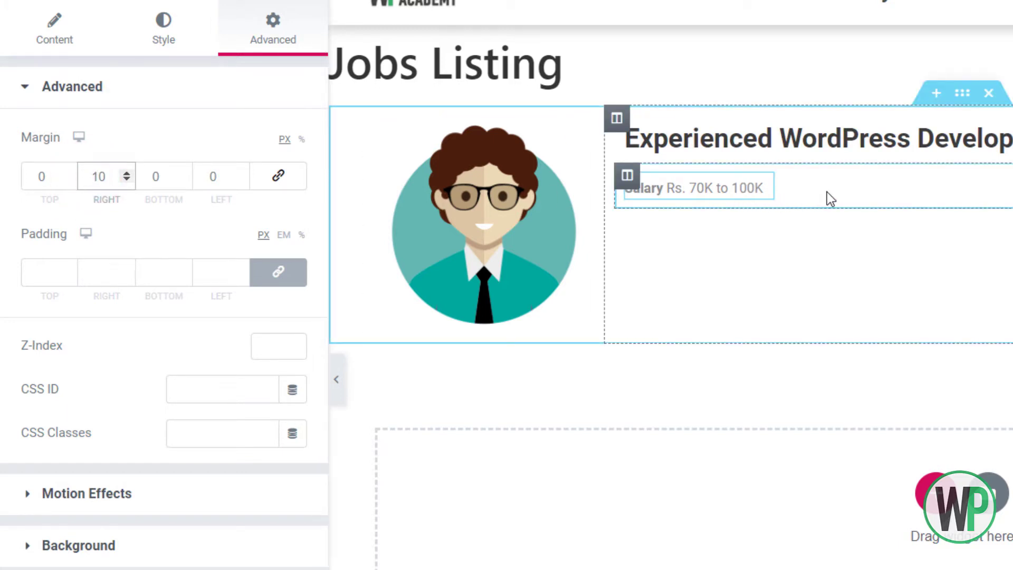
Step: Duplicate the salary heading and switch the copy's ACF field key to Positions
right_click(772, 194)
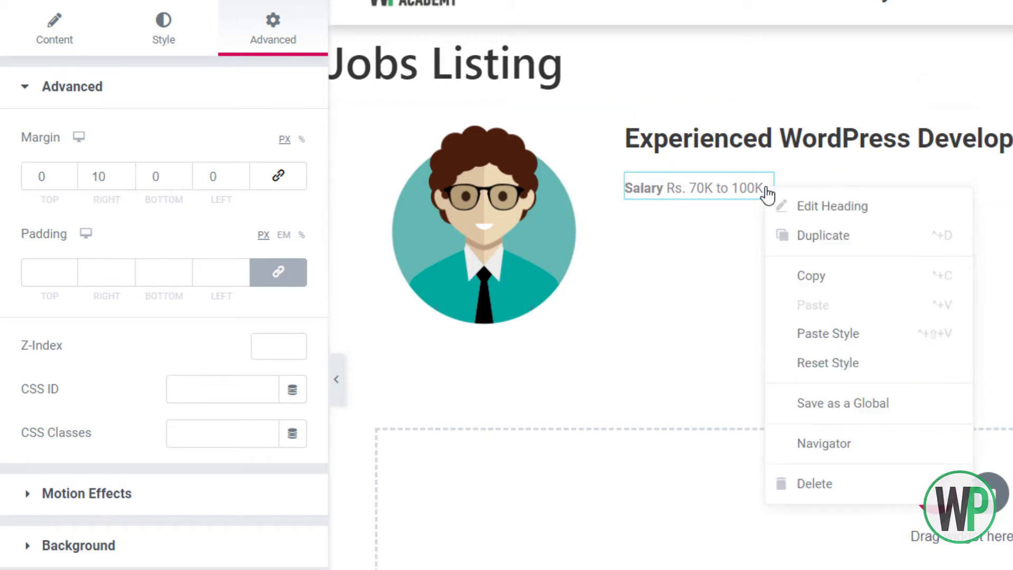
click(810, 235)
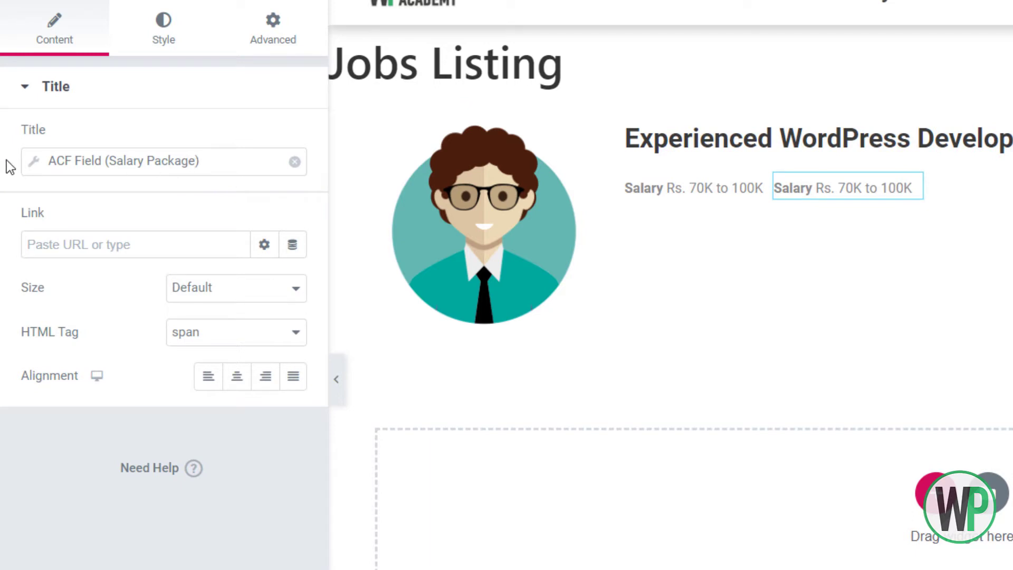
click(31, 161)
click(163, 252)
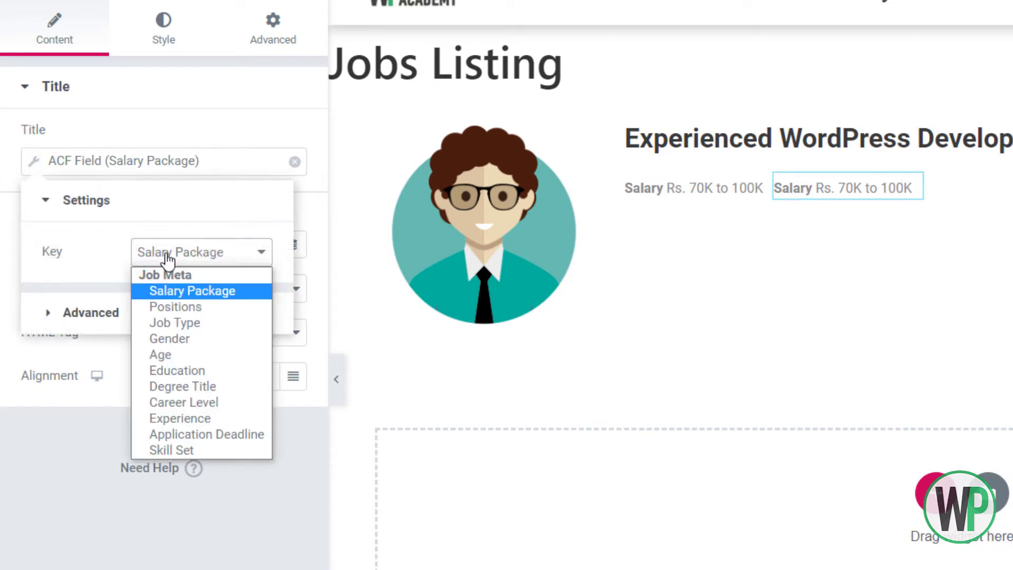
click(187, 310)
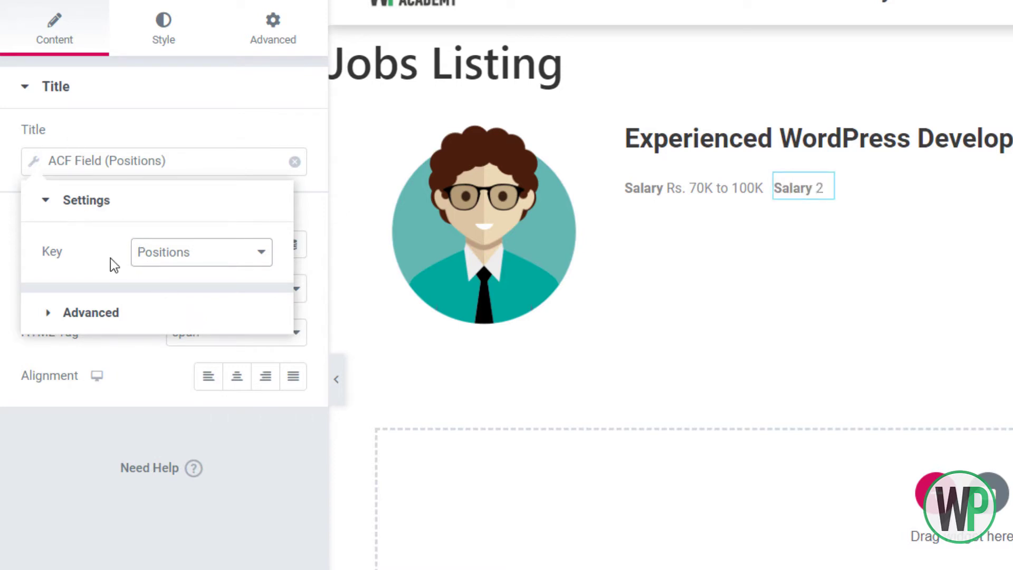
Step: Change the label before the Positions field to "Postions", keeping the strong tags around it
click(73, 312)
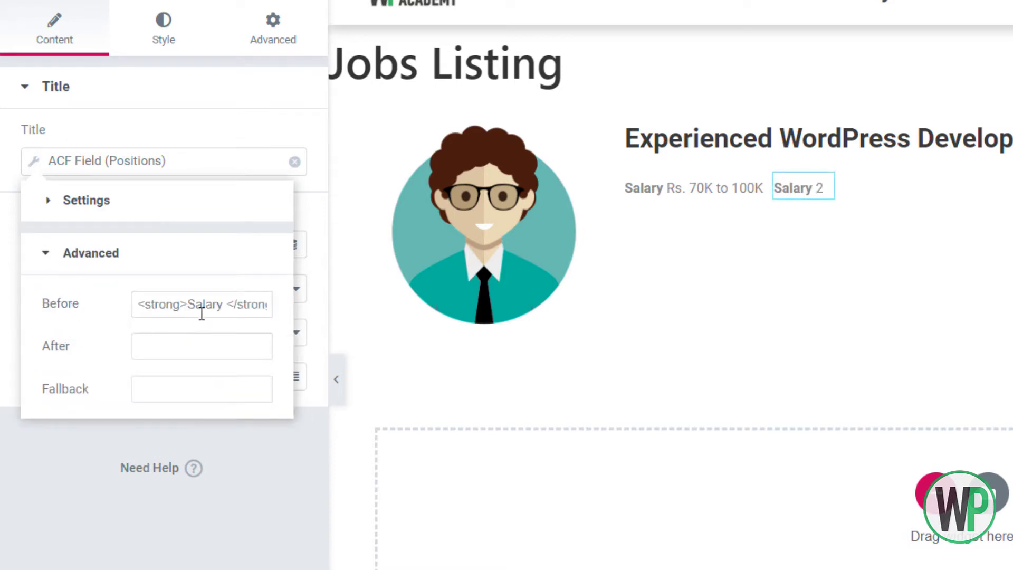
drag(223, 304, 200, 304)
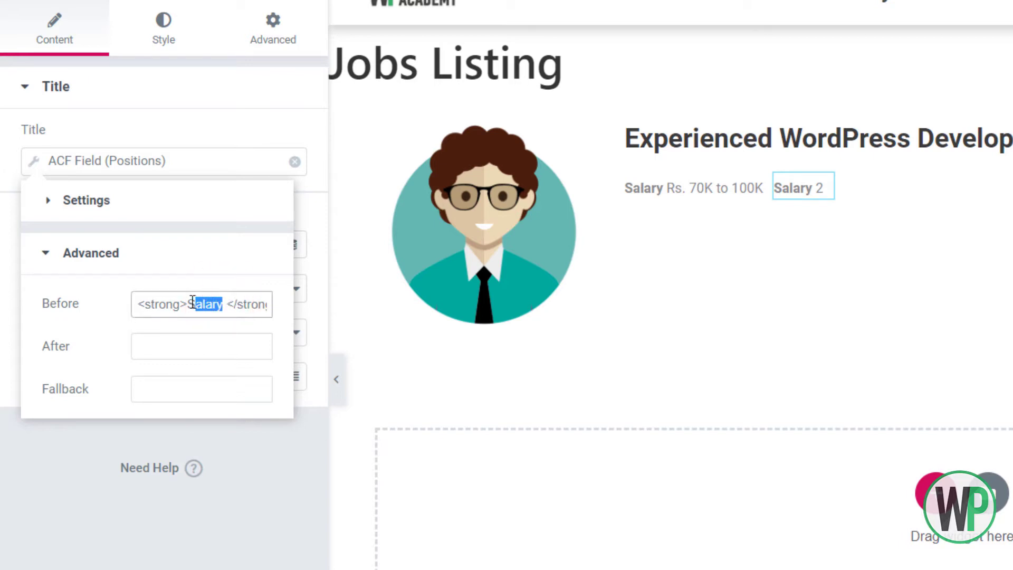
text(Postio)
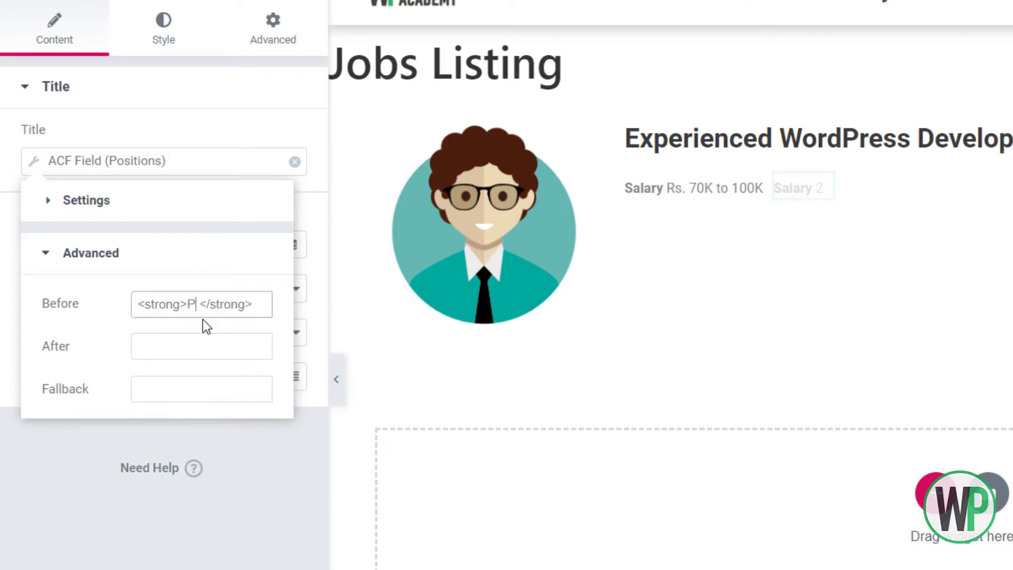
text(ns)
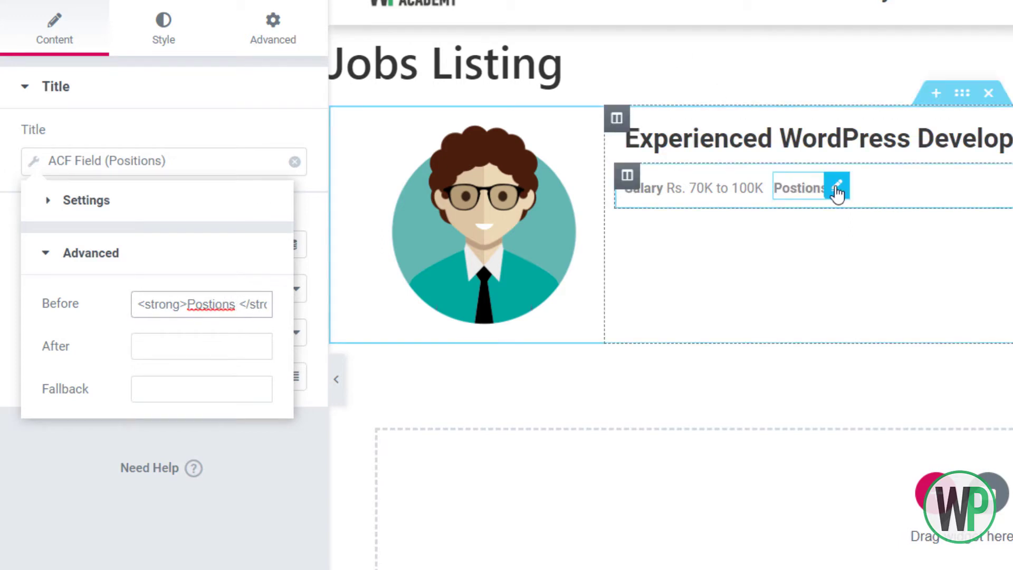
Step: Duplicate the Positions heading and switch the copy's ACF field key to Application Deadline
right_click(836, 186)
click(907, 232)
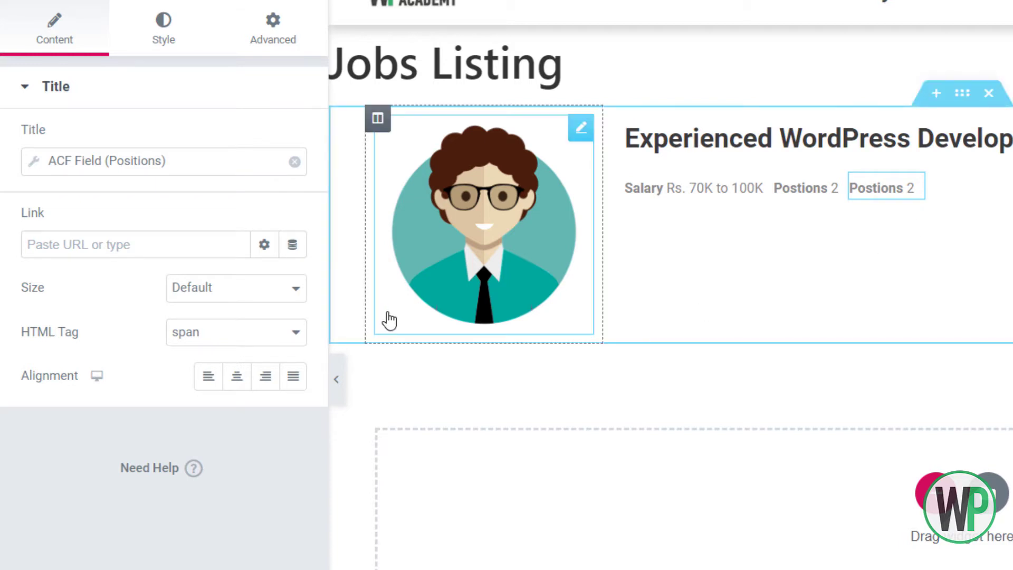
click(36, 162)
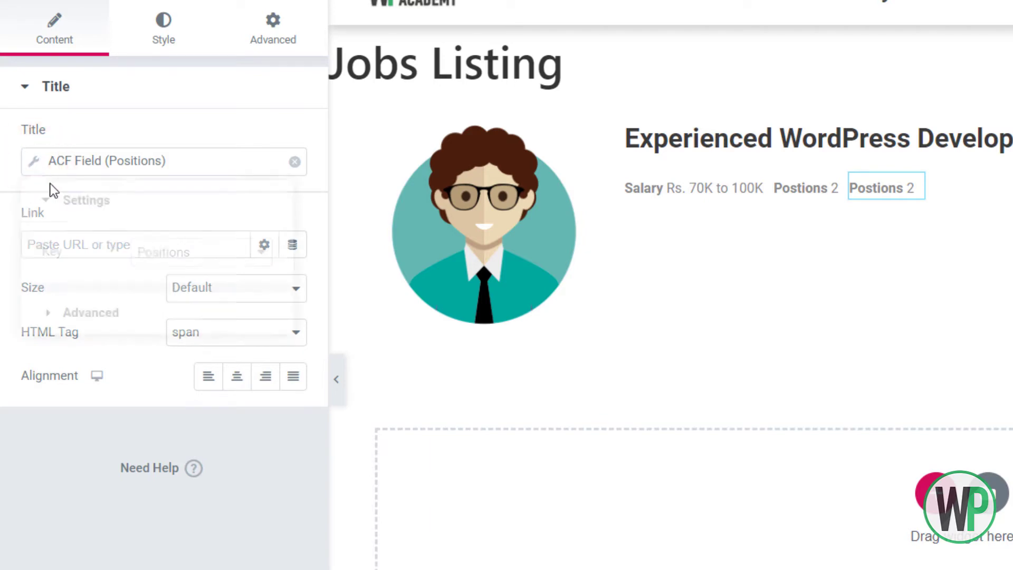
click(64, 315)
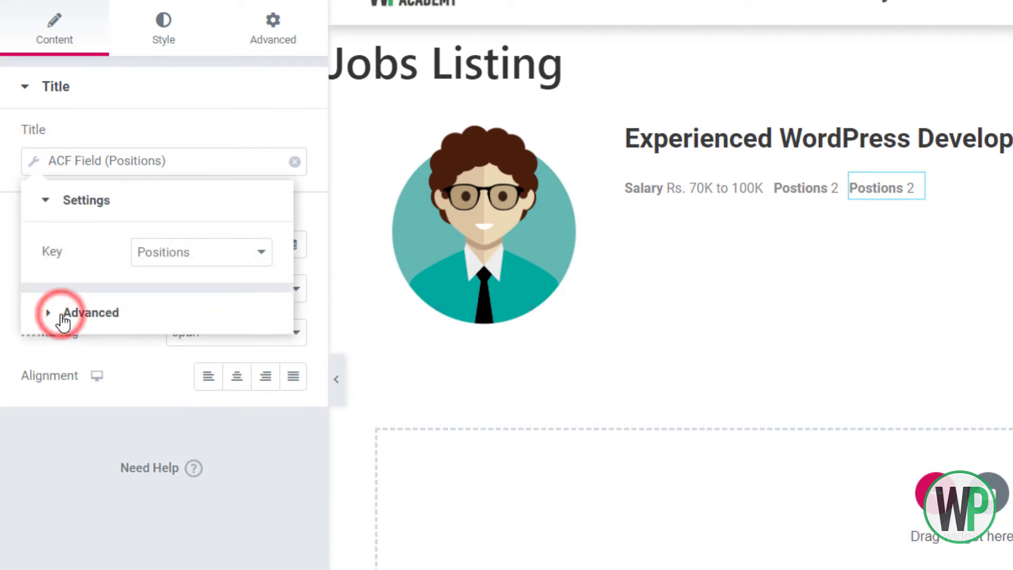
click(82, 201)
click(195, 253)
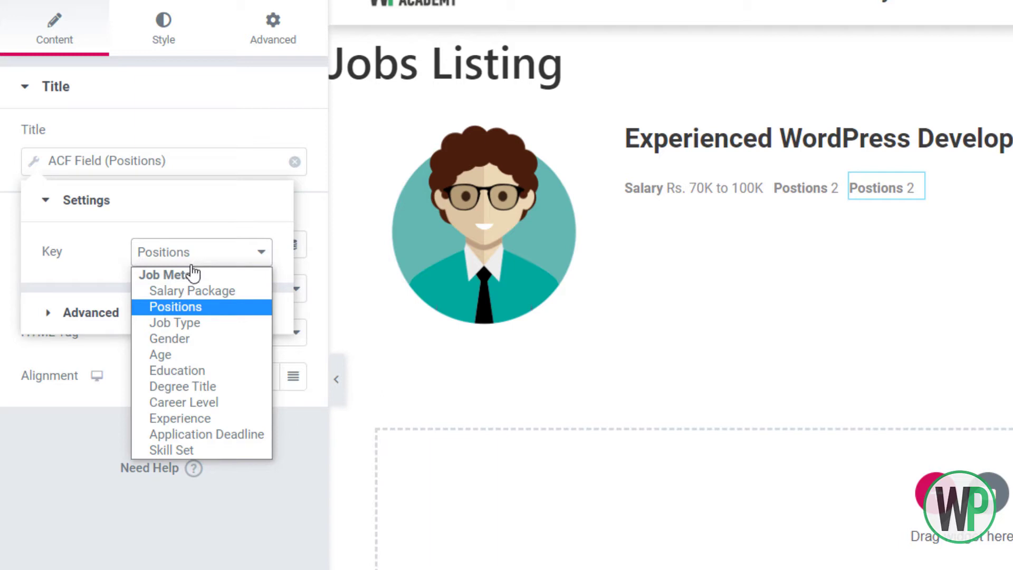
click(244, 437)
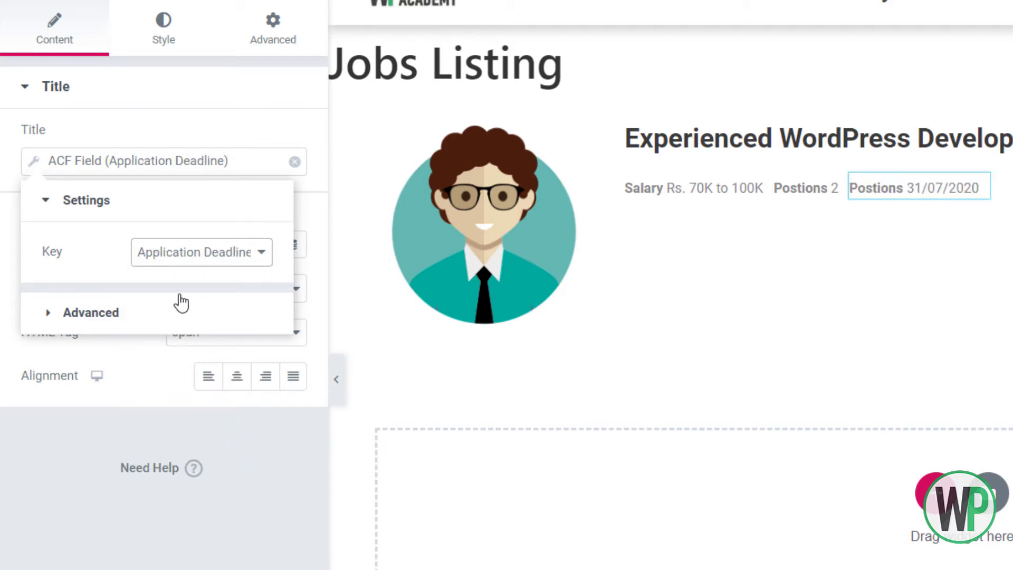
Step: Change the label before the duplicated heading's deadline field to "Application Deadline", keeping the strong tags around it
click(89, 311)
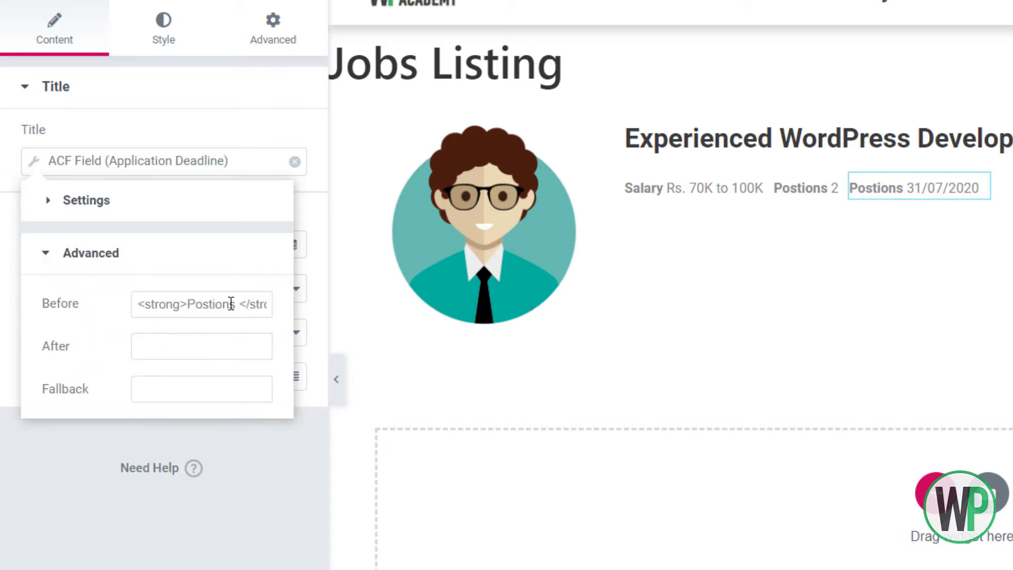
double_click(231, 304)
text(Applica)
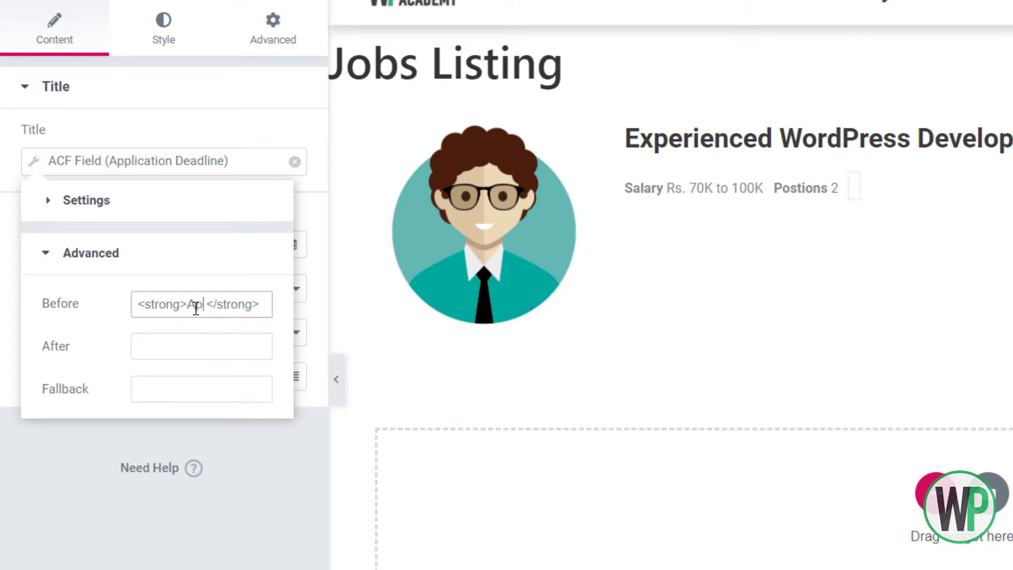
text(tion )
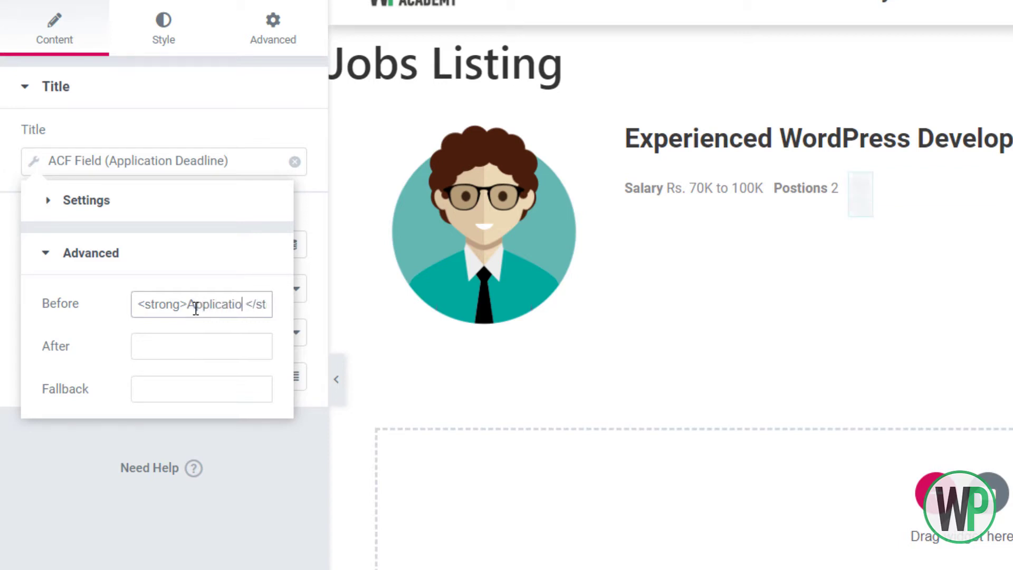
text(Deadline)
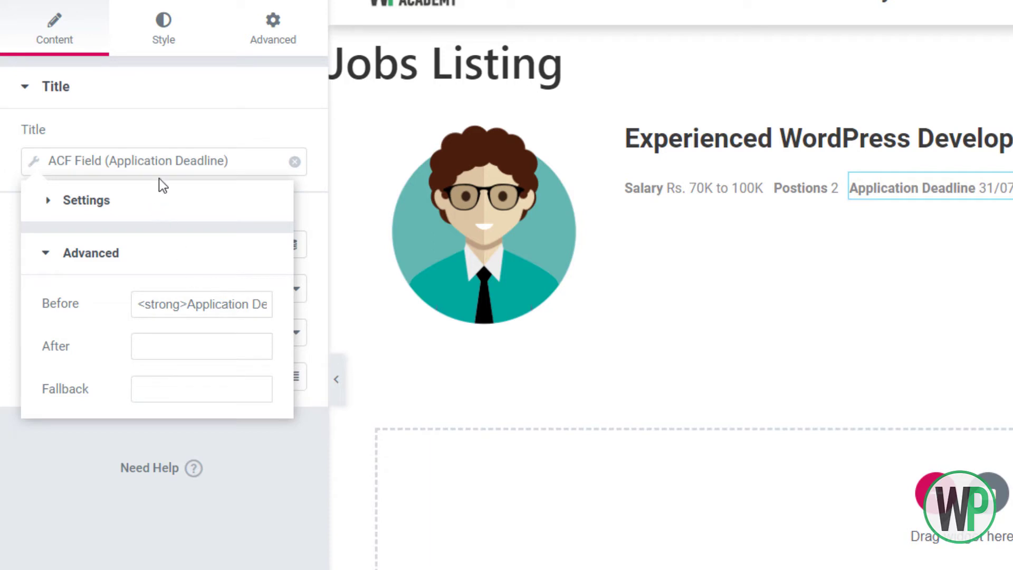
Step: Correct the label before the Positions field to "Positions", keeping its strong tags
right_click(790, 185)
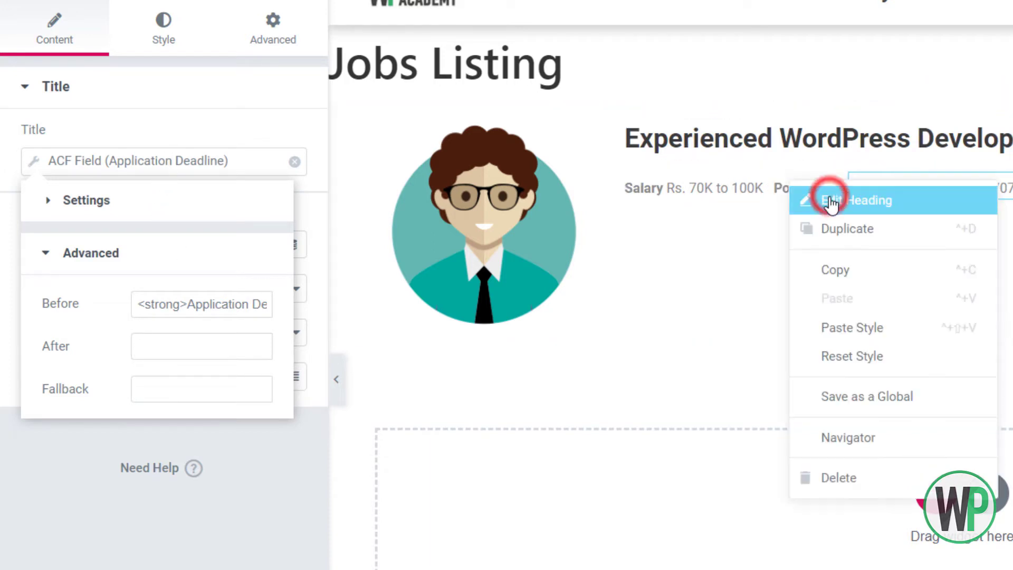
click(830, 201)
click(31, 154)
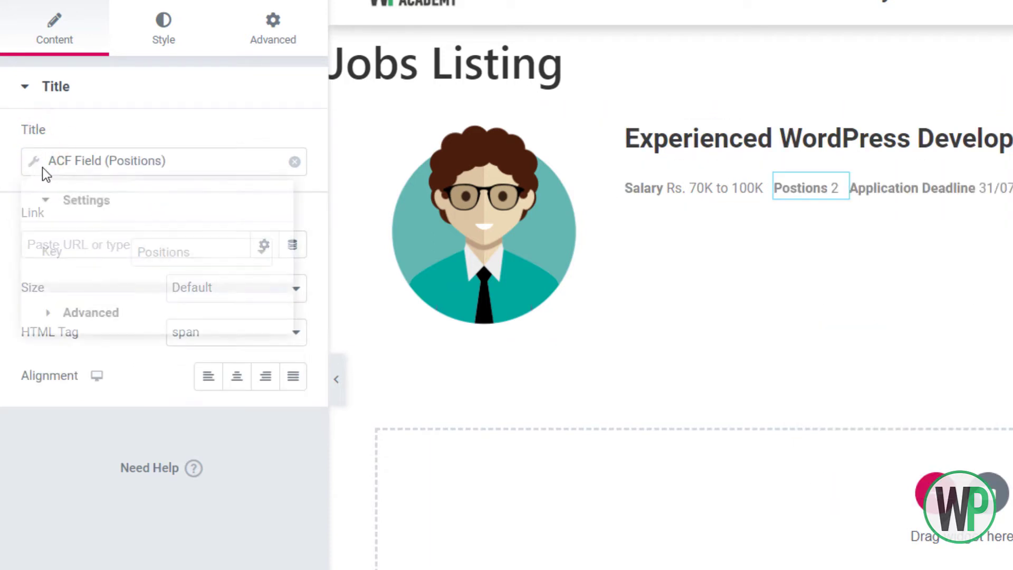
click(113, 311)
click(217, 313)
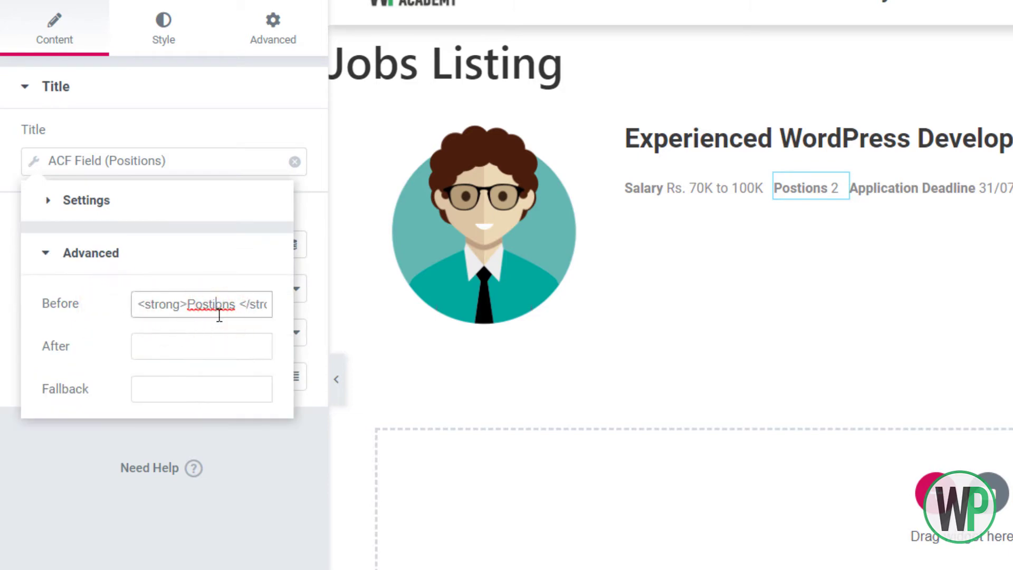
right_click(219, 310)
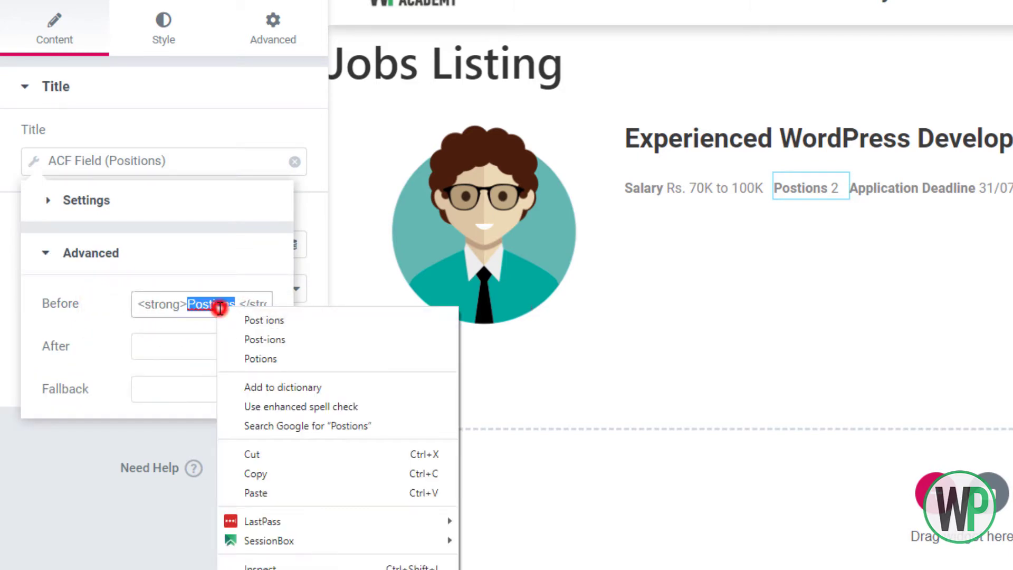
key(Escape)
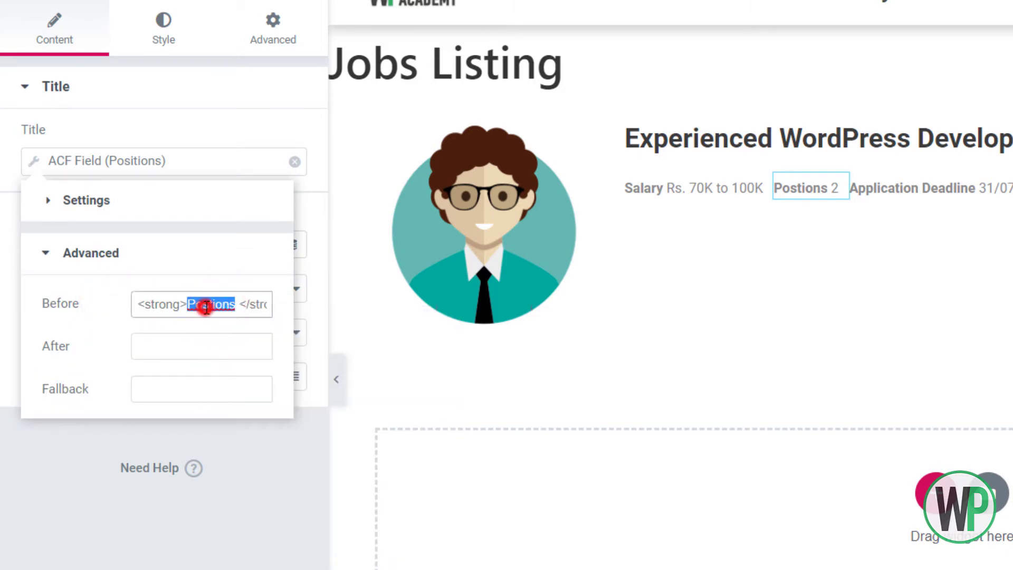
click(205, 307)
text(i)
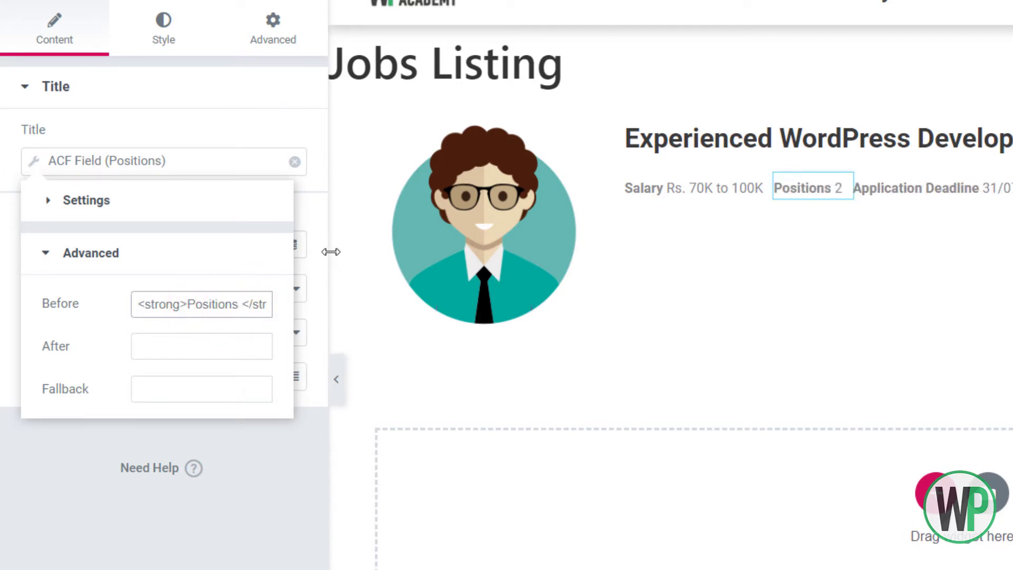
Step: Set the vertical alignment of the inner section holding the salary, positions and deadline fields to Middle
click(1008, 165)
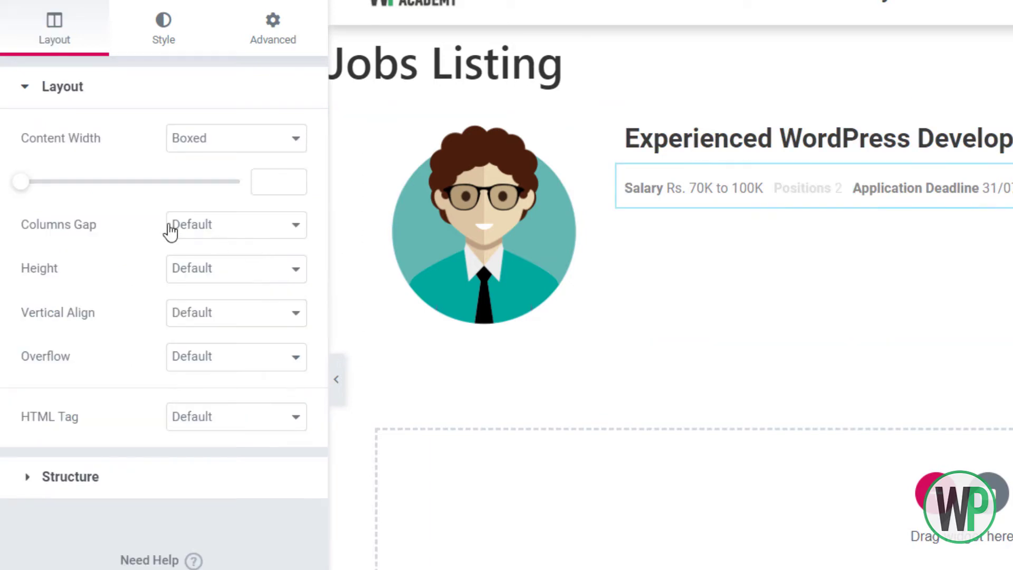
click(232, 319)
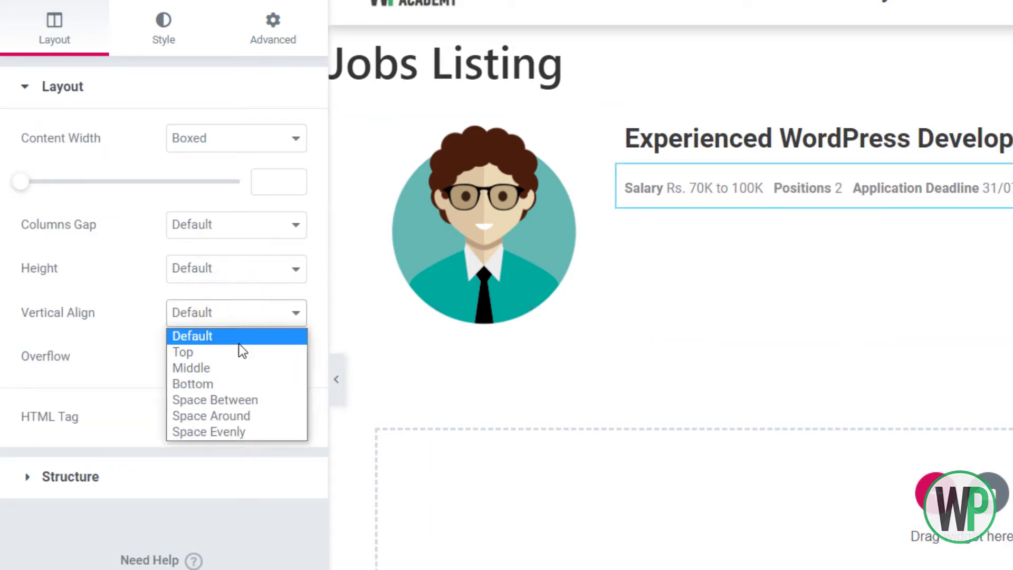
click(246, 369)
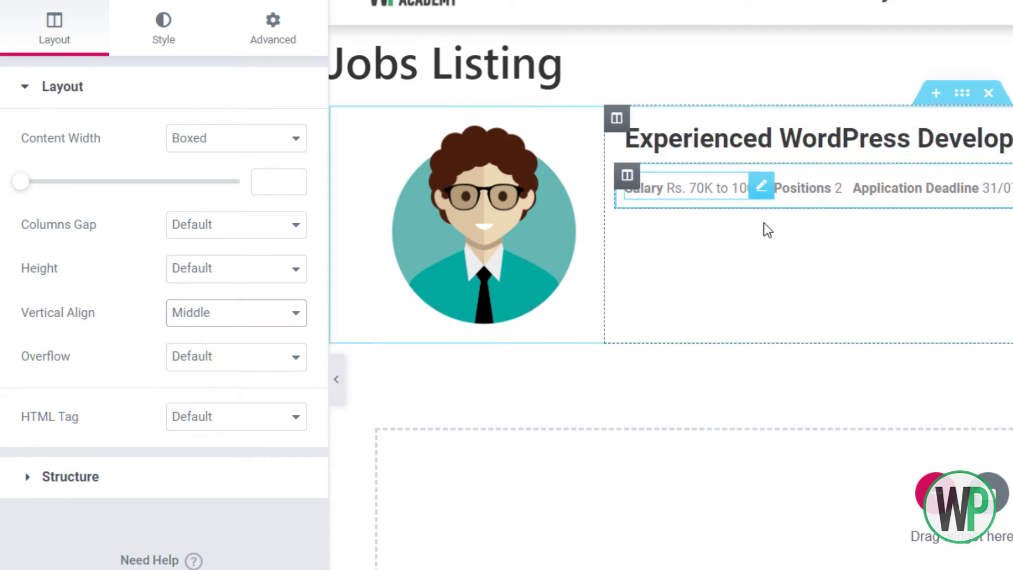
Step: Add an inner section below the salary row and delete one of its two columns
click(193, 51)
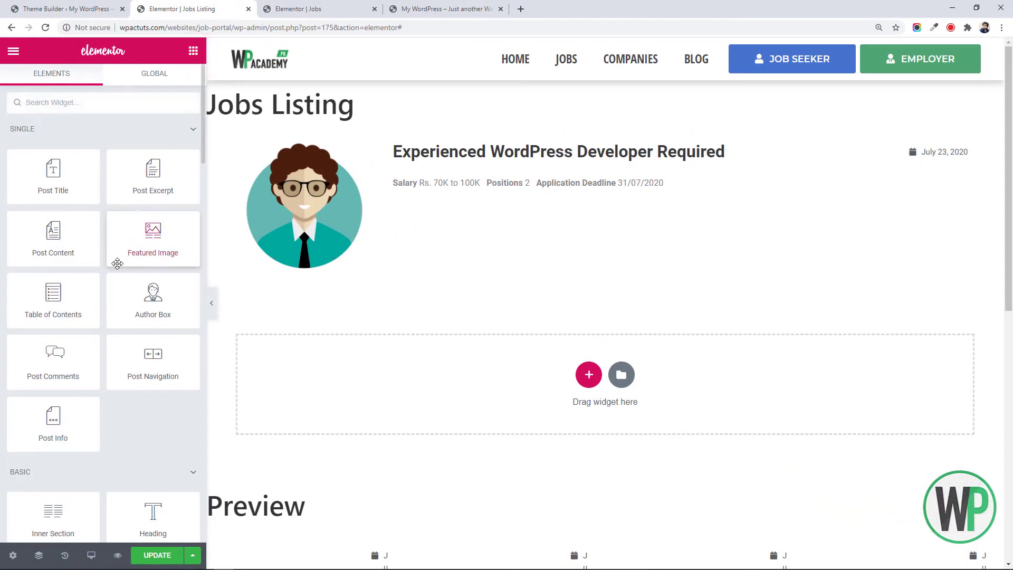
drag(78, 500, 486, 199)
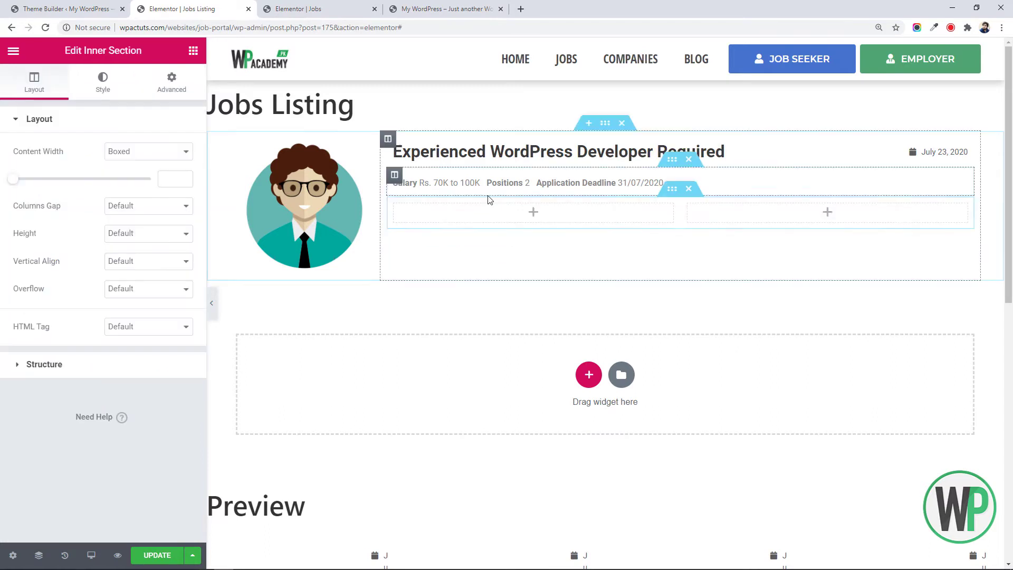
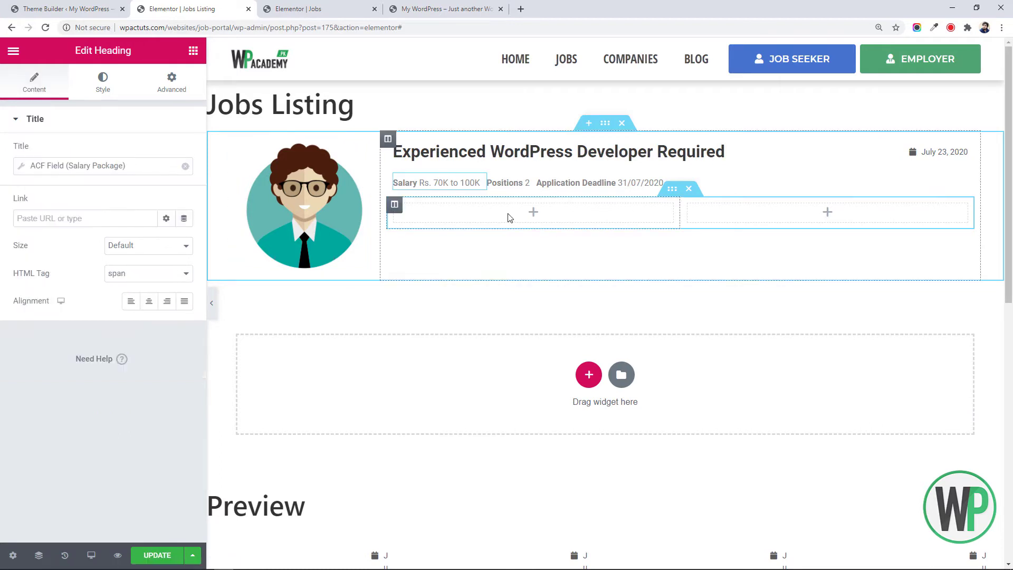
click(508, 212)
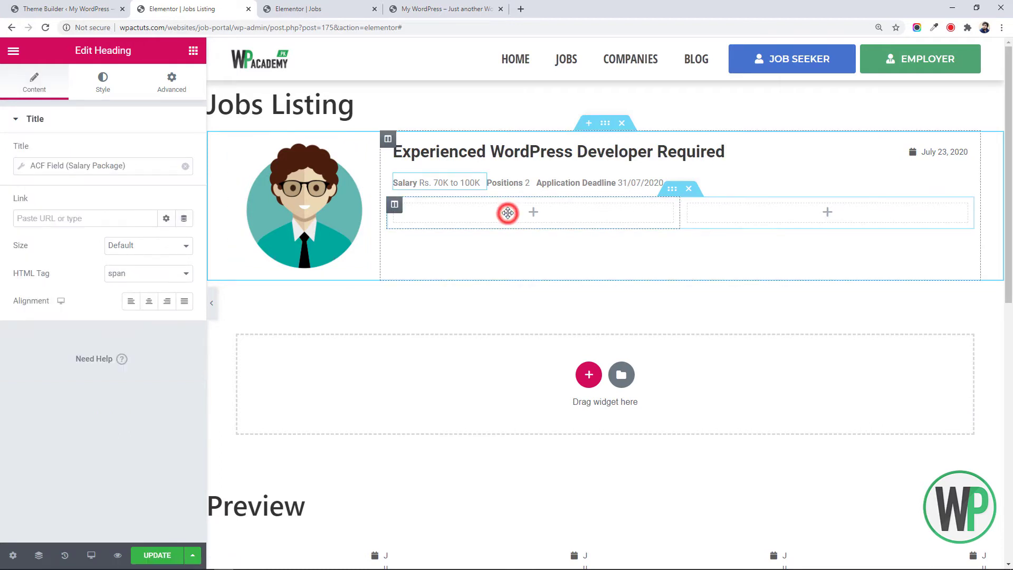
click(507, 212)
right_click(406, 213)
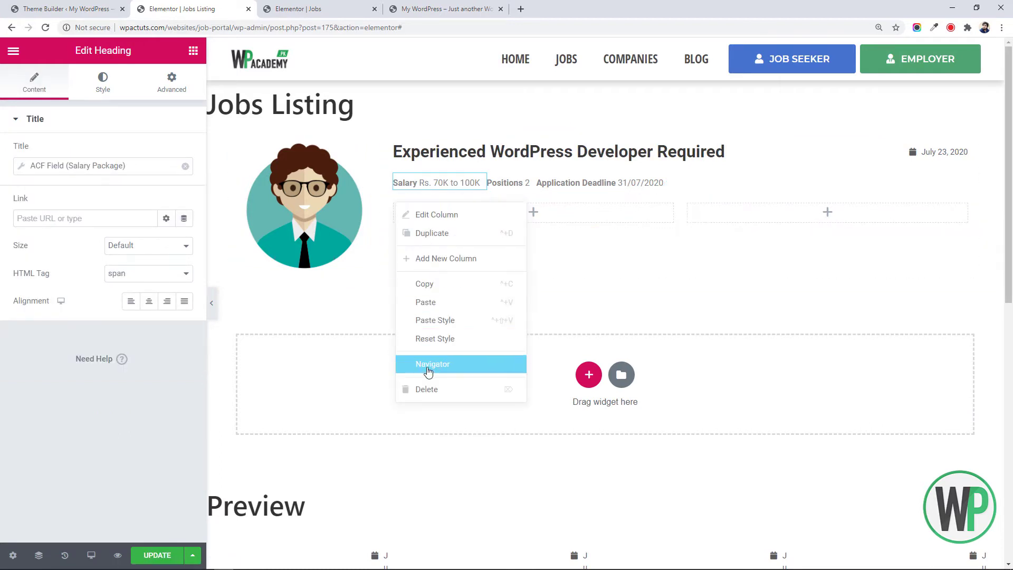
click(432, 386)
Step: Place a Text Editor widget in the single-column inner section below the salary row
click(193, 50)
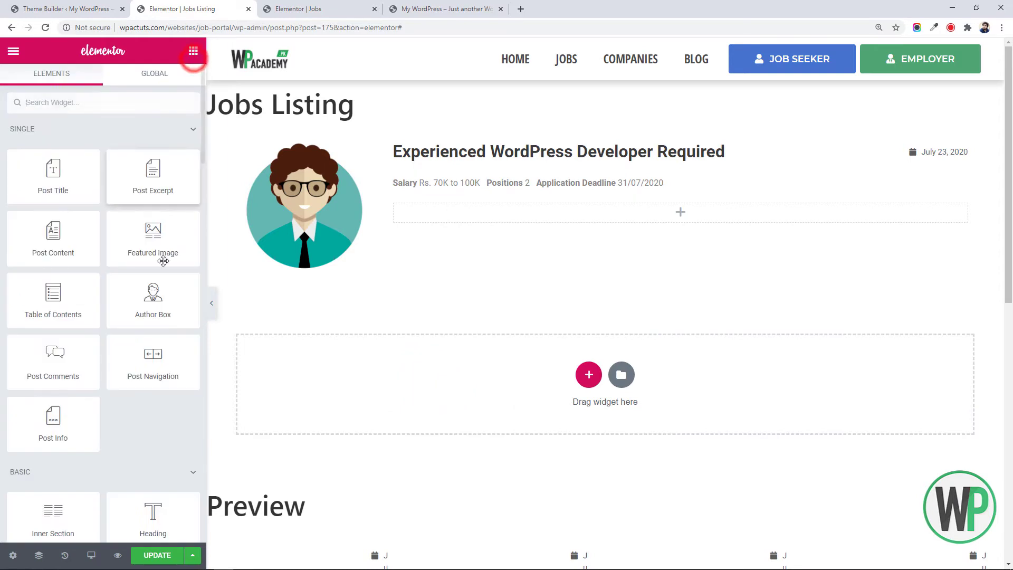
scroll(167, 316, down, 2)
scroll(162, 411, down, 1)
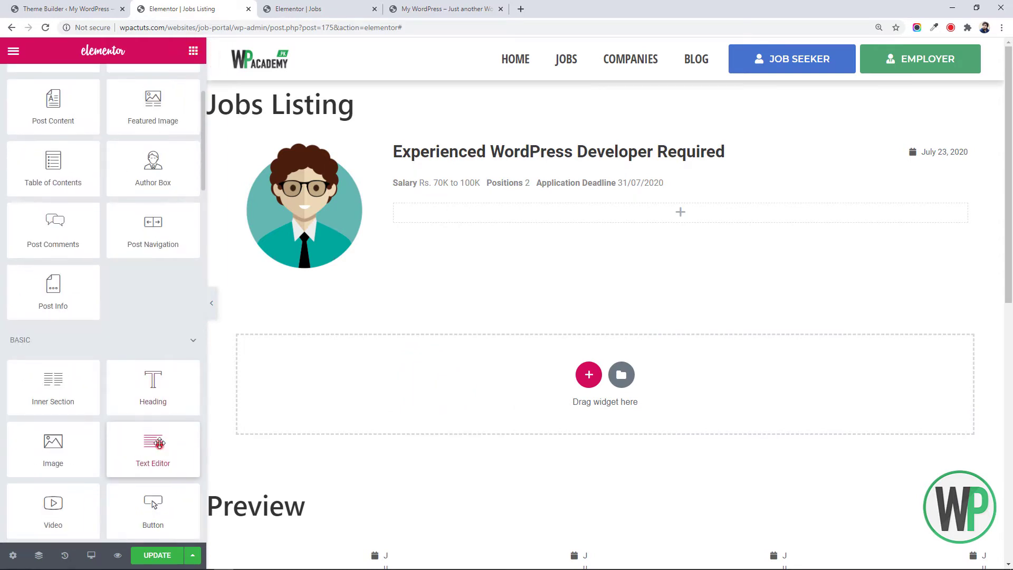
drag(159, 443, 493, 218)
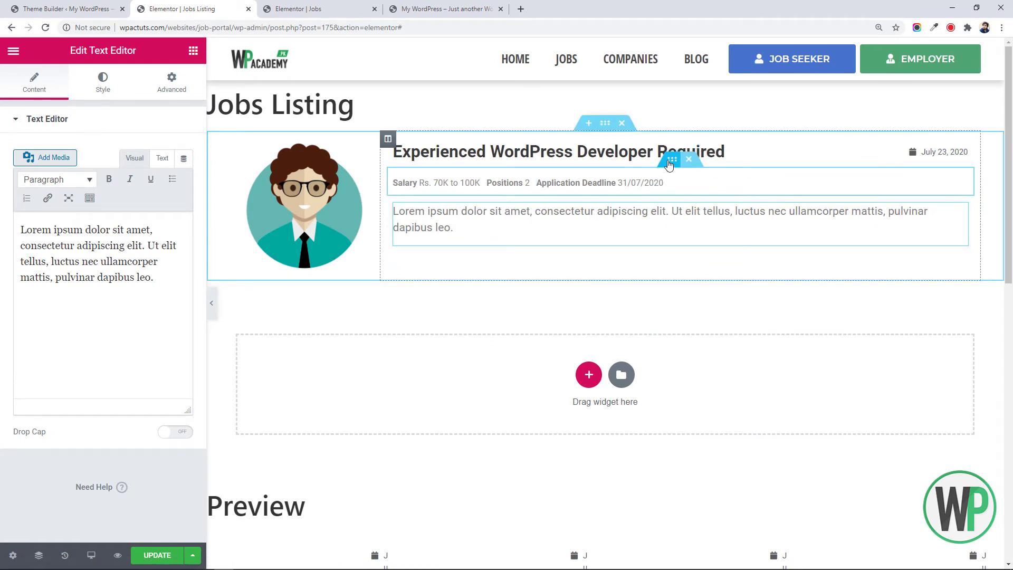
Step: Unlink the margins of the inner section holding the salary row, with top and bottom margins at 0
right_click(668, 165)
click(691, 165)
click(163, 94)
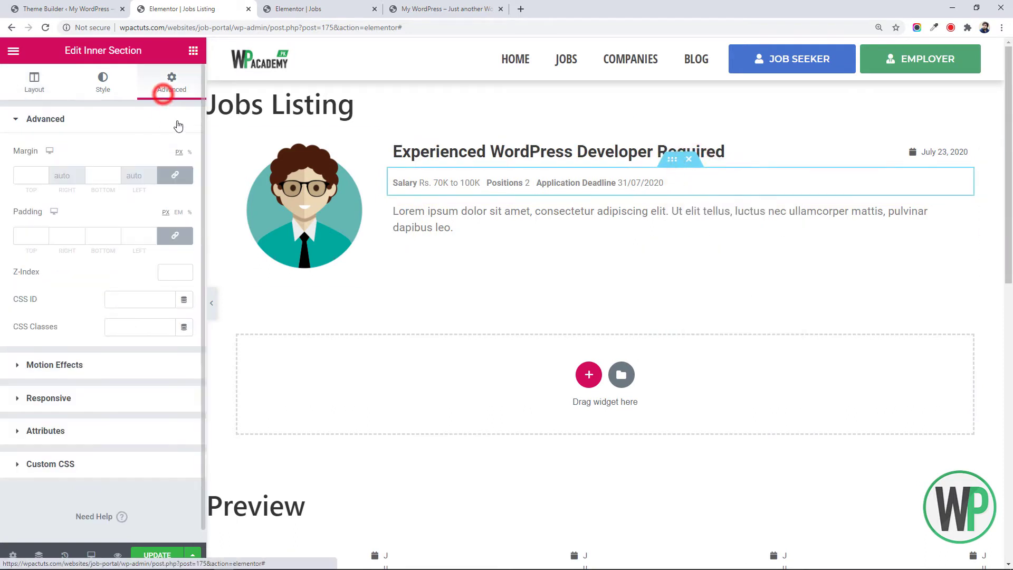
click(174, 175)
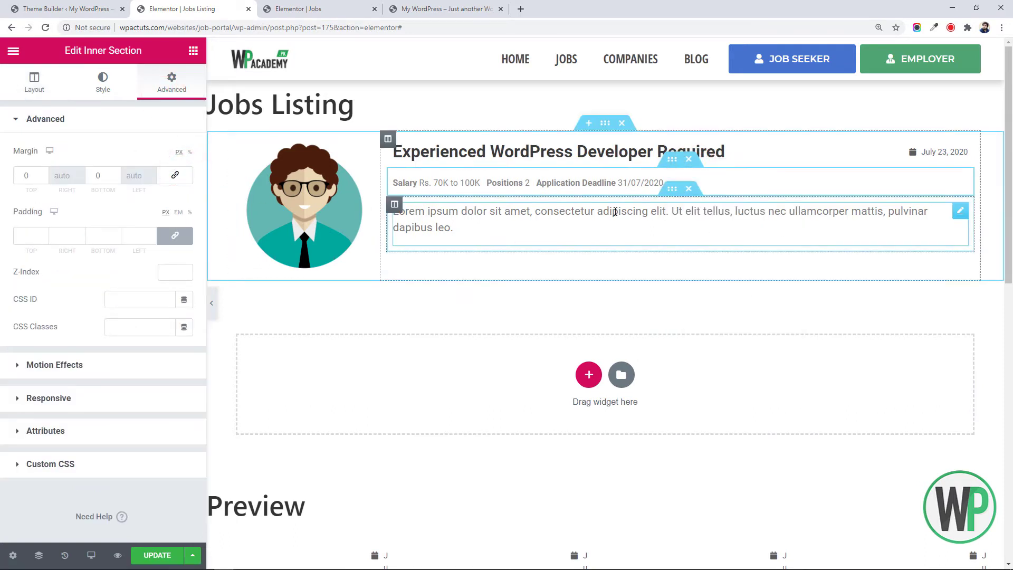
Step: Unlink the margins of the inner section holding the text editor, with top and bottom margins at 0
right_click(672, 190)
click(686, 200)
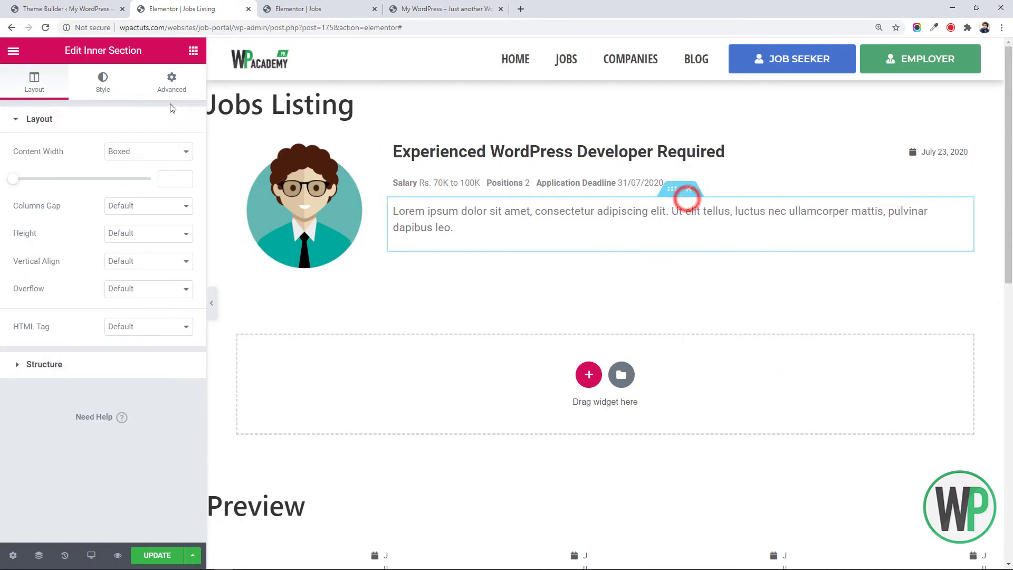
click(171, 84)
click(175, 174)
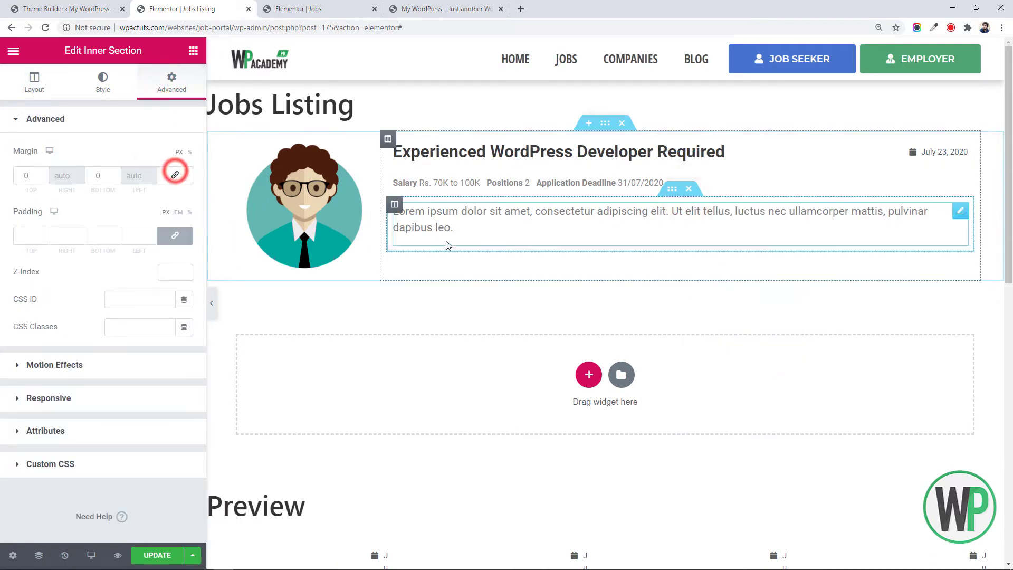
Step: Try an ACF Field dynamic tag as the text editor's content and remove it again
click(446, 221)
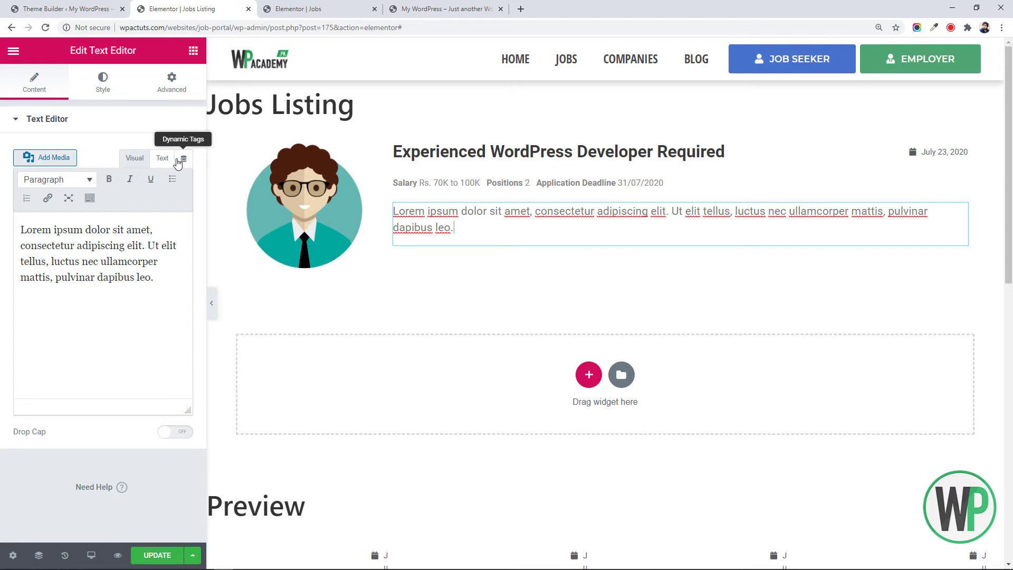
click(184, 158)
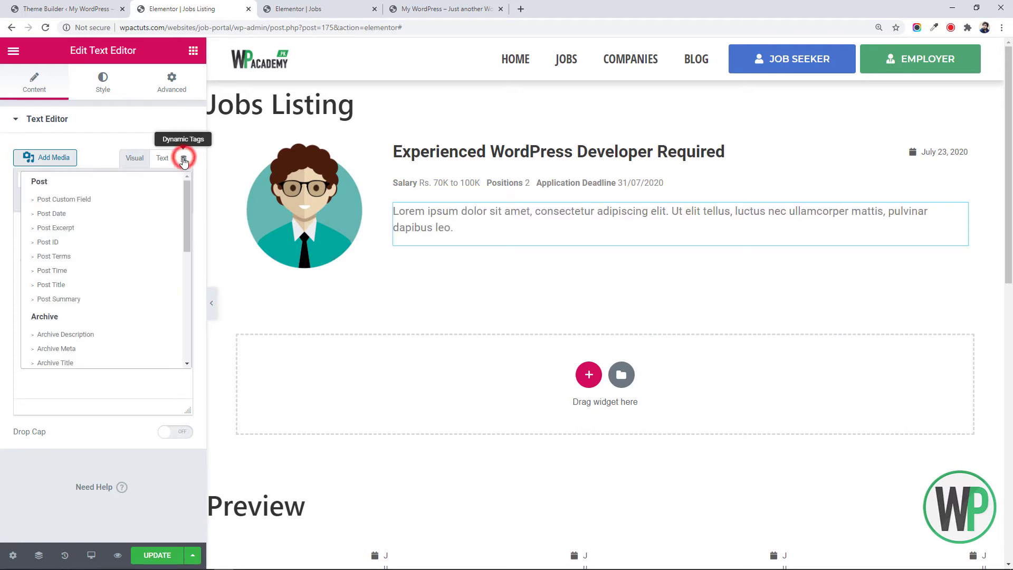
drag(247, 182, 230, 356)
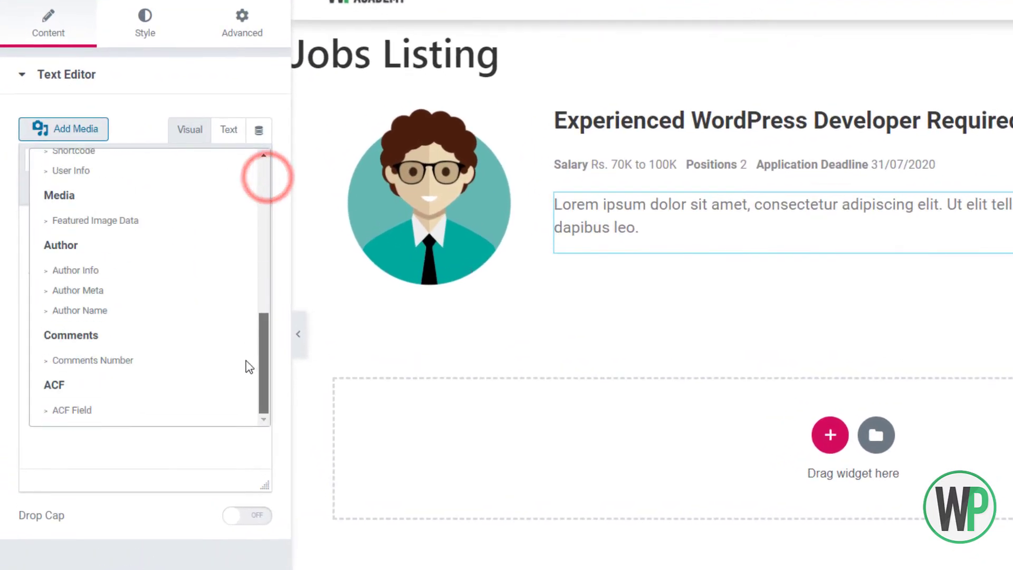
click(124, 399)
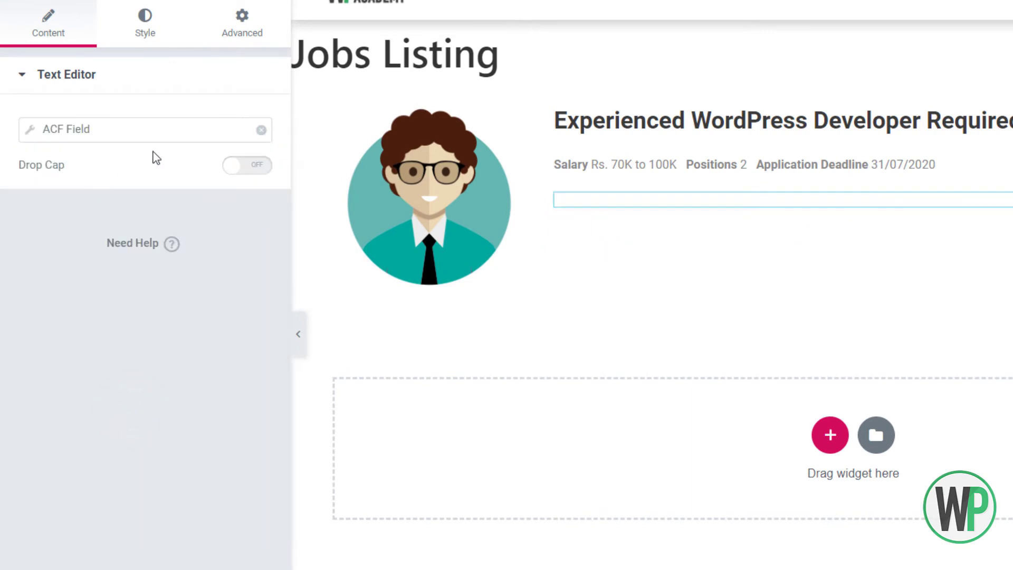
click(264, 130)
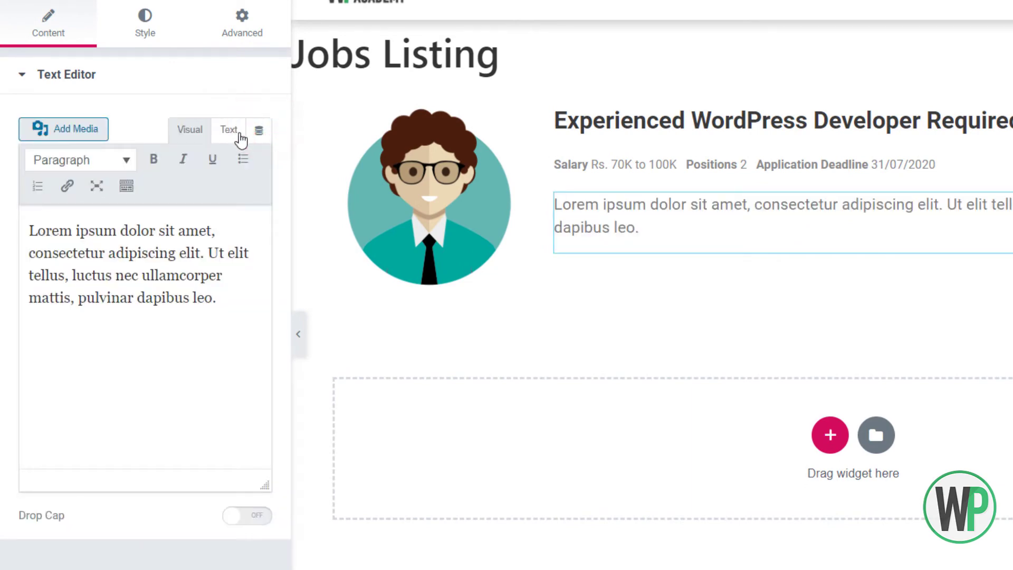
Step: Fill the description text editor dynamically with the Post Summary tag and open its length setting
click(254, 132)
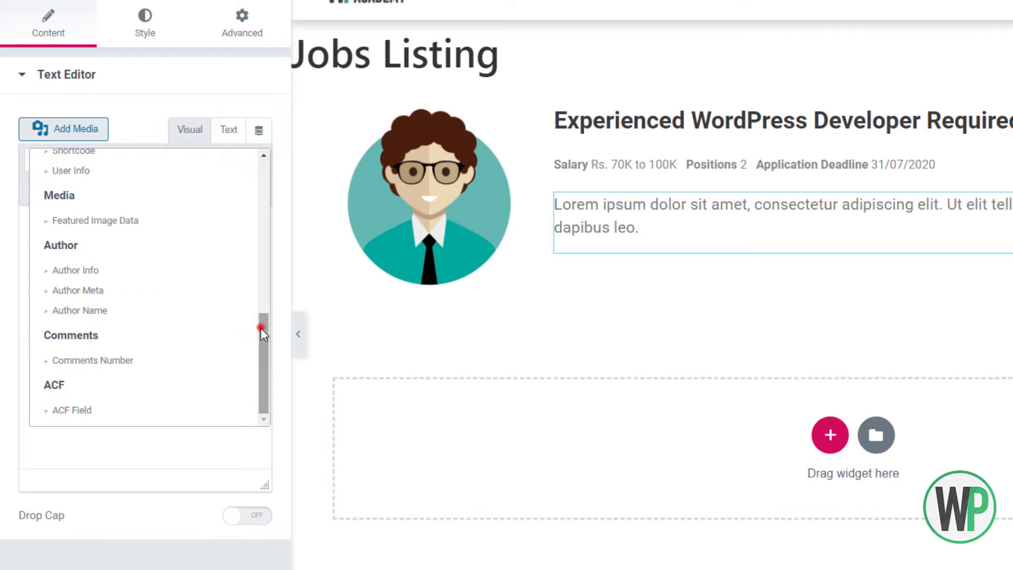
drag(261, 327, 273, 158)
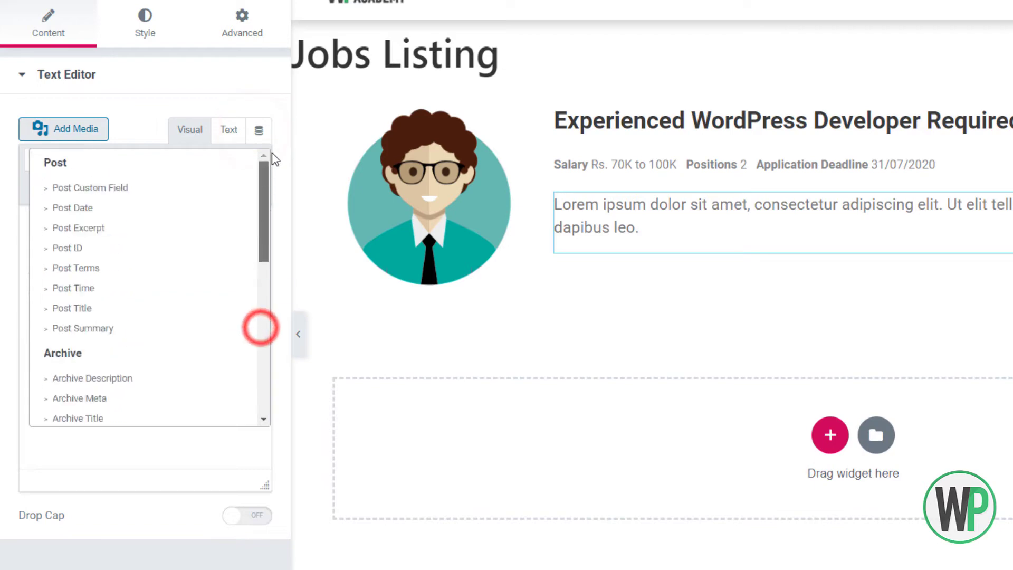
triple_click(154, 327)
click(155, 326)
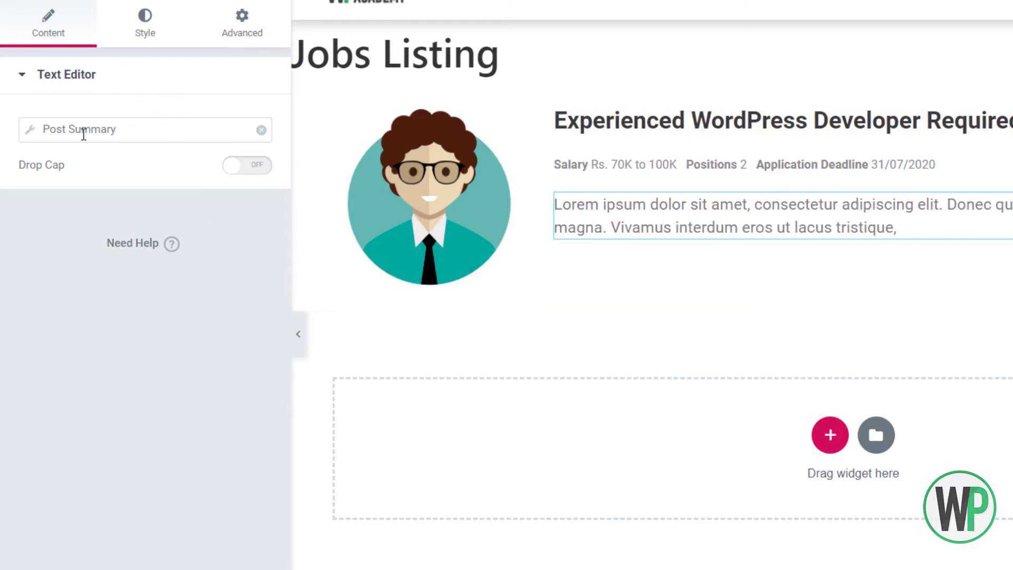
click(27, 130)
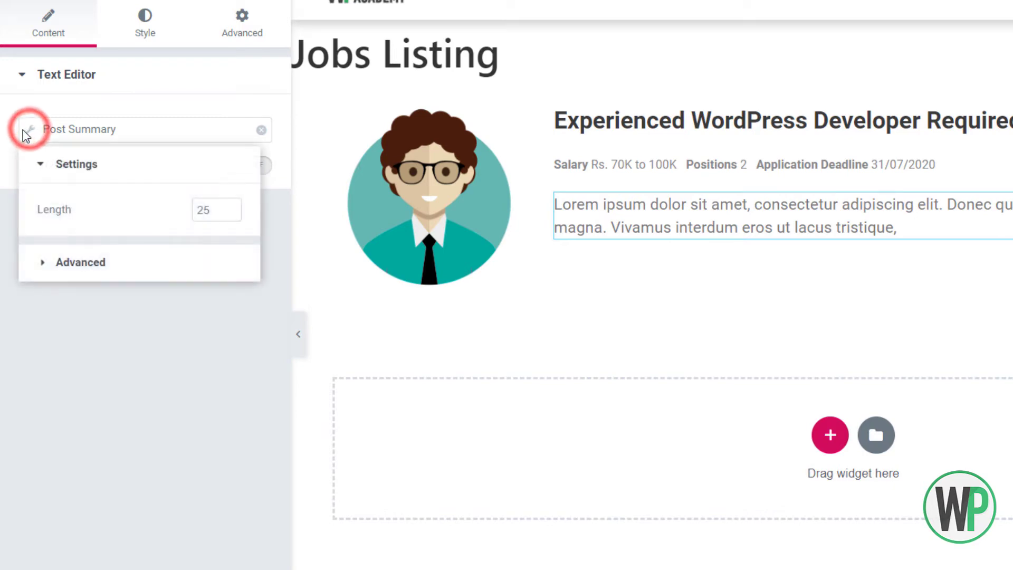
double_click(202, 211)
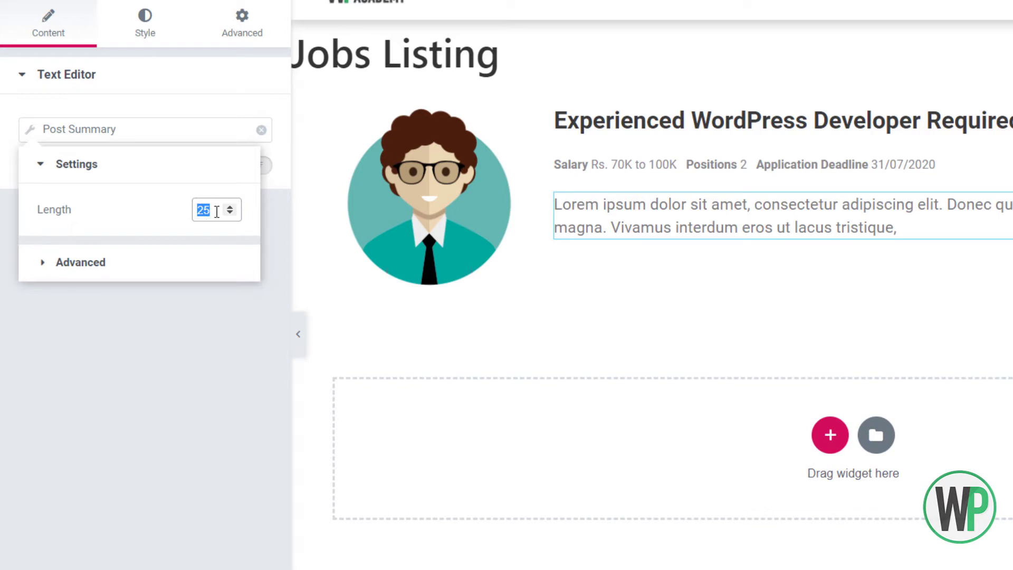
Step: Set the description text's color to #646464
click(145, 22)
click(235, 161)
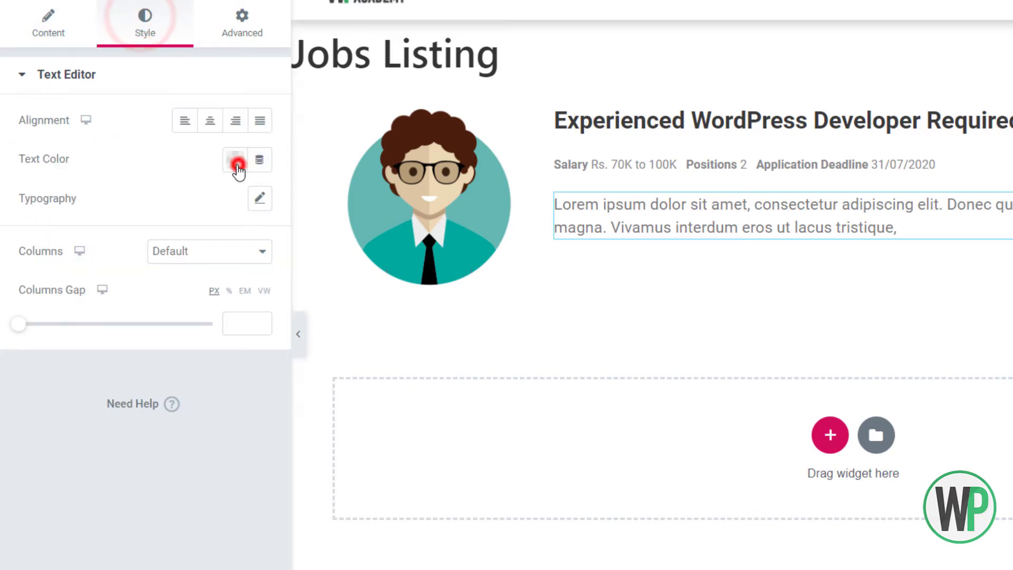
drag(176, 312, 55, 360)
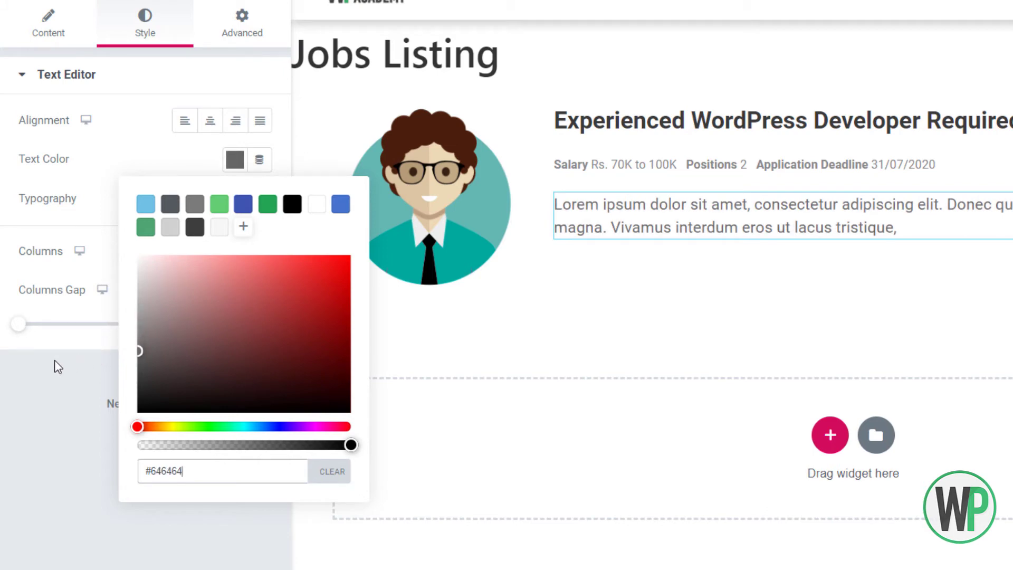
click(55, 360)
Step: Set the description text's typography to Roboto, size 12 px and Normal weight
click(259, 198)
click(230, 248)
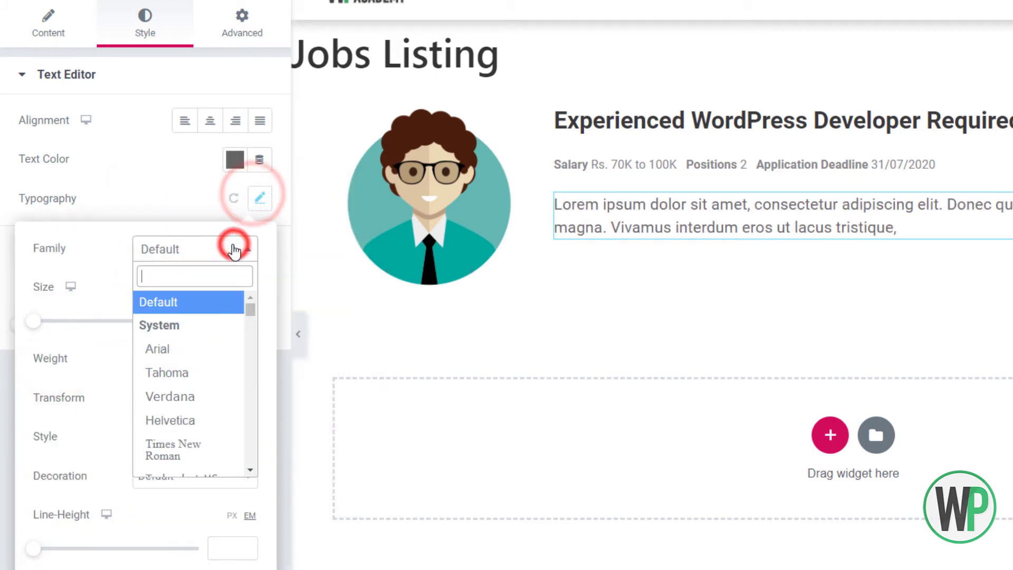
text(rob)
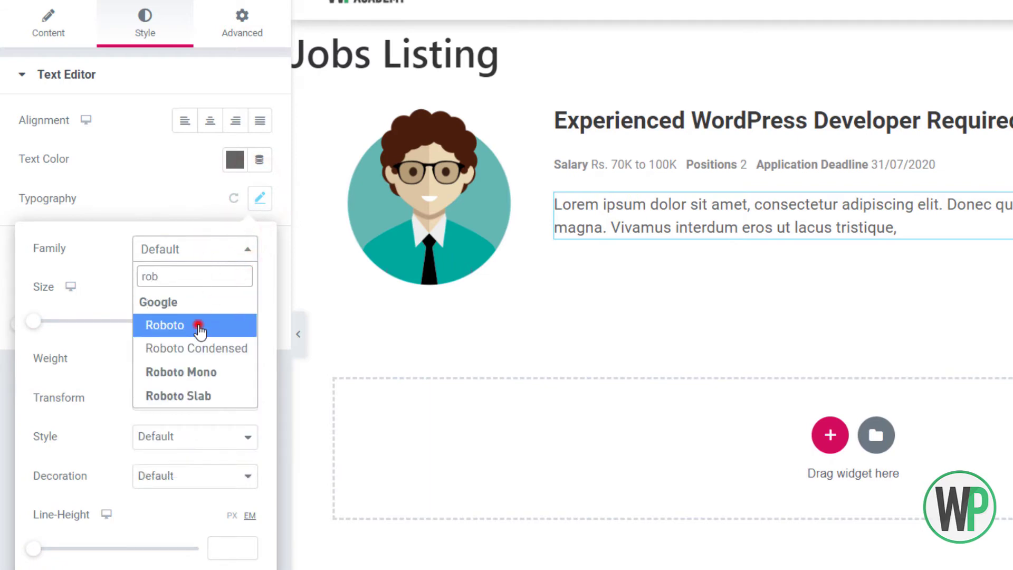
click(199, 327)
click(217, 320)
text(12)
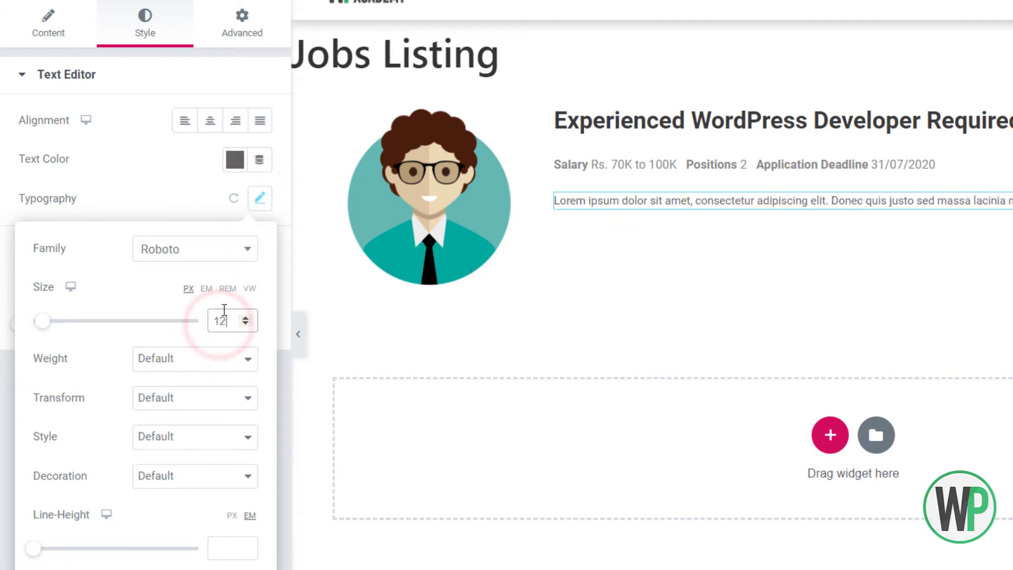
click(213, 360)
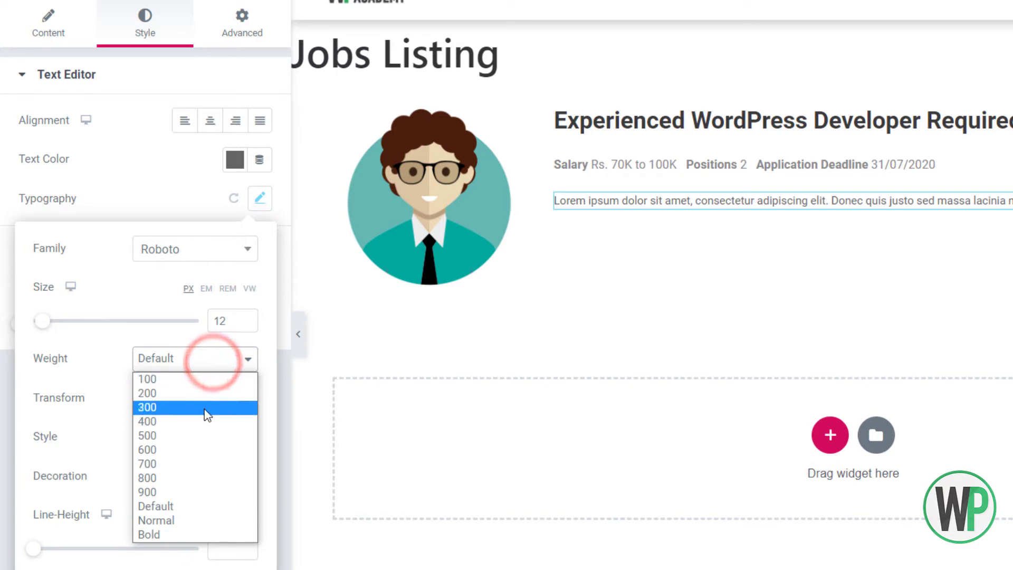
click(195, 519)
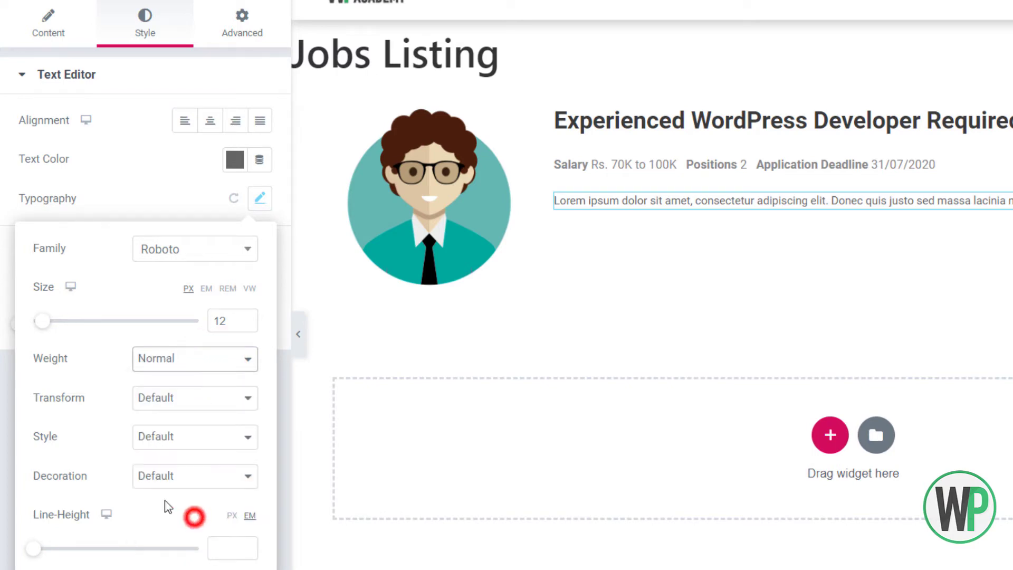
click(244, 317)
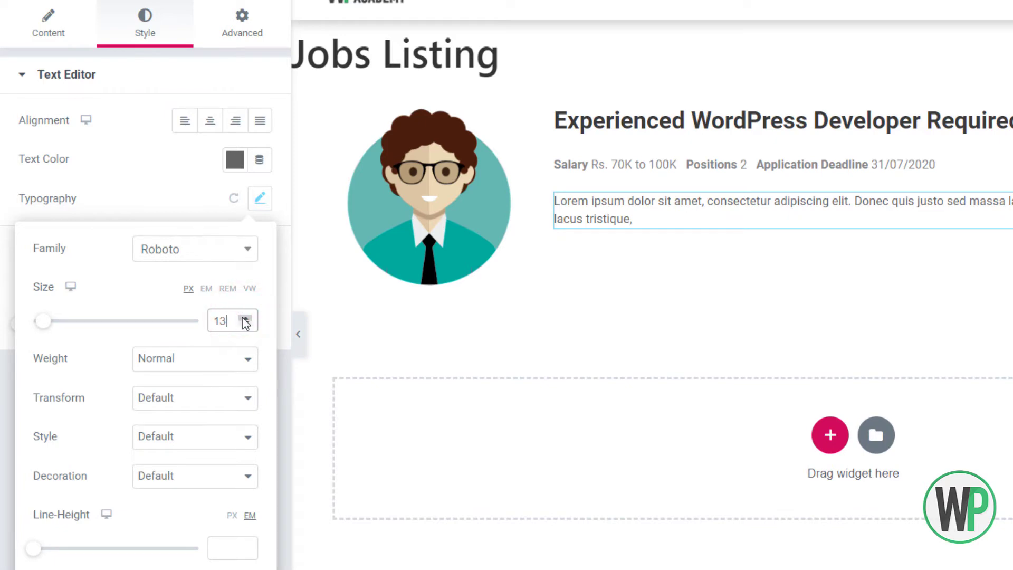
click(244, 323)
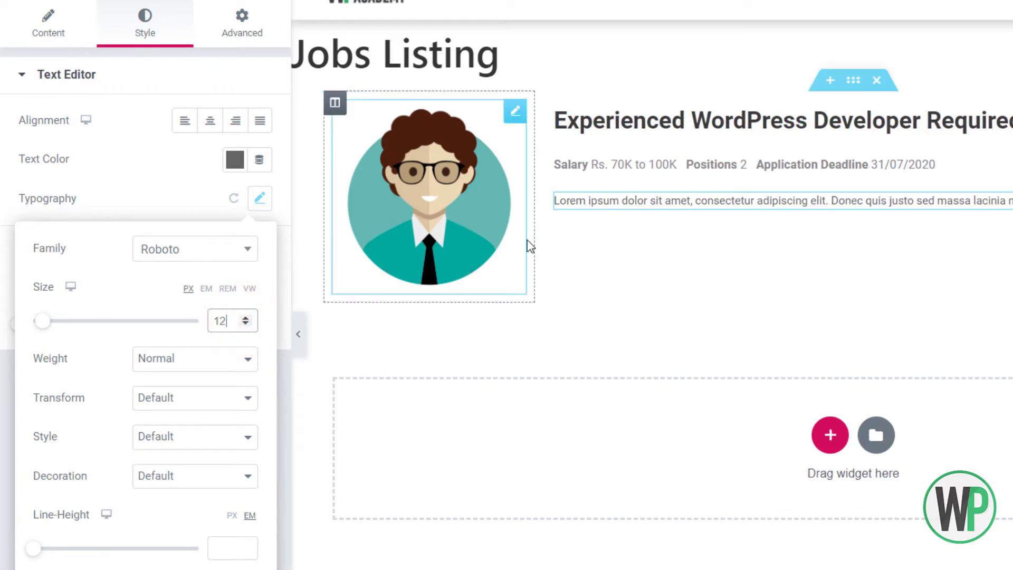
Step: Add a new column beside the description text and set its width to 30%
right_click(558, 201)
click(635, 274)
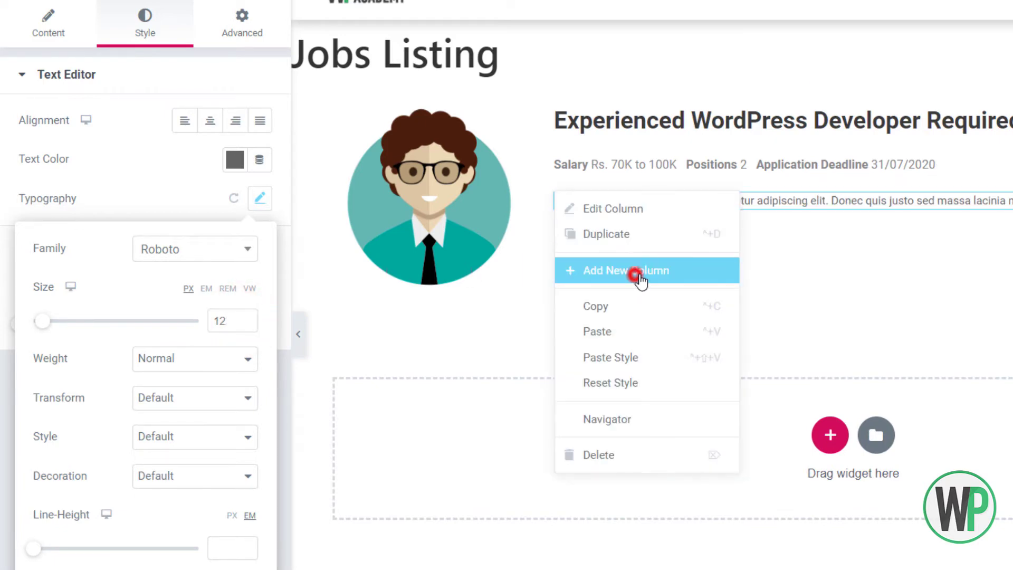
right_click(974, 197)
click(1005, 199)
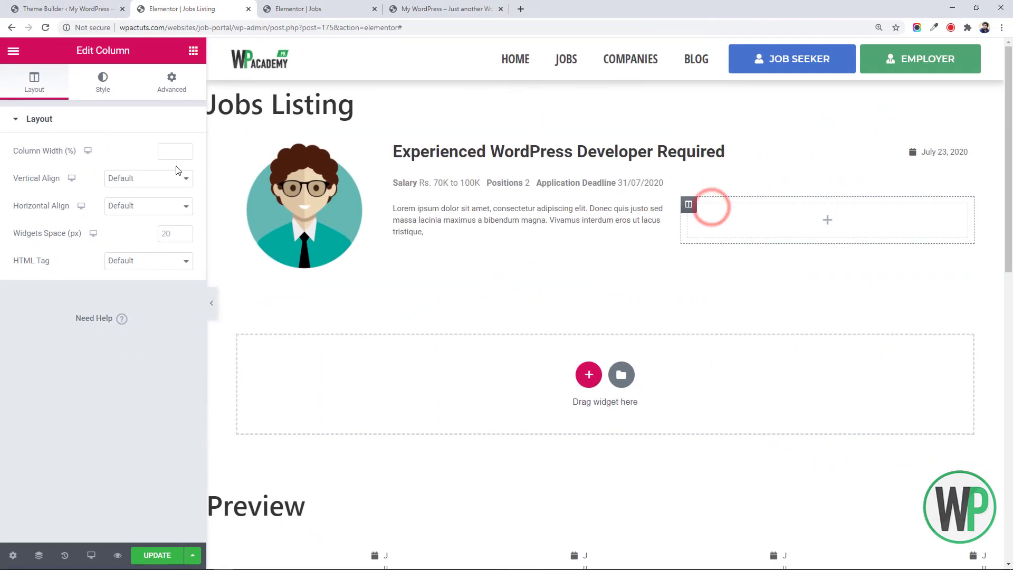
click(170, 152)
text(30)
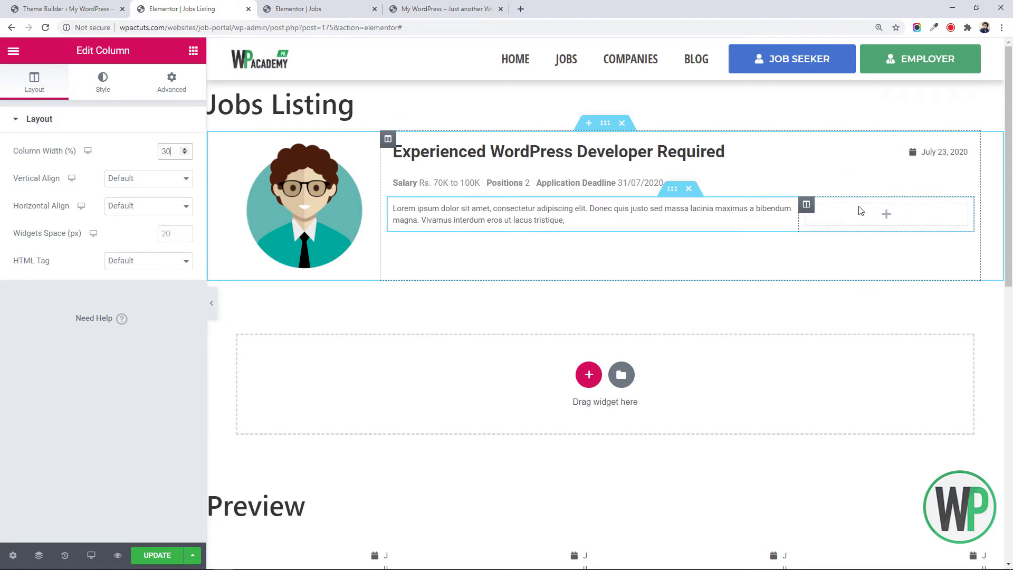
Step: Set the vertical alignment of the main column holding the job details to Middle
click(422, 217)
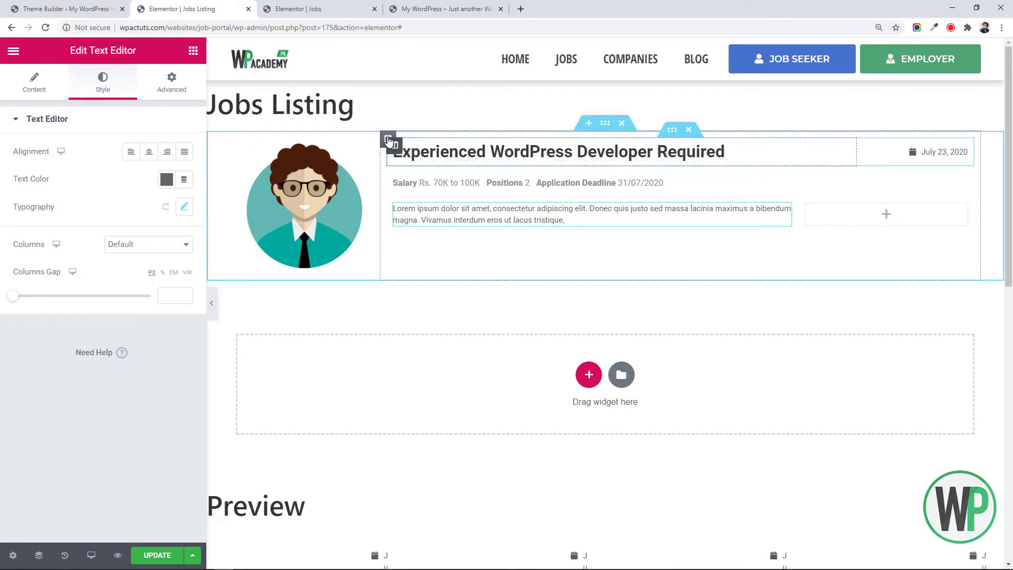
right_click(388, 142)
click(413, 150)
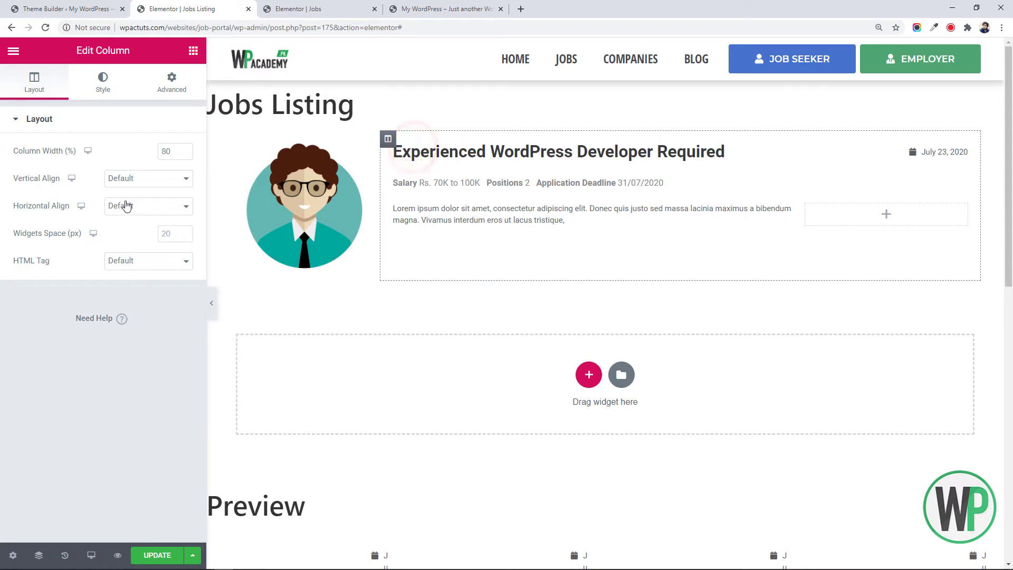
click(130, 179)
click(135, 210)
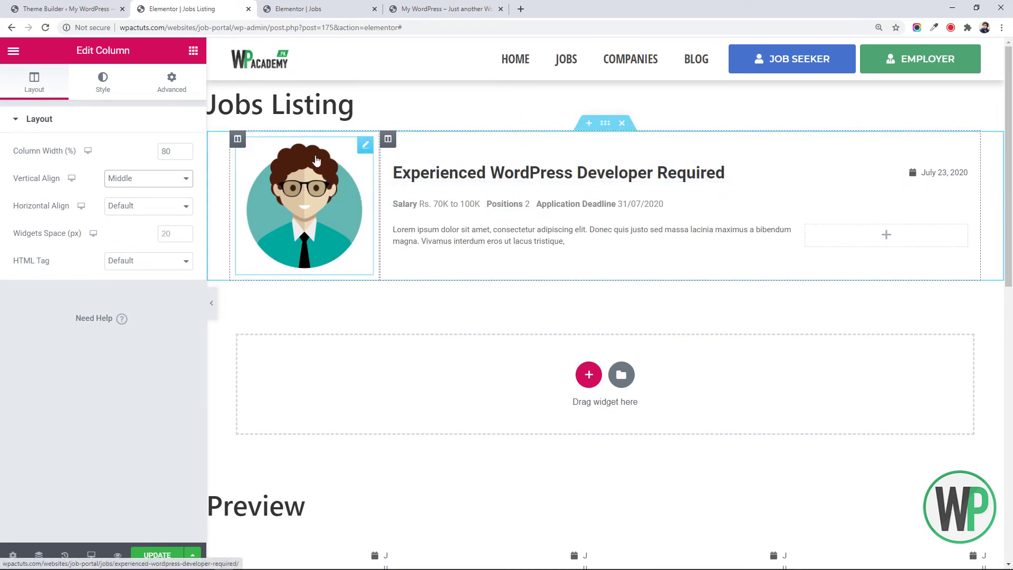
Step: Place a Button widget in the empty column beside the description text
click(832, 230)
drag(832, 230, 834, 232)
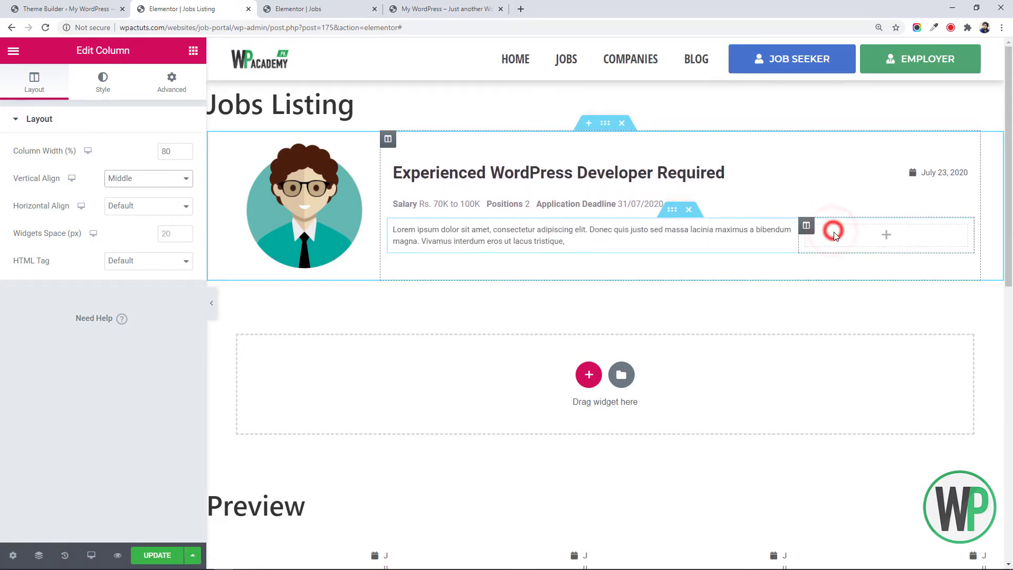
click(834, 232)
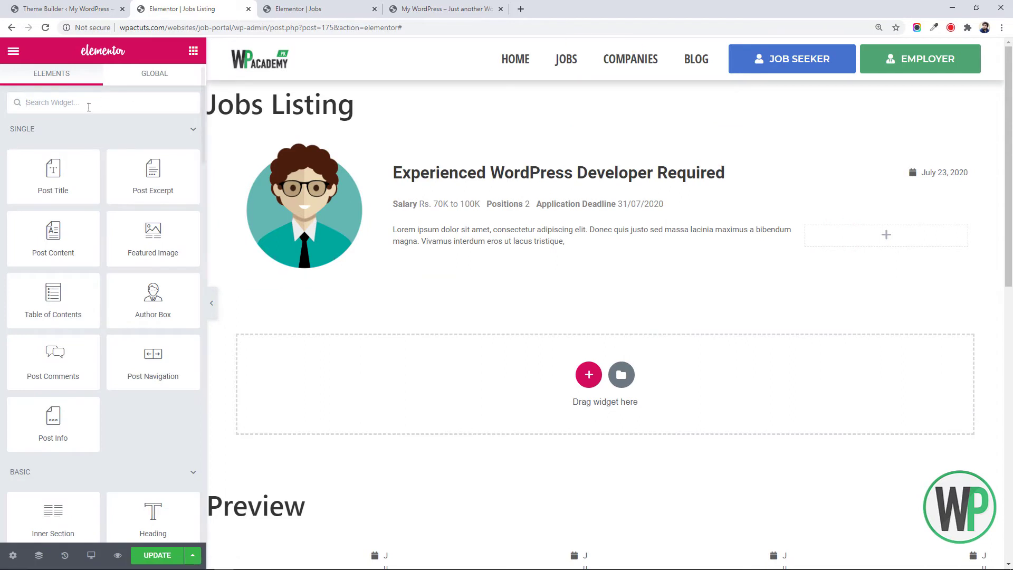
scroll(153, 337, down, 2)
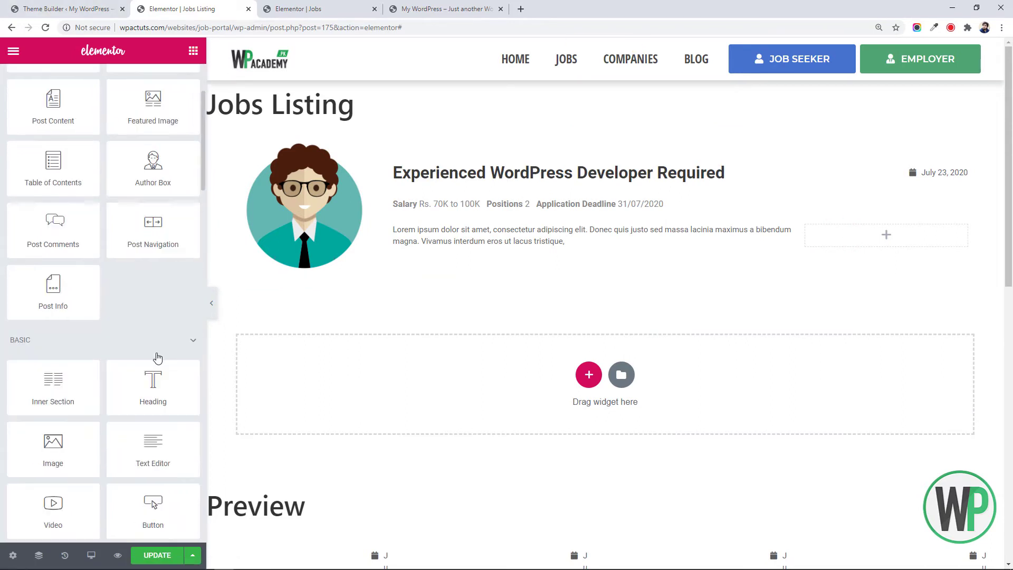
scroll(157, 358, down, 1)
drag(153, 442, 855, 238)
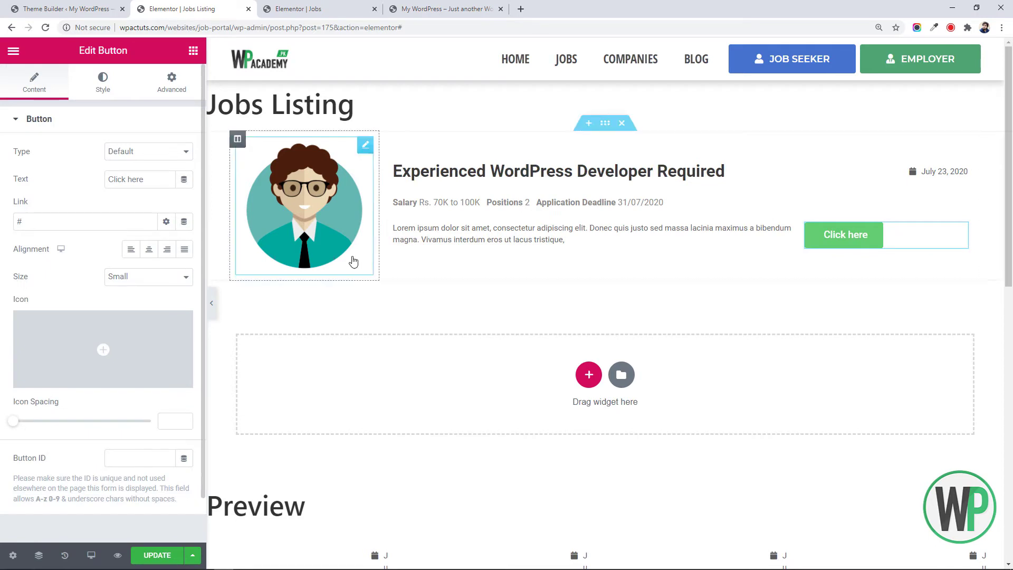
Step: Justify the button to the full column width and change its text to "Apply For Job"
click(182, 249)
drag(146, 179, 73, 178)
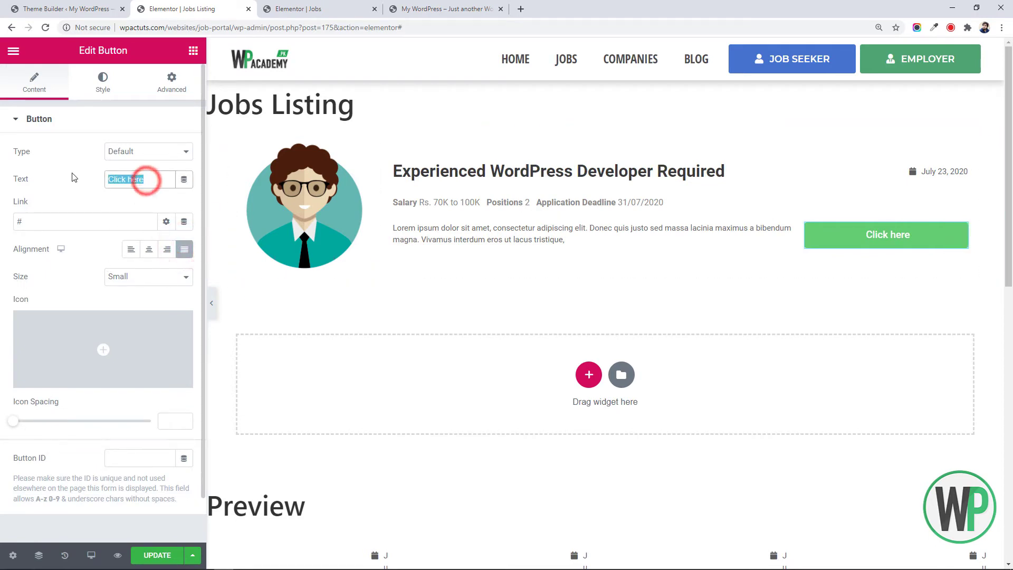
text(Apply For Job)
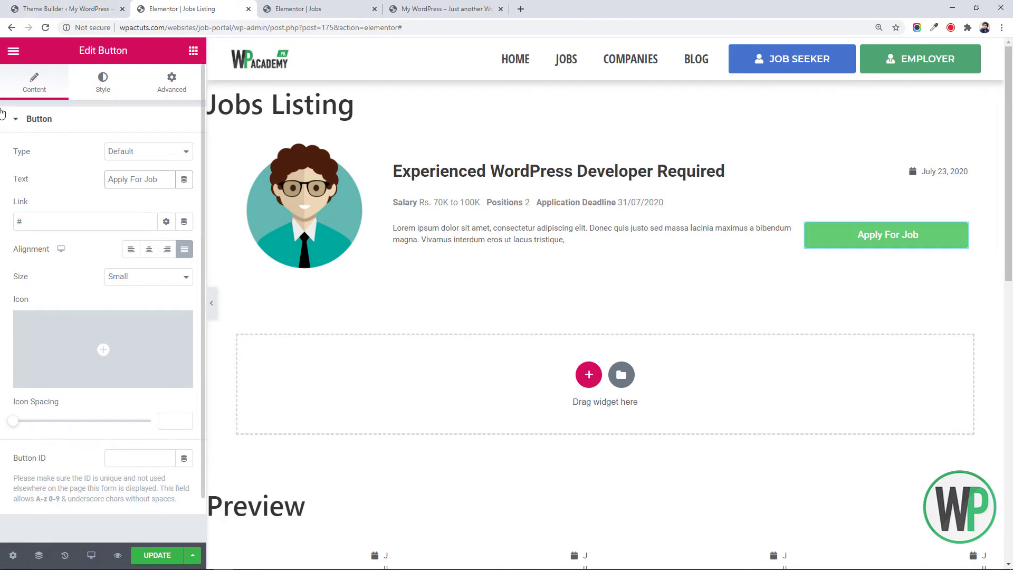
Step: Set the Apply For Job button's normal background color to the blue swatch #4773CC
click(102, 80)
click(166, 263)
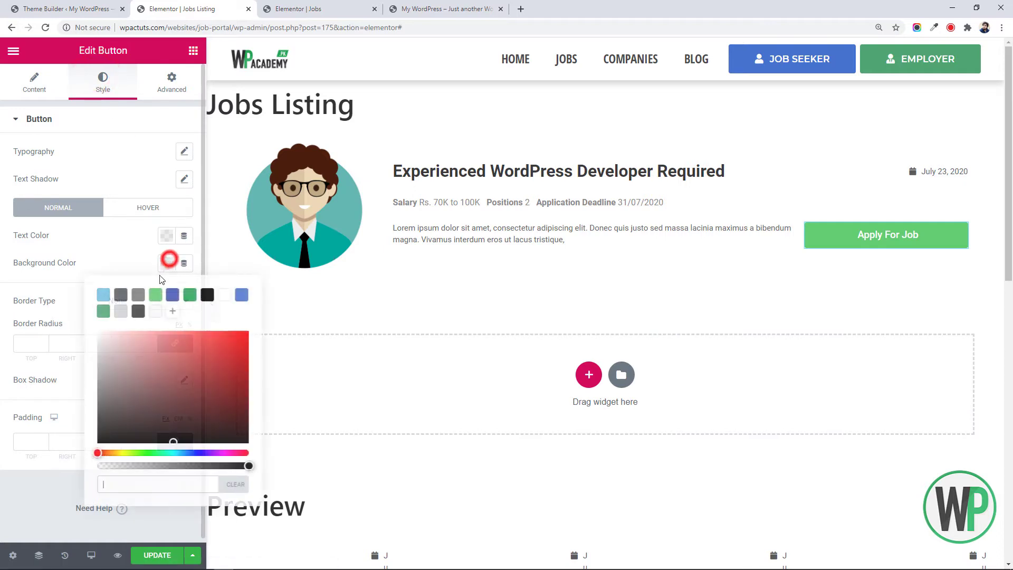
click(242, 296)
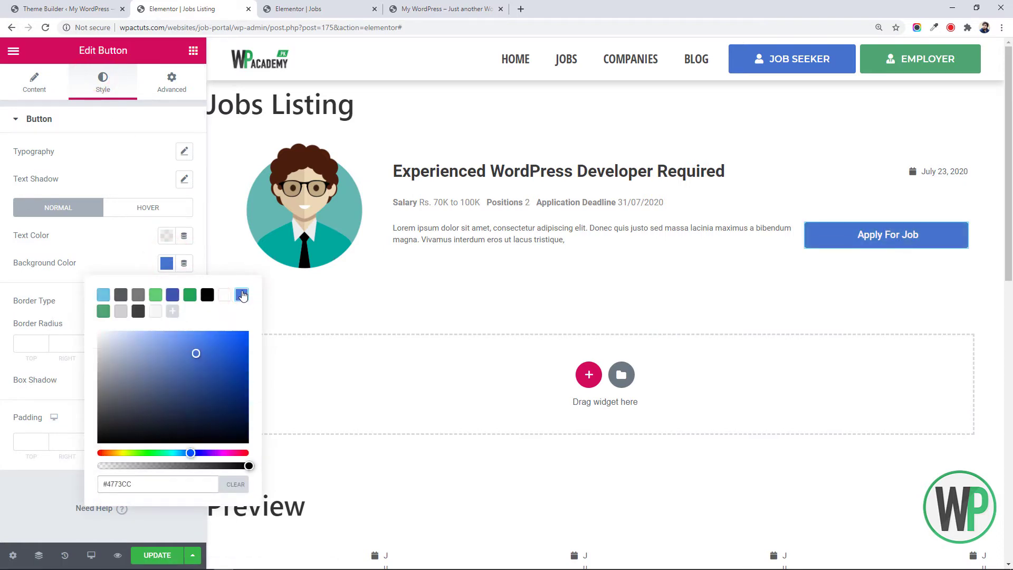
Step: Give the Apply For Job button the green hover background #4FA671 and a border radius of 2 px on all corners
click(132, 207)
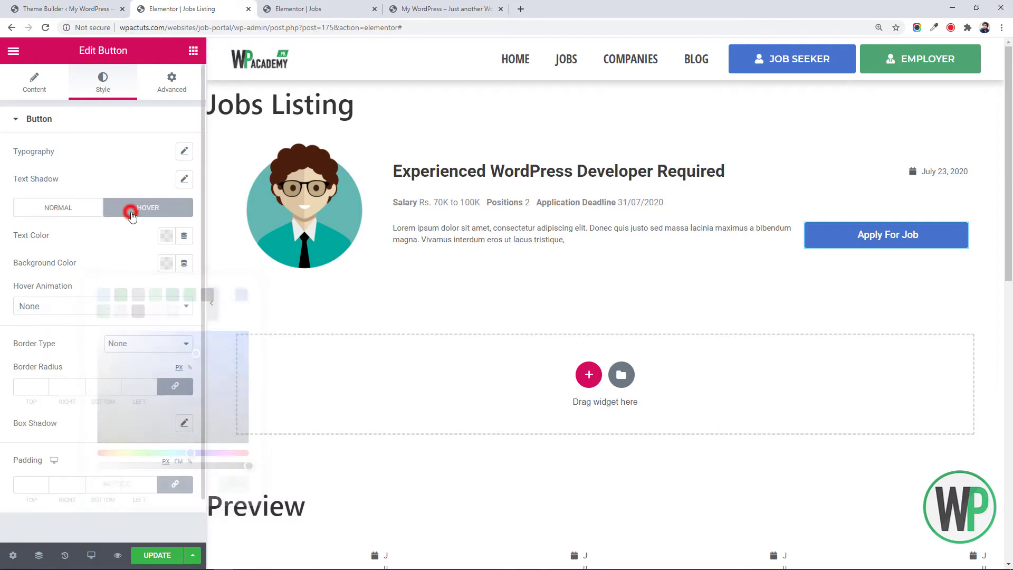
click(168, 263)
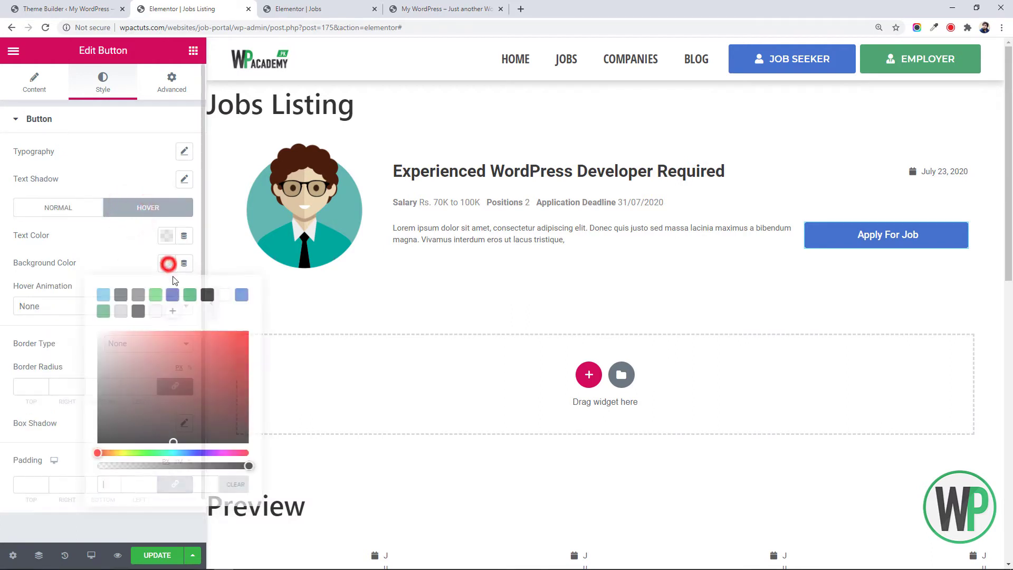
click(103, 312)
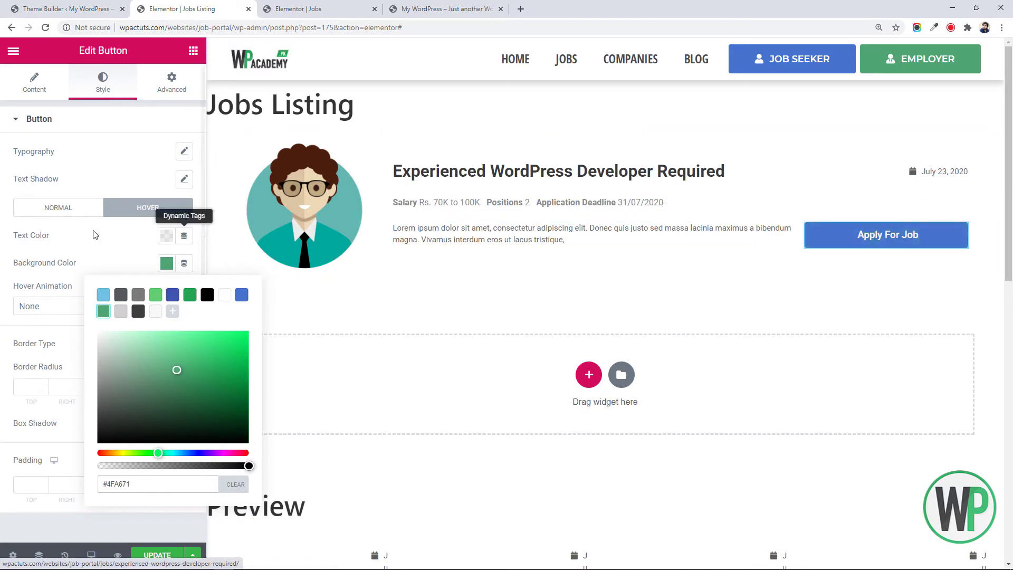
click(2, 338)
click(18, 388)
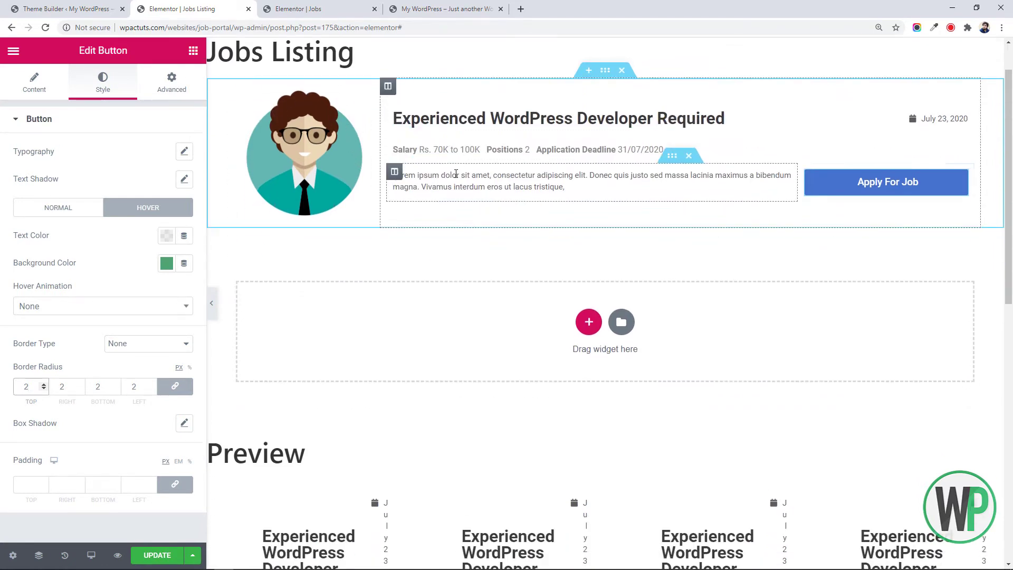
Step: Give the job card's outer section a solid 1 px border on all sides in light grey #D0D0D0
right_click(605, 131)
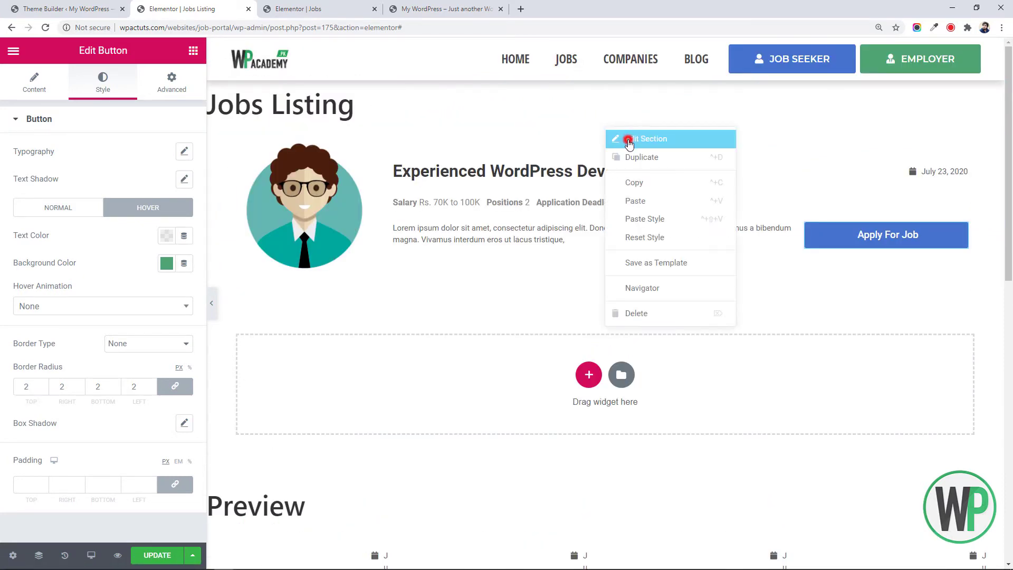
click(626, 138)
click(101, 85)
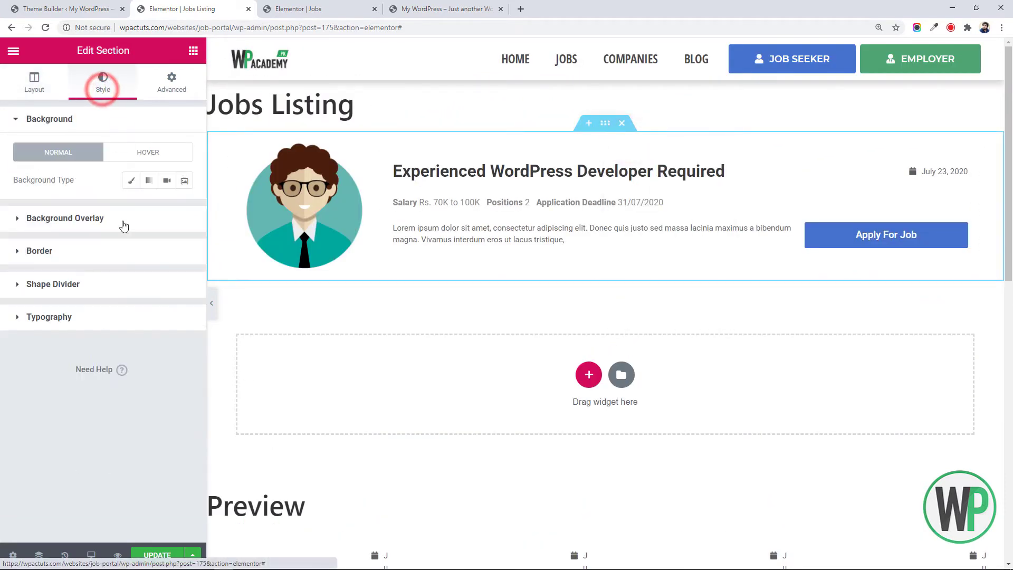
click(108, 253)
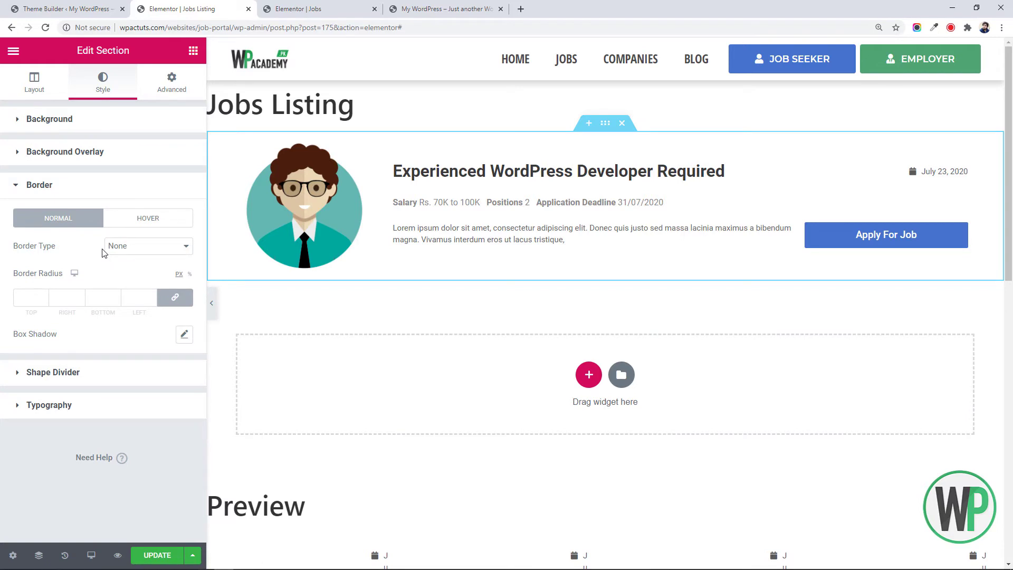
click(117, 248)
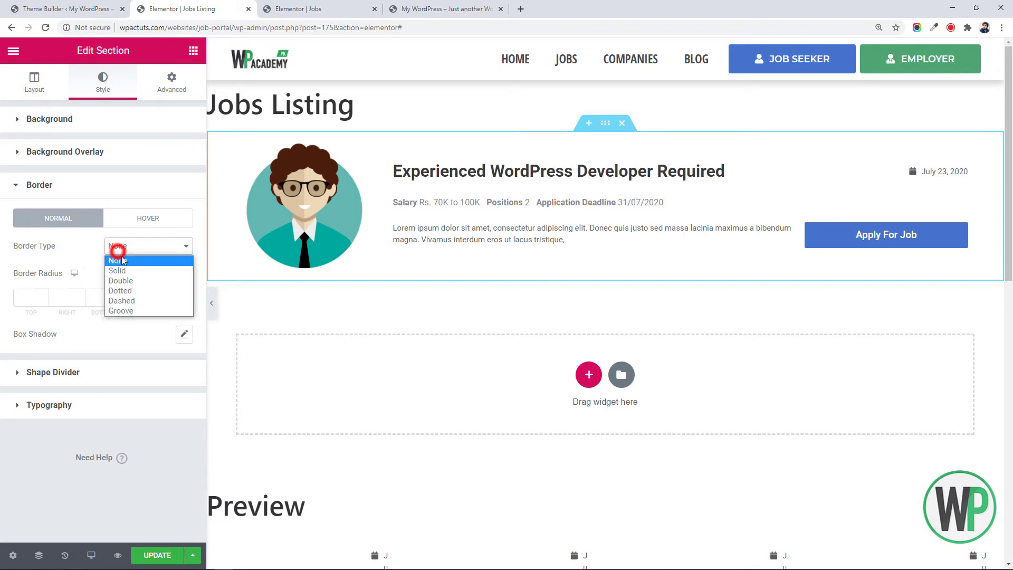
click(127, 270)
click(35, 296)
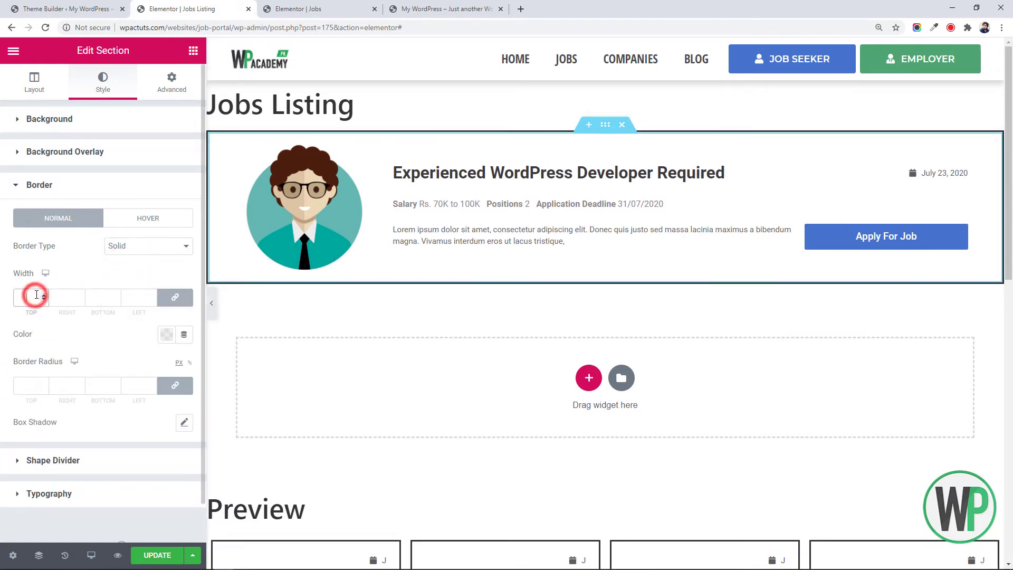
text(1)
click(166, 334)
click(120, 382)
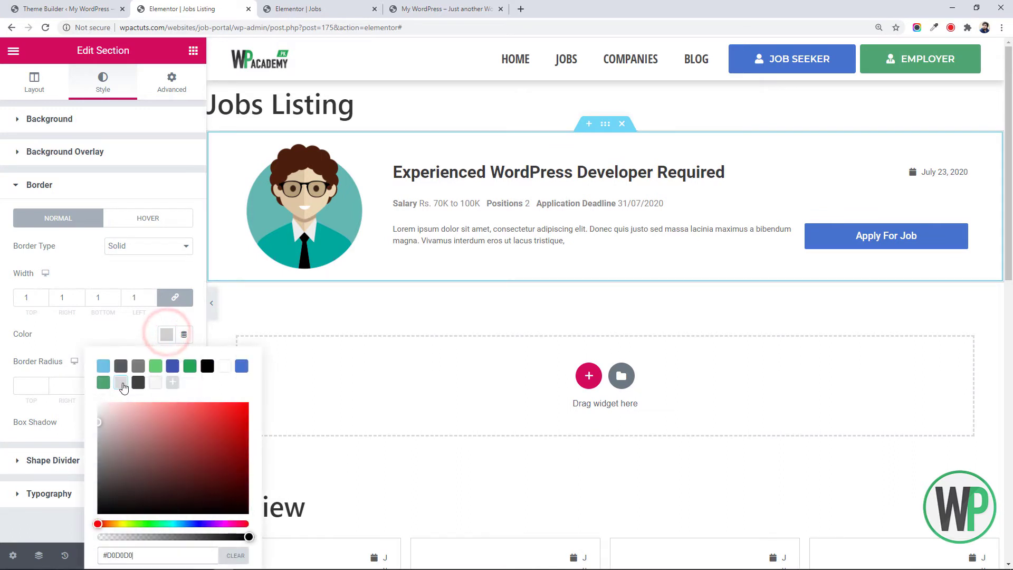
Step: Set the job card section's border radius to 3 px on all corners and save the template without display conditions
click(21, 390)
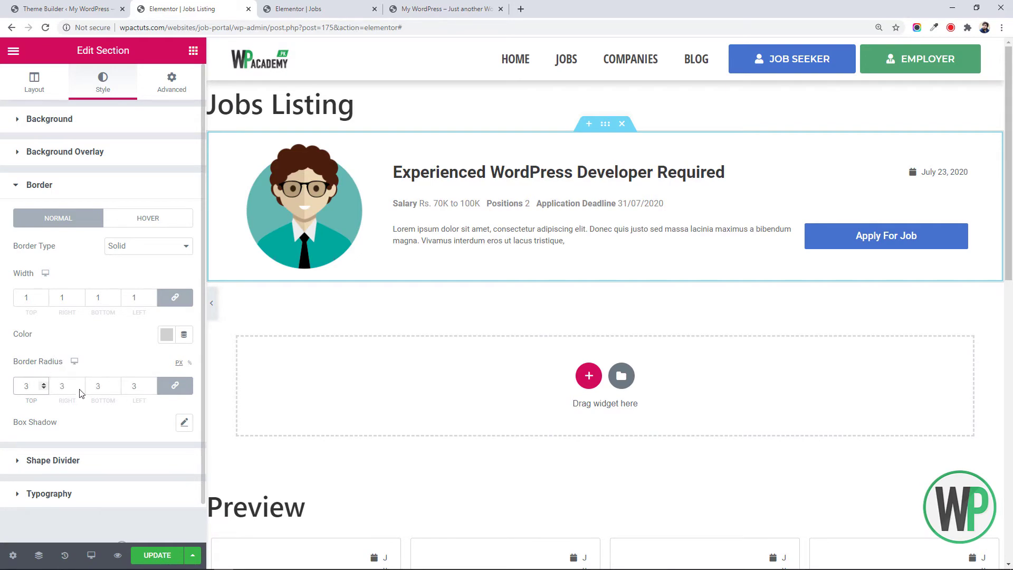
click(164, 552)
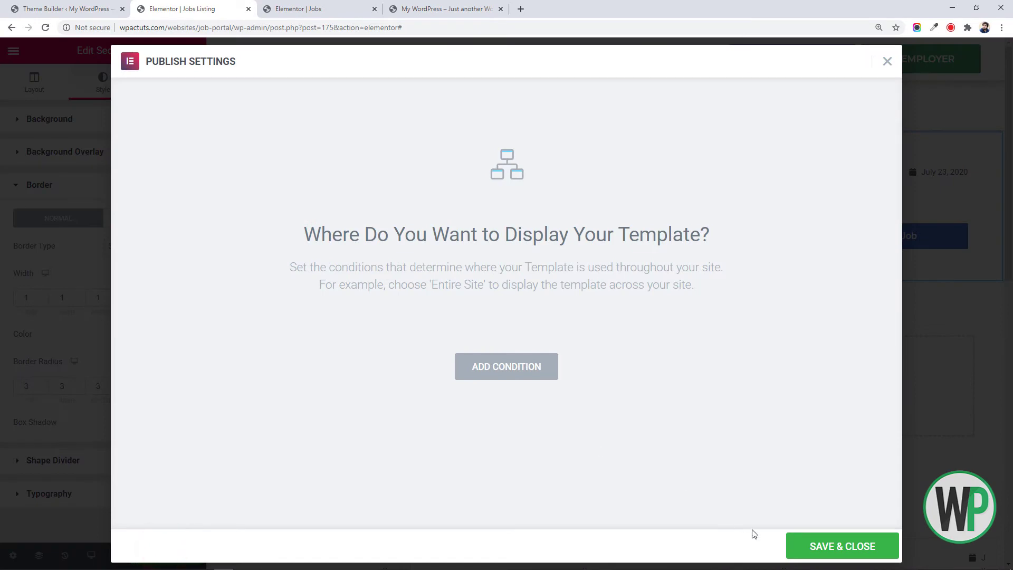
click(803, 550)
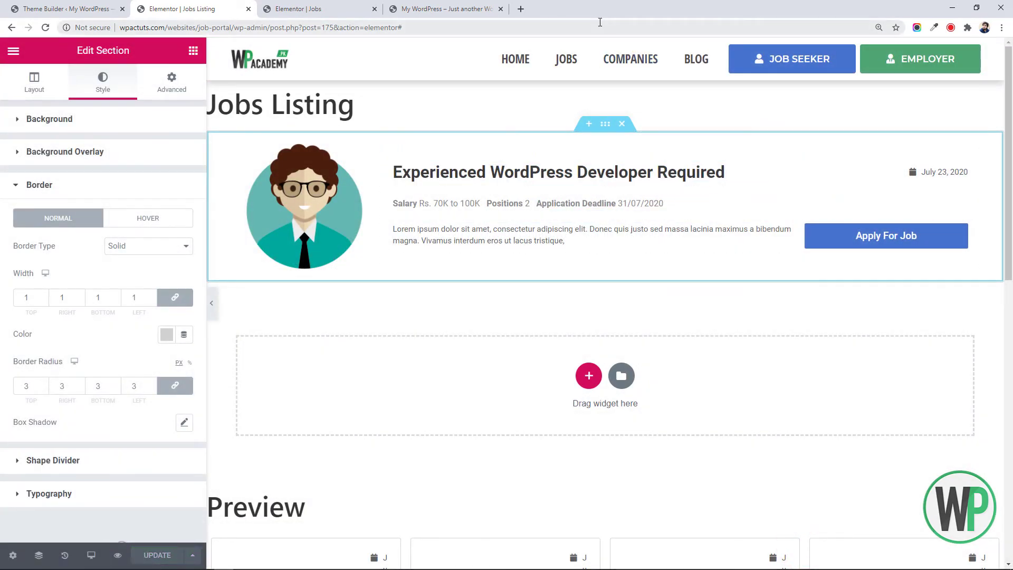
Step: Check the Loop templates in the Theme Builder list and return to the Jobs Listing template editor
click(108, 6)
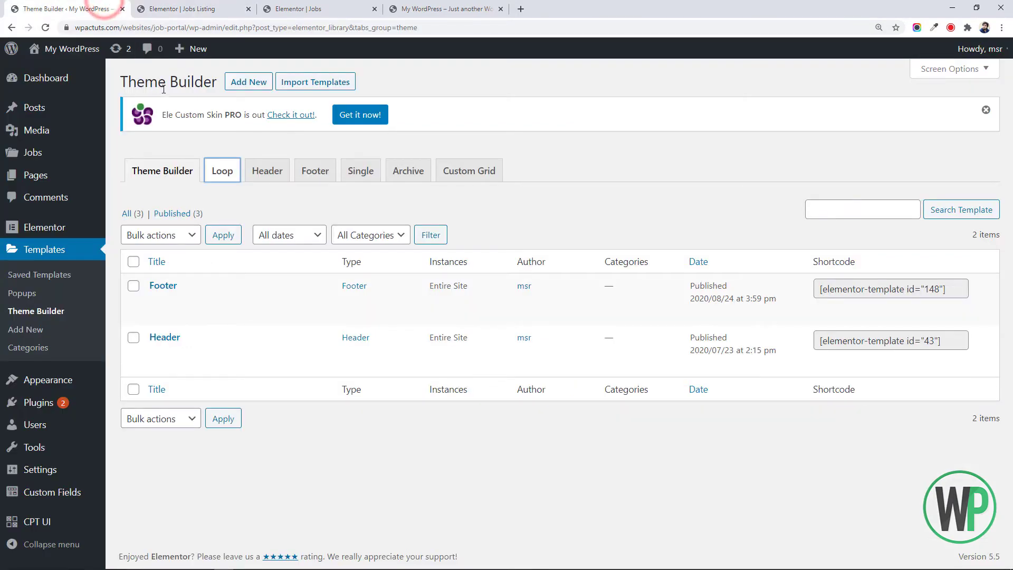
click(224, 171)
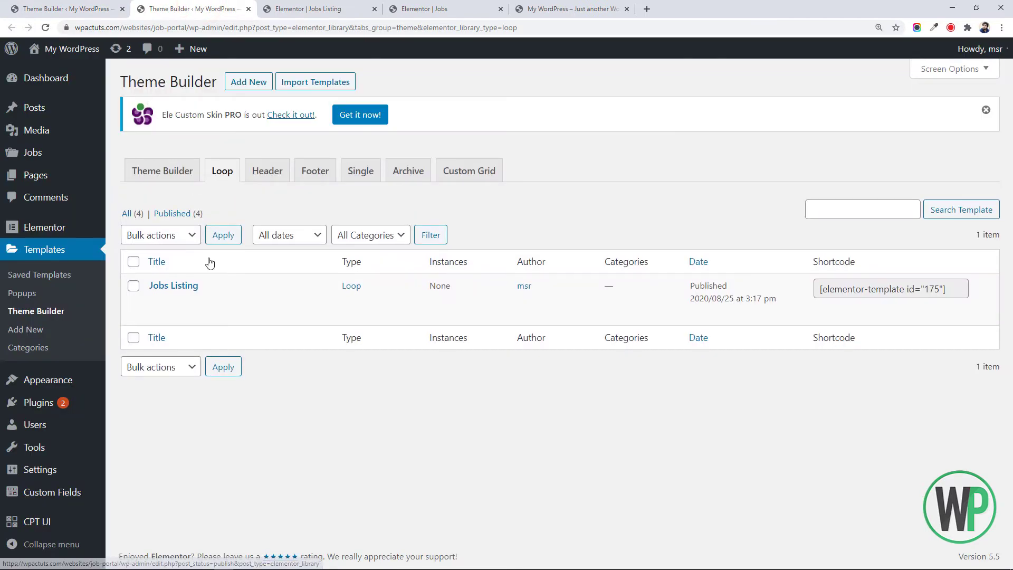
click(285, 8)
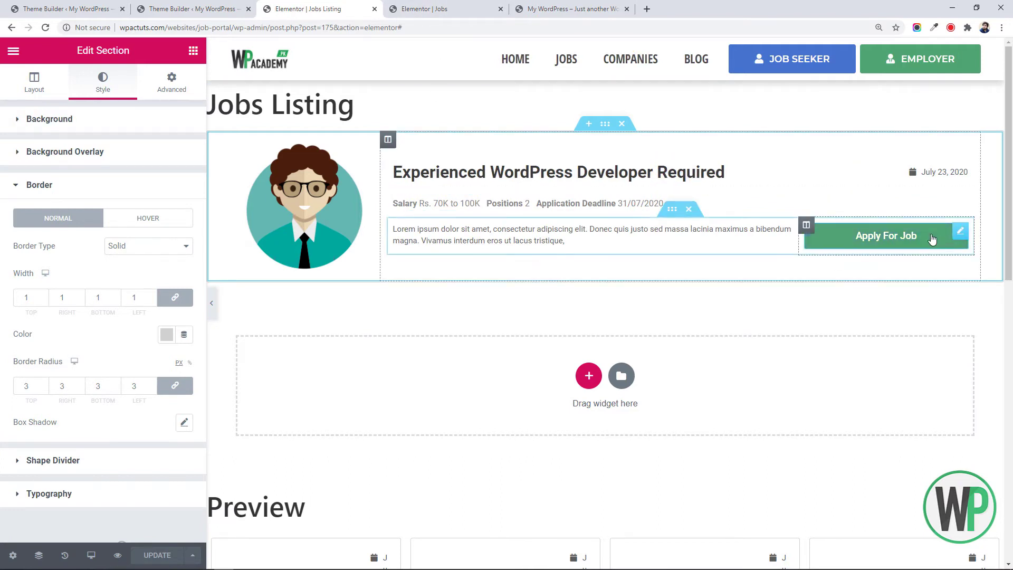
Step: Link the Apply For Job button to the dynamic Post URL and save the template without display conditions
right_click(962, 239)
click(964, 252)
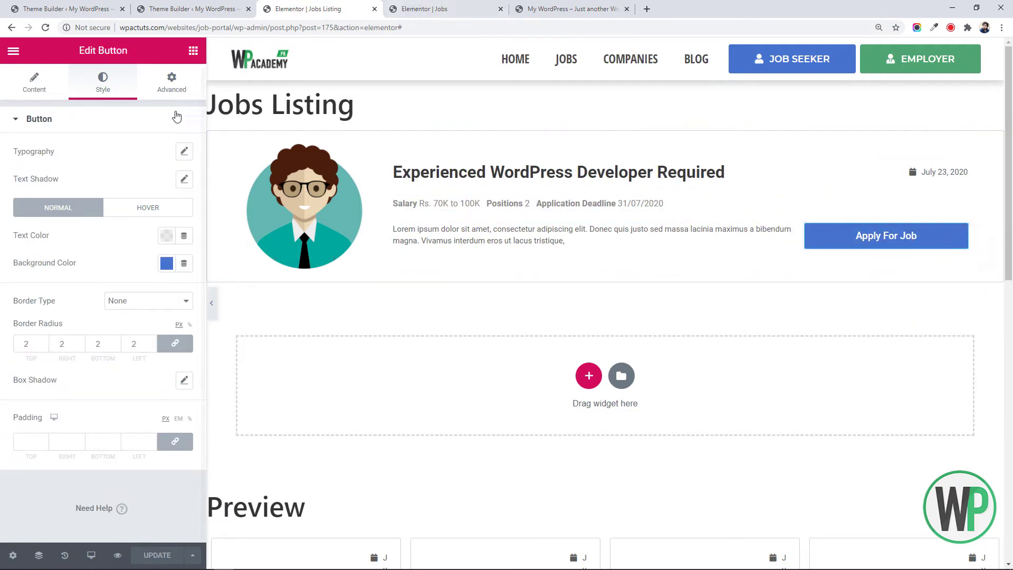
click(32, 91)
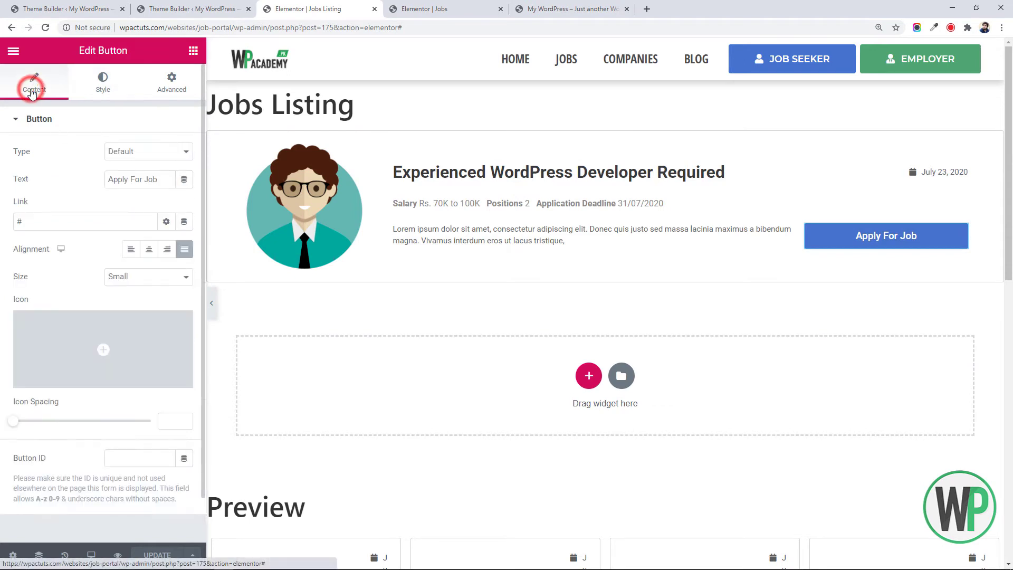
click(184, 221)
click(120, 275)
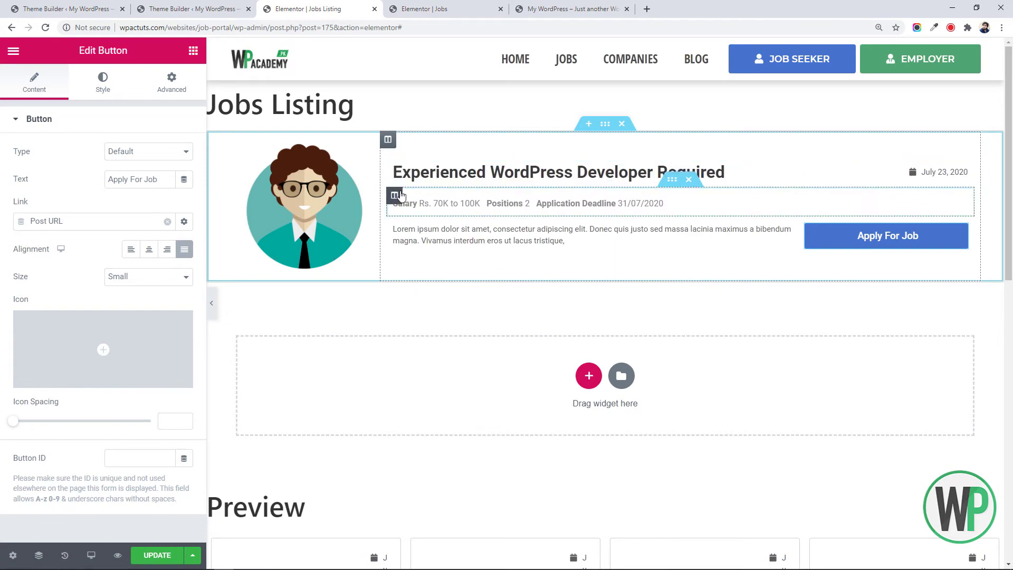
click(171, 556)
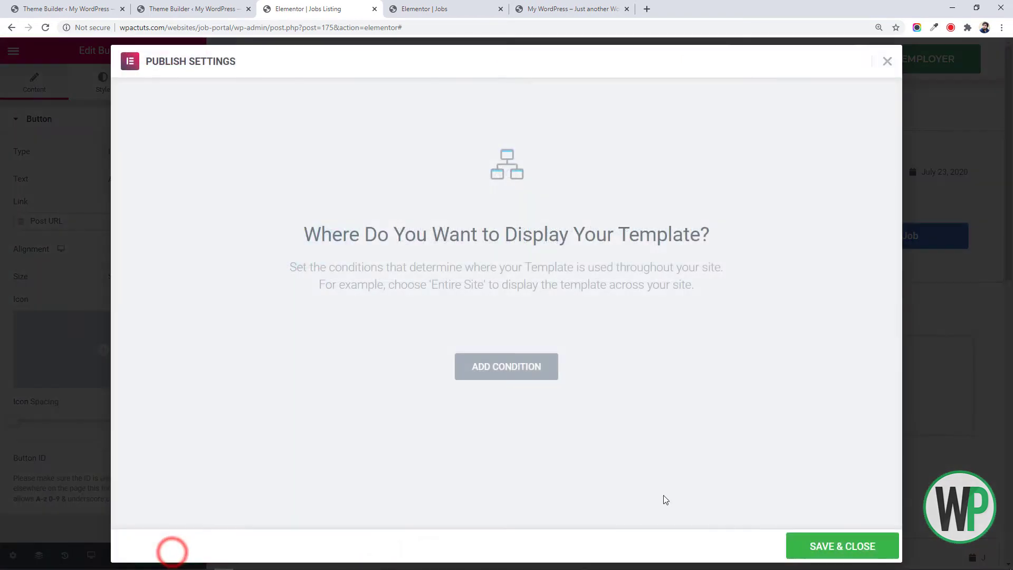
click(802, 546)
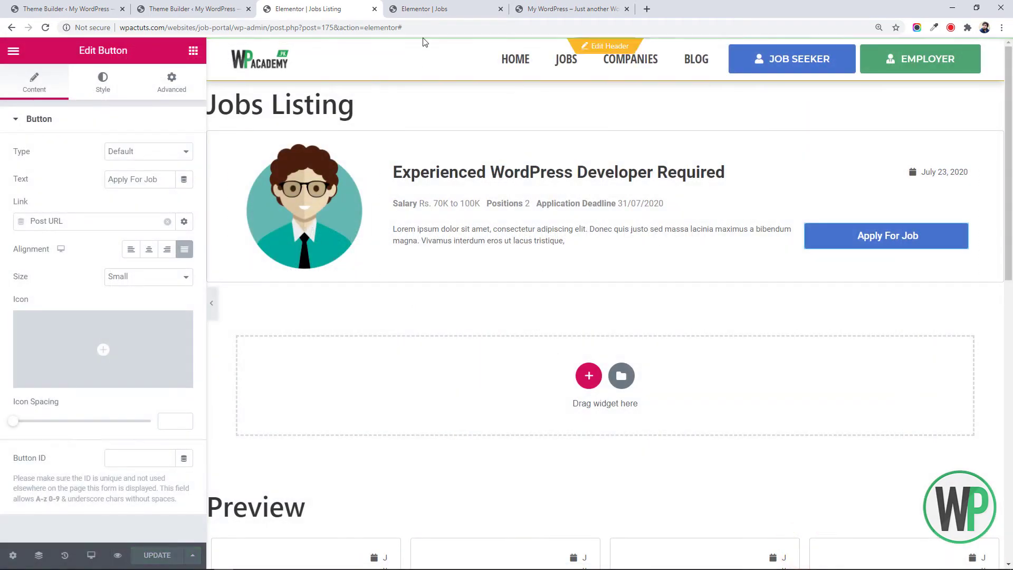
Step: Switch to the Jobs page editor, update the page and reload the editor
click(447, 5)
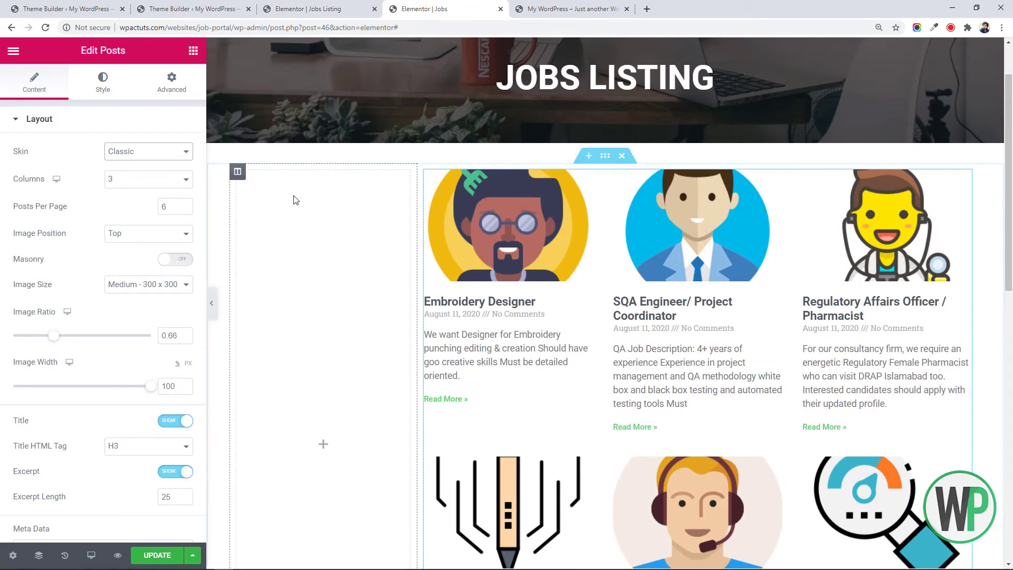
click(176, 558)
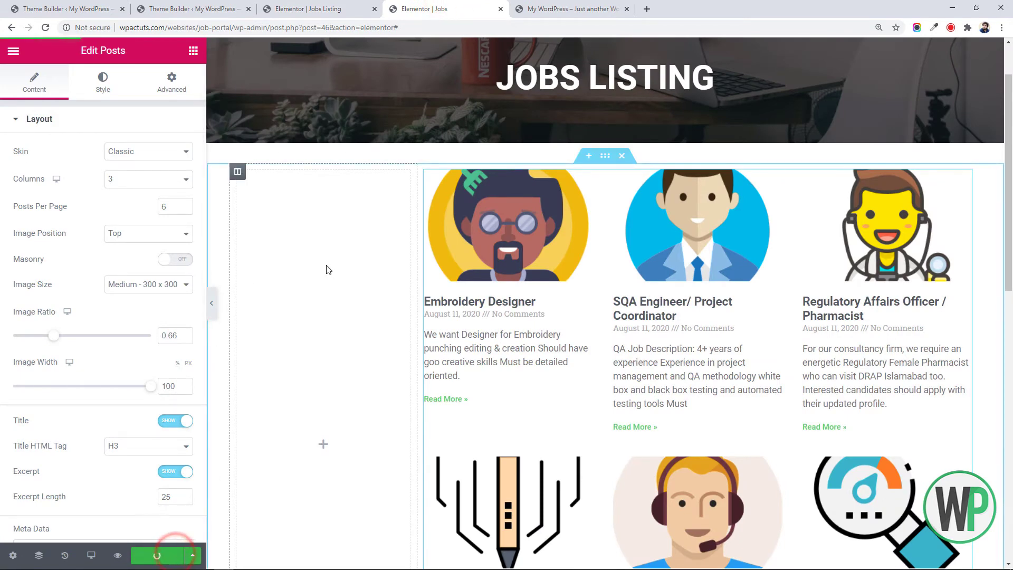
key(F5)
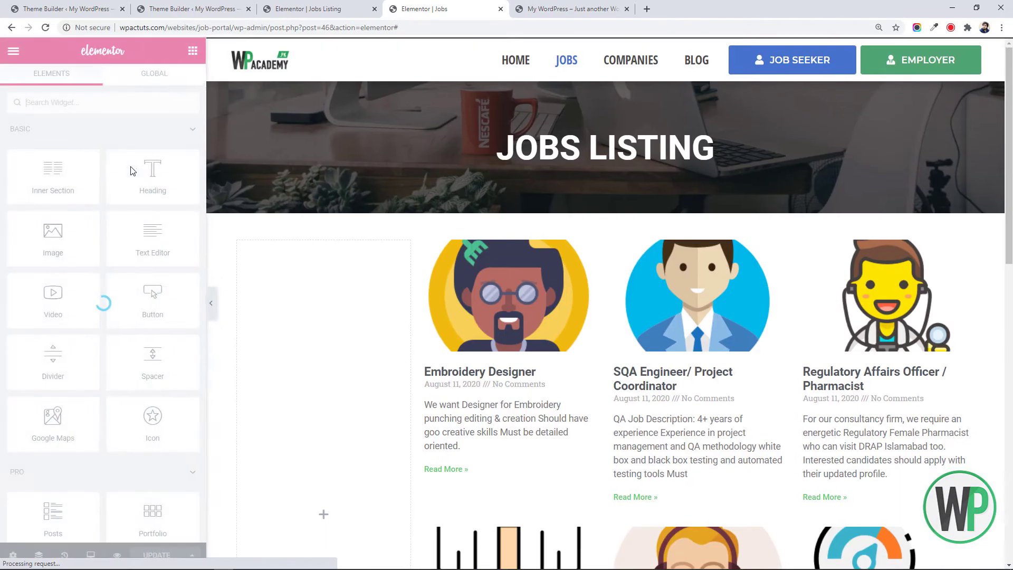
Step: Set the job Posts widget's skin to Custom and choose Jobs Listing as its default template
right_click(447, 294)
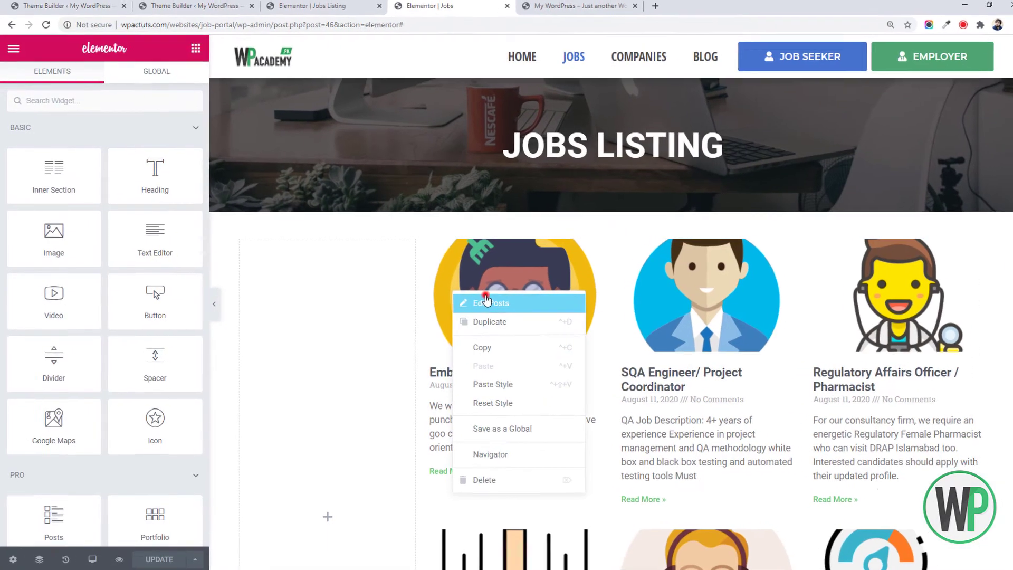
click(483, 300)
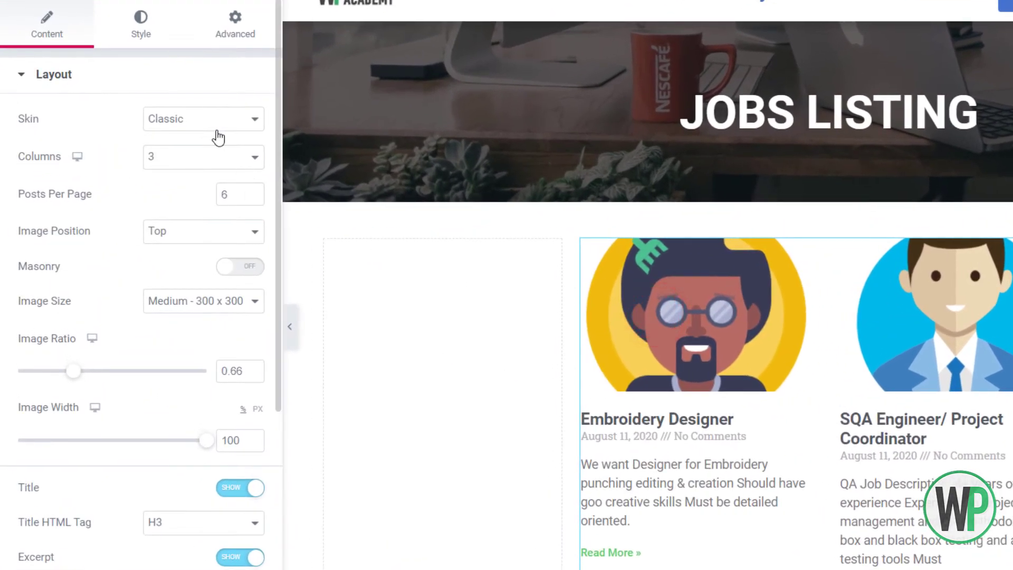
click(209, 117)
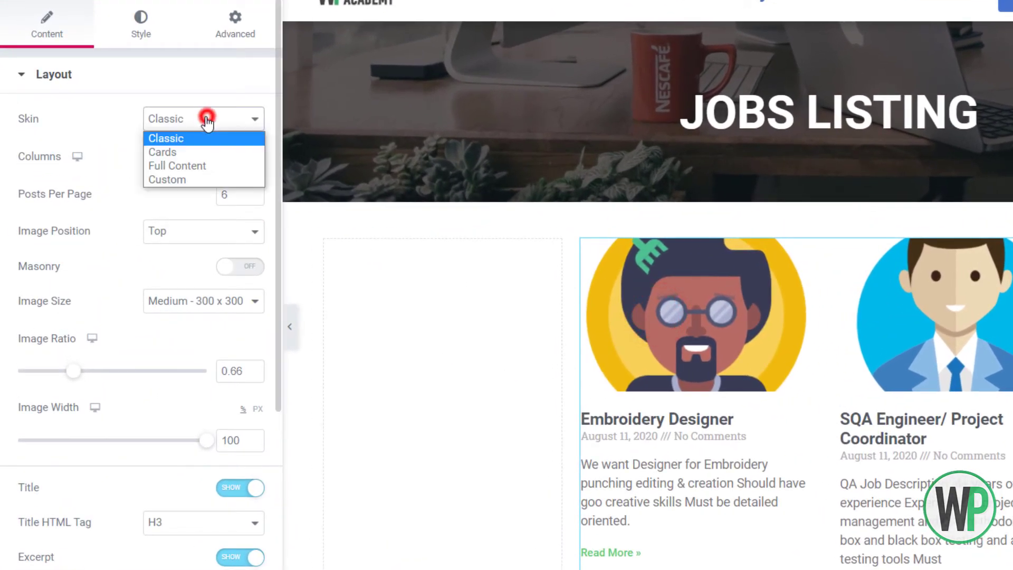
click(182, 179)
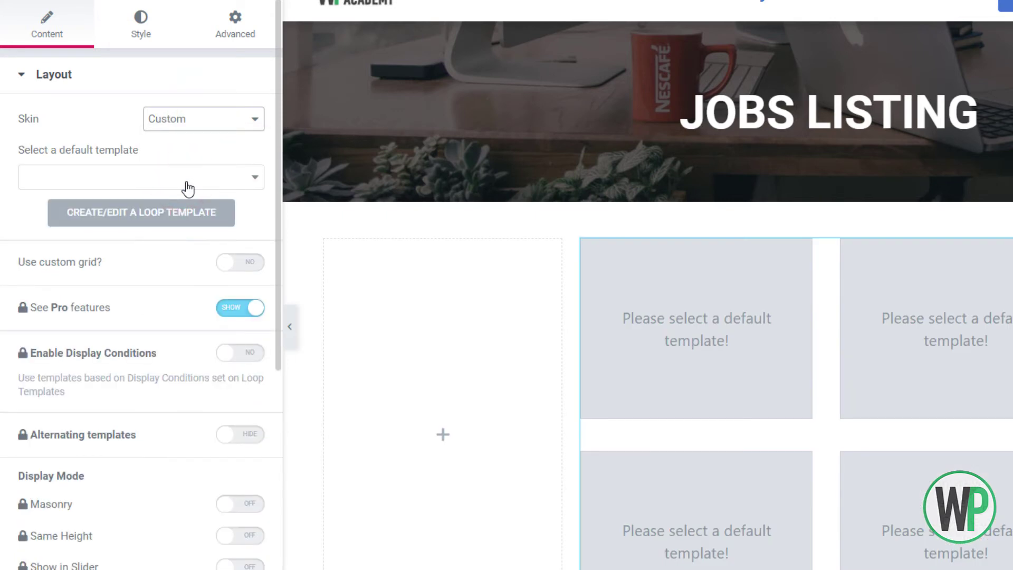
click(186, 185)
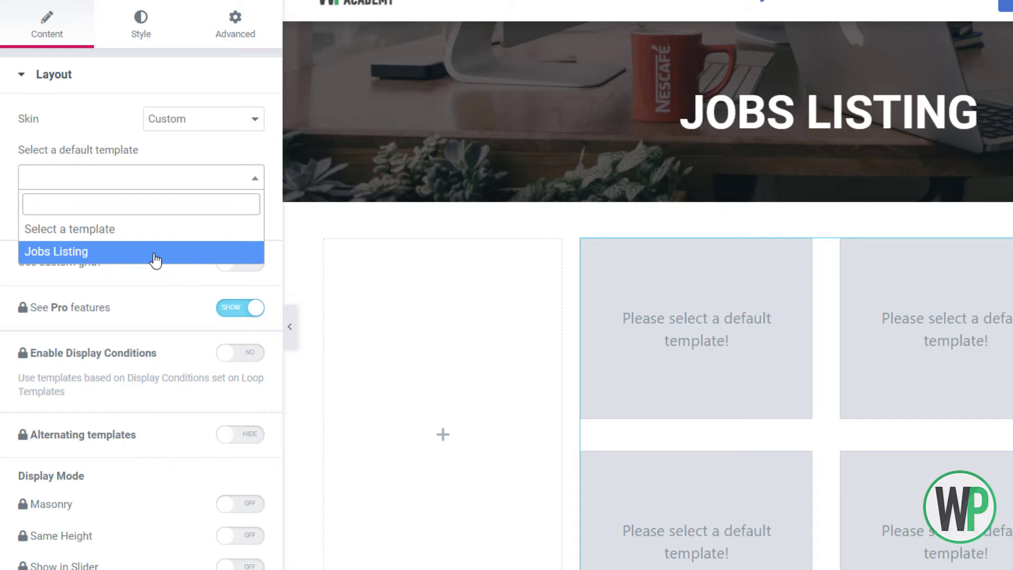
click(155, 253)
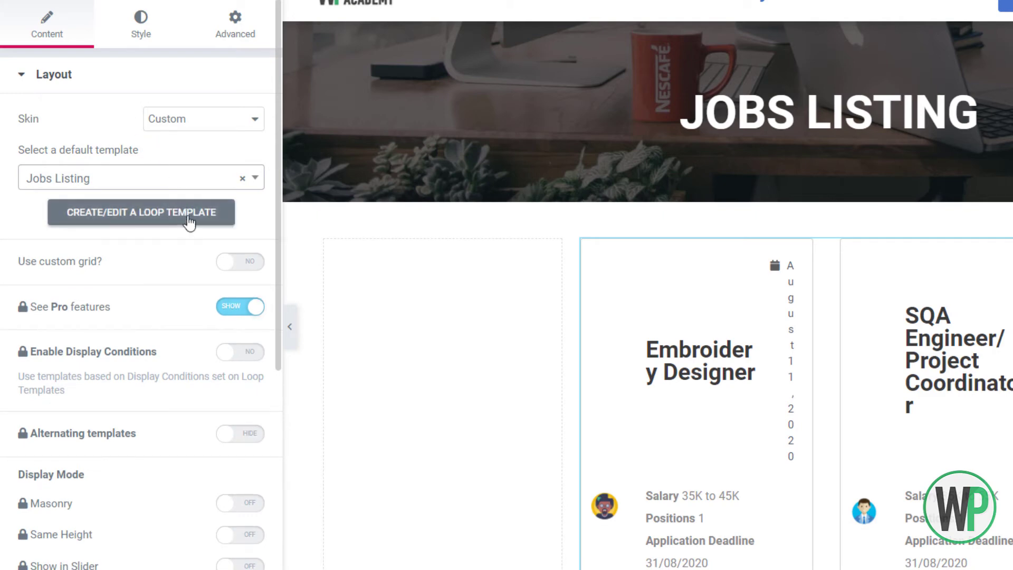
Step: Set the Posts widget to 1 column and check the job cards on the page
scroll(224, 304, down, 4)
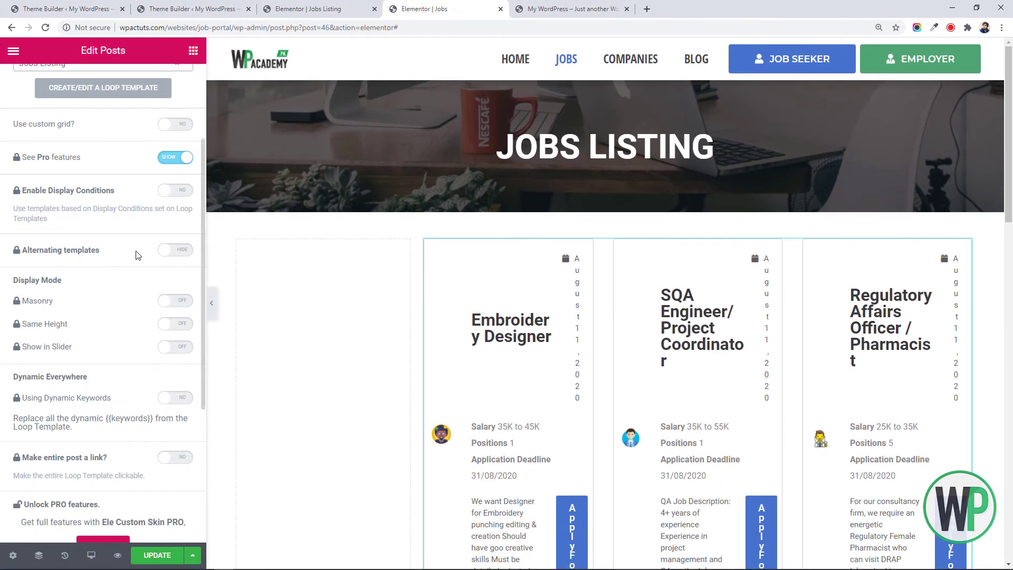
scroll(136, 255, down, 3)
scroll(138, 398, down, 2)
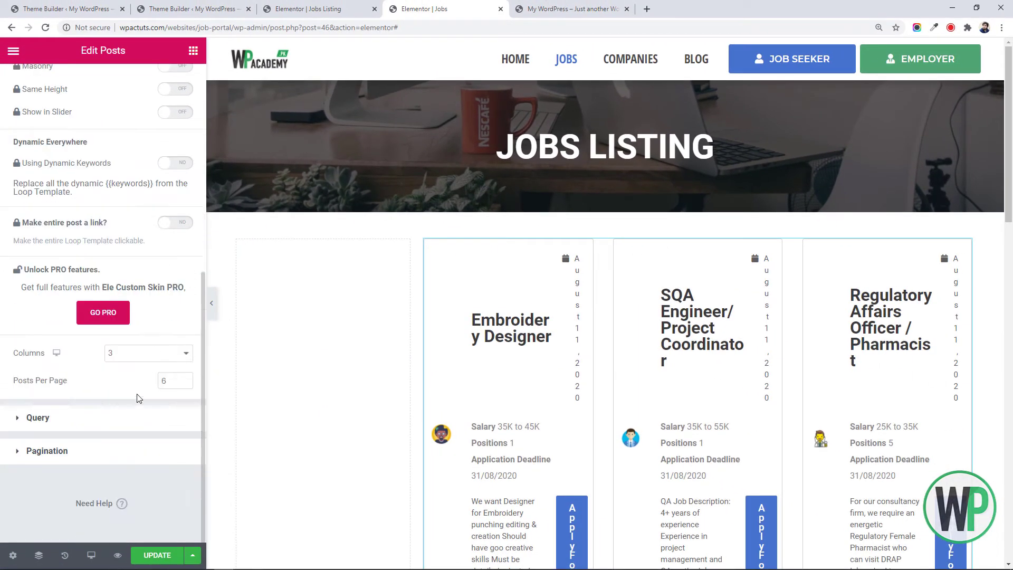
click(136, 358)
click(136, 370)
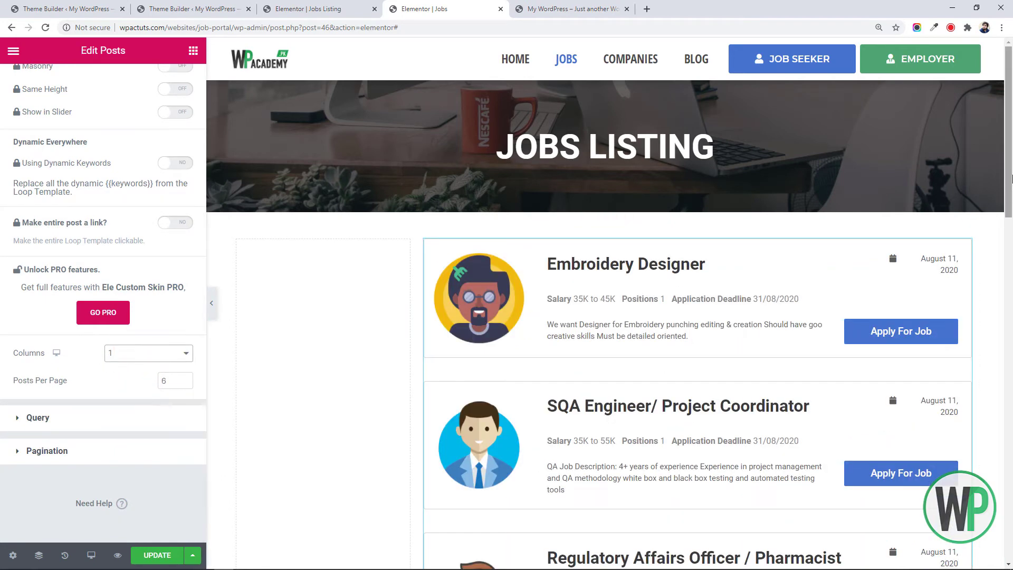
scroll(802, 274, down, 2)
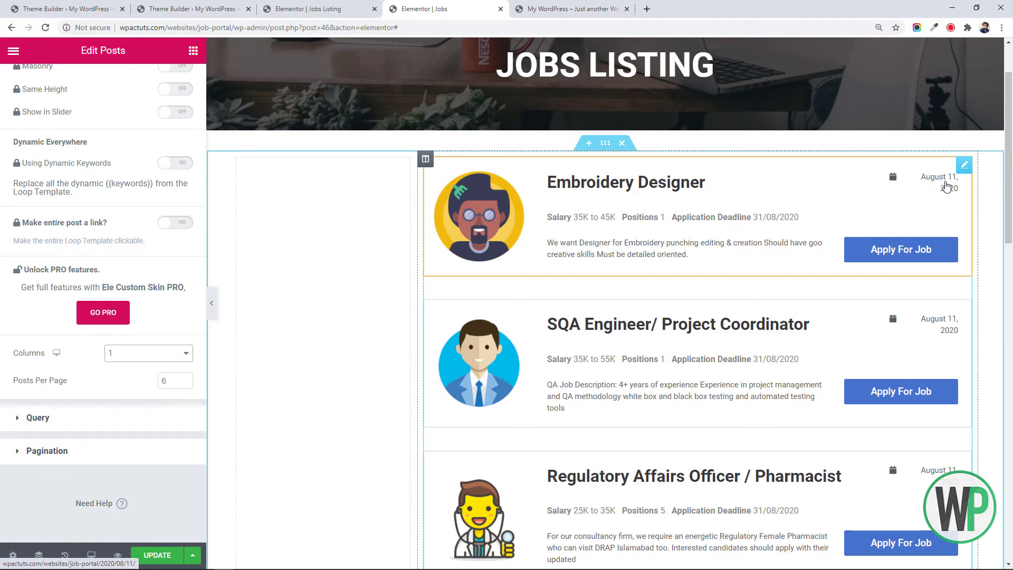
Step: In the Jobs Listing template, set the date column's width to 25% and save the template
click(304, 13)
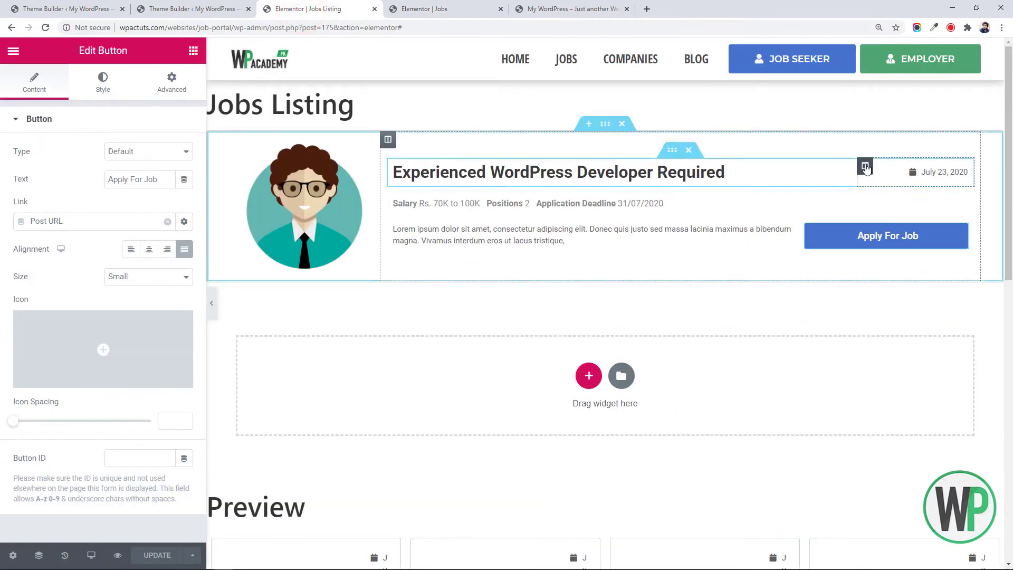
right_click(865, 168)
click(878, 173)
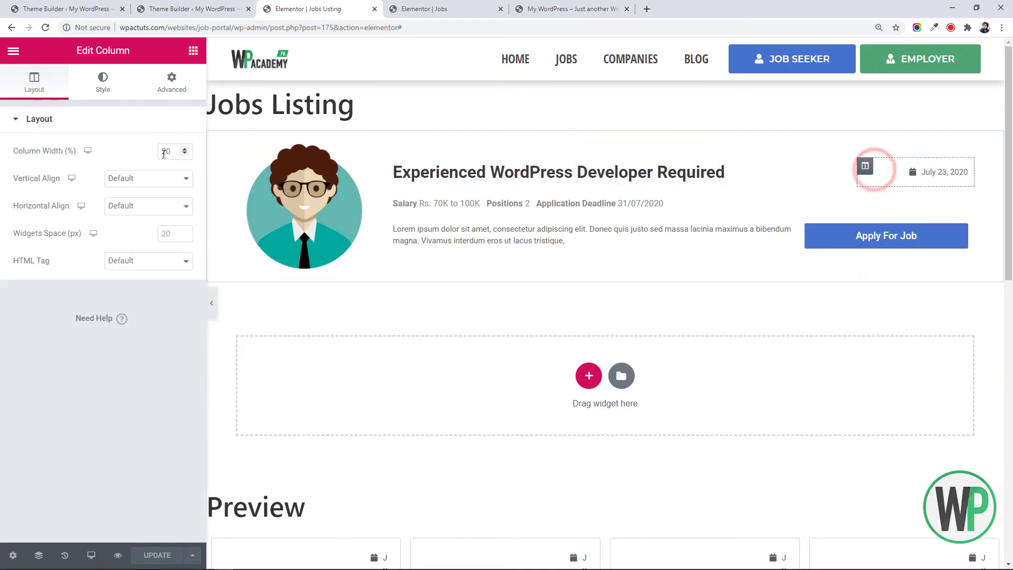
click(165, 151)
text(25)
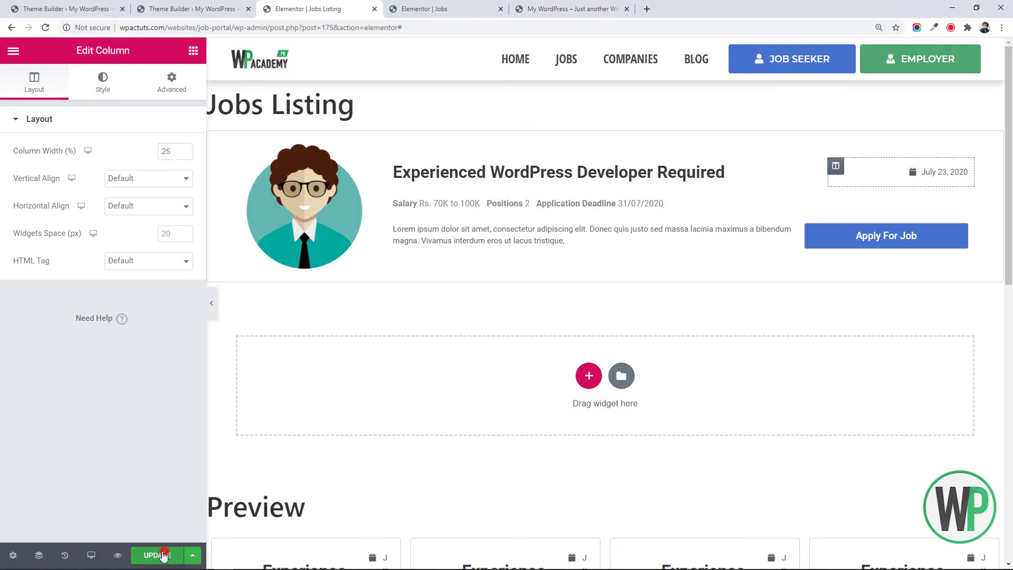
click(163, 555)
click(812, 547)
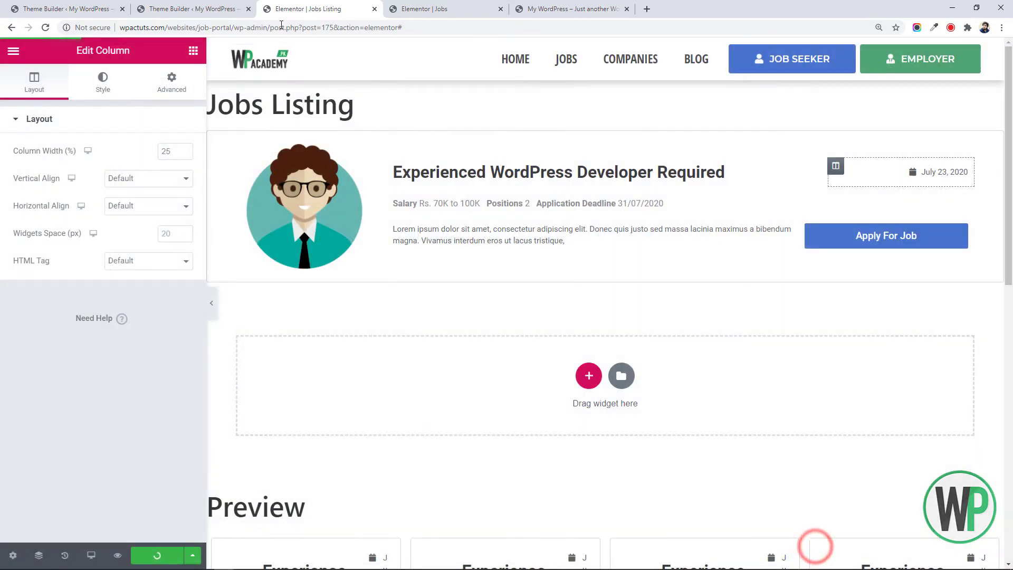
Step: Save the Jobs page, reload its editor and check the dates on the job cards
click(417, 9)
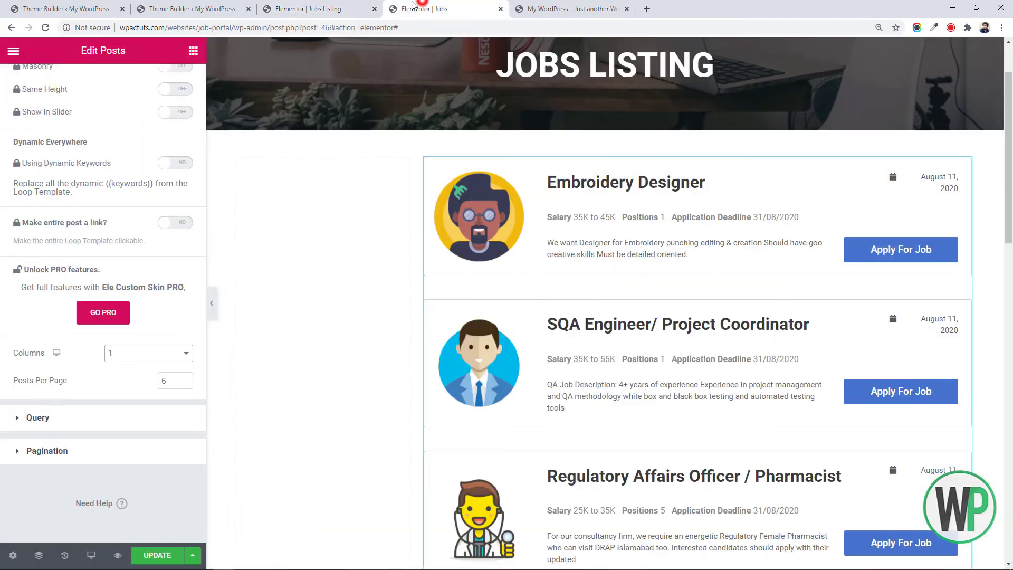
click(158, 556)
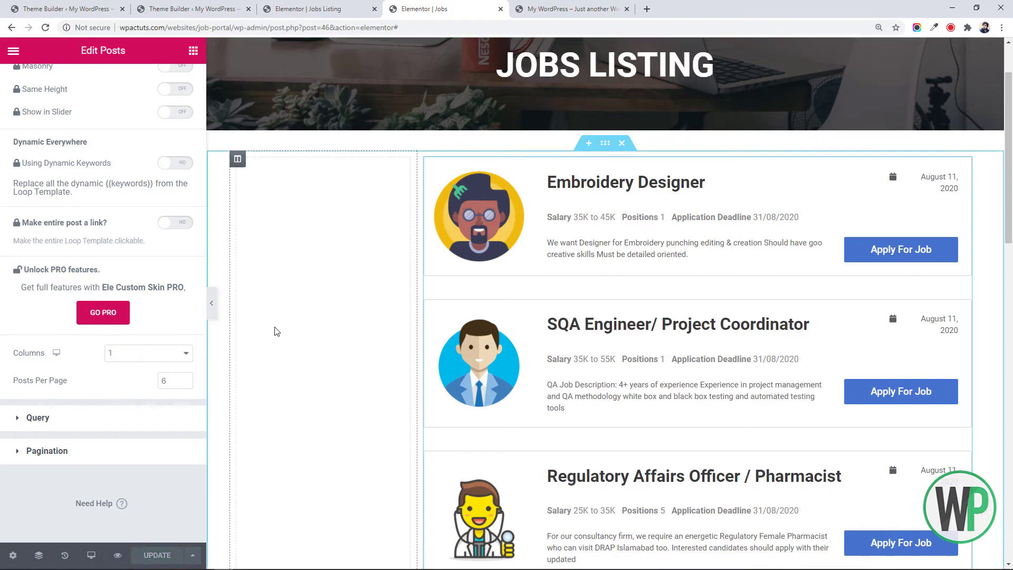
key(F5)
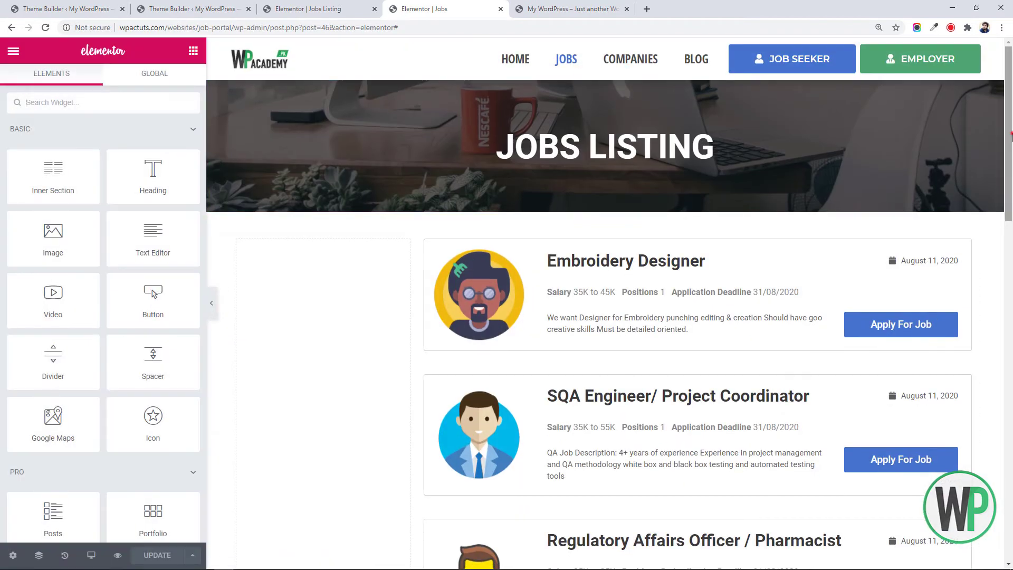
scroll(918, 201, down, 1)
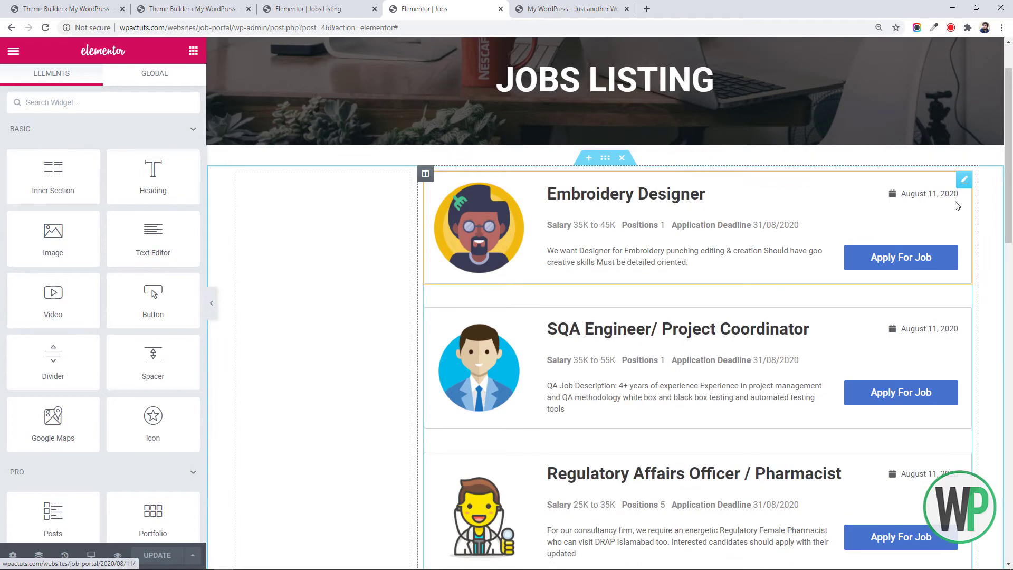
drag(1008, 195, 1009, 208)
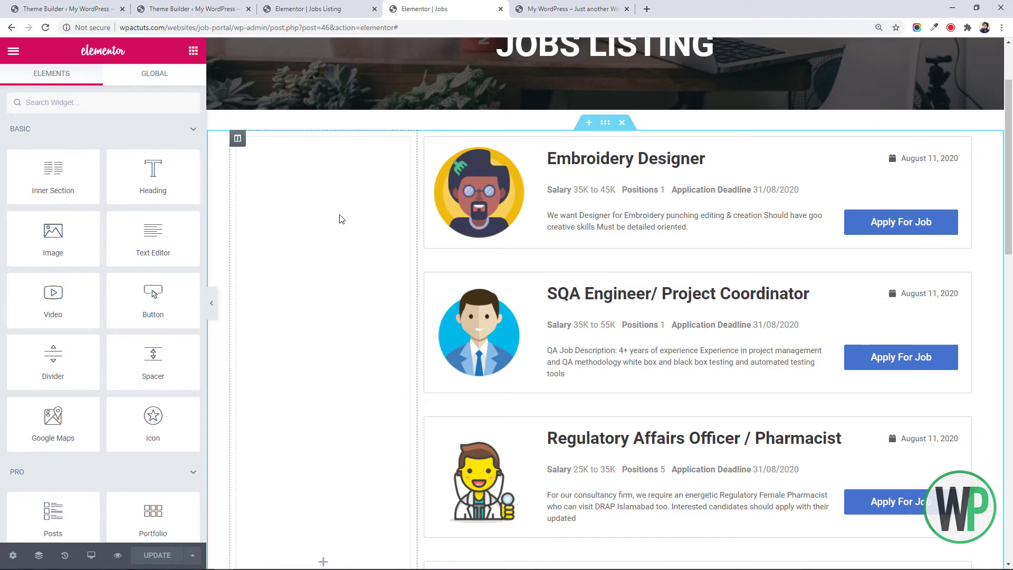
Step: Open the Jobs page on the live site and look through the job listings
click(592, 9)
drag(1008, 225, 1008, 58)
click(456, 60)
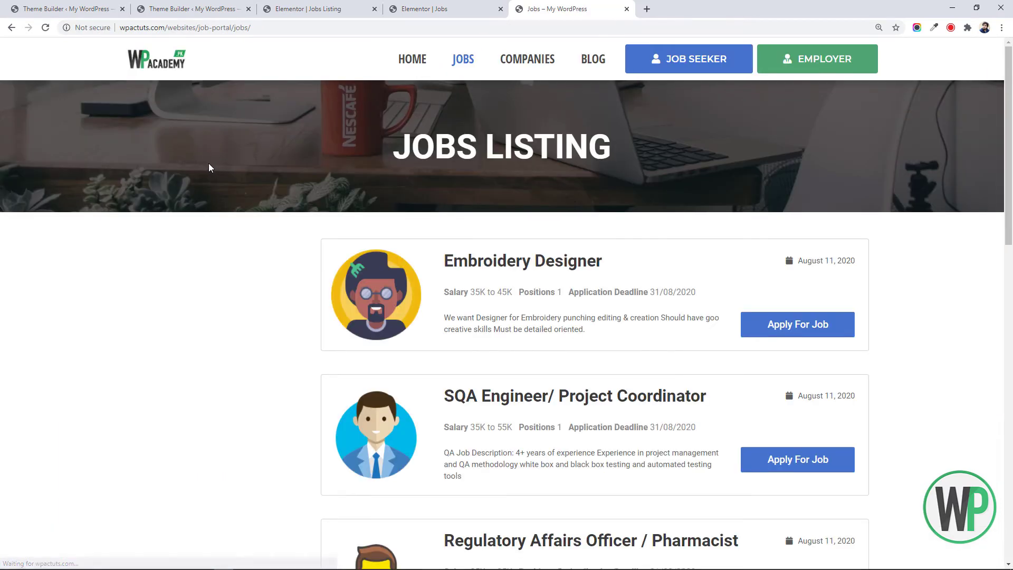
drag(1009, 123, 753, 156)
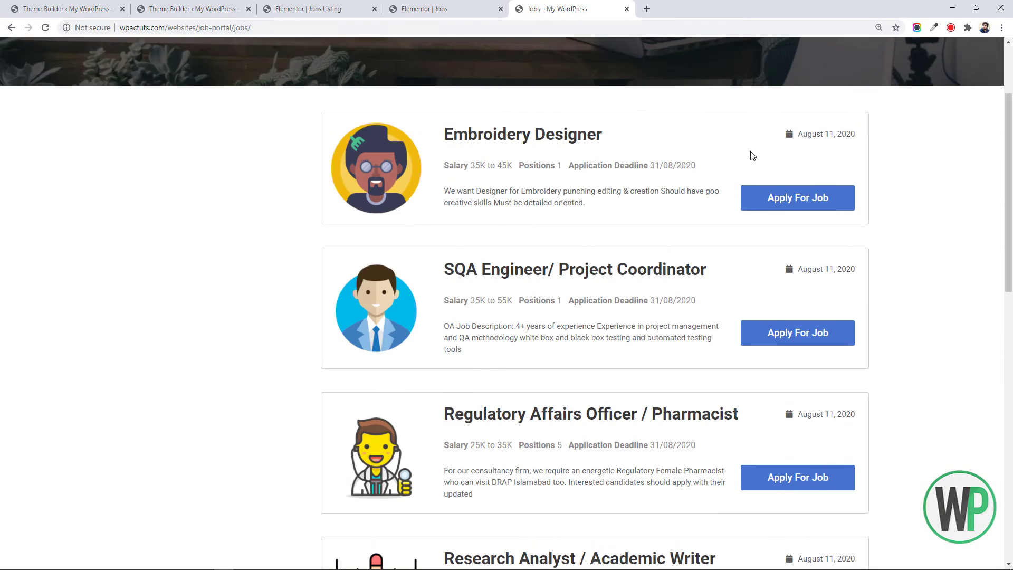
click(438, 9)
click(338, 9)
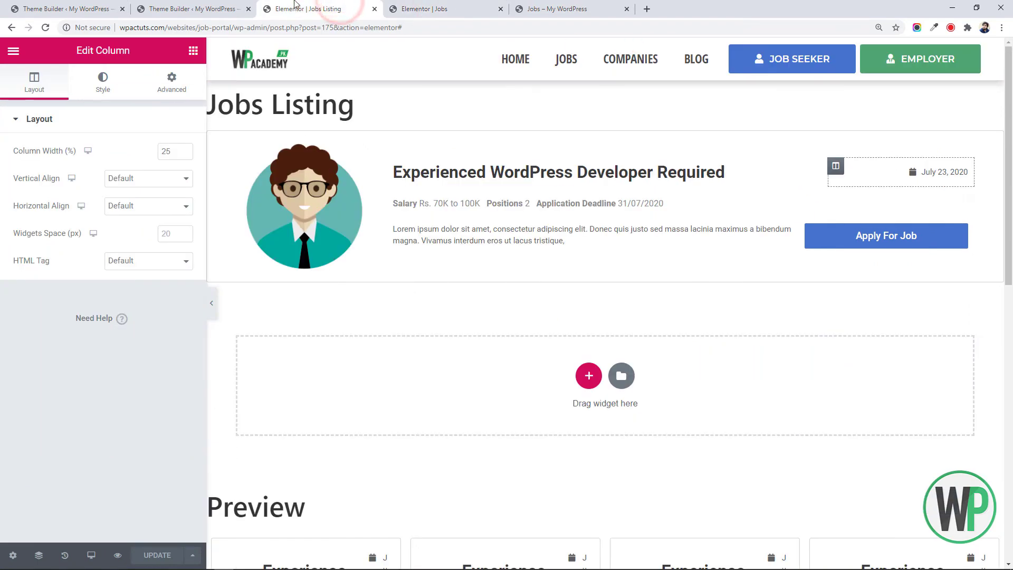
click(221, 9)
click(544, 9)
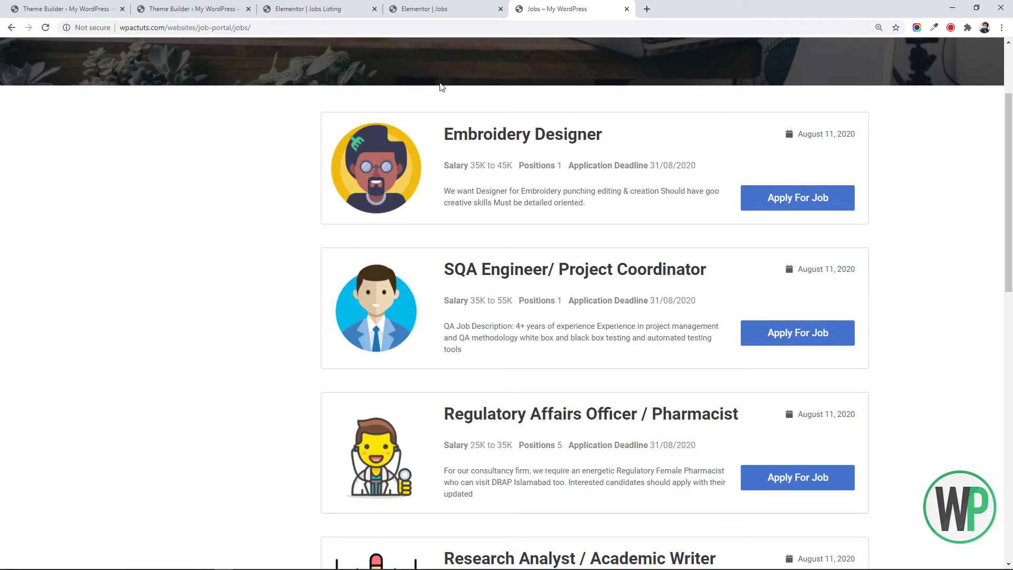
Step: Open the Posts widget on the Jobs page for editing and review its posts-per-page setting and query filter options
click(451, 7)
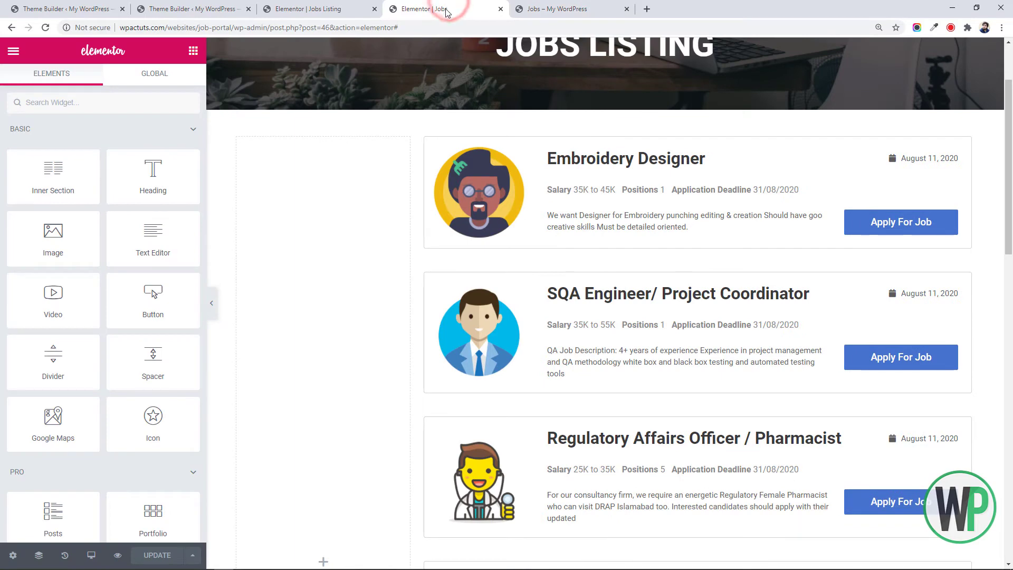
right_click(591, 219)
click(621, 227)
scroll(113, 369, down, 10)
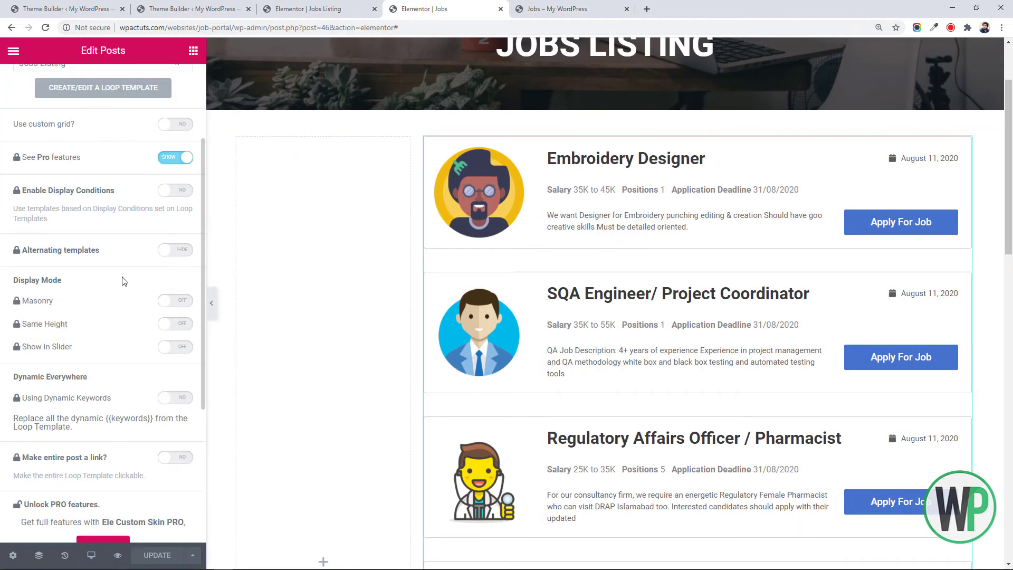
click(112, 431)
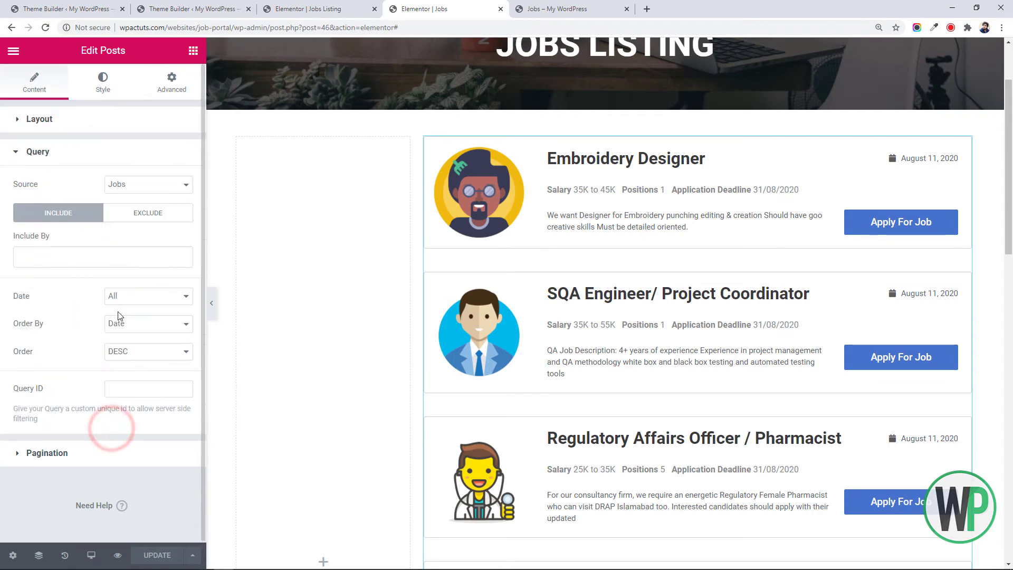
click(98, 122)
scroll(142, 312, down, 7)
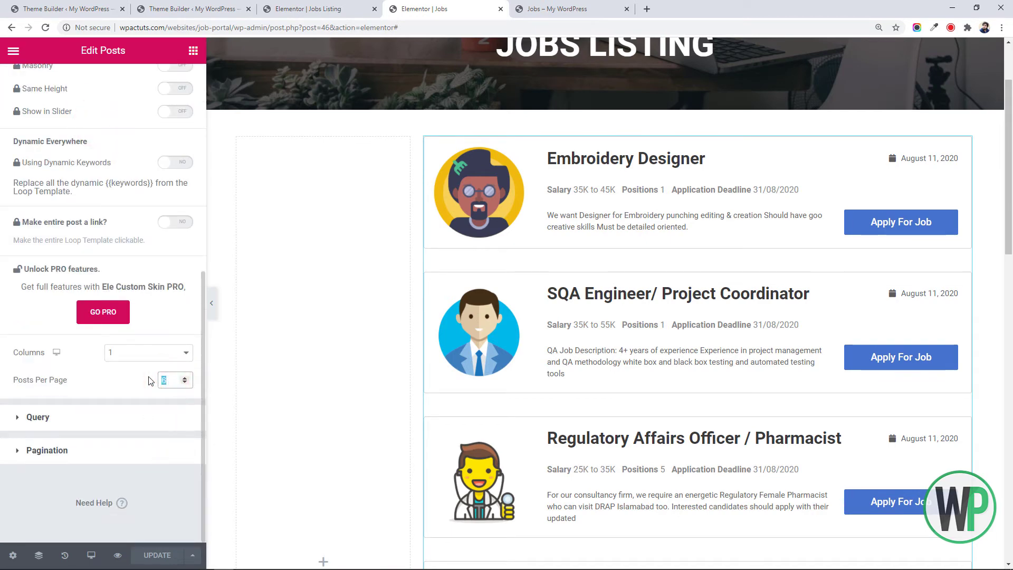
click(140, 416)
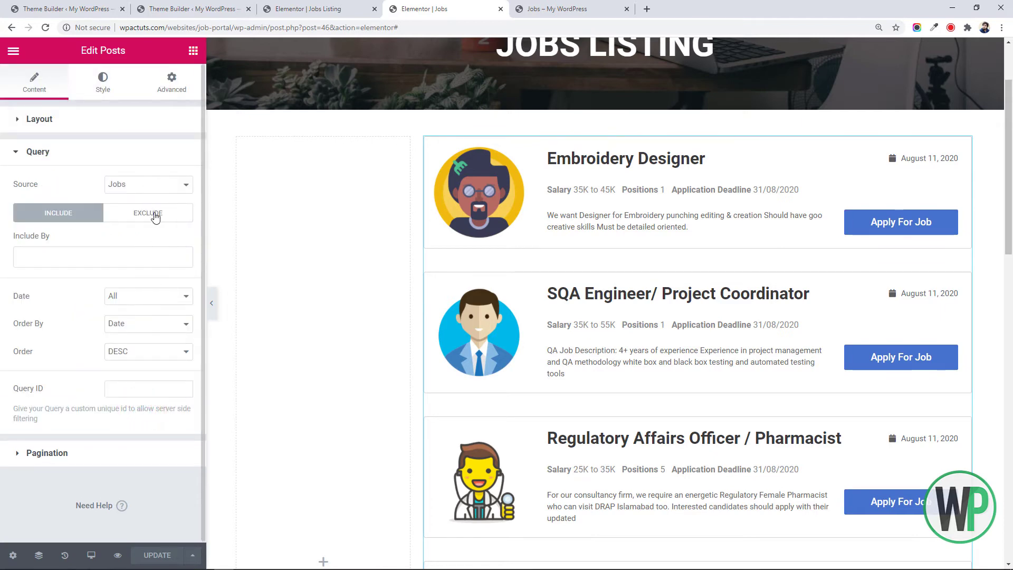
click(106, 262)
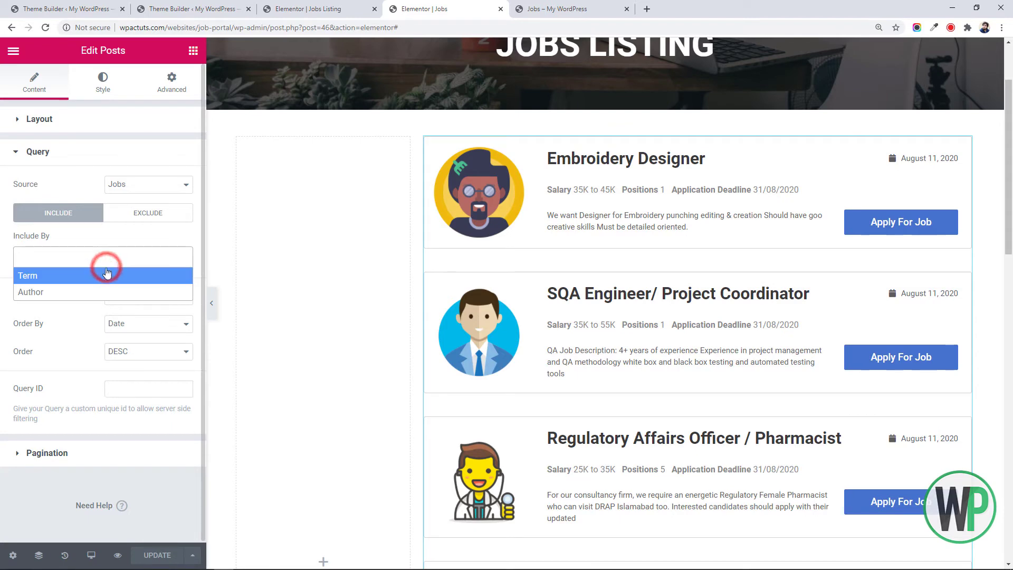
click(2, 263)
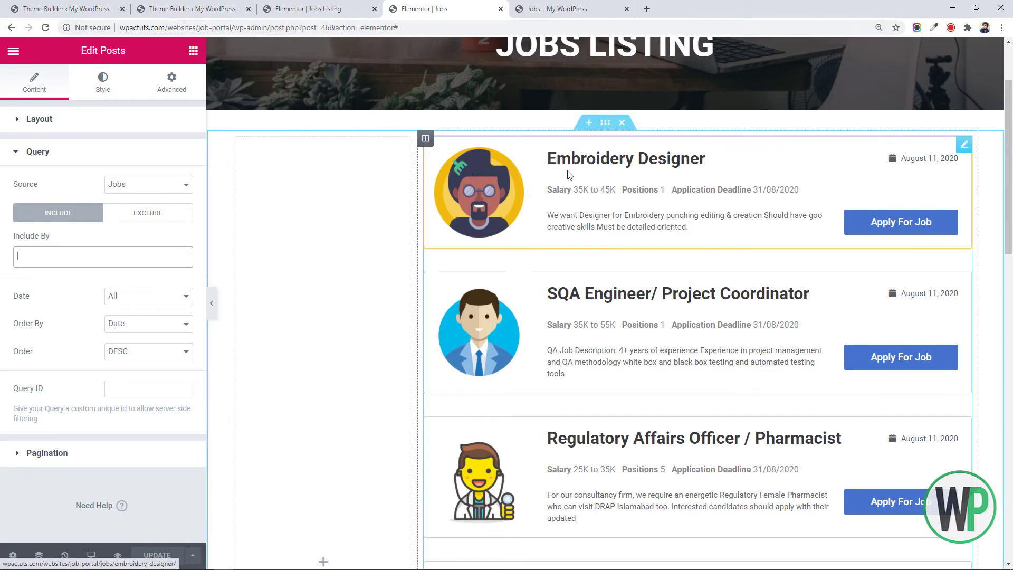
Step: Limit the Posts widget's query to jobs included by the term Categories: Education
click(143, 262)
click(137, 272)
click(107, 304)
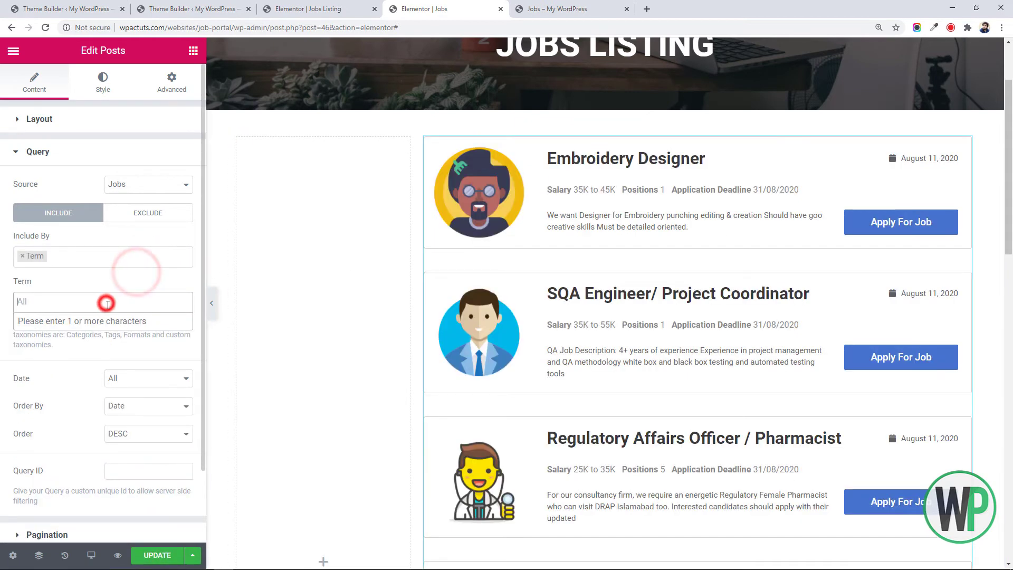
text(edu)
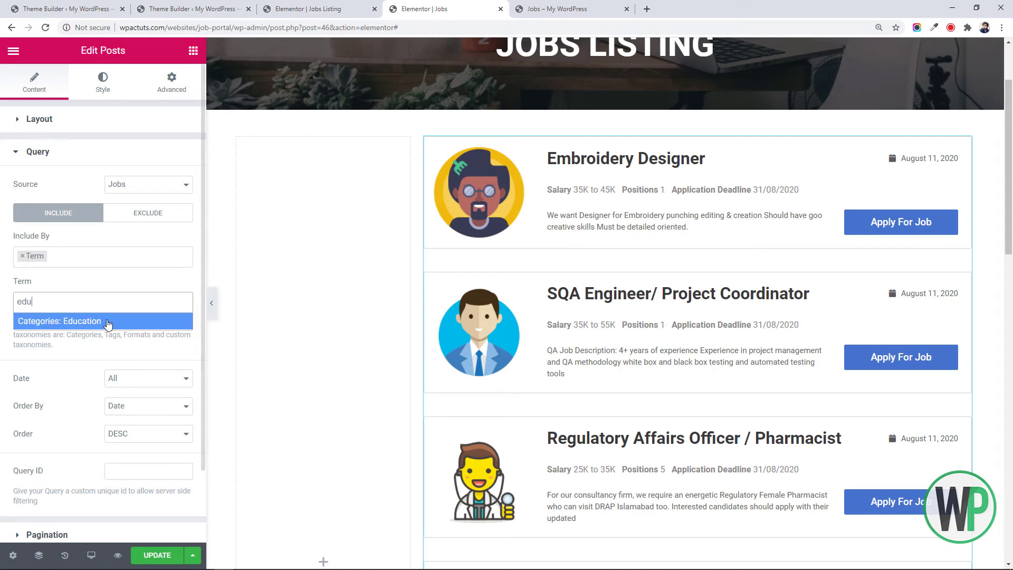
click(103, 320)
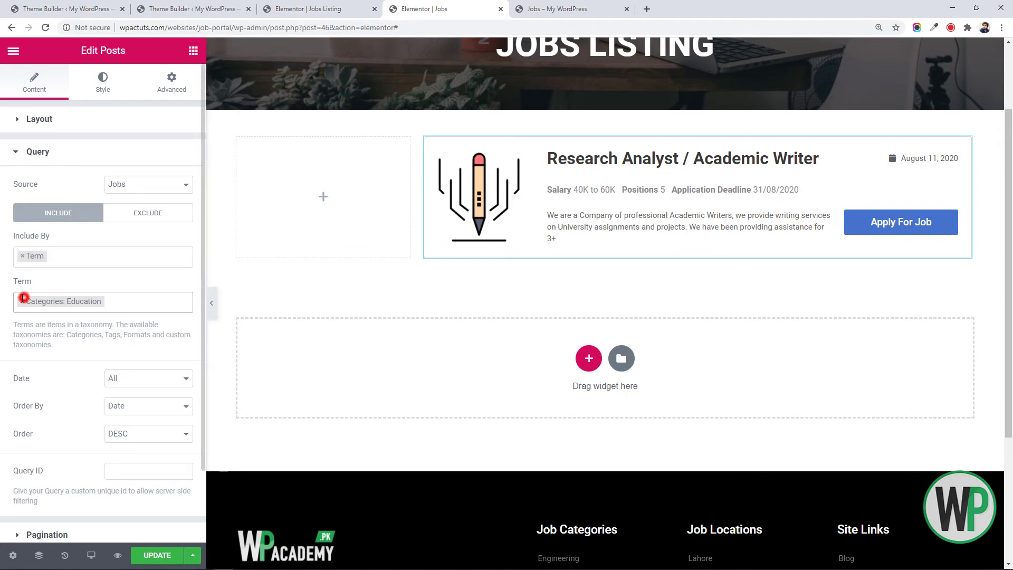
Step: Remove the Education category and the Term filter from the Posts widget's query
click(23, 298)
click(23, 255)
click(24, 248)
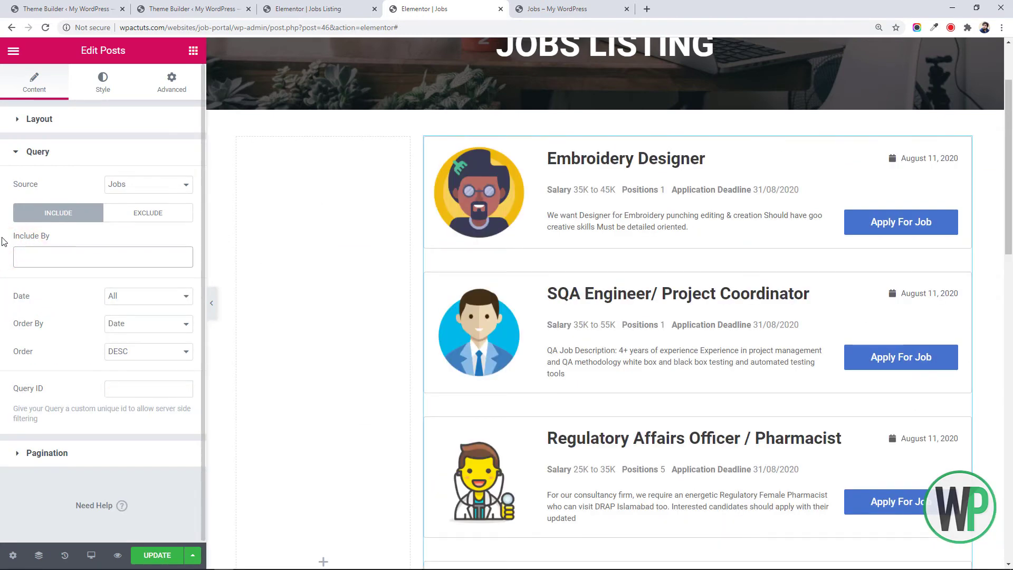
Step: Set the Posts widget's pagination to Load More (Custom Skin)
click(145, 452)
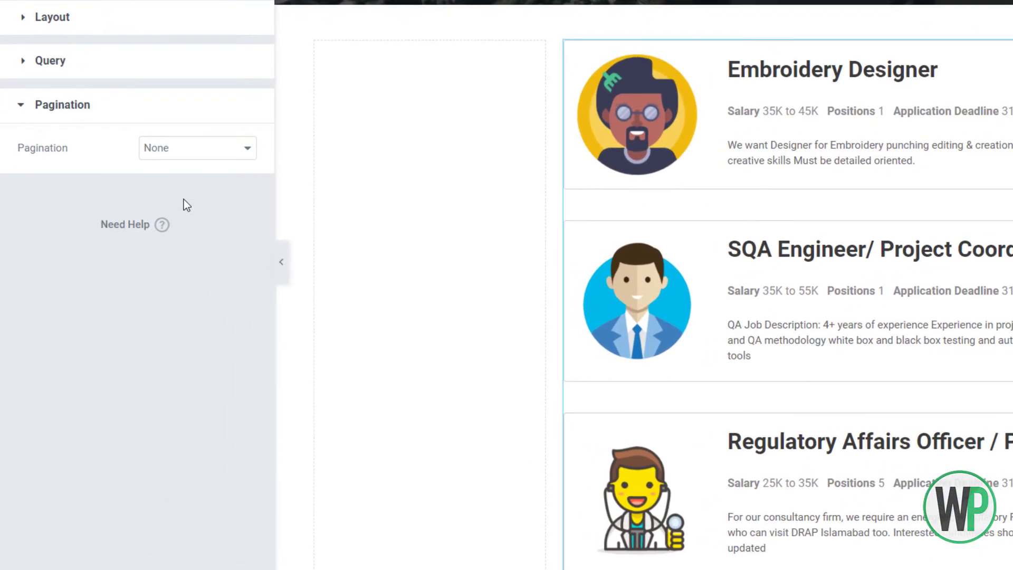
scroll(786, 285, down, 12)
scroll(786, 284, up, 4)
scroll(786, 284, down, 1)
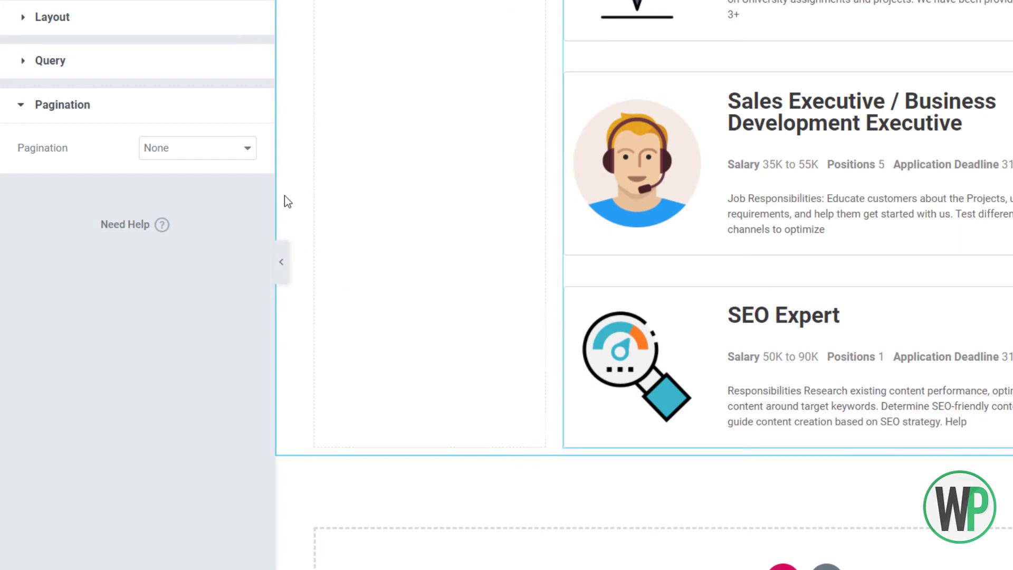
click(215, 150)
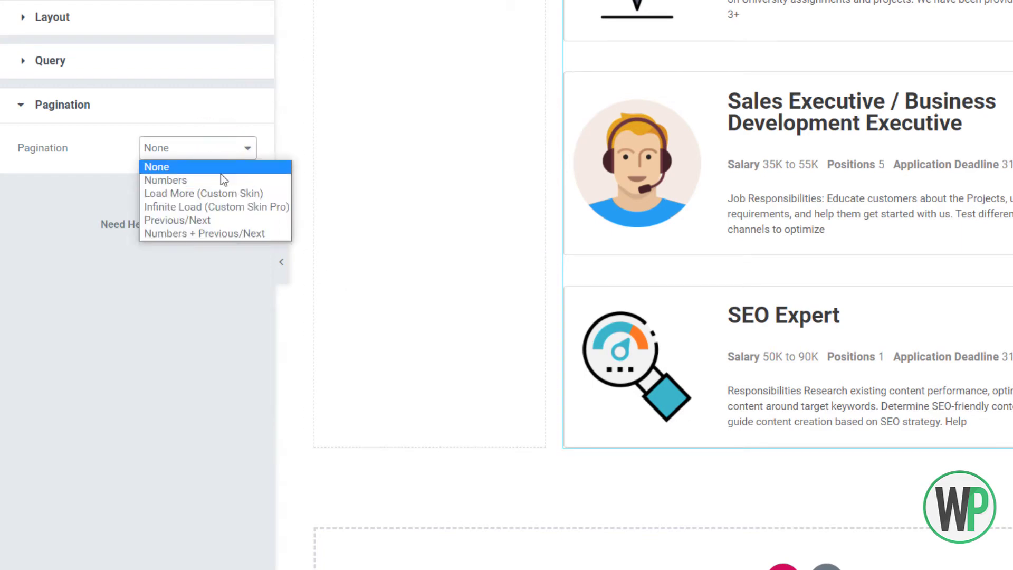
click(242, 195)
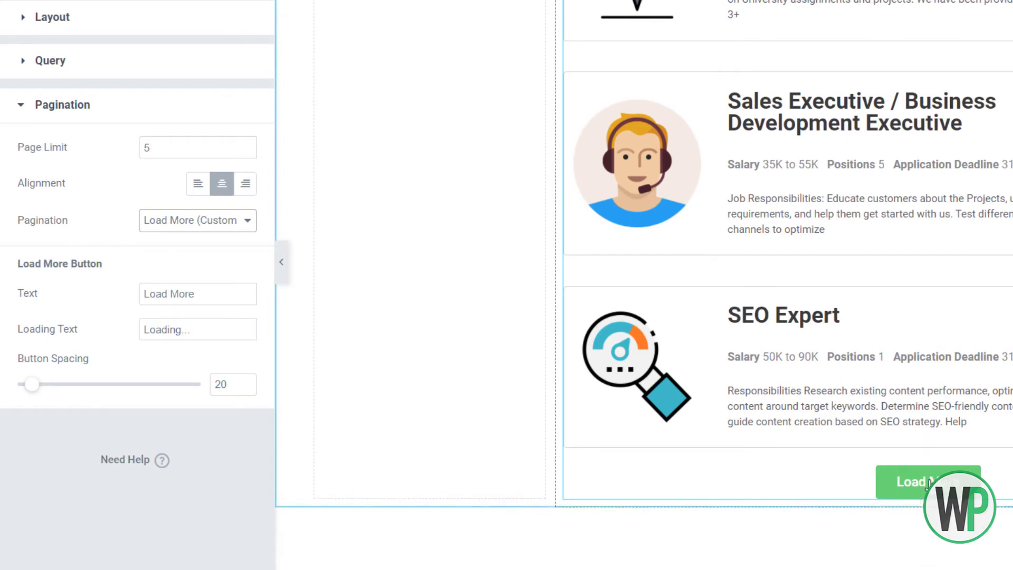
Step: Try the Numbers and Numbers + Previous/Next pagination types on the Posts widget and restore Load More (Custom Skin)
click(190, 230)
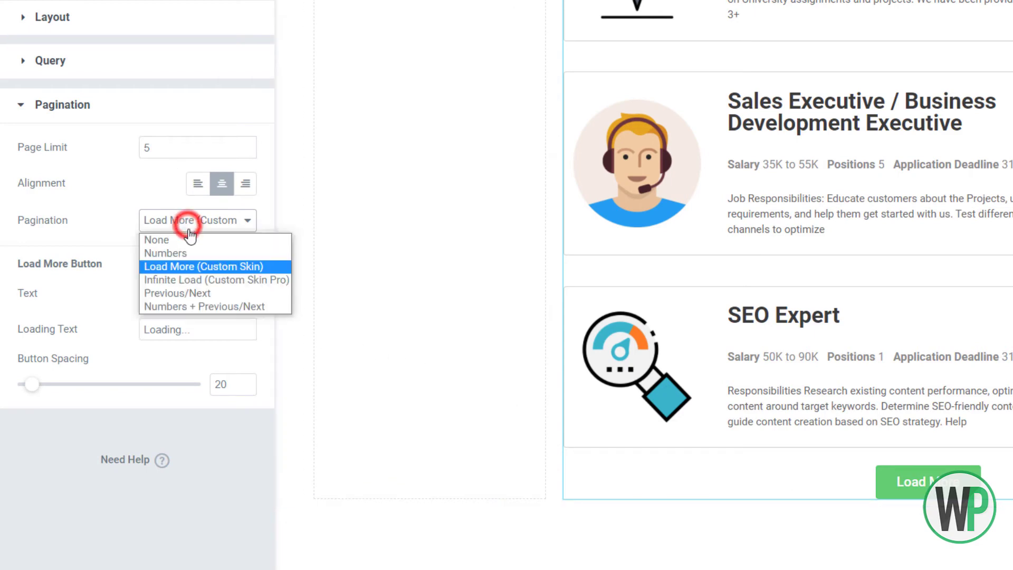
click(202, 253)
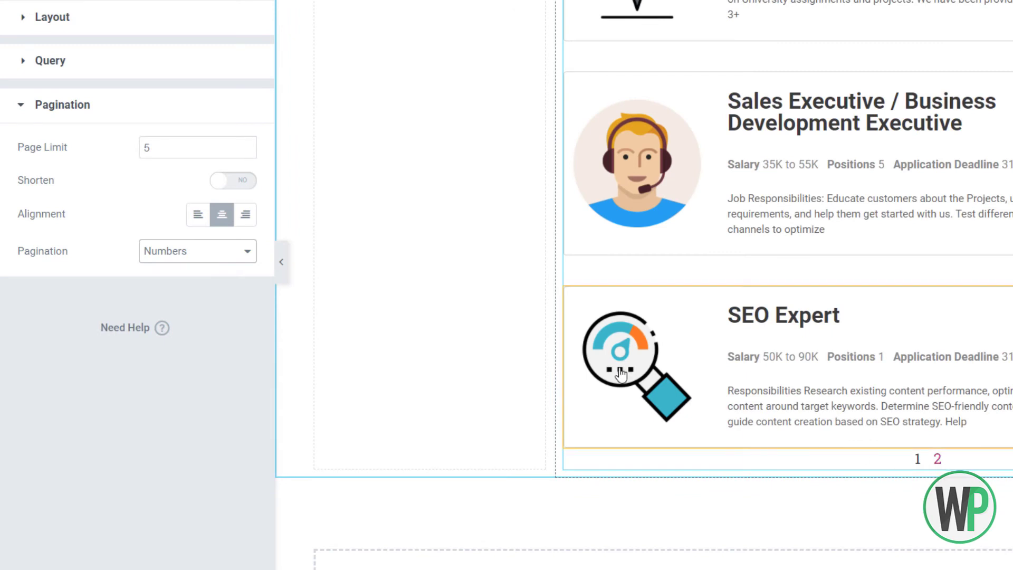
click(218, 253)
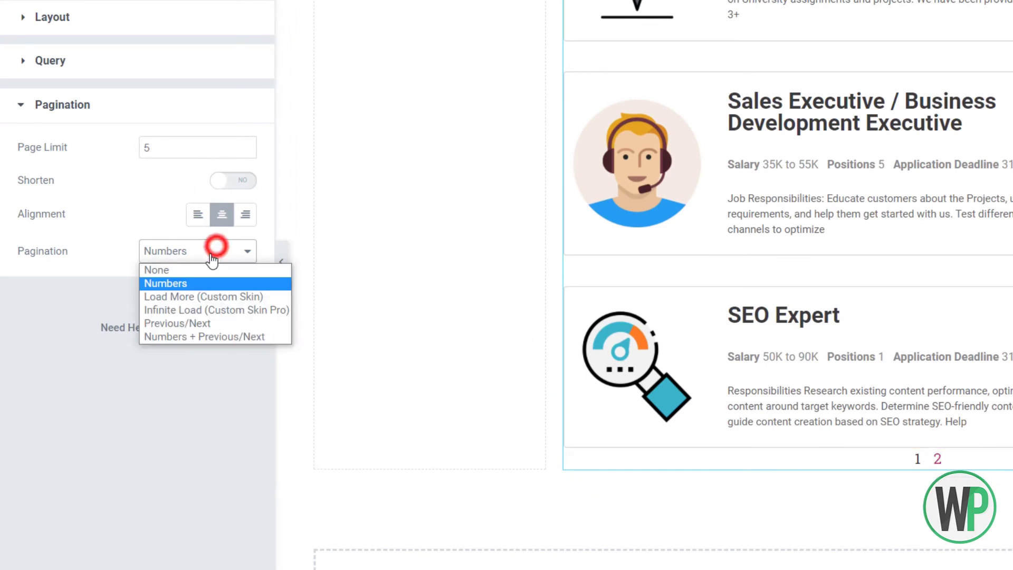
click(224, 335)
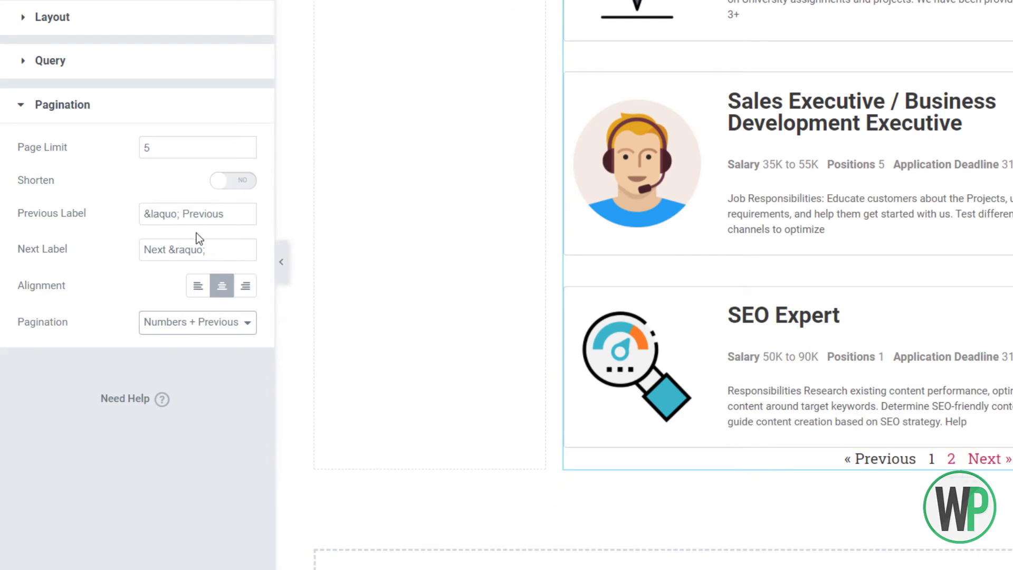
click(183, 329)
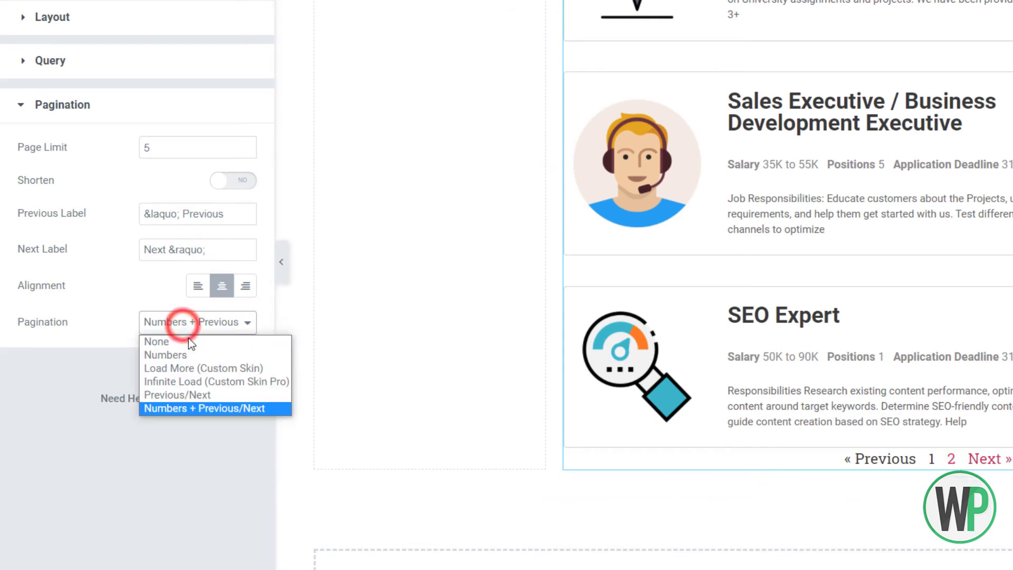
click(206, 367)
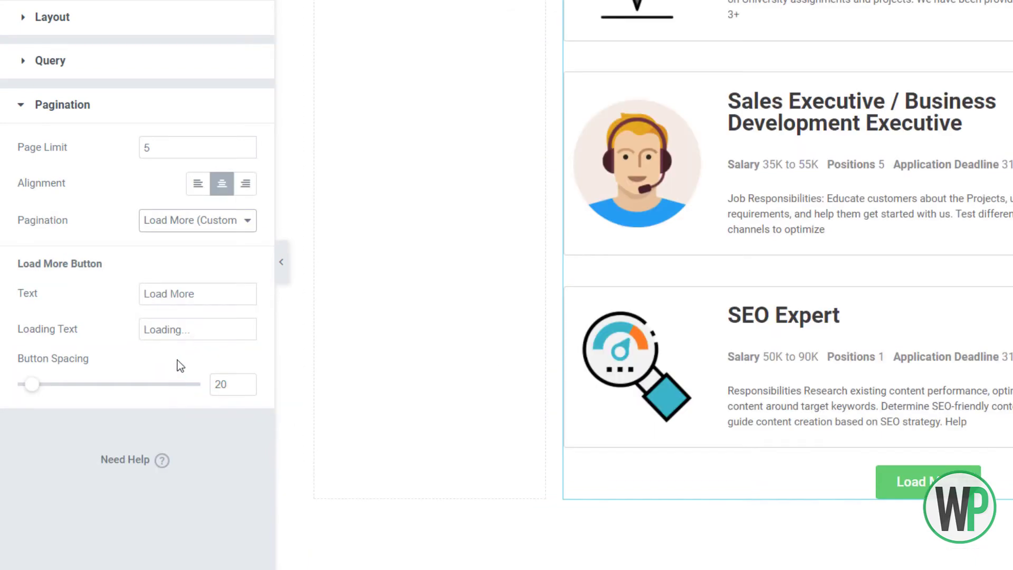
Step: Look over the job listing with its Load More button and update the Jobs page
scroll(346, 353, up, 10)
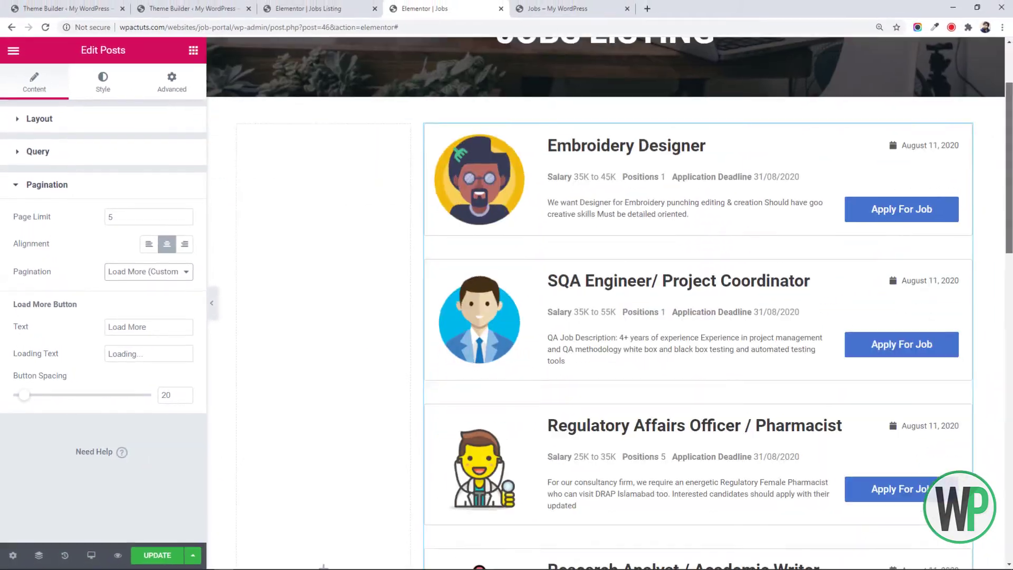
scroll(323, 330, down, 10)
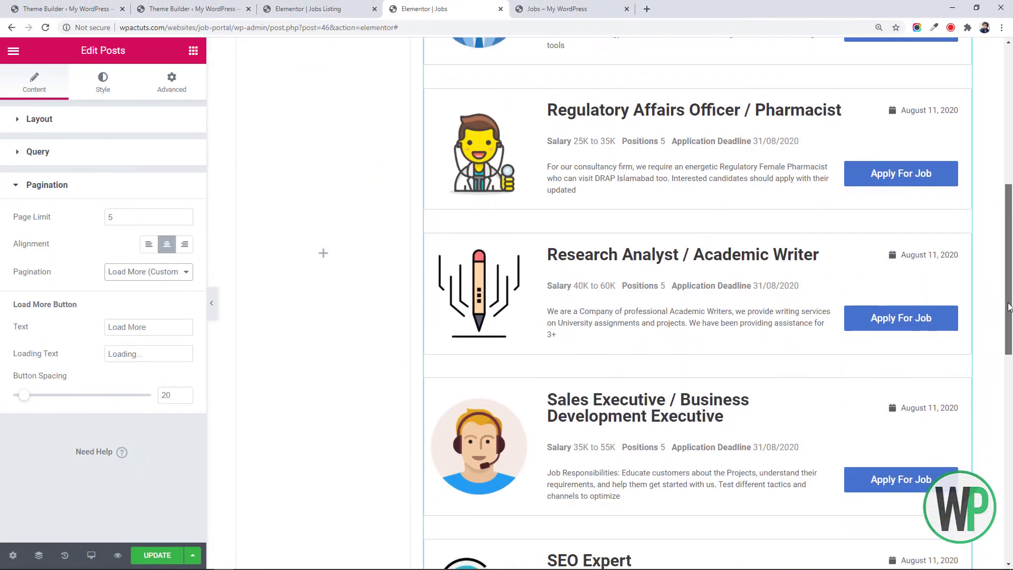
scroll(981, 317, up, 10)
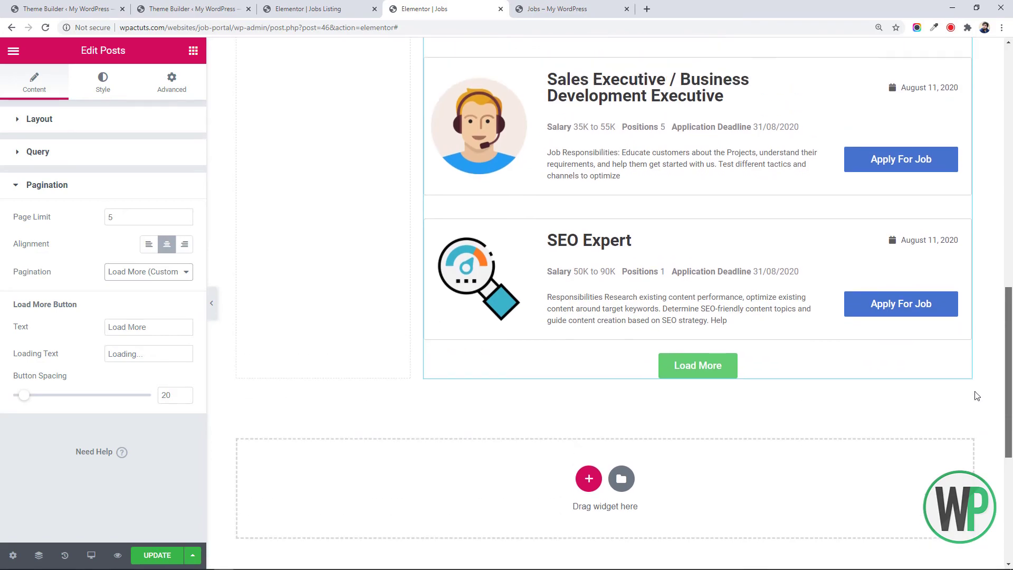
scroll(987, 215, up, 3)
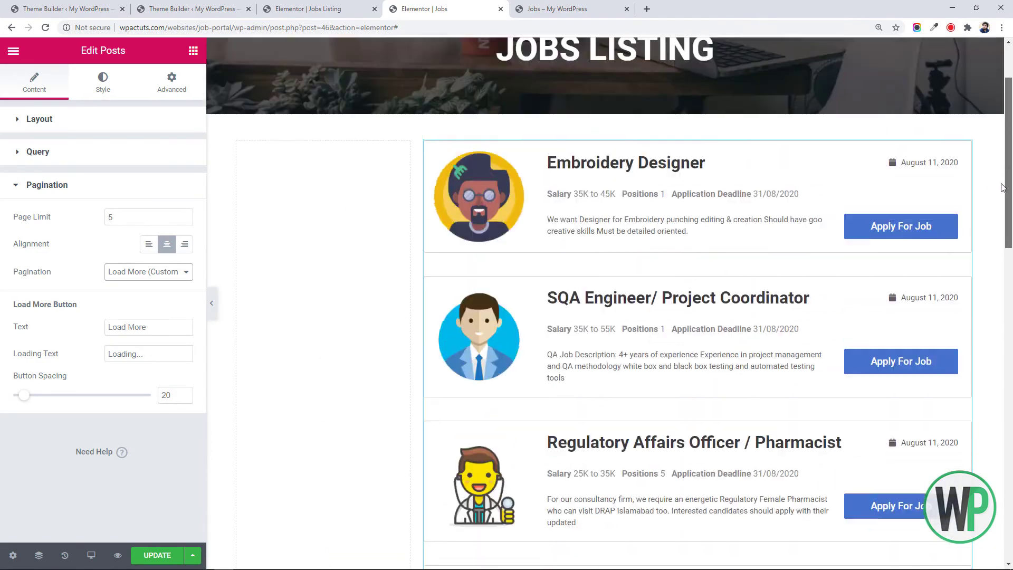
scroll(991, 288, down, 5)
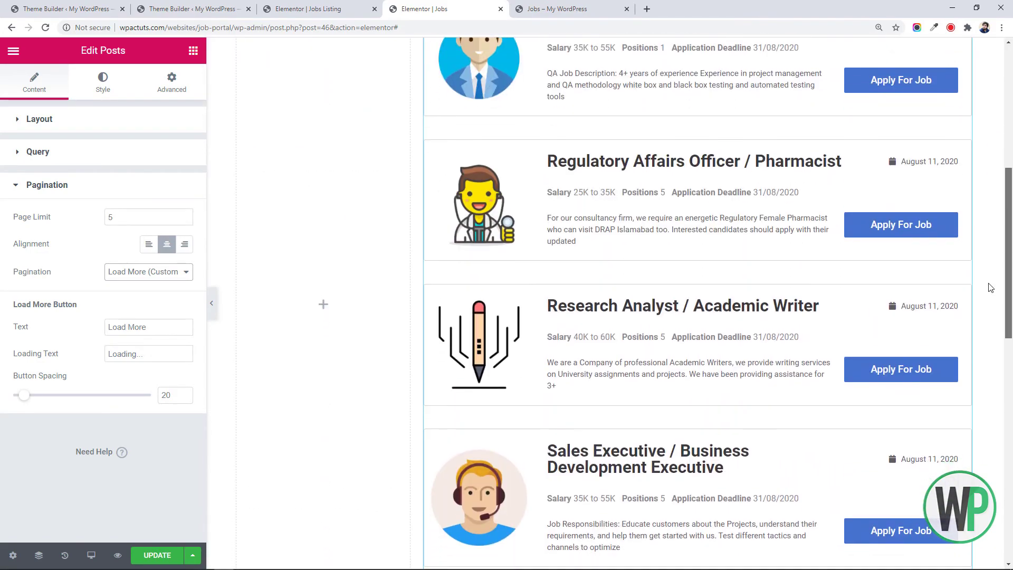
click(156, 555)
Step: Test the Load More button on the live Jobs page and look through the listings
click(541, 9)
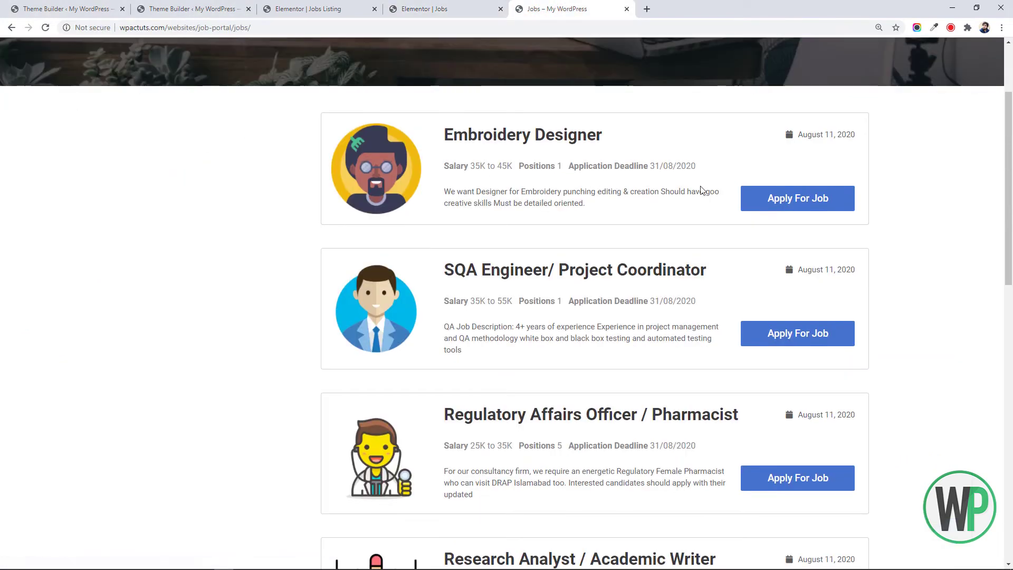
drag(1008, 174, 1009, 405)
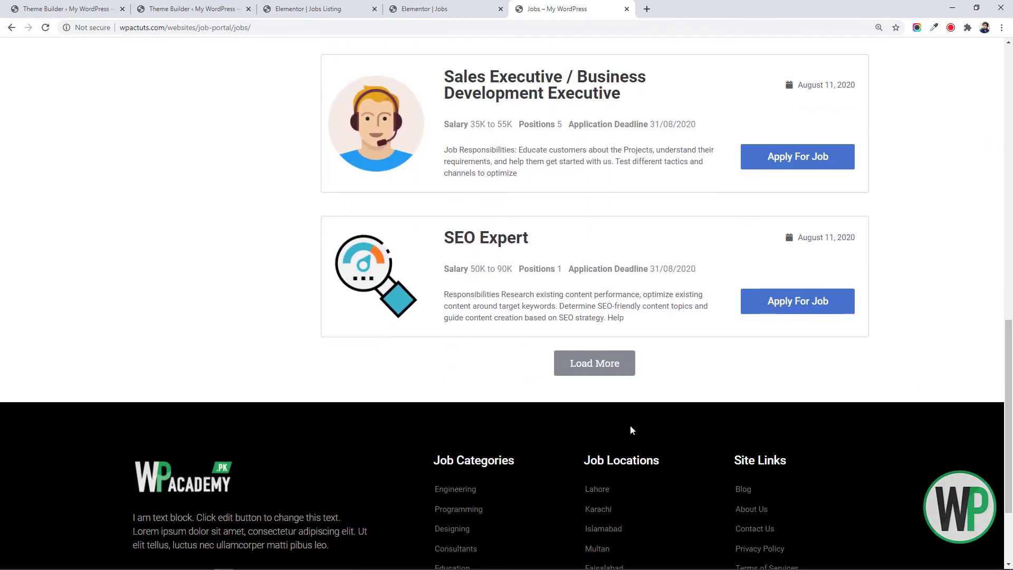
click(612, 369)
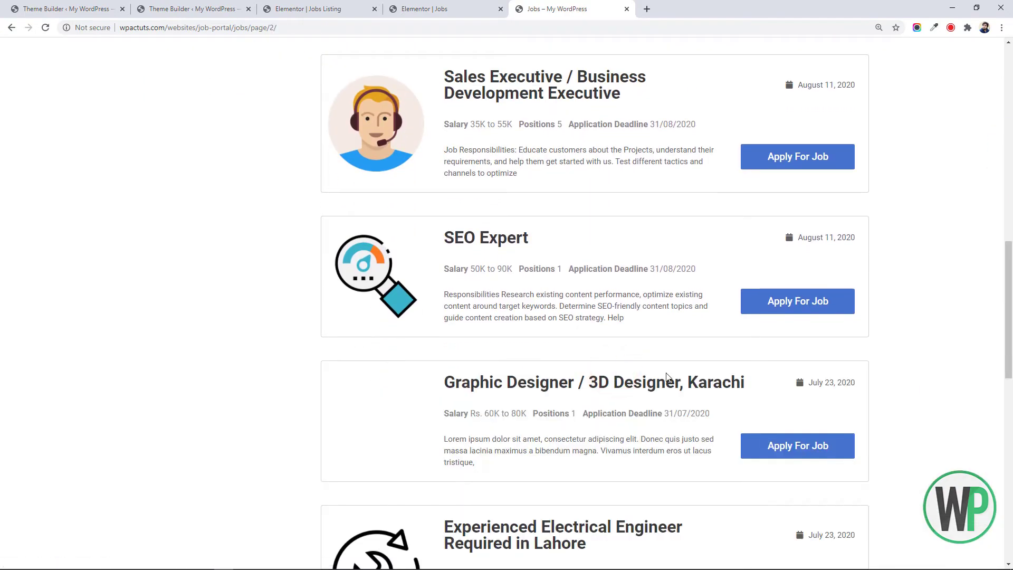
drag(1008, 291, 1011, 69)
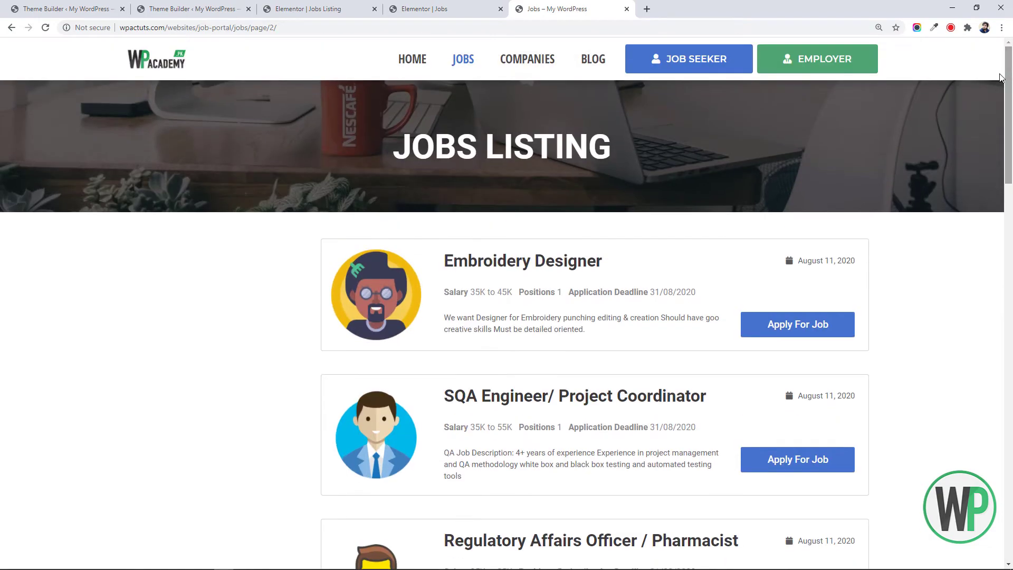
Step: Return to the Jobs page editor and examine the listing layout and the footer's job category and location links
click(417, 7)
drag(1010, 253, 1011, 190)
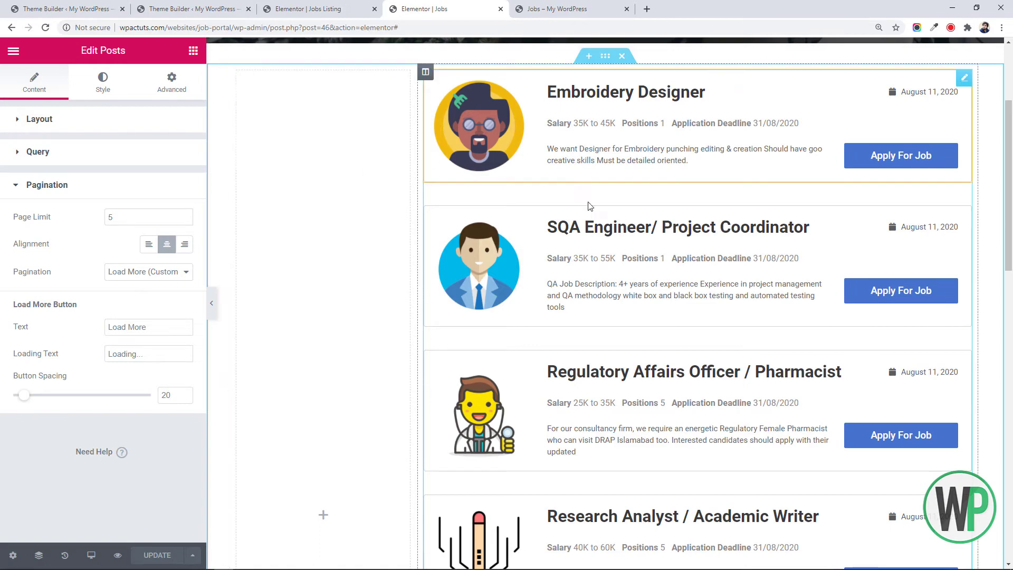
drag(1008, 211, 1010, 512)
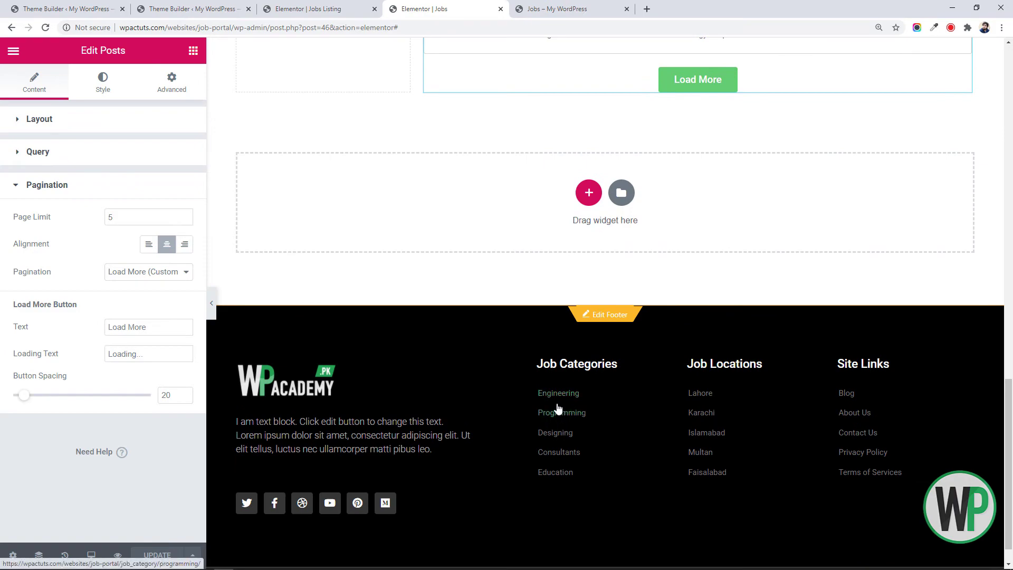
drag(1009, 464, 1011, 180)
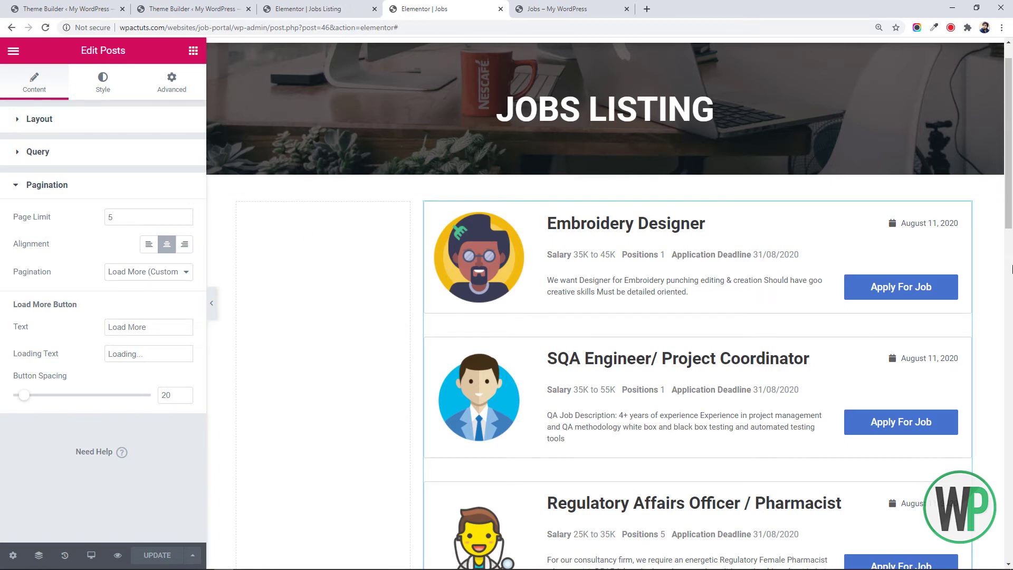
scroll(528, 369, down, 15)
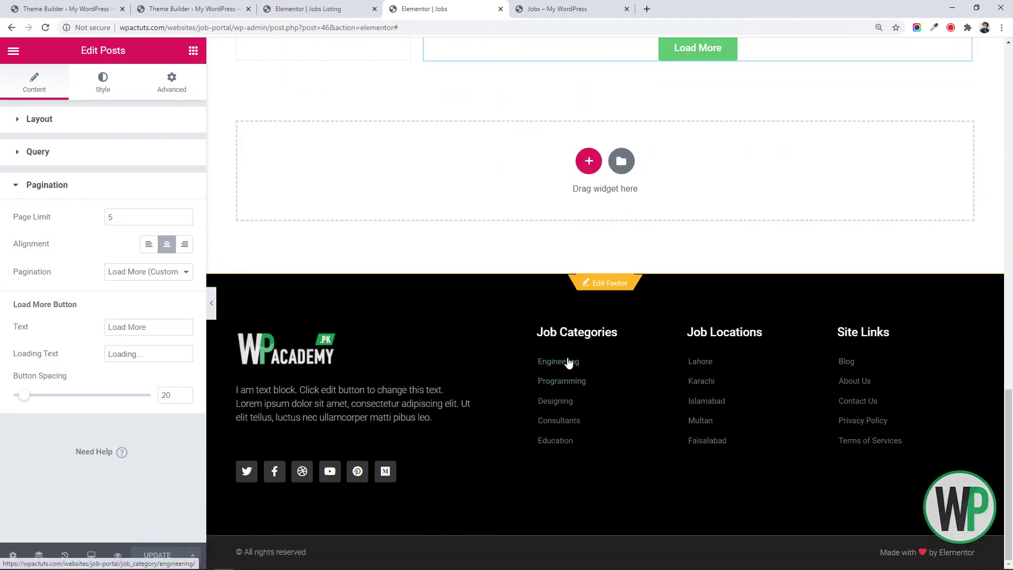
scroll(876, 445, up, 15)
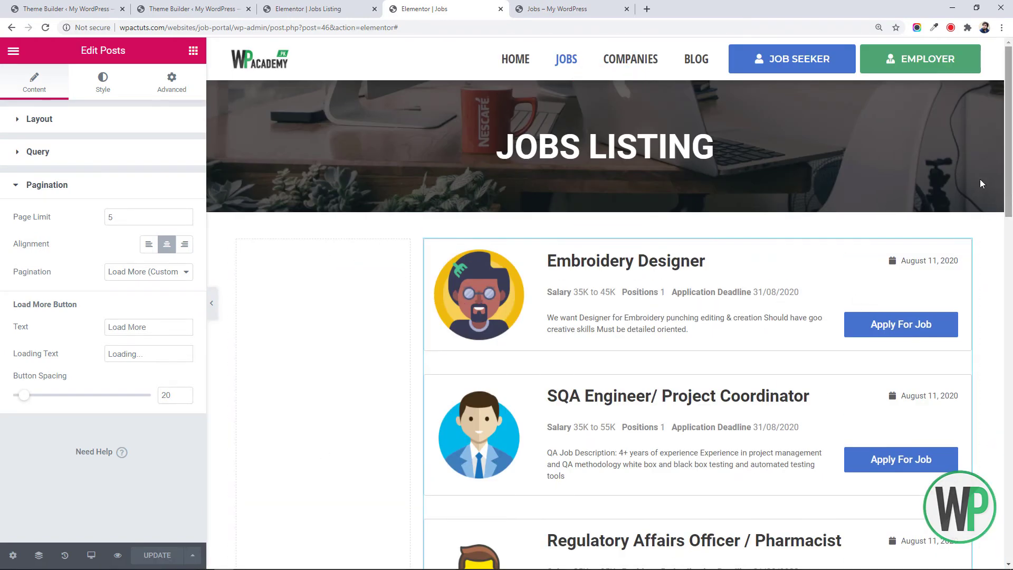
Step: Open the Engineering job category archive from the live site's footer and compare its layout with the Jobs page
click(612, 9)
scroll(1009, 148, down, 8)
scroll(1008, 147, down, 10)
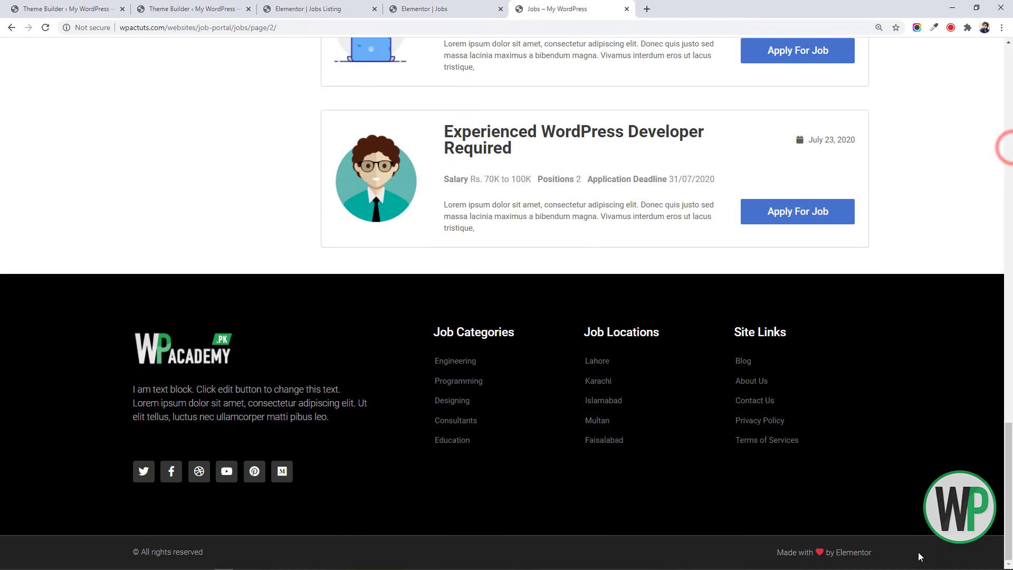
click(454, 360)
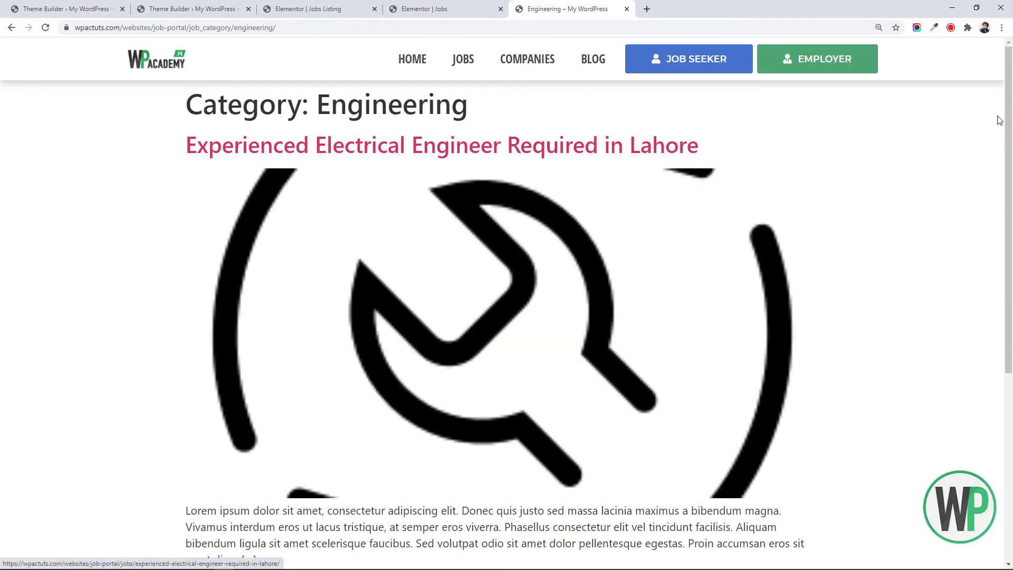
drag(1009, 110, 1010, 367)
click(1008, 108)
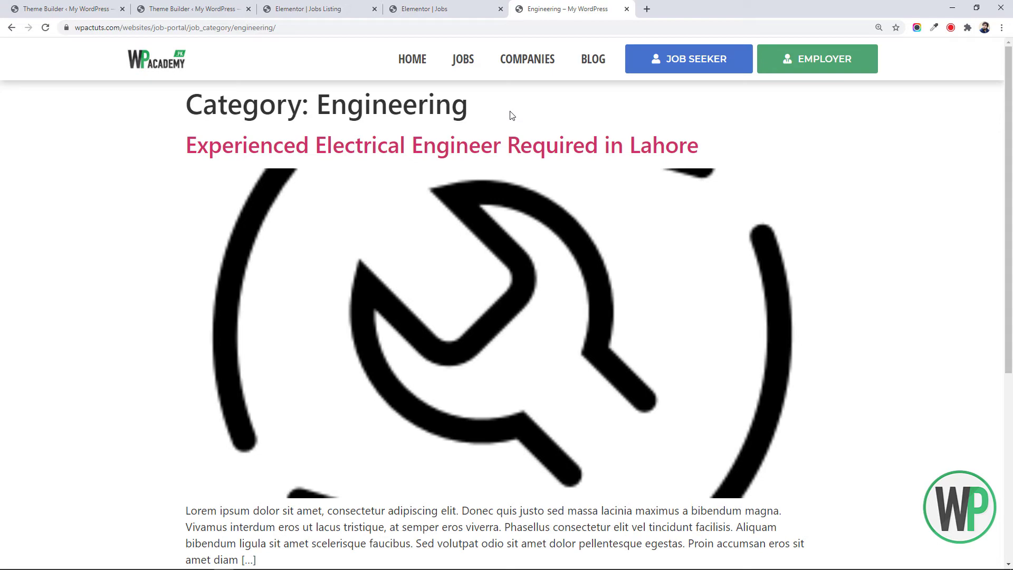
click(437, 9)
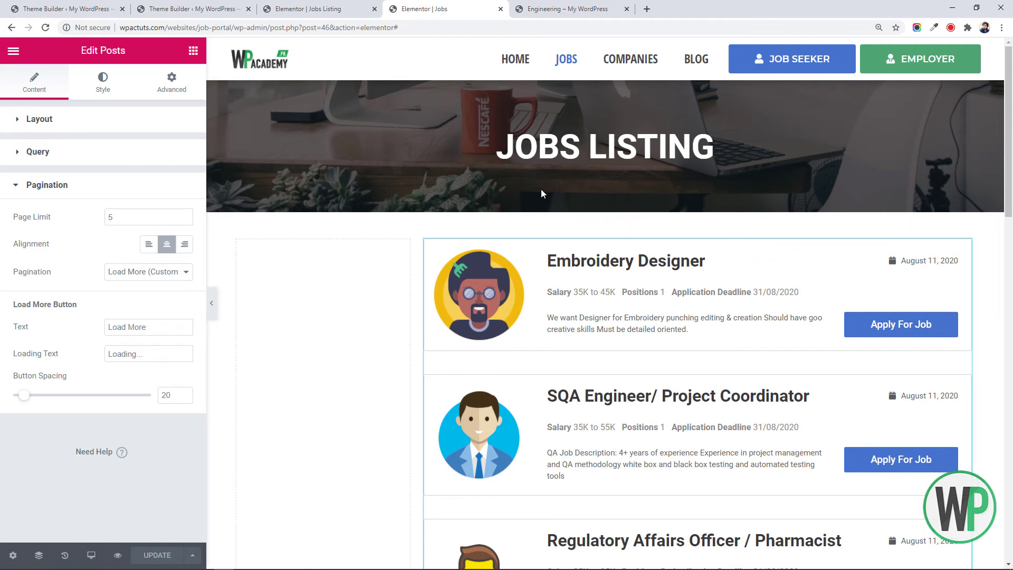
click(573, 9)
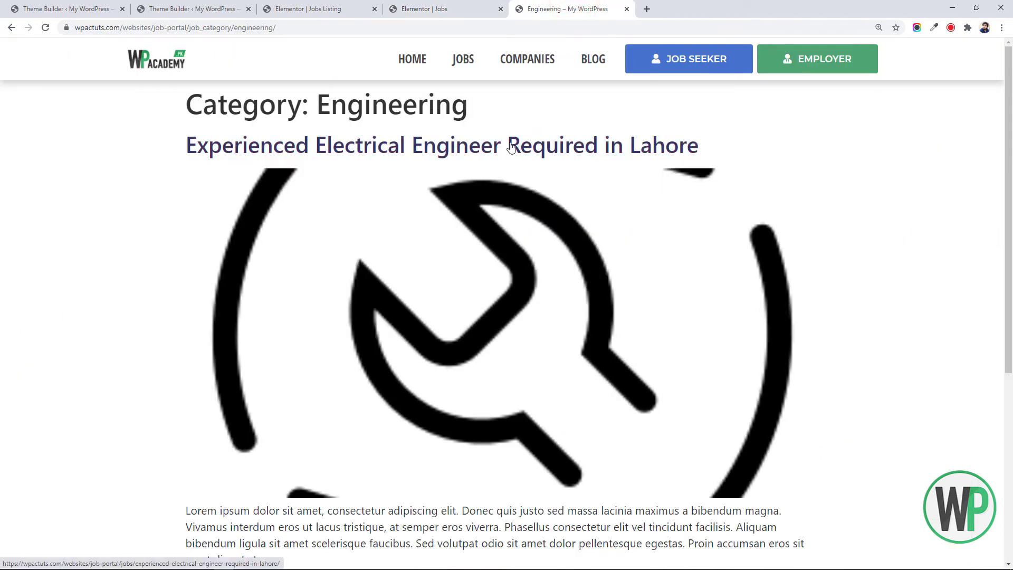
Step: Open the Lahore job location archive from the footer and look through its job posts
scroll(442, 145, down, 6)
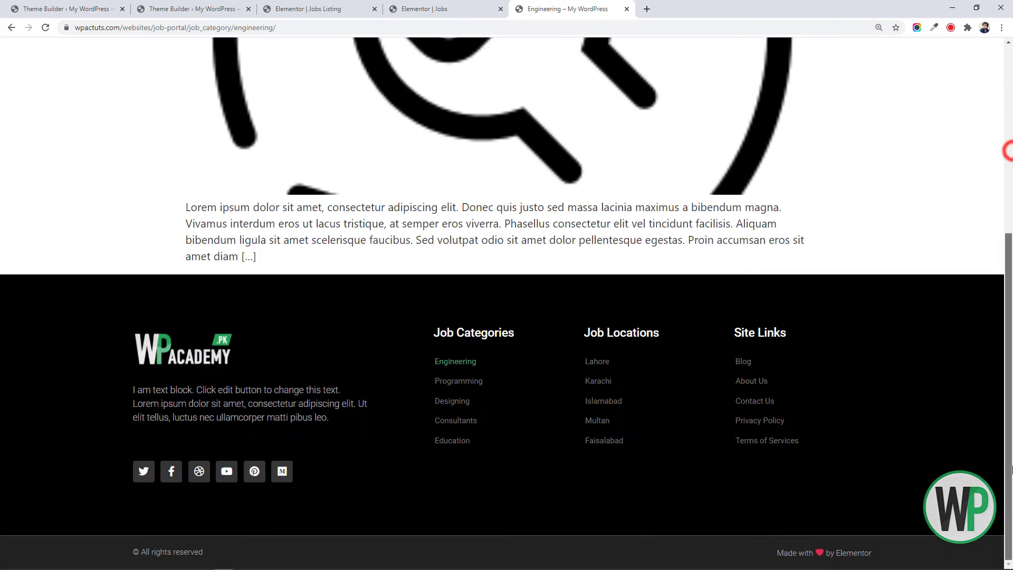
click(597, 361)
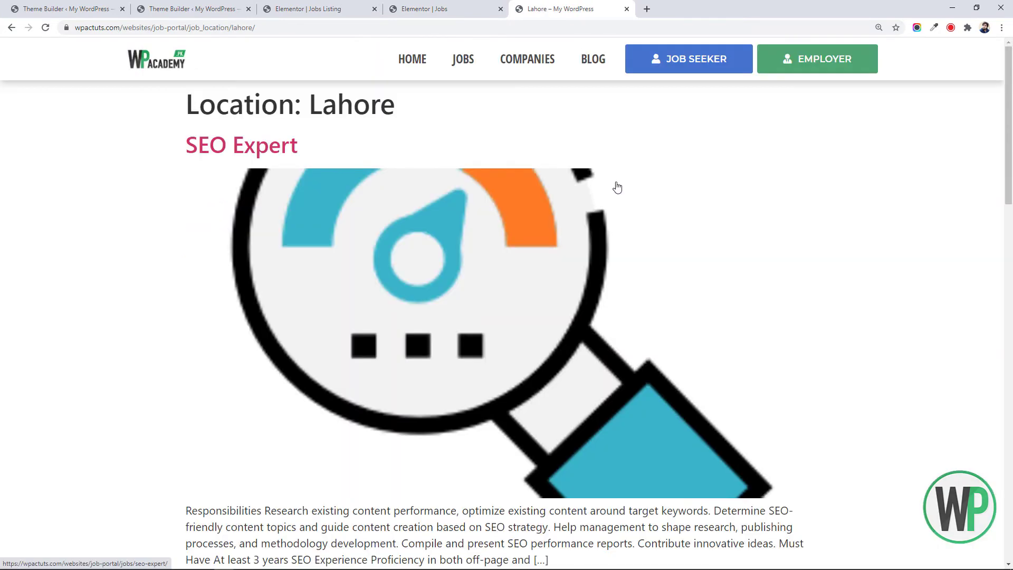
drag(1011, 111, 1011, 498)
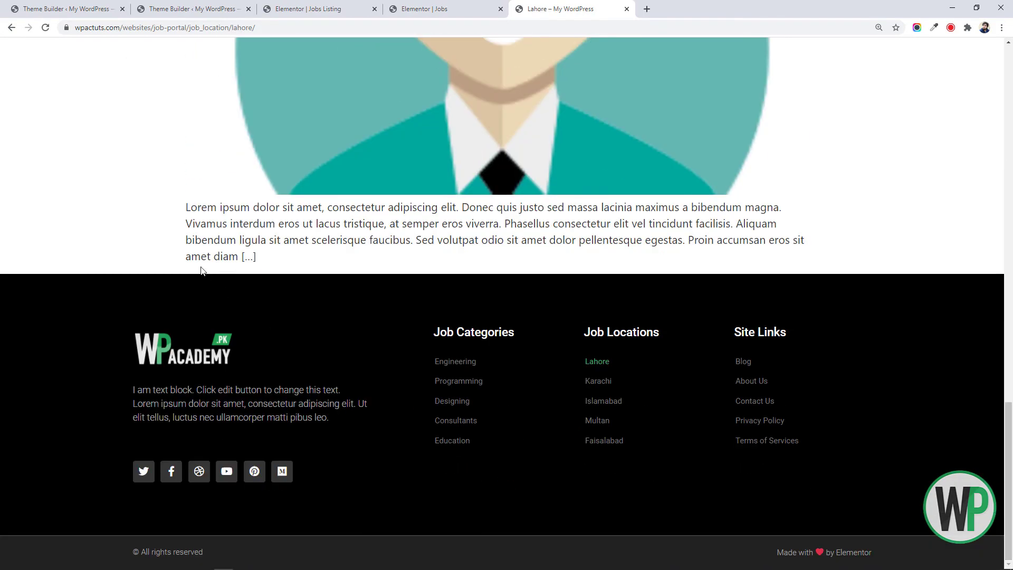
Step: Go back to the Engineering category archive and compare it once more with the Jobs page in the editor
click(14, 28)
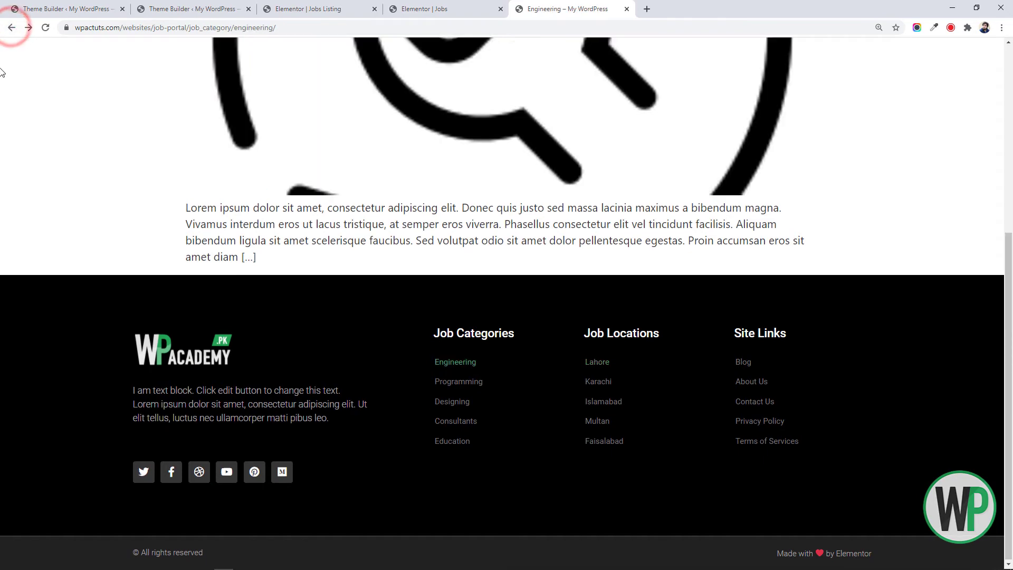
drag(1009, 428, 1011, 66)
click(459, 9)
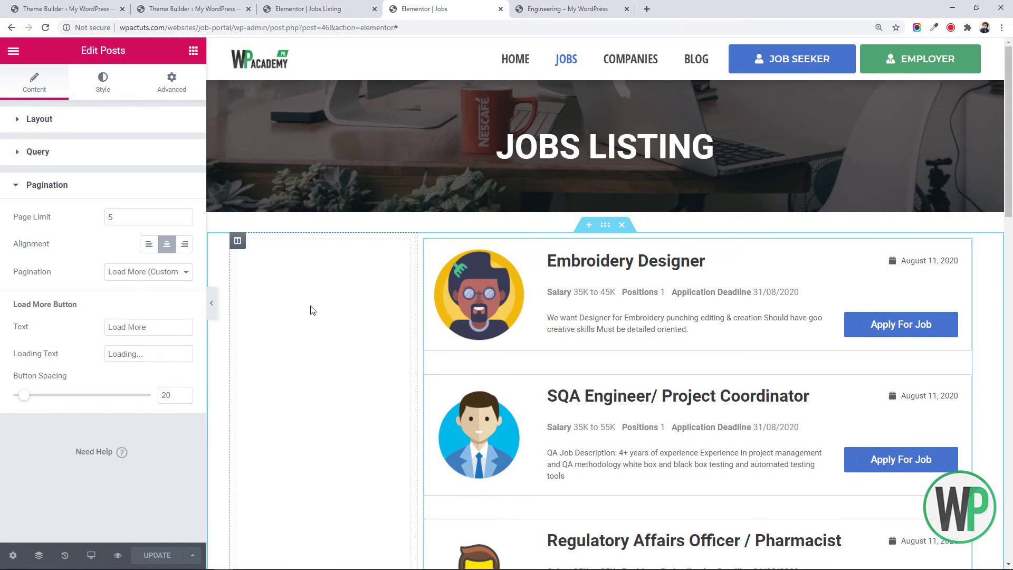
click(554, 9)
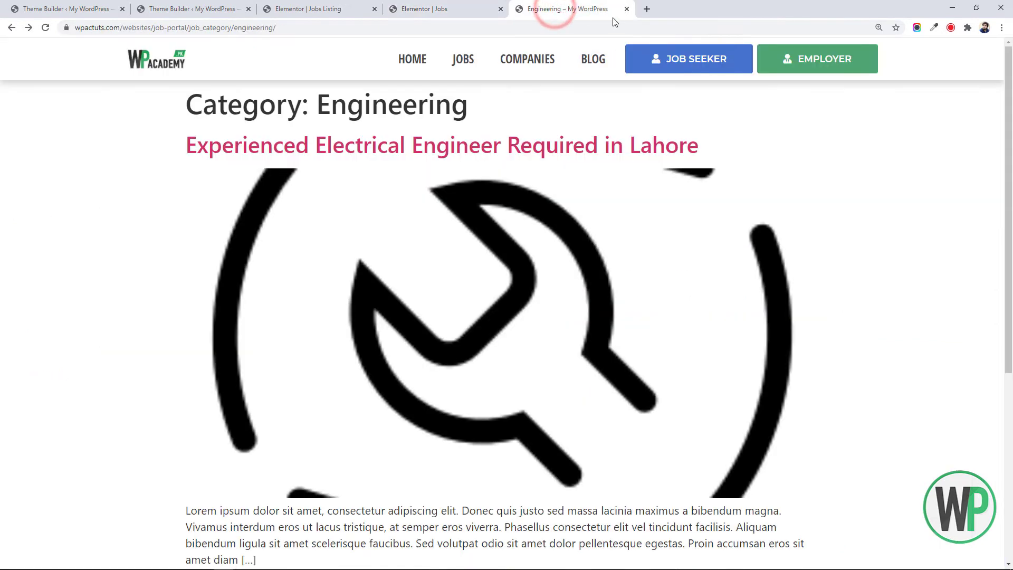
Step: Open crocoblock.com in a new browser tab and go to the JetSmartFilters plugin page
click(647, 9)
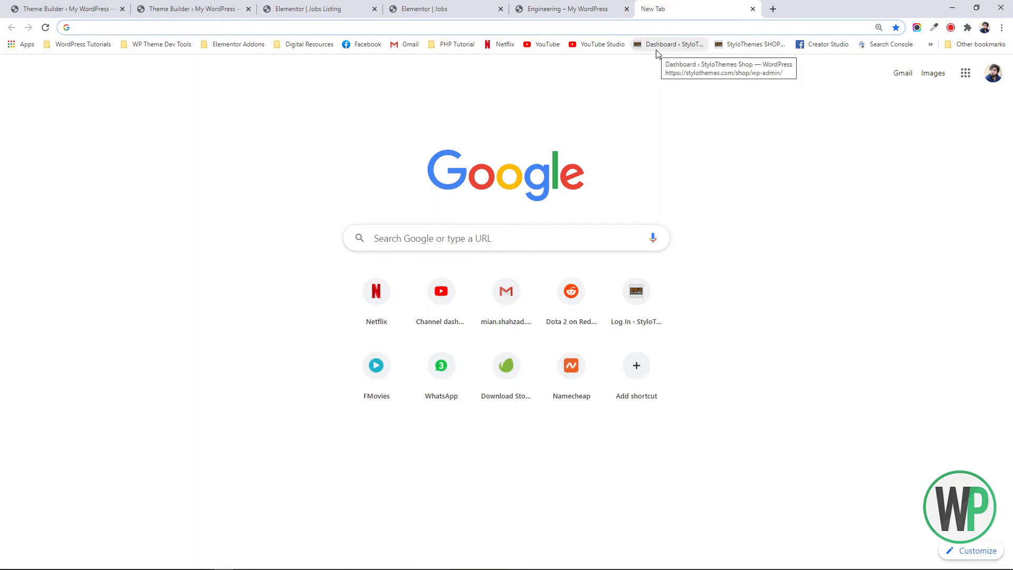
text(croco)
key(Return)
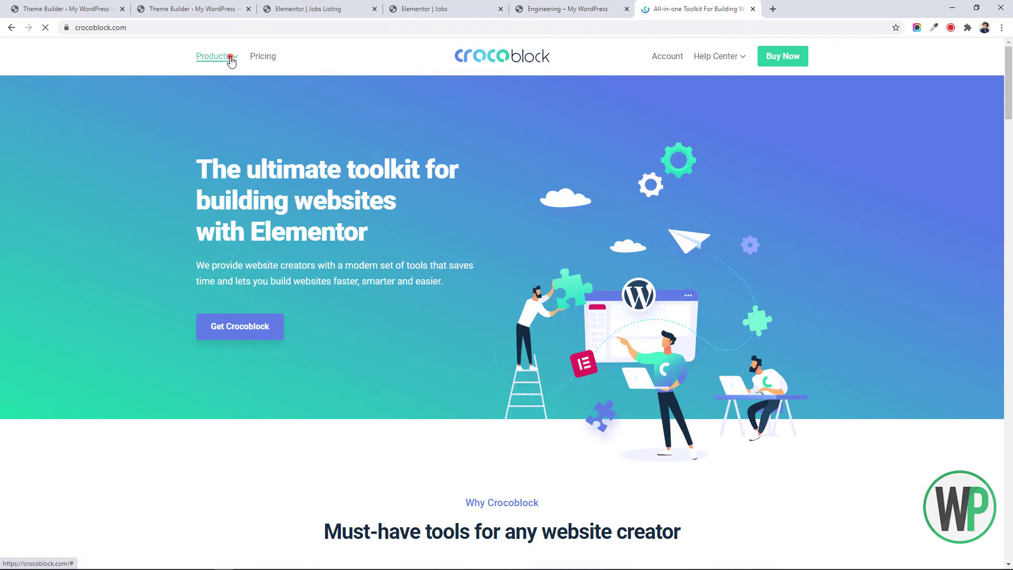
click(231, 62)
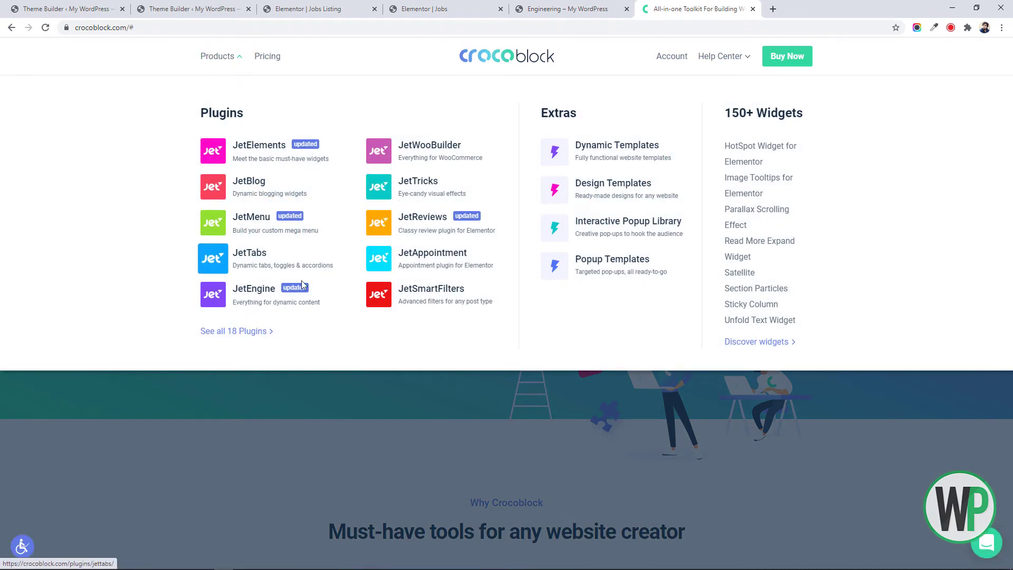
click(427, 289)
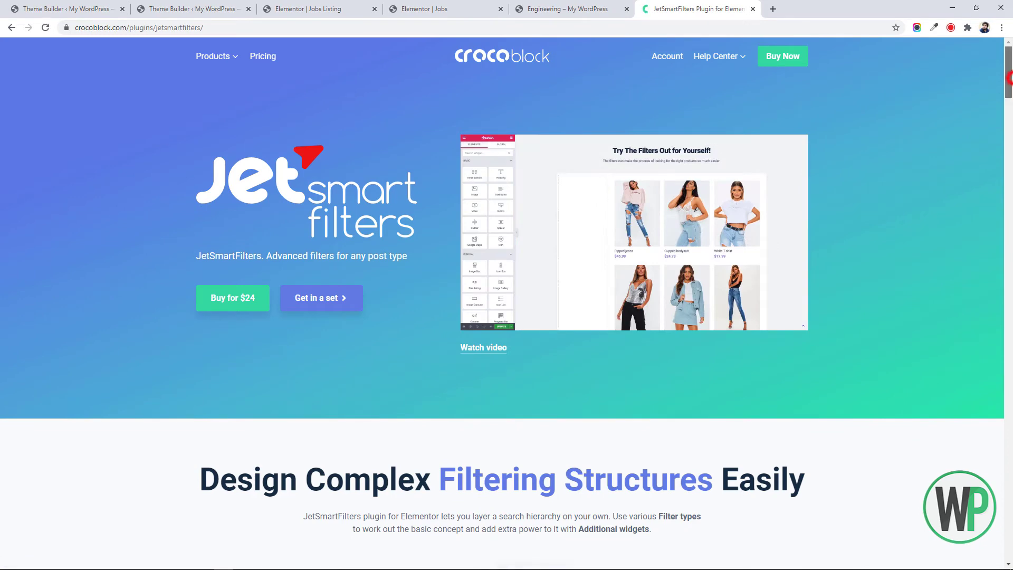
Step: Look through the JetSmartFilters filter types and examine the single-site, unlimited and plugins-set purchase options
drag(1008, 79, 1010, 161)
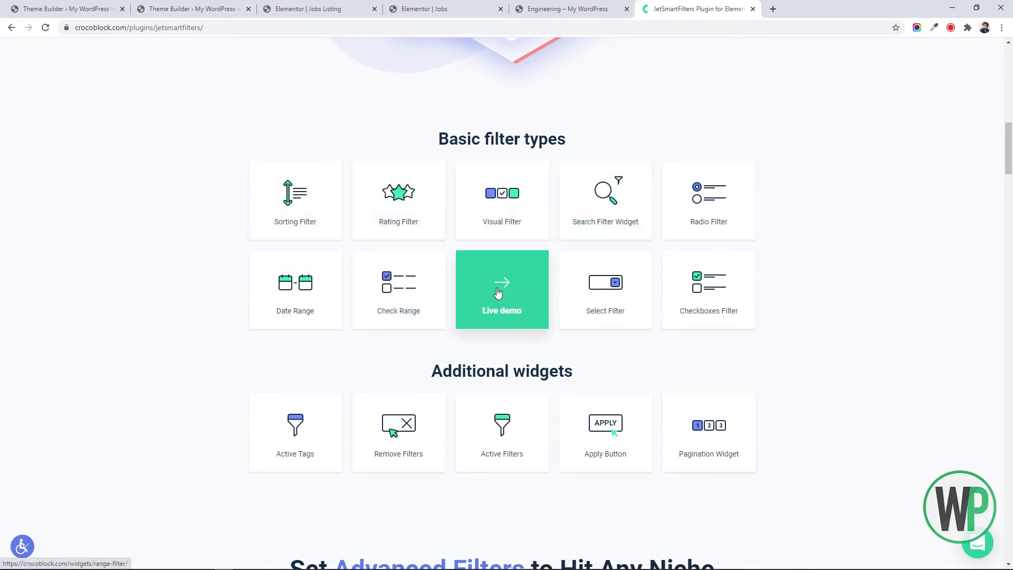
click(1010, 198)
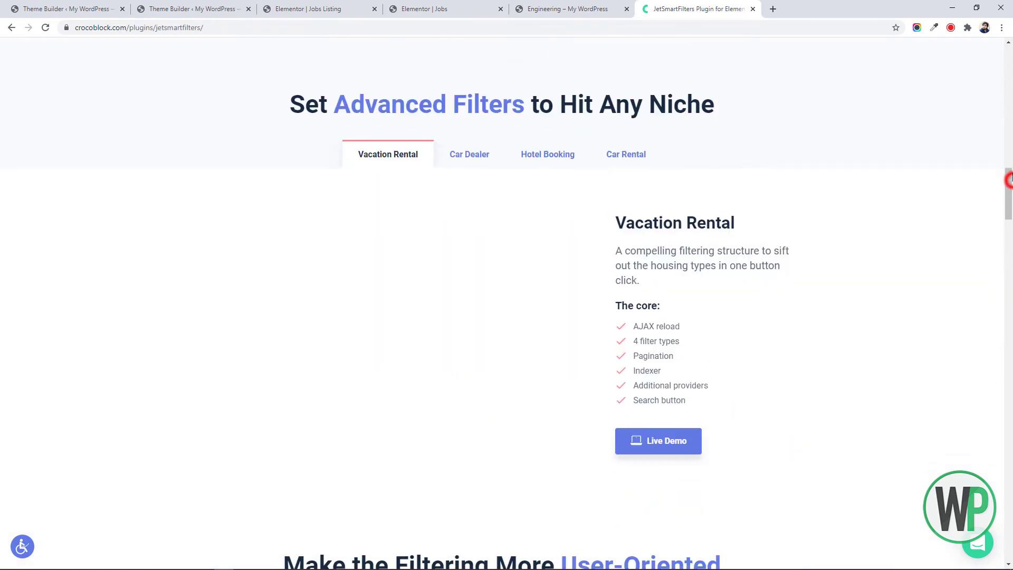
drag(1010, 198, 1010, 58)
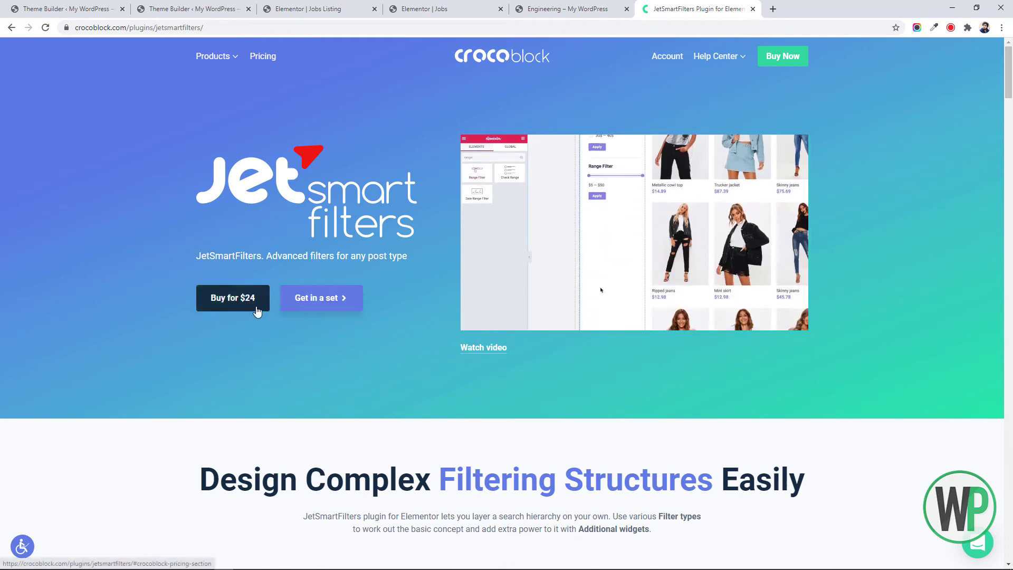
click(243, 305)
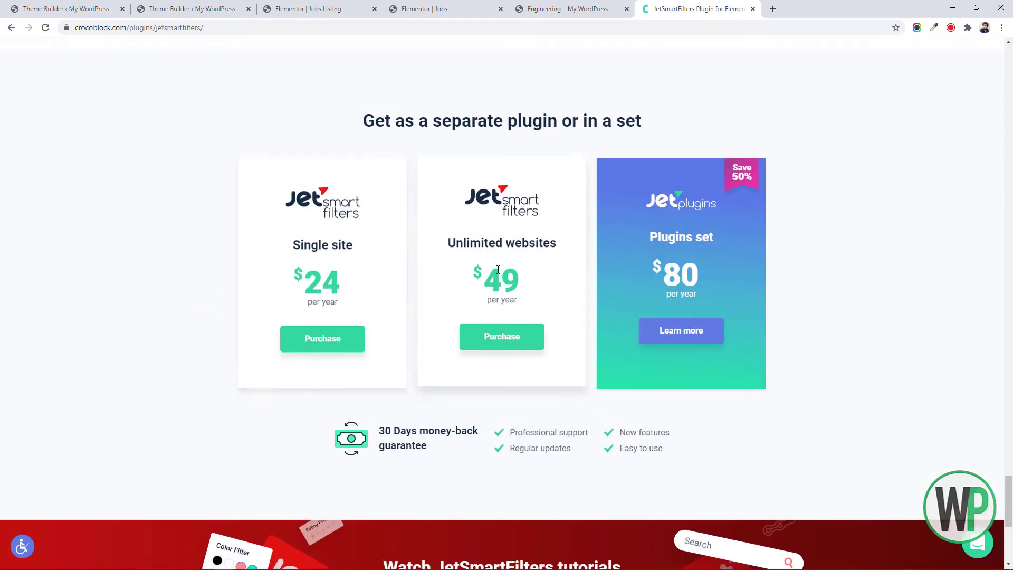
drag(526, 268, 484, 269)
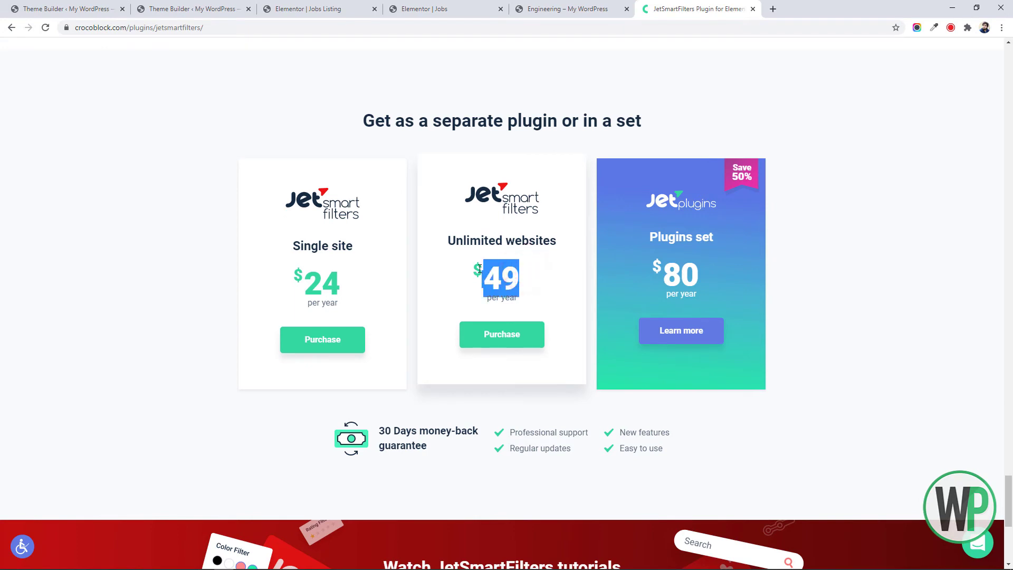
drag(715, 234, 647, 236)
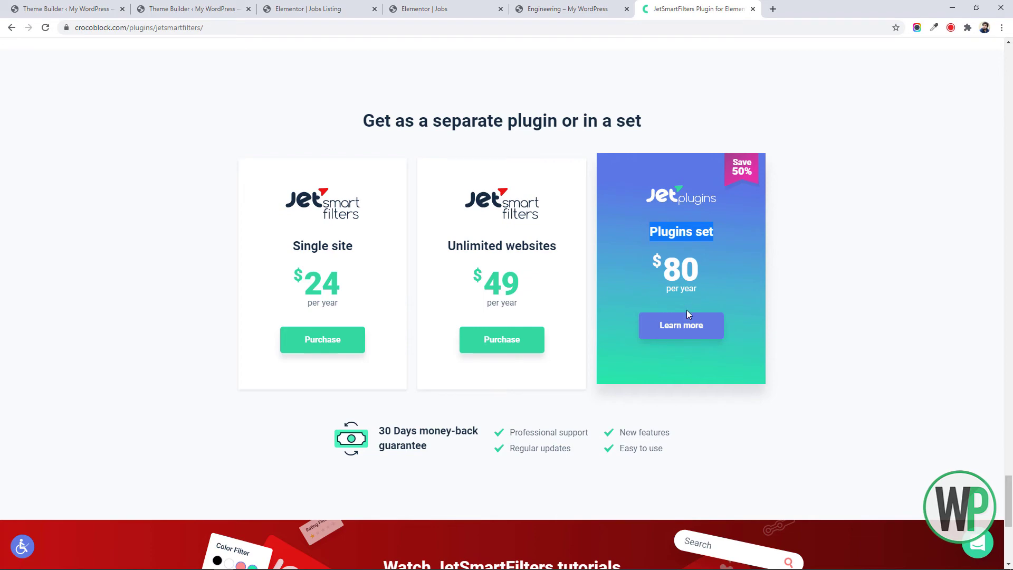
Step: Open the Crocoblock pricing plans and compare their one-website and unlimited prices and included plugins
click(687, 327)
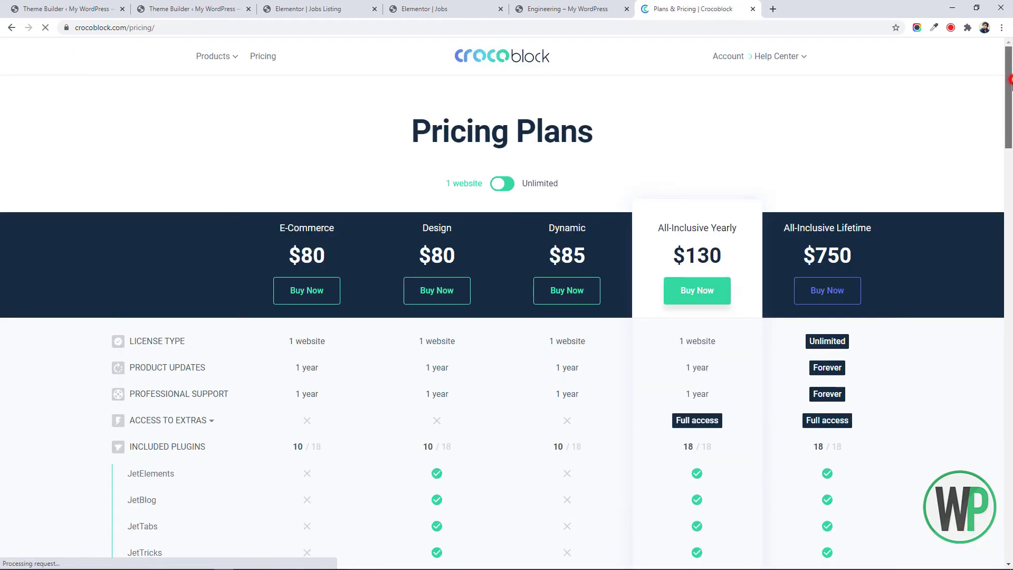
drag(1008, 78, 1011, 107)
click(502, 54)
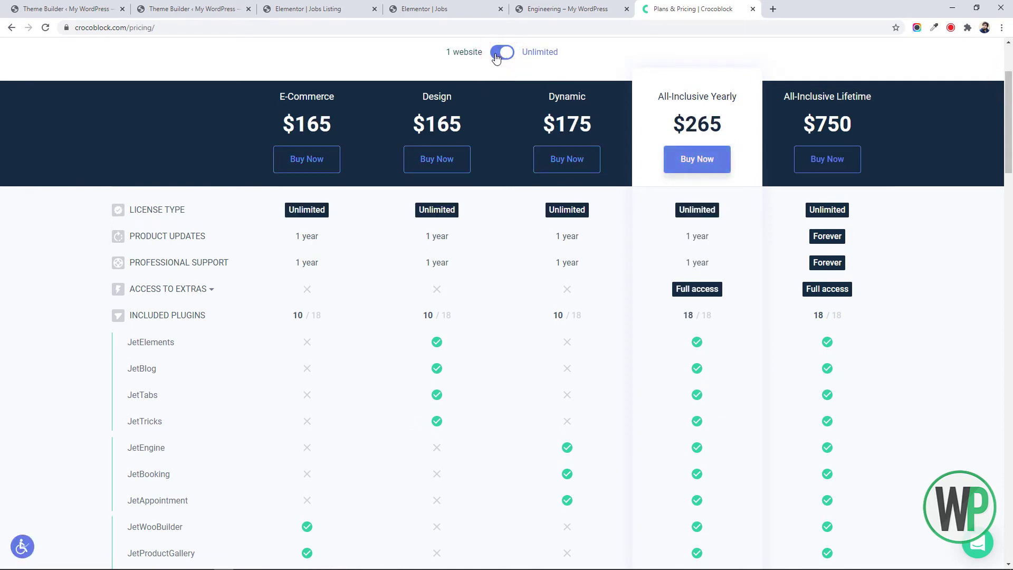
click(498, 54)
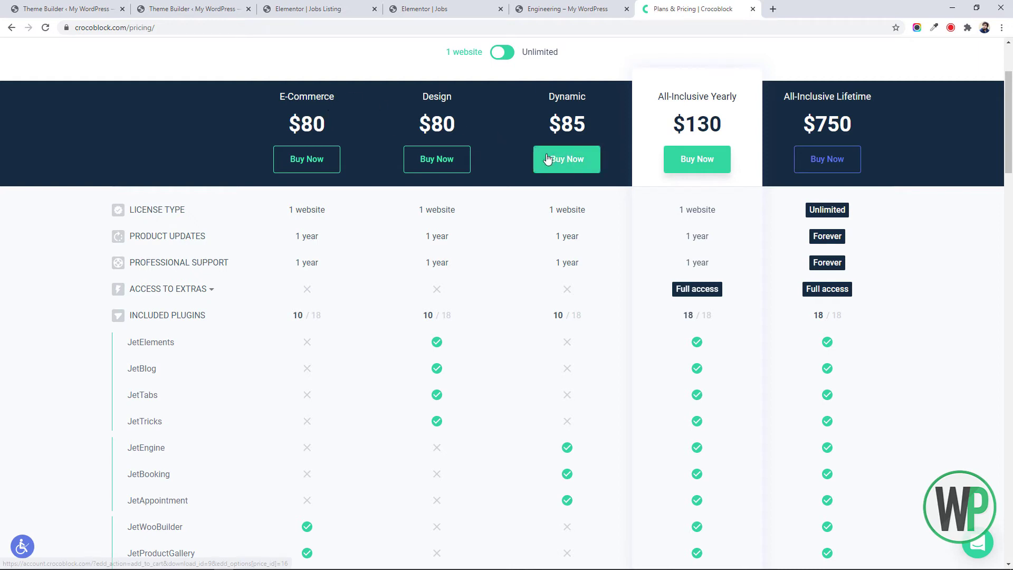
scroll(414, 296, down, 2)
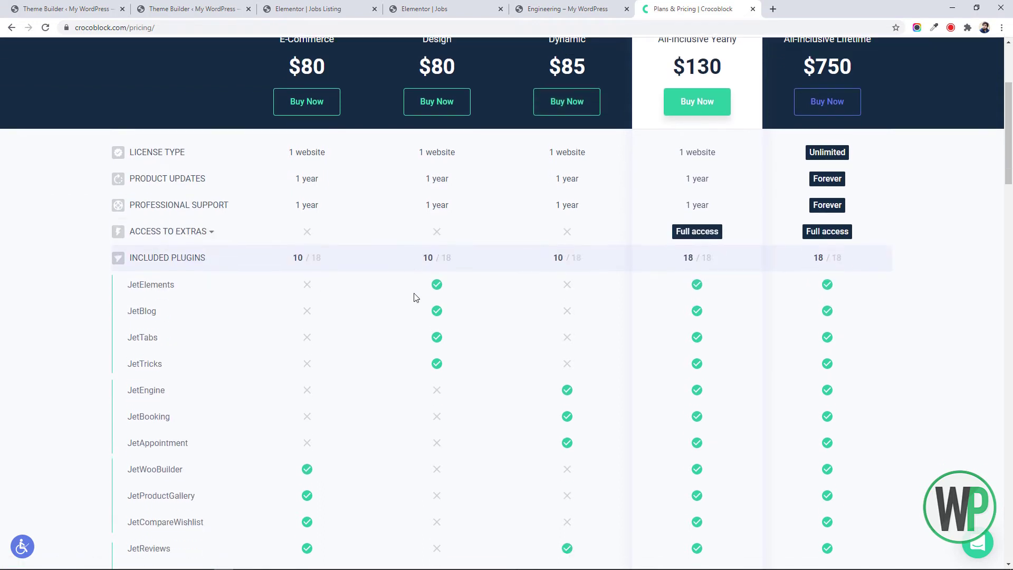
scroll(416, 293, down, 2)
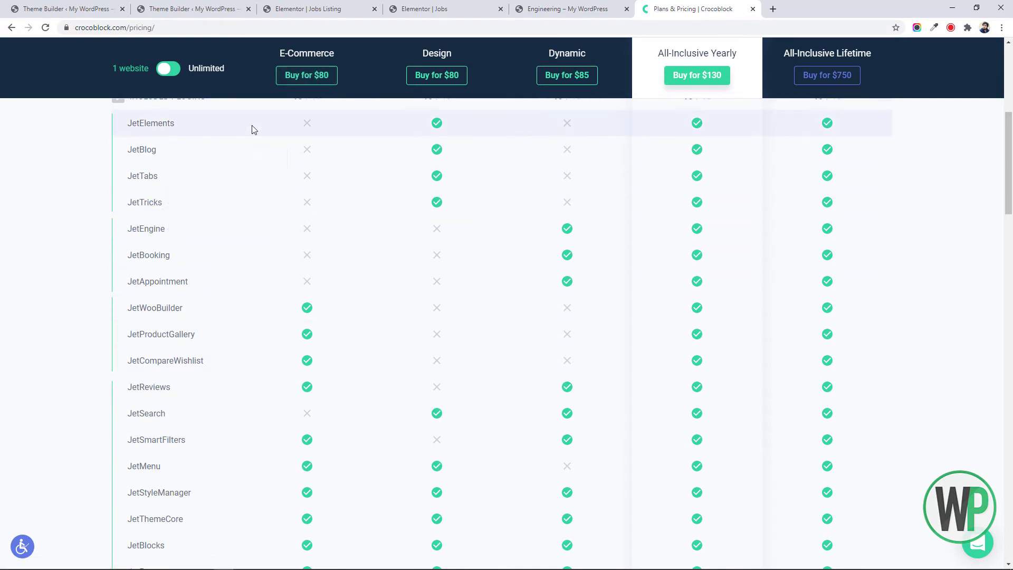
Step: Recheck the unlimited-license prices of the plans, starting with E-Commerce, and return the comparison to one website
drag(1008, 196, 1008, 140)
click(510, 134)
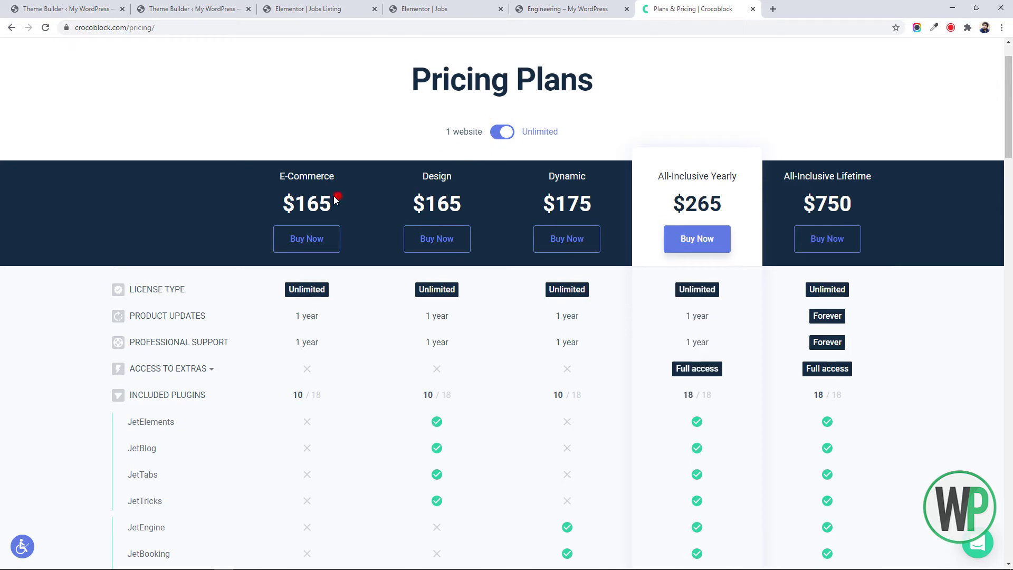
drag(336, 200, 276, 203)
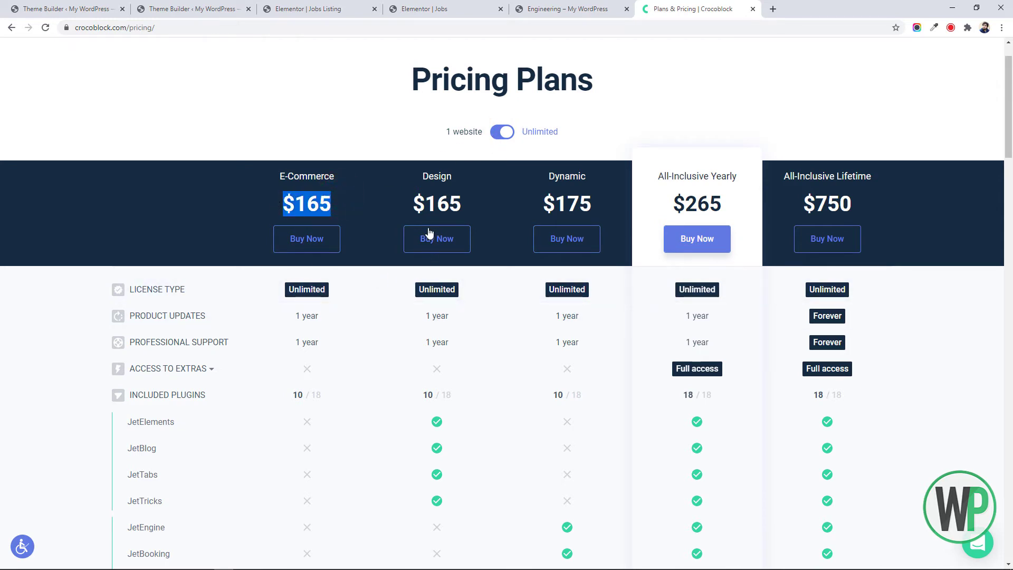
click(501, 136)
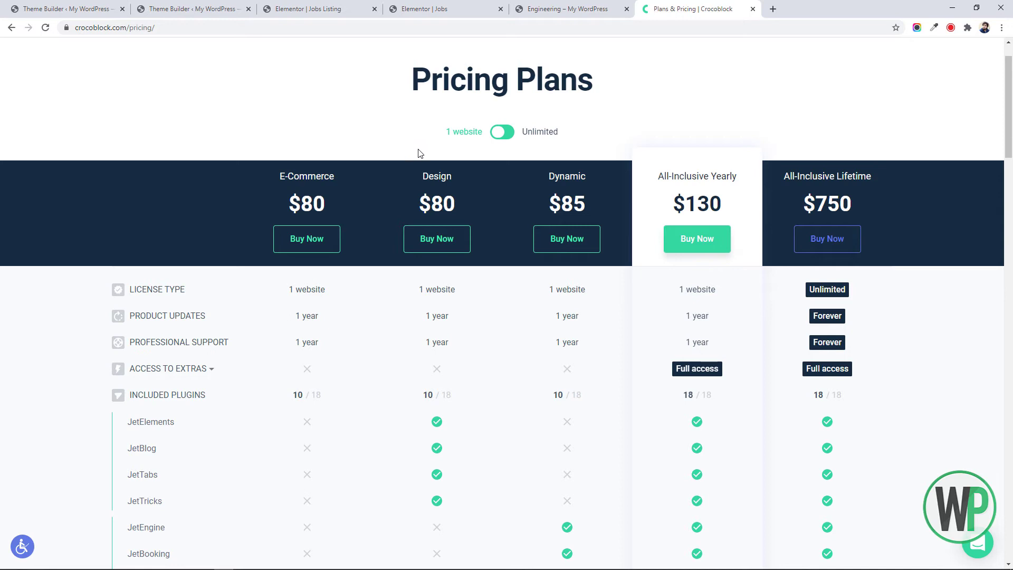
click(407, 140)
scroll(401, 126, up, 1)
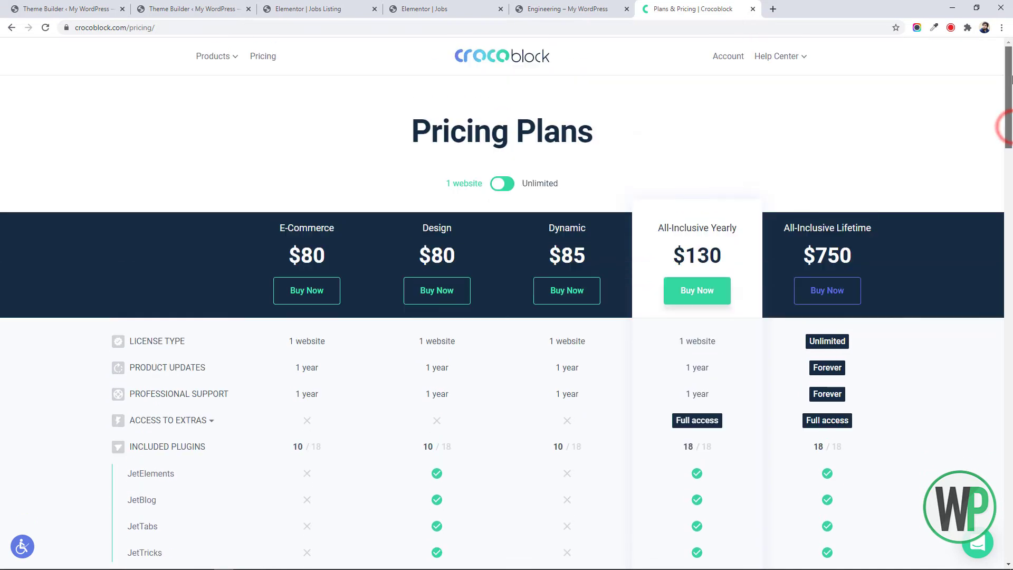
Step: Log into the Crocoblock account and download the JetSmartFilters 2.0.0 plugin
click(723, 66)
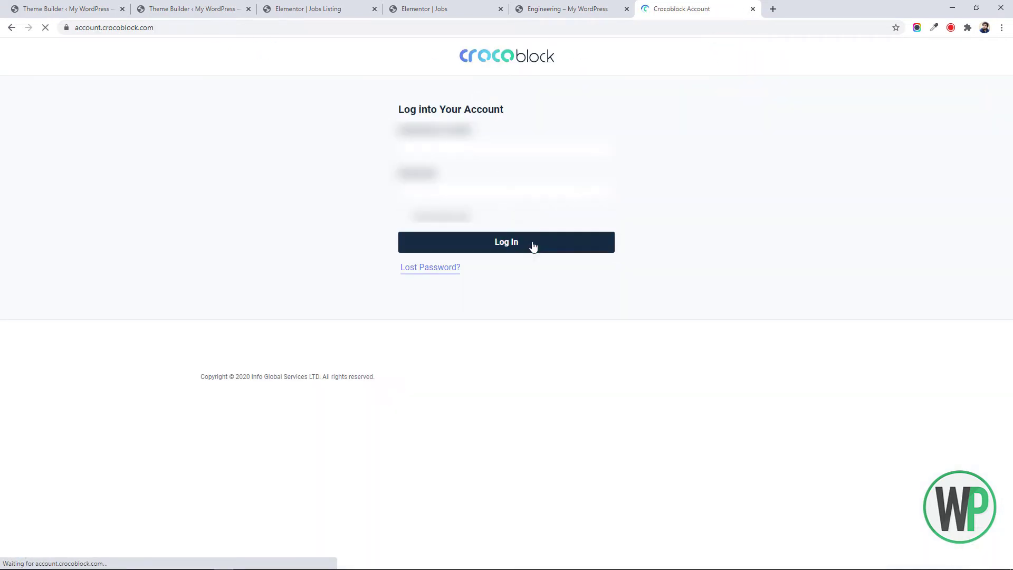
click(532, 247)
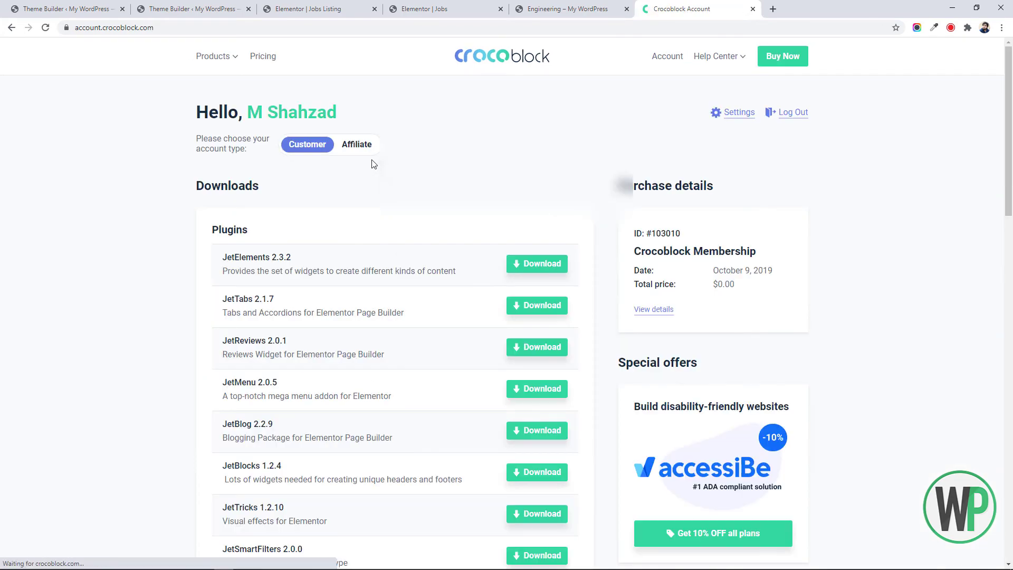
drag(1009, 119, 1009, 229)
scroll(649, 266, down, 2)
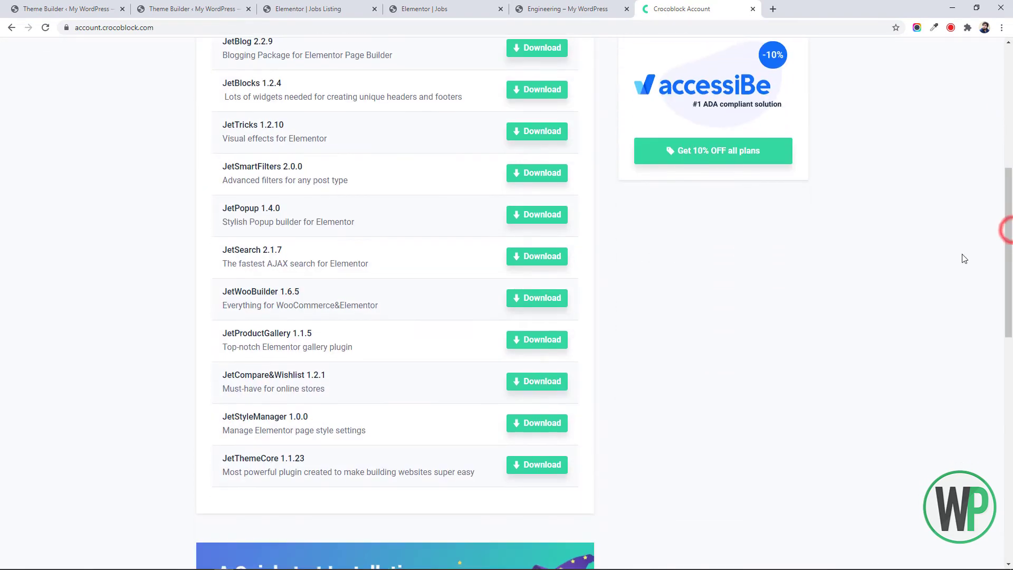
triple_click(290, 167)
click(510, 178)
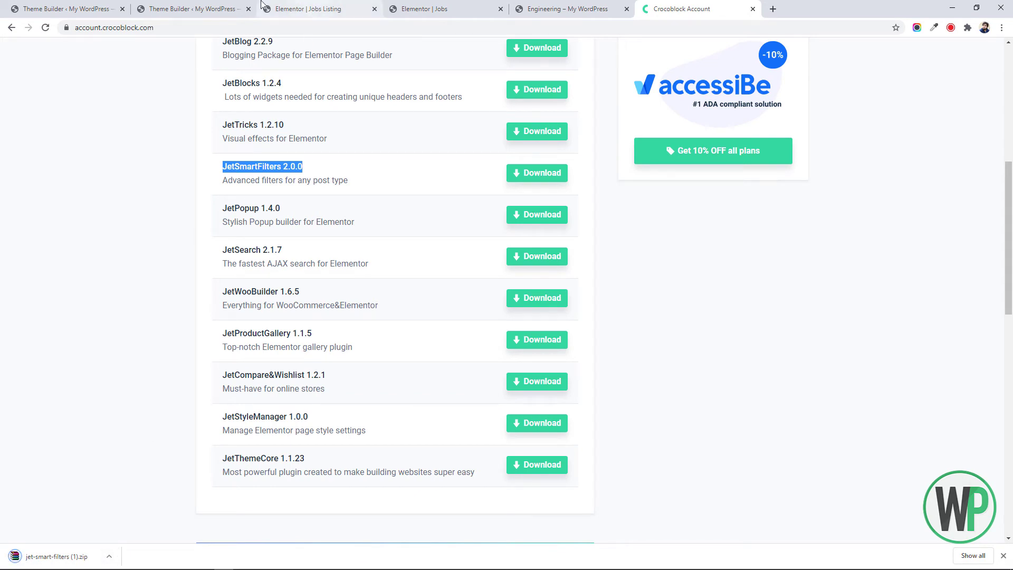
Step: Install the WordPress plugin from jet-smart-filters (1).zip in the job portal's dashboard and activate it
click(190, 9)
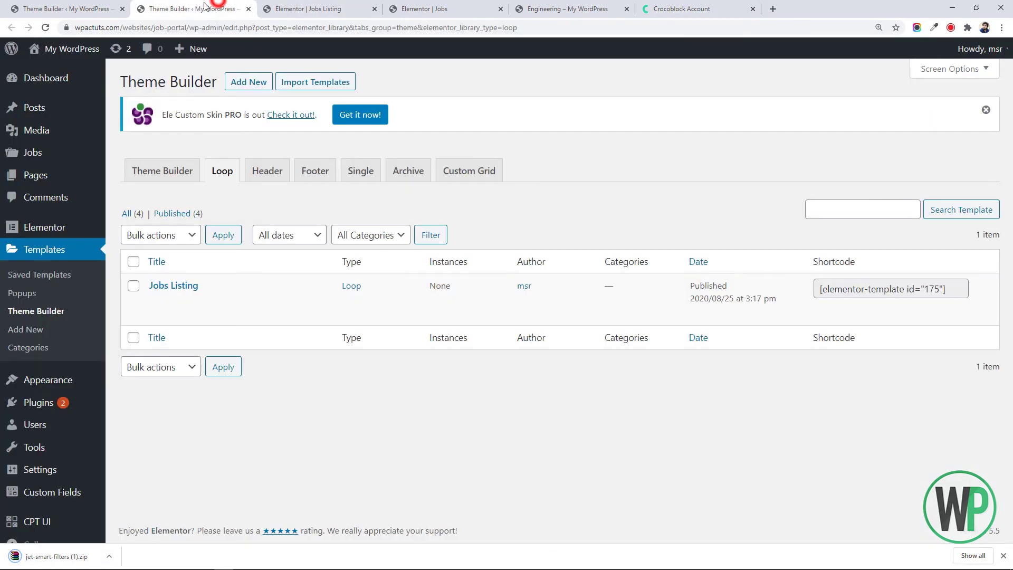
click(74, 403)
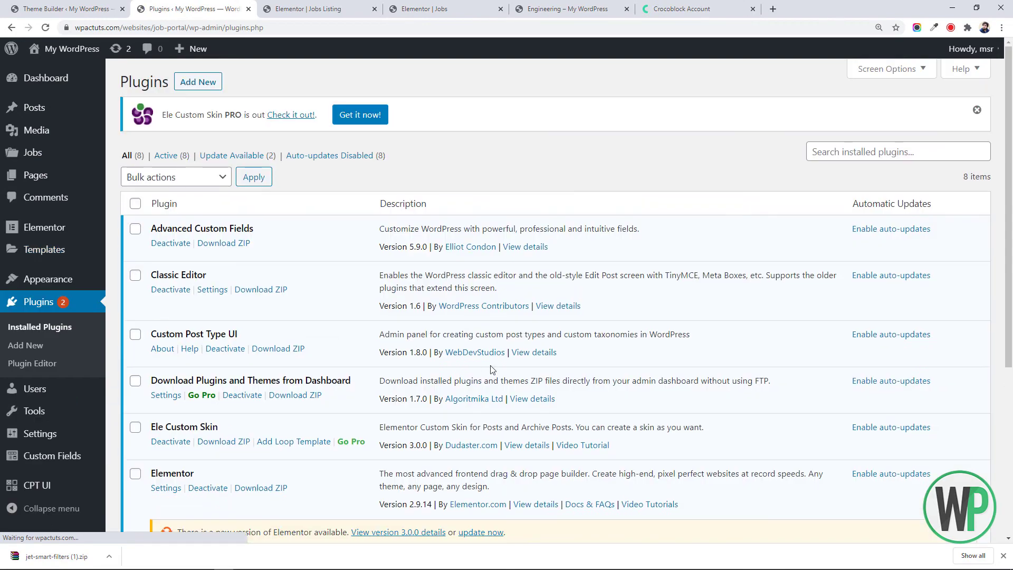
click(193, 80)
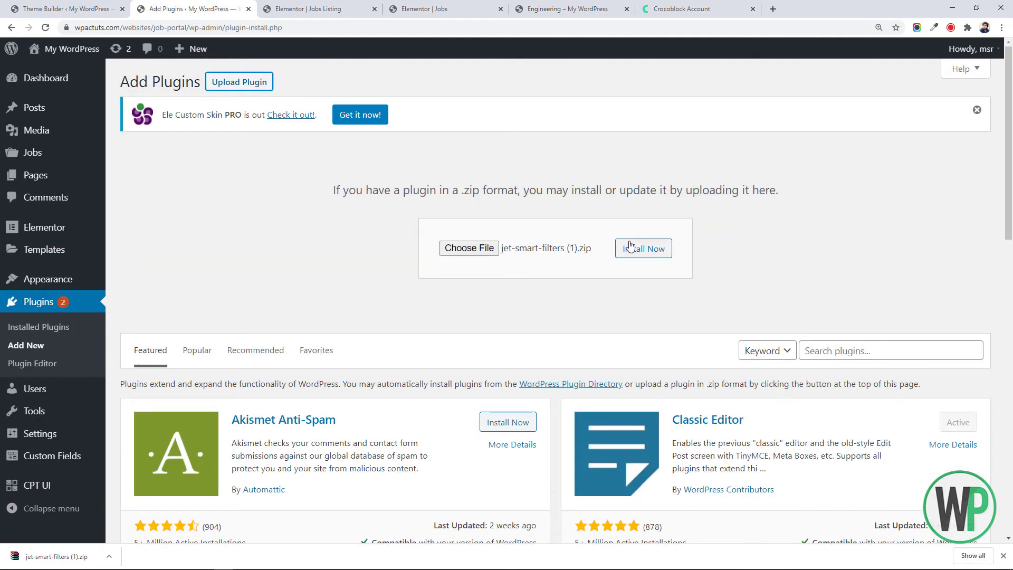
click(631, 246)
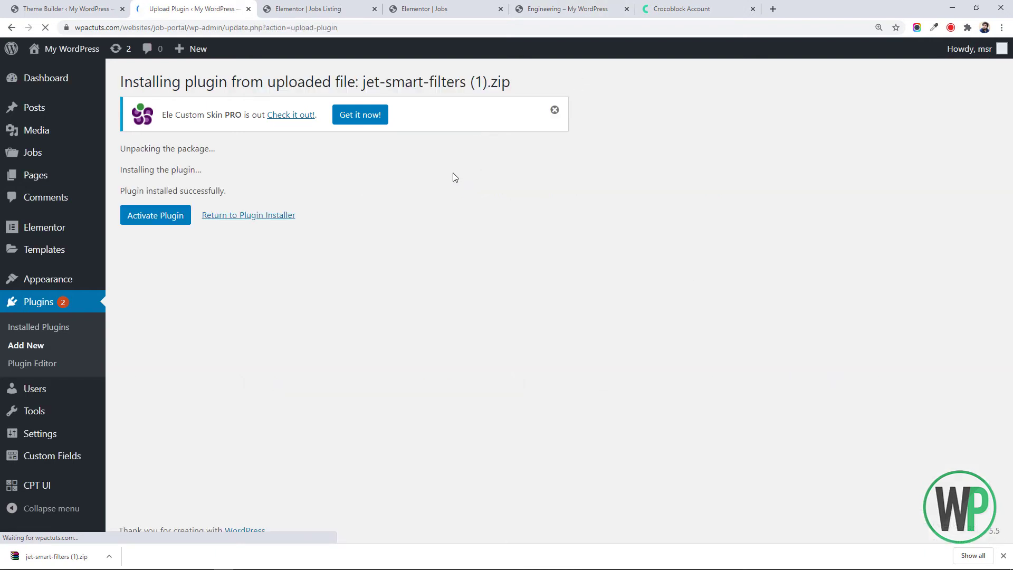
click(168, 218)
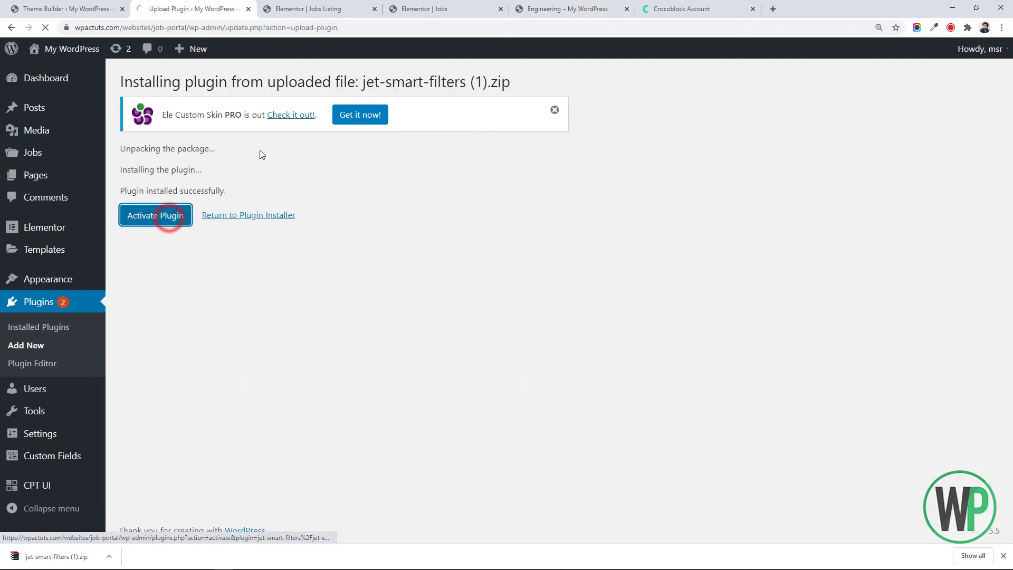
click(1005, 556)
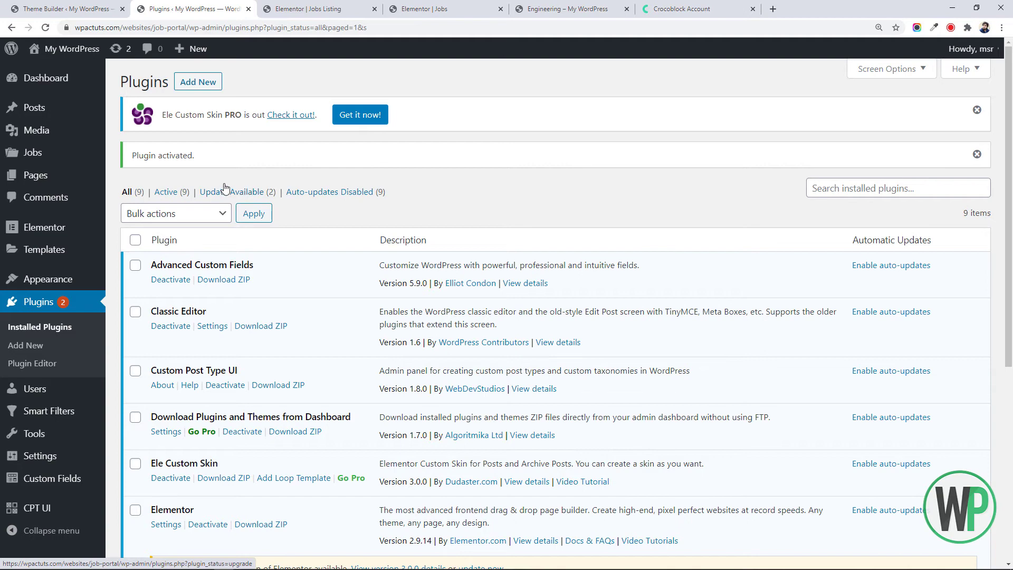
Step: Update the Elementor and Elementor Pro plugins to version 3.0.0 from the installed plugins list
drag(1008, 107, 638, 383)
click(496, 250)
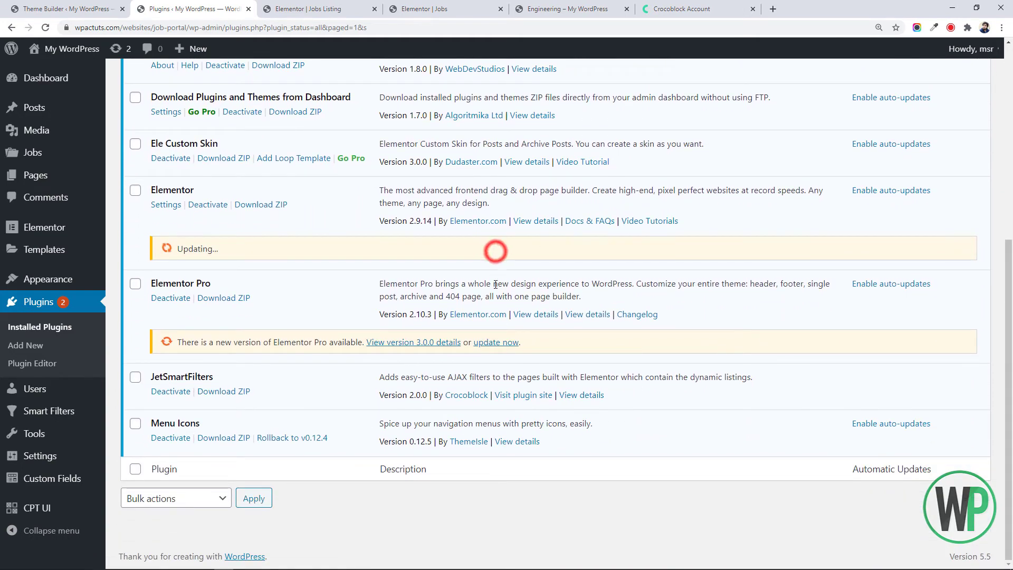
click(498, 343)
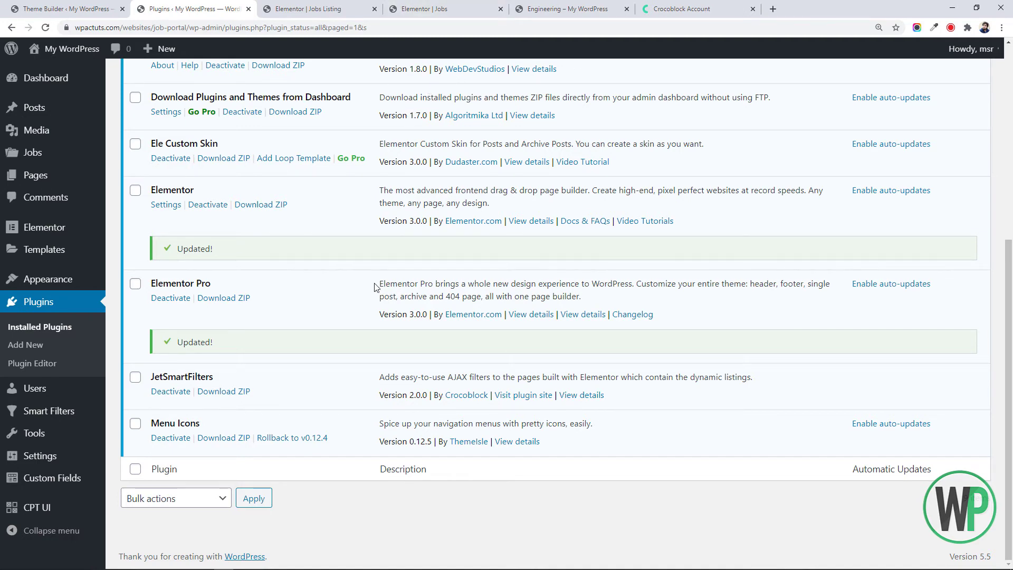
Step: Look over the updated plugins list and open the Smart Filters management page
drag(1005, 451, 995, 158)
scroll(1009, 320, down, 6)
mouse_move(87, 419)
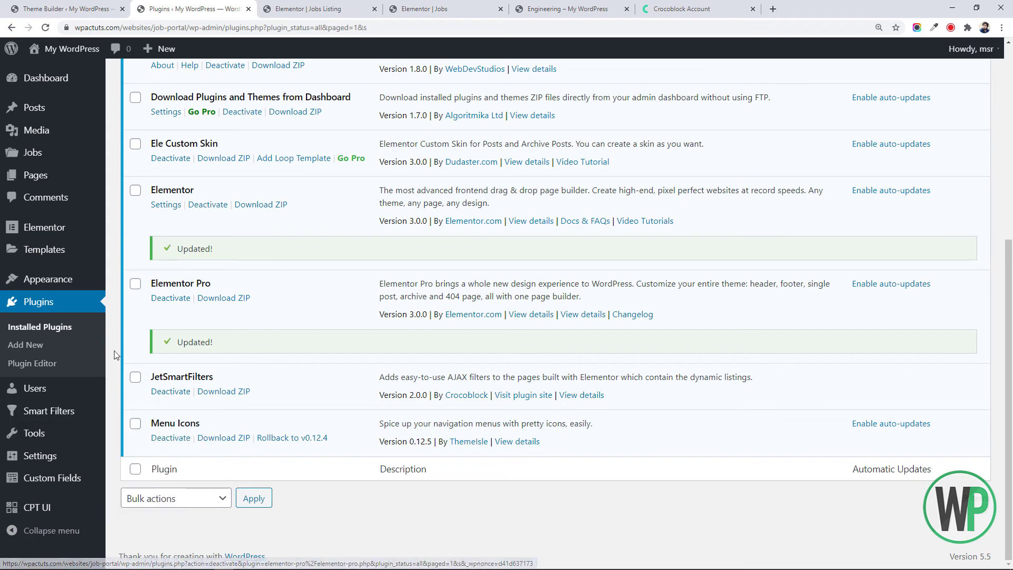
click(84, 420)
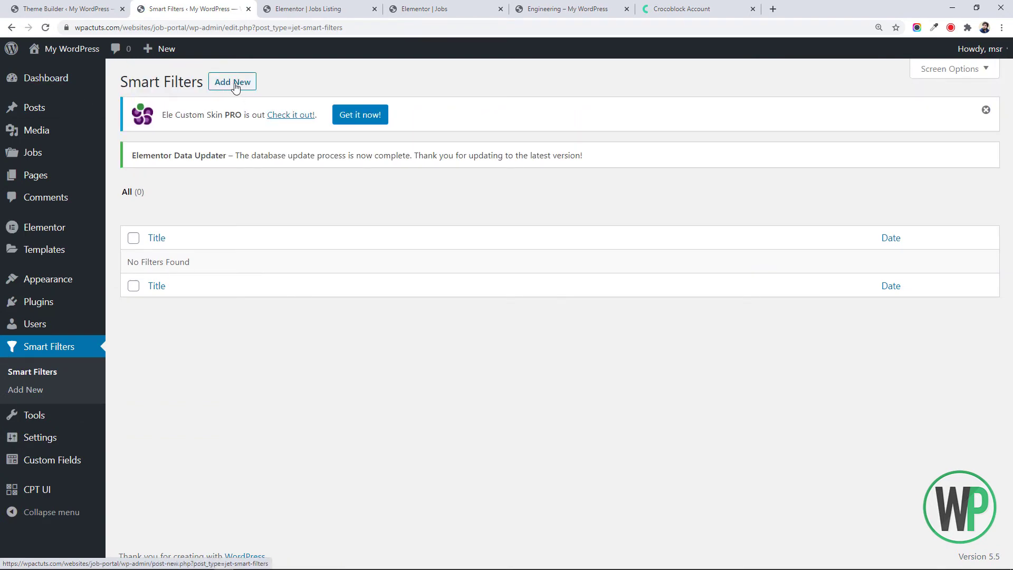
Step: Close the Jobs Listing template's editor tab and return to the Jobs page editor
click(305, 11)
click(408, 9)
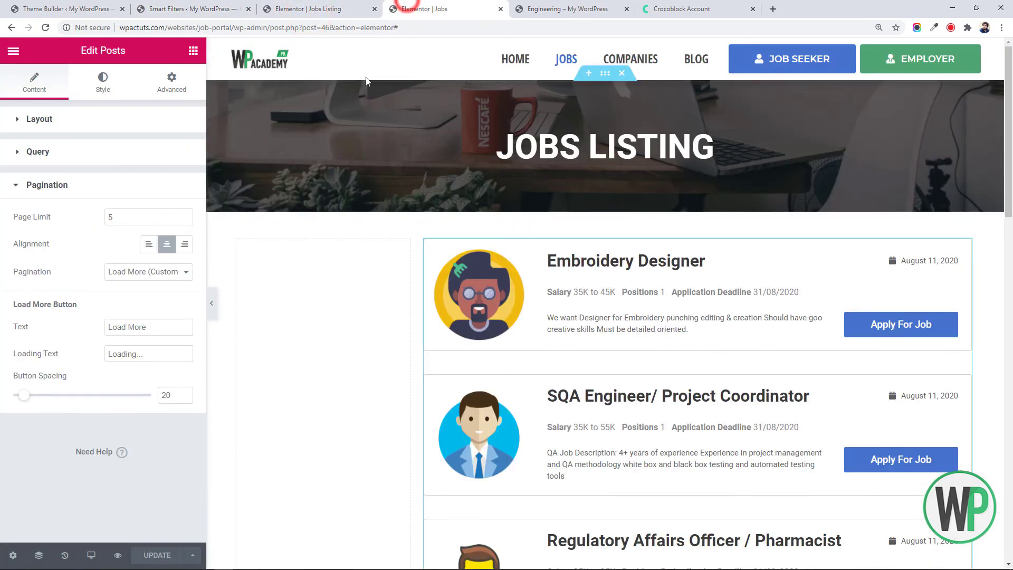
click(339, 6)
click(374, 9)
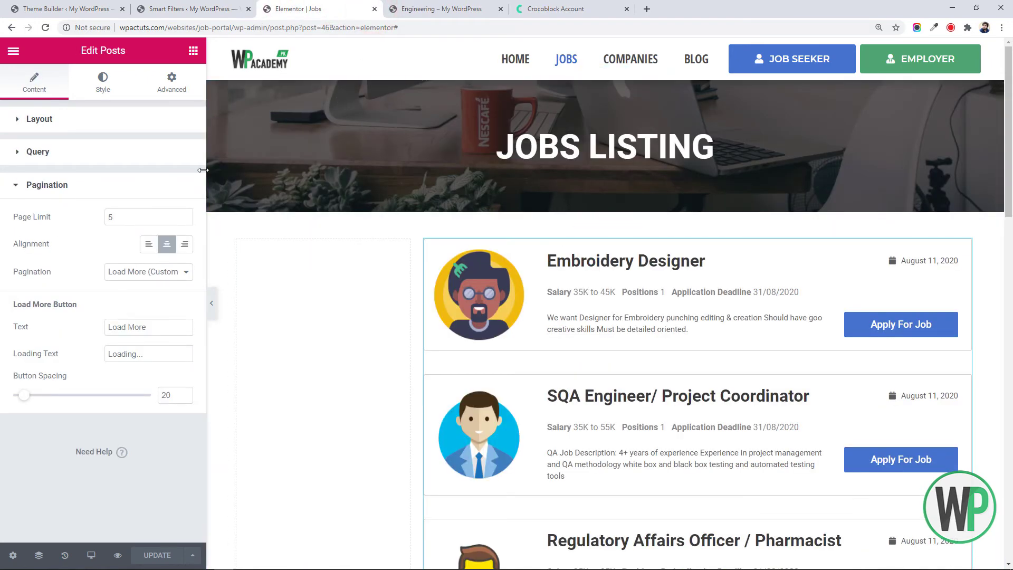
Step: Insert an inner section in the empty column beside the job listing and delete one of its two columns
click(193, 51)
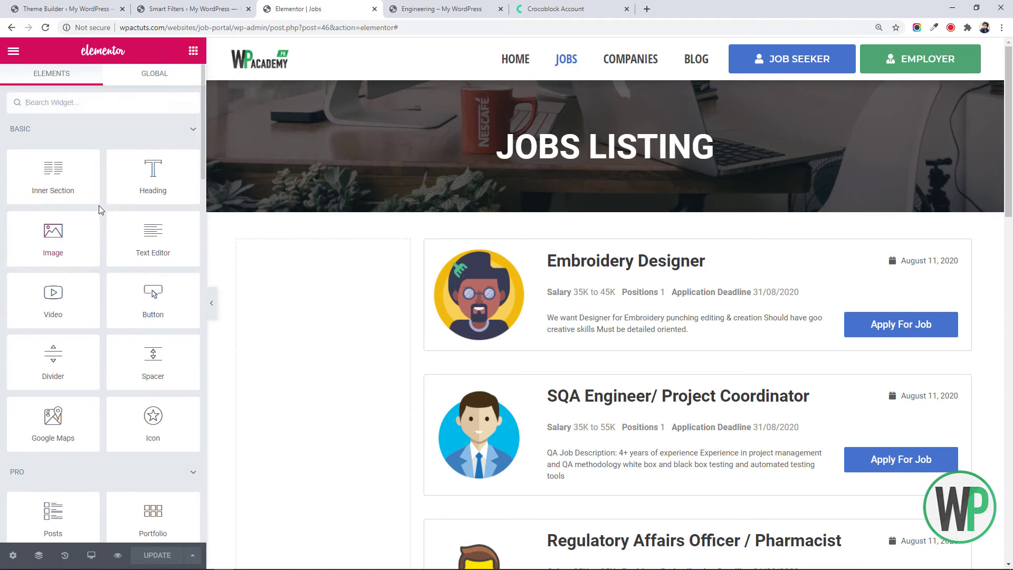
drag(84, 189, 304, 274)
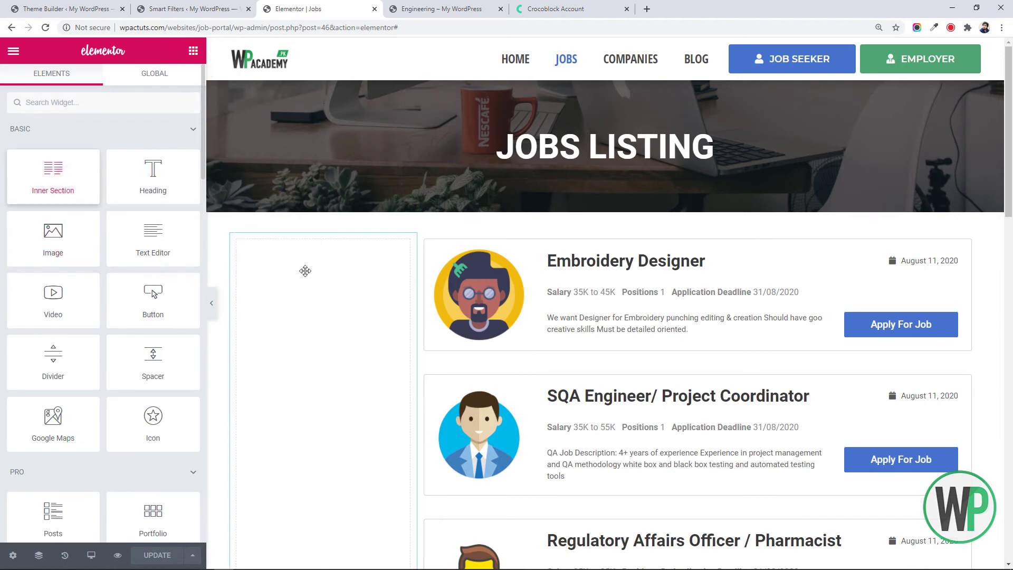
right_click(252, 261)
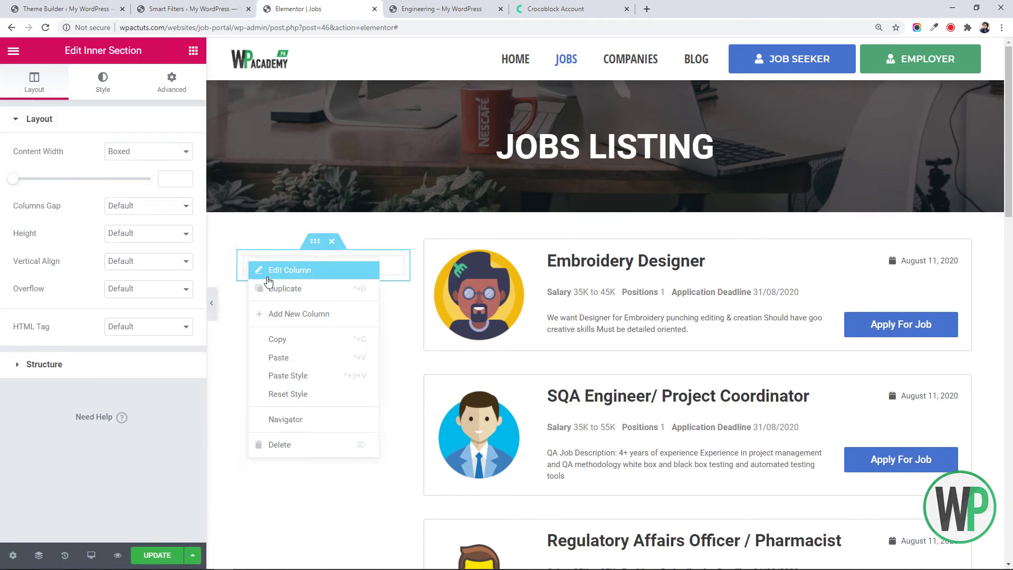
click(295, 444)
right_click(312, 248)
click(330, 253)
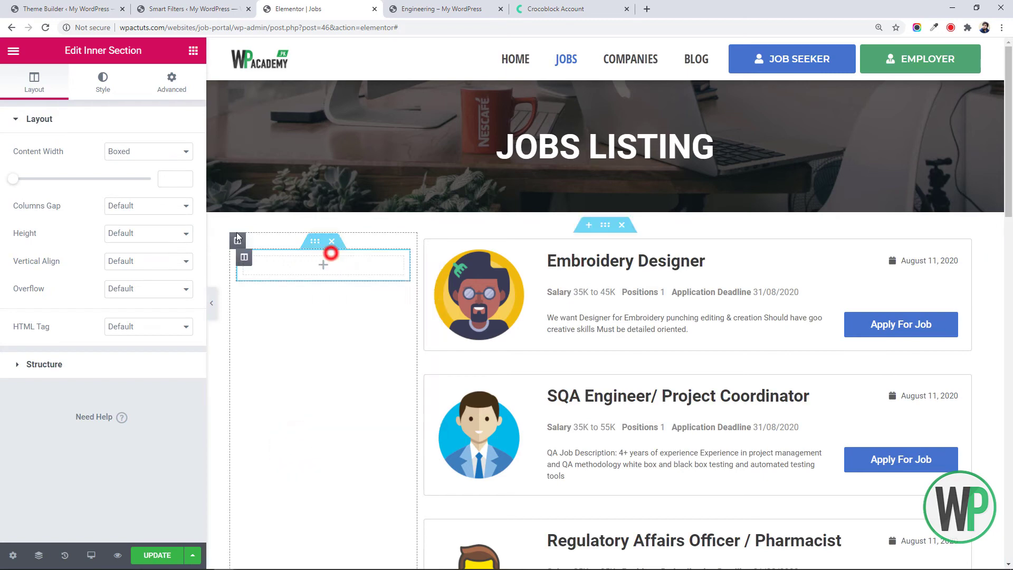
Step: Unlink the inner section's margin values, with the top and bottom margins at 0
click(172, 87)
click(175, 175)
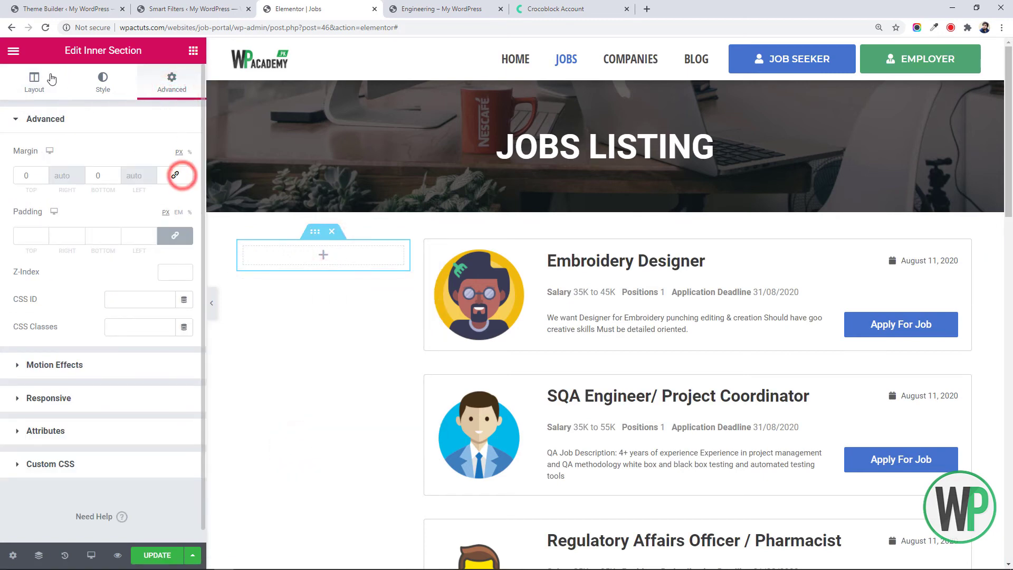
click(35, 80)
Step: Add a heading reading "Job Locations" to the inner section and set its HTML tag to H4
click(193, 51)
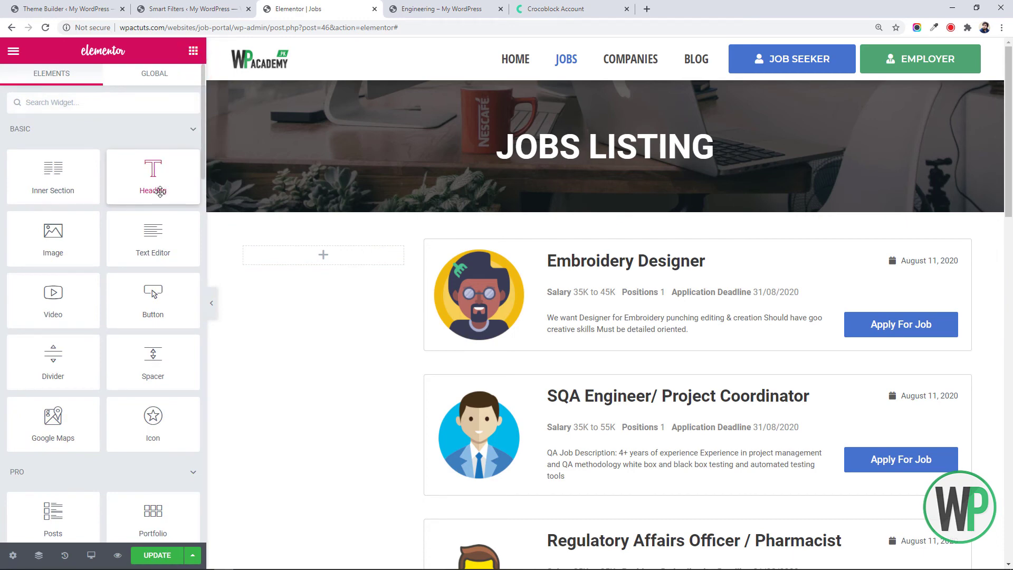
drag(160, 193, 274, 254)
triple_click(148, 178)
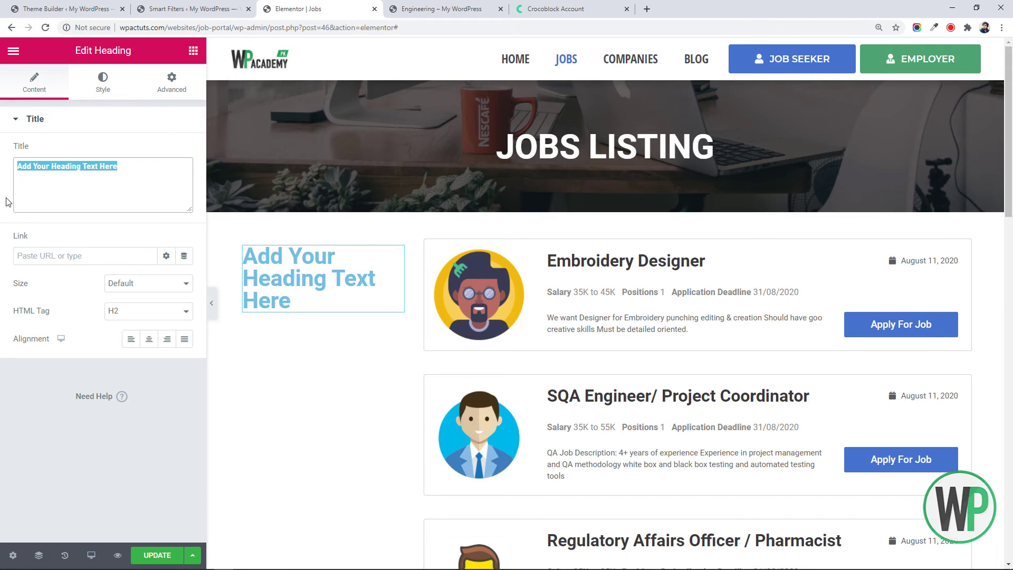
text(Job Loca)
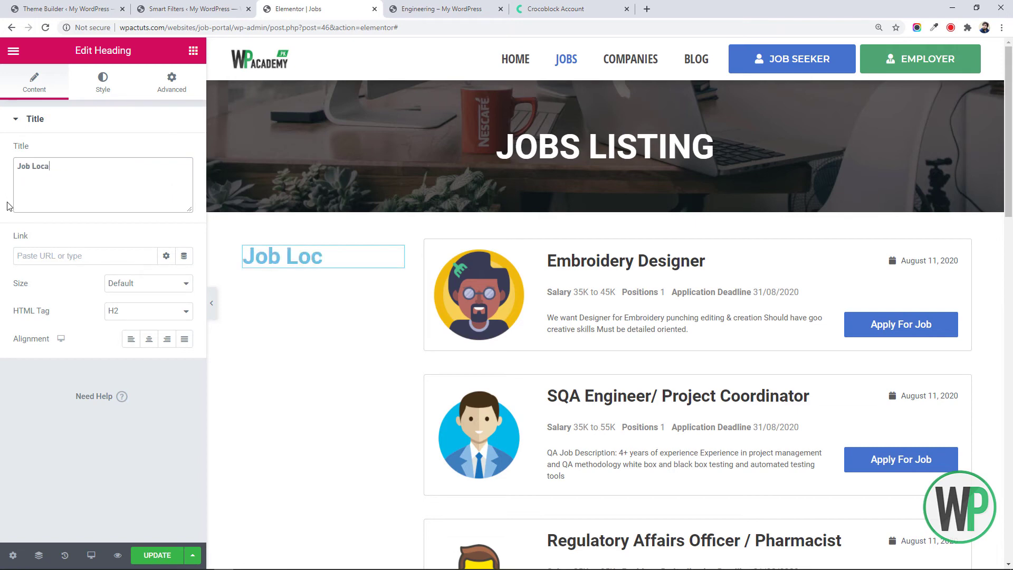
text(tions)
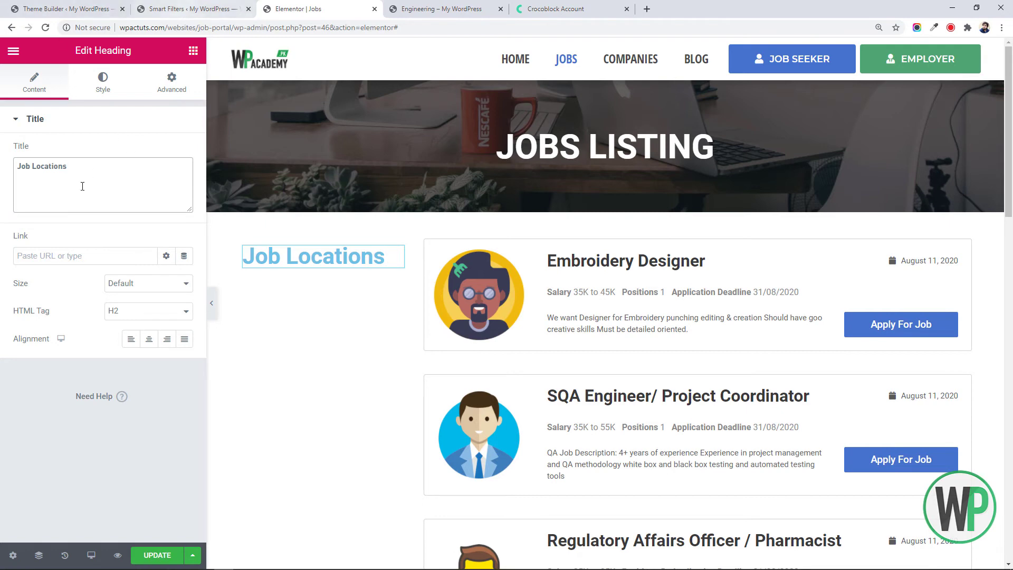
click(142, 312)
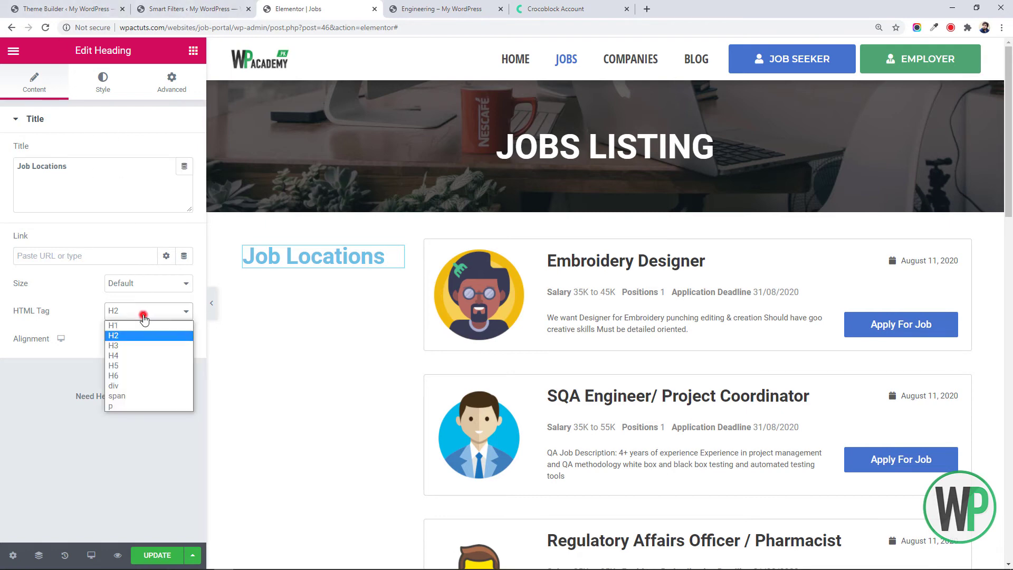
click(140, 346)
click(144, 310)
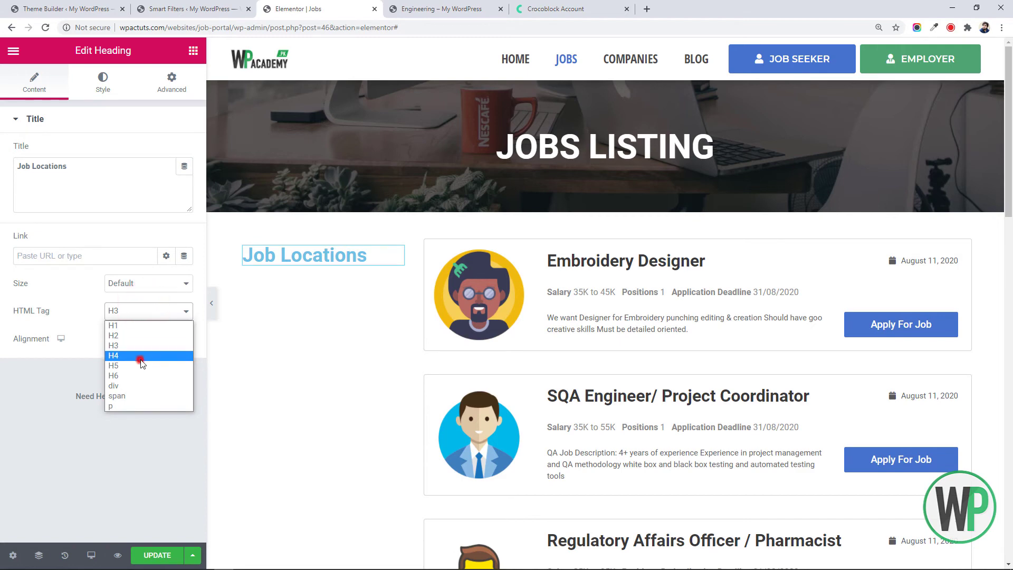
click(141, 358)
Step: Style the Job Locations heading with a dark text colour and a condensed uppercase typeface
click(107, 90)
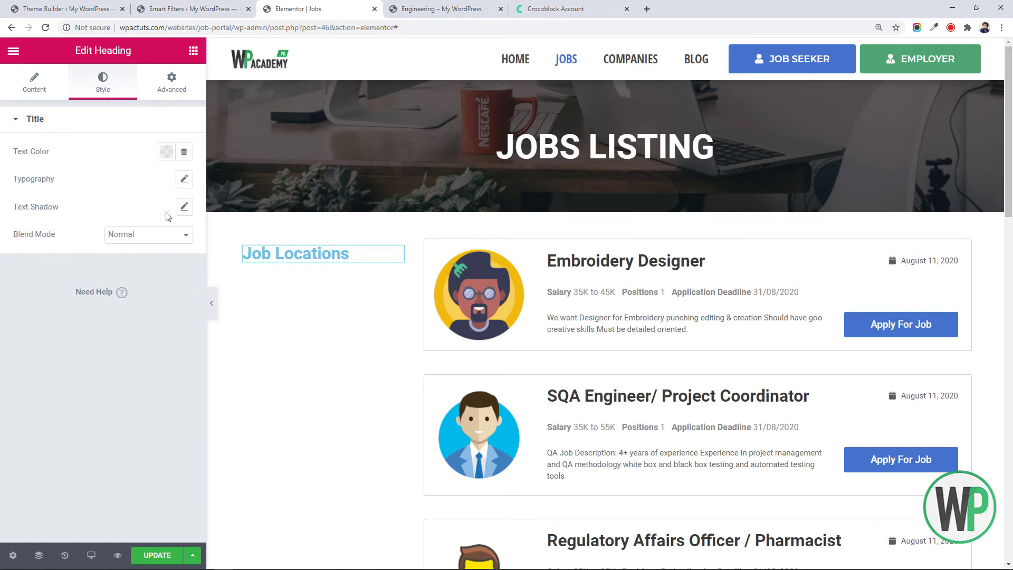
click(174, 180)
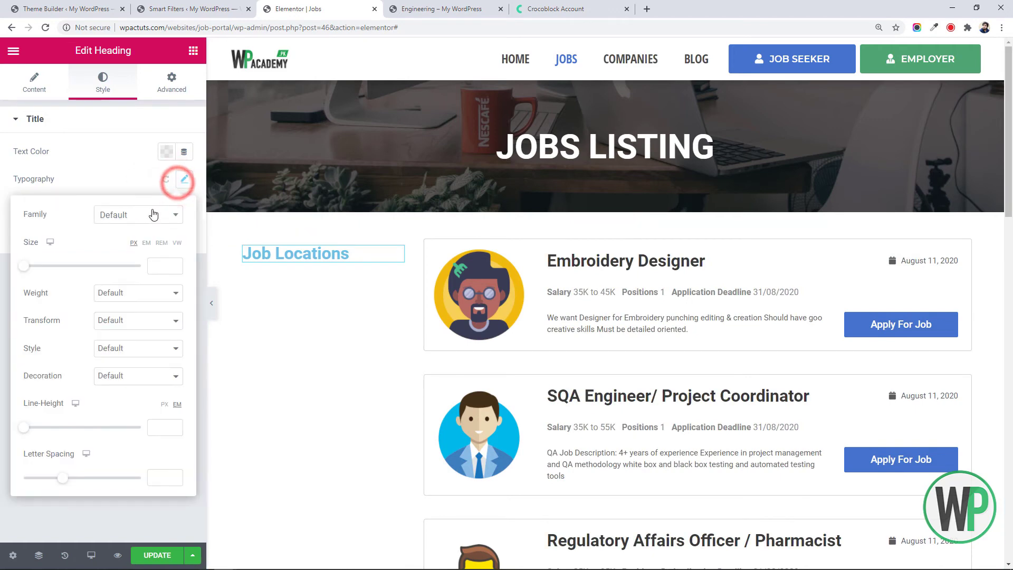
click(155, 213)
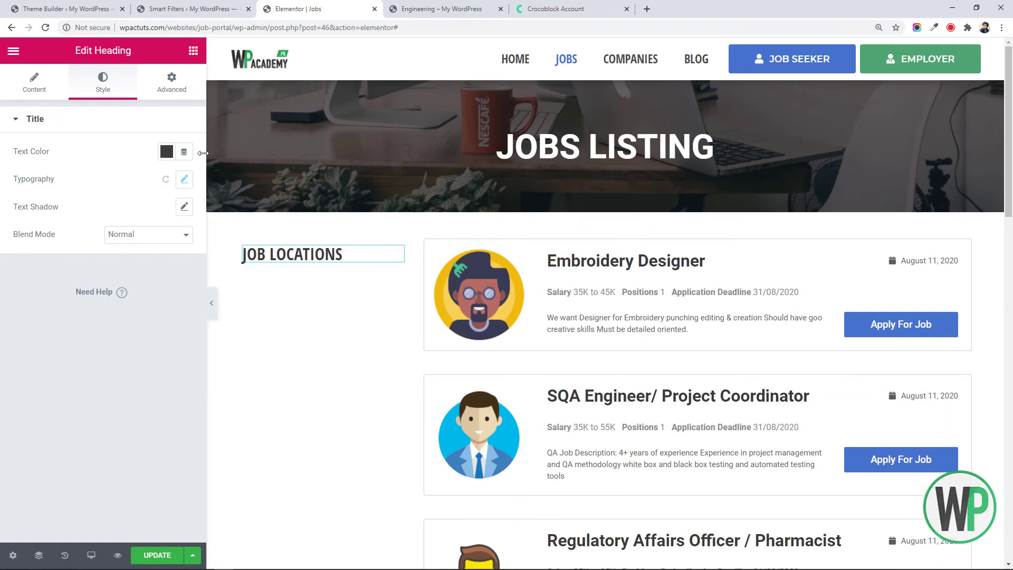
Step: Create a new smart filter in the WordPress dashboard and title it "Job Locations"
click(208, 6)
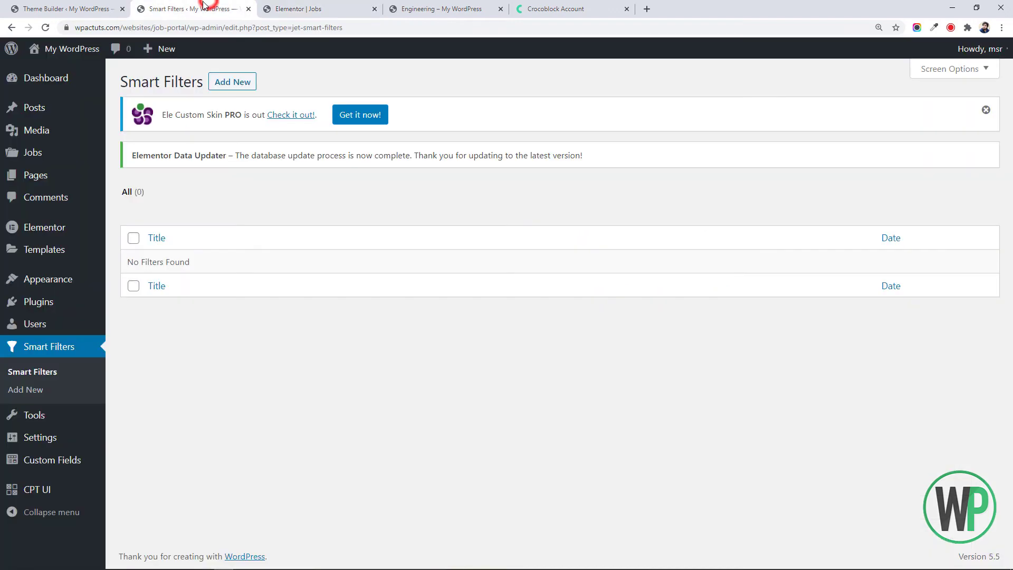
click(222, 80)
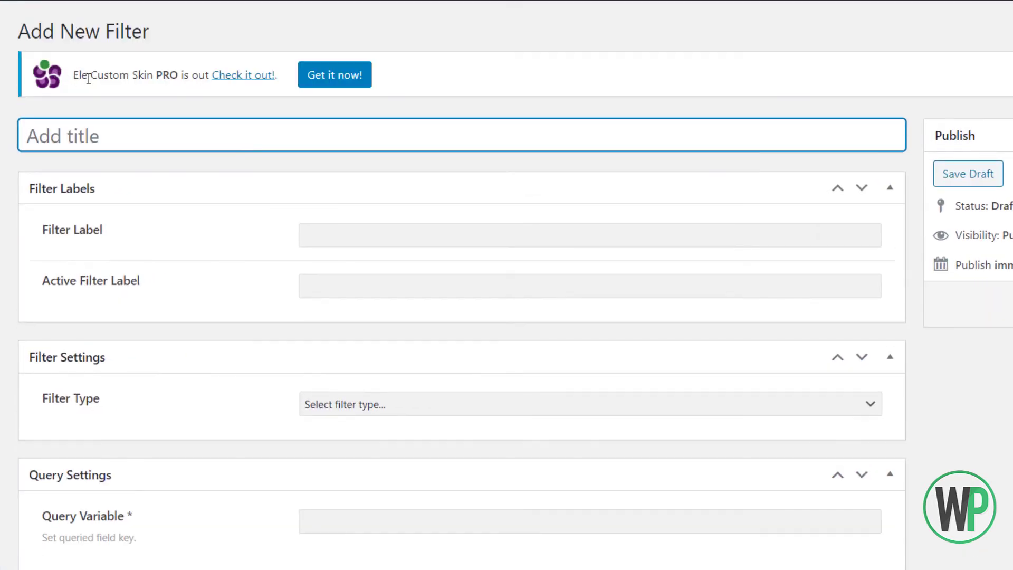
click(134, 135)
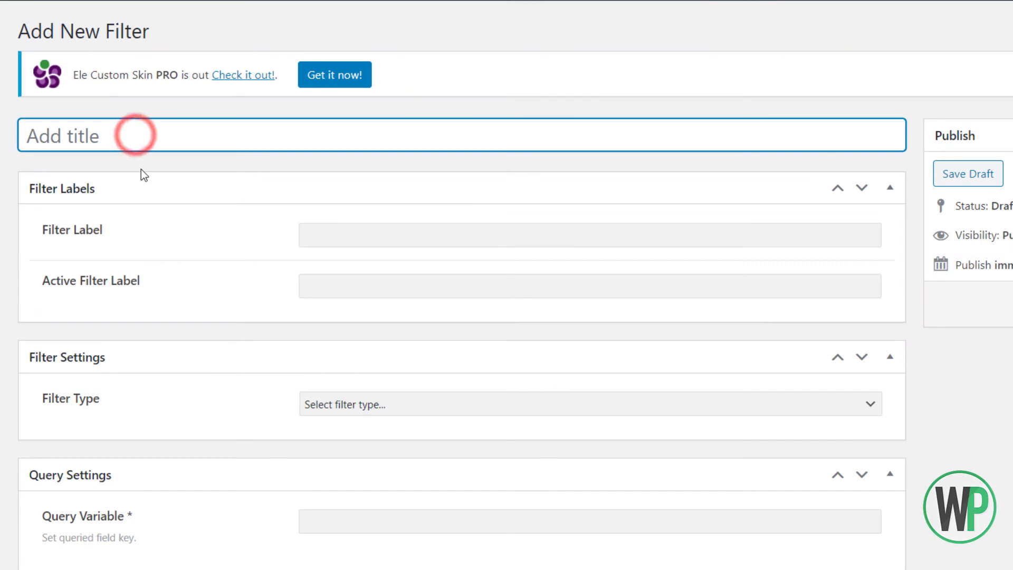
text(Job )
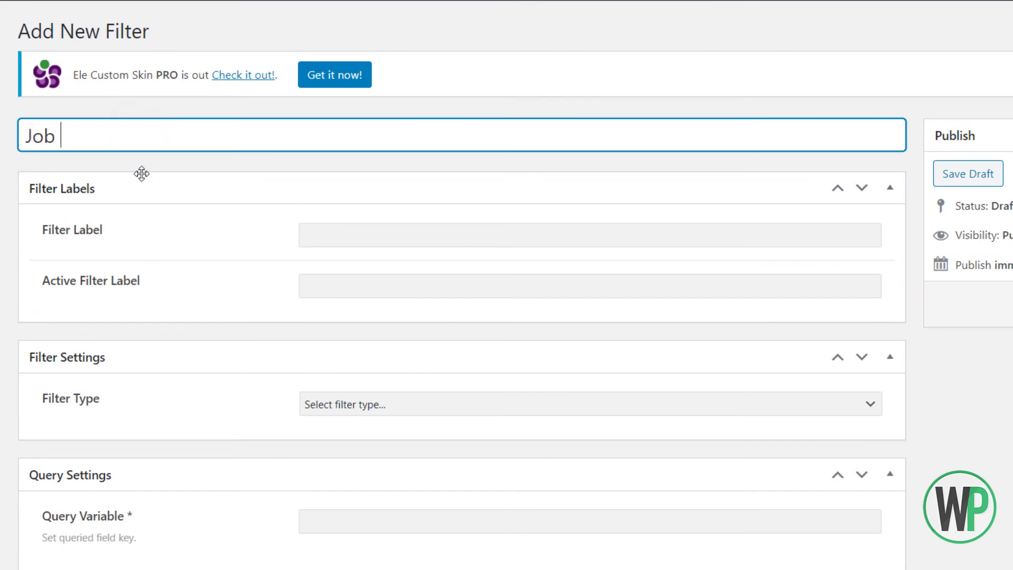
text(Locationsw)
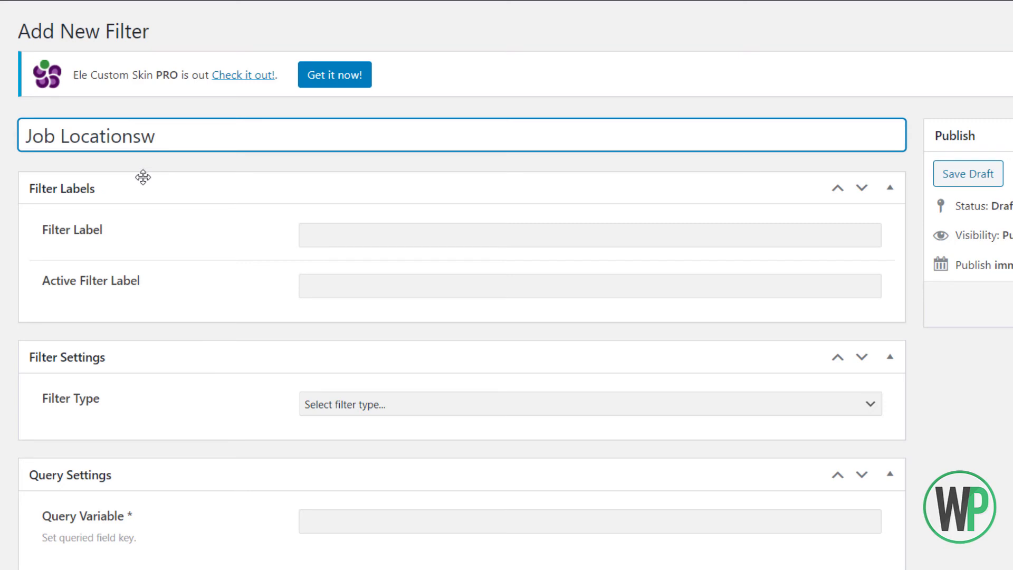
key(BackSpace)
Step: Set the filter label to "Locations" and the active filter label to "Location"
scroll(340, 252, down, 2)
click(340, 176)
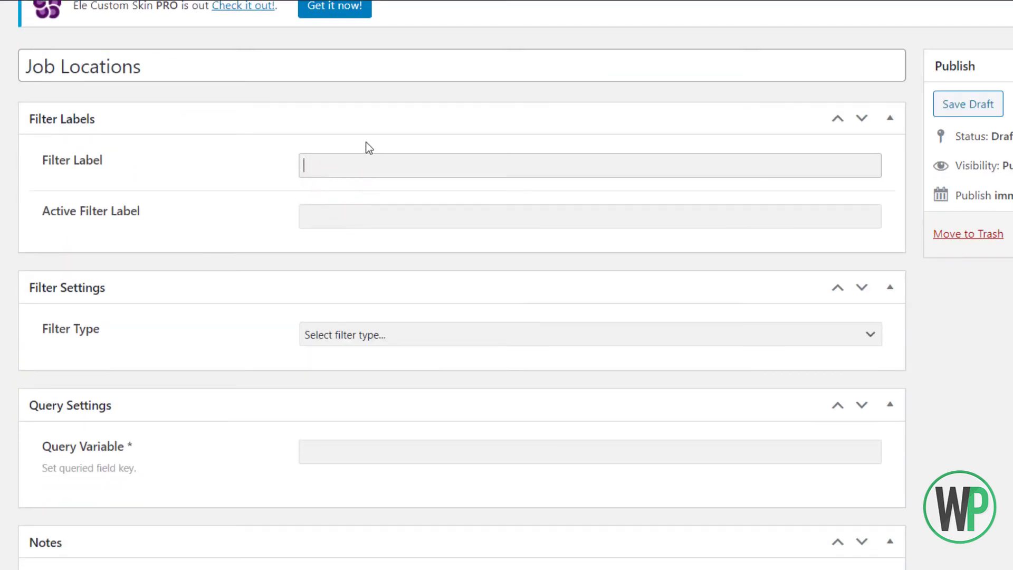
text(Locations)
key(Tab)
text(L)
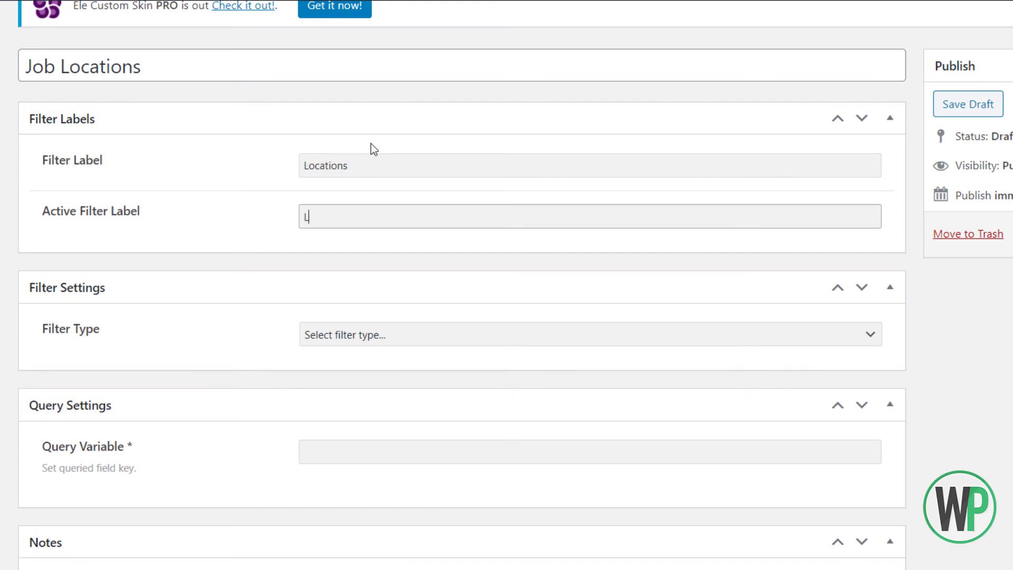
text(ocation)
Step: Set the filter type to Checkboxes list and the data source to Taxonomies
click(362, 331)
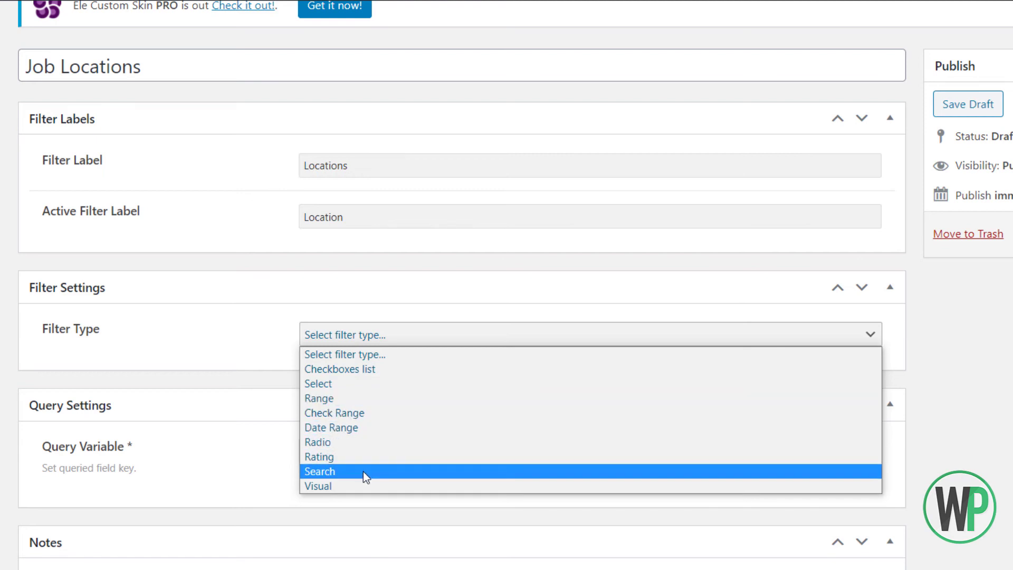
click(350, 373)
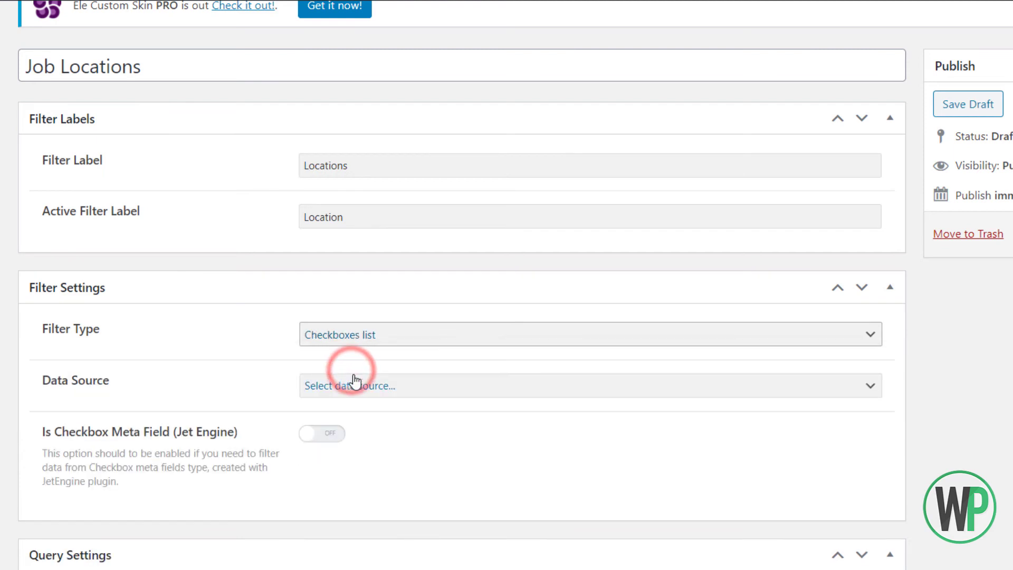
click(352, 394)
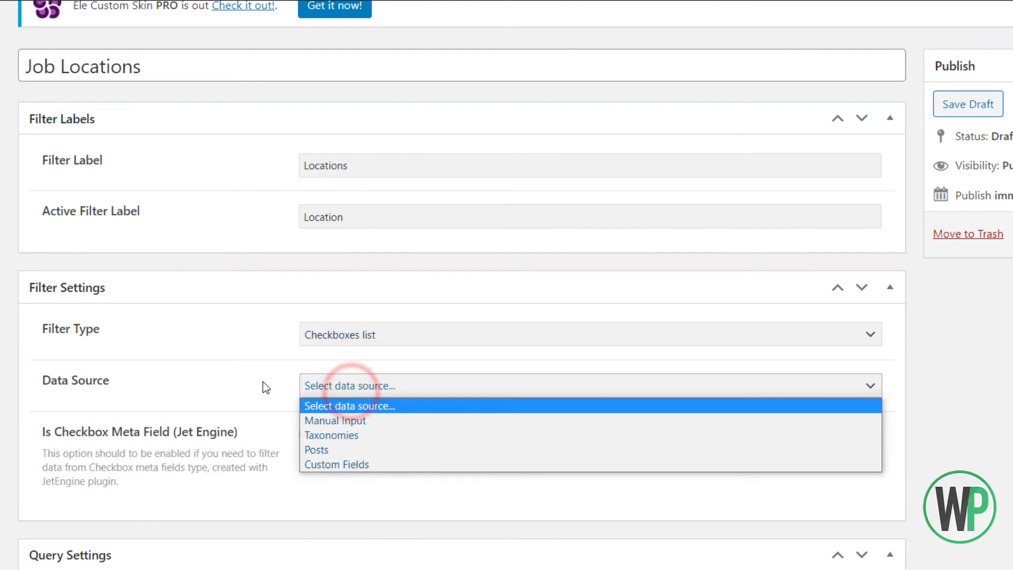
scroll(264, 387, down, 1)
click(340, 317)
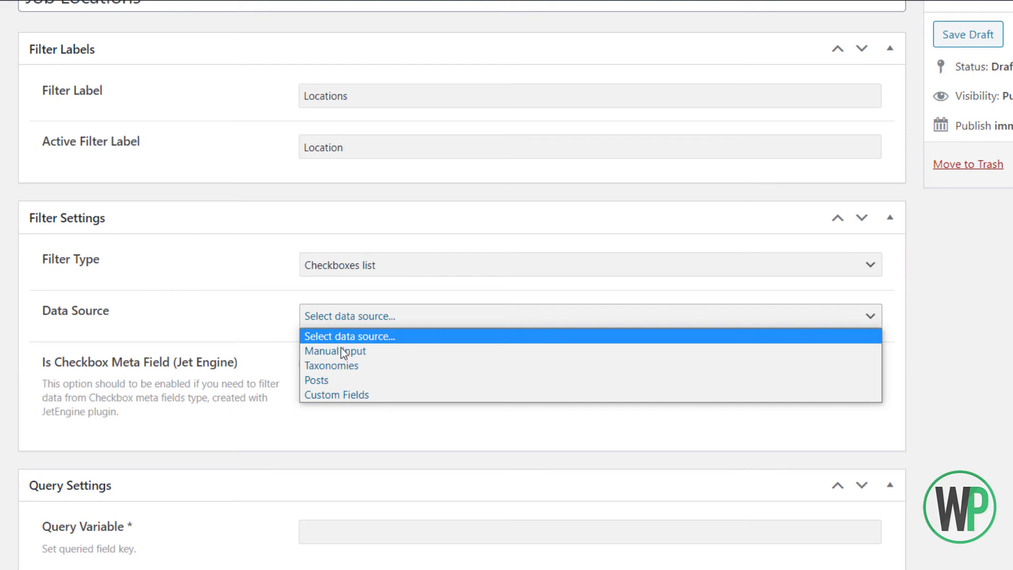
click(356, 368)
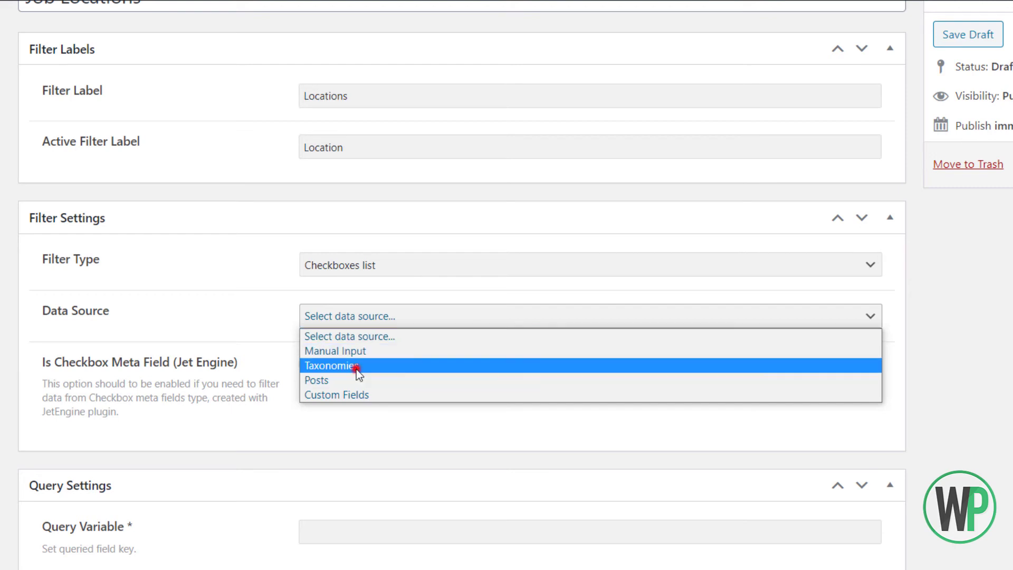
Step: Look through the taxonomies offered for the Job Locations filter
click(356, 369)
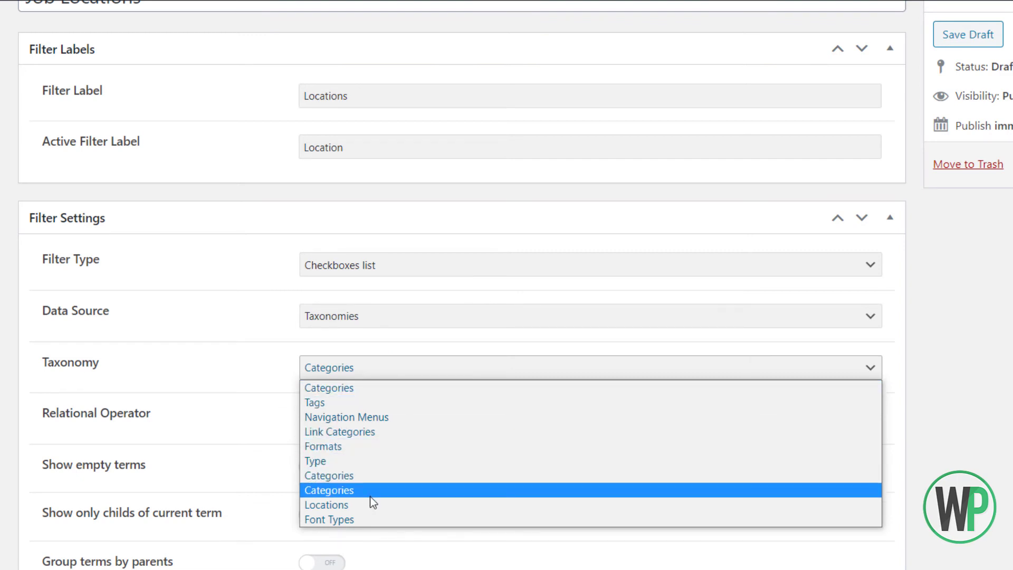
click(101, 375)
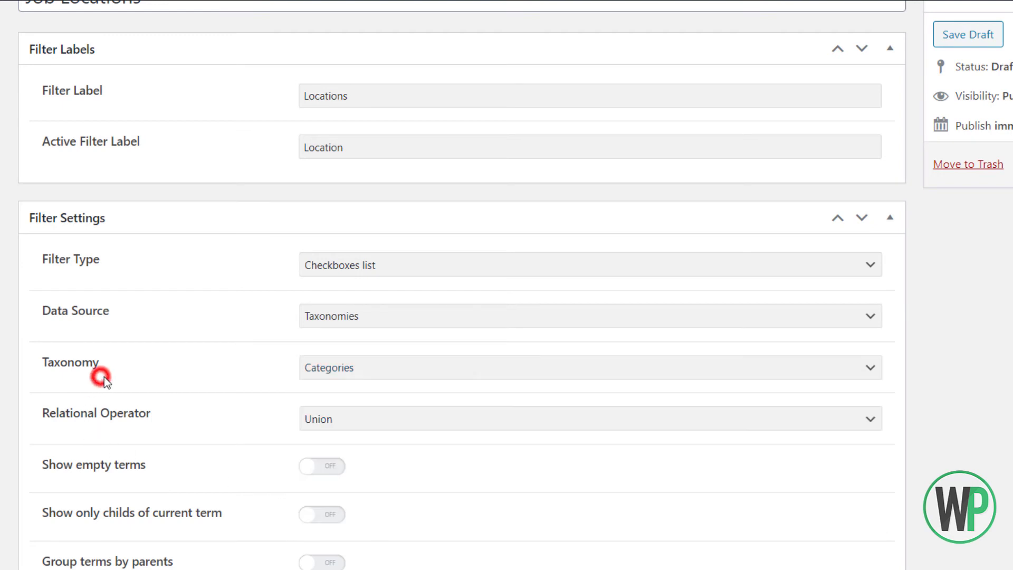
click(336, 367)
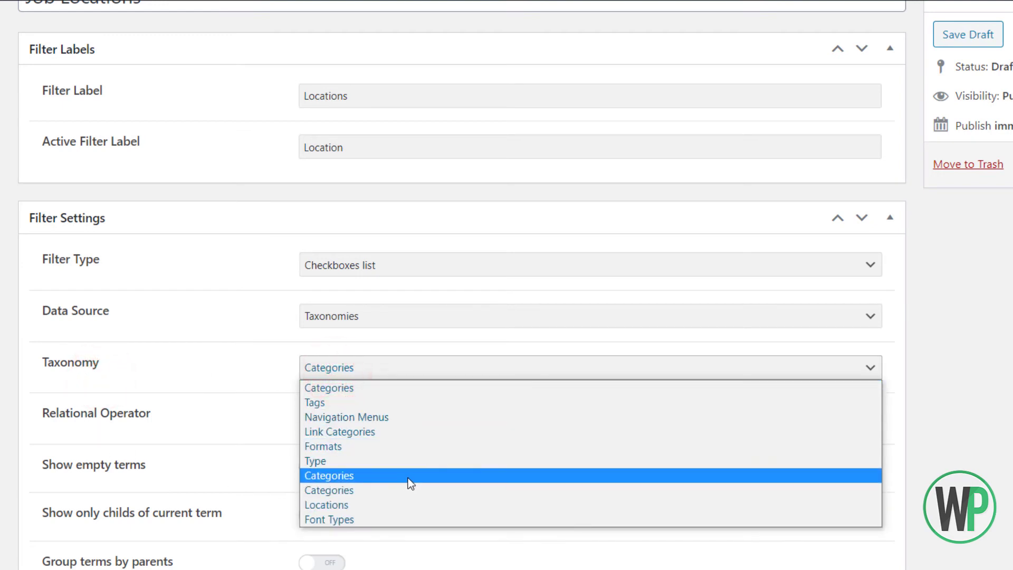
click(1012, 317)
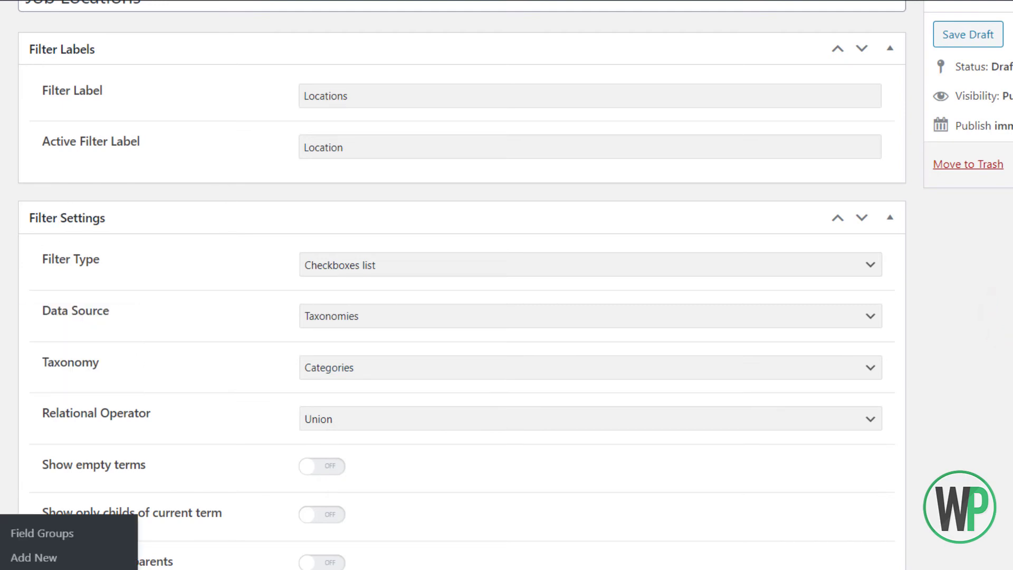
Step: Open the Job Meta field group in Advanced Custom Fields and look over its fields
click(43, 533)
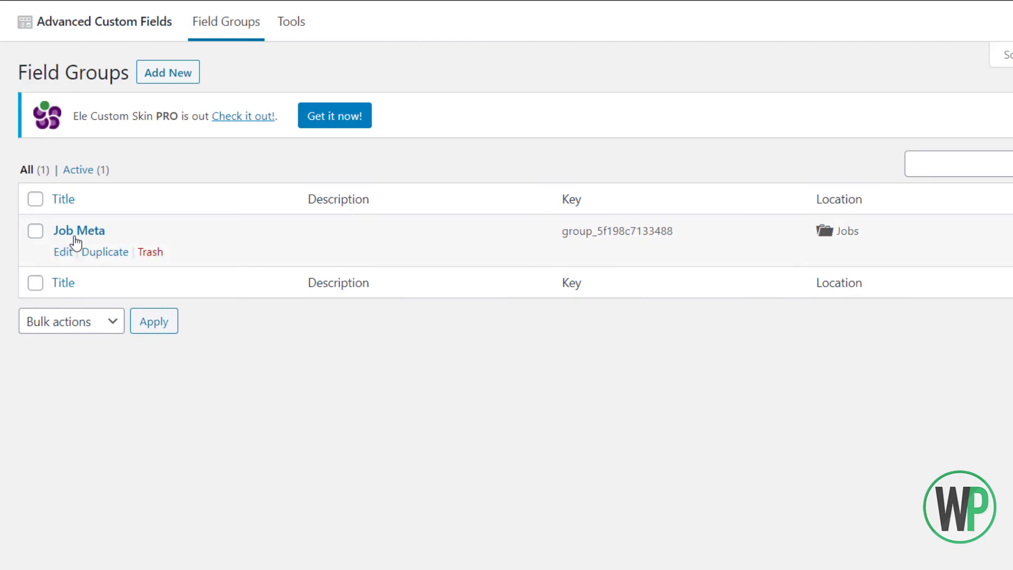
click(62, 253)
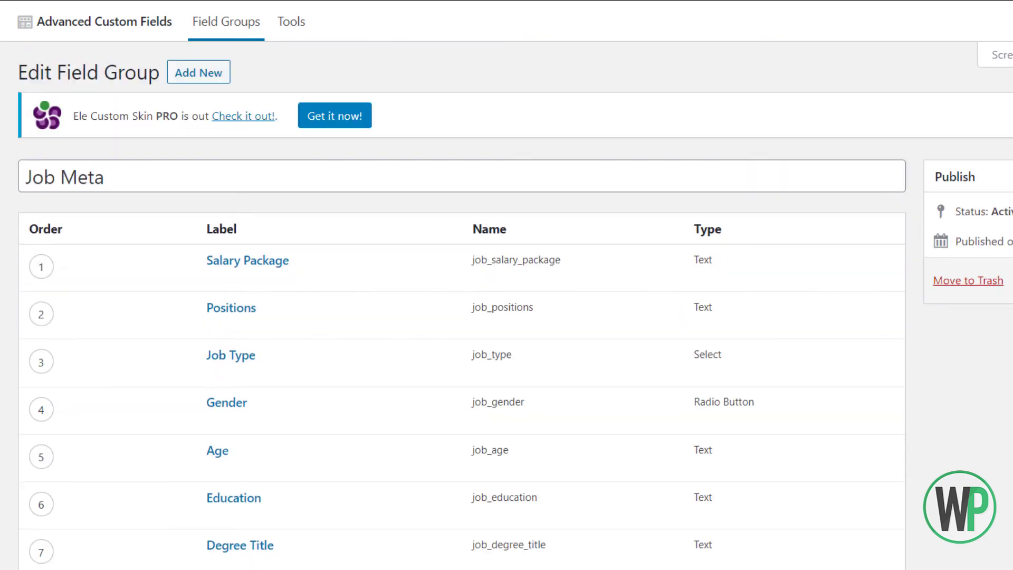
Step: Edit the job_category taxonomy in CPT UI, setting the plural label to "Job Categories" and the singular label to "Job Category", and save it
click(69, 514)
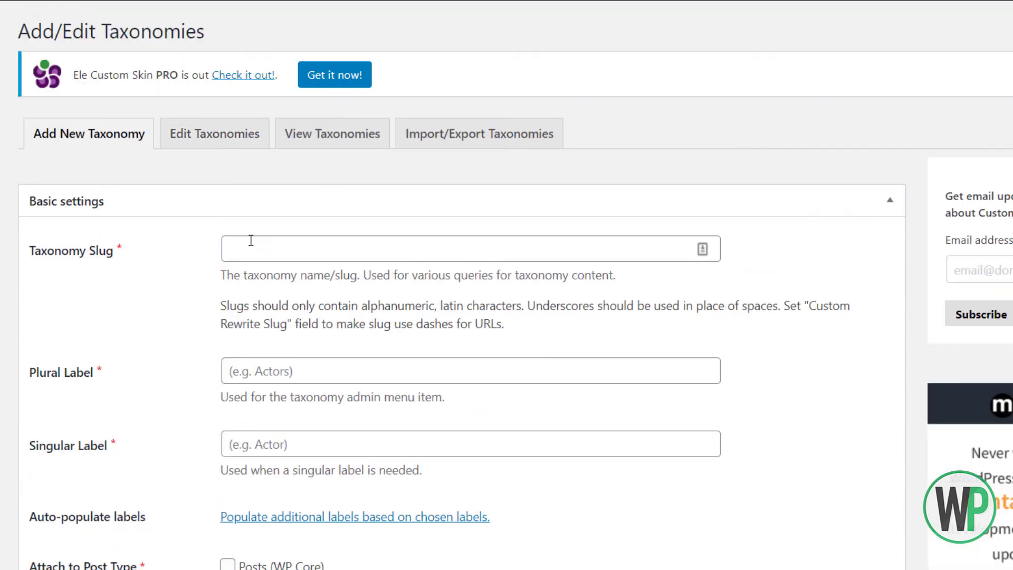
click(233, 136)
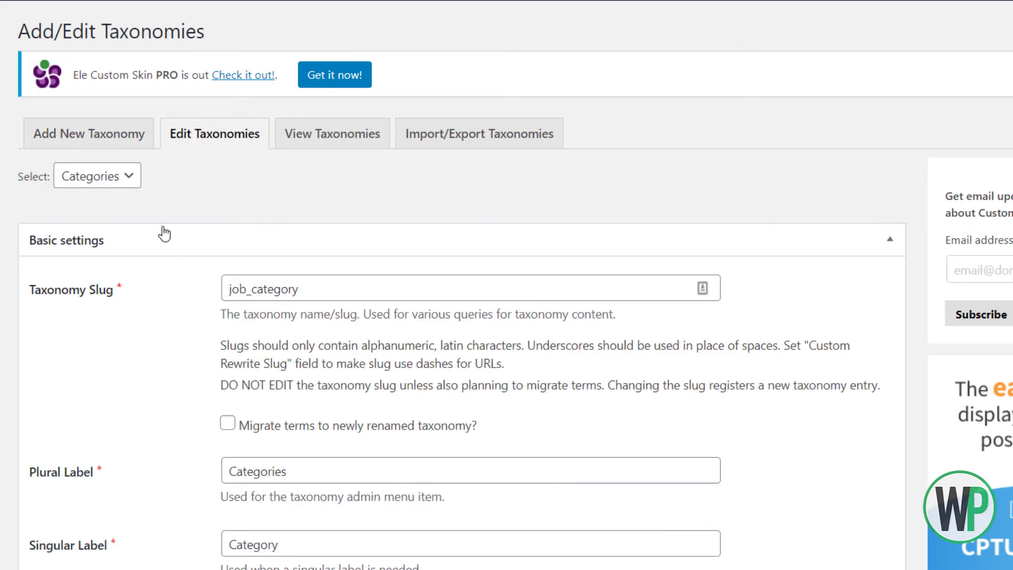
scroll(196, 274, down, 1)
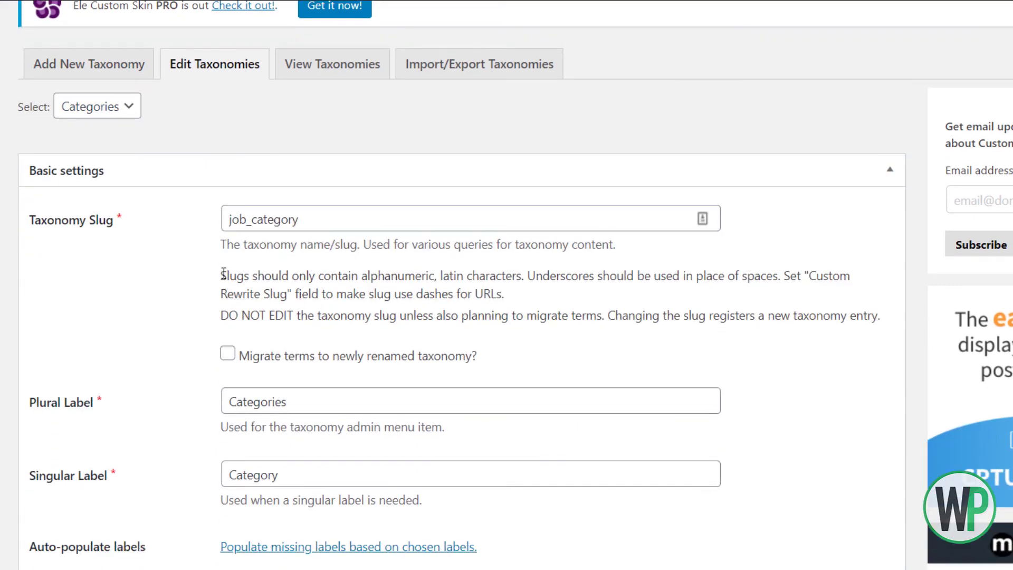
click(228, 400)
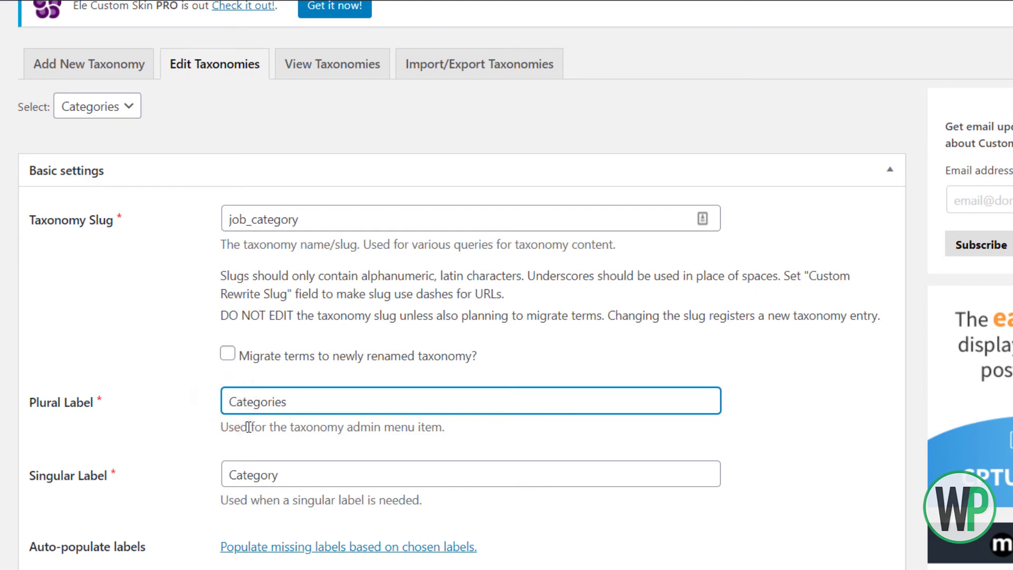
text(Job)
key(Tab)
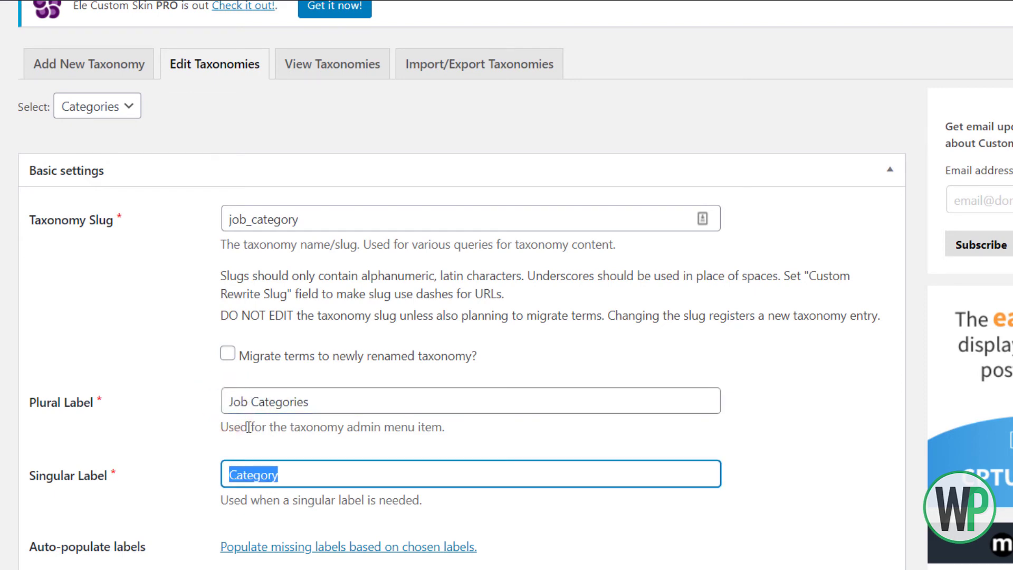
key(Home)
text(Job)
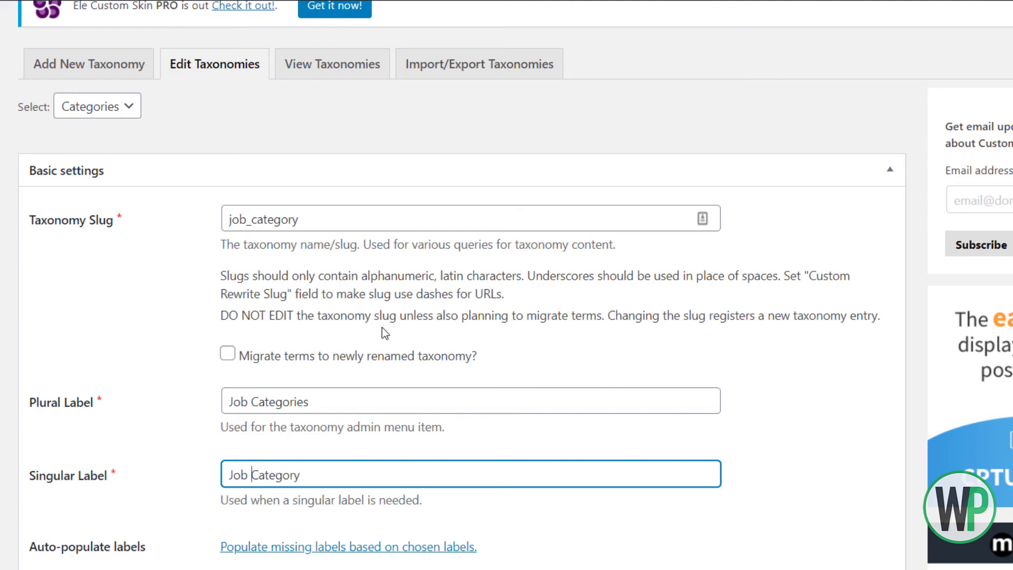
scroll(462, 285, down, 15)
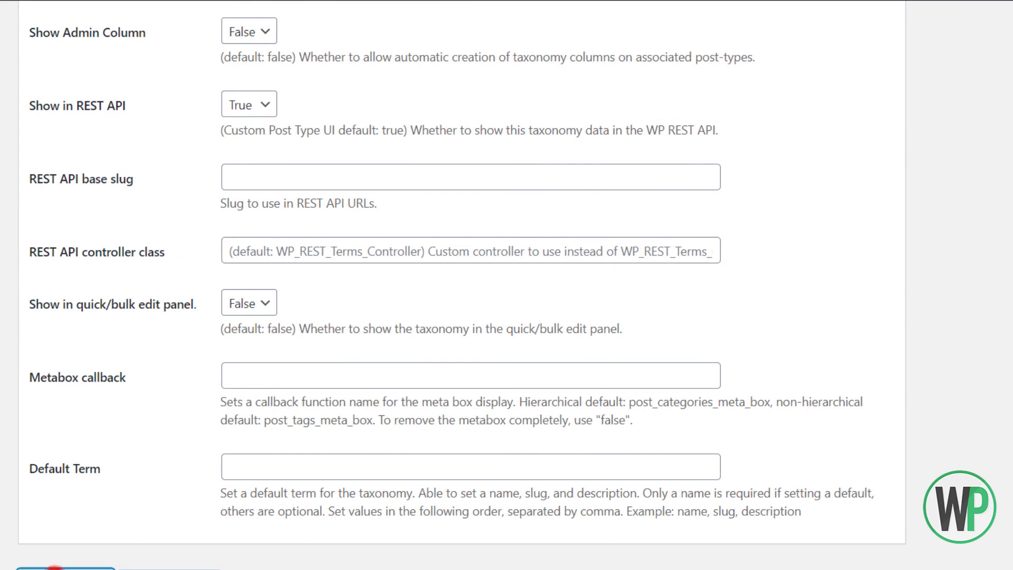
click(46, 565)
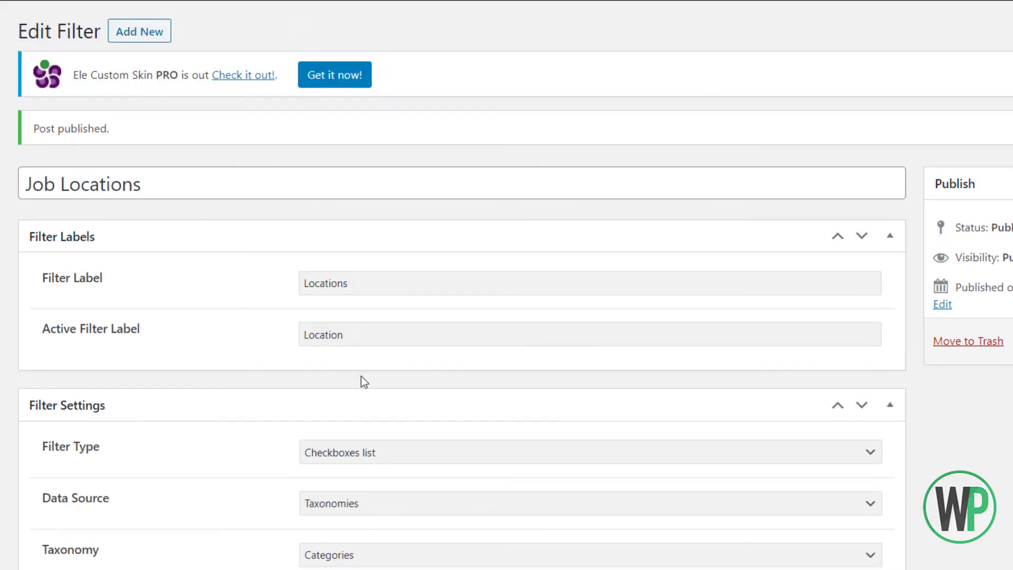
Step: Set the Job Locations filter's taxonomy to Job Categories
scroll(362, 380, down, 1)
scroll(382, 276, down, 1)
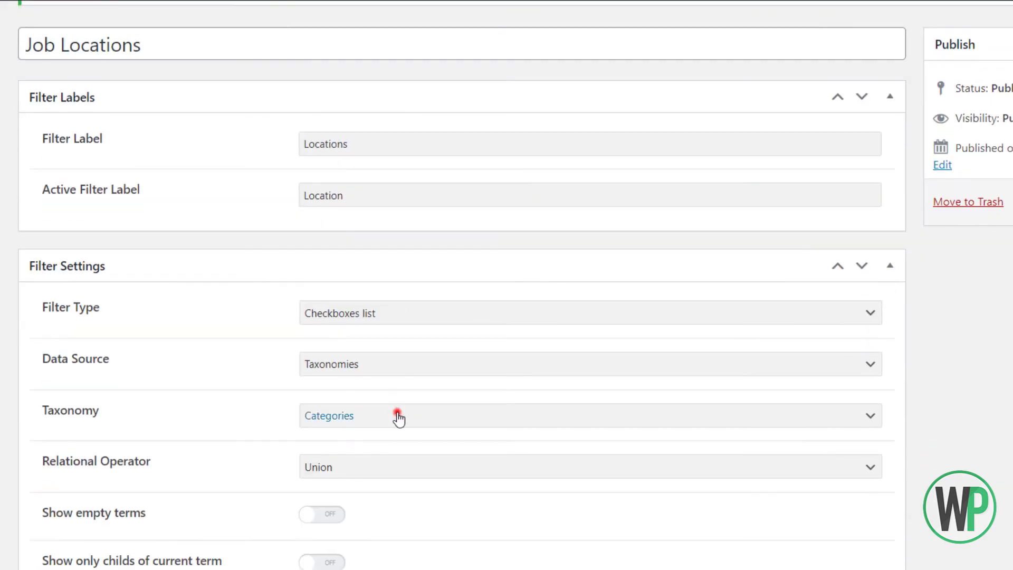
click(398, 415)
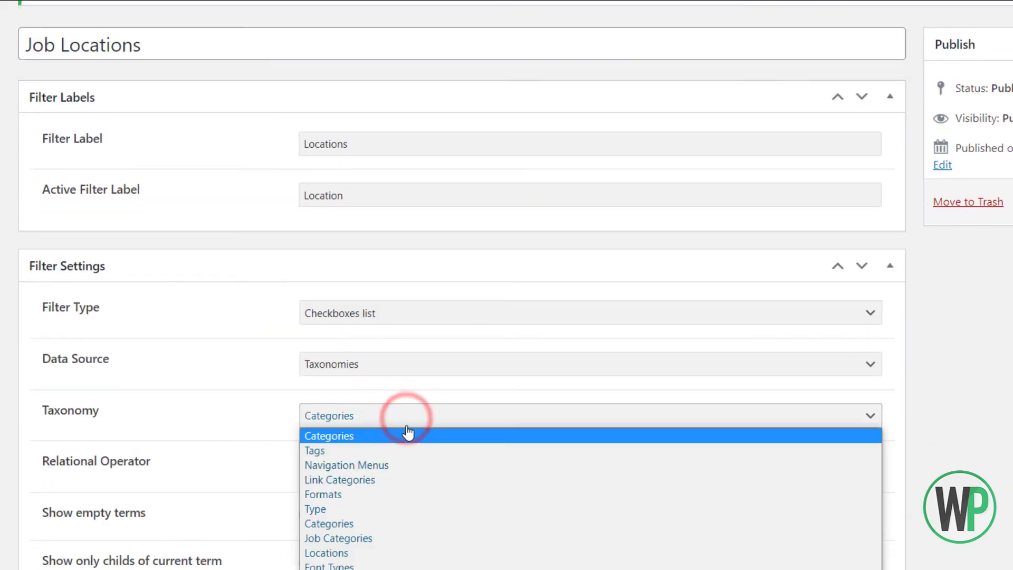
click(365, 538)
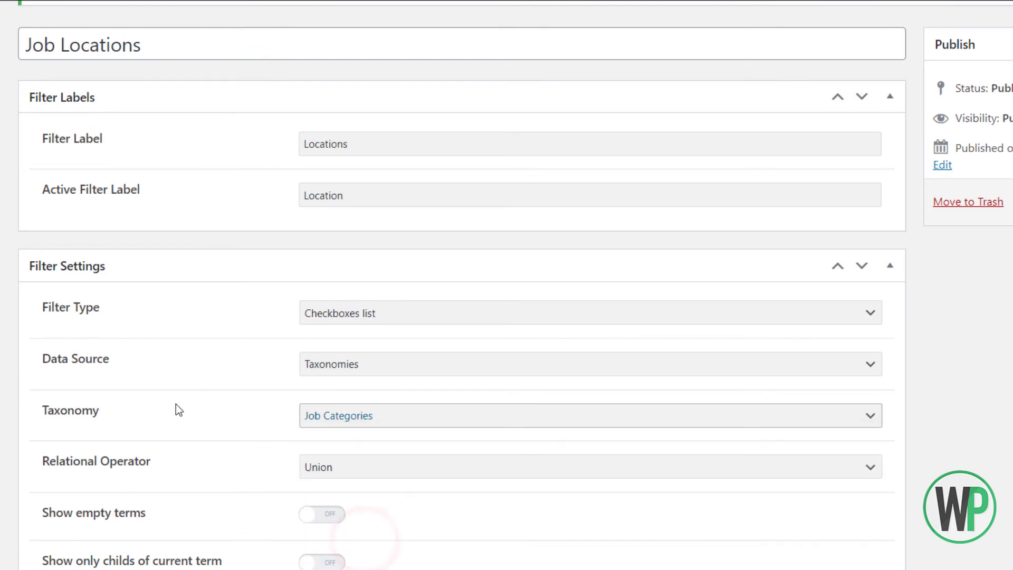
Step: Examine the relational operator choices, the remaining filter settings and the notes on query variables and popular plugin fields
scroll(200, 406, down, 3)
scroll(315, 355, down, 1)
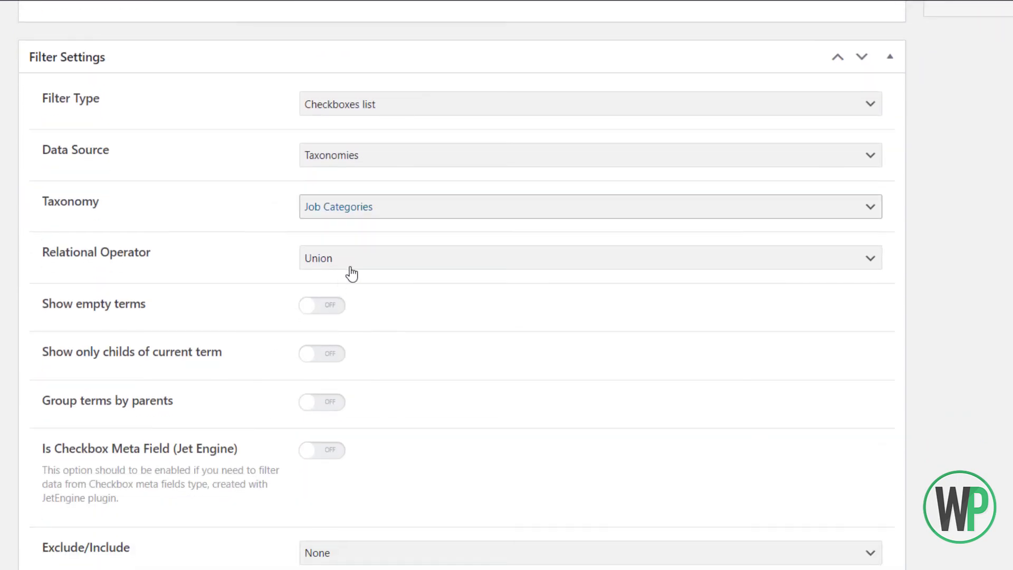
click(355, 264)
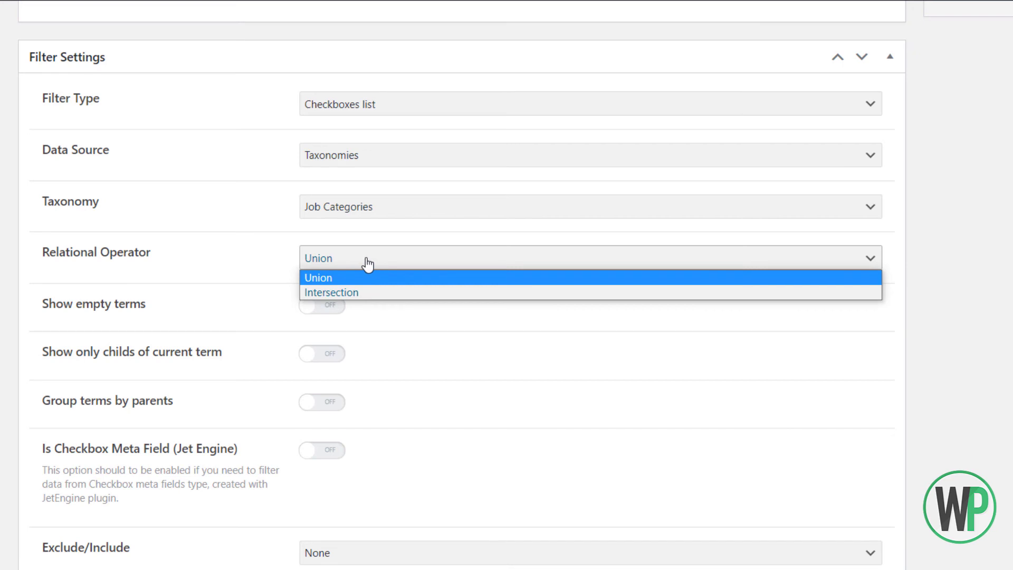
click(227, 259)
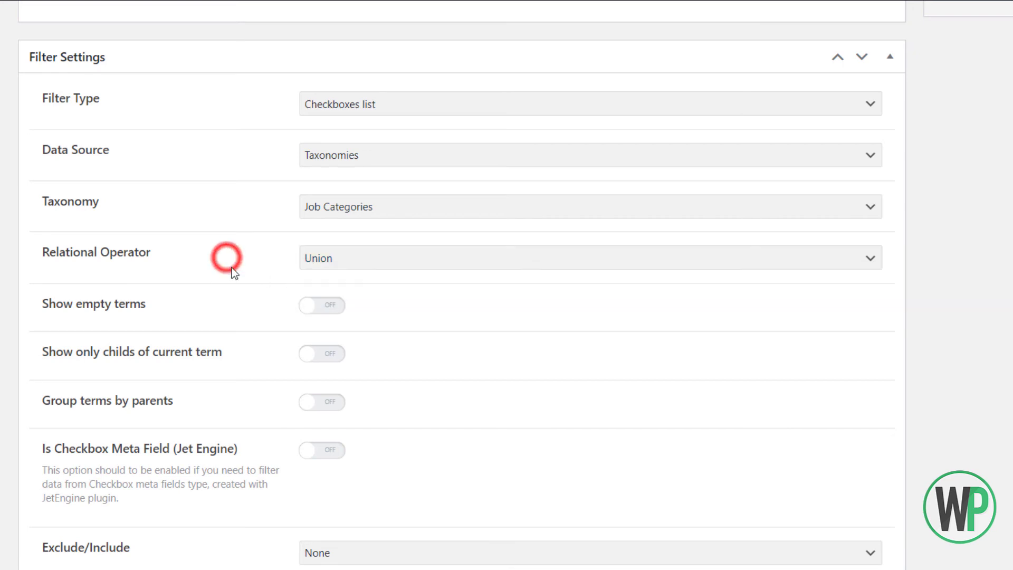
scroll(232, 267, down, 1)
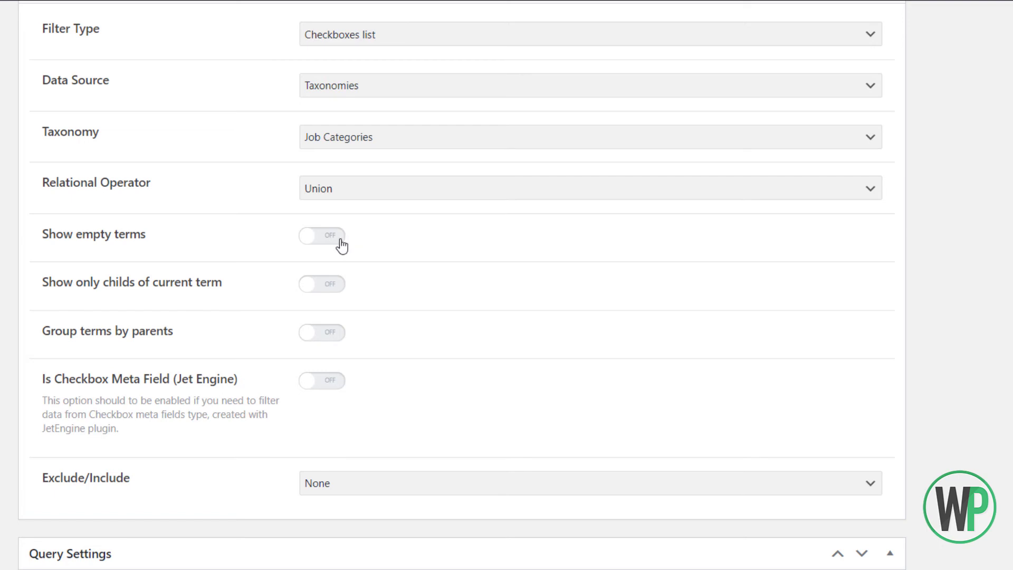
scroll(334, 241, down, 3)
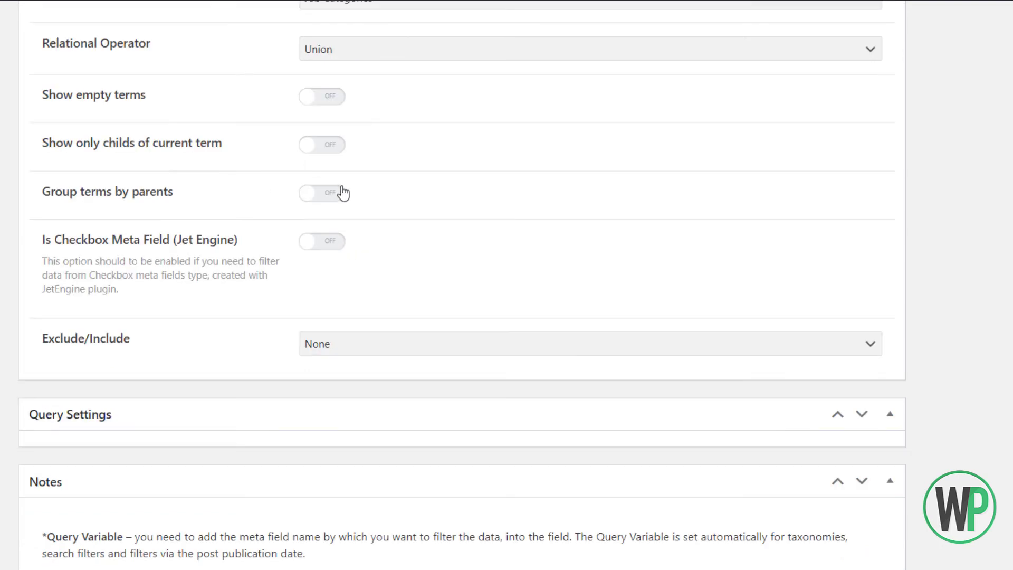
scroll(341, 173, down, 4)
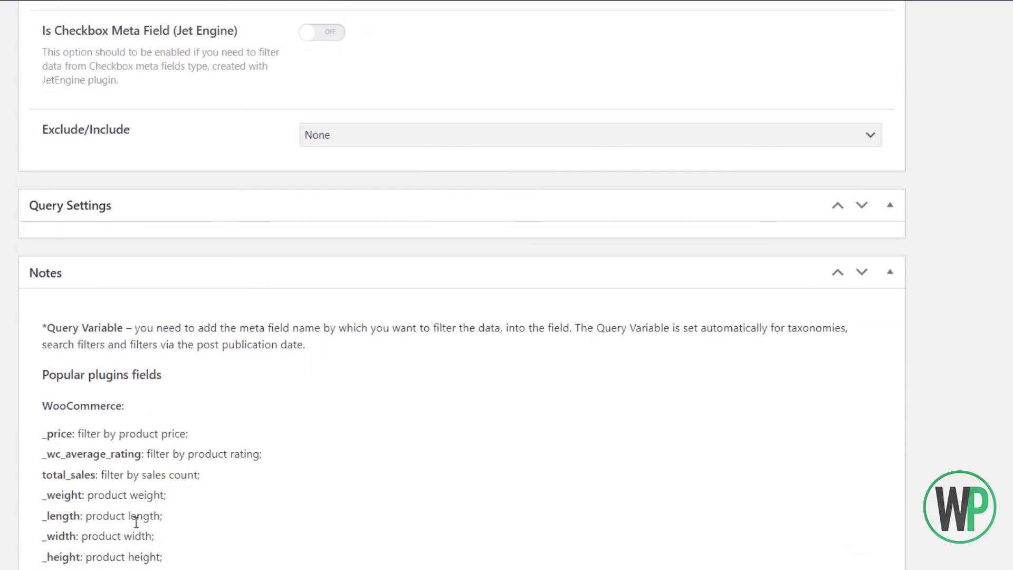
drag(141, 534, 49, 346)
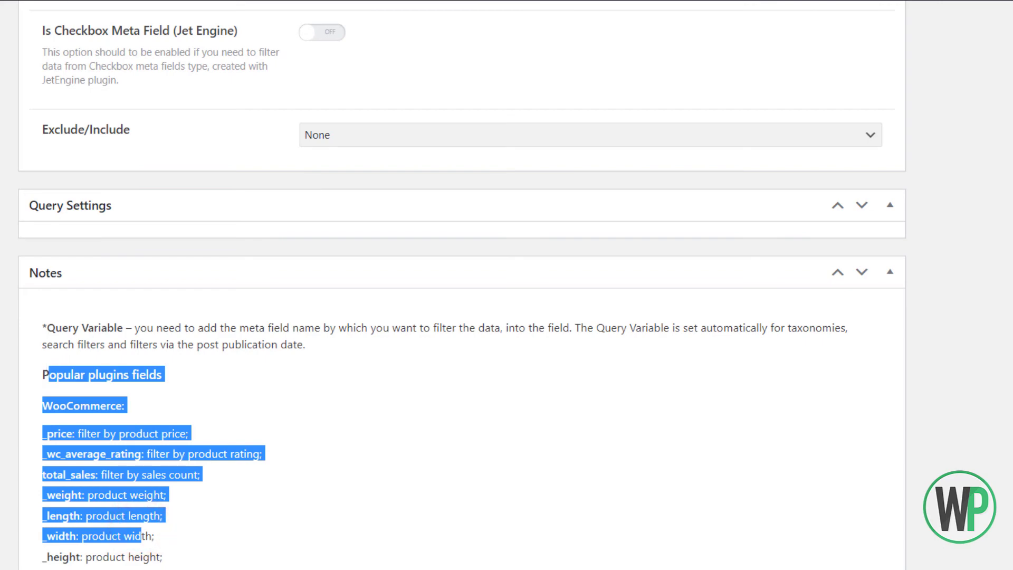
Step: Update the Job Locations filter and save the Jobs page in Elementor
scroll(506, 285, up, 10)
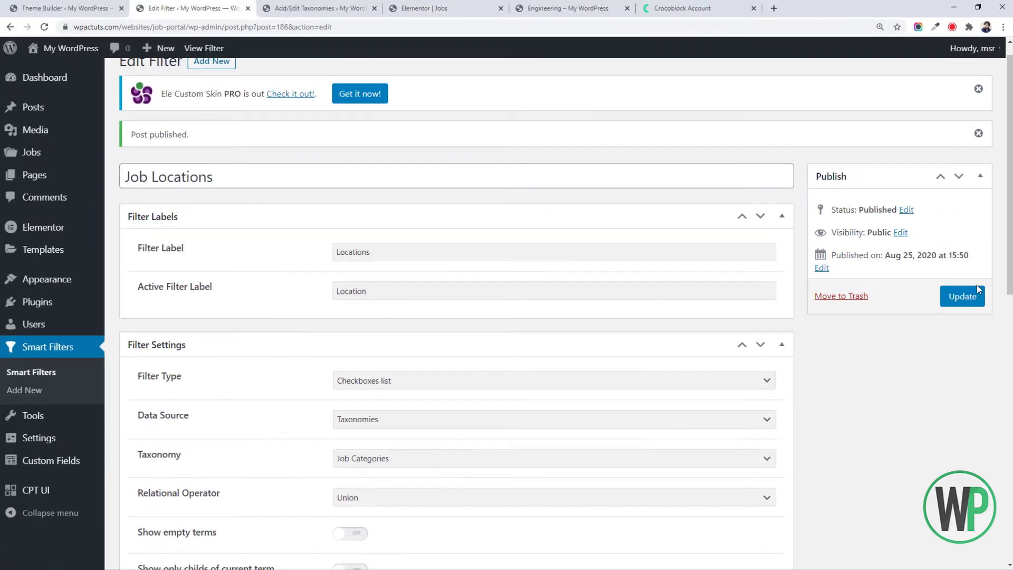
click(968, 294)
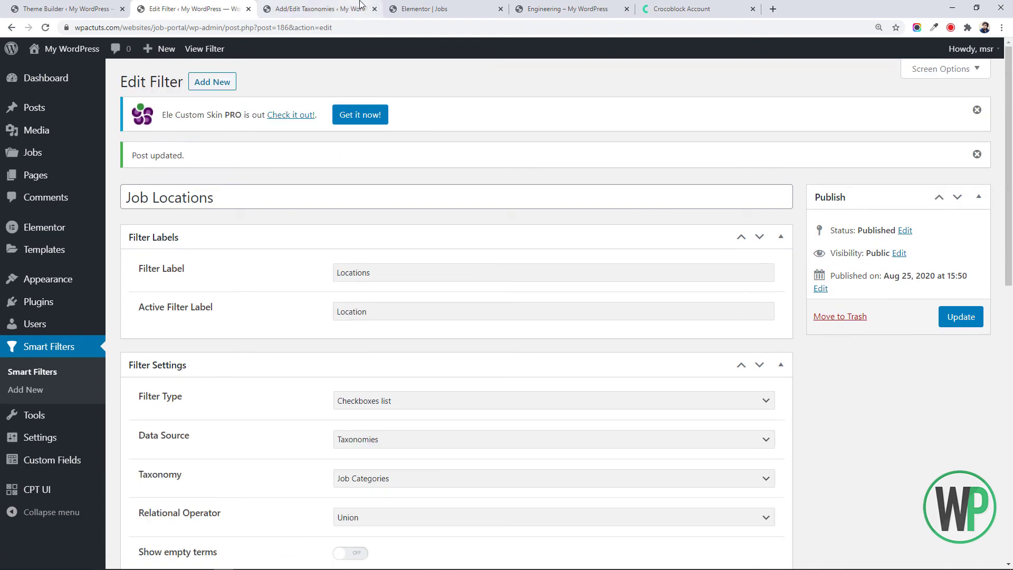
click(424, 9)
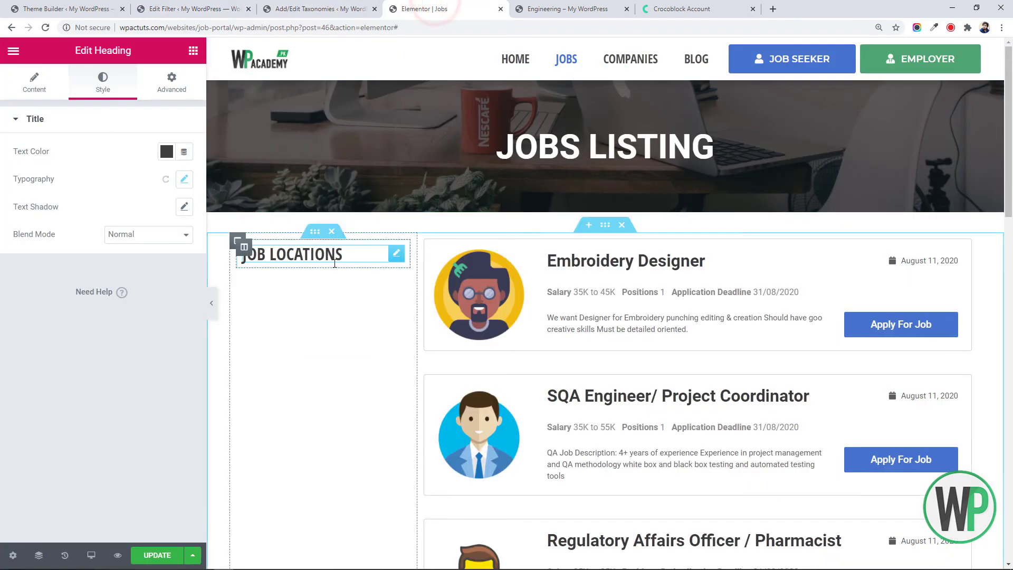
click(178, 562)
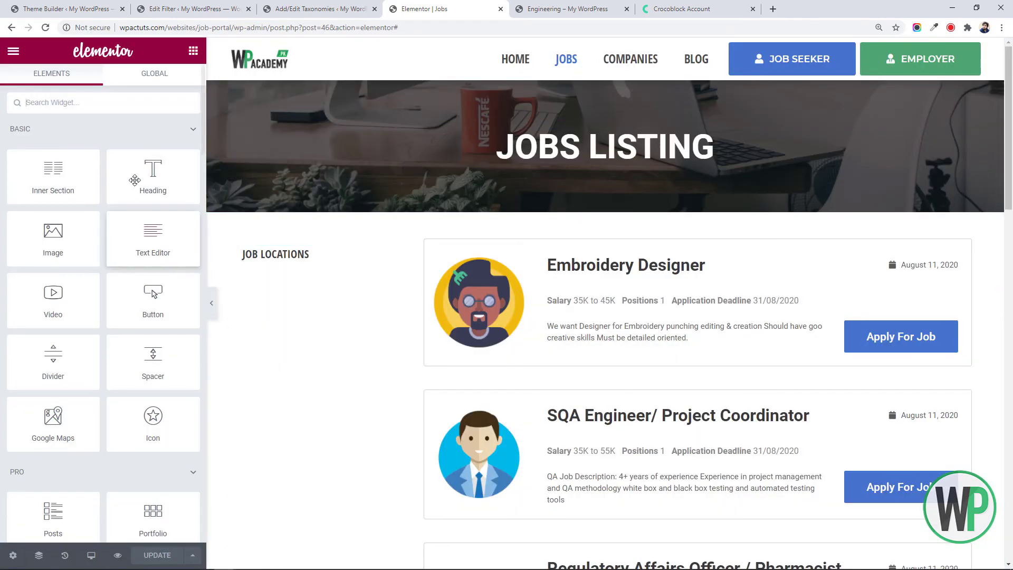
Step: Add a Checkboxes Filter widget below the Job Locations heading in the sidebar
click(154, 111)
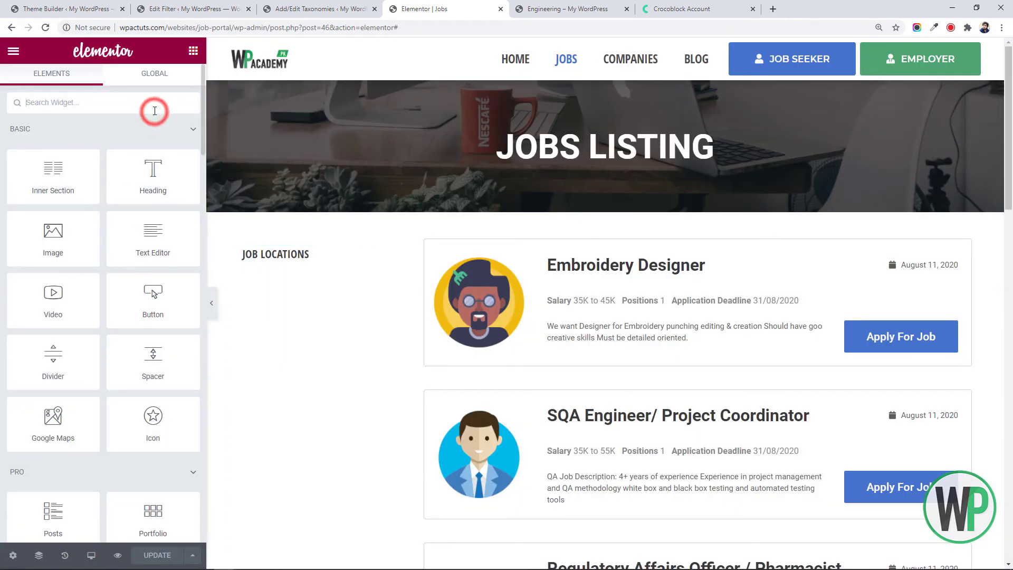
drag(201, 100, 201, 494)
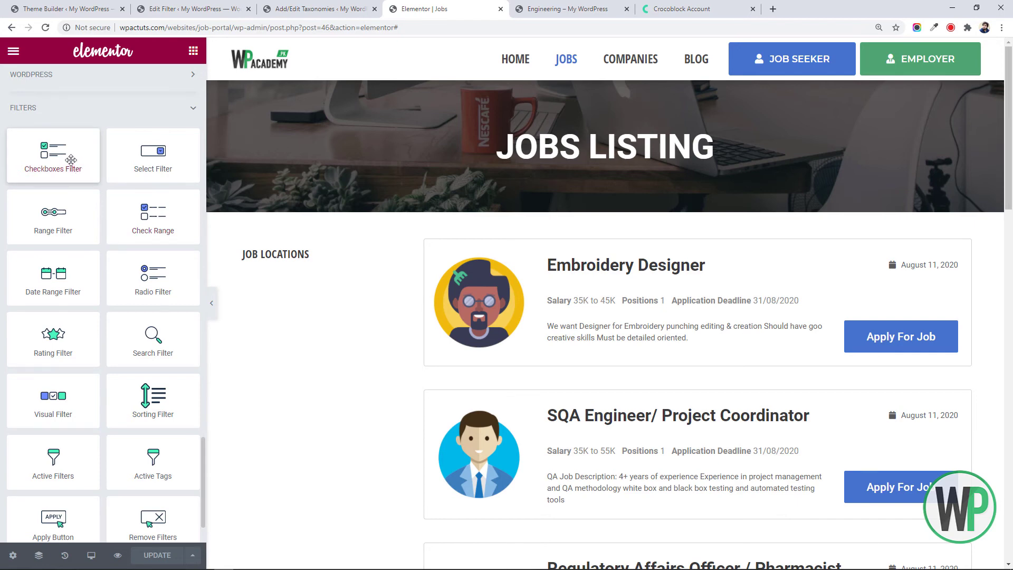
drag(70, 160, 304, 270)
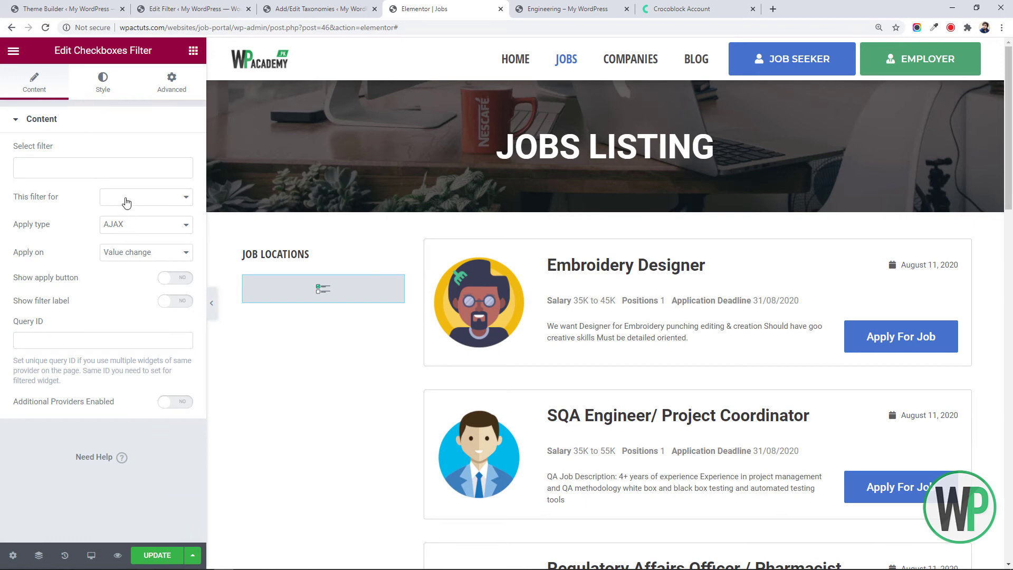
Step: Assign the Job Locations filter to the Checkboxes Filter widget and set it to filter Elementor Pro Posts
click(110, 171)
click(105, 184)
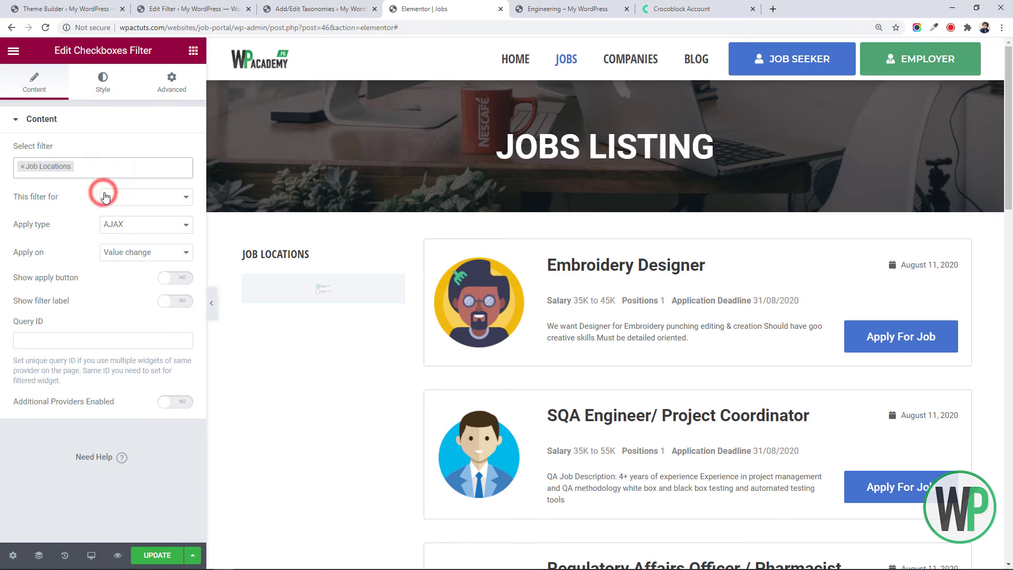
click(128, 198)
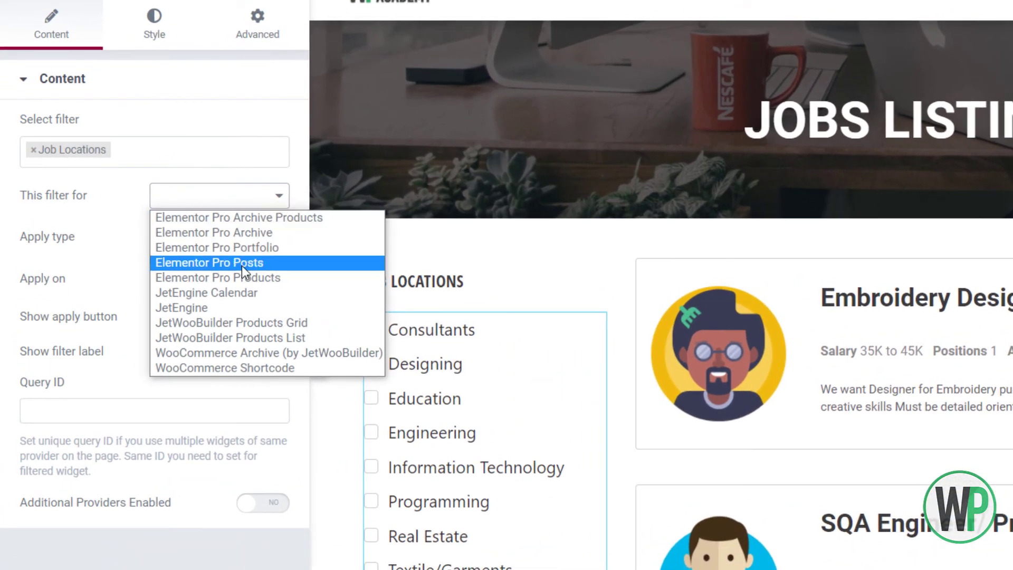
click(241, 263)
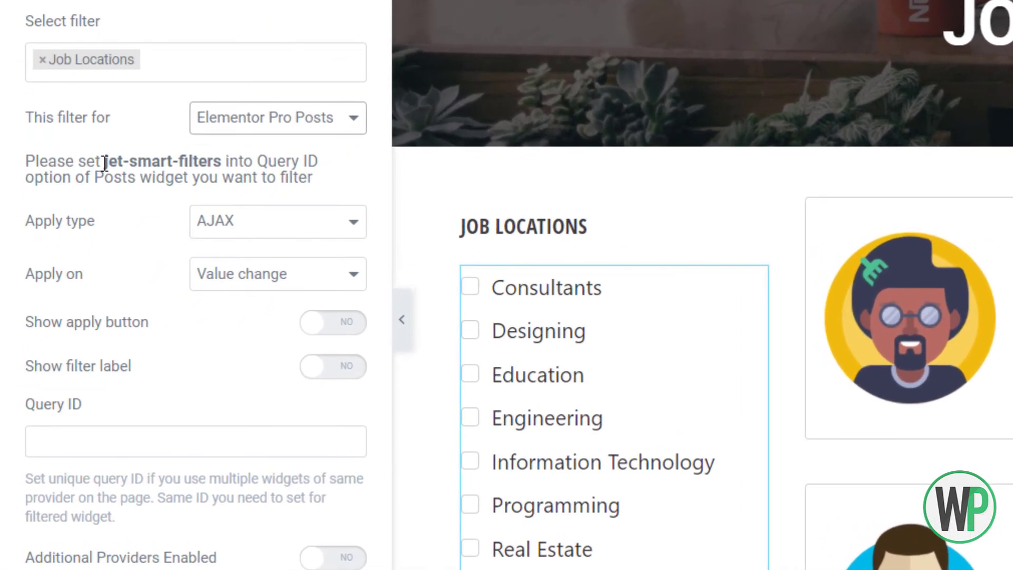
Step: Open the job posts widget's query settings and enter Salary as its Query ID
drag(82, 231, 92, 230)
drag(116, 161, 224, 161)
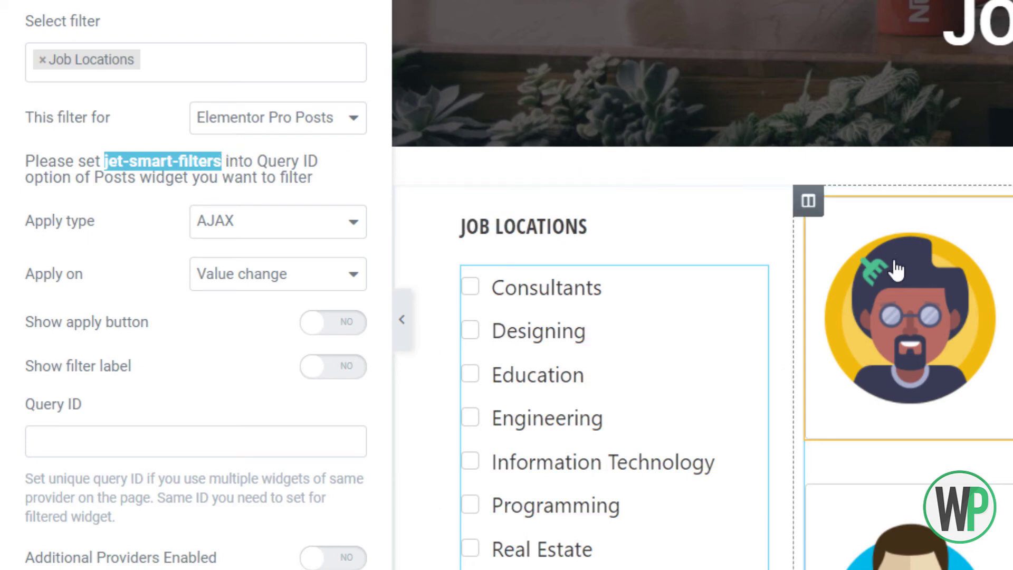
right_click(927, 223)
click(974, 248)
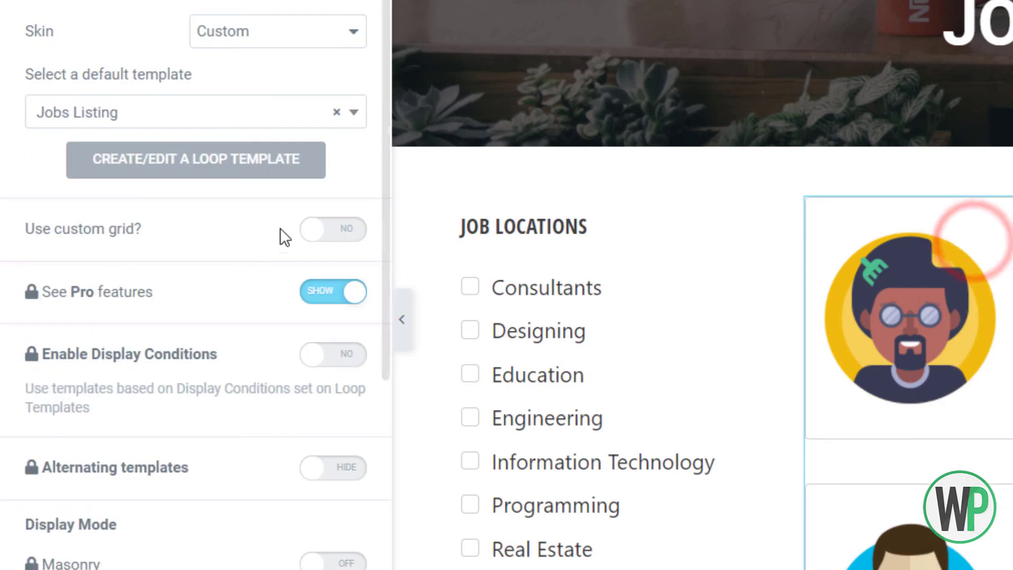
scroll(178, 271, down, 12)
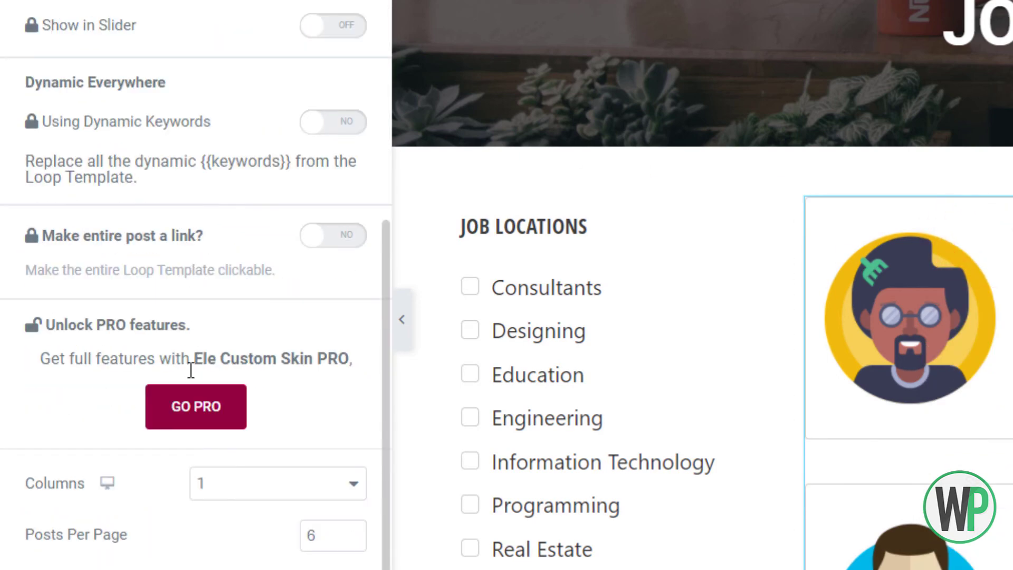
click(219, 569)
click(221, 478)
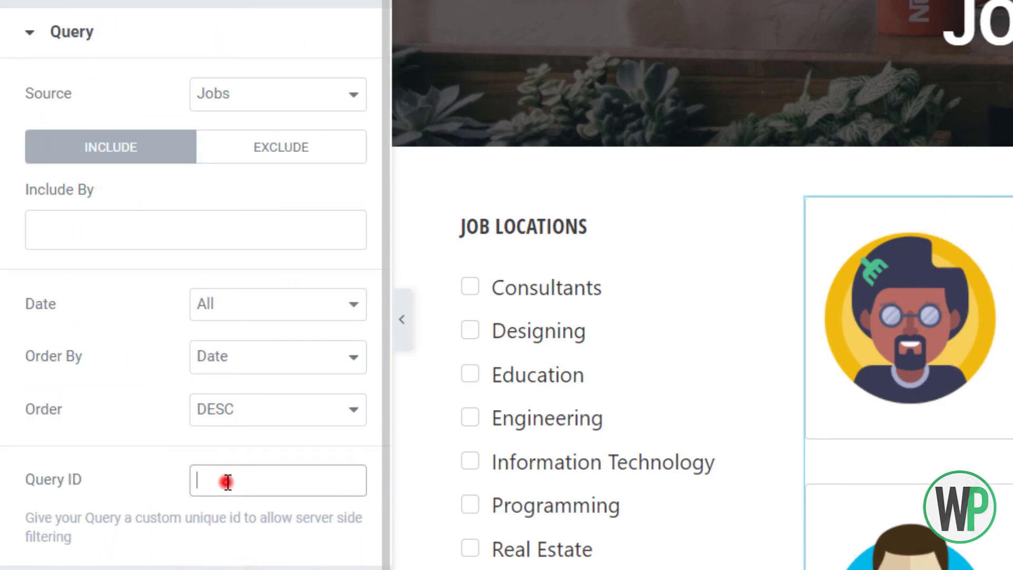
text(Salary)
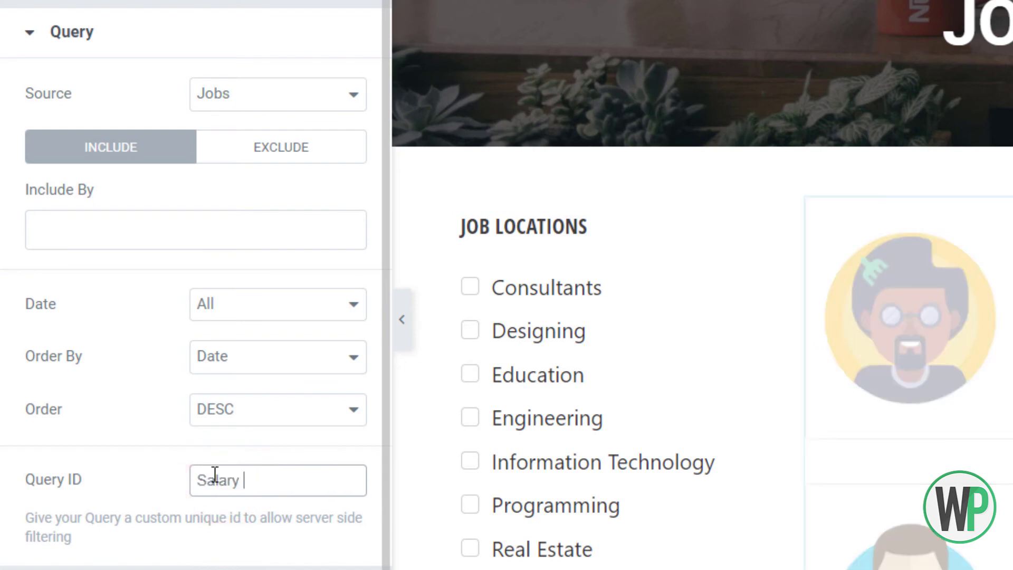
Step: Copy jet-smart-filters from the Checkboxes Filter settings and set it as the Query ID of the job posts widget
right_click(569, 287)
click(620, 299)
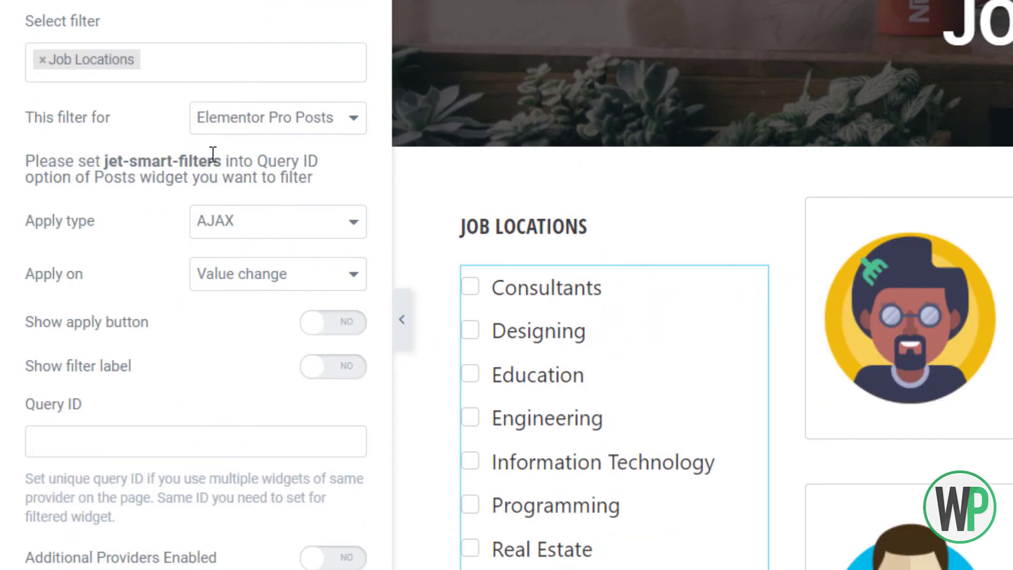
drag(221, 161, 105, 160)
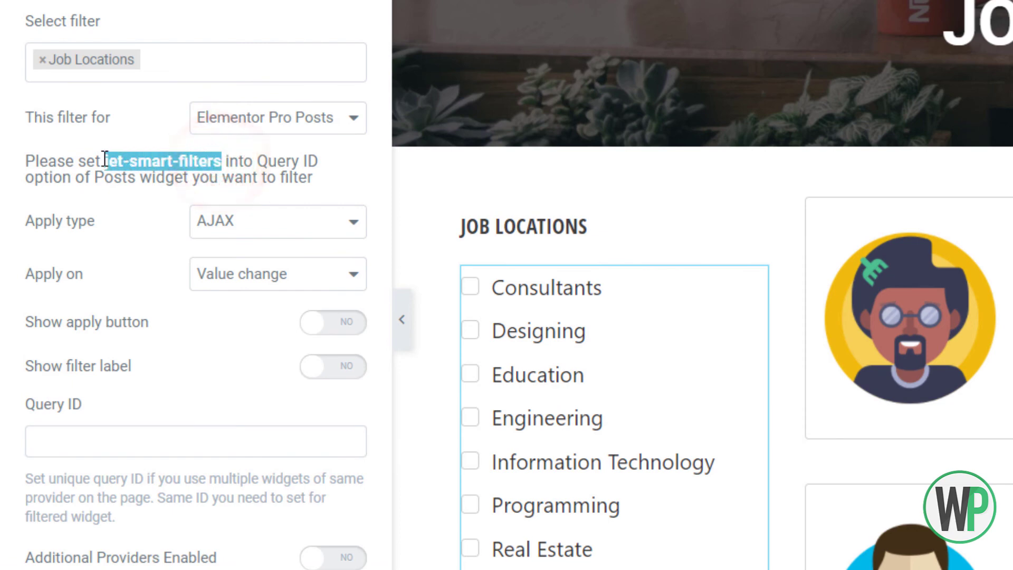
right_click(131, 165)
click(152, 175)
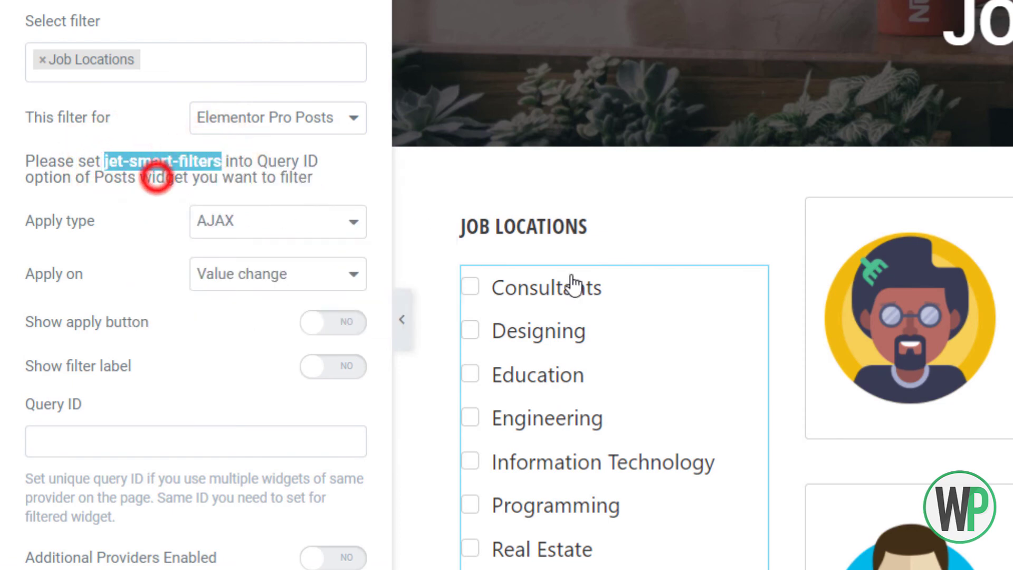
right_click(900, 282)
click(920, 304)
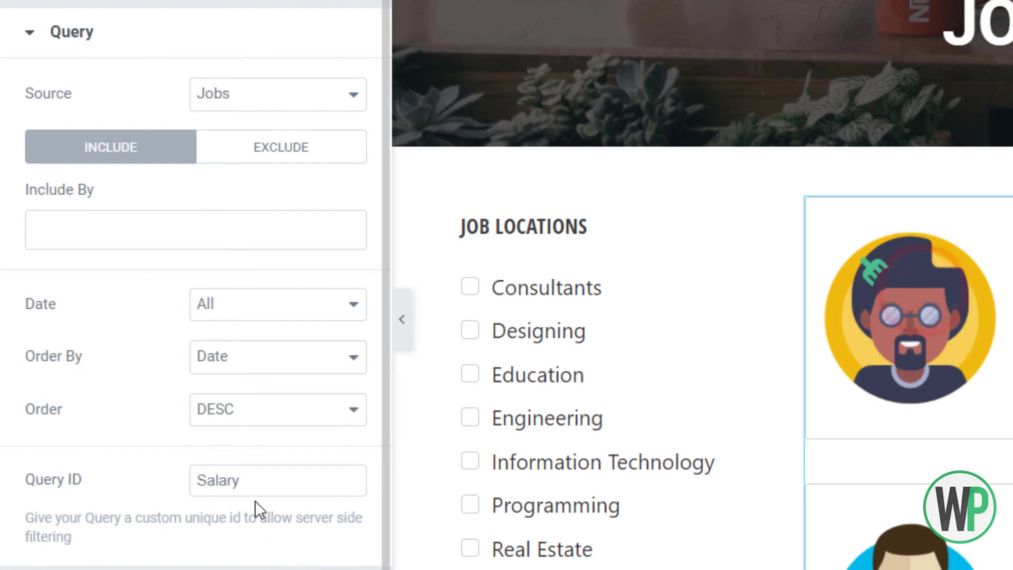
double_click(257, 482)
key(ctrl+v)
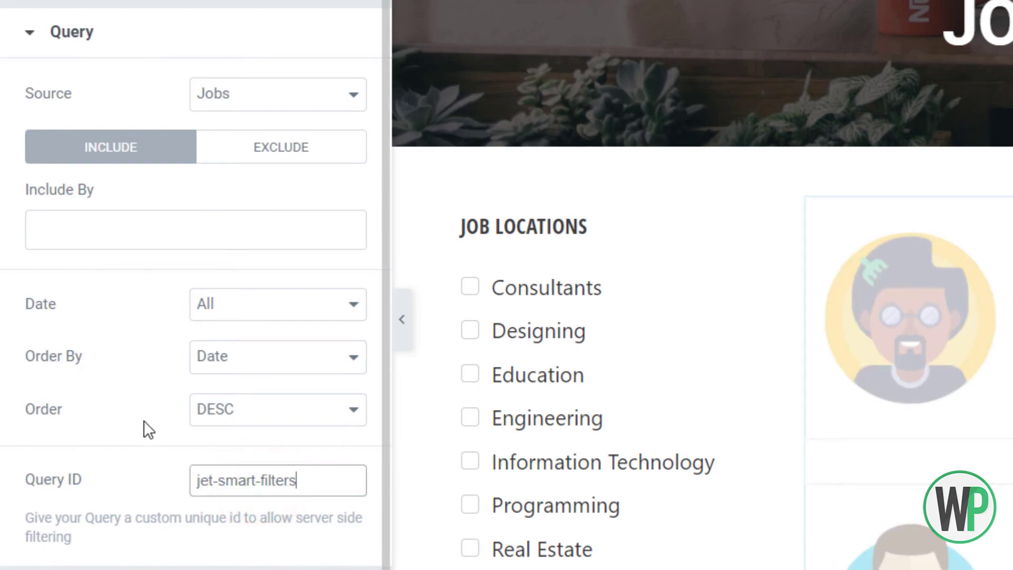
drag(323, 480, 111, 461)
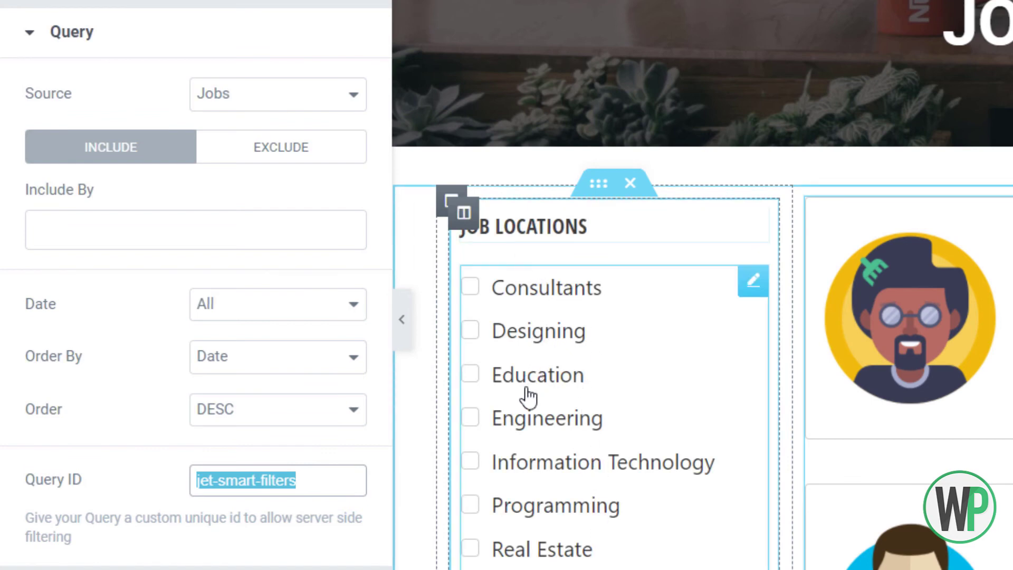
Step: Open the typography settings of the Job Locations sidebar heading and switch its font size unit to EM
right_click(627, 218)
click(638, 241)
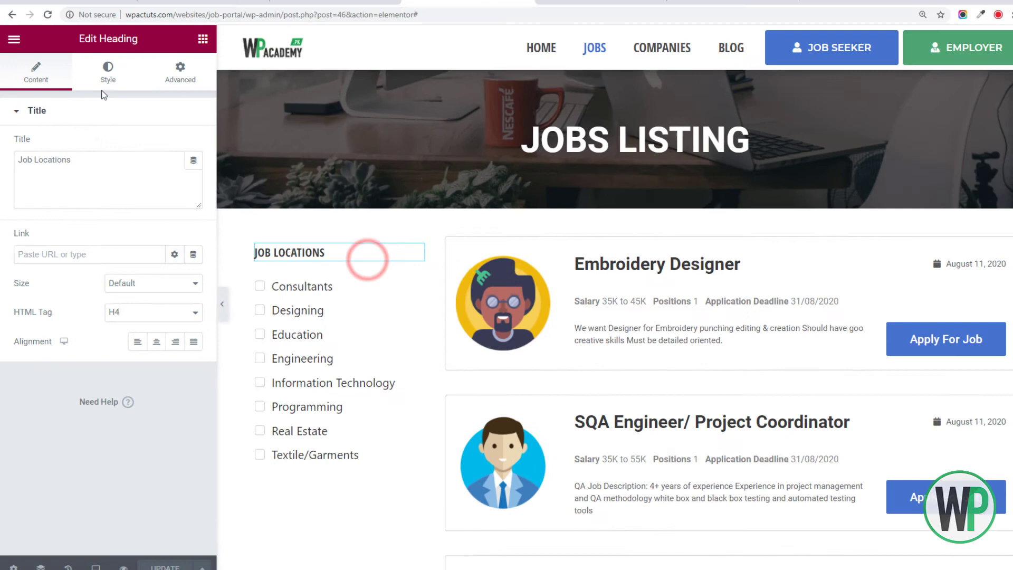
click(108, 73)
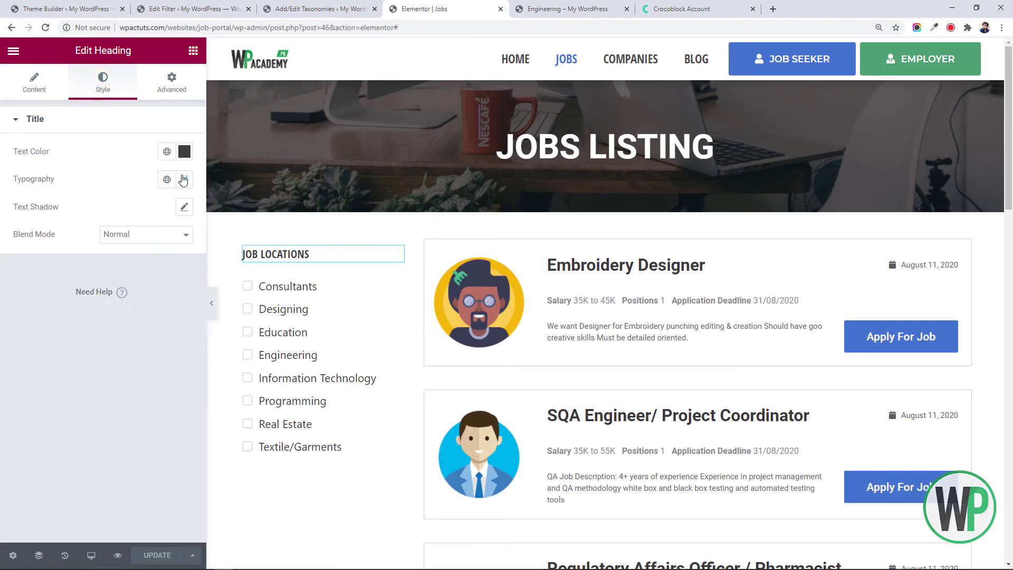
click(183, 180)
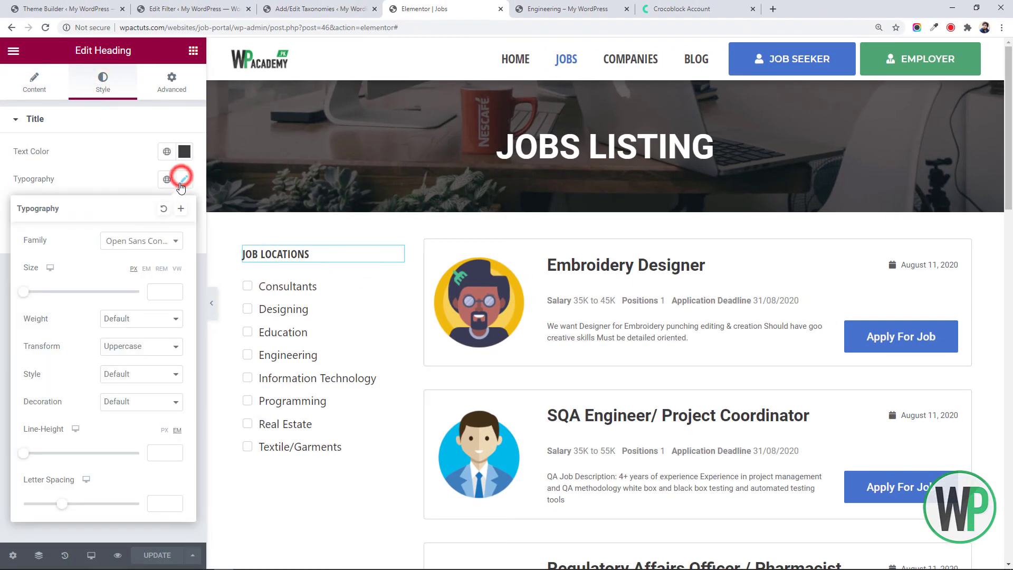
click(161, 288)
click(147, 268)
Step: Set the Job Locations heading's font size to 1.5 em and update the Jobs page
click(161, 289)
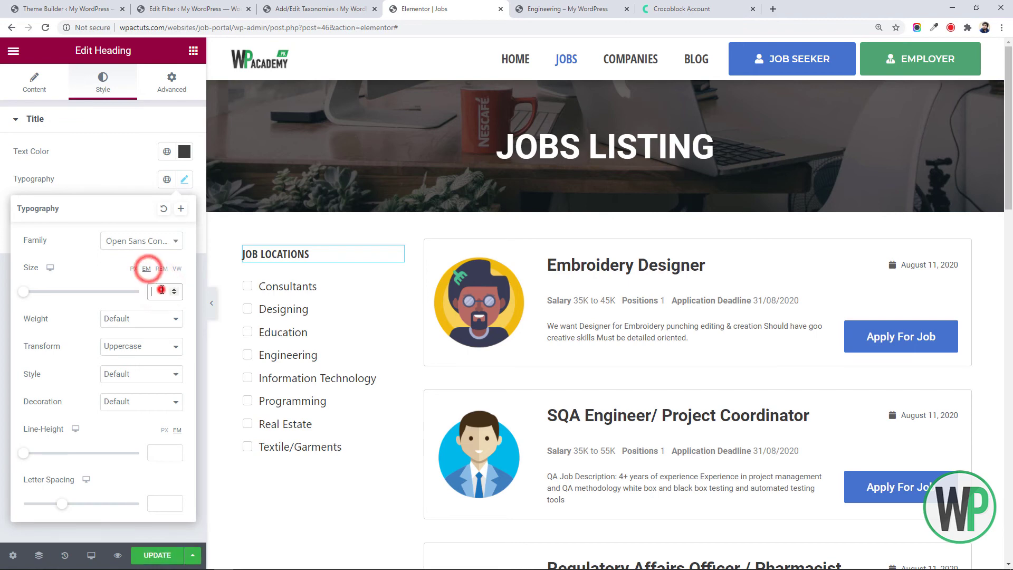
text(2)
click(175, 291)
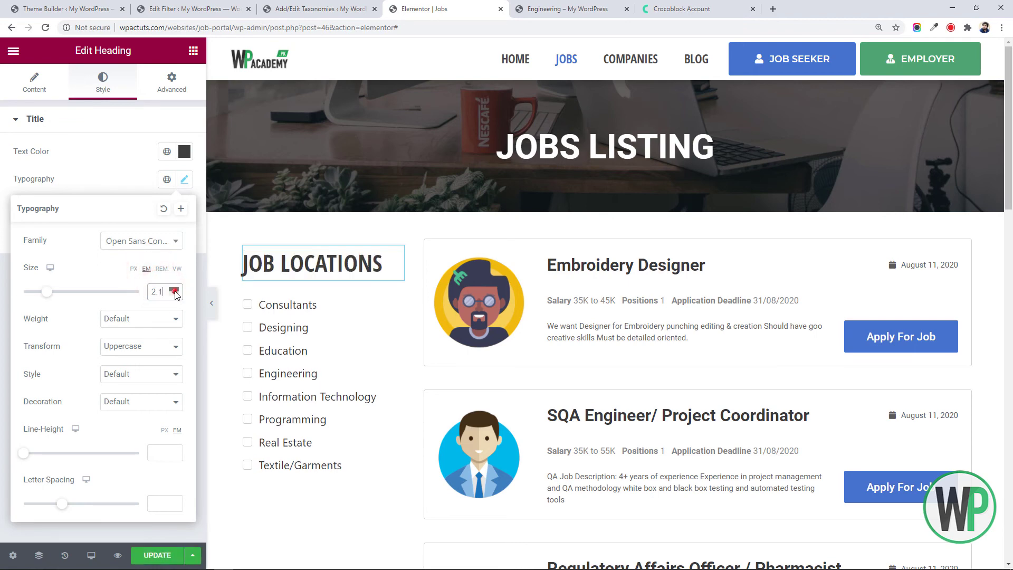
click(174, 294)
click(175, 294)
click(175, 294)
click(174, 294)
click(174, 293)
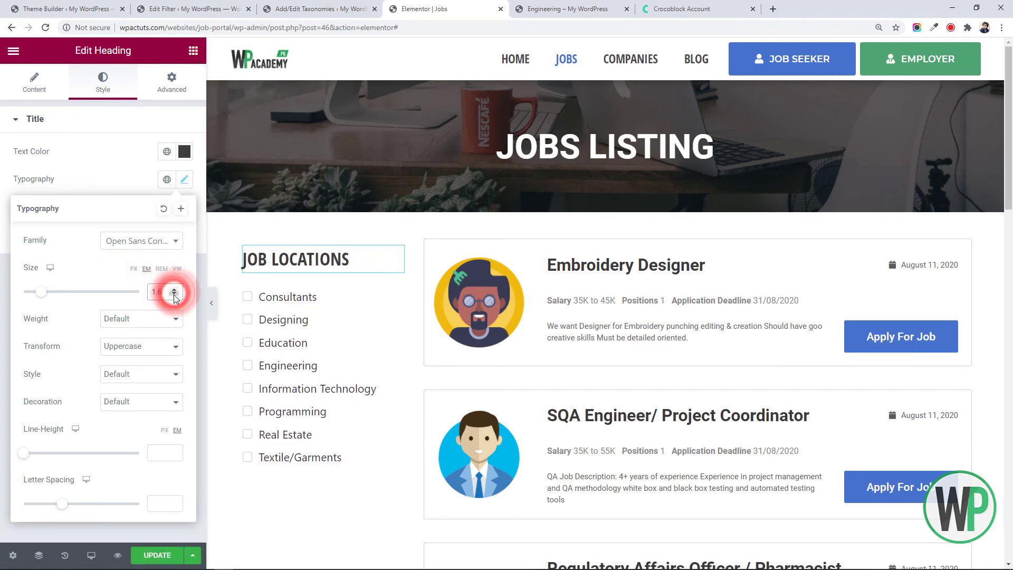
click(174, 293)
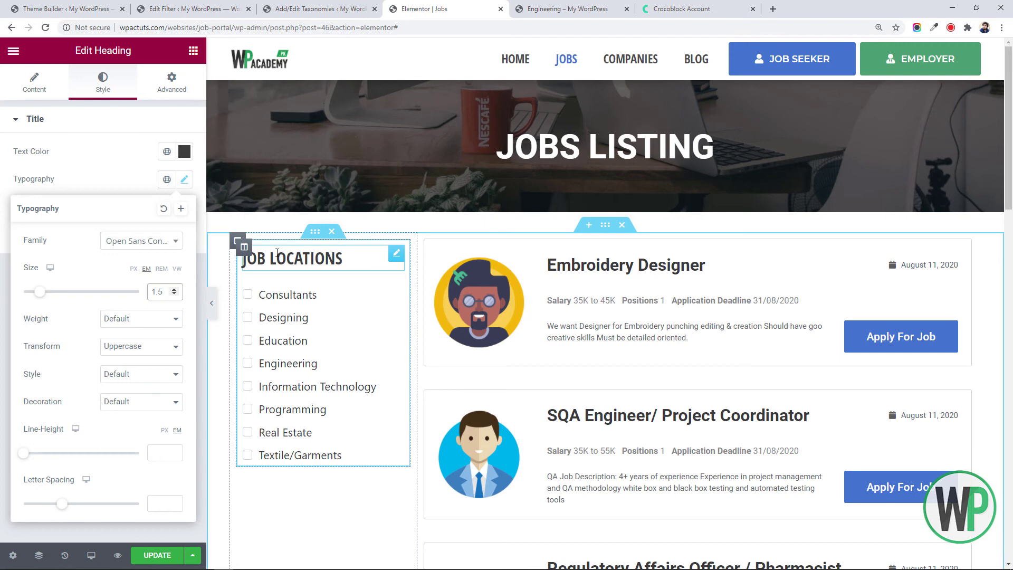
click(173, 554)
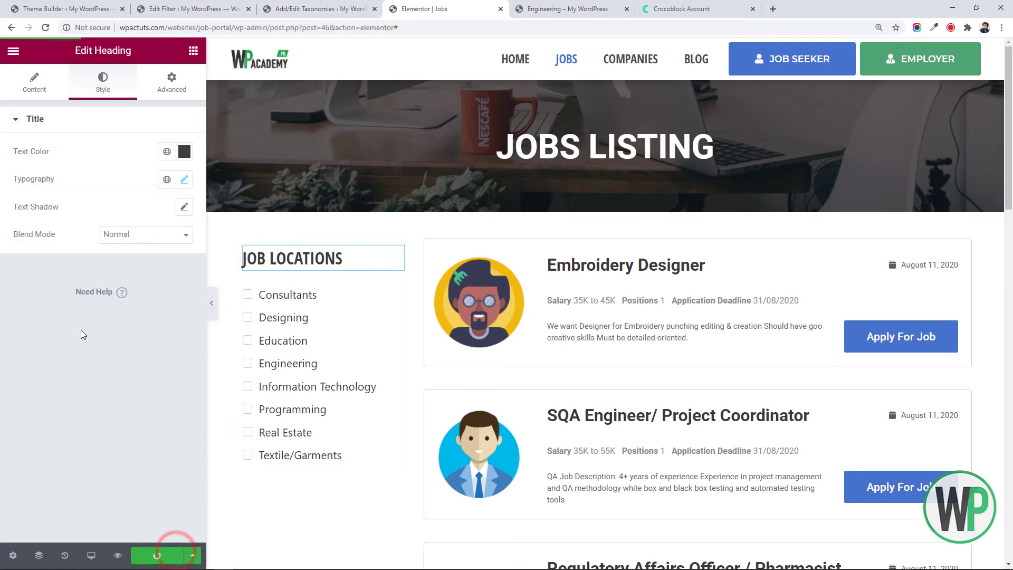
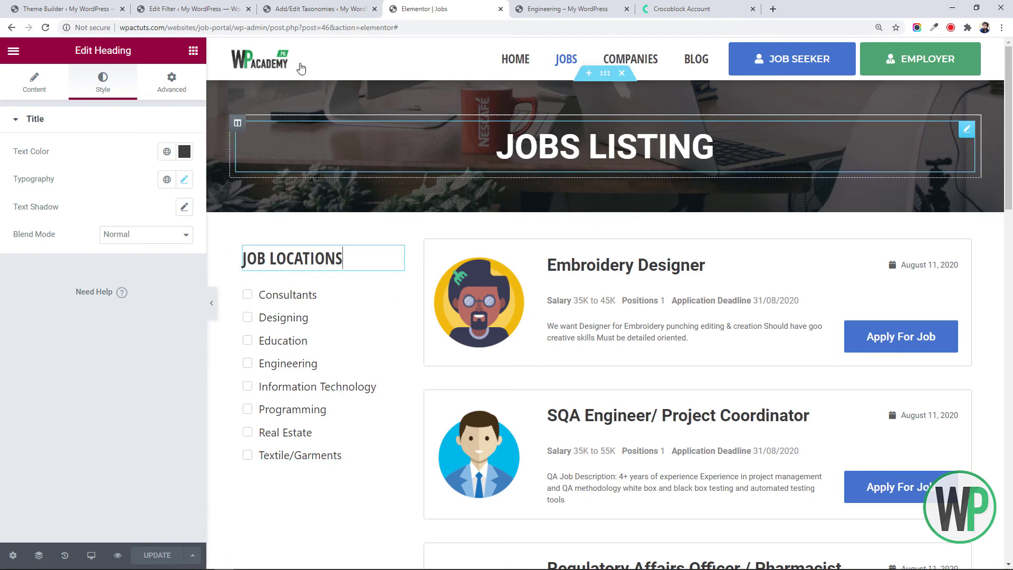
Step: Change the taxonomy of the Job Locations smart filter to Locations and update the filter
click(291, 9)
click(195, 9)
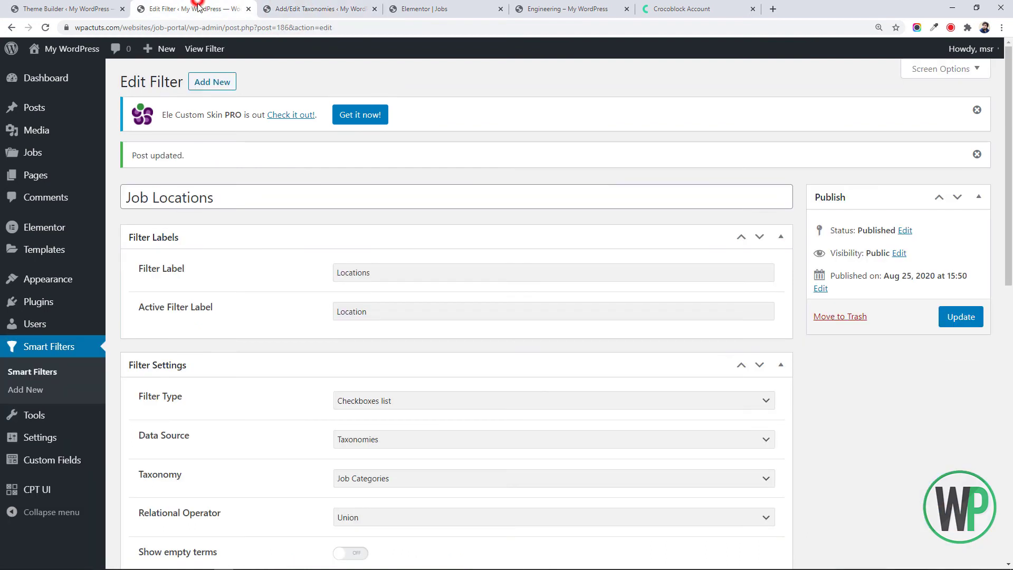
double_click(234, 200)
scroll(303, 301, down, 1)
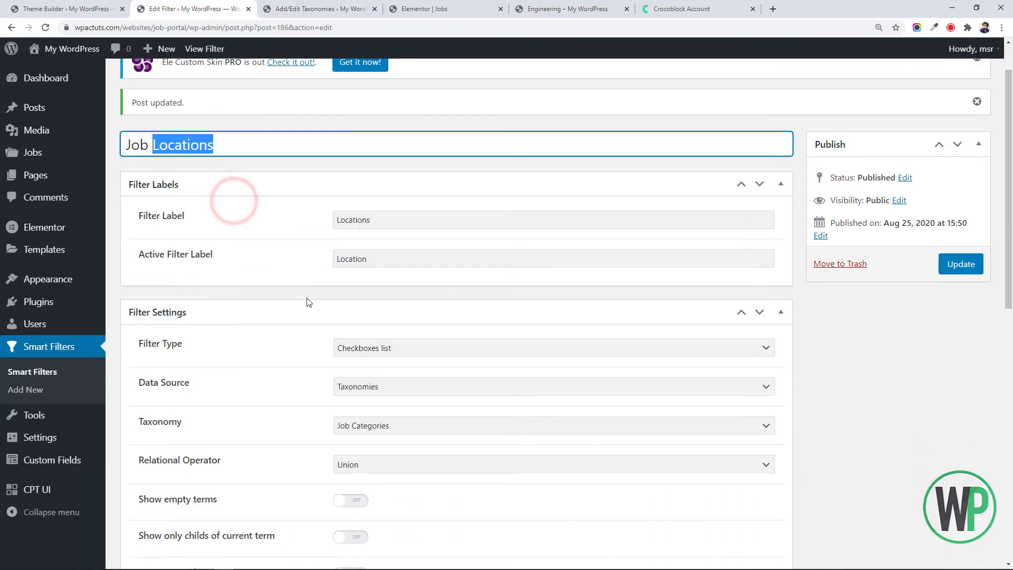
scroll(306, 285, up, 1)
scroll(310, 288, down, 2)
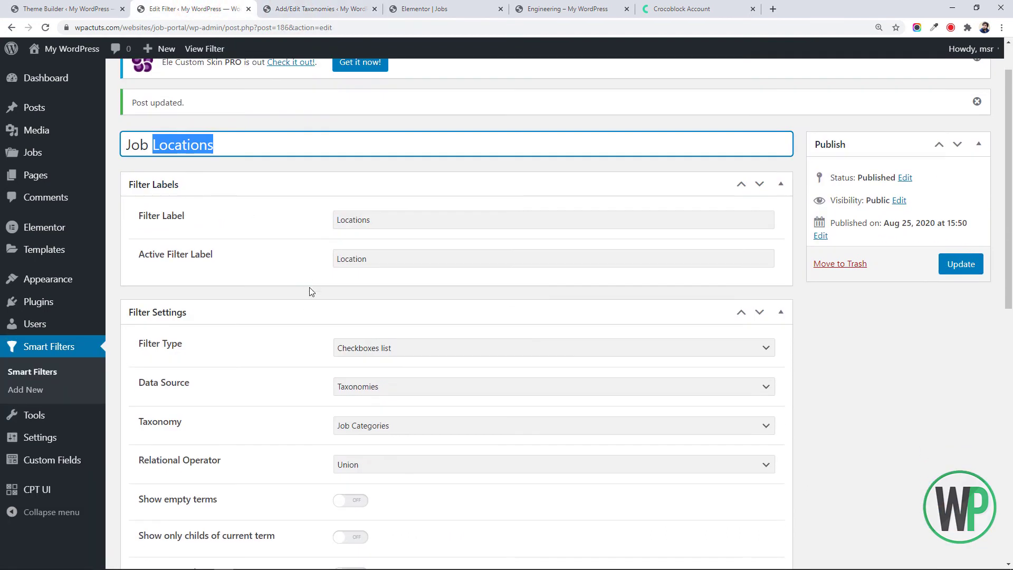
click(371, 379)
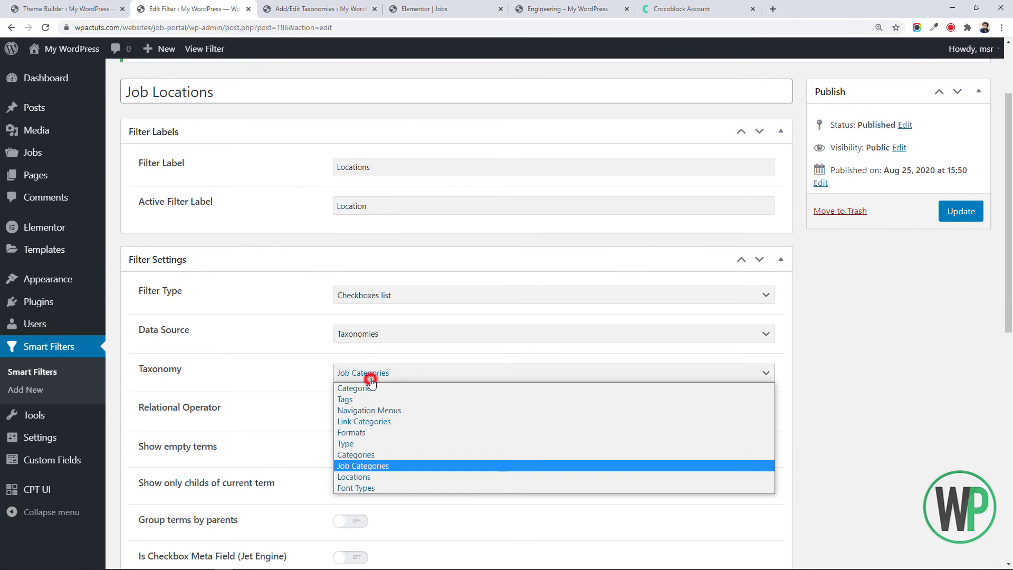
click(376, 475)
click(963, 212)
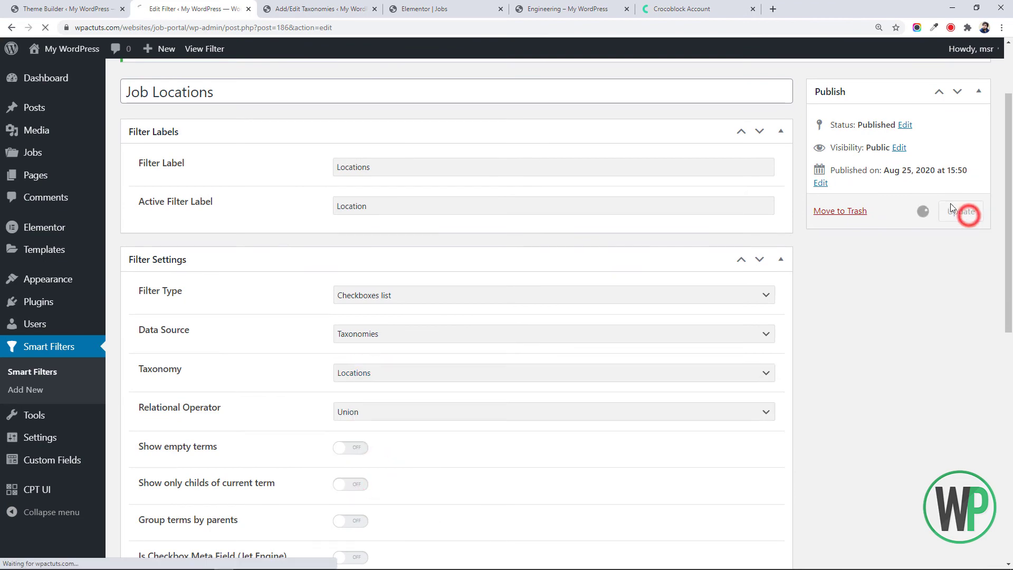
Step: Reload the Elementor editor of the Jobs page and open the live Jobs page from the website's navigation
click(454, 9)
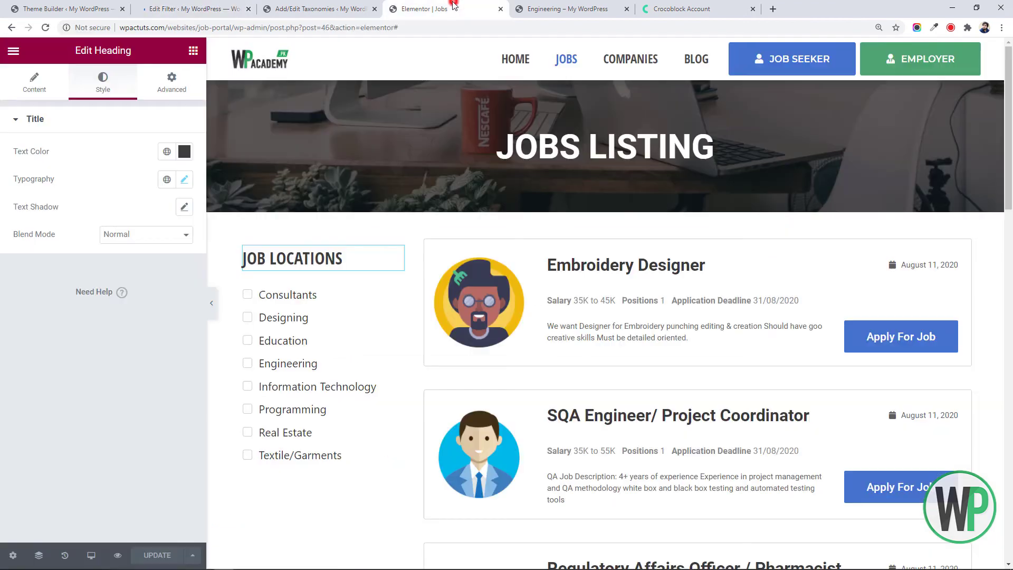
click(45, 28)
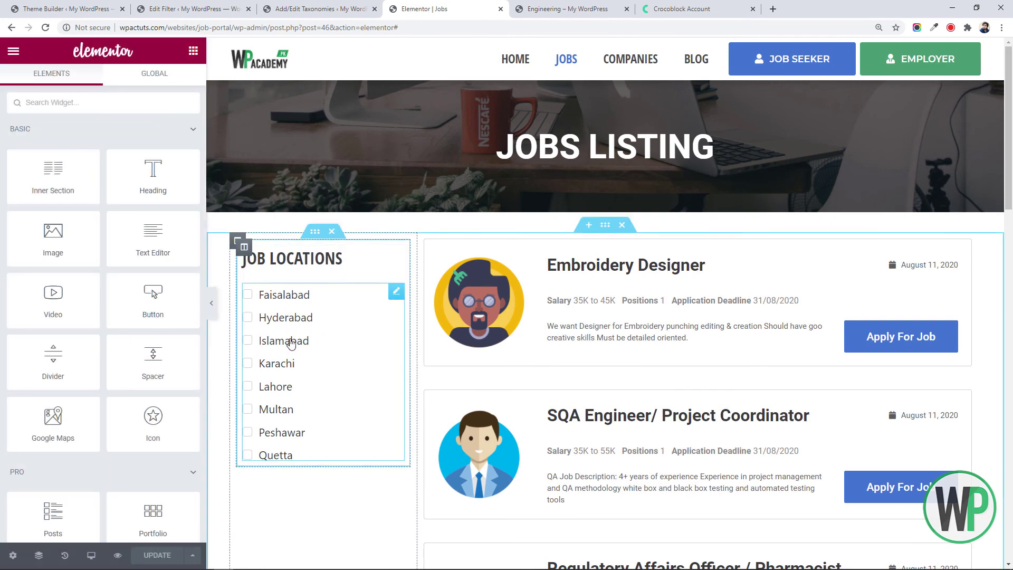
click(548, 8)
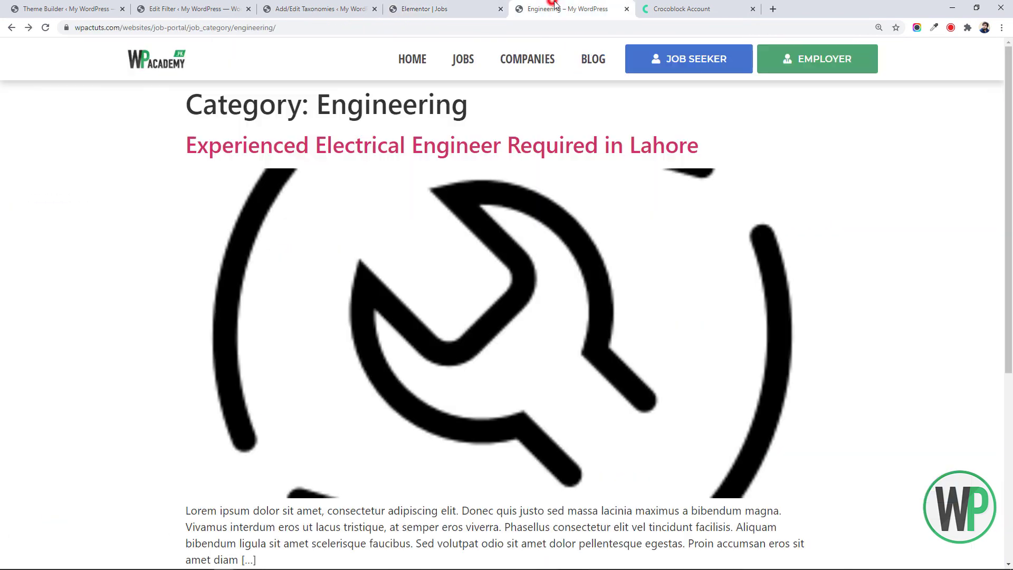
click(463, 60)
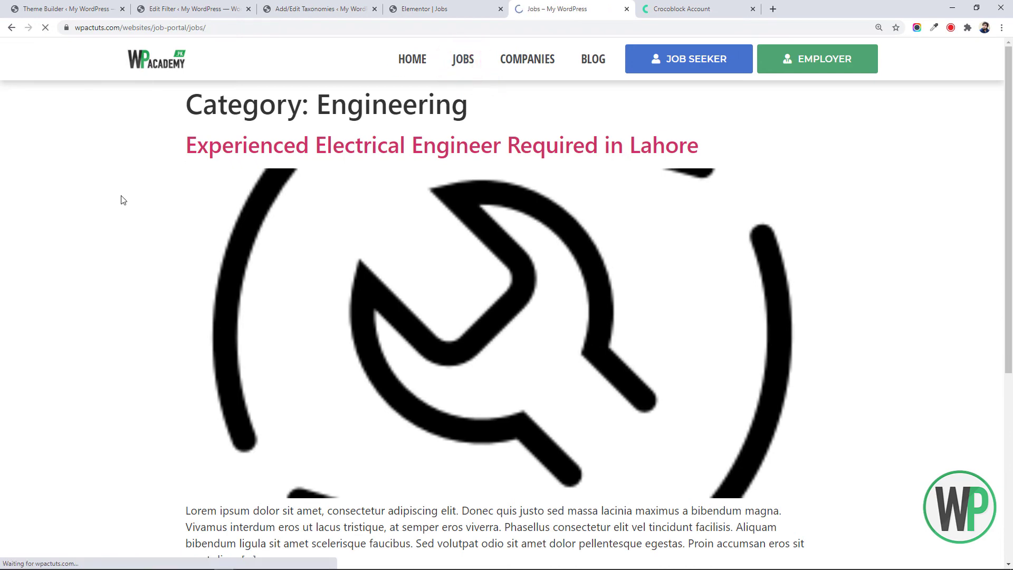
Step: Test the location filter on the live Jobs page with Faisalabad and Lahore, and review the filtered listings
scroll(120, 222, down, 2)
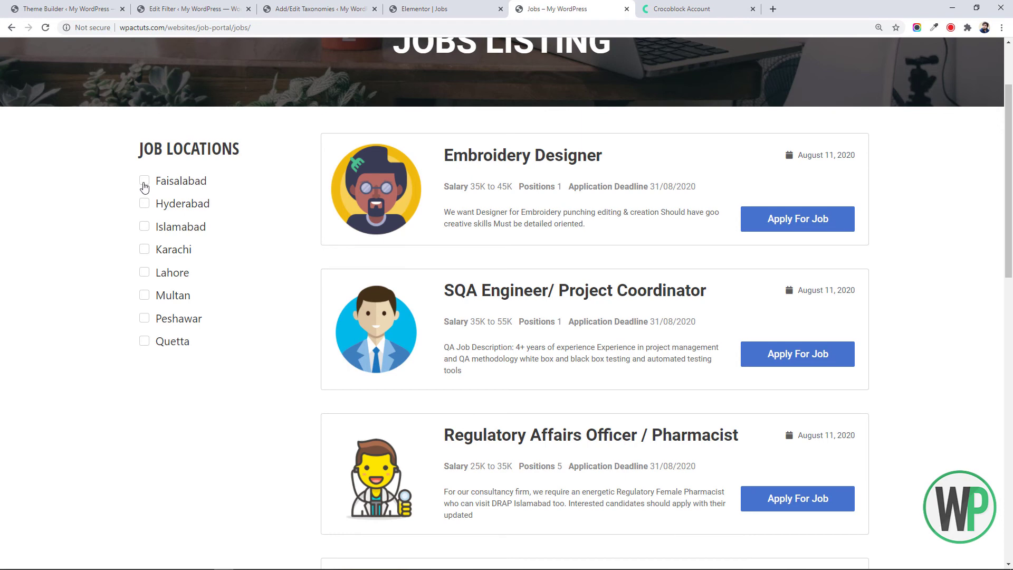
click(148, 186)
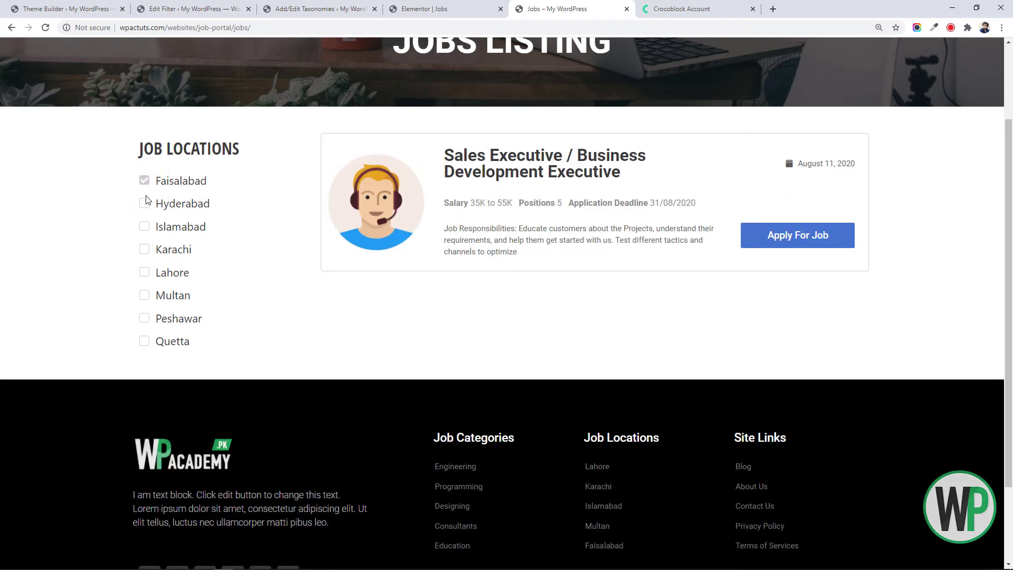
click(146, 275)
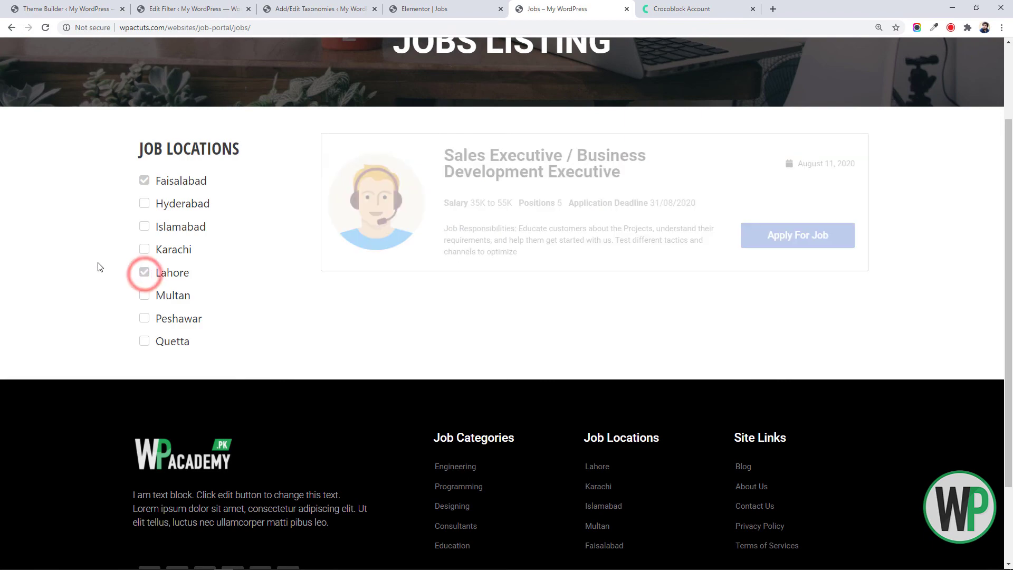
scroll(1010, 158, down, 7)
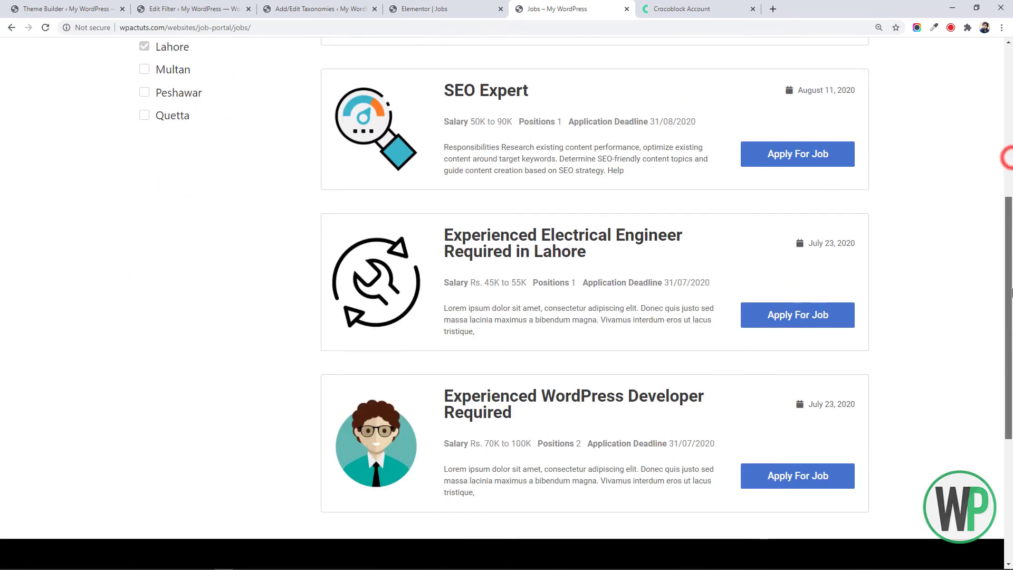
scroll(1010, 159, up, 9)
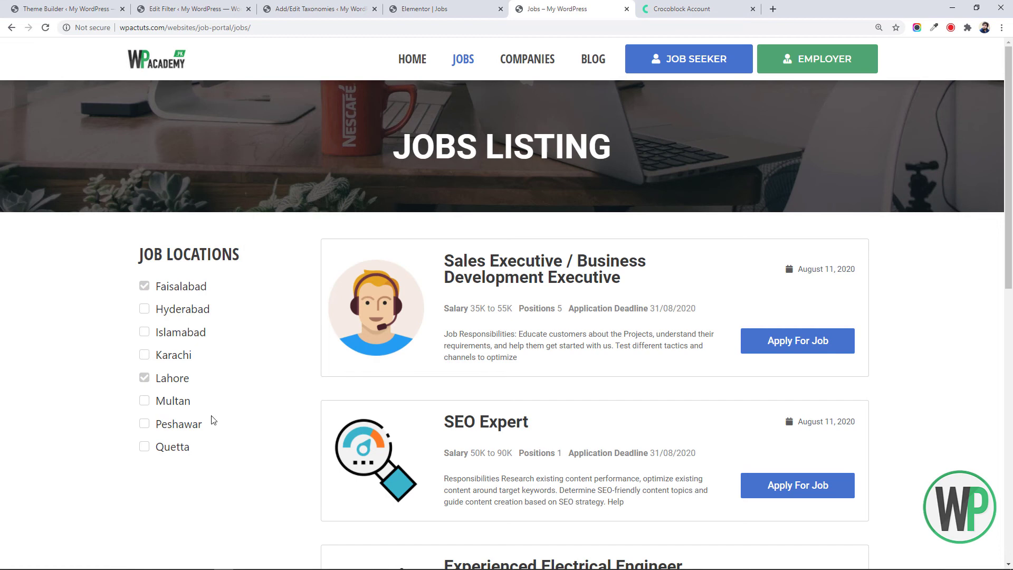
Step: Start a new smart filter titled Job Categories with filter label Job Categories and active filter label Category
click(226, 9)
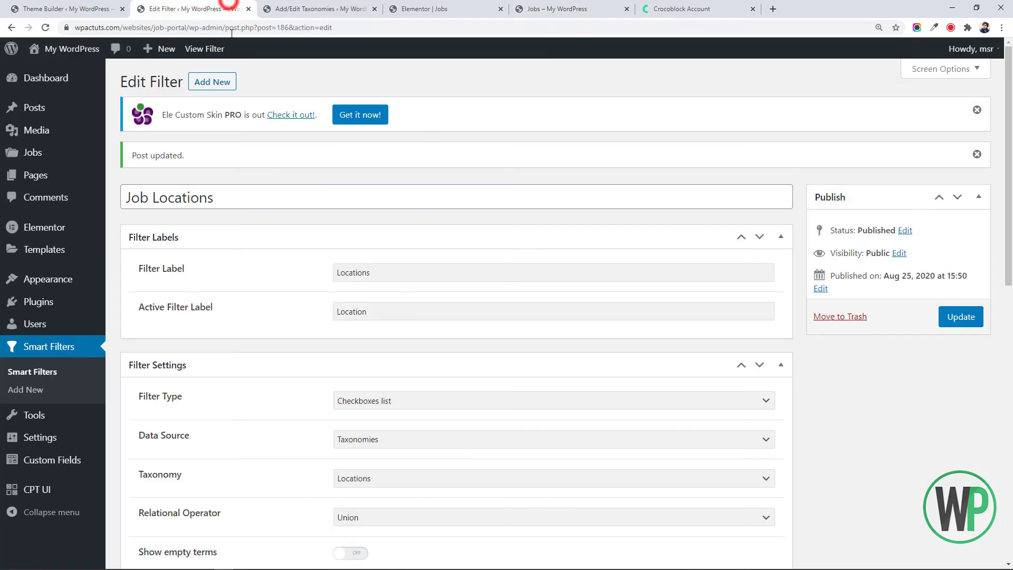
click(231, 82)
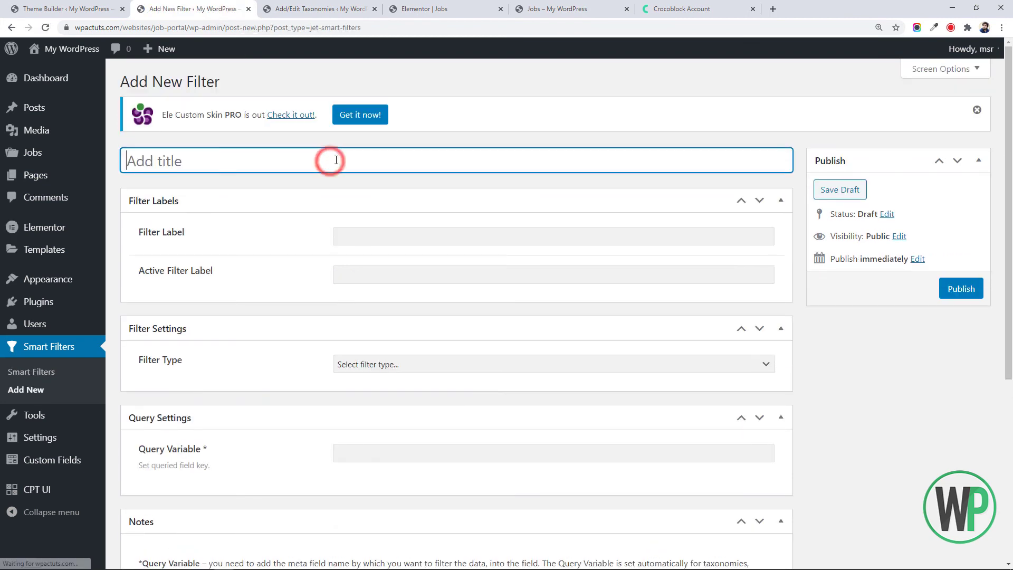
text(Job Categories)
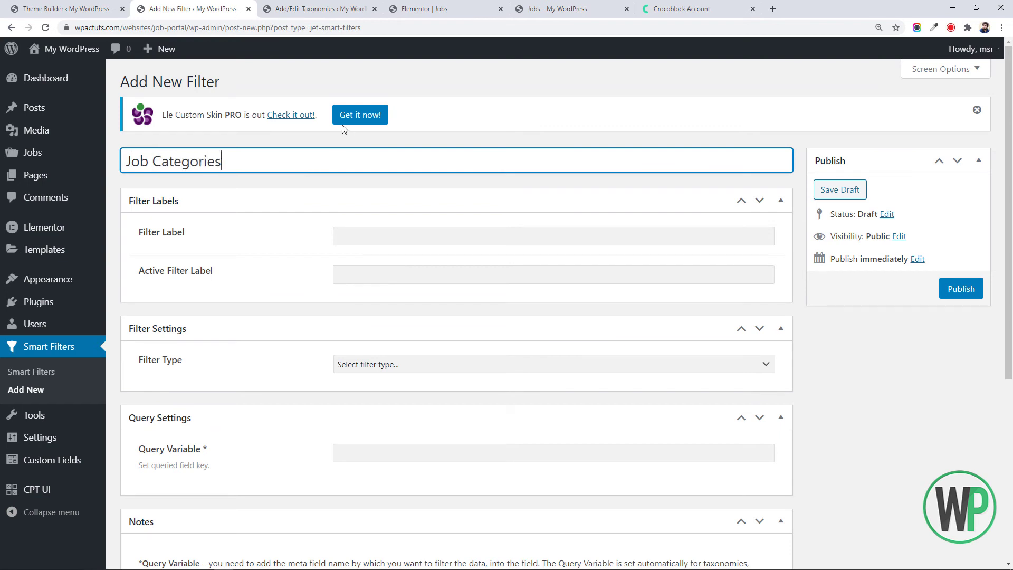
click(362, 236)
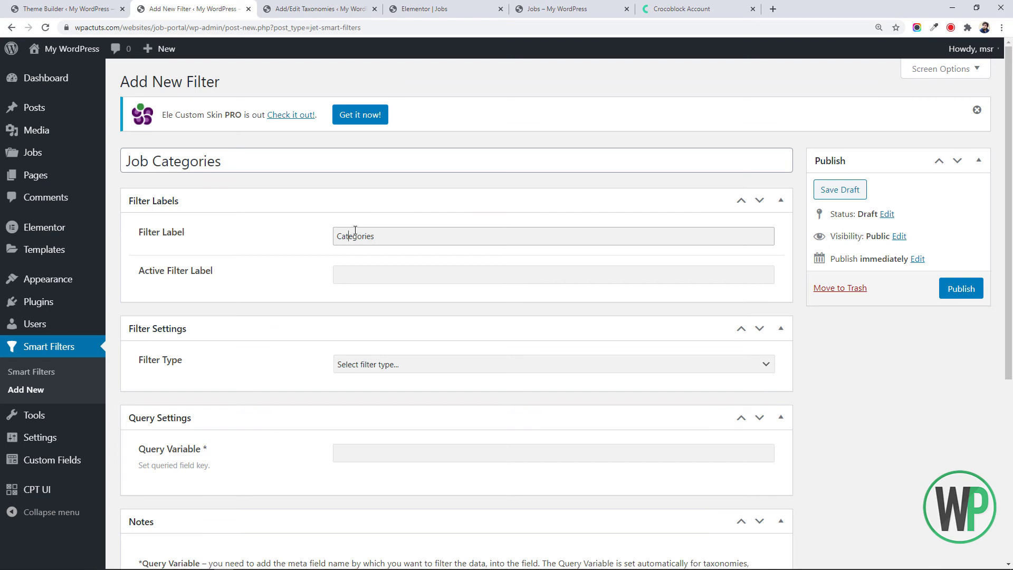
text(Job)
key(Tab)
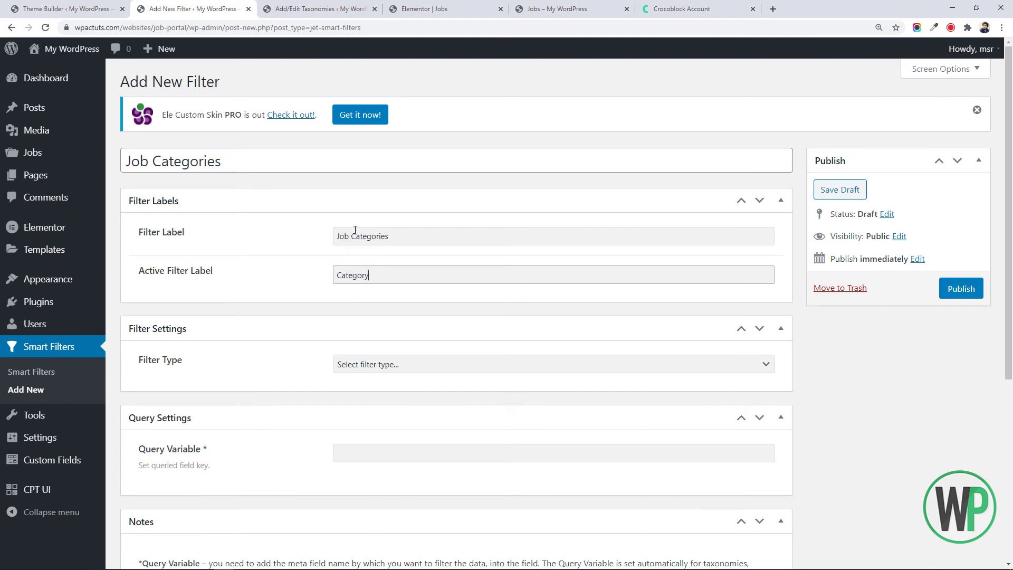
Step: Set the filter type to Checkboxes list with Taxonomies as data source and Job Categories as taxonomy, and publish the filter
click(402, 361)
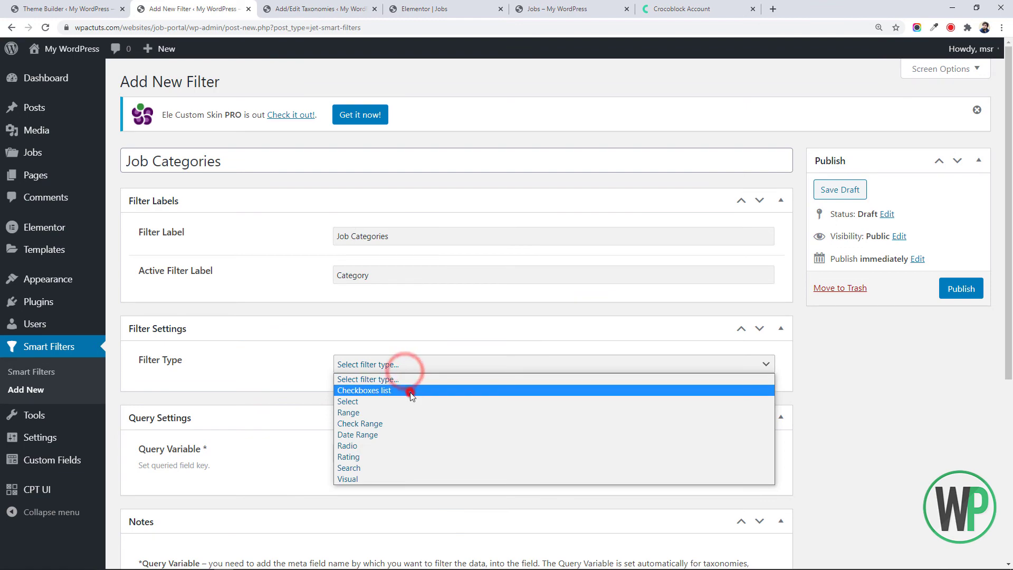
click(407, 389)
scroll(405, 377, down, 3)
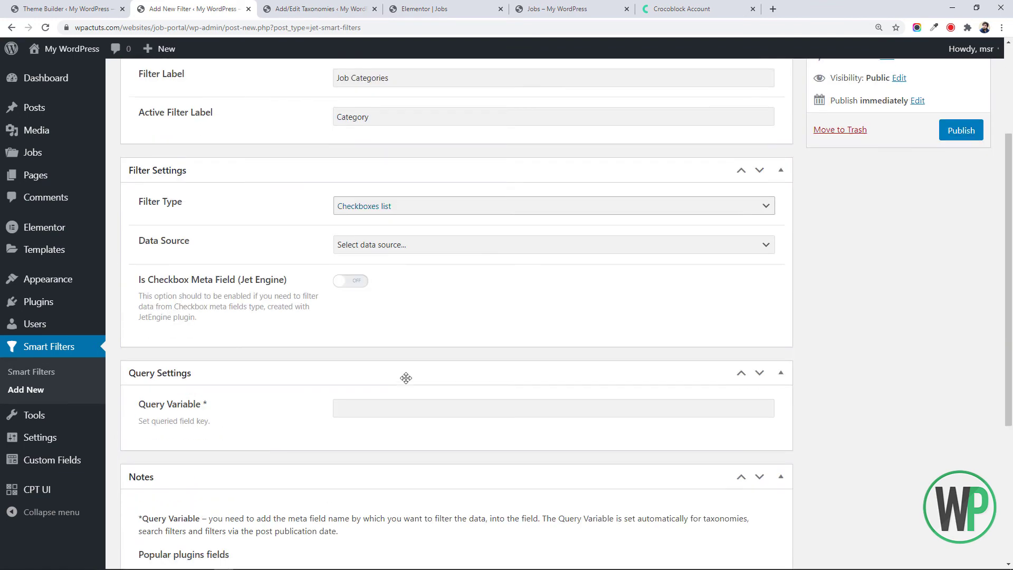
click(391, 255)
click(385, 281)
click(383, 289)
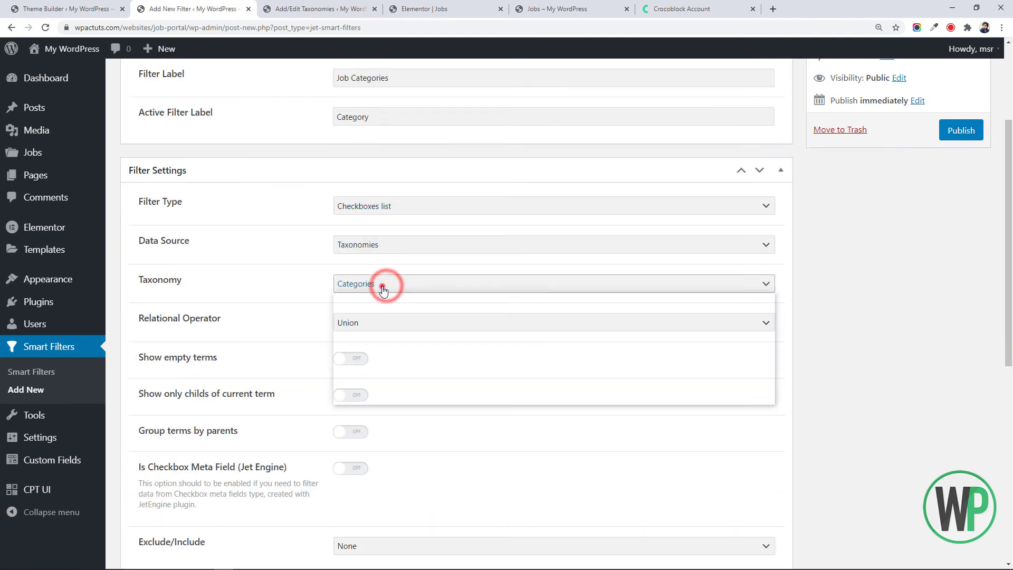
click(390, 373)
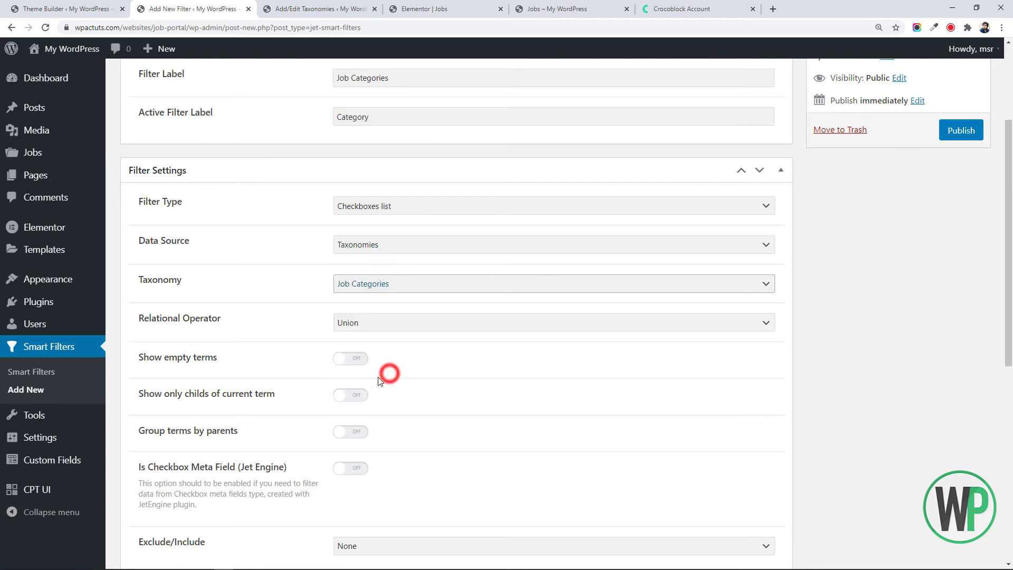
scroll(374, 343, down, 2)
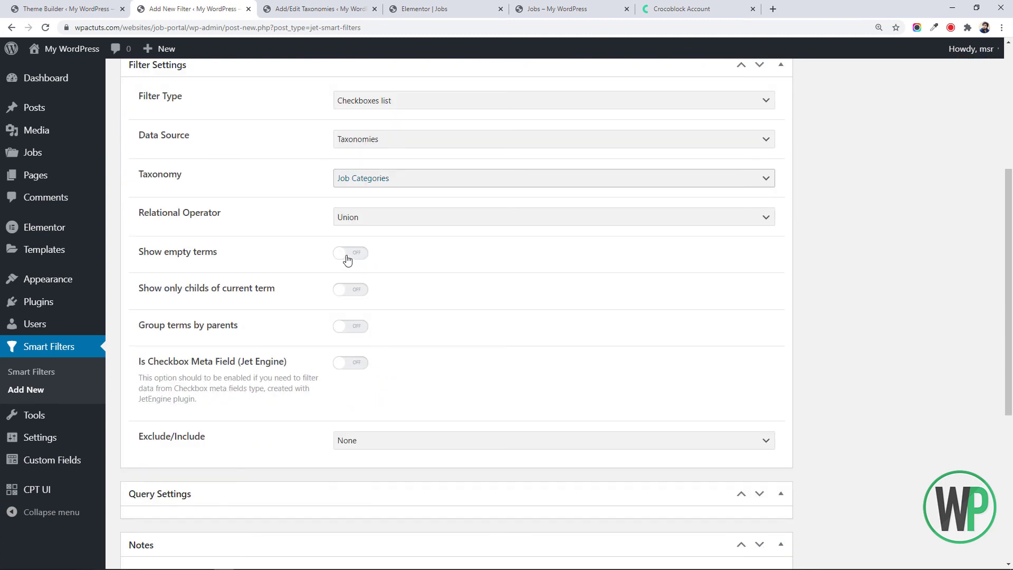
drag(1008, 332, 1008, 209)
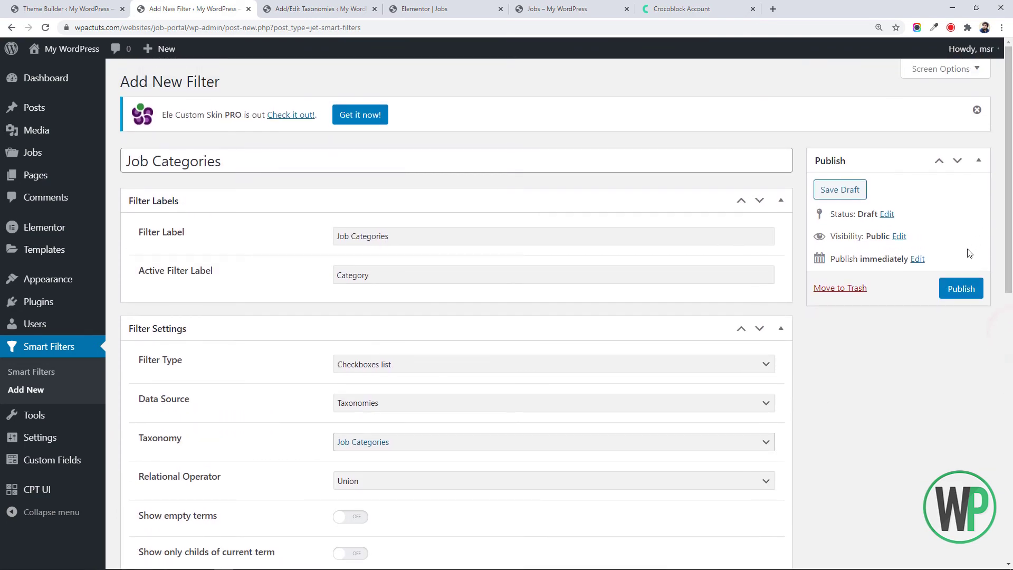
click(959, 284)
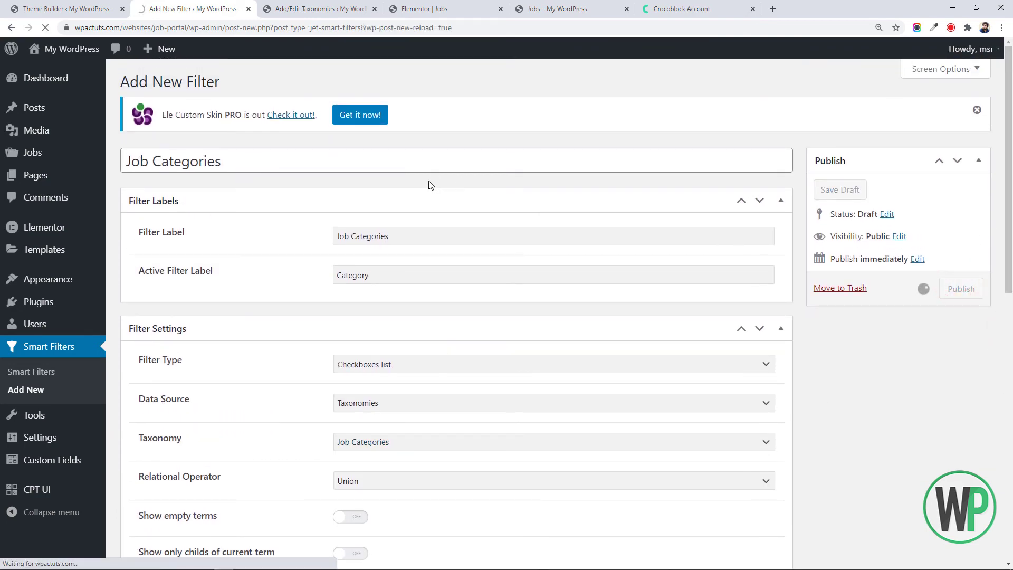
Step: Duplicate the Job Locations inner section in the sidebar of the Jobs page in Elementor
click(414, 5)
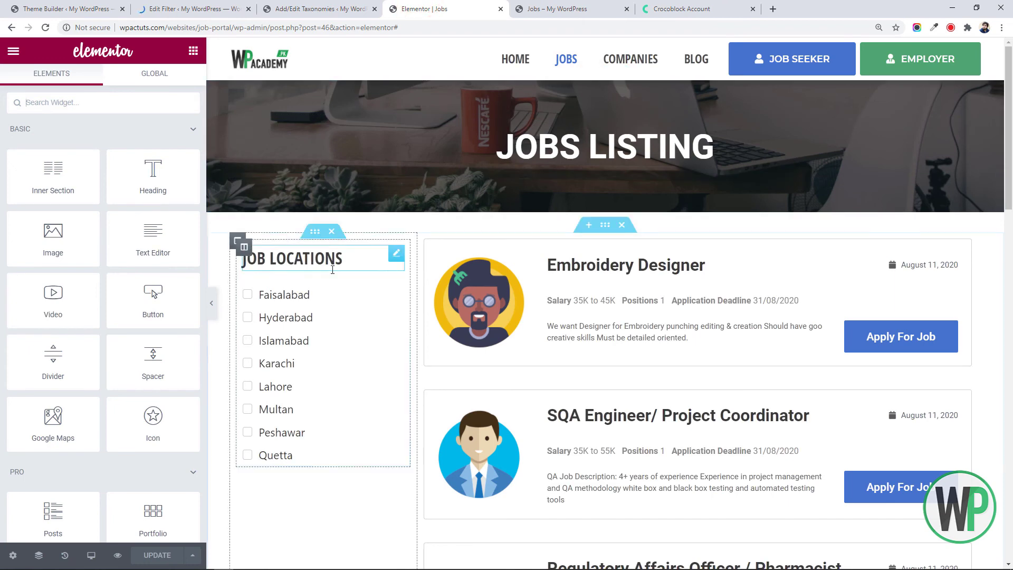
right_click(317, 232)
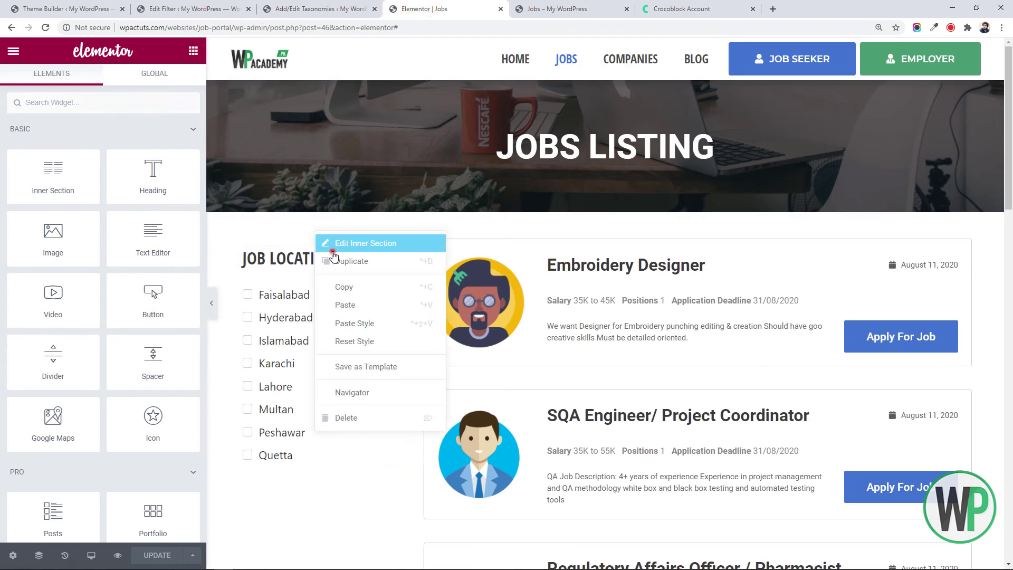
click(348, 260)
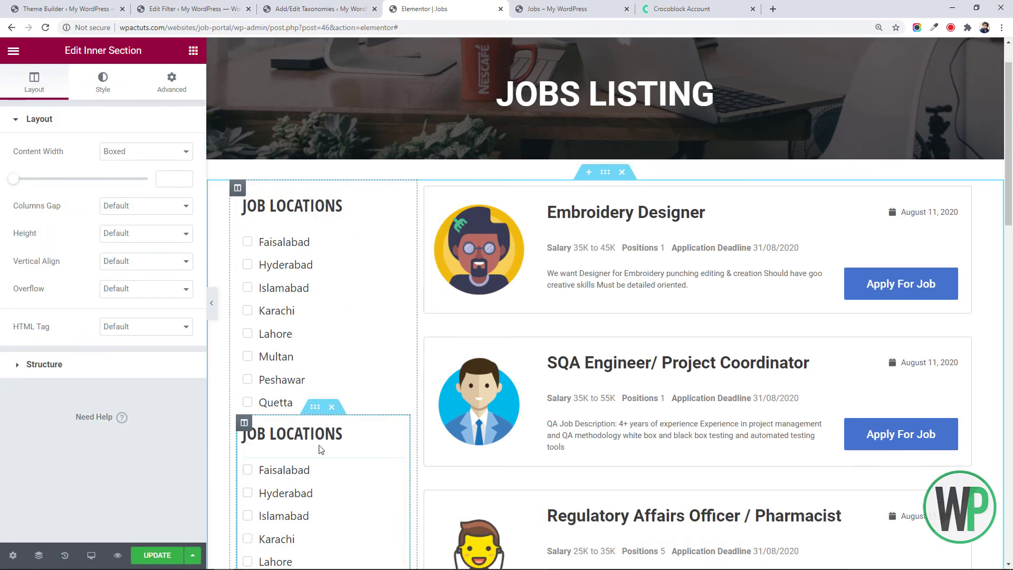
Step: Change the duplicated section's heading title to Job Categories
click(322, 433)
click(124, 182)
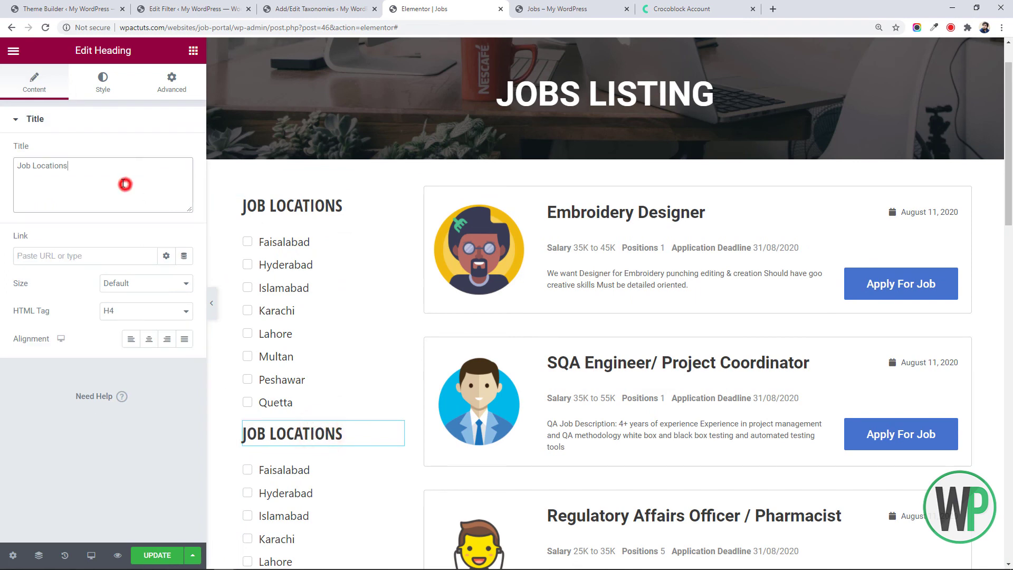
double_click(124, 182)
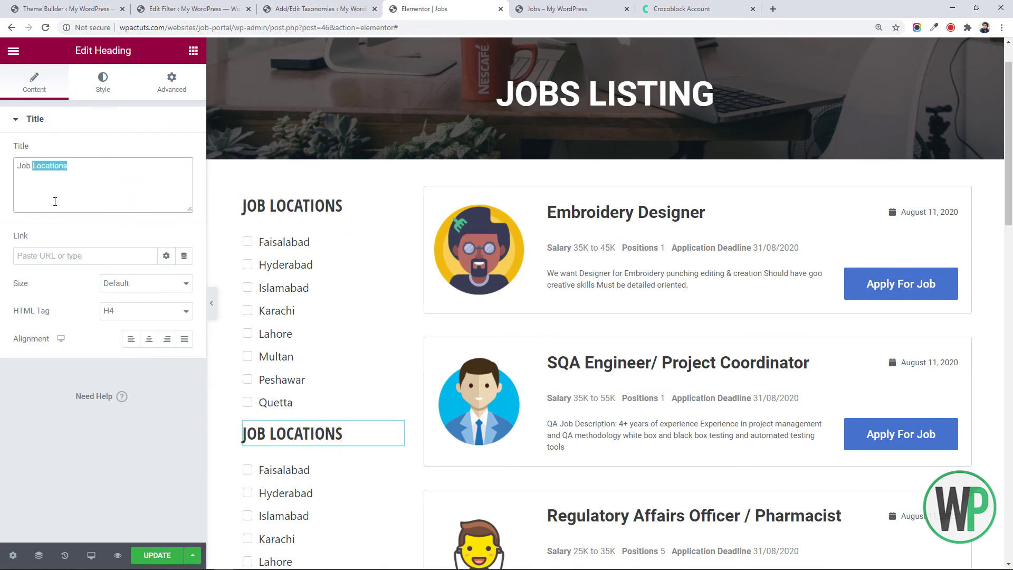
text(Categorie)
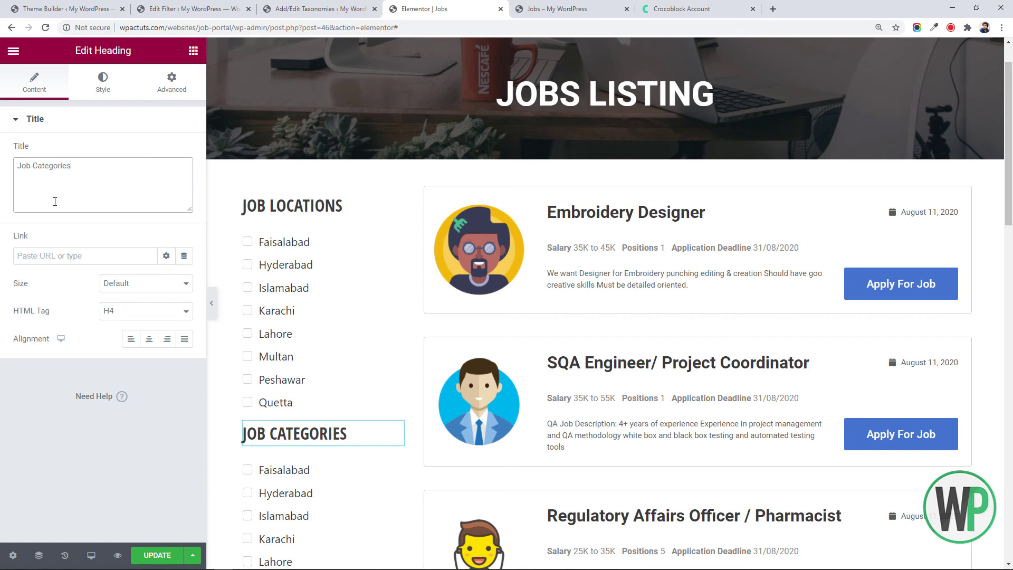
text(s)
Step: Remove the Job Locations filter from the checkboxes widget under the Job Categories heading, update the page and reload the editor
right_click(338, 477)
click(366, 381)
click(90, 167)
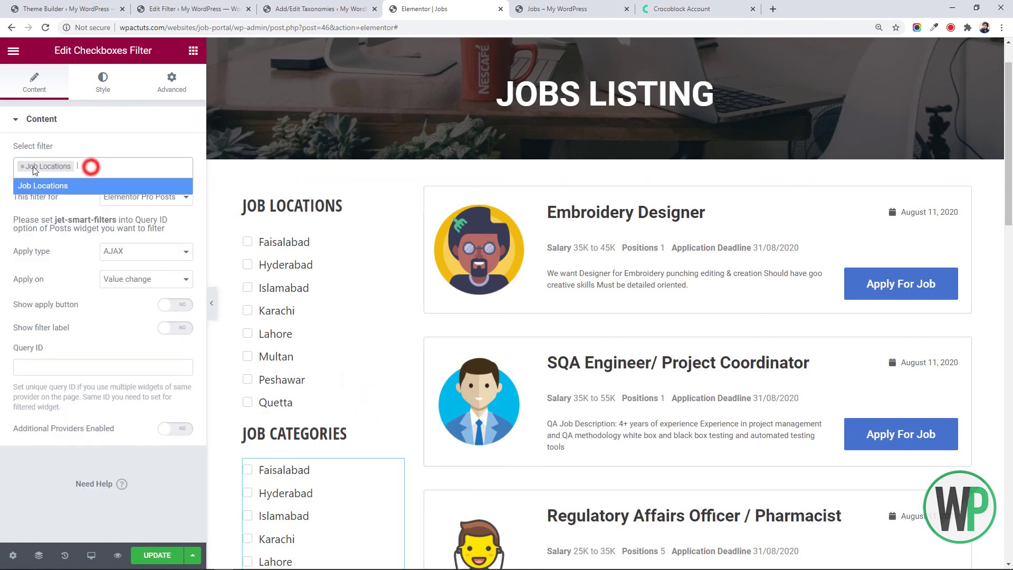
click(22, 167)
click(42, 166)
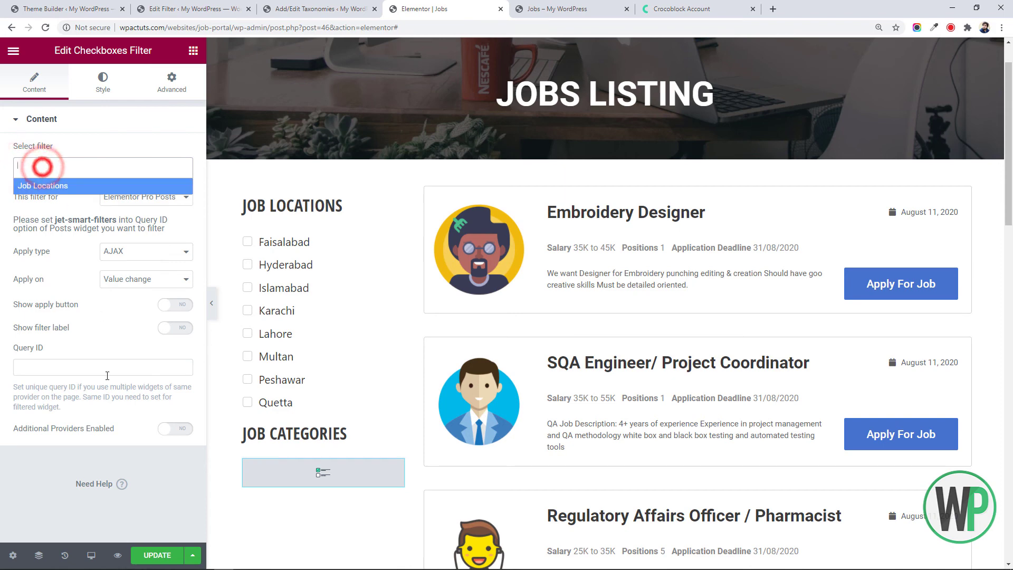
click(153, 553)
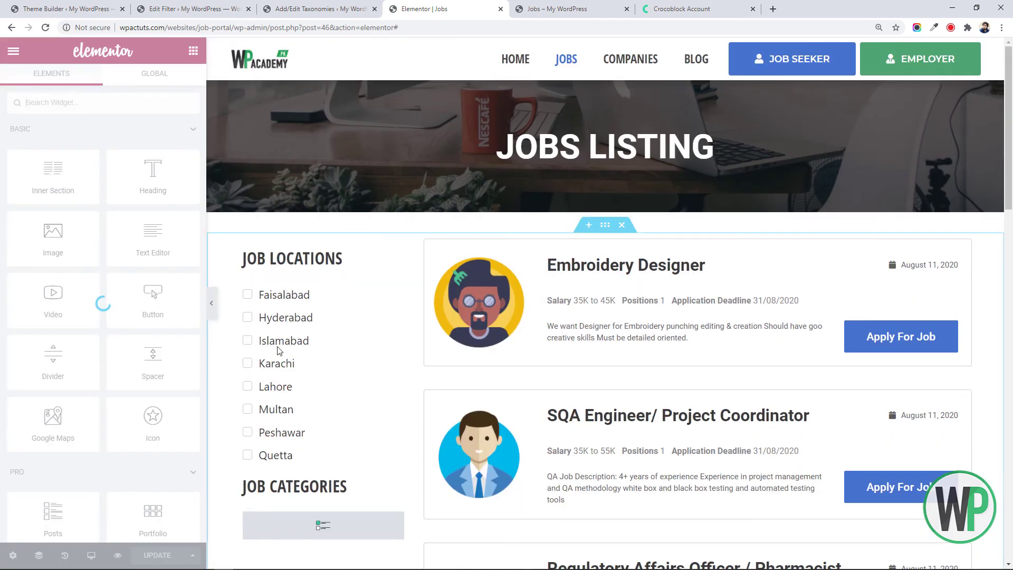
Step: Assign the Job Categories filter to the empty checkboxes widget and update the Jobs page
scroll(363, 463, down, 1)
right_click(359, 467)
click(403, 384)
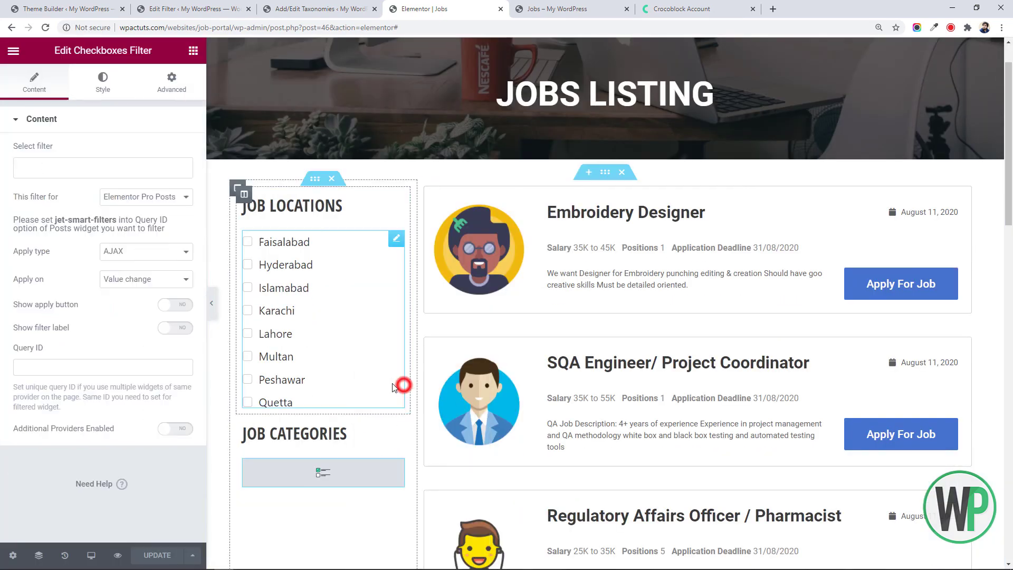
click(103, 164)
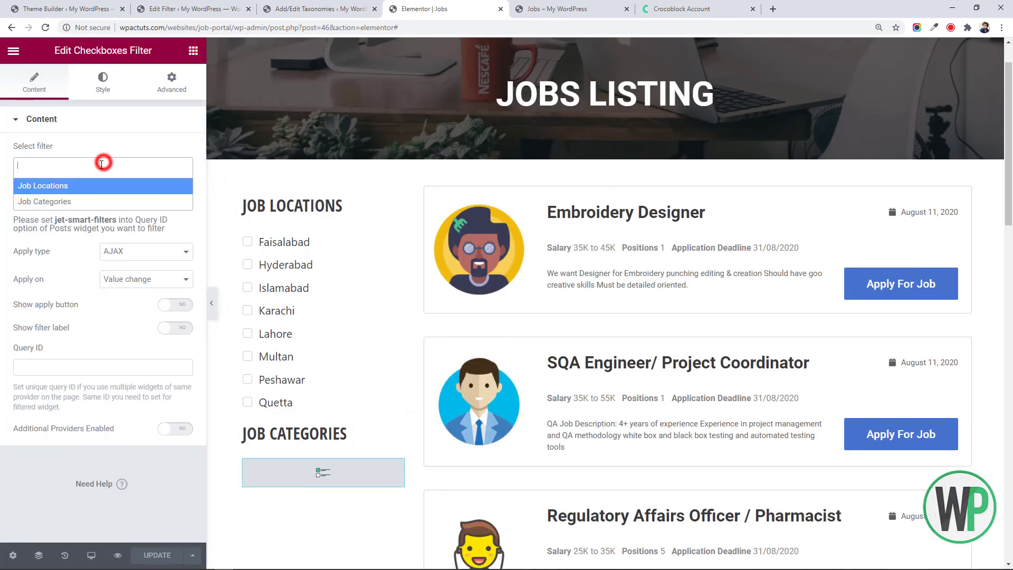
click(74, 201)
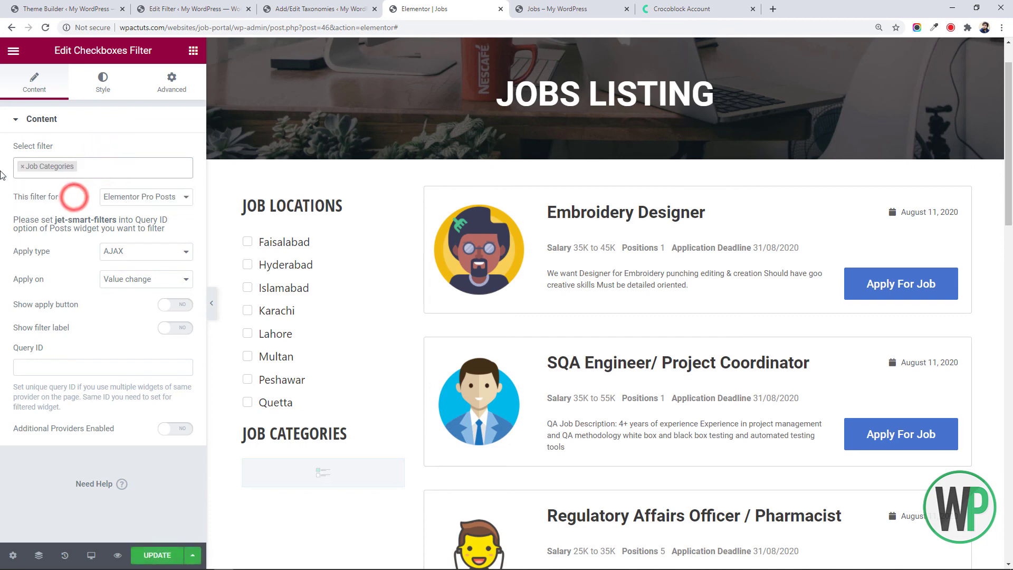
click(161, 553)
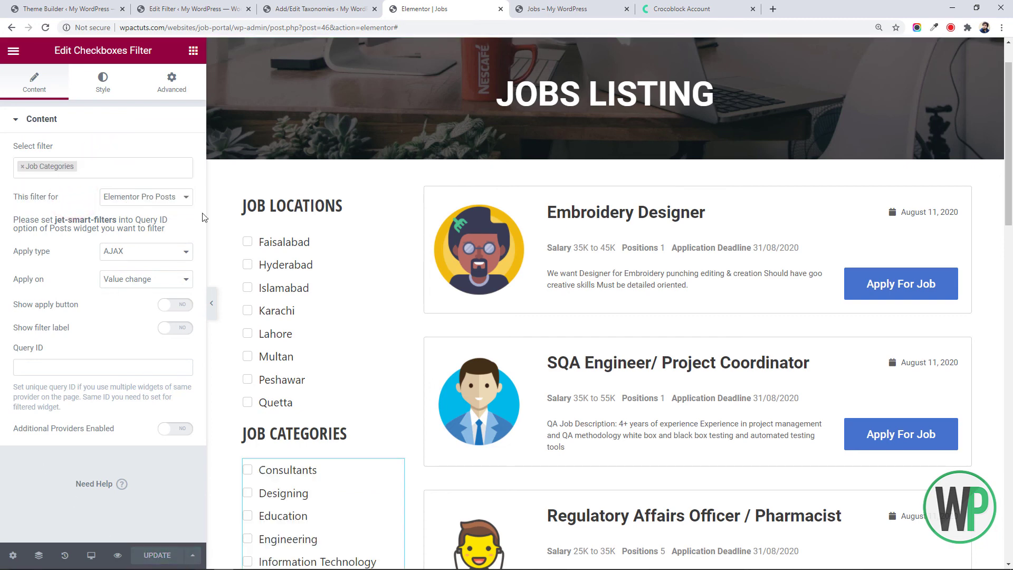
Step: Reload the live Jobs page and review the Job Locations and Job Categories filters in the sidebar
click(575, 9)
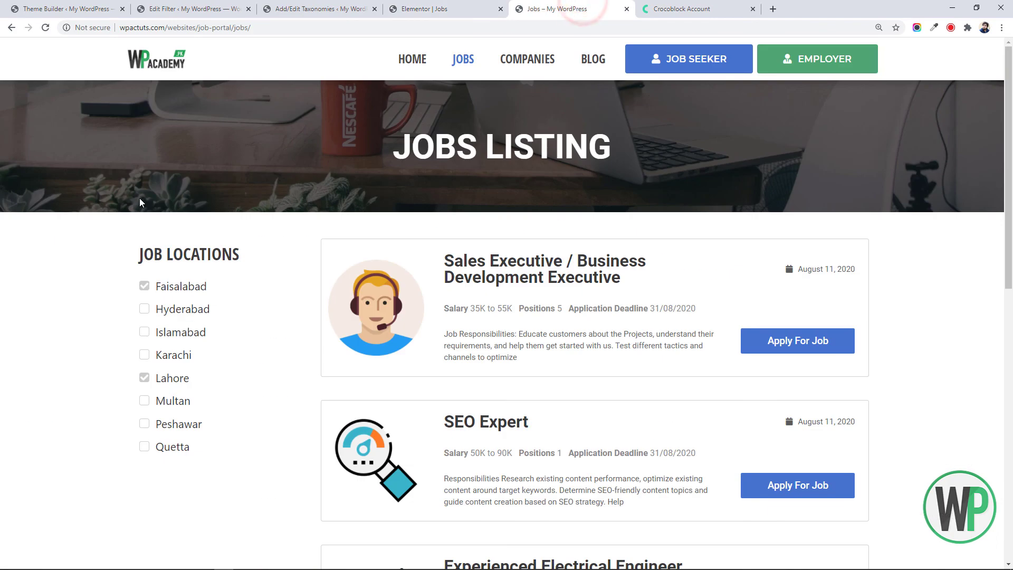
key(F5)
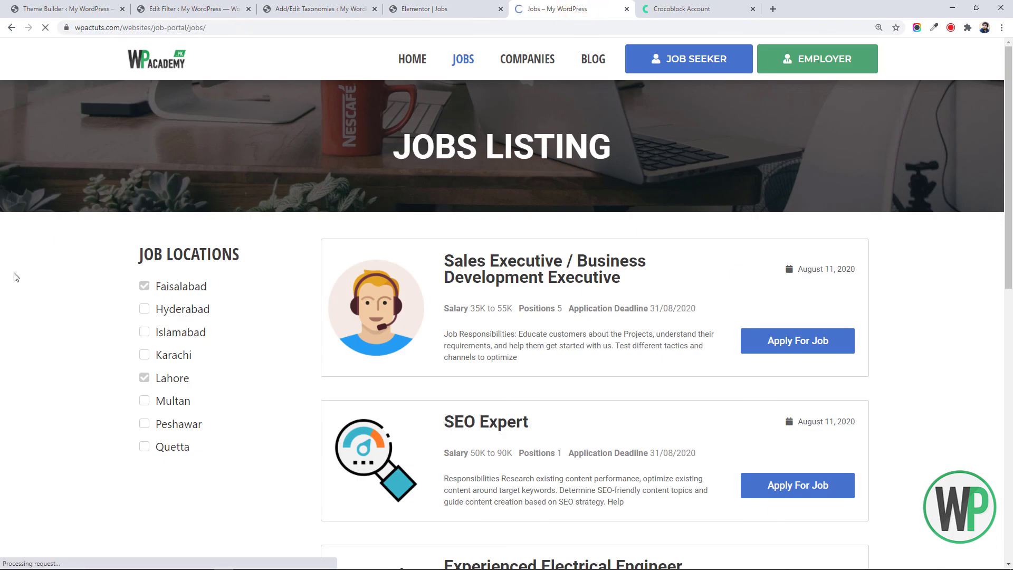
scroll(39, 274, down, 5)
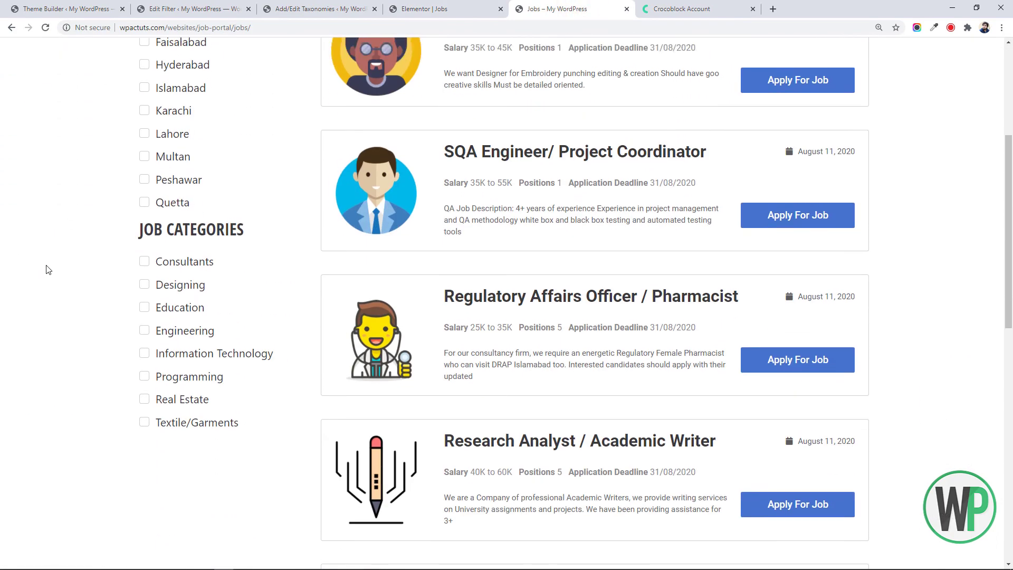
scroll(47, 270, up, 2)
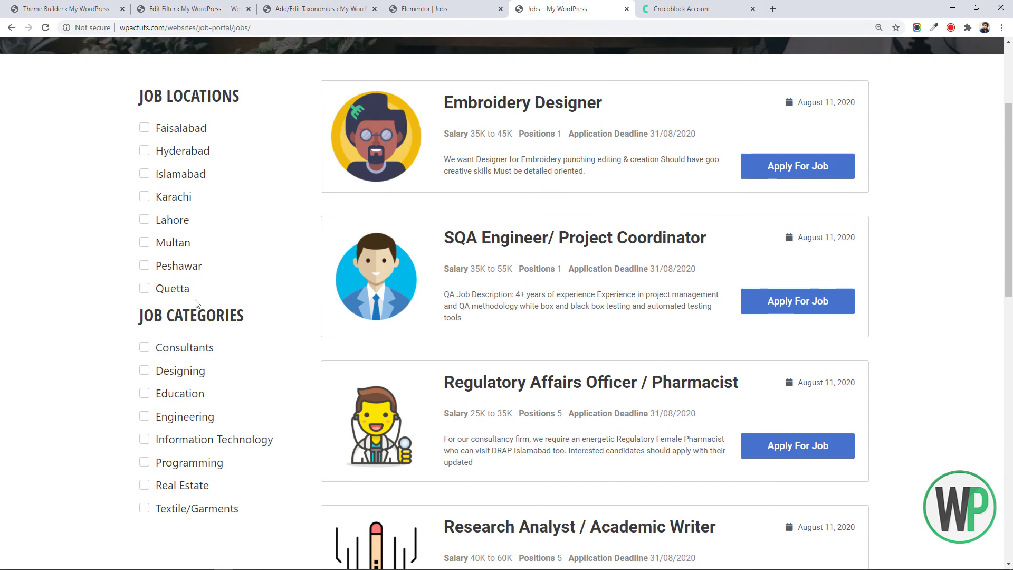
scroll(195, 300, down, 1)
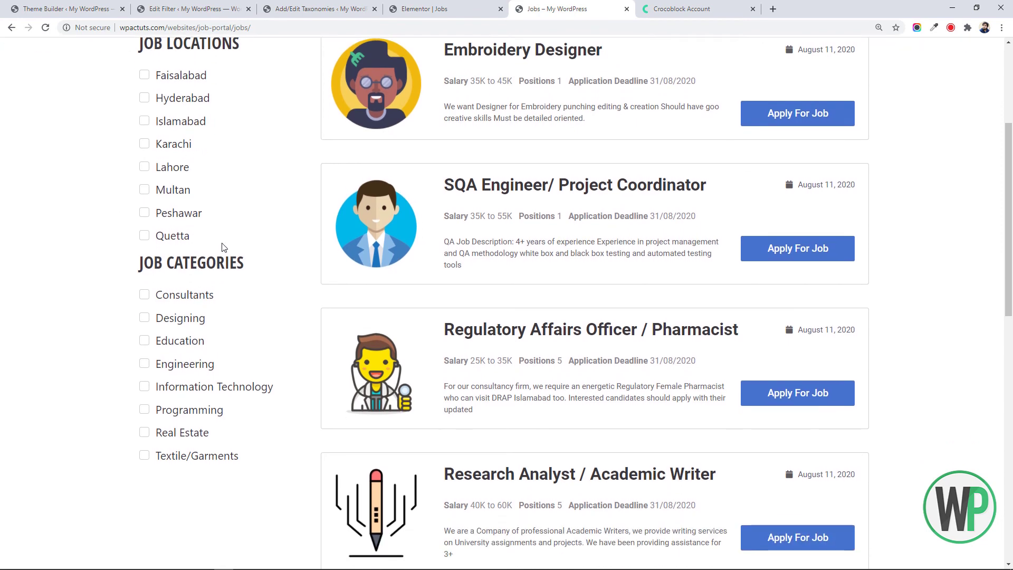
Step: Start a new smart filter from the Job Categories filter's edit page
click(314, 8)
click(417, 7)
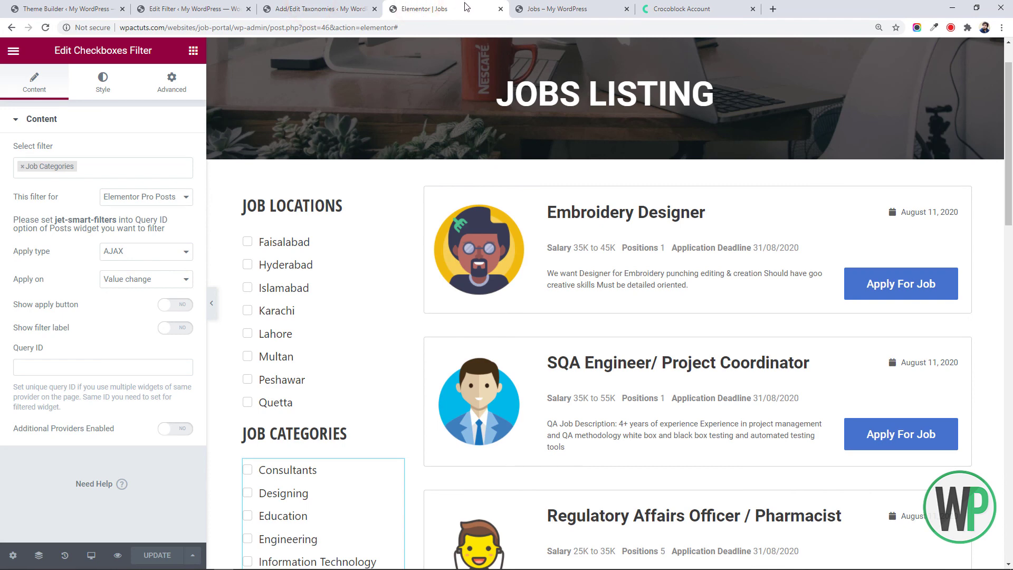
click(232, 9)
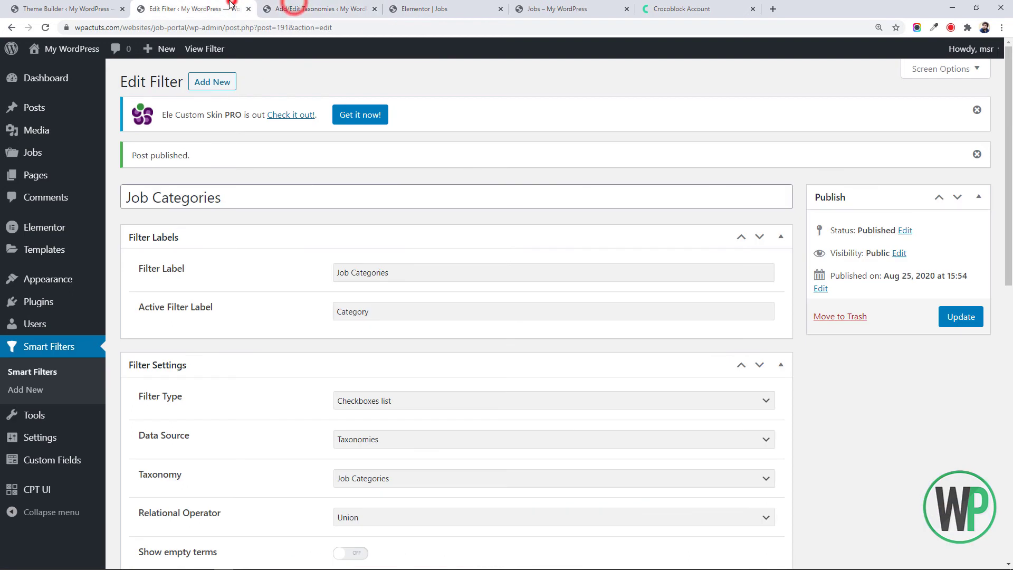
click(229, 85)
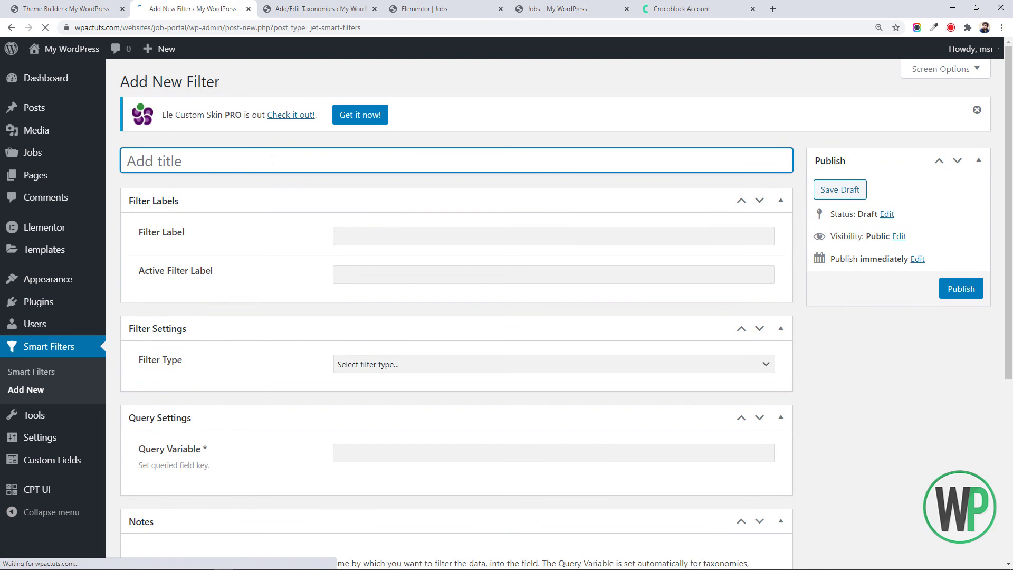
click(272, 160)
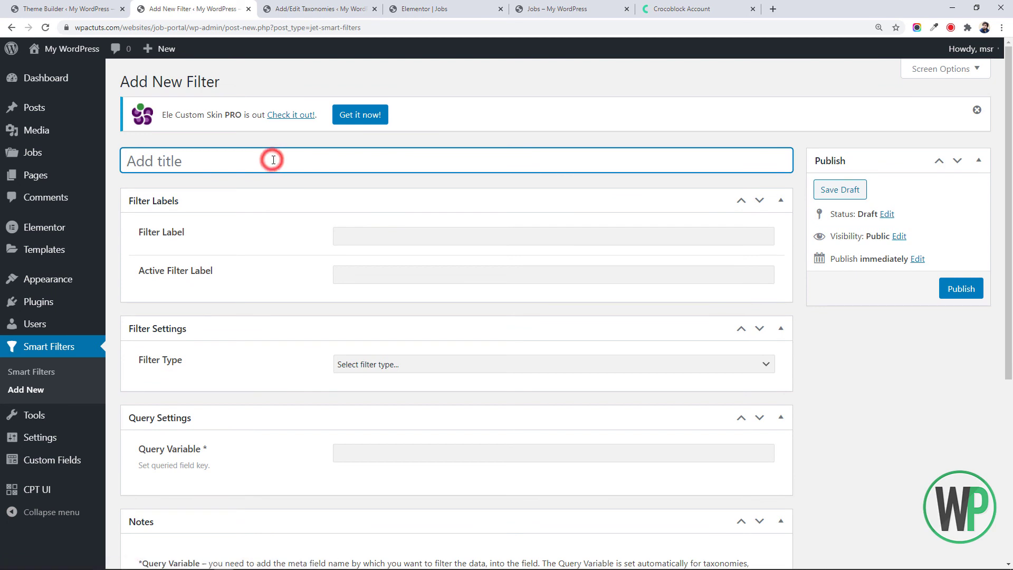
Step: Open the Embroidery Designer job for editing and examine the Job Type field in its Job Meta section
click(87, 8)
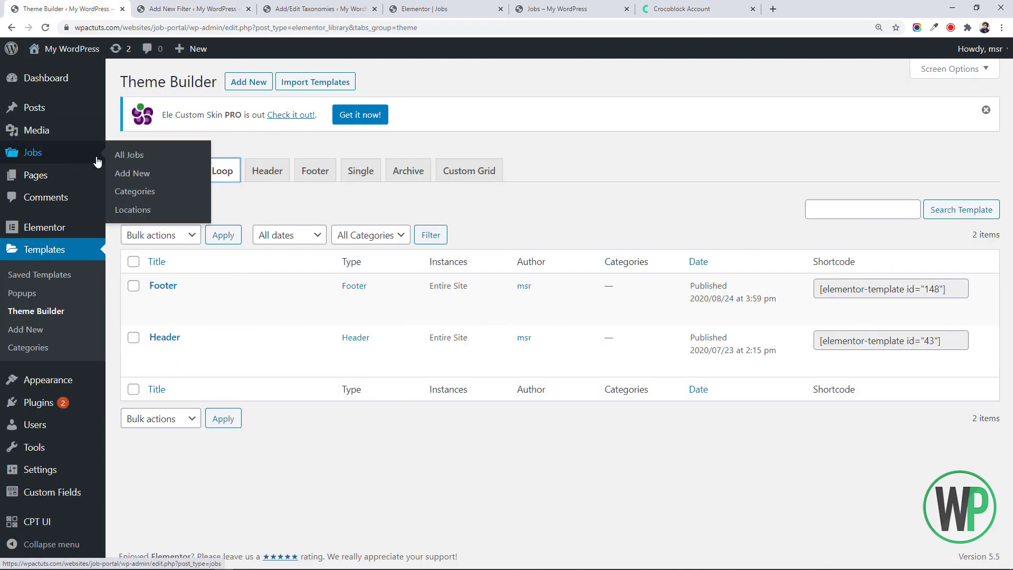
click(79, 154)
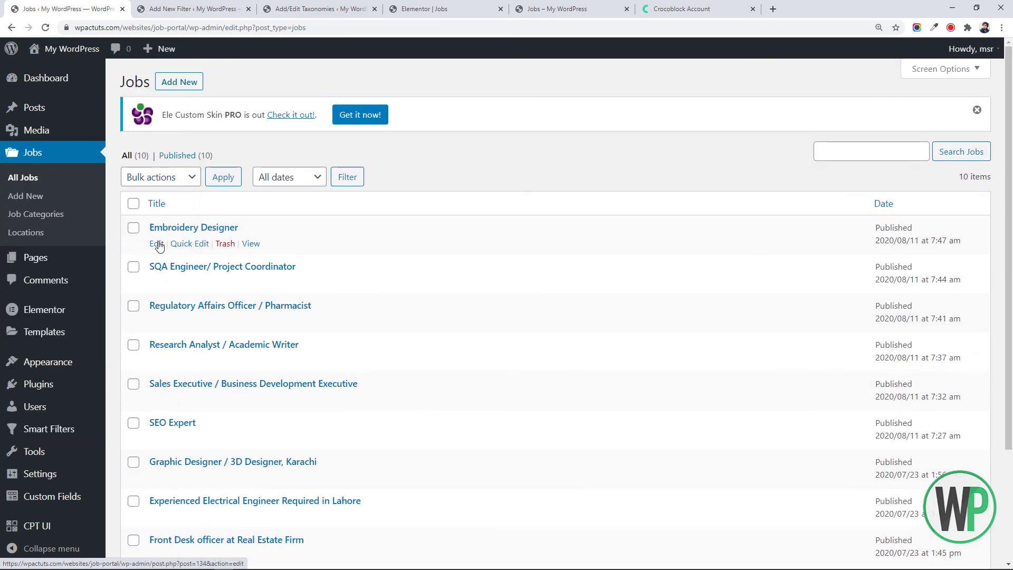
click(156, 244)
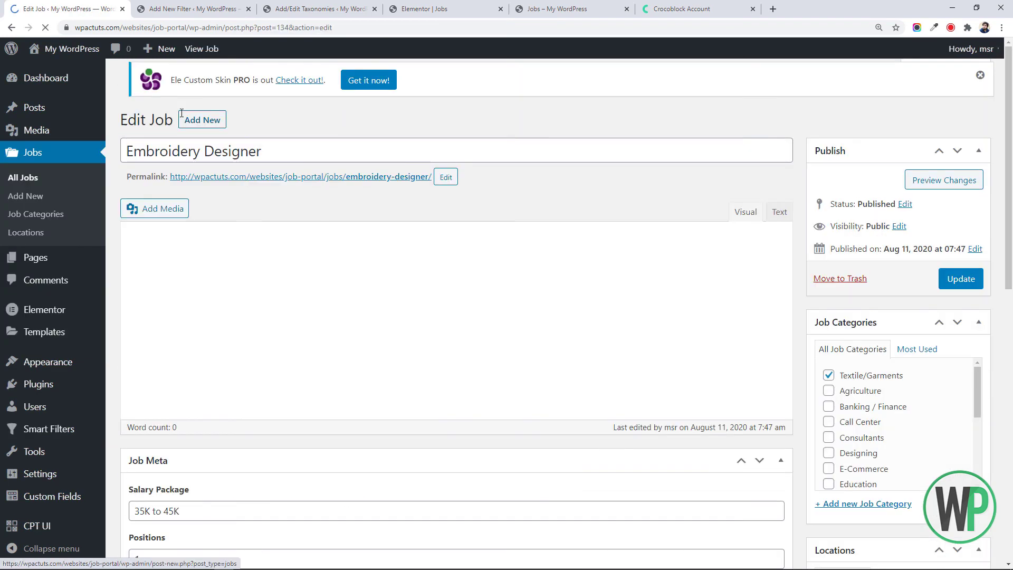
drag(1009, 184, 1009, 381)
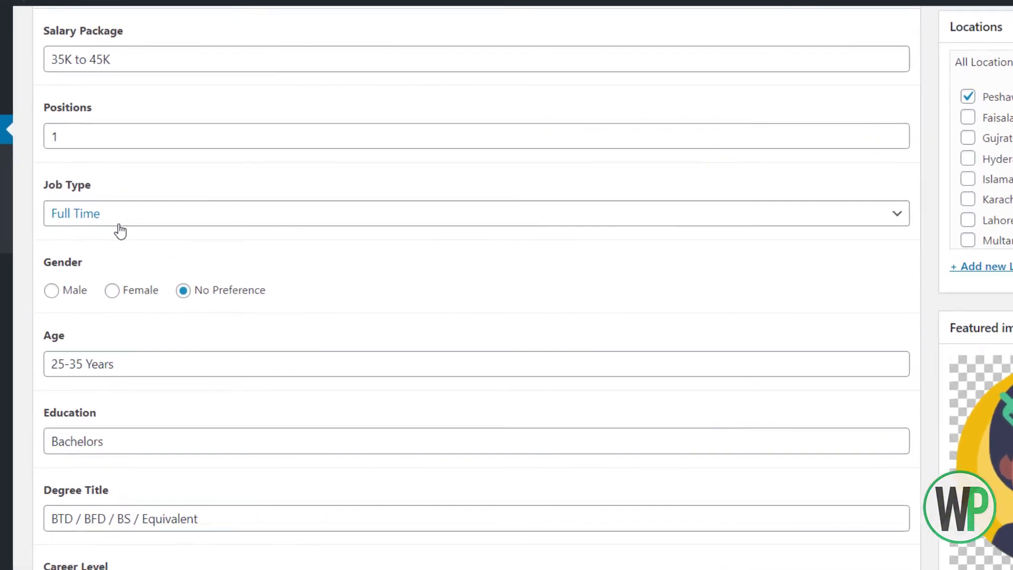
click(119, 222)
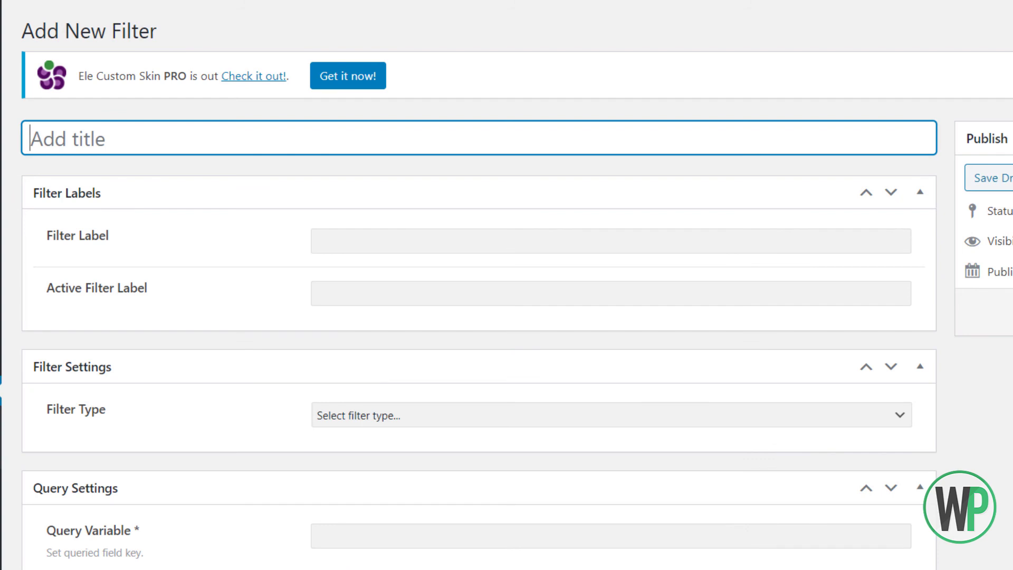
Step: Title the new filter Job Type, with Job Types as the filter label and Job Type as the active filter label
click(195, 131)
text(Job Ty)
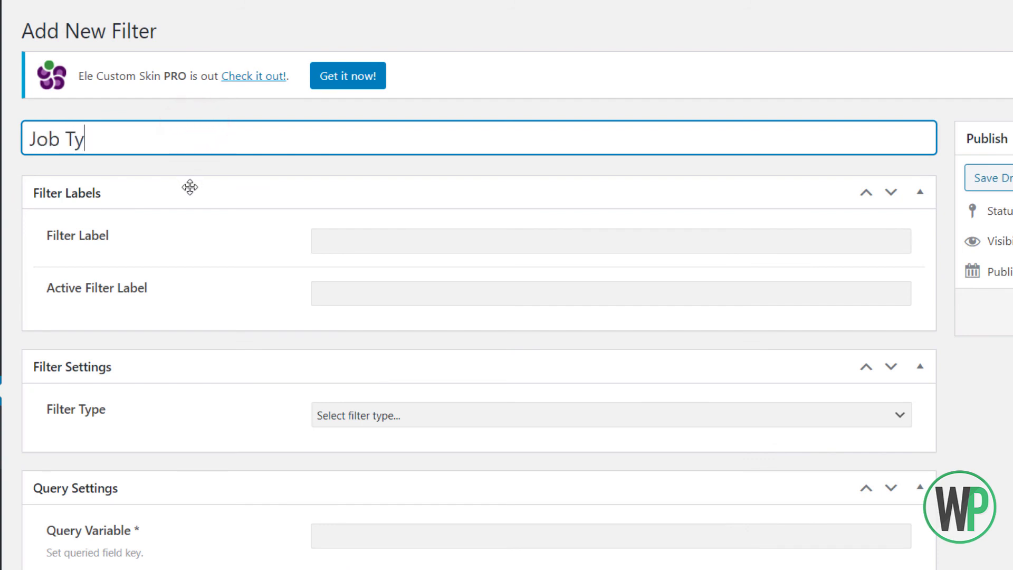
text(pe)
click(366, 239)
text(Jo)
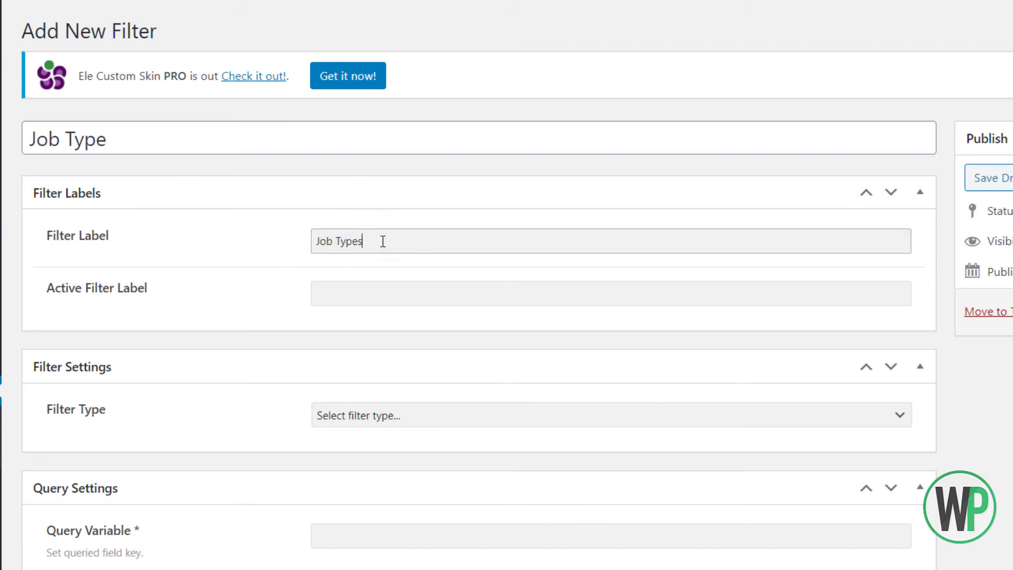
key(Tab)
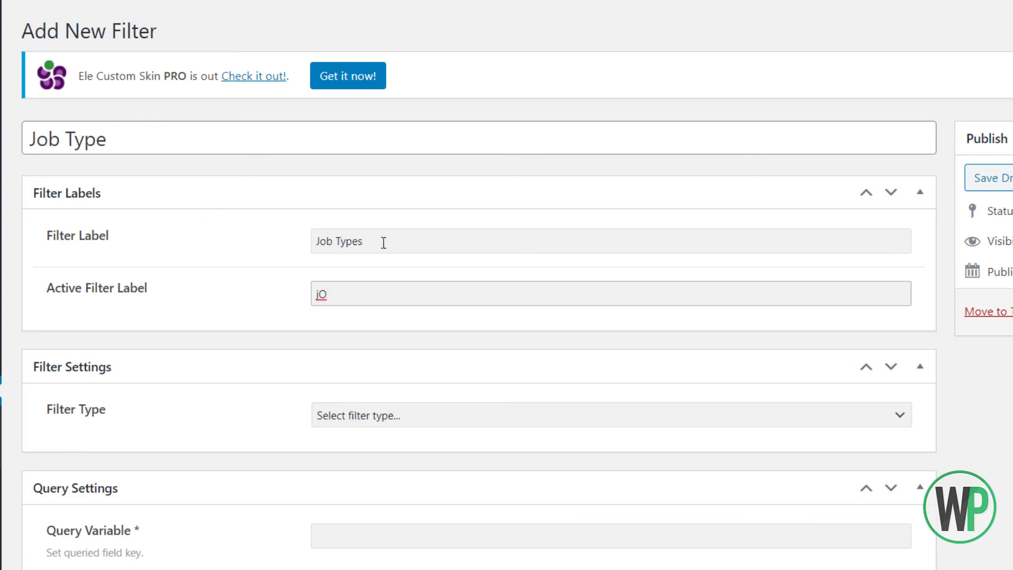
key(Tab)
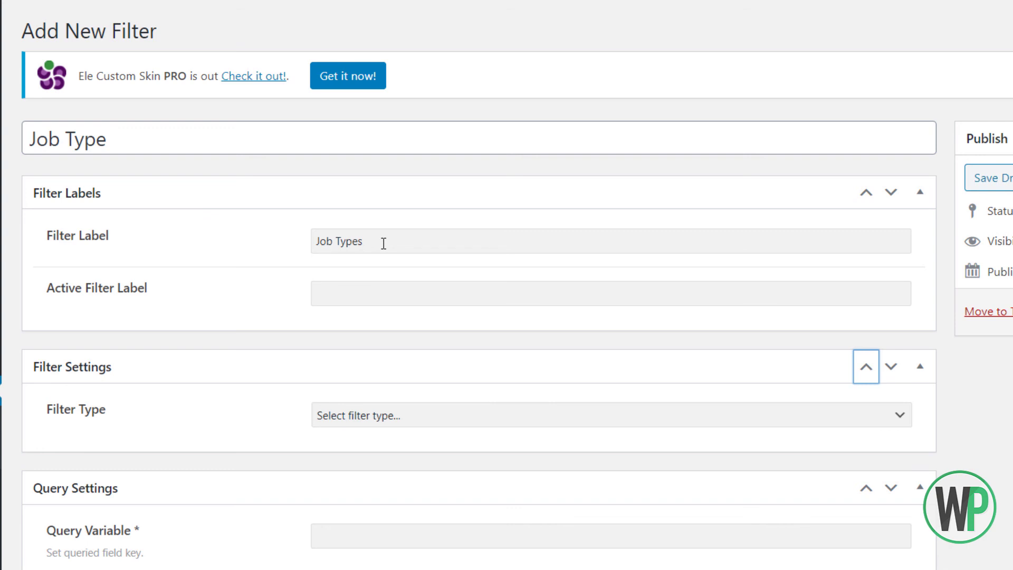
click(416, 297)
text(Job Type)
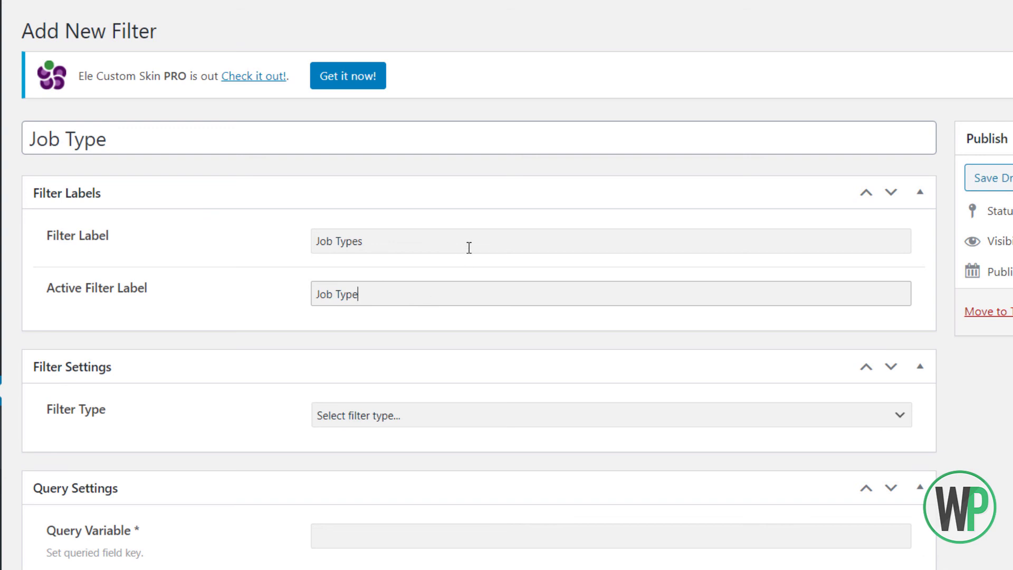
Step: Set the filter type to Radio and its data source to Custom Fields
scroll(472, 322, down, 1)
click(450, 351)
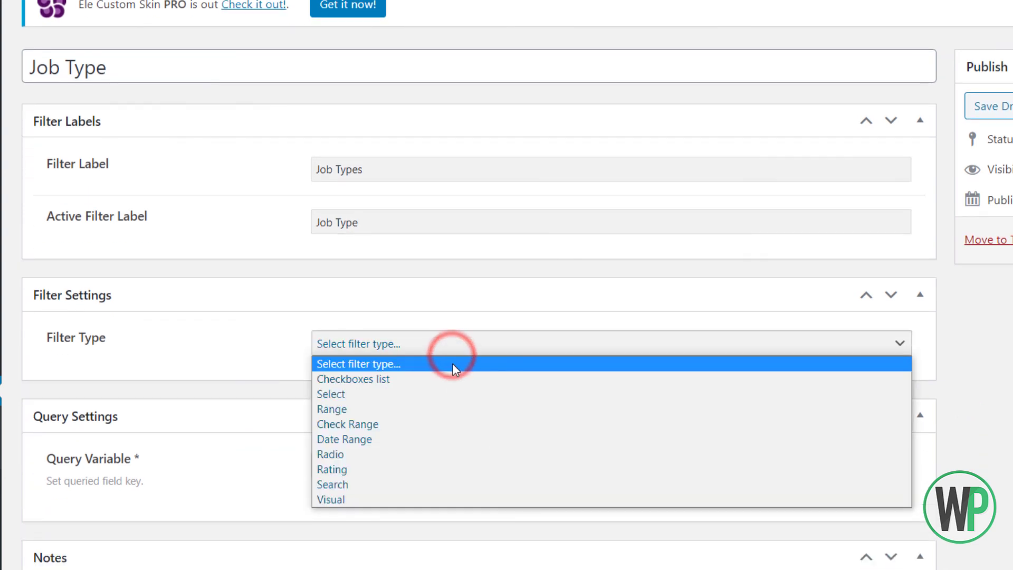
click(411, 455)
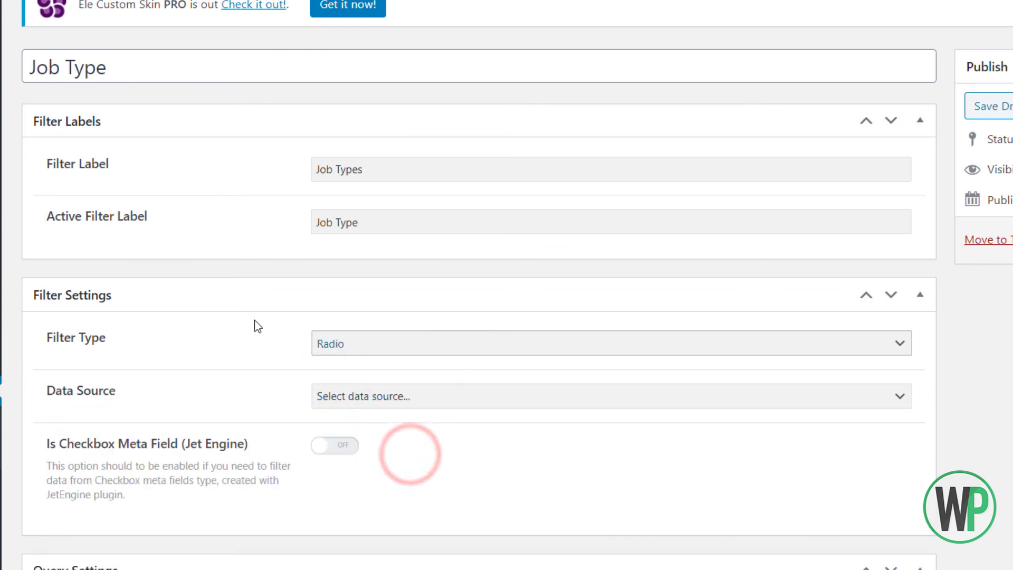
scroll(389, 344, down, 1)
click(390, 337)
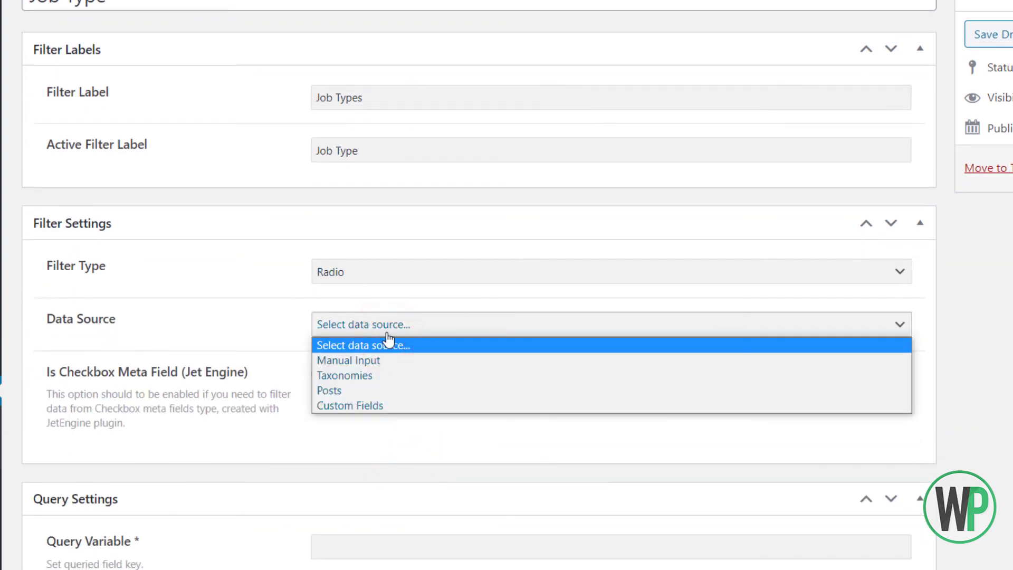
click(385, 404)
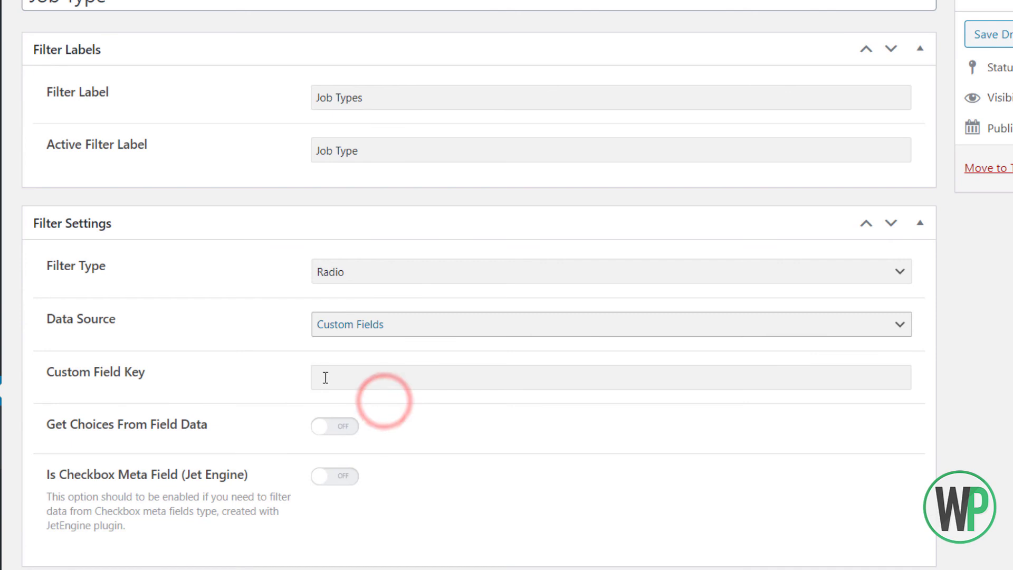
Step: Copy the Job Type field's name from the Job Meta field group and enter job_type as the filter's custom field key
click(339, 380)
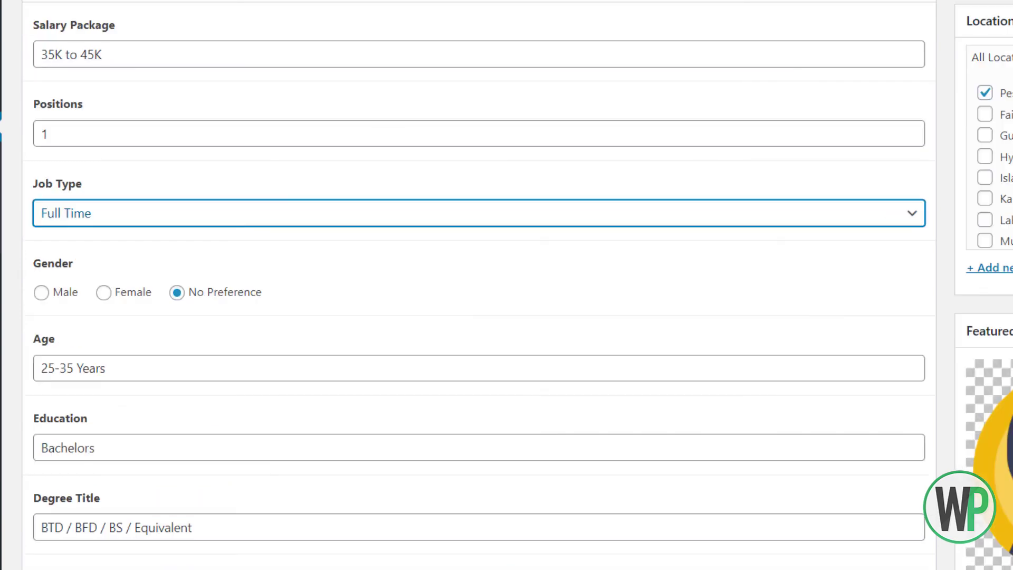
scroll(506, 285, down, 3)
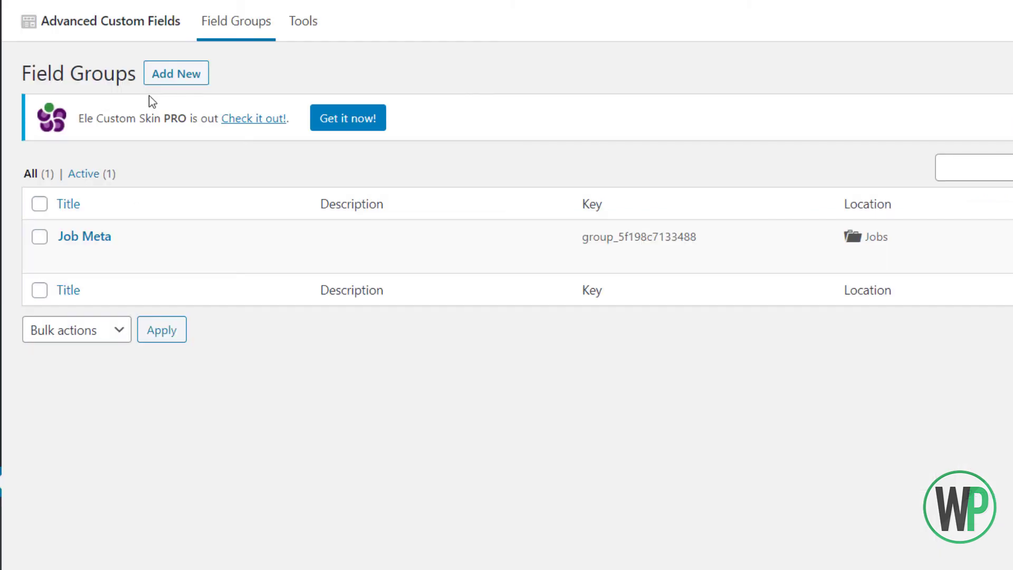
mouse_move(101, 265)
click(99, 243)
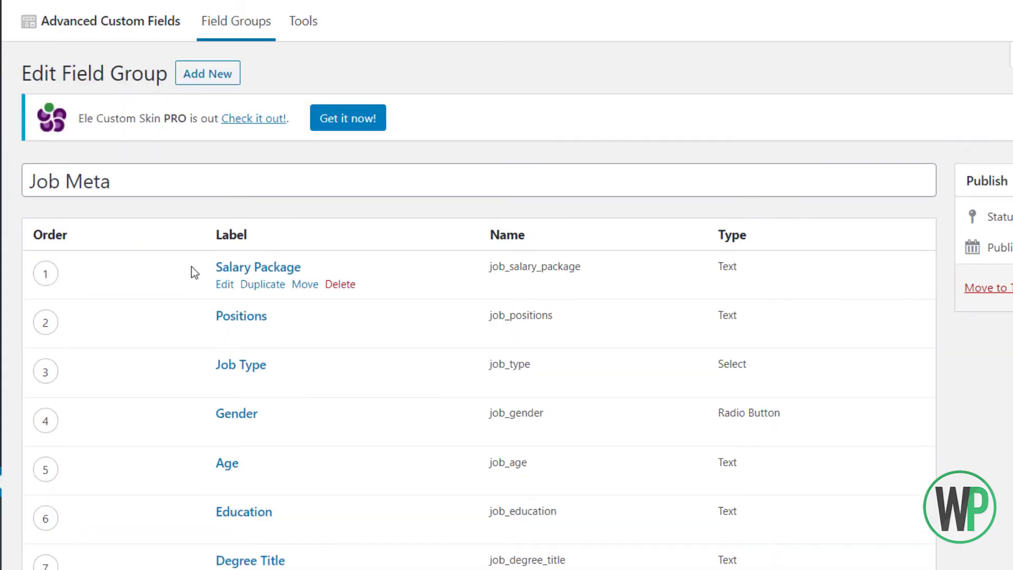
scroll(238, 301, down, 1)
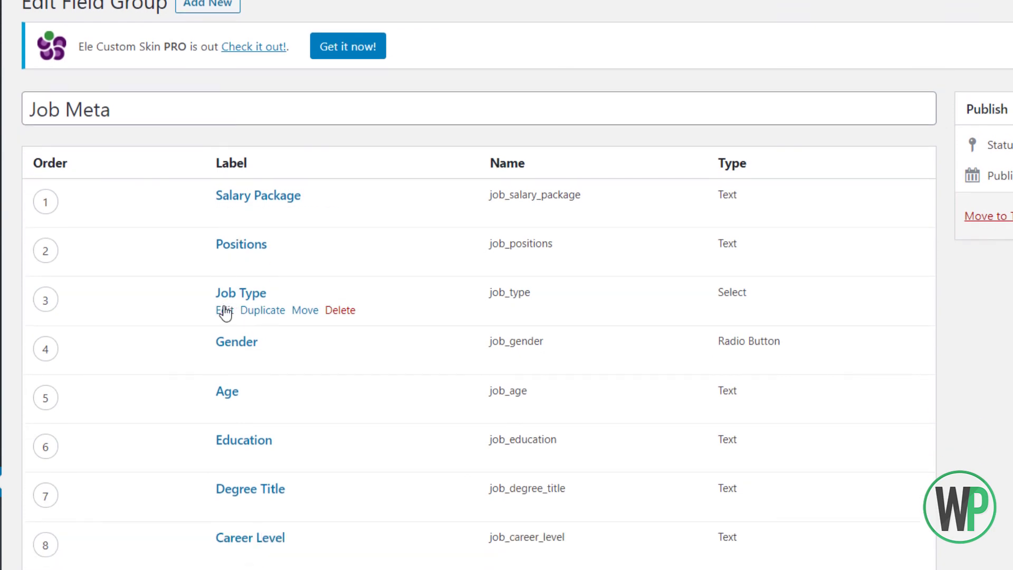
click(225, 310)
drag(290, 440, 181, 432)
key(ctrl+c)
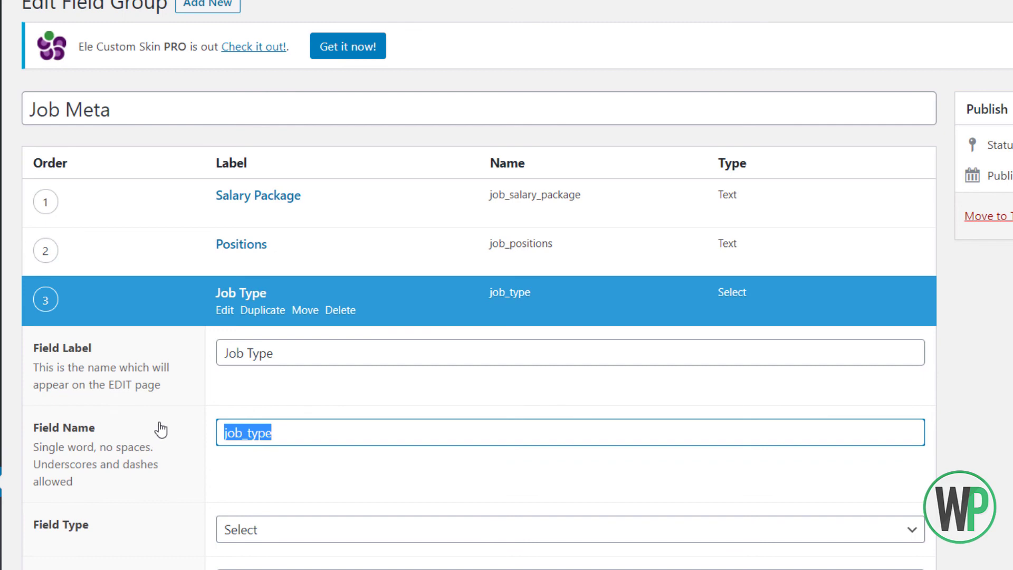
click(232, 1)
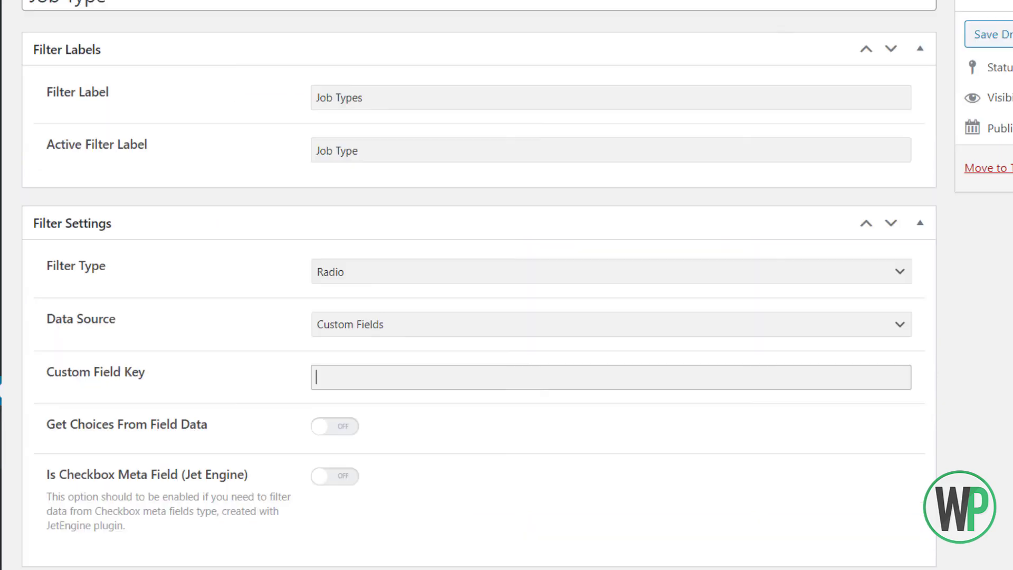
key(ctrl+v)
Step: Copy the custom field key into the query variable so it is set to job_type
scroll(433, 334, down, 4)
click(381, 429)
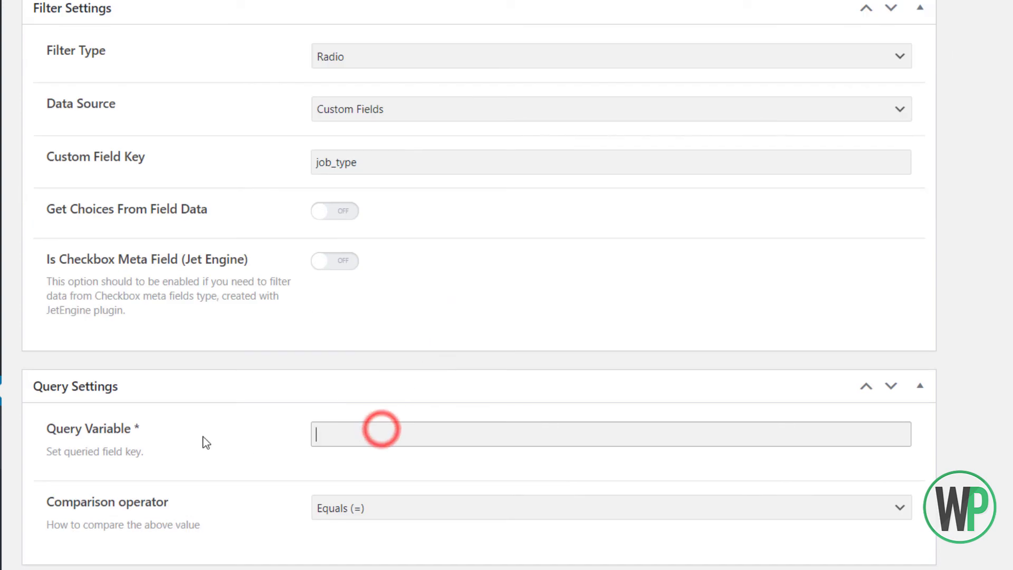
double_click(371, 170)
key(ctrl+c)
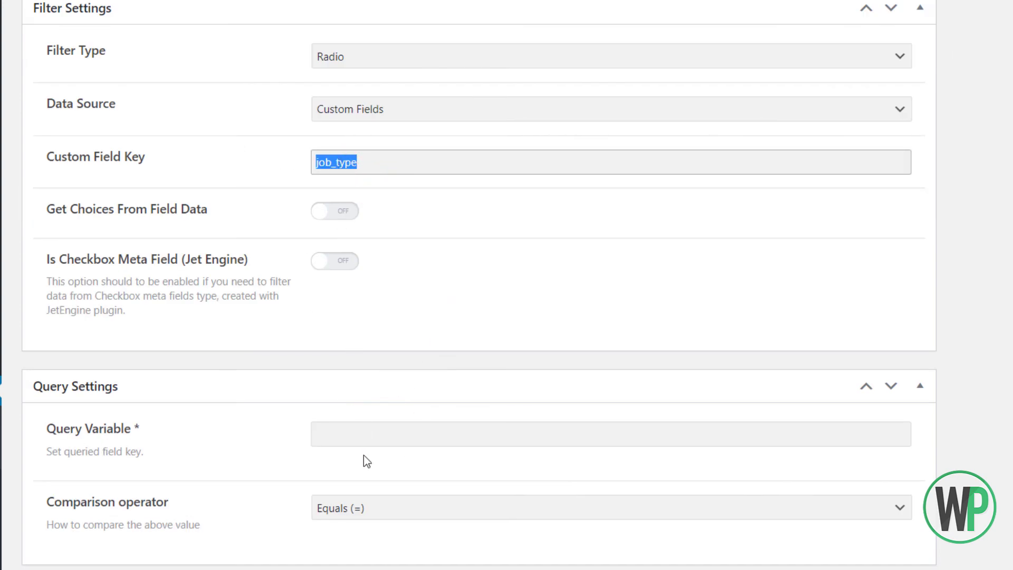
click(363, 431)
key(ctrl+v)
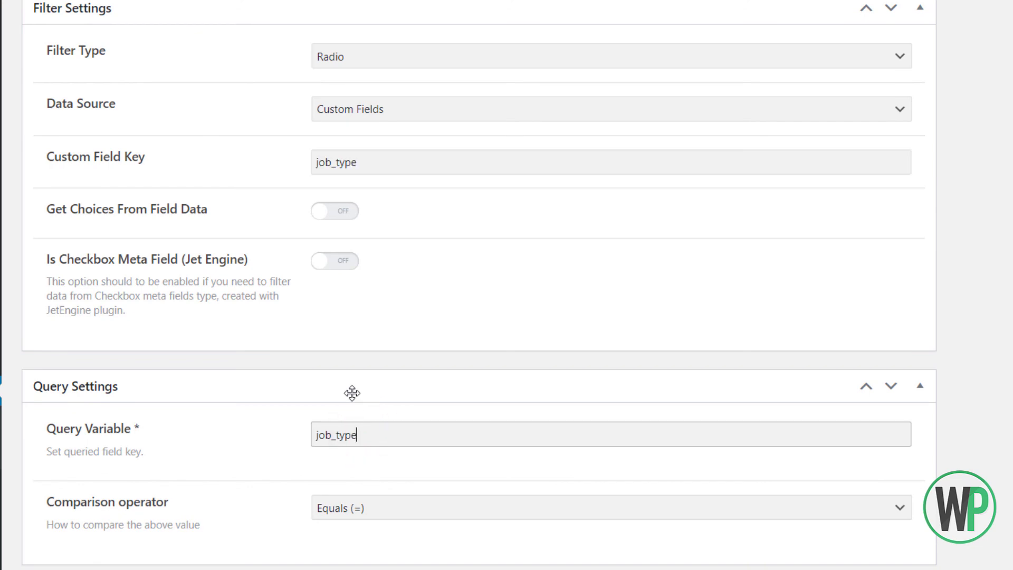
Step: Review the available comparison operators for the query, keeping Equals (=)
click(396, 509)
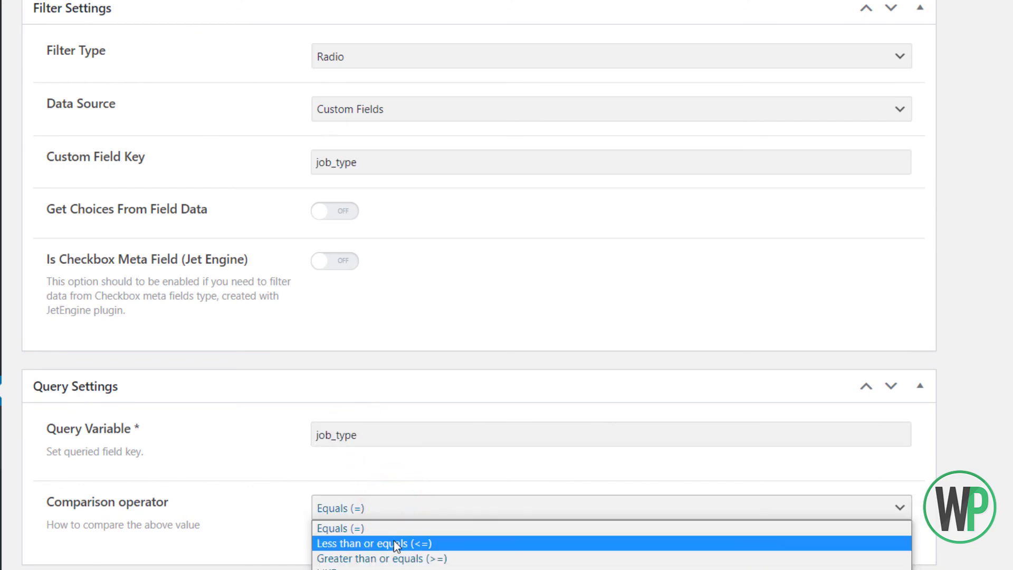
scroll(266, 508, down, 1)
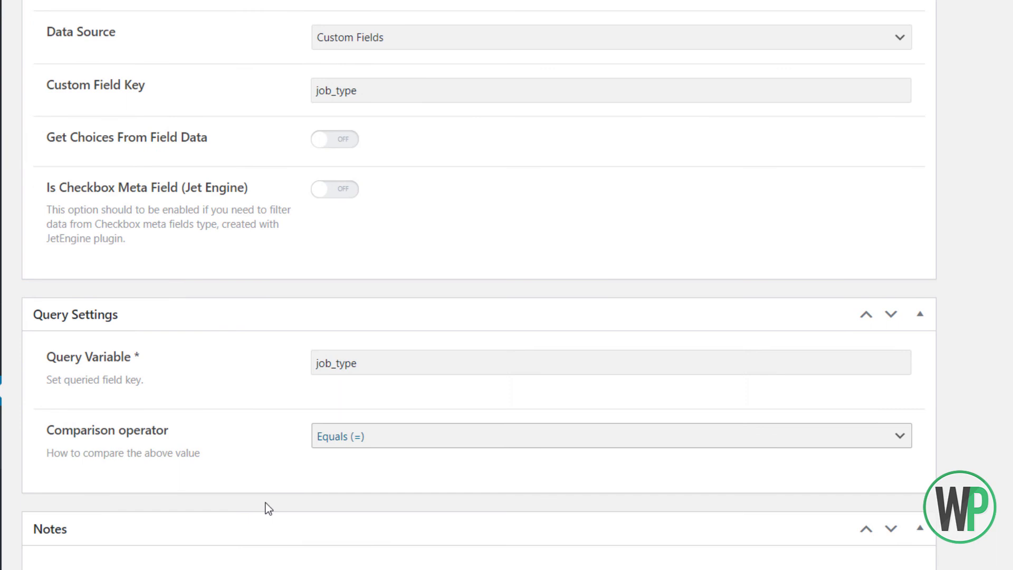
click(328, 447)
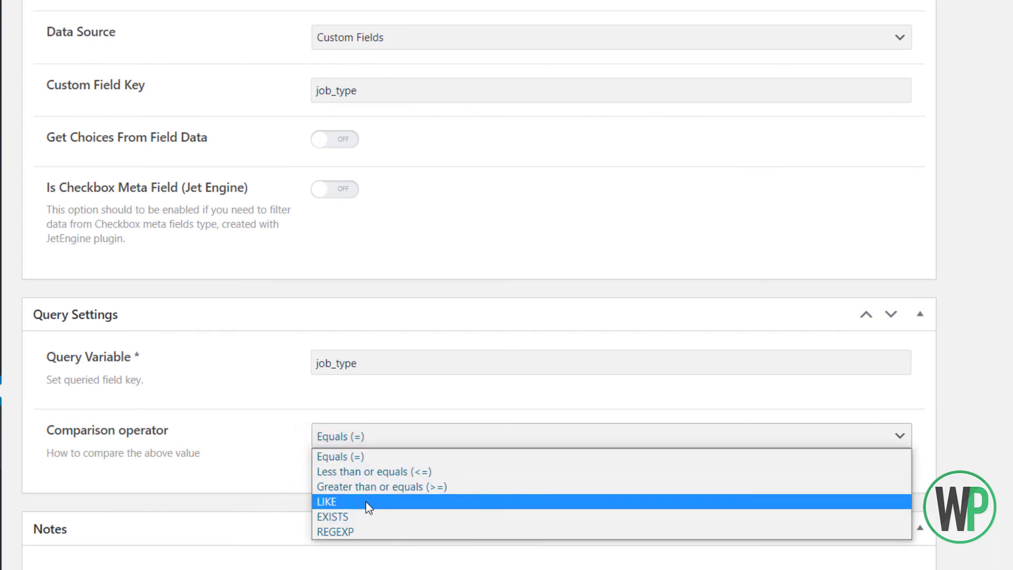
click(197, 419)
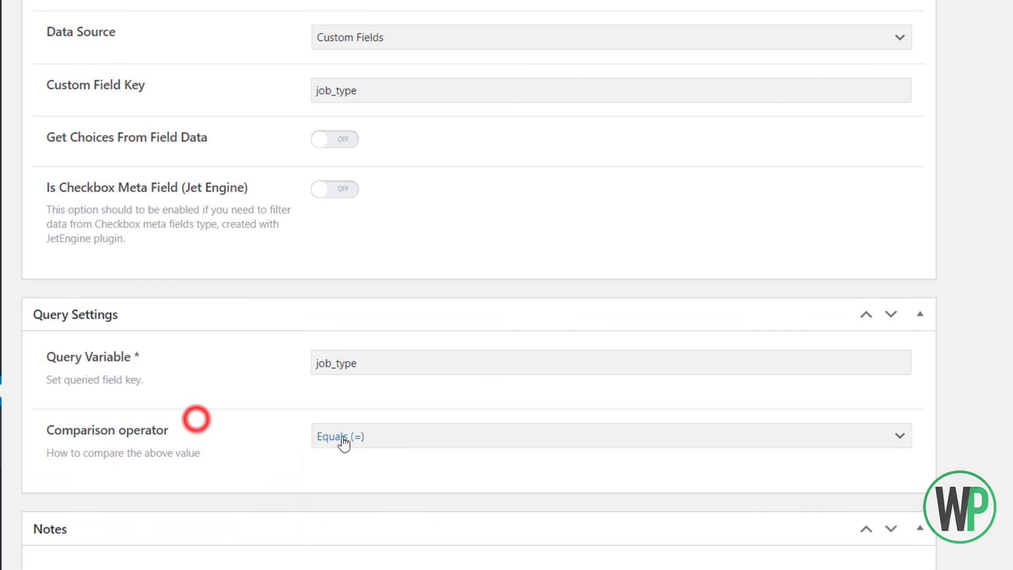
click(355, 437)
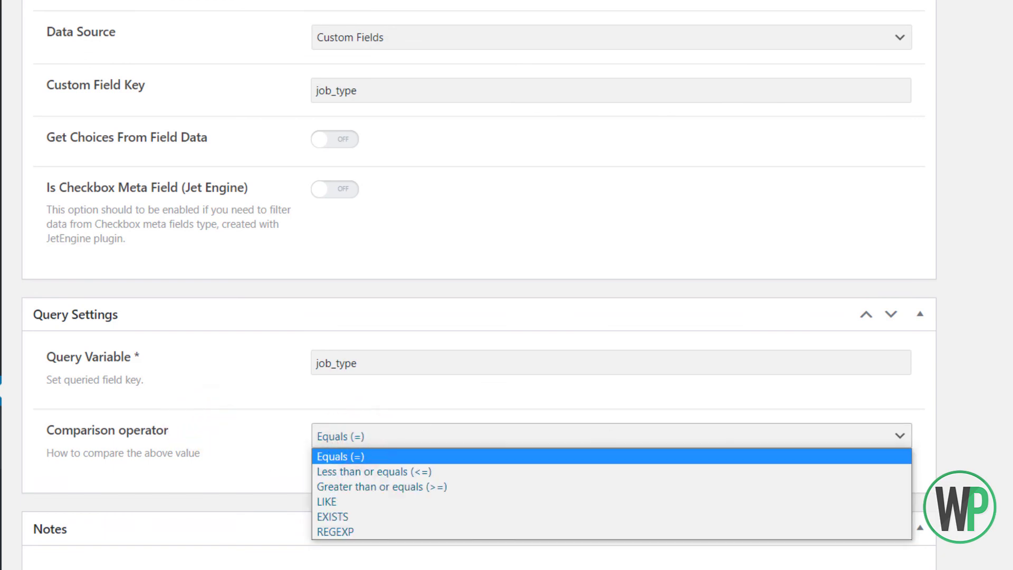
key(Escape)
Step: Publish the Job Type filter and return to the live Jobs page
scroll(479, 285, up, 1)
scroll(479, 285, up, 6)
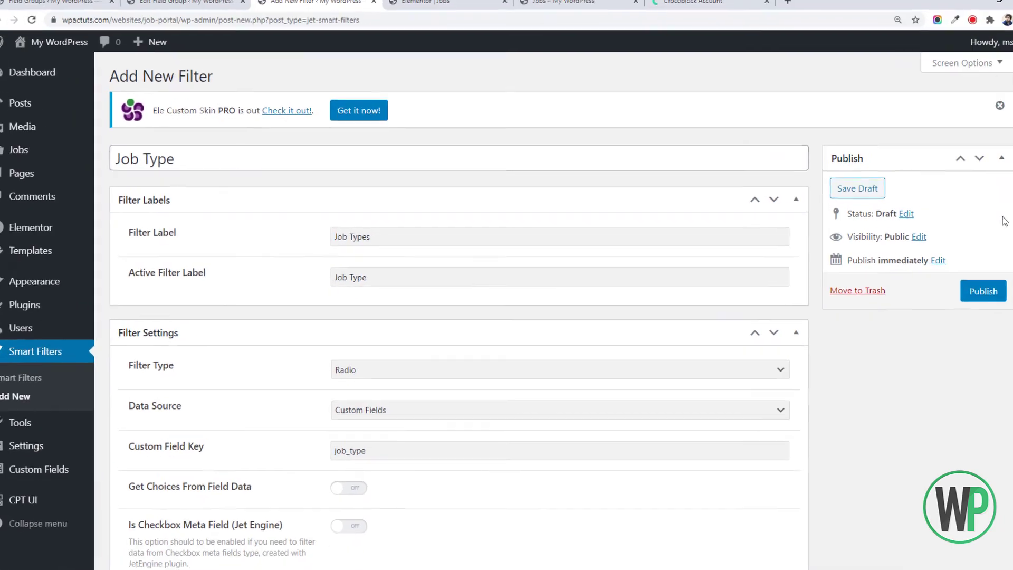
click(969, 288)
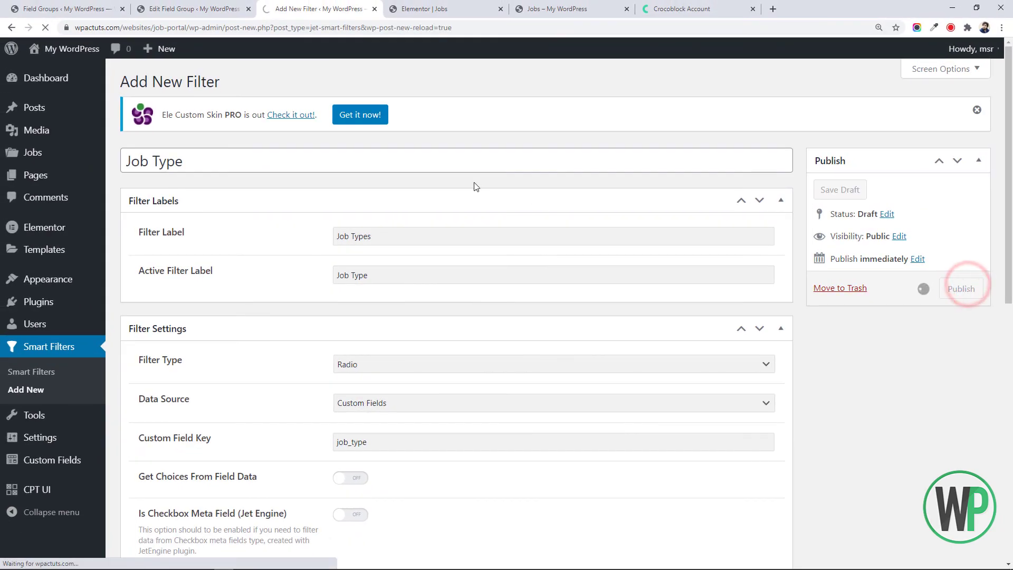
click(559, 8)
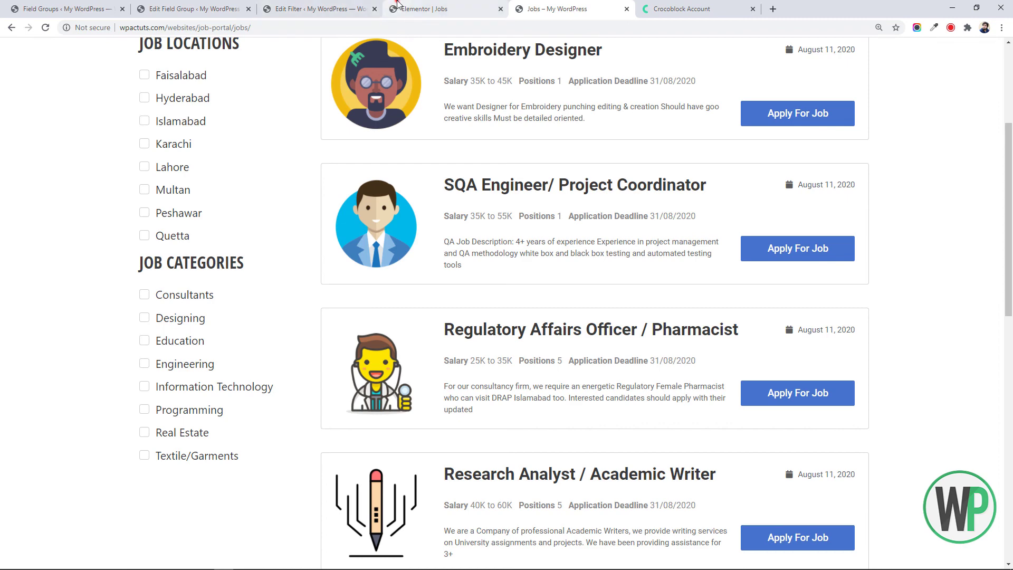
Step: Reload the Jobs page in the Elementor editor and duplicate the sidebar's Job Locations inner section
click(416, 8)
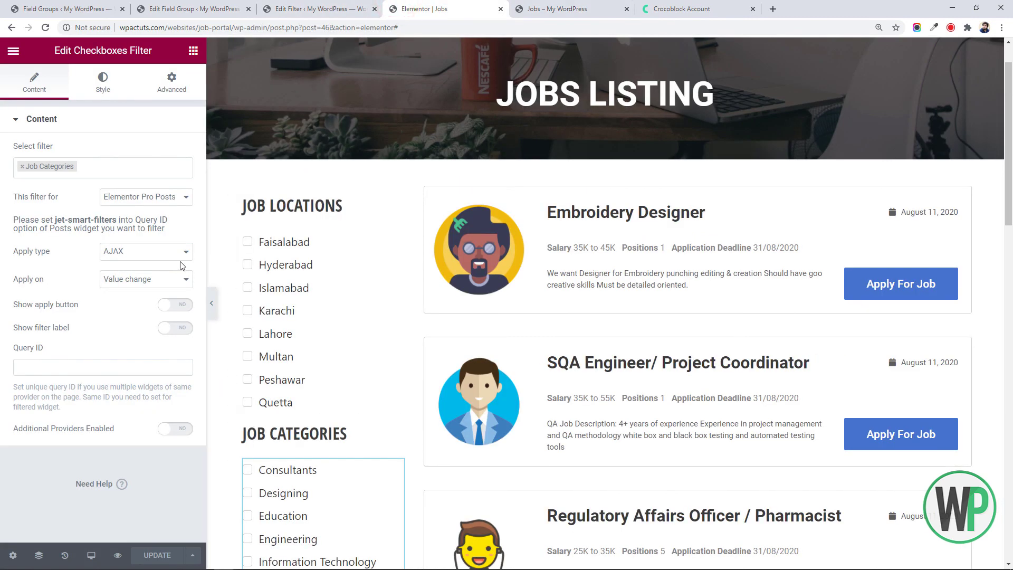
key(F5)
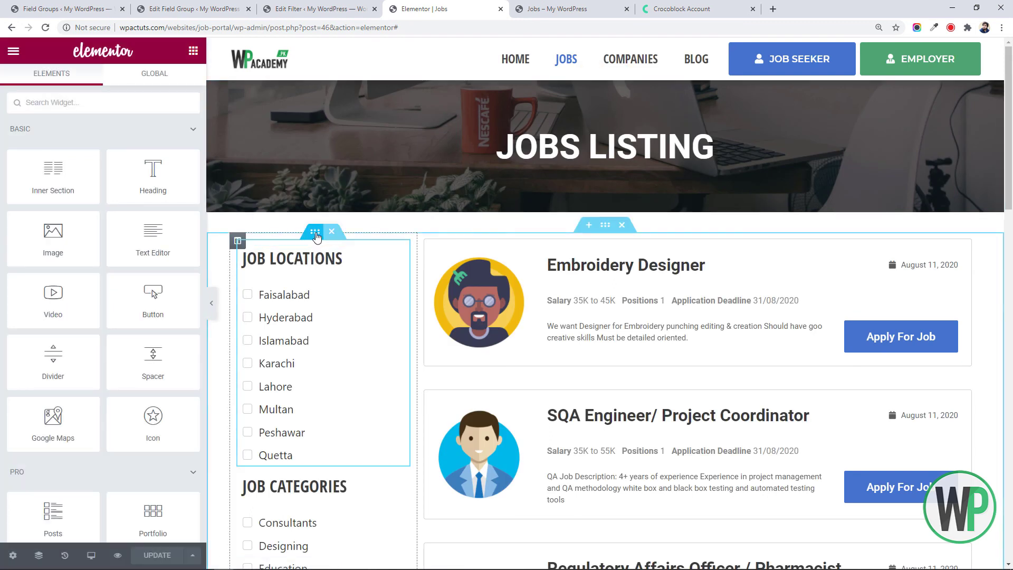
right_click(317, 235)
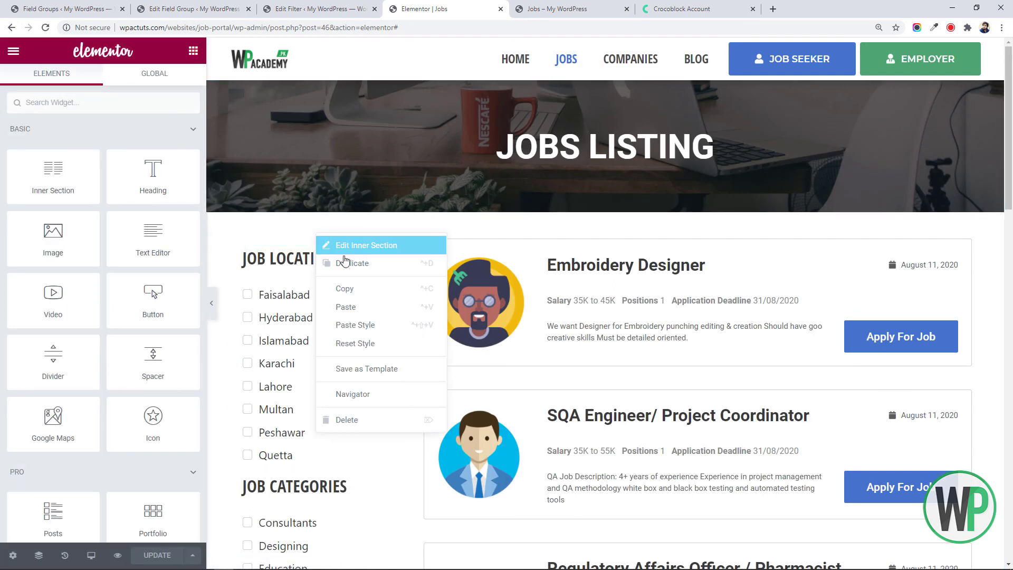
click(345, 261)
Step: Change the heading of the upper Job Locations section to Job Type
click(317, 255)
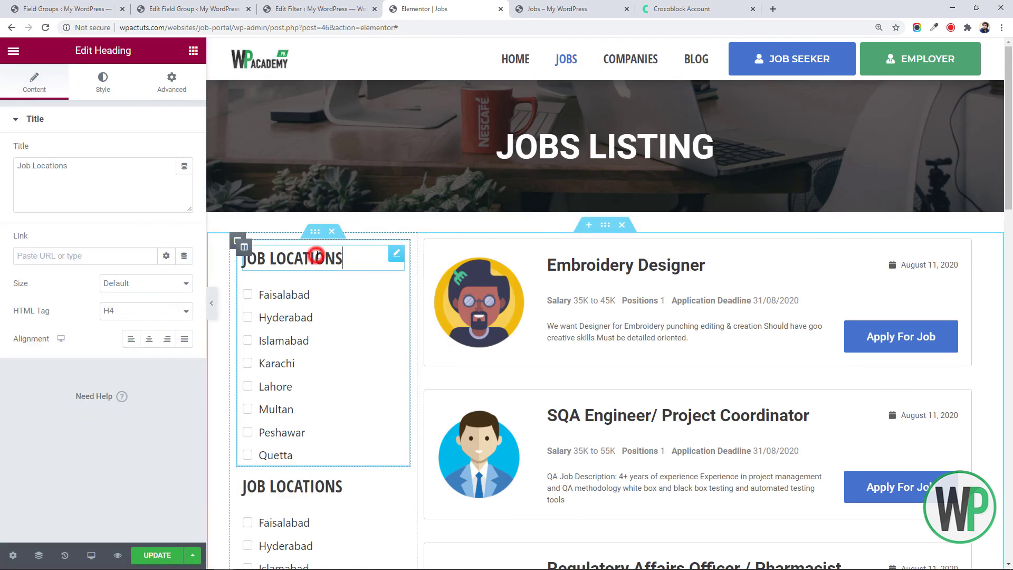
double_click(90, 165)
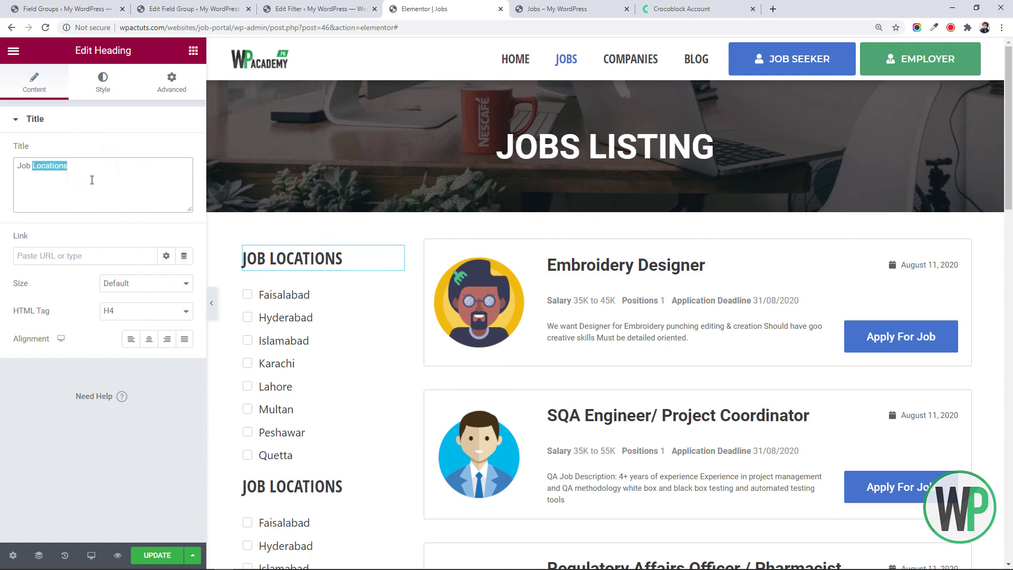
text(Type)
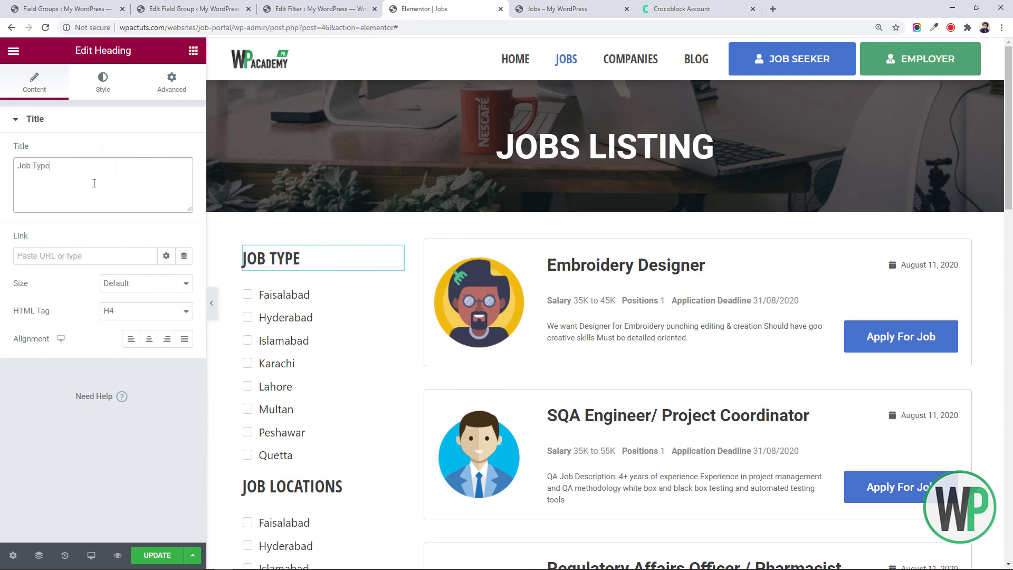
Step: Replace the checkboxes filter under the Job Type heading with a Radio Filter widget
right_click(340, 304)
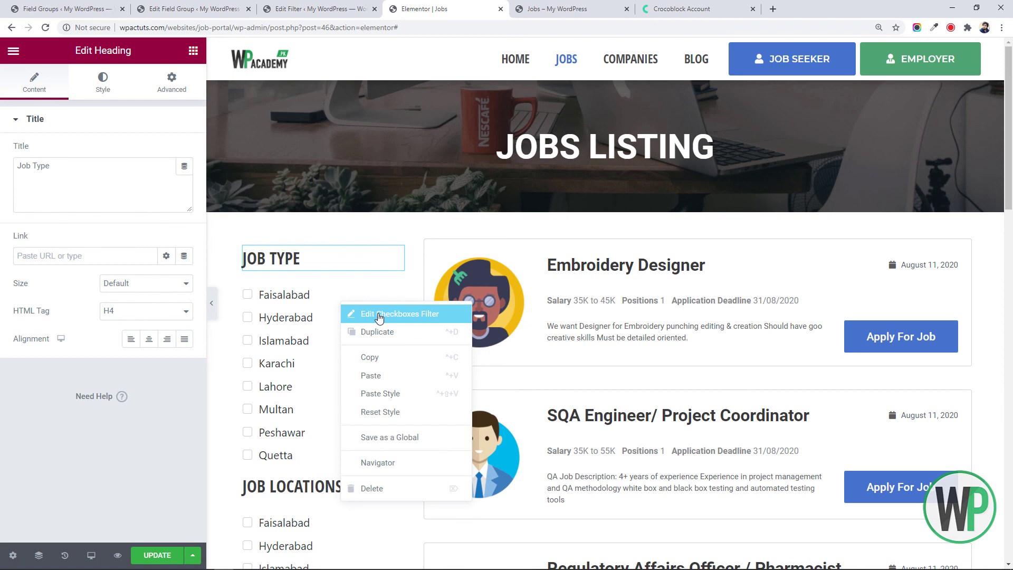
click(375, 486)
click(193, 50)
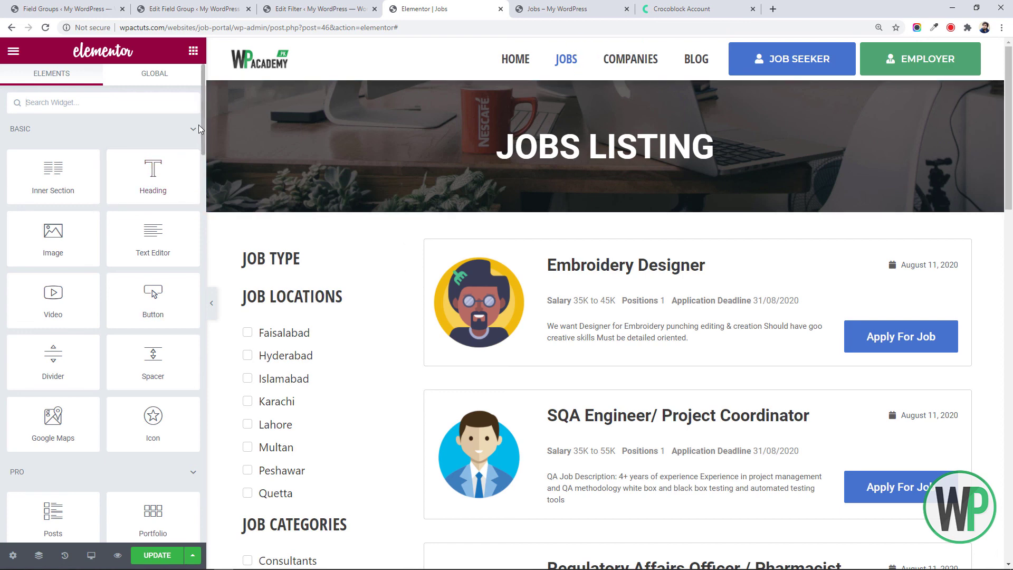
drag(202, 126, 201, 492)
drag(153, 298, 290, 274)
Step: Assign the Job Type filter to the radio widget, target it at Elementor Pro Posts, and update the page
click(86, 163)
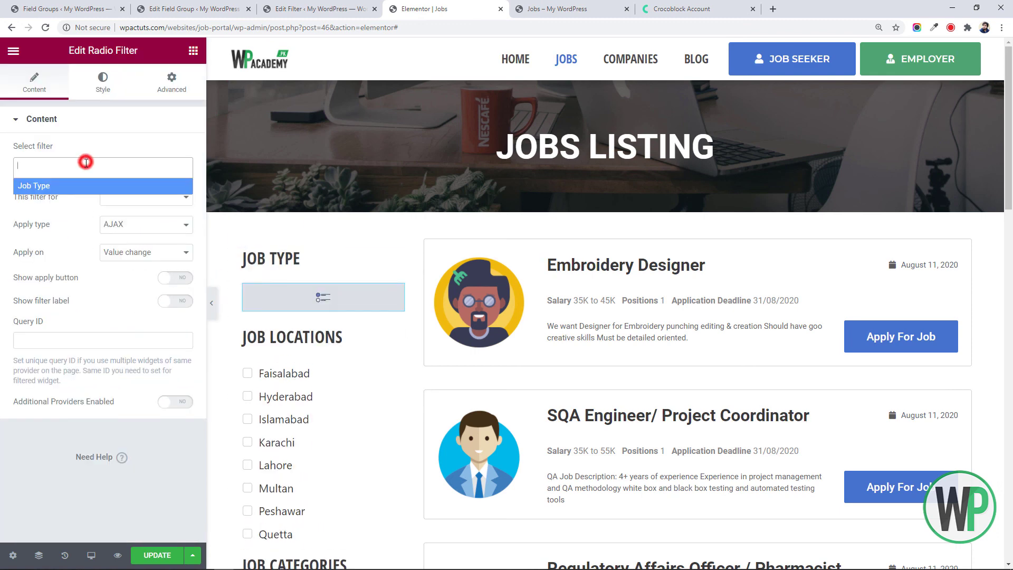
click(89, 184)
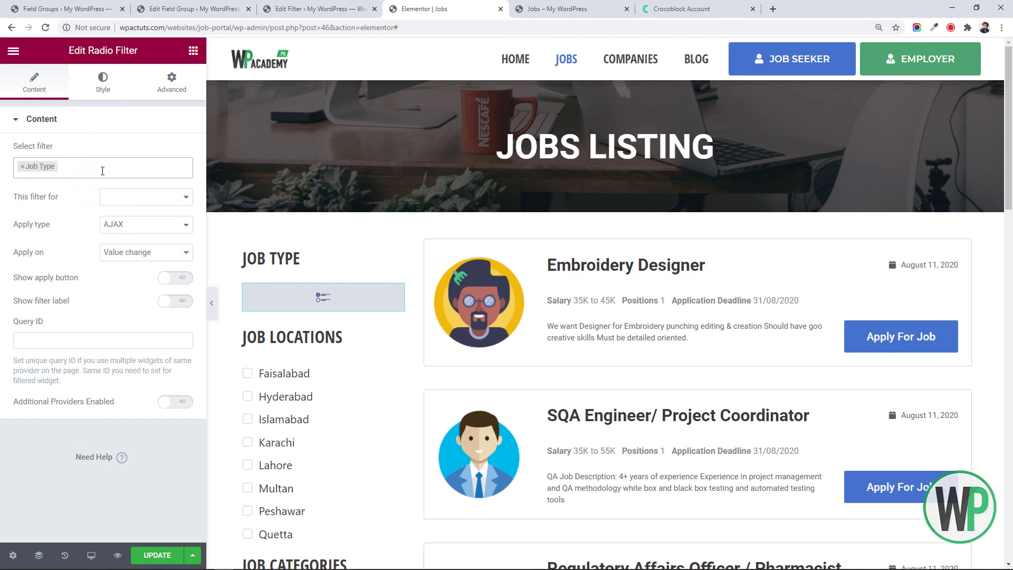
click(103, 170)
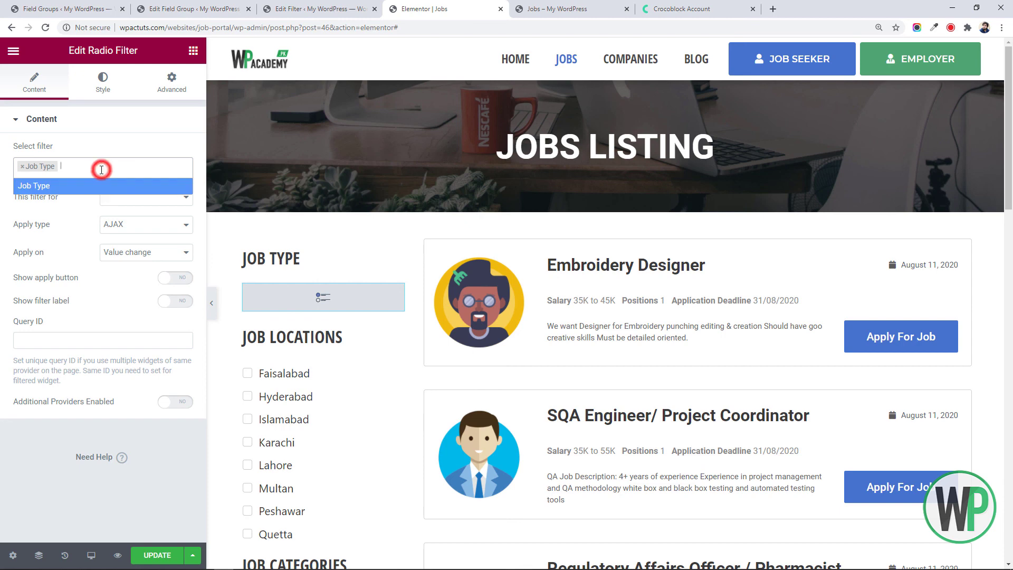
click(64, 200)
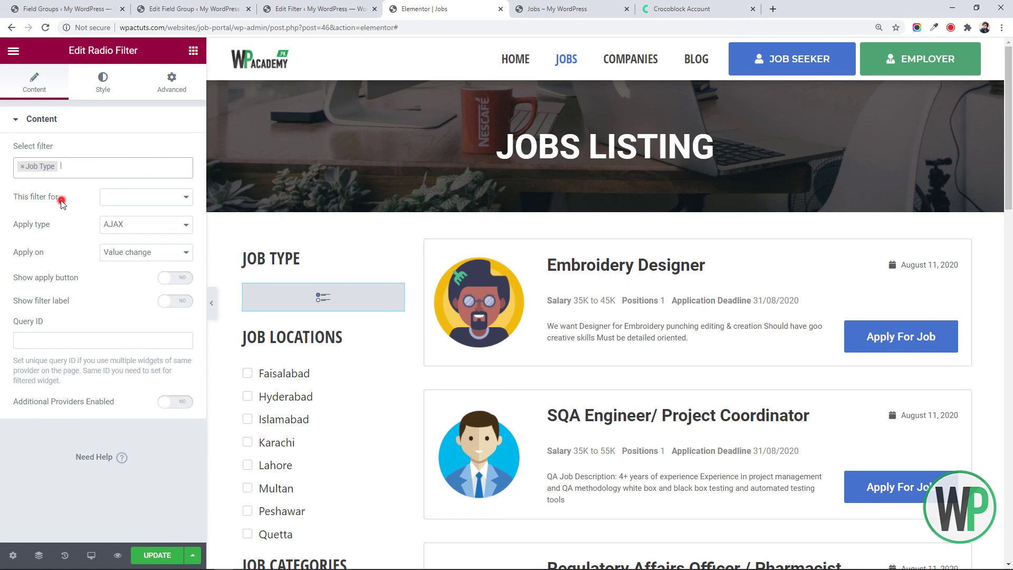
click(122, 200)
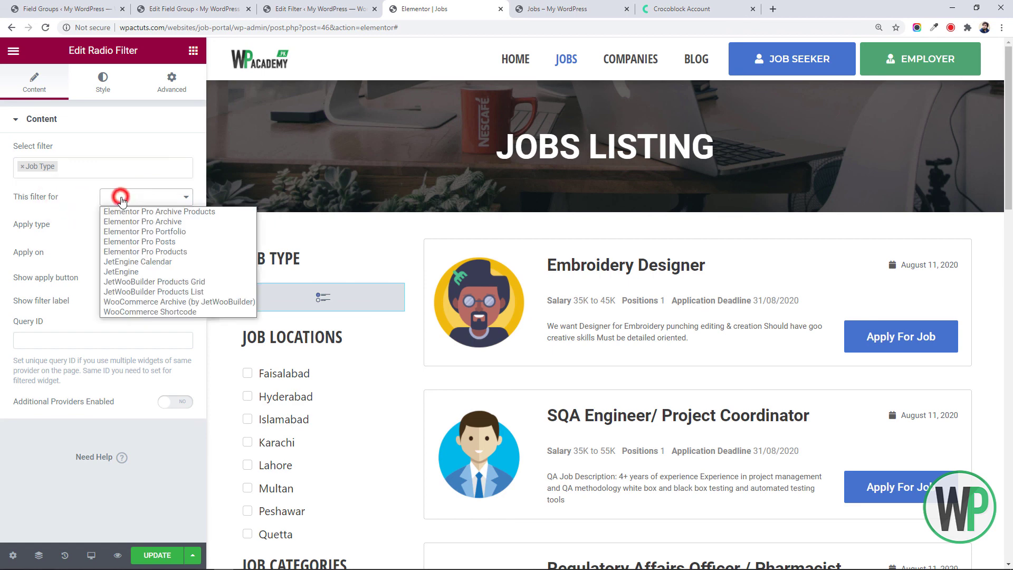
click(170, 243)
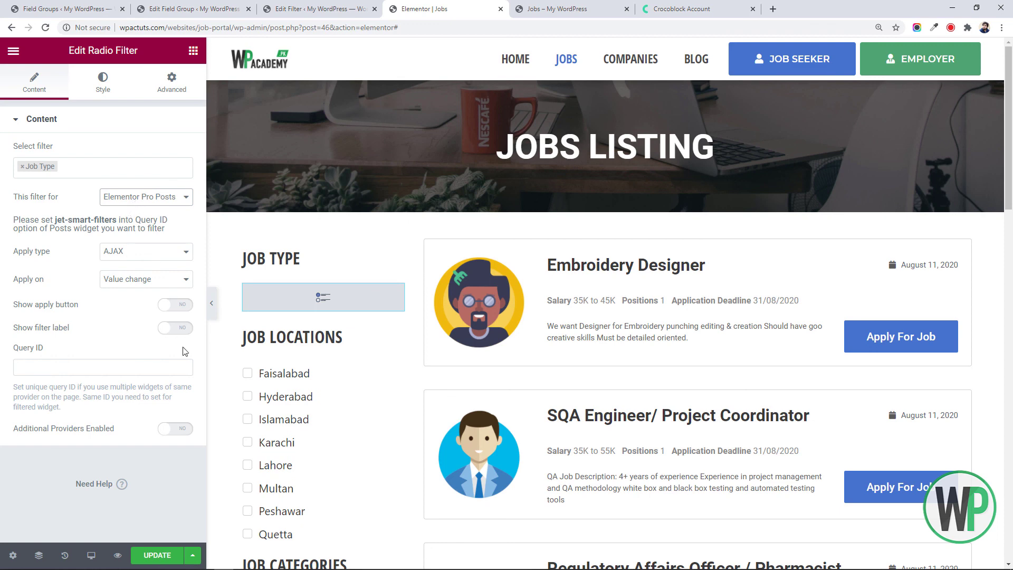
click(166, 562)
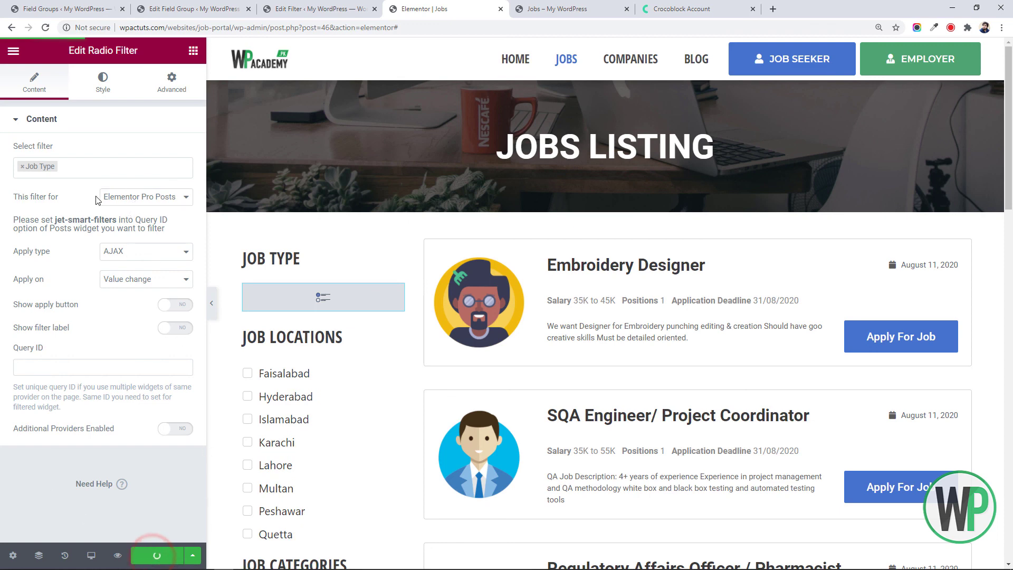
Step: Reload the live Jobs page and check the options under the Job Type heading
click(554, 9)
key(F5)
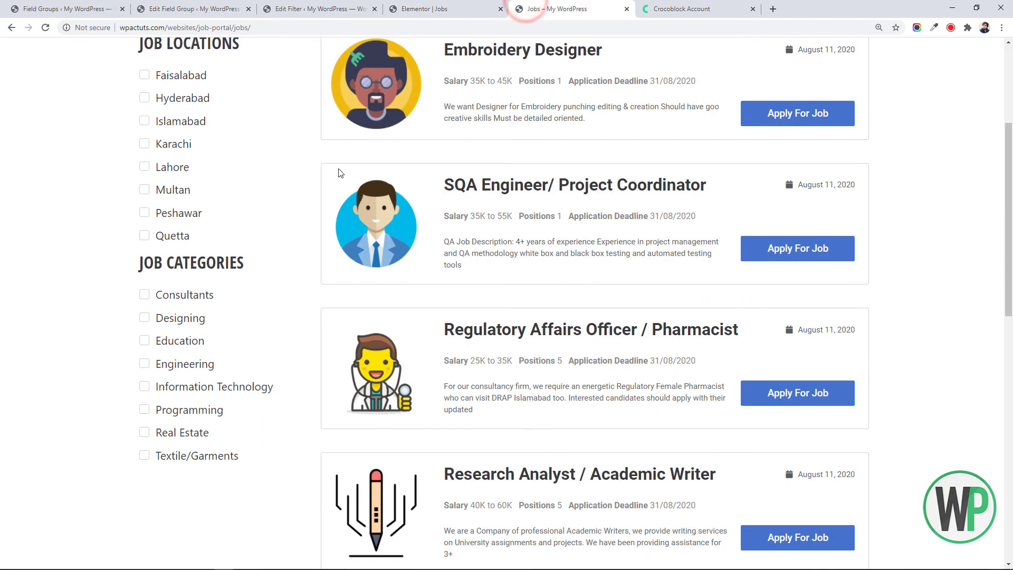
scroll(43, 317, up, 2)
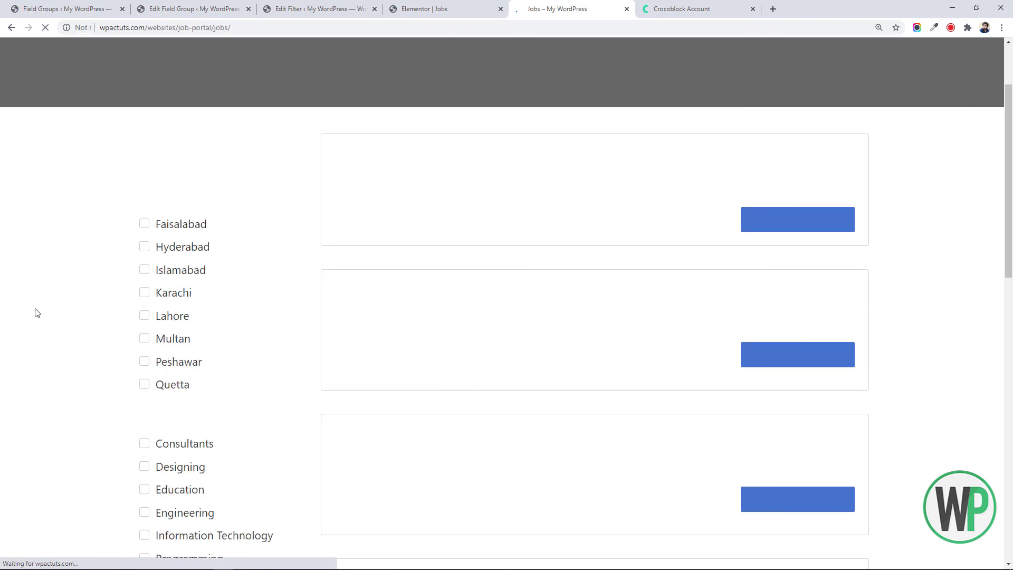
click(223, 176)
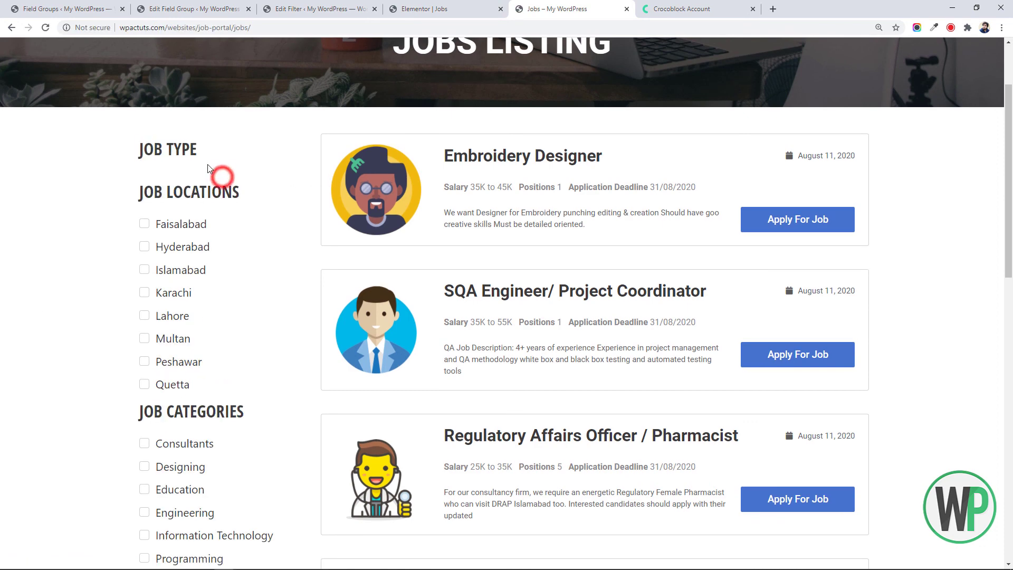
click(208, 172)
Step: Make the Job Type smart filter get its choices from field data with ACF as source plugin, and update the filter
click(311, 8)
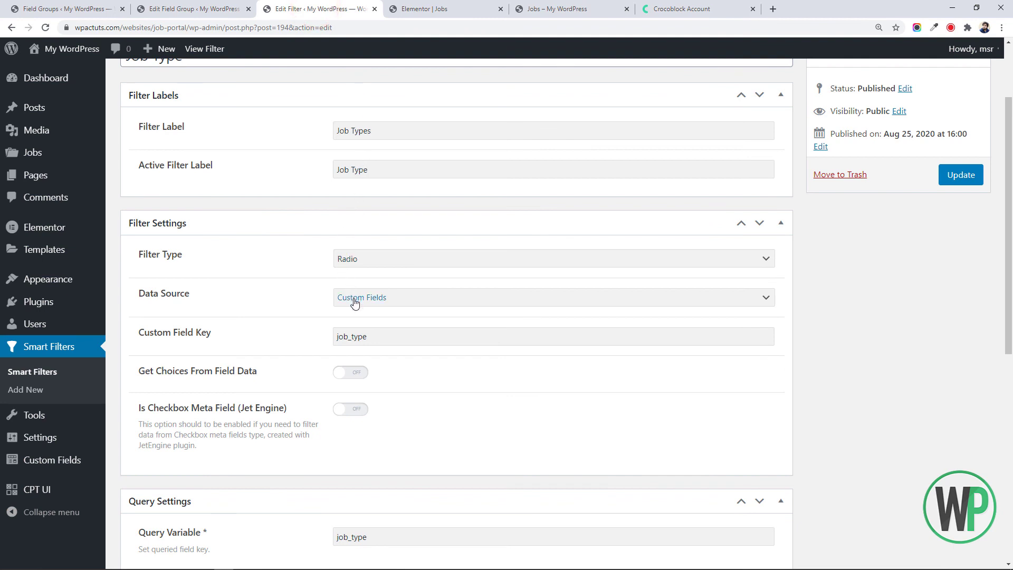
scroll(296, 364, down, 1)
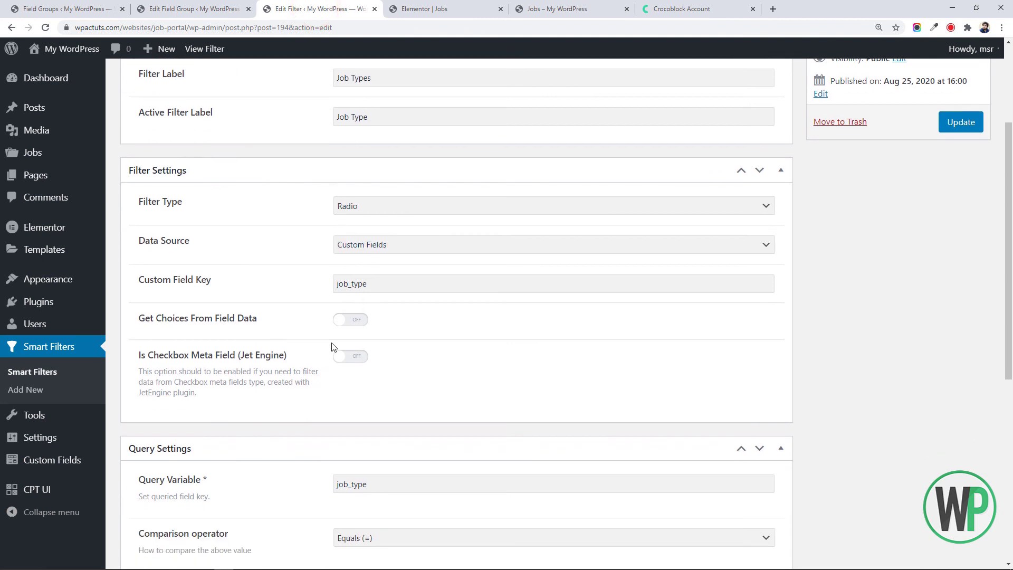
click(343, 319)
click(348, 357)
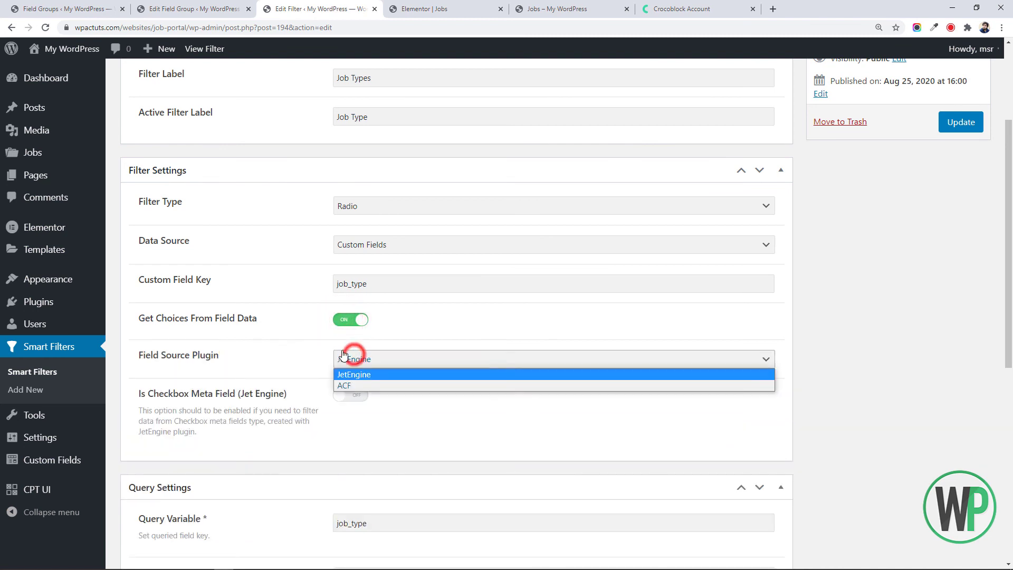
click(358, 385)
click(962, 124)
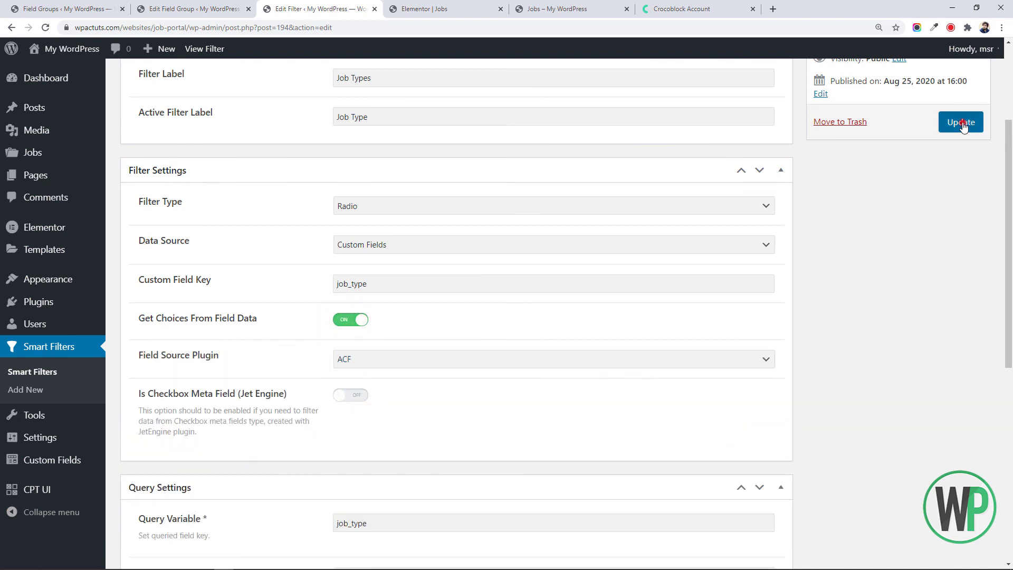
Step: Reload the live Jobs page and the Elementor editor to check the Job Type filter's options
click(552, 8)
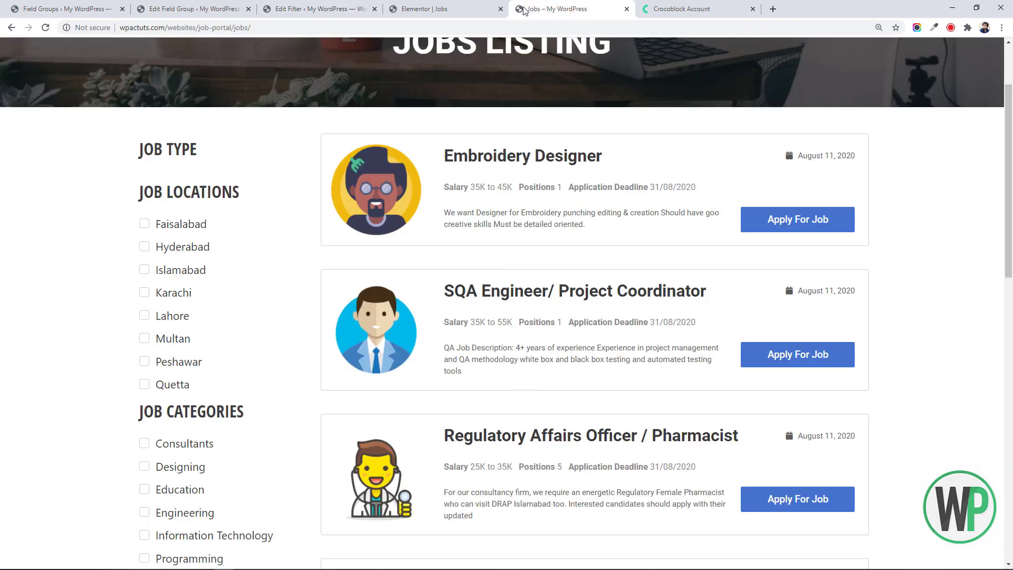
key(F5)
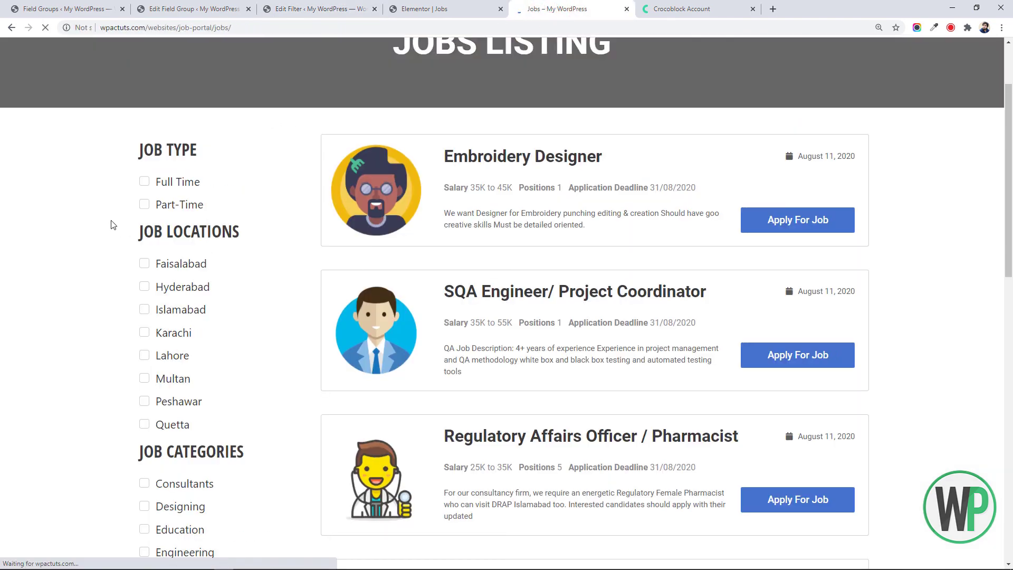
click(425, 4)
key(F5)
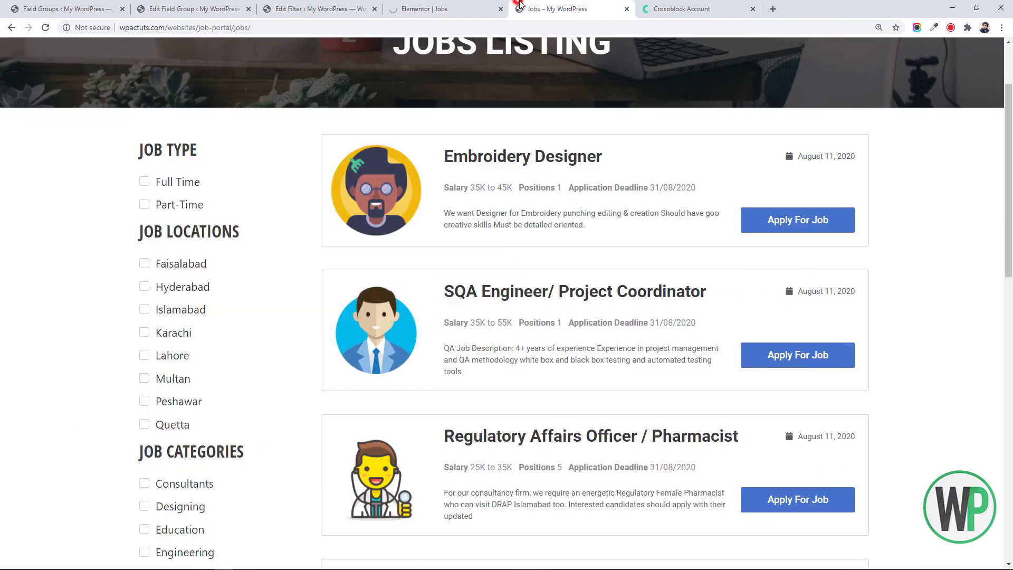
click(519, 9)
click(420, 8)
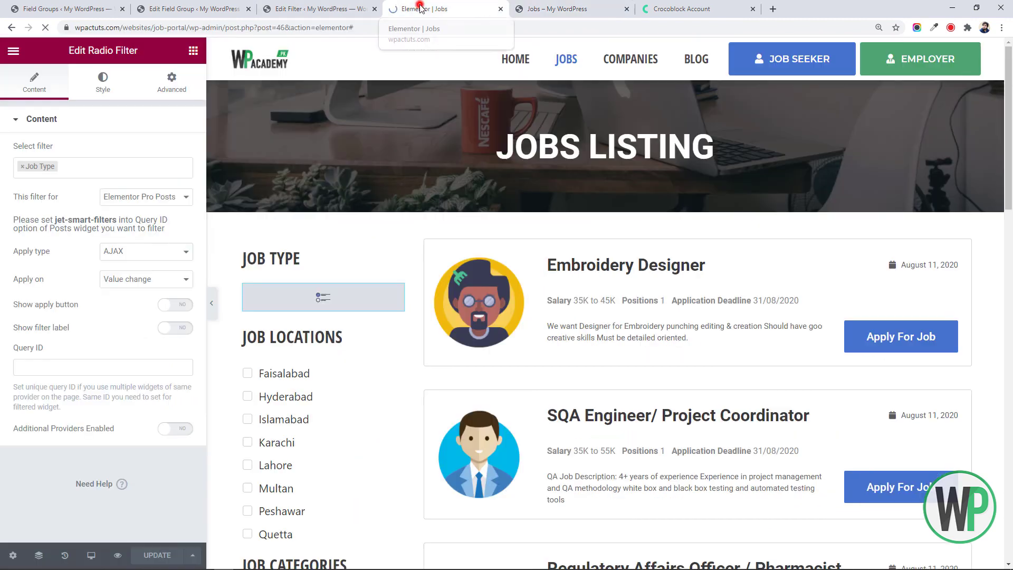
click(543, 8)
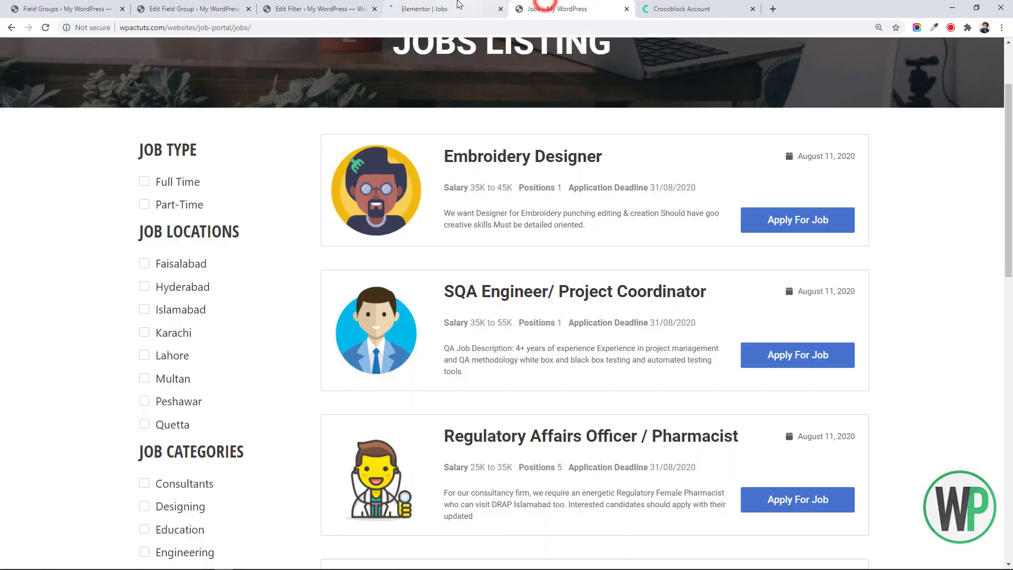
click(455, 6)
click(546, 8)
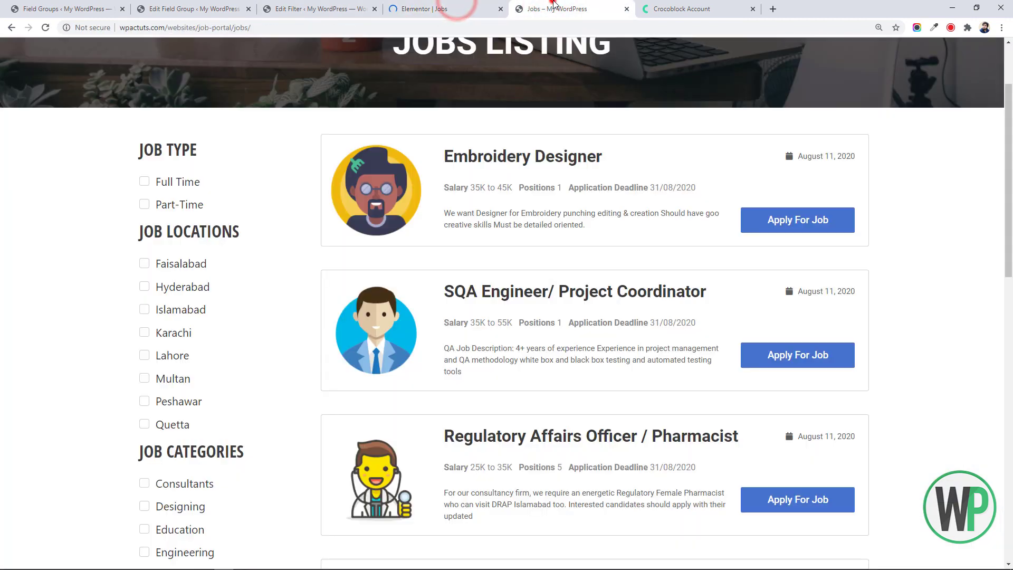
Step: Test the live Job Type filter by selecting Full Time, Part-Time and Full Time again while checking the job listing
click(147, 184)
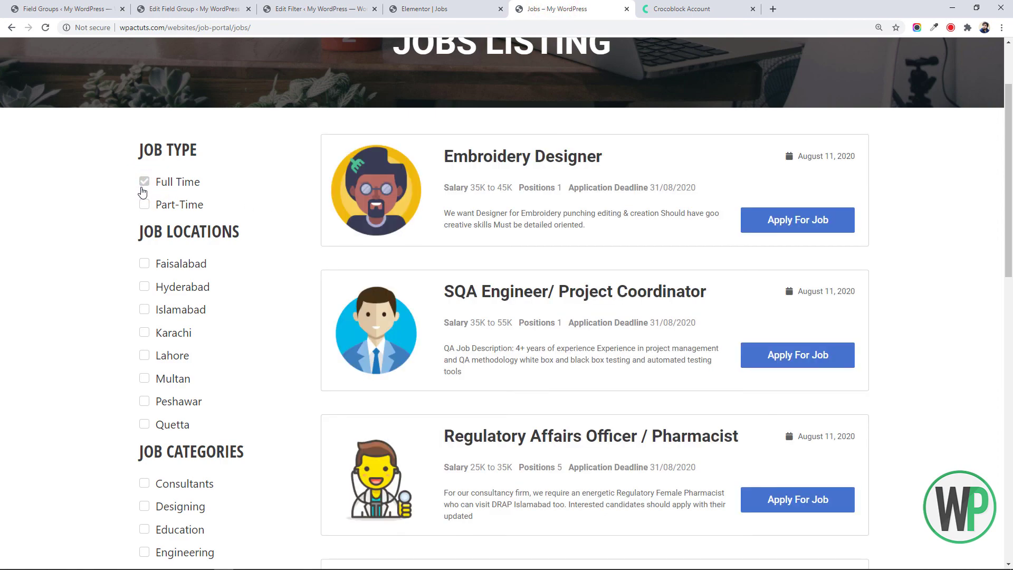
drag(1007, 158, 1002, 228)
drag(1007, 219, 999, 173)
click(946, 248)
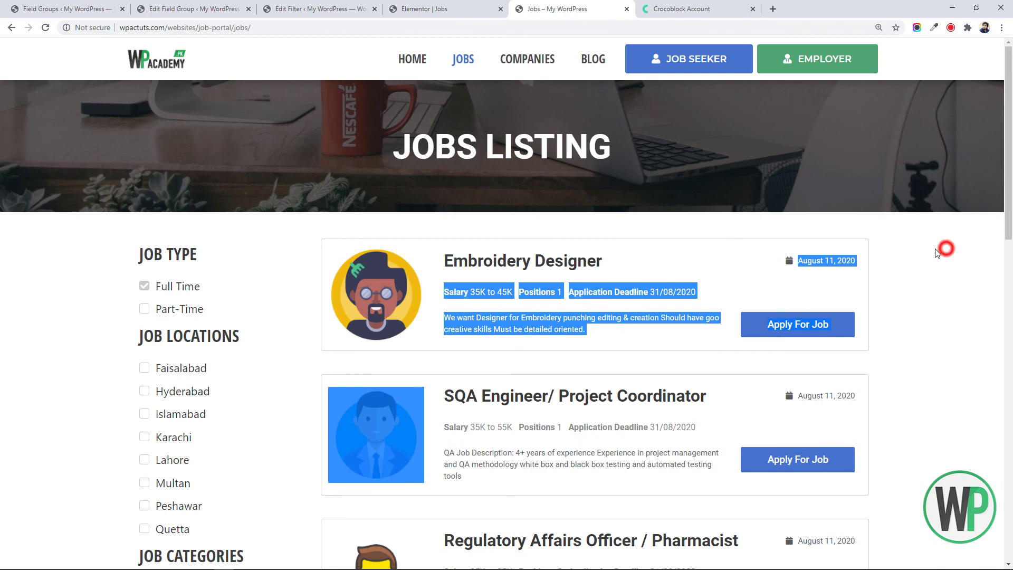
click(143, 289)
click(145, 310)
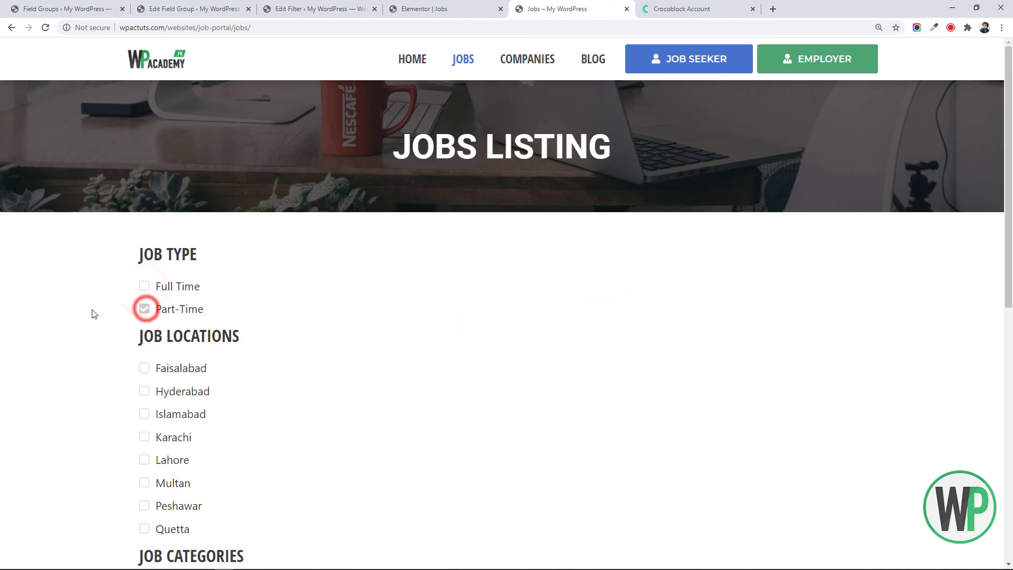
mouse_move(1011, 147)
mouse_down()
mouse_move(1012, 227)
mouse_move(1010, 156)
mouse_up()
click(144, 267)
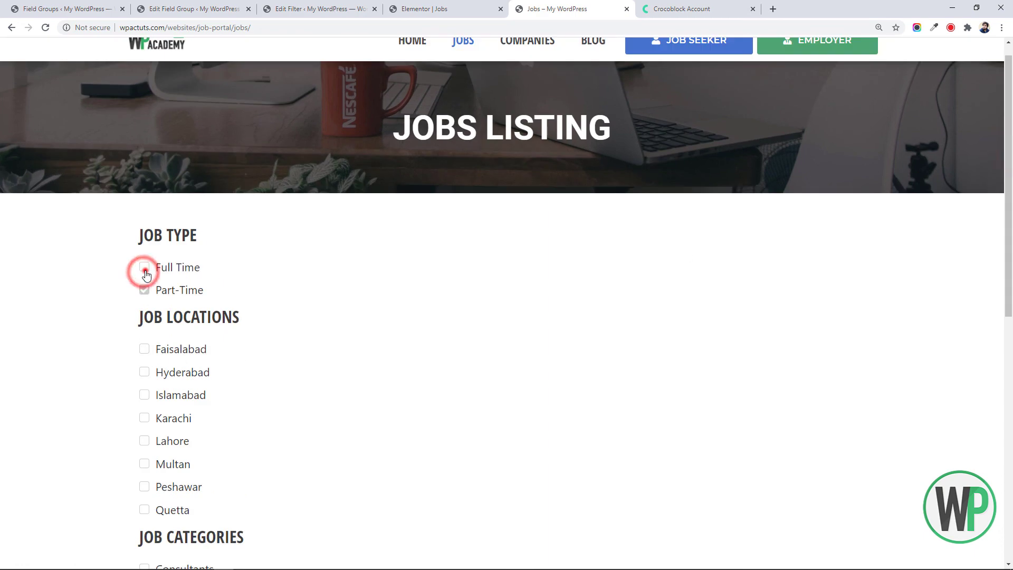
Step: Open the Embroidery Designer job for editing, set its Job Type to Part-Time and update the post
click(227, 6)
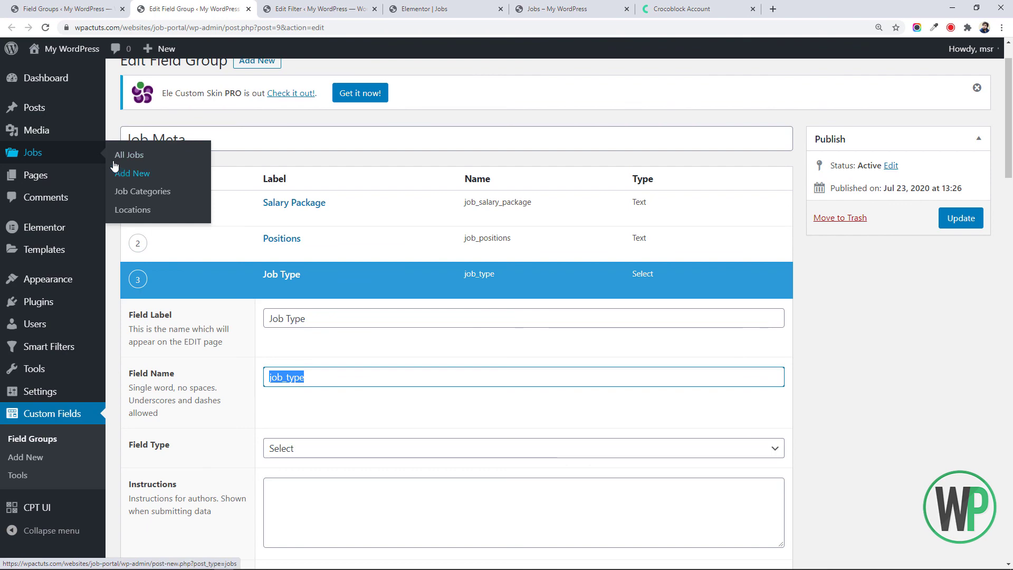
click(79, 154)
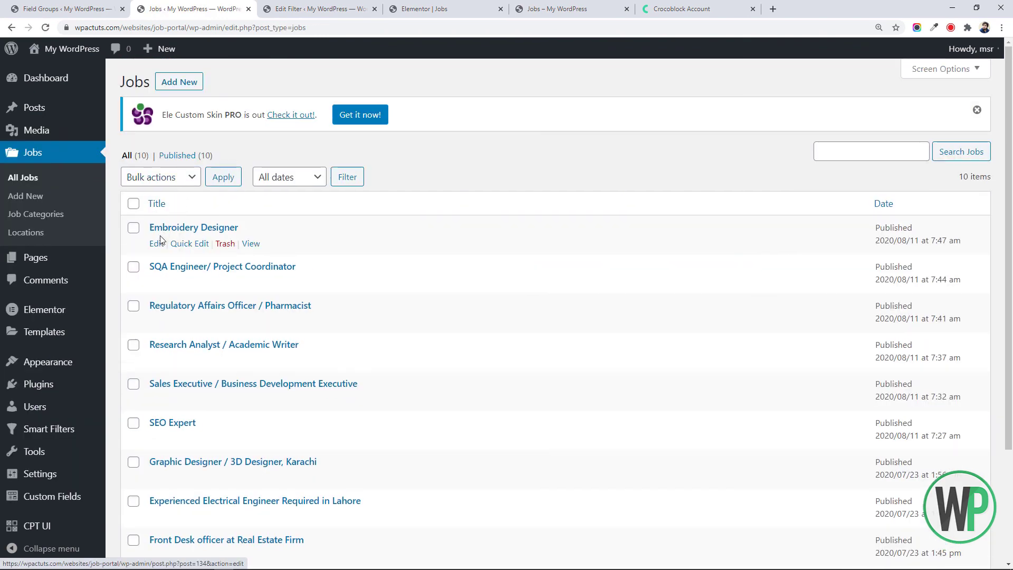
click(156, 243)
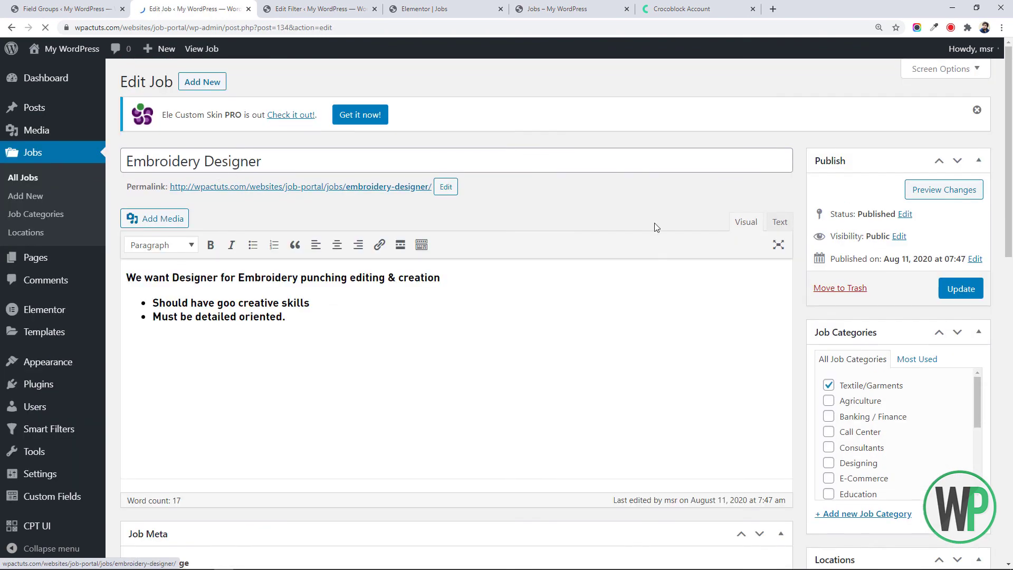
drag(1005, 141, 1005, 328)
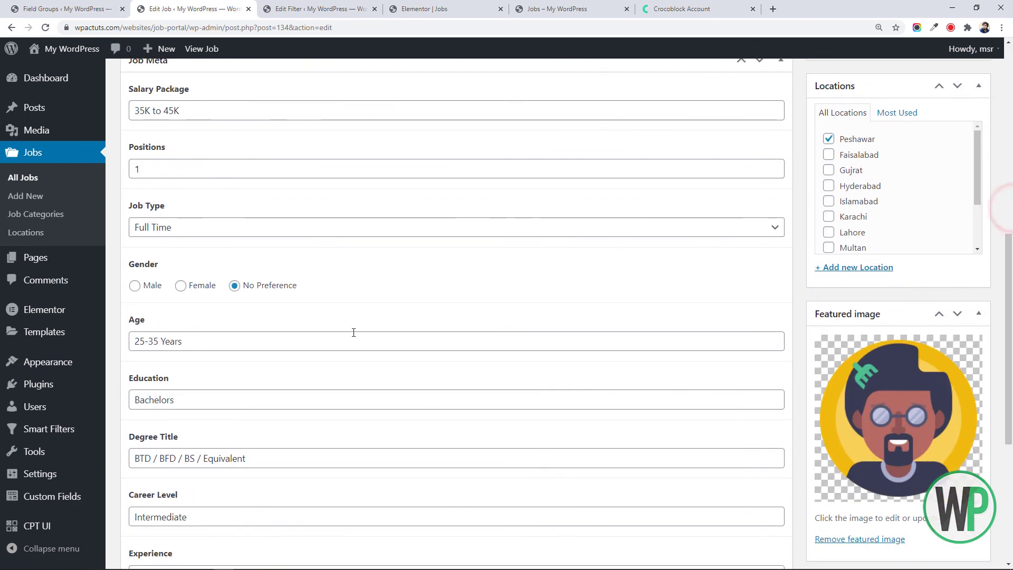
click(331, 232)
click(326, 254)
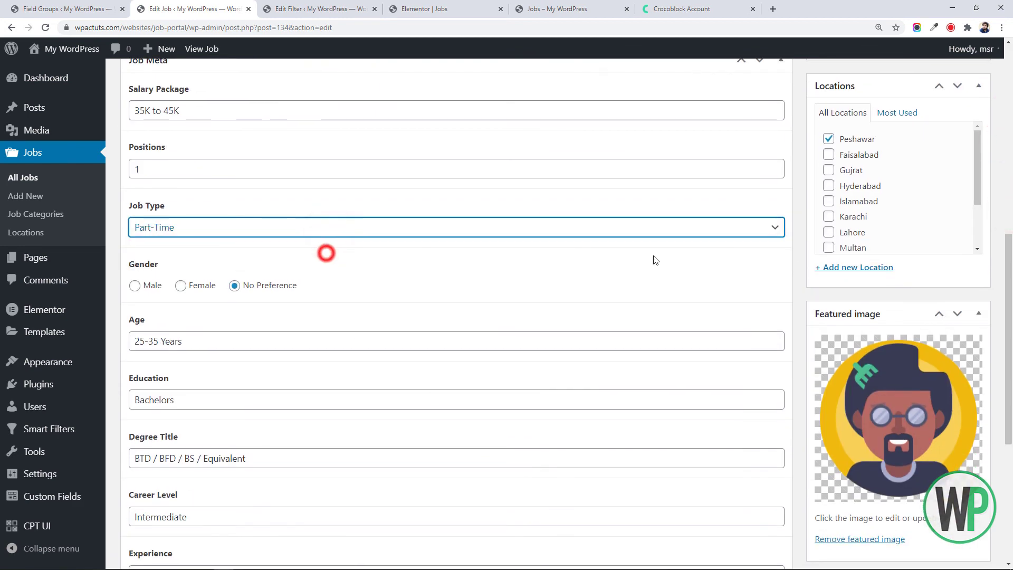
drag(1008, 286, 1008, 104)
click(960, 272)
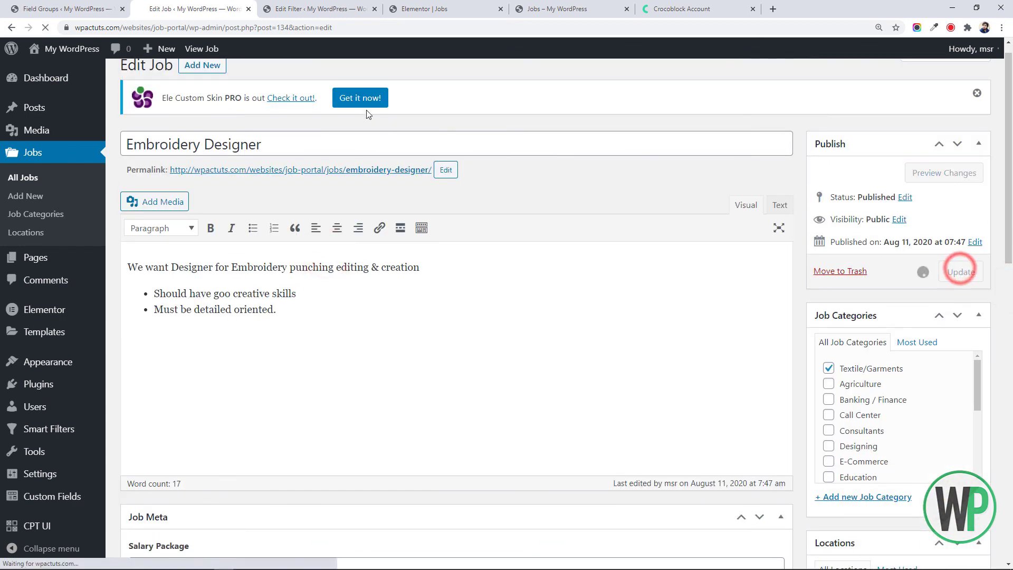
Step: Reload the live Jobs page and test the Job Type filter with Part-Time and Full Time, reviewing the listing and sidebar
click(540, 9)
key(F5)
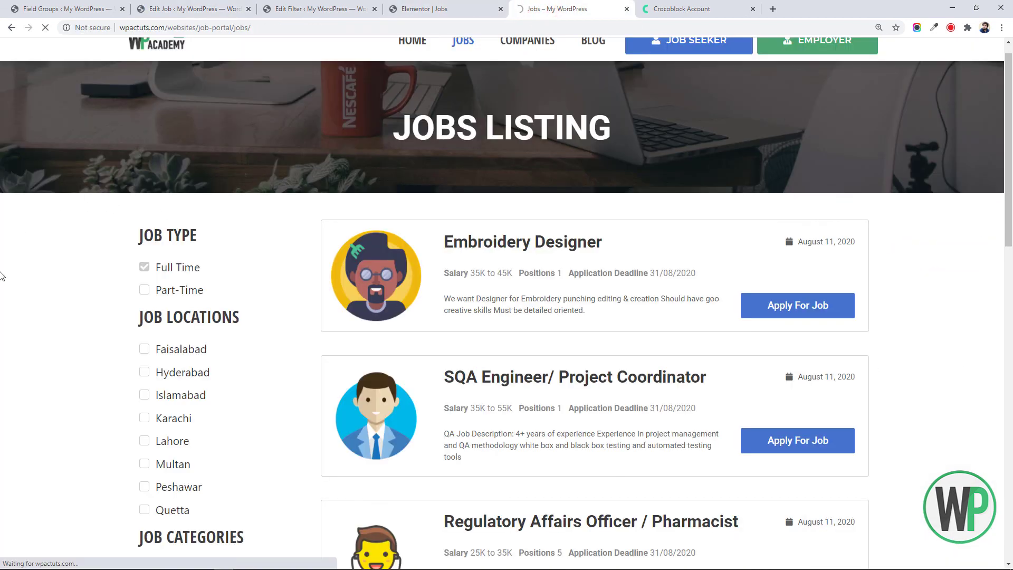
click(144, 291)
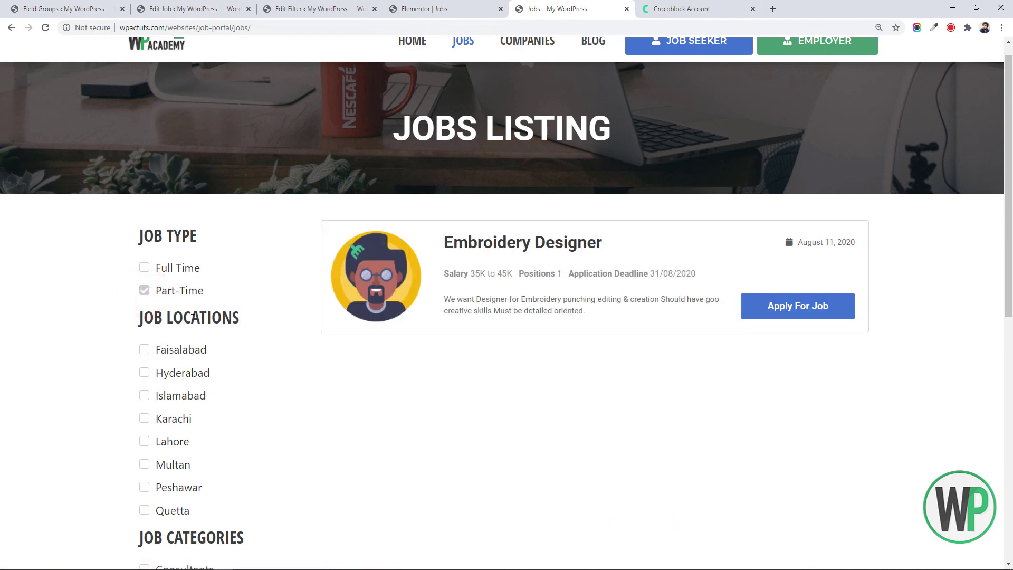
click(144, 291)
click(144, 268)
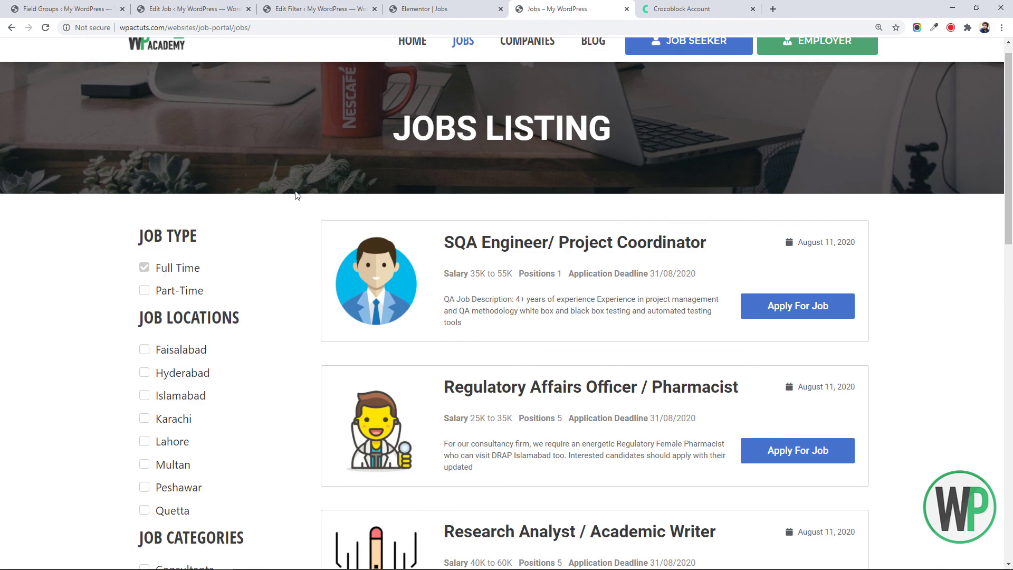
scroll(316, 384, down, 2)
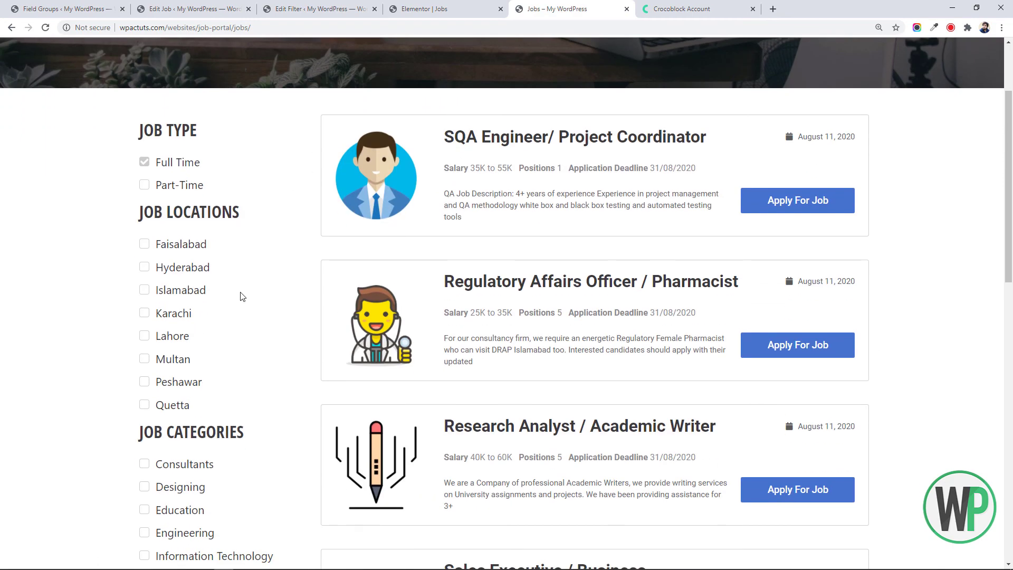
scroll(137, 252, down, 4)
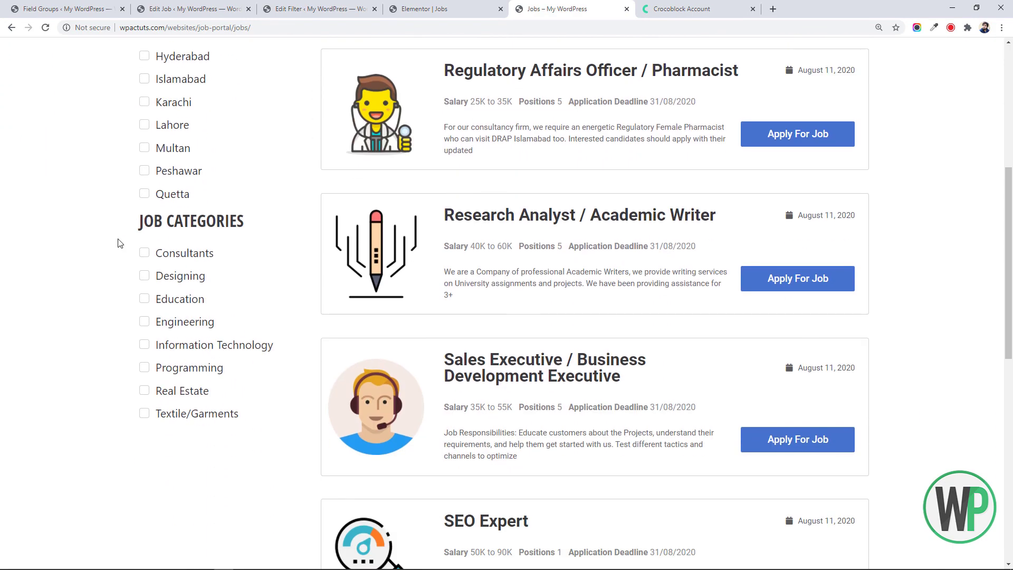
scroll(159, 184, up, 5)
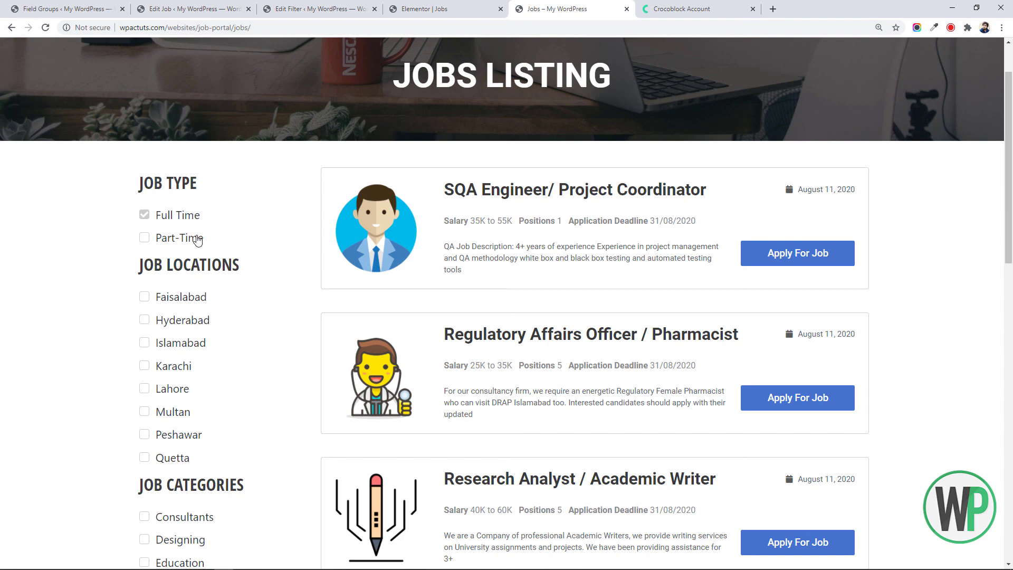
Step: Look through the Embroidery Designer job's meta fields from Job Type to Skill Set, highlighting the Experience value
click(206, 7)
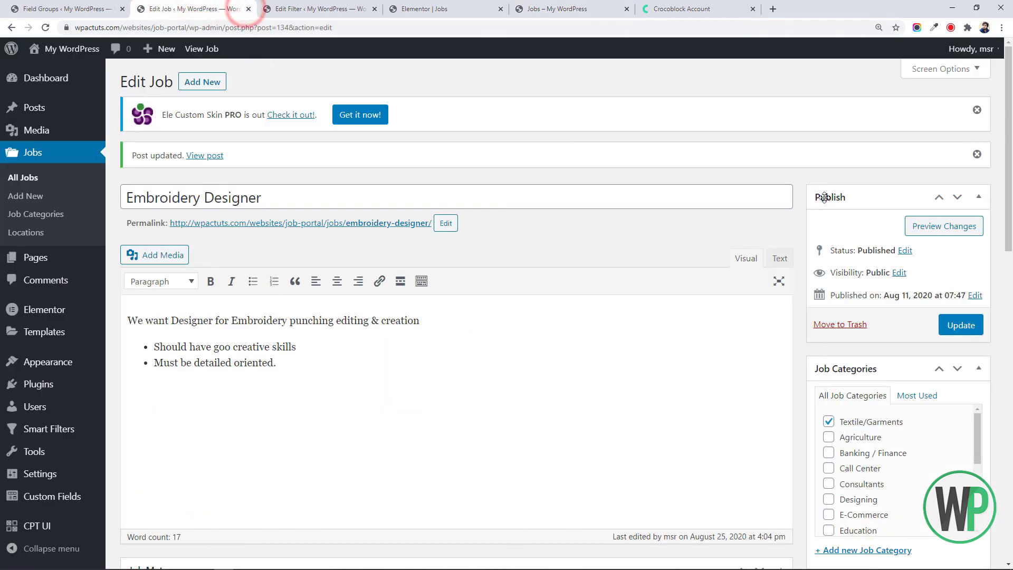
drag(1007, 185, 1011, 420)
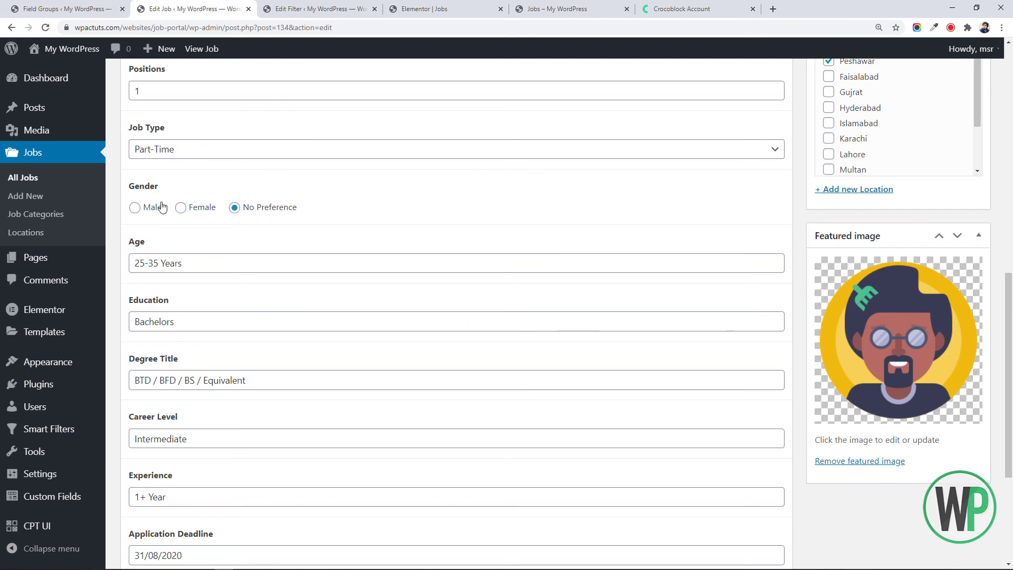
scroll(200, 303, down, 2)
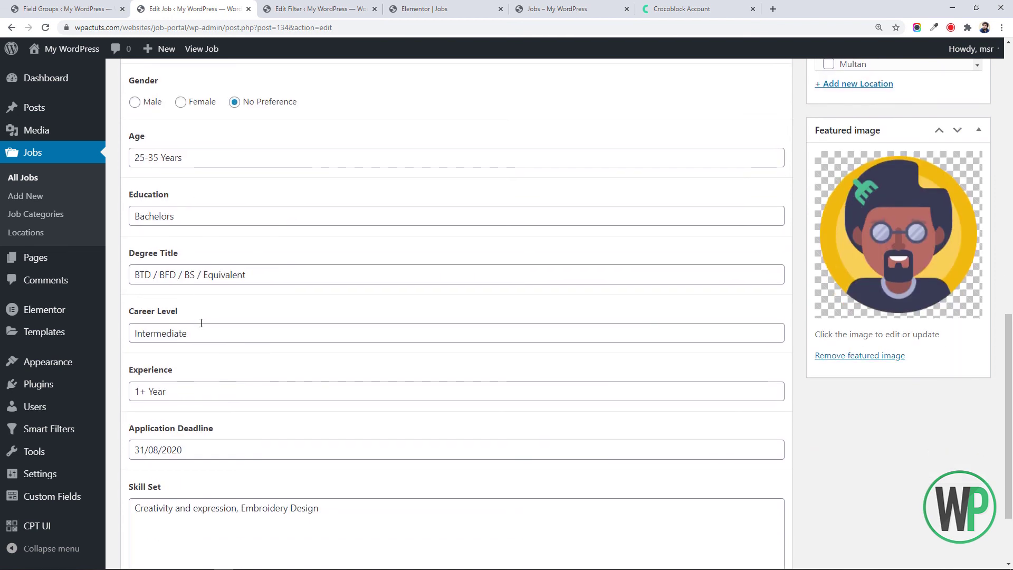
scroll(201, 323, down, 2)
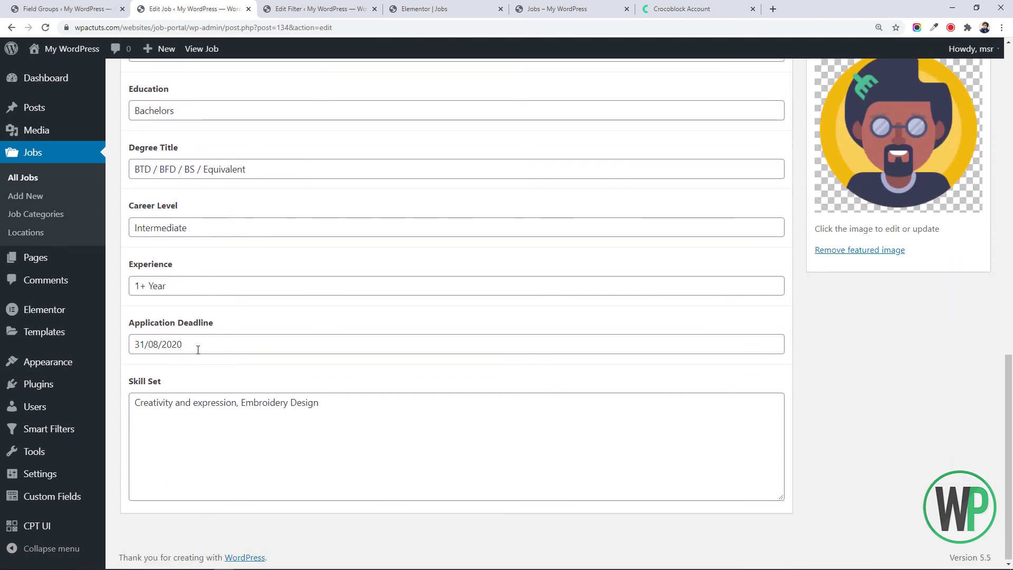
click(206, 285)
drag(206, 285, 123, 289)
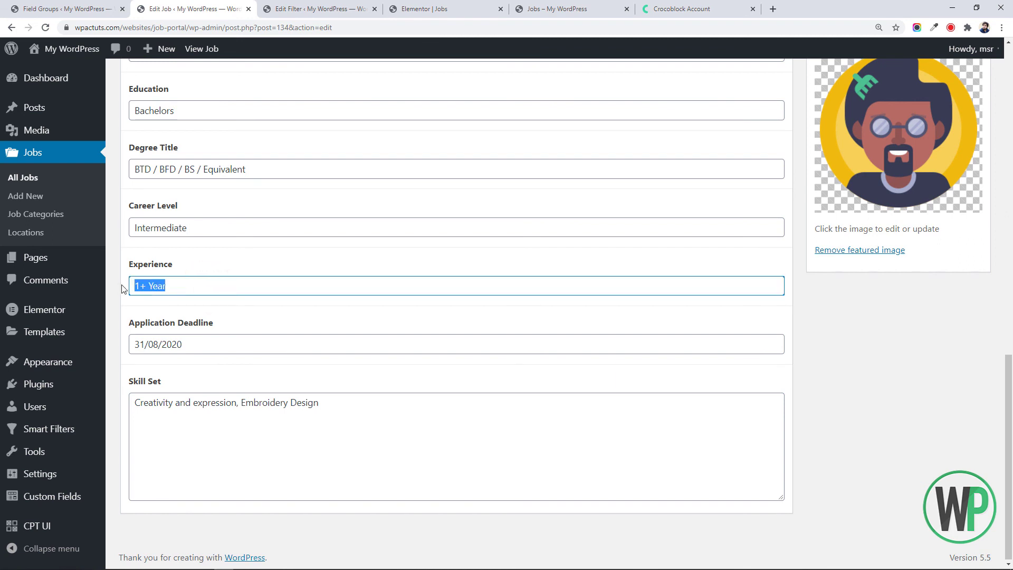
Step: Examine the comparison operator choices in the Job Type filter's query settings, leaving the selection as it is
click(278, 8)
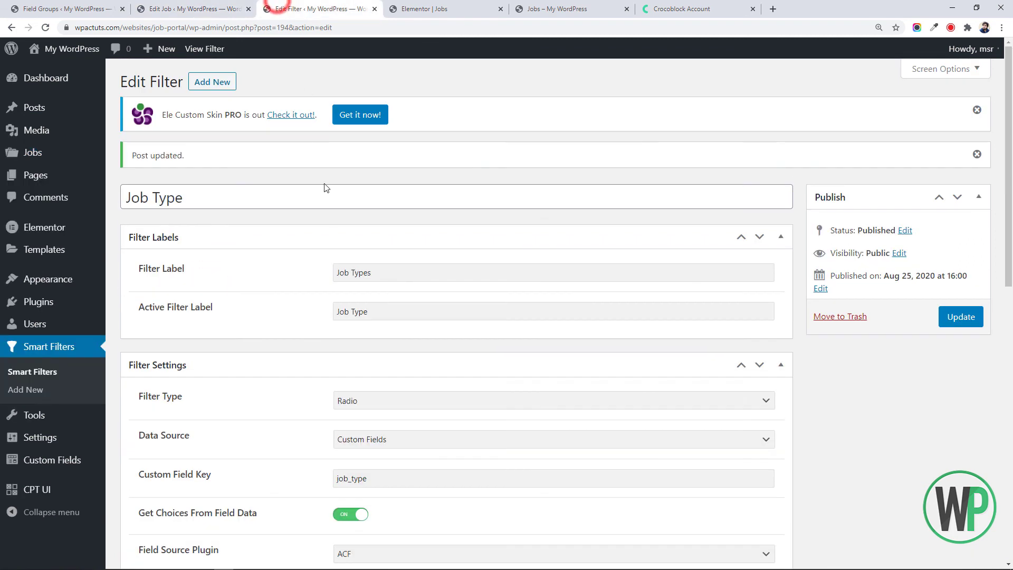
scroll(382, 311, down, 6)
click(399, 520)
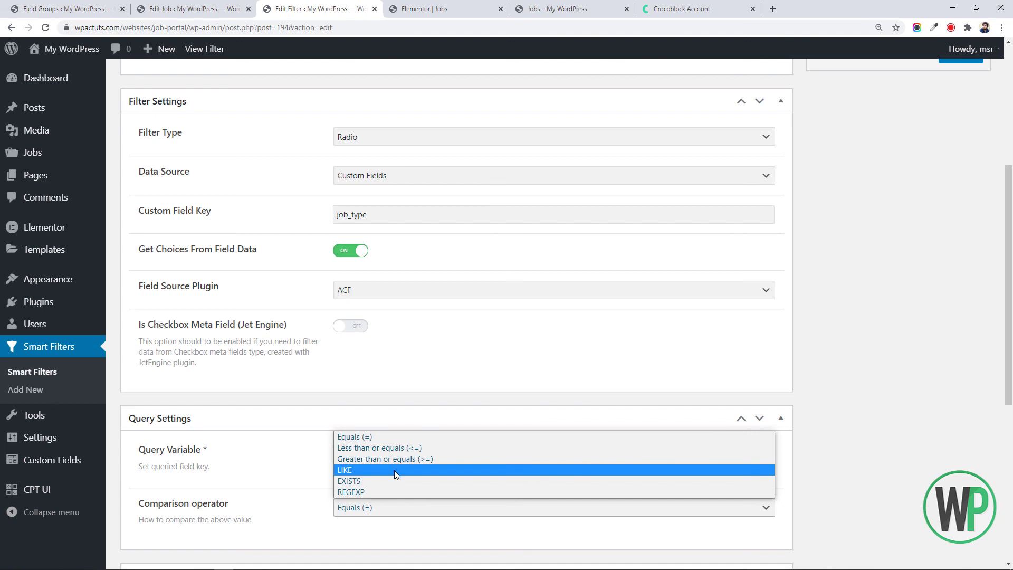
click(301, 451)
click(377, 506)
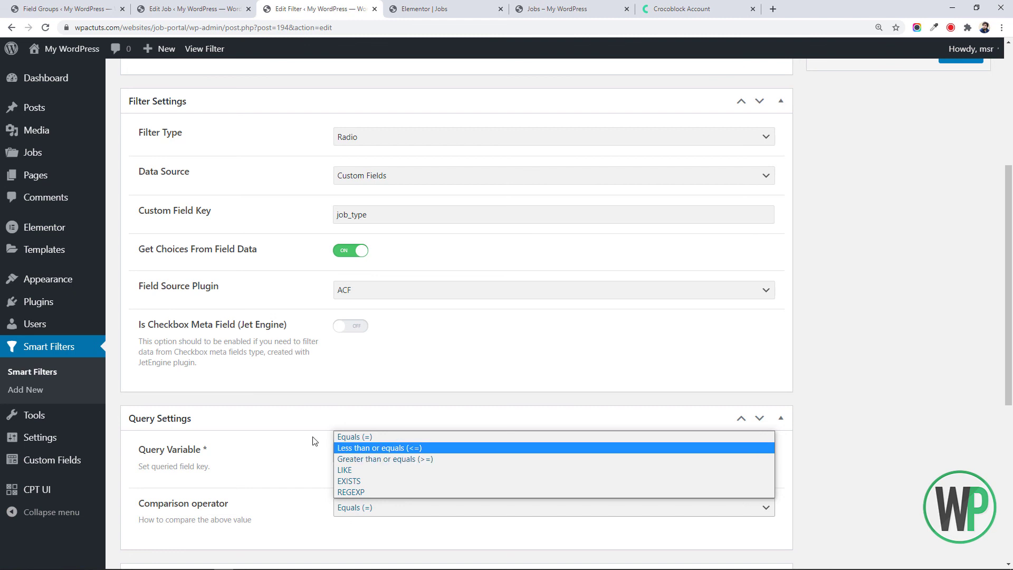
click(289, 442)
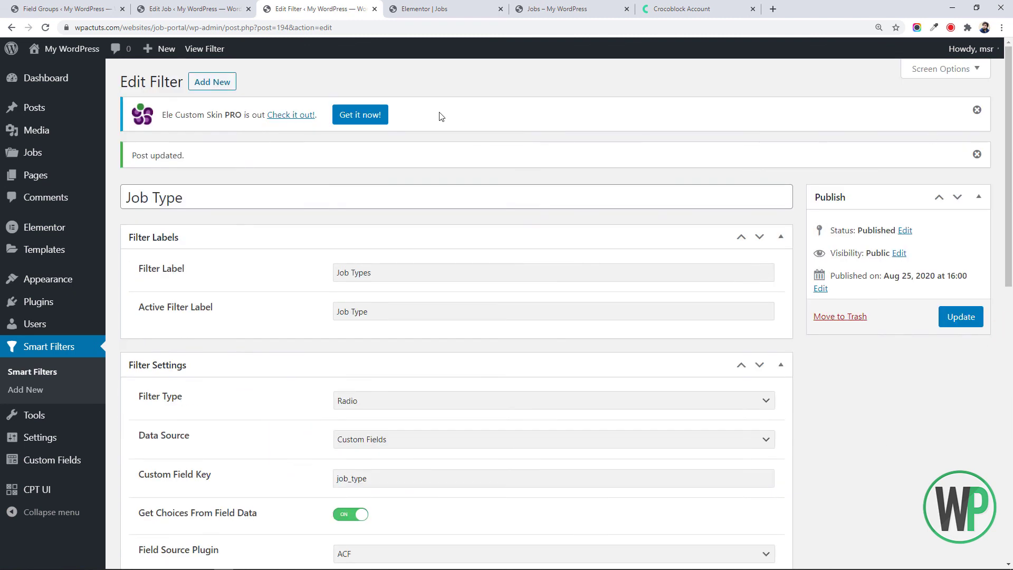
Step: Look at the Crocoblock plugin downloads list and the Jobs page layout in the Elementor editor
click(664, 6)
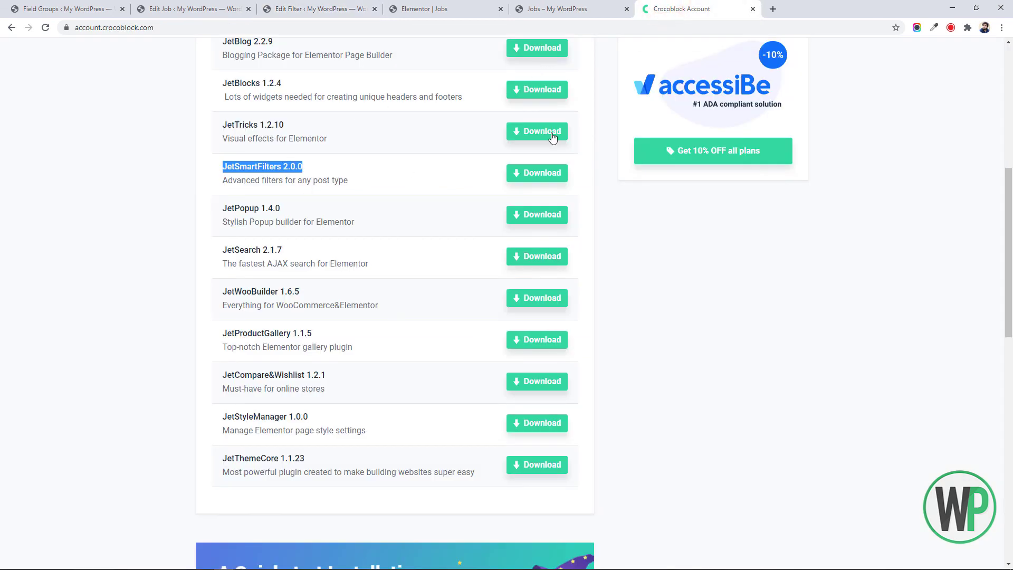
click(414, 16)
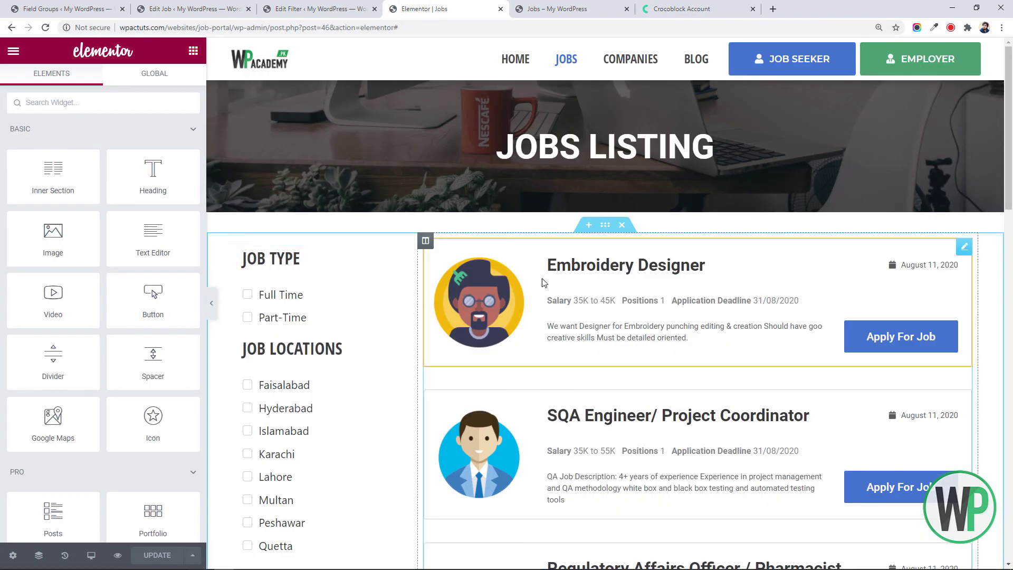
scroll(289, 362, down, 5)
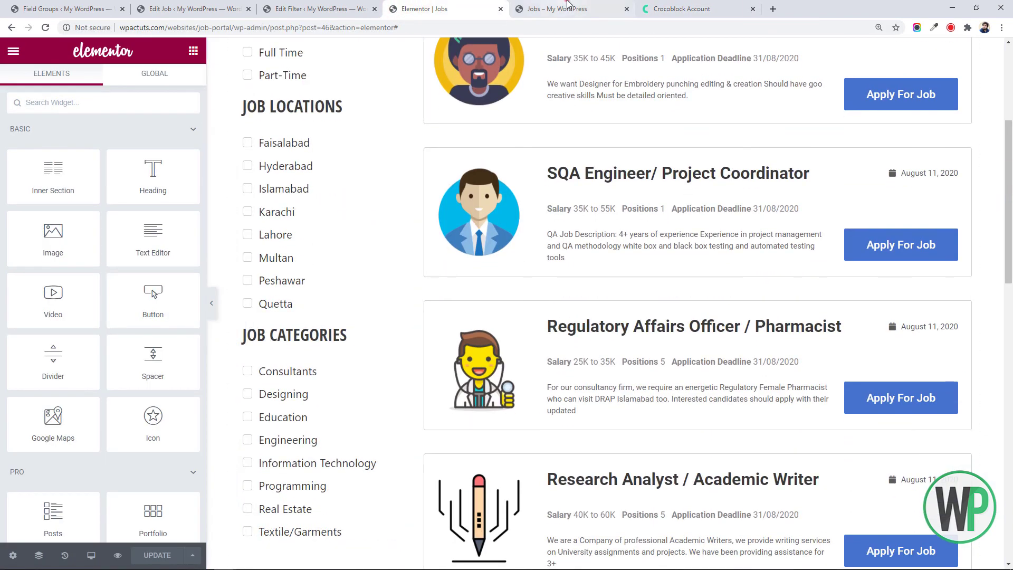
Step: Reload the live Jobs page and review it from the header down to the footer
key(ctrl+Tab)
click(45, 27)
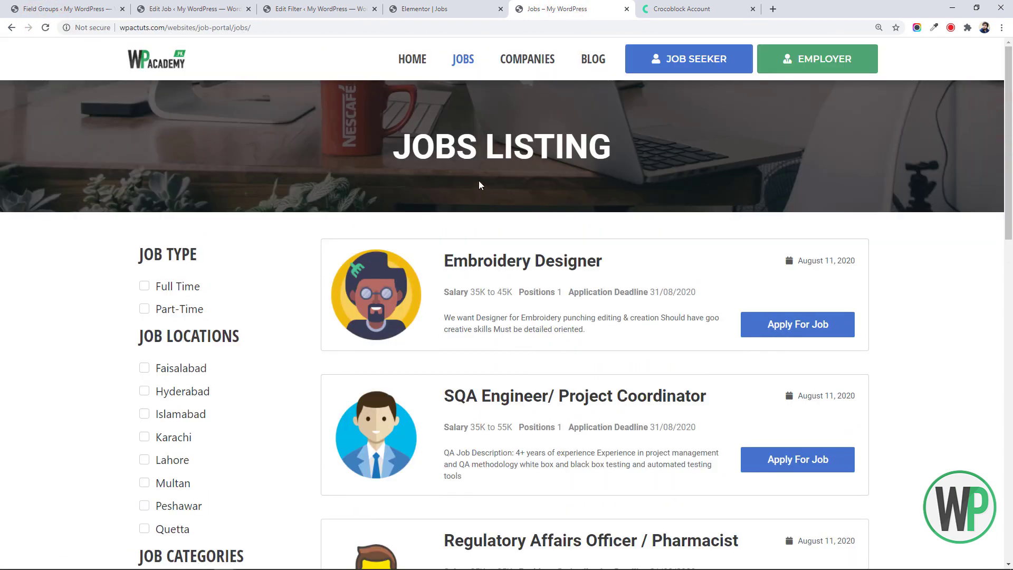
drag(1009, 153, 1008, 469)
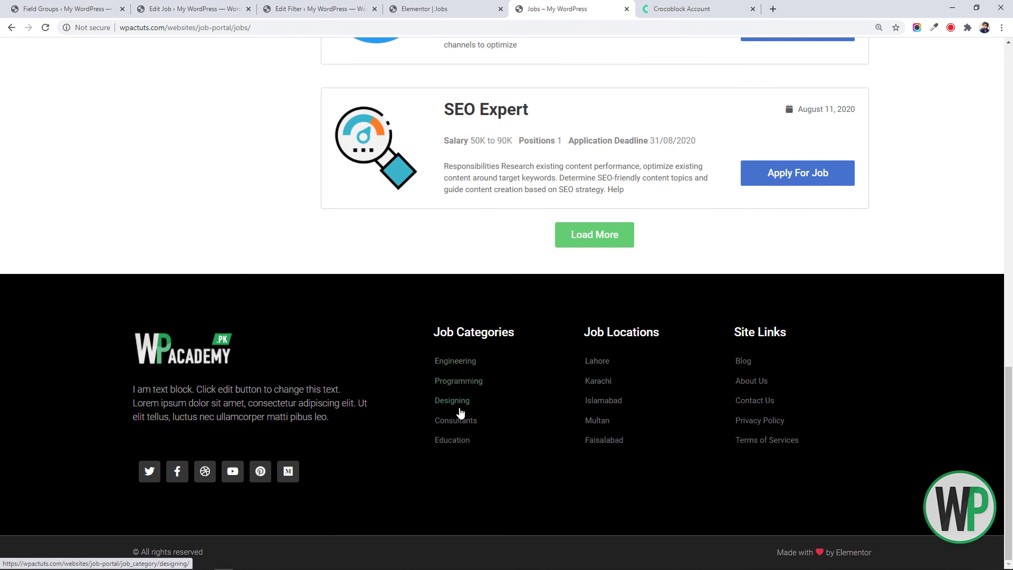
drag(1008, 425, 1006, 105)
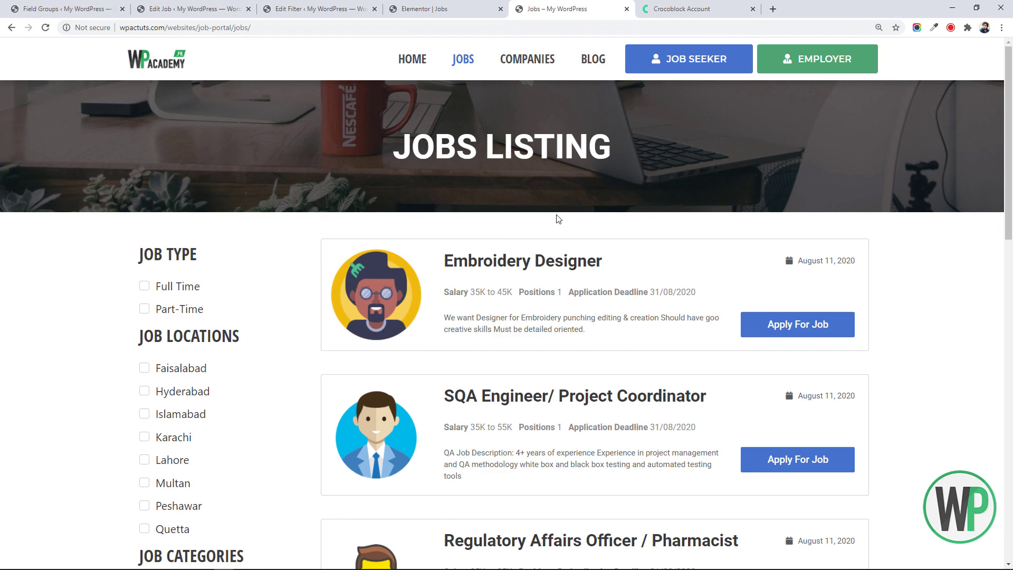
mouse_move(1008, 148)
mouse_down()
mouse_move(1008, 218)
mouse_move(1010, 156)
mouse_up()
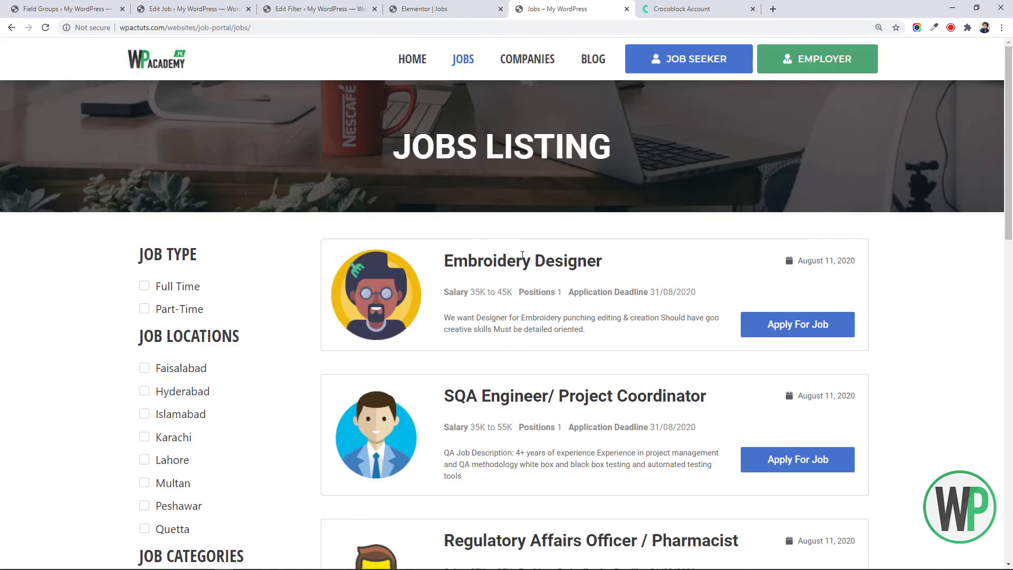
Step: View the Embroidery Designer job's single page through its Apply For Job link and return to the Jobs listing
click(765, 326)
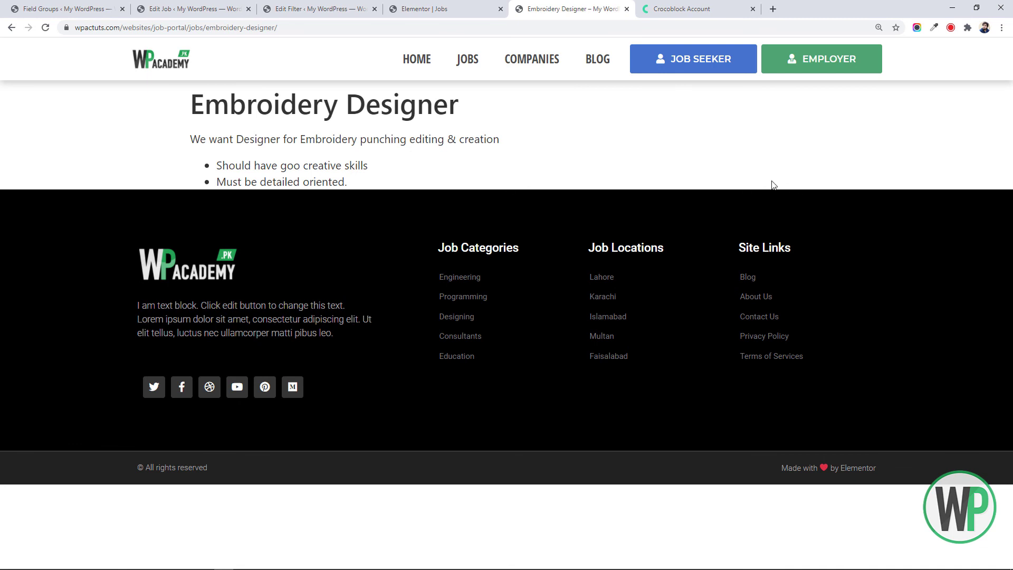
click(11, 28)
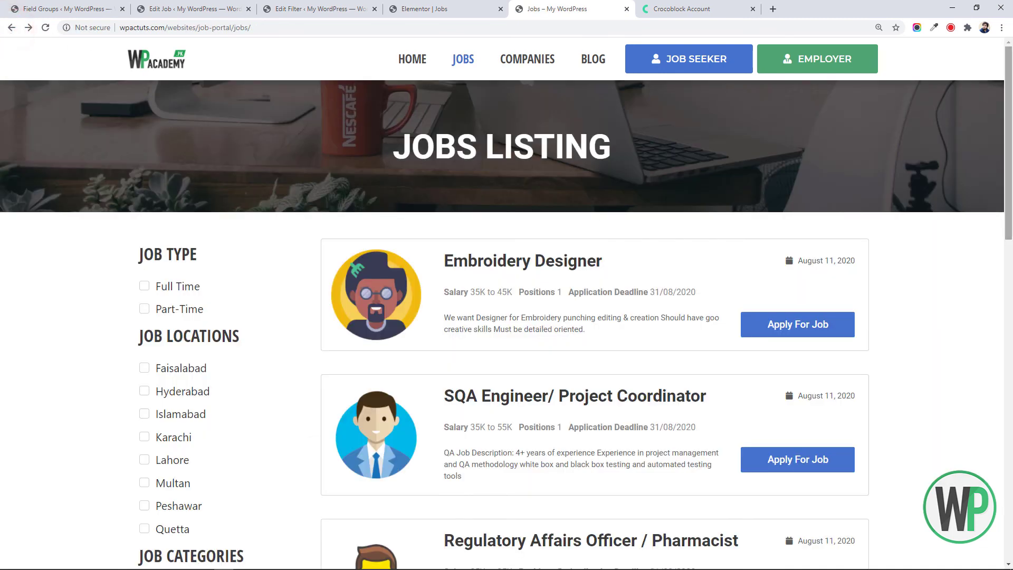